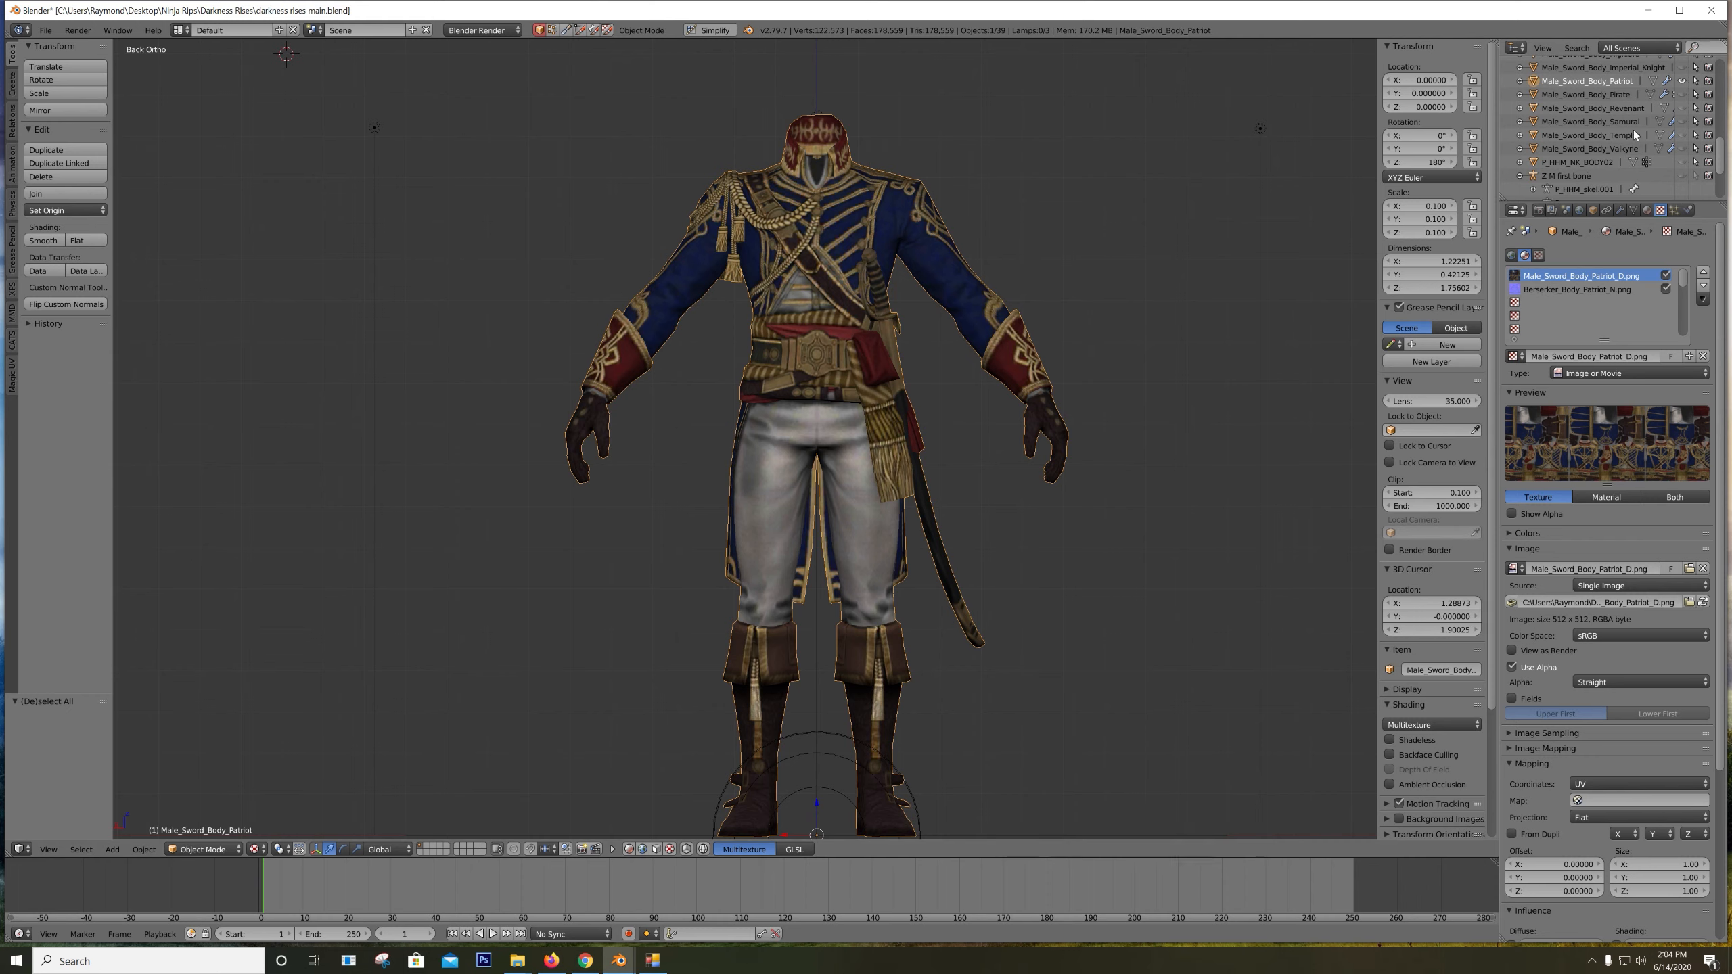
# Preview the Pirate body in place of Male_Sword_Body_Patriot, and restore the Patriot body's visibility
pyautogui.click(1681, 81)
pyautogui.click(1681, 94)
pyautogui.click(1681, 95)
pyautogui.click(1682, 80)
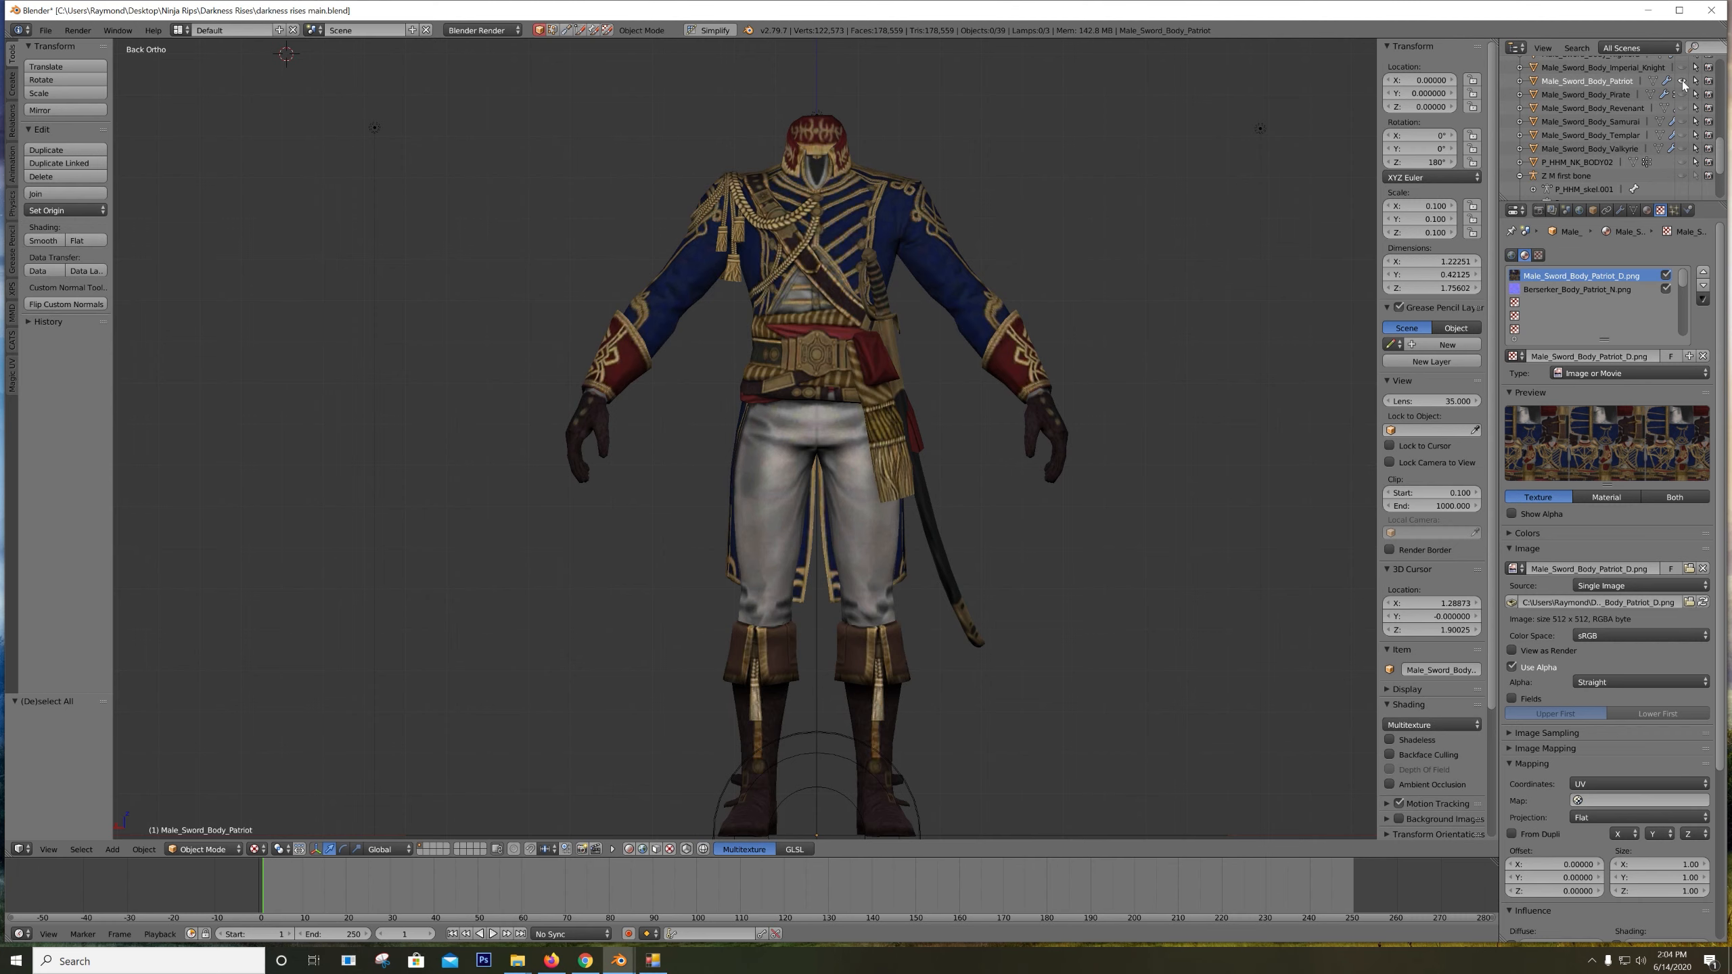
# Preview the Revenant and Samurai bodies with the Patriot hidden, and return to showing only Male_Sword_Body_Patriot
pyautogui.click(1682, 81)
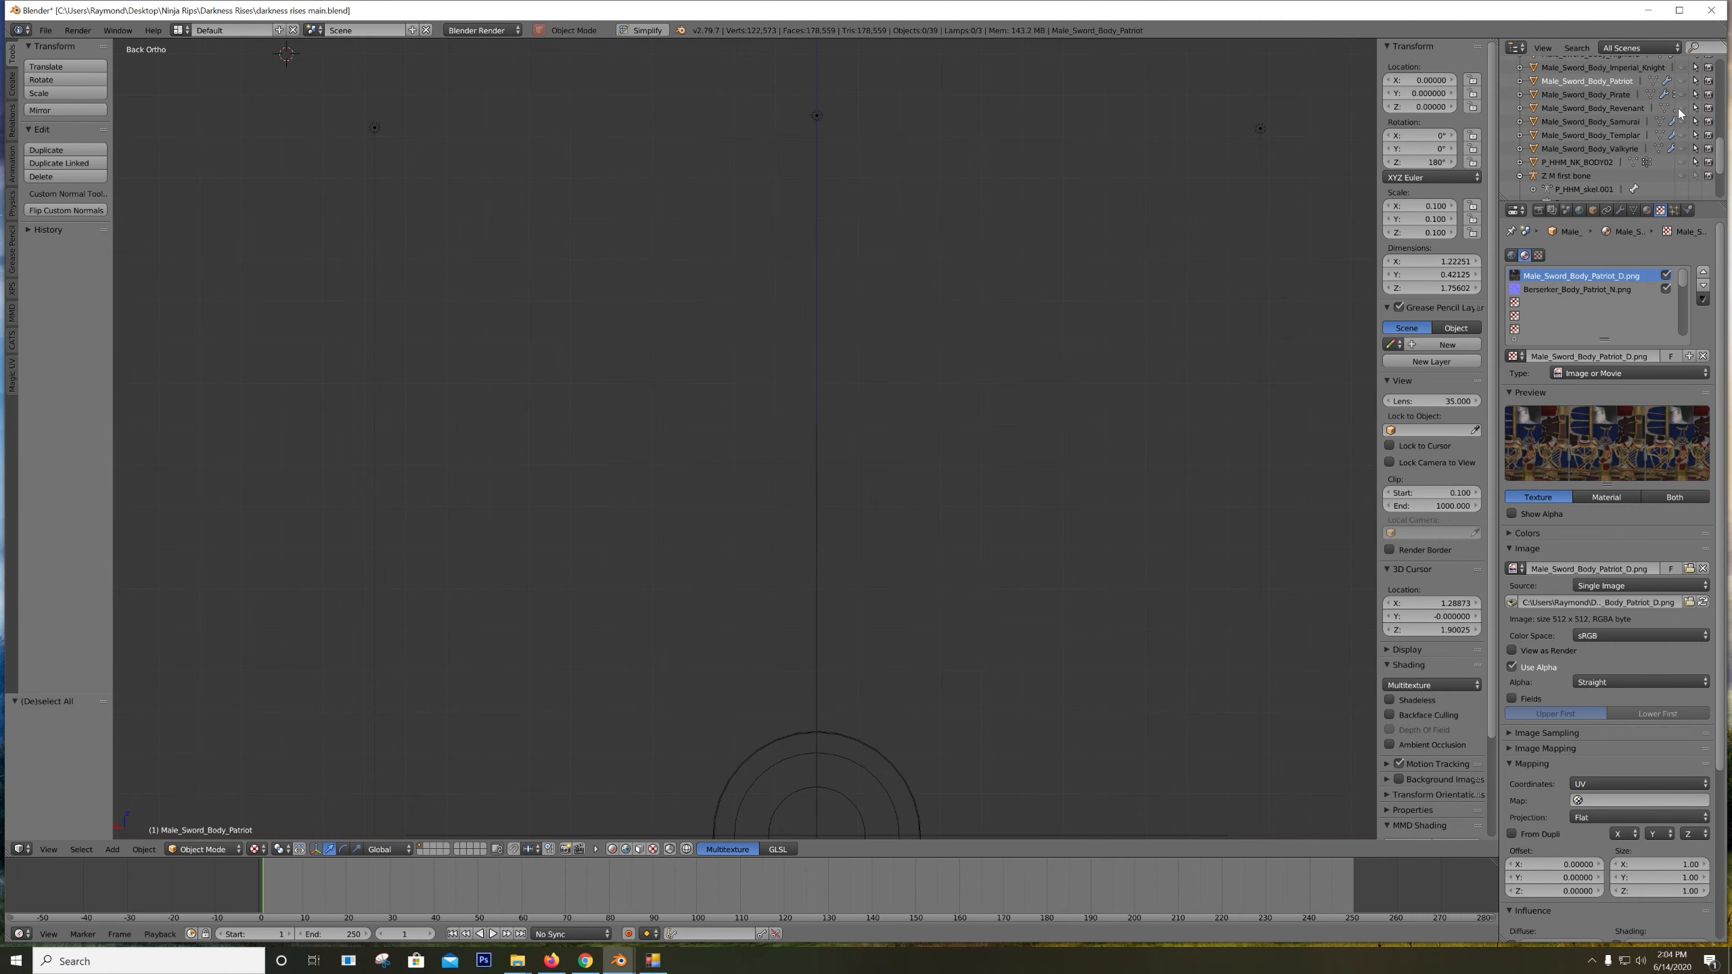
pyautogui.click(1681, 109)
pyautogui.click(1681, 109)
pyautogui.click(1681, 121)
pyautogui.click(1681, 121)
pyautogui.click(1680, 121)
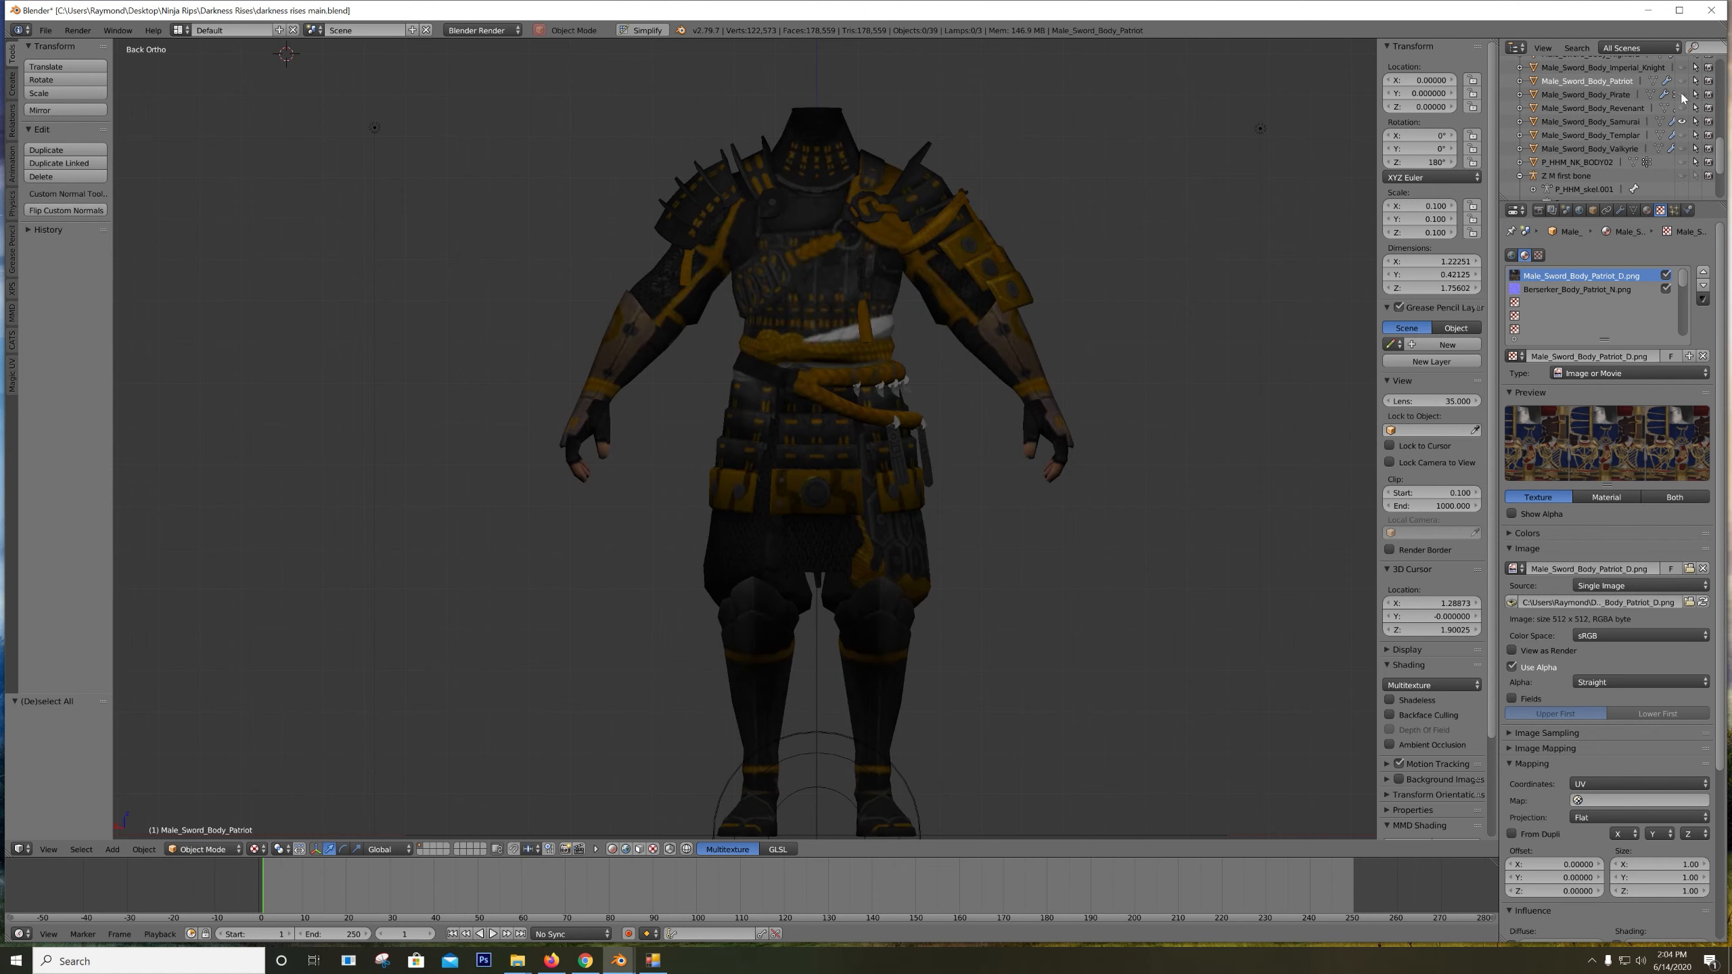
pyautogui.click(1682, 80)
pyautogui.click(1681, 121)
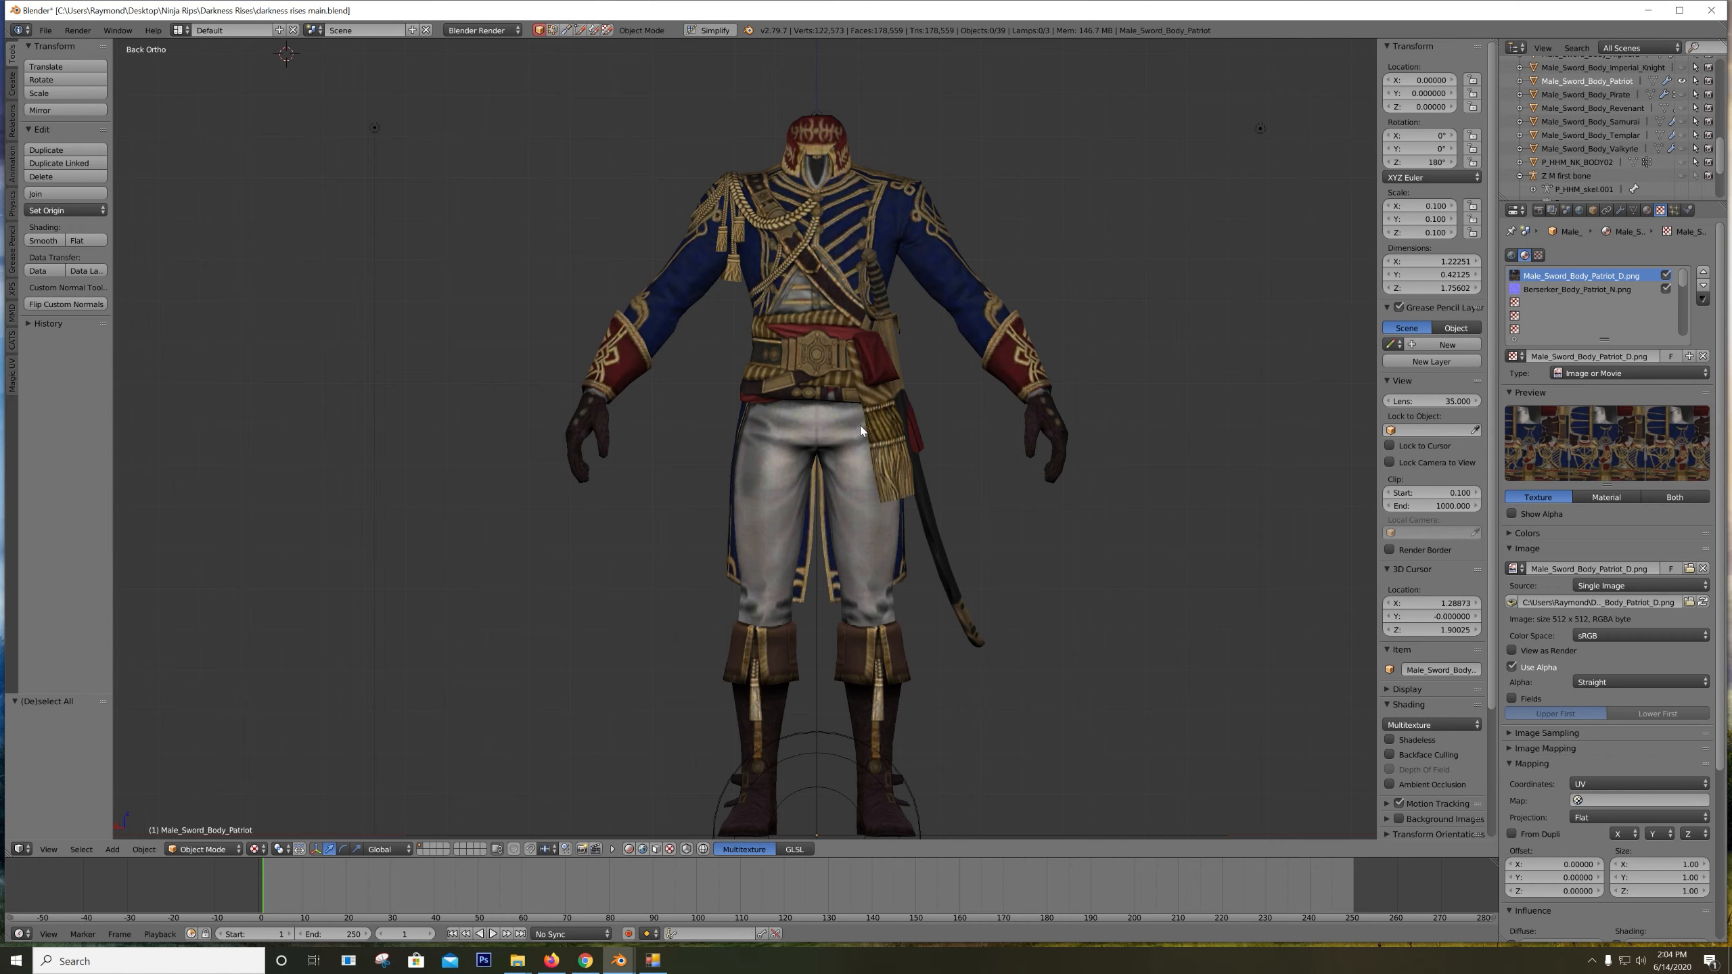
# Open the Patriot body for mesh editing in Edit Mode, with solid shading and face selection
pyautogui.keyDown('shift'); pyautogui.moveTo(861, 425); pyautogui.dragTo(756, 427, button='middle'); pyautogui.keyUp('shift')
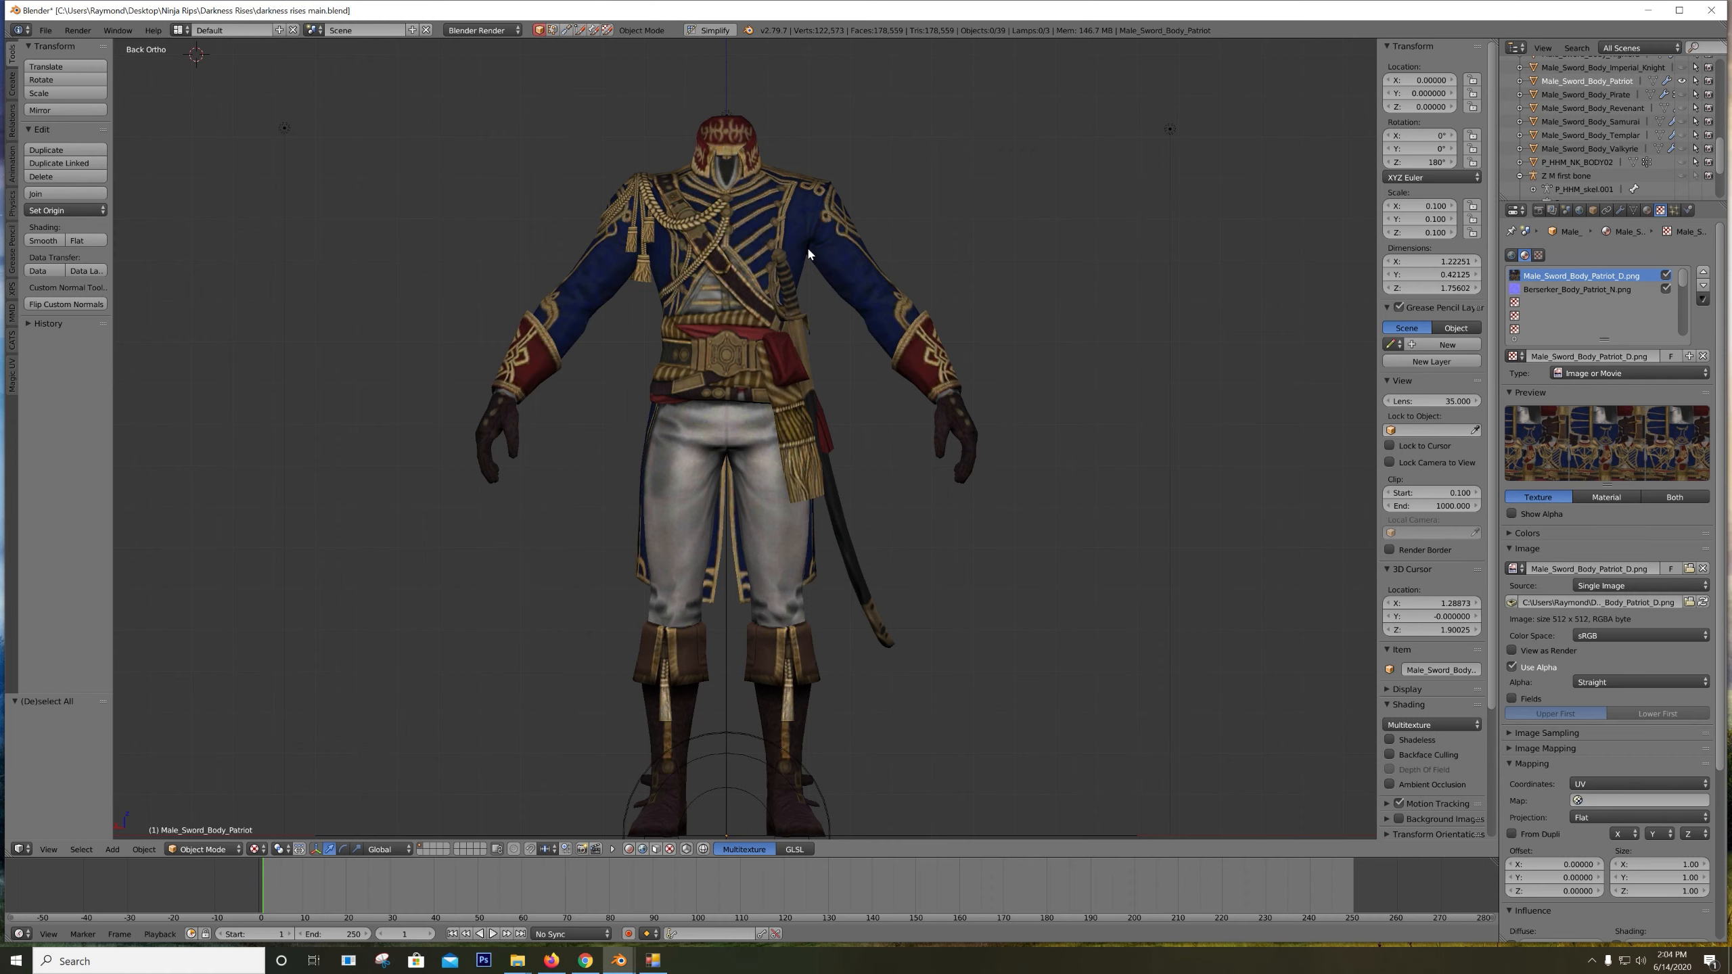
pyautogui.keyDown('shift'); pyautogui.moveTo(729, 320); pyautogui.dragTo(750, 329, button='middle'); pyautogui.keyUp('shift')
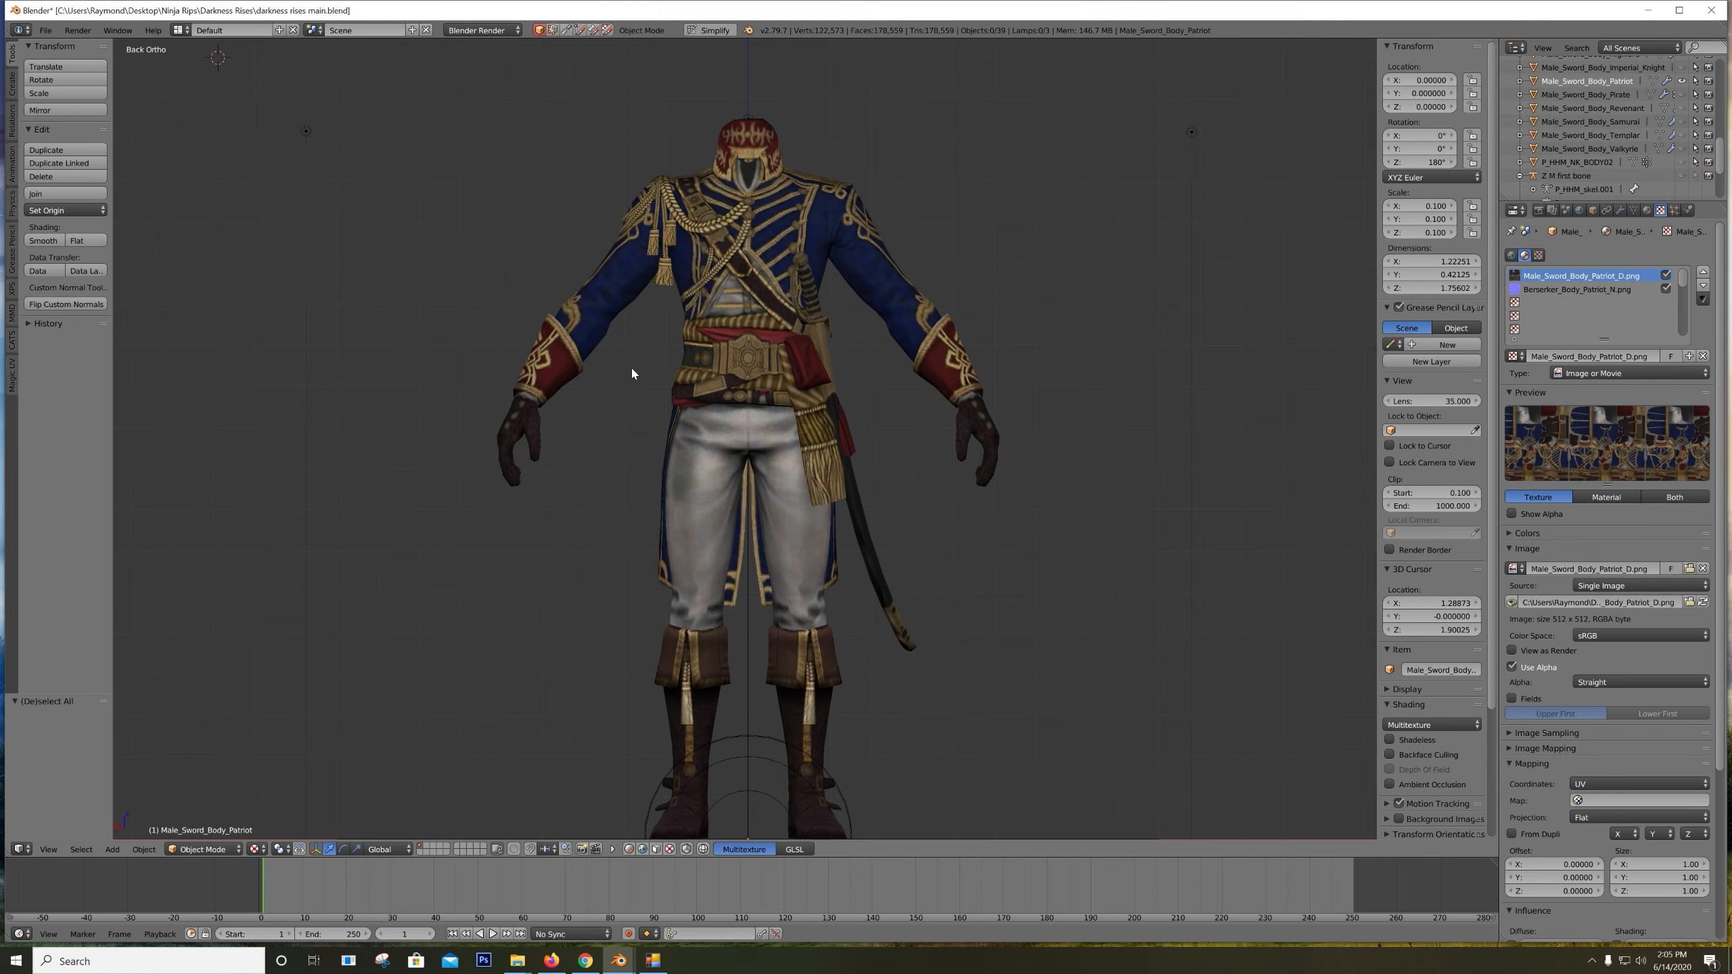
pyautogui.rightClick(818, 227)
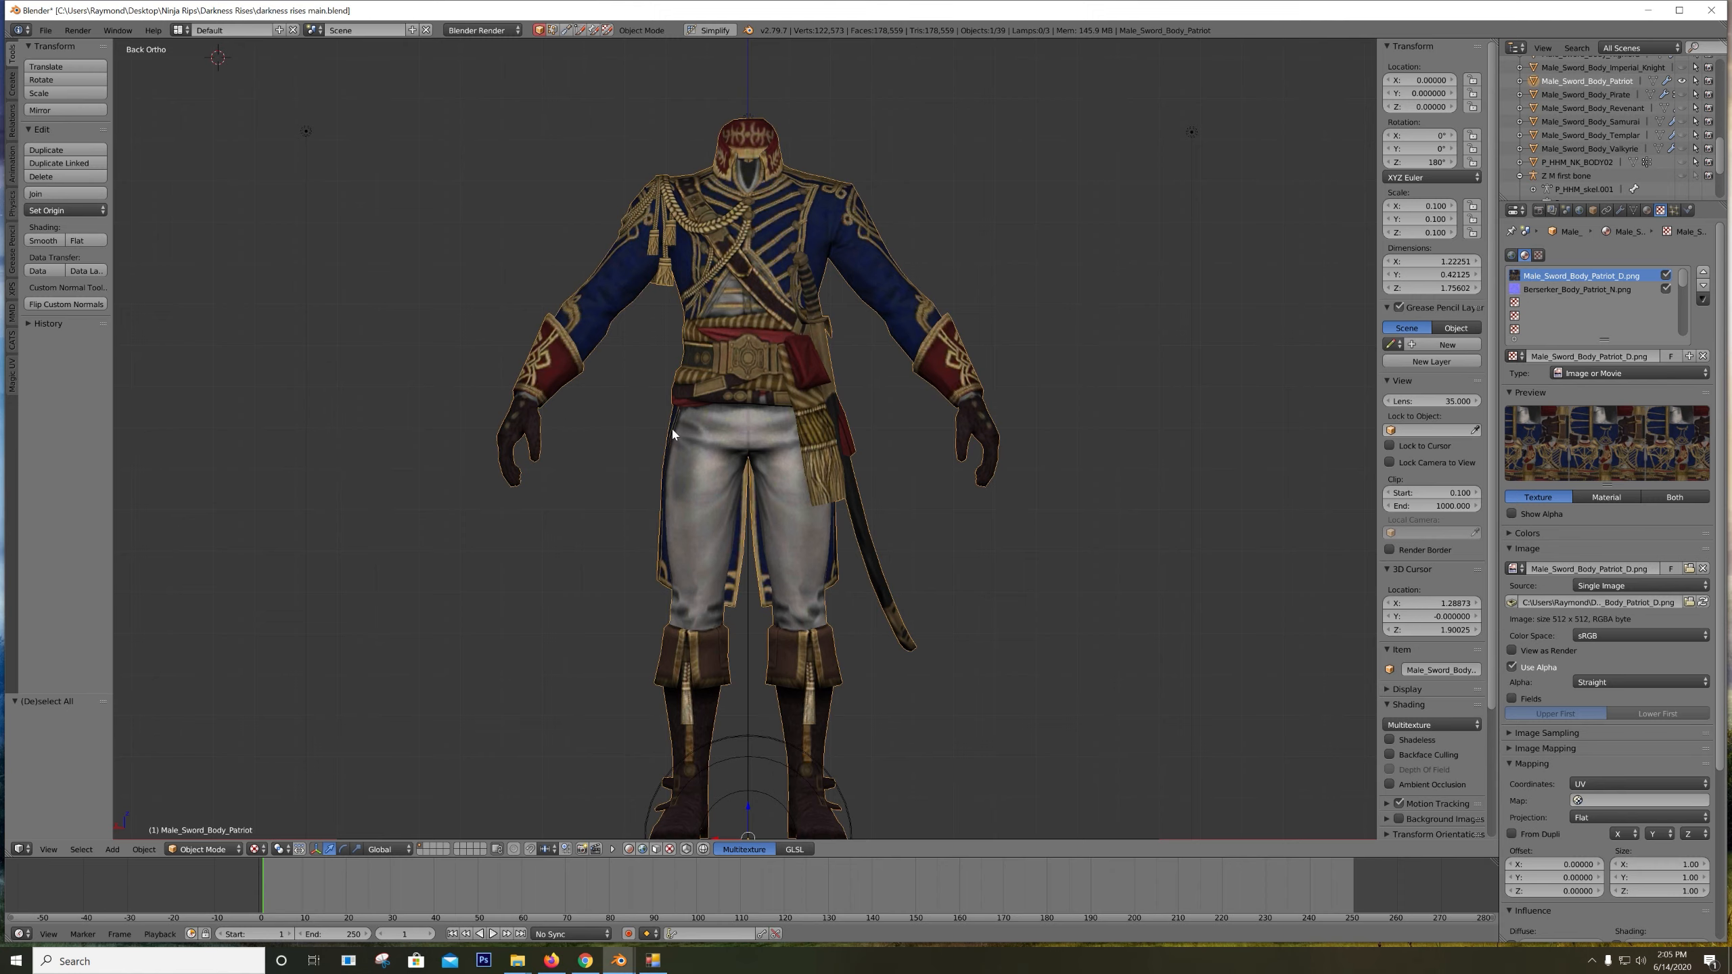
pyautogui.press('Tab')
pyautogui.scroll(5, 607, 488)
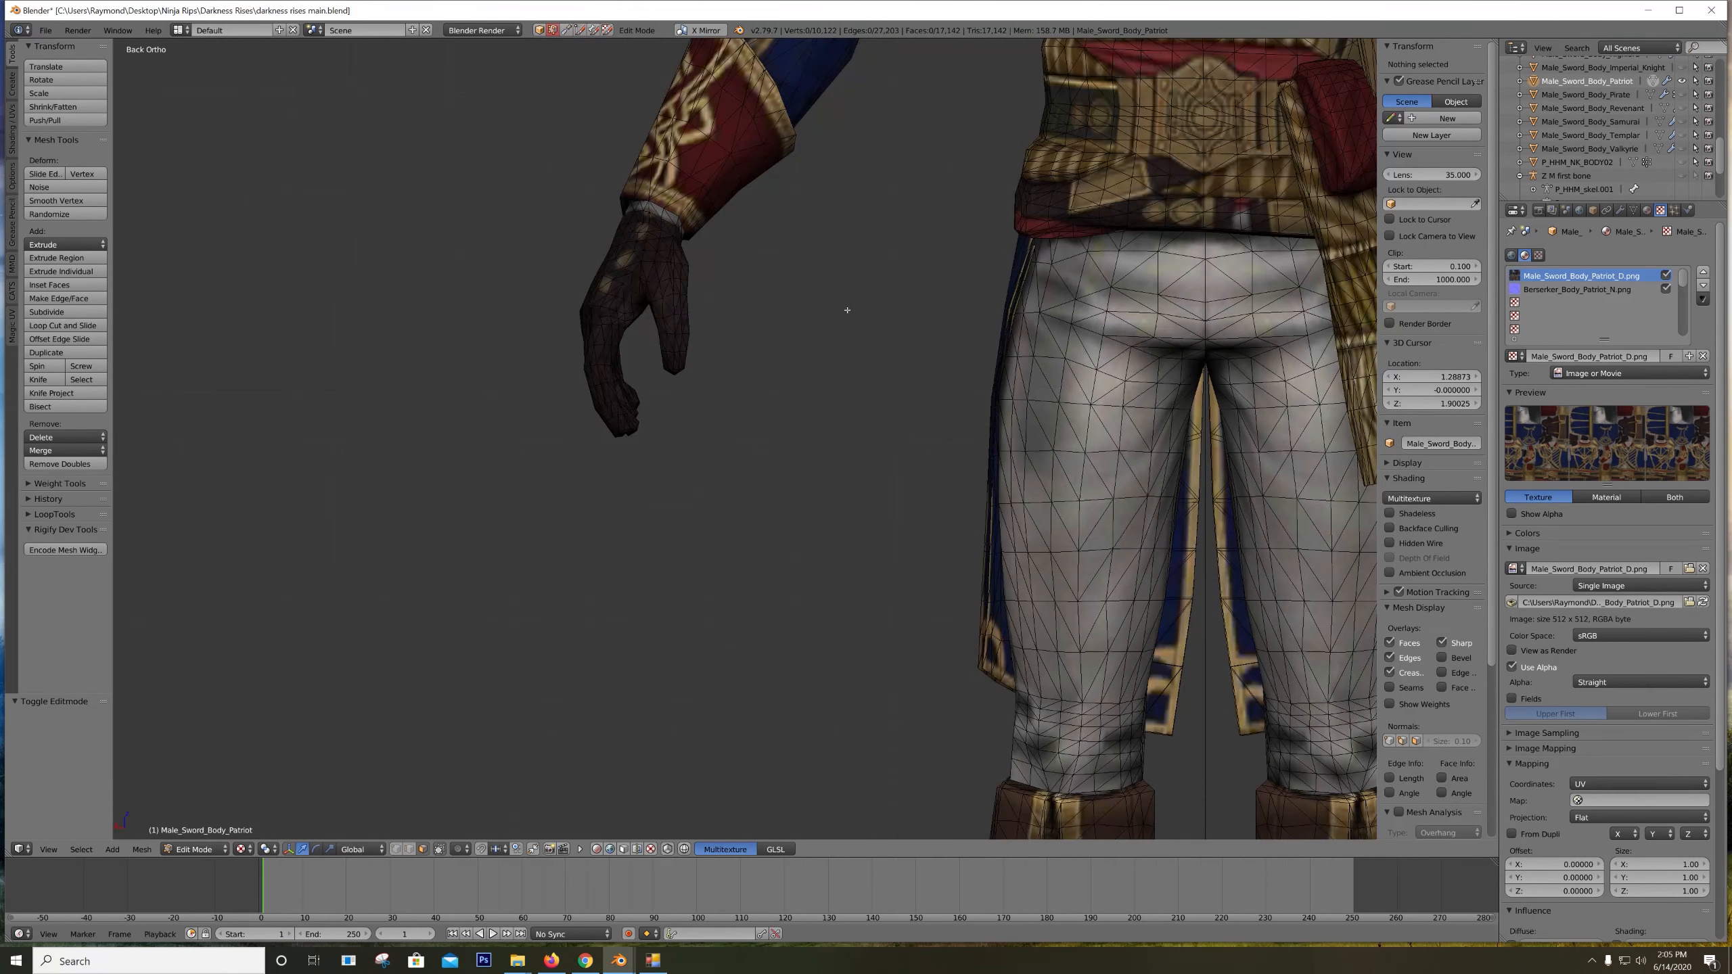
pyautogui.scroll(-5, 696, 376)
pyautogui.hotkey('alt', 'z')
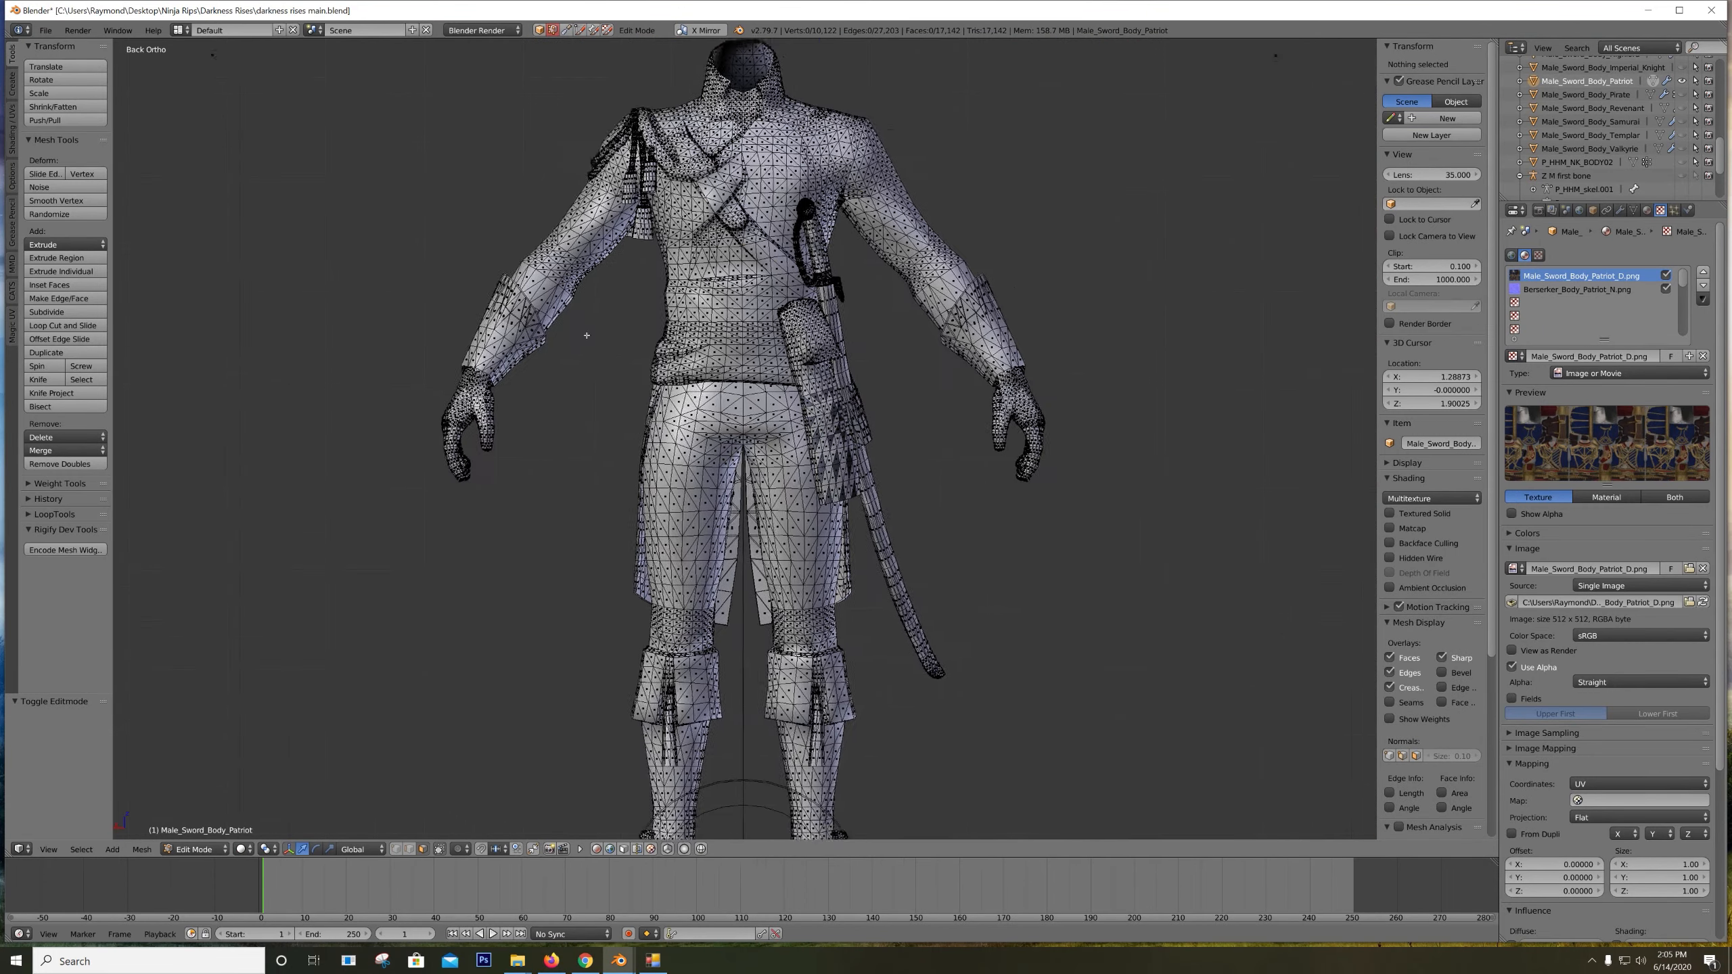
pyautogui.keyDown('shift'); pyautogui.moveTo(586, 335); pyautogui.dragTo(700, 325, button='middle'); pyautogui.keyUp('shift')
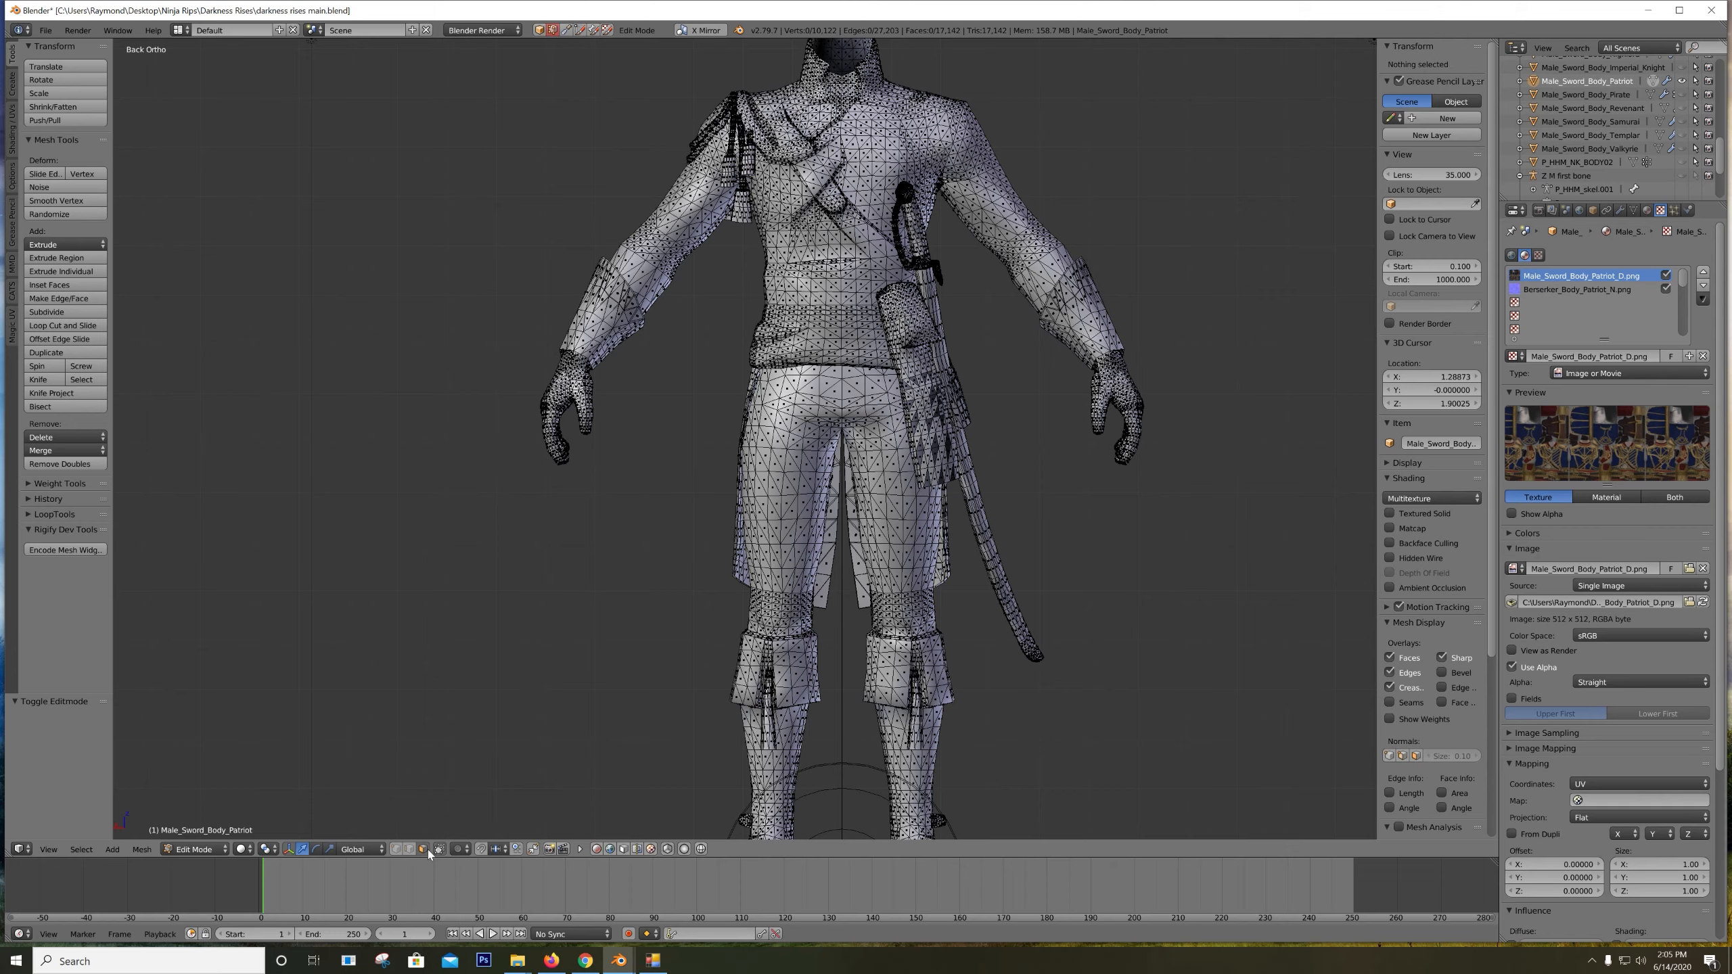
pyautogui.click(396, 850)
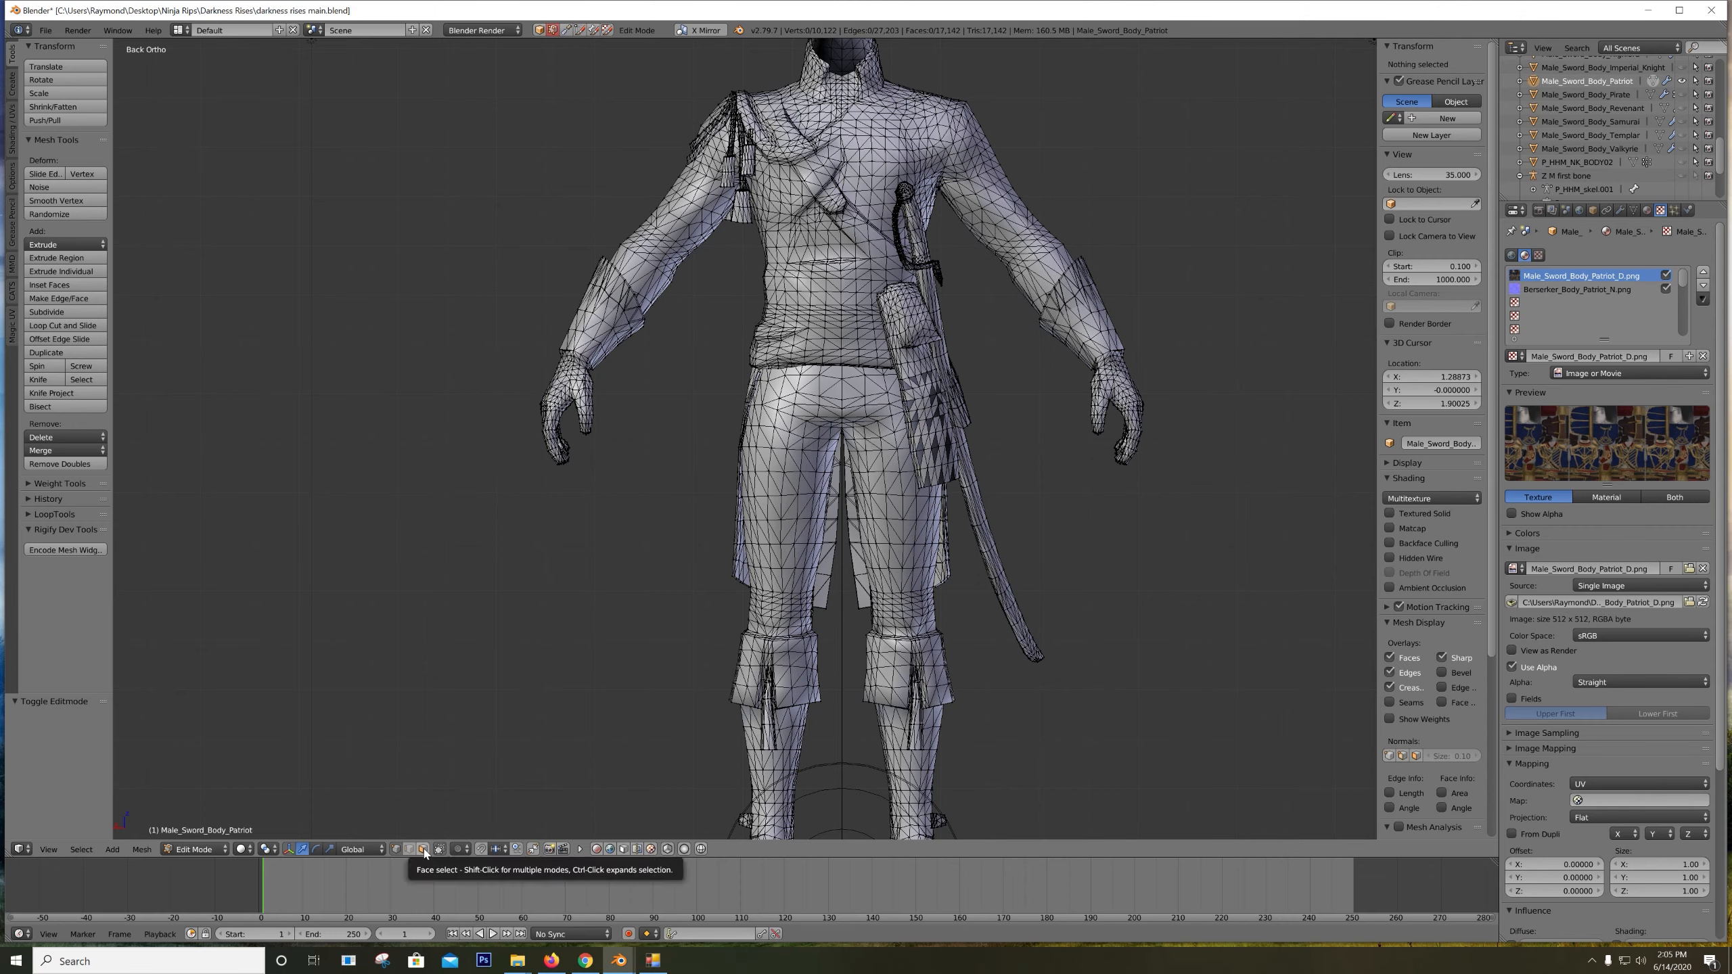
pyautogui.click(424, 848)
# Select the linked geometry of both gloved hands, including all the fingers, and delete the faces
pyautogui.scroll(2, 677, 283)
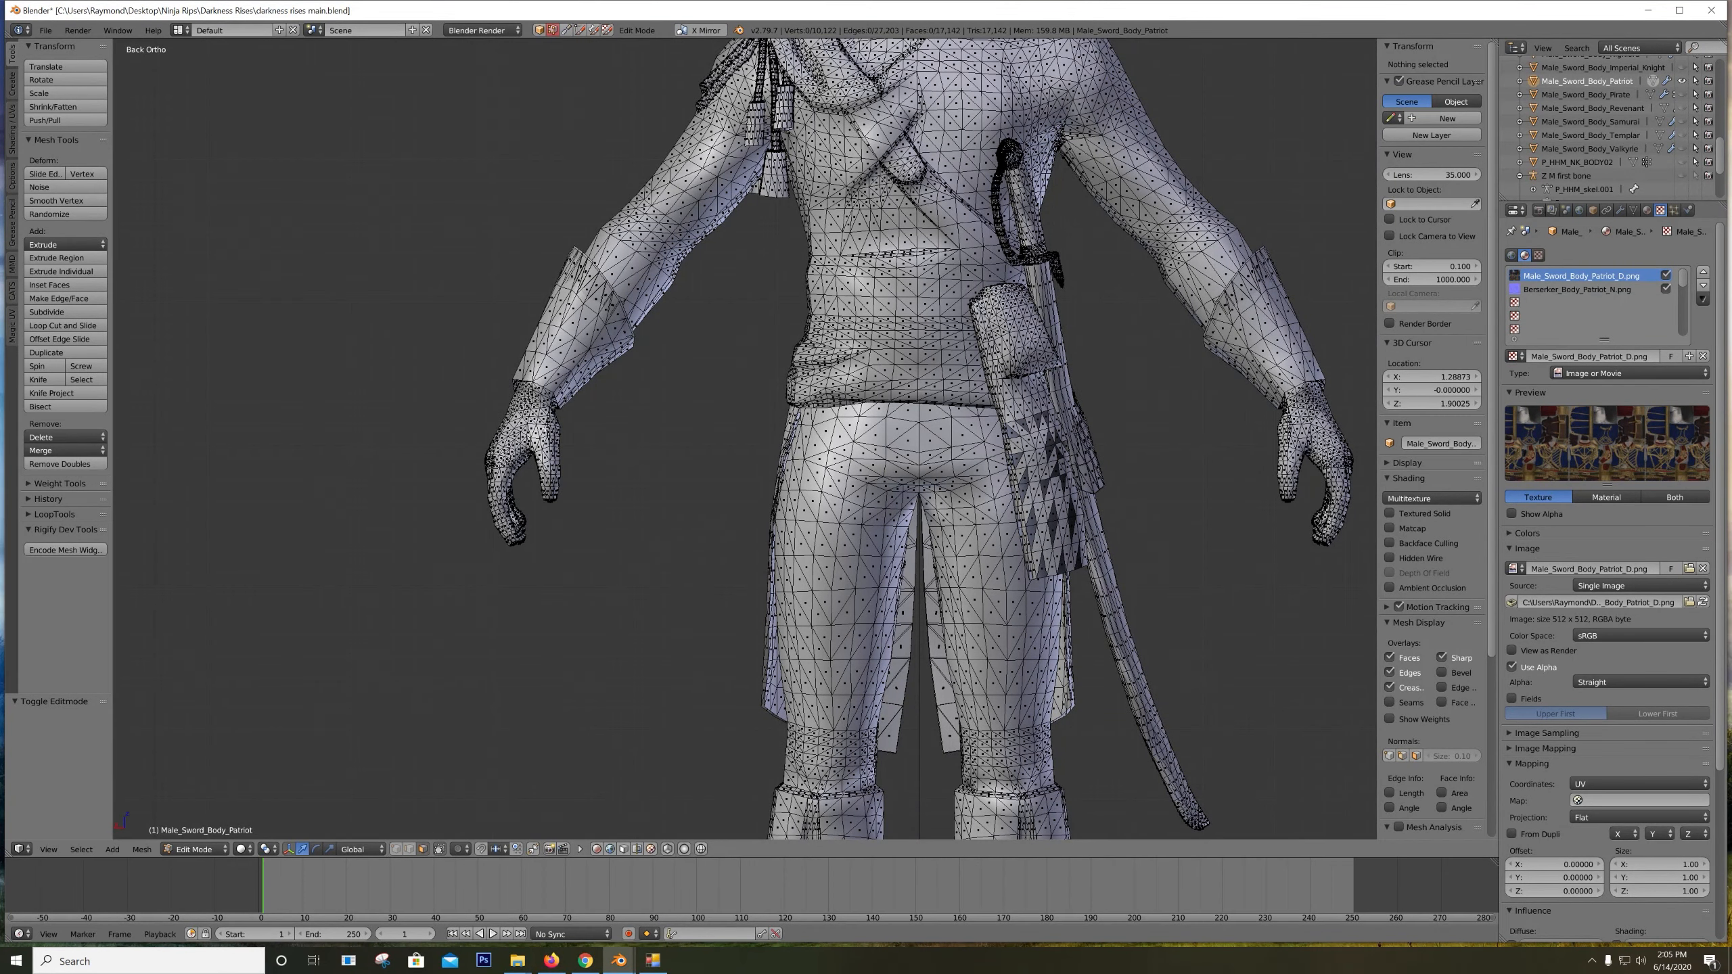
pyautogui.press('l')
pyautogui.press('l')
pyautogui.moveTo(768, 468); pyautogui.dragTo(801, 454, button='middle')
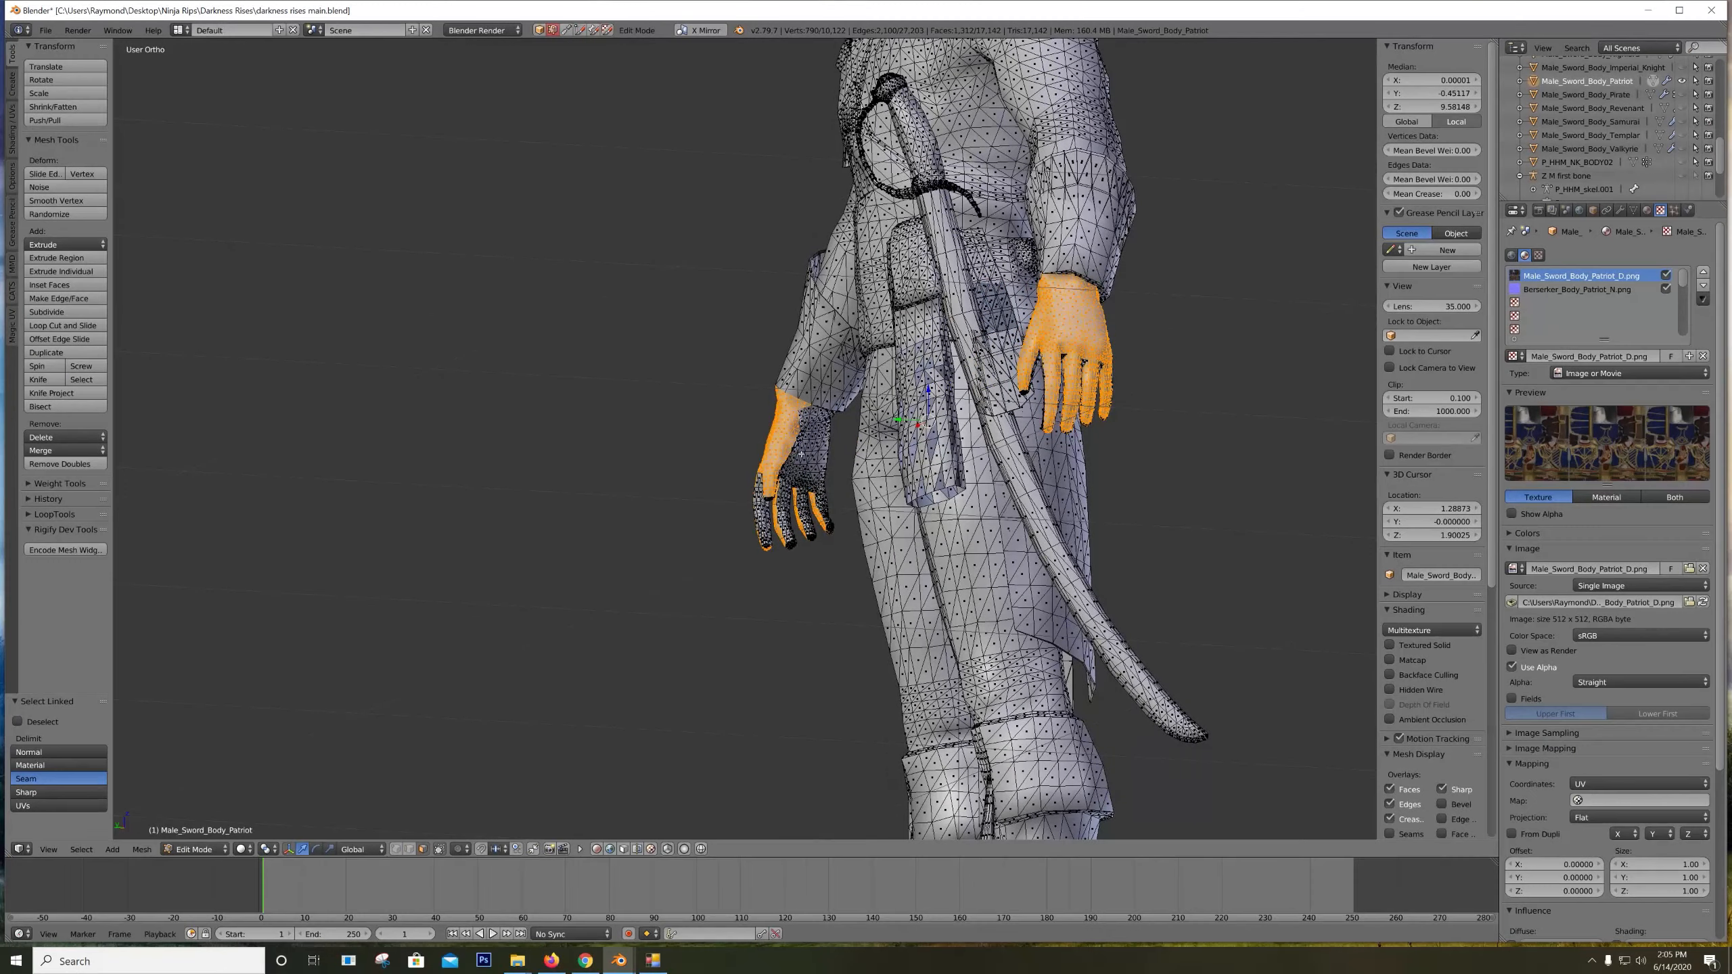
pyautogui.press('l')
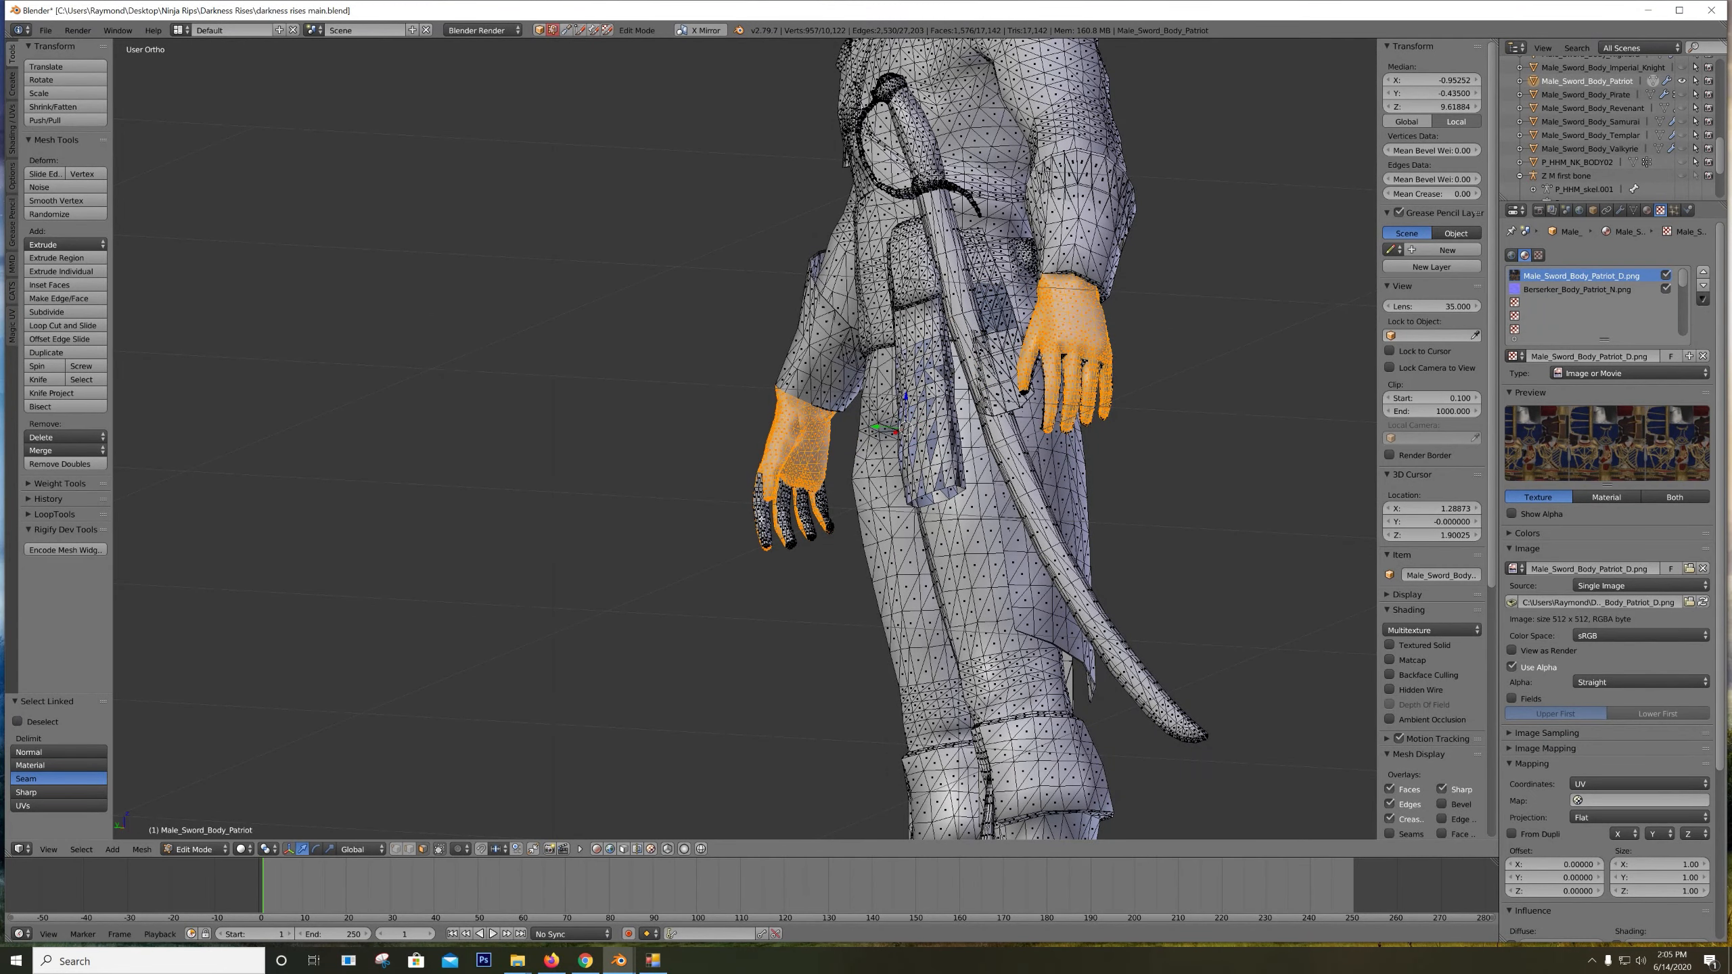
pyautogui.press('l')
pyautogui.press('l')
pyautogui.press('l')
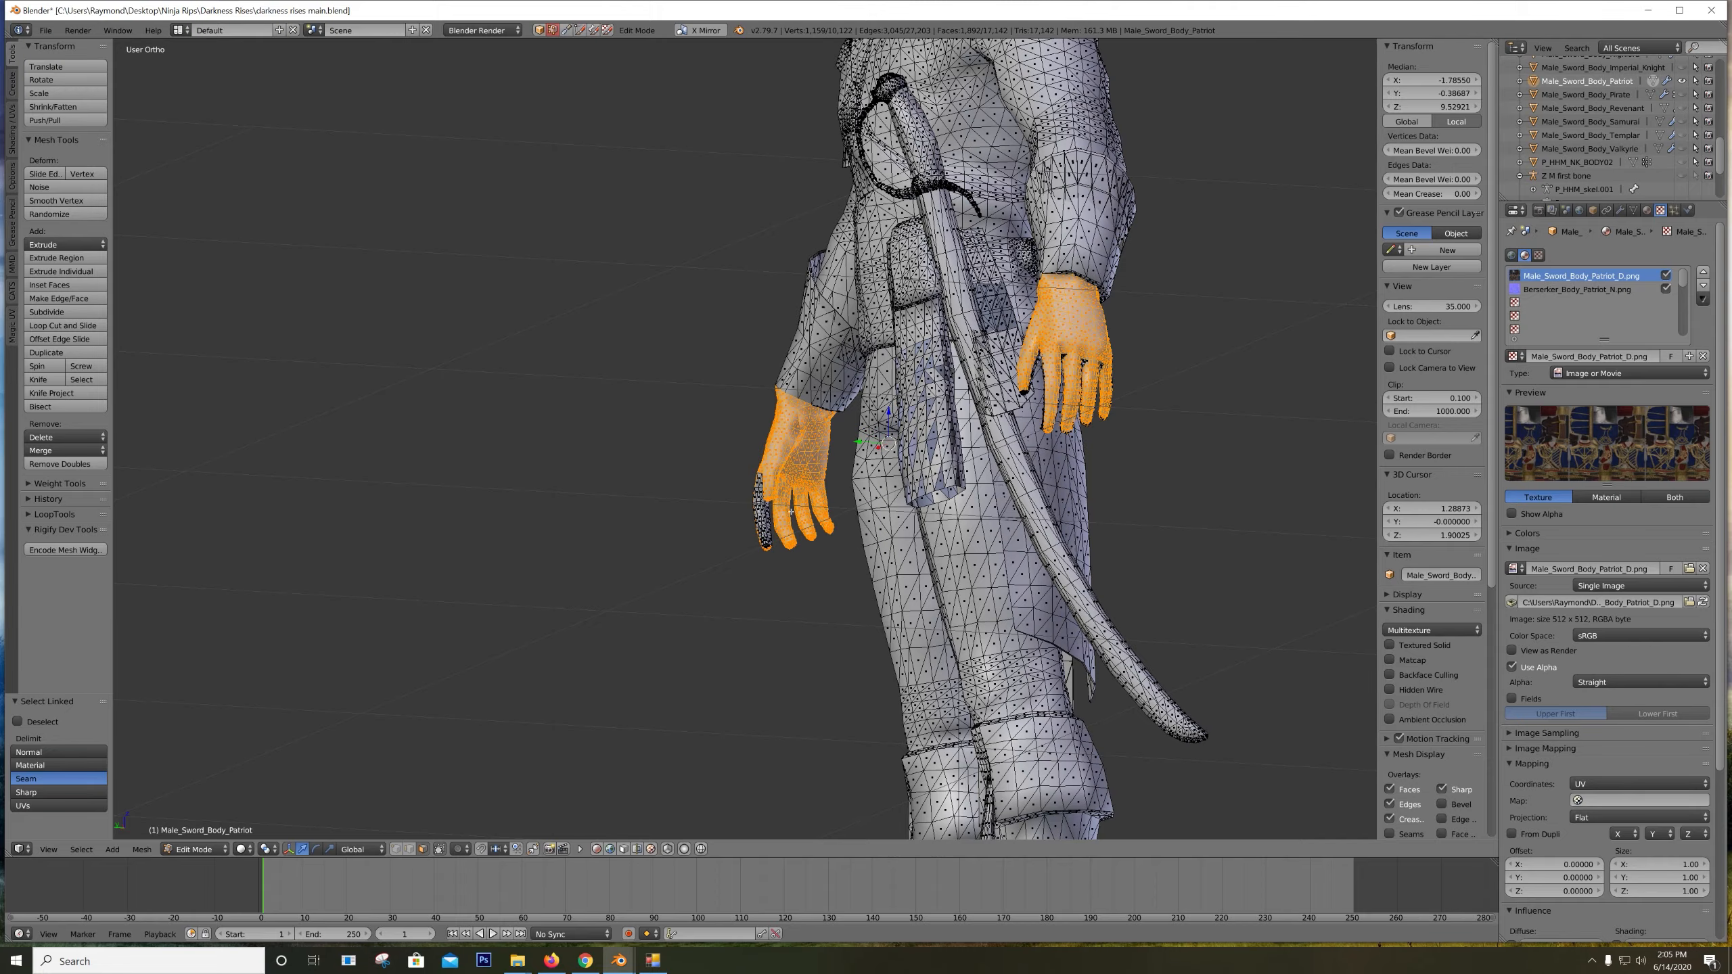
pyautogui.press('l')
pyautogui.moveTo(763, 519); pyautogui.dragTo(695, 490, button='middle')
pyautogui.press('l')
pyautogui.press('l')
pyautogui.press('l')
pyautogui.press('l')
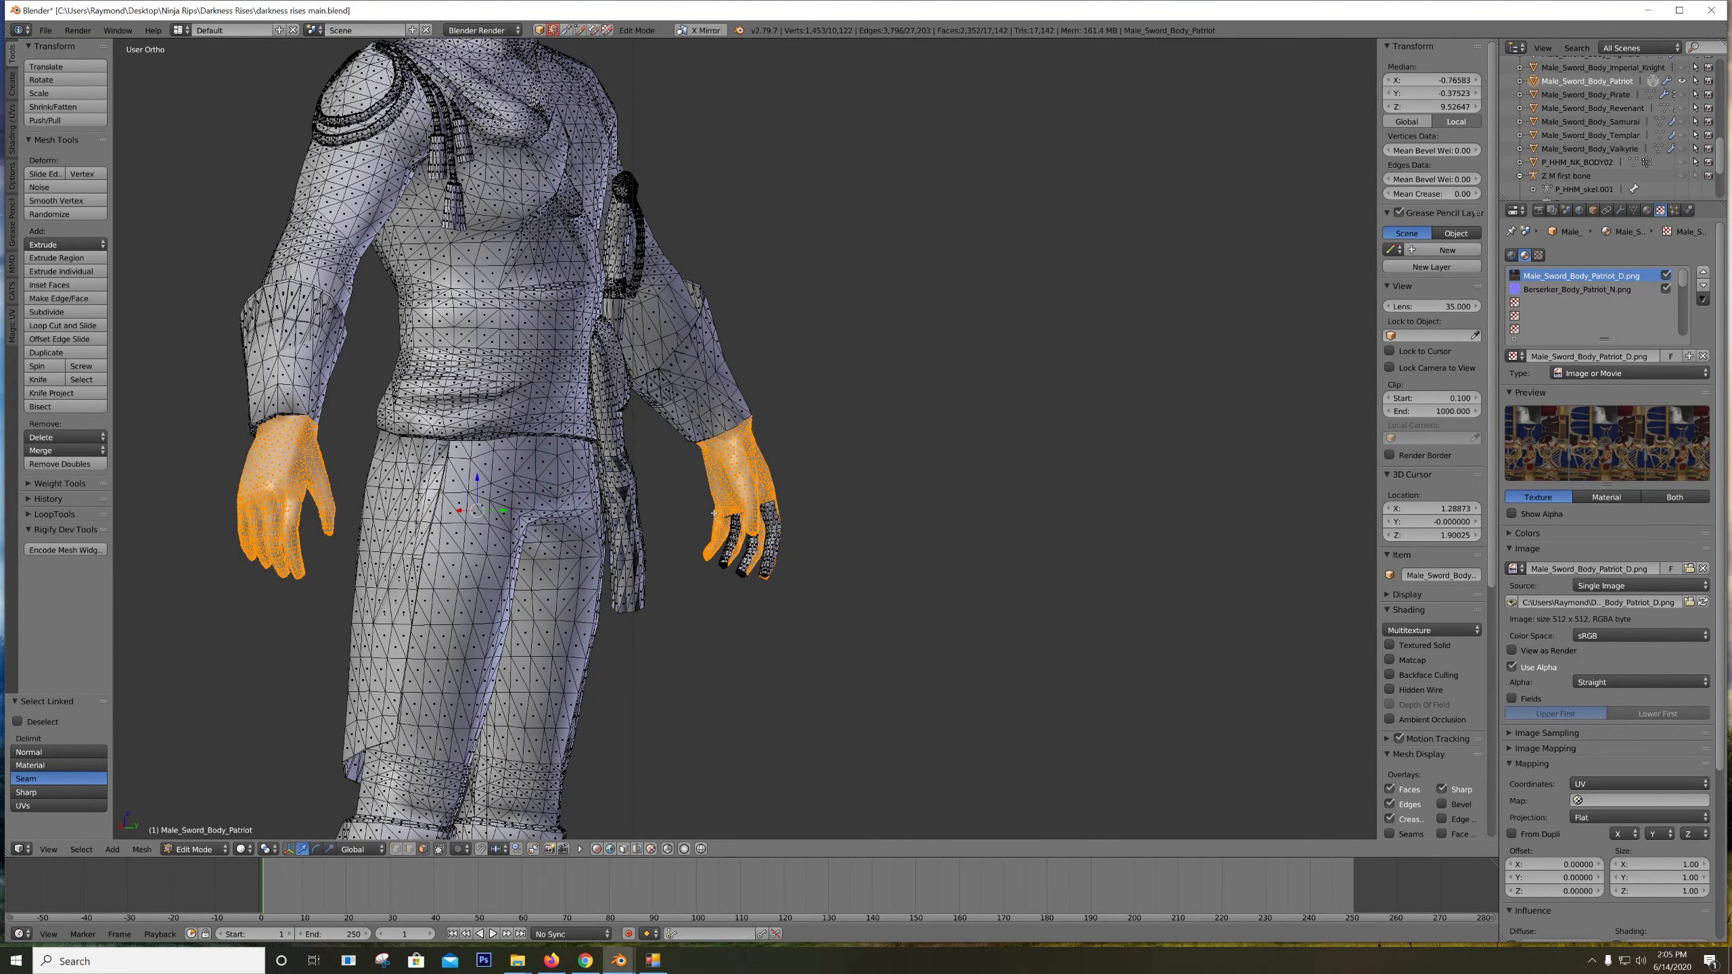
pyautogui.press('l')
pyautogui.moveTo(771, 539); pyautogui.dragTo(523, 486, button='middle')
pyautogui.scroll(-2, 684, 489)
pyautogui.press('x')
pyautogui.click(687, 482)
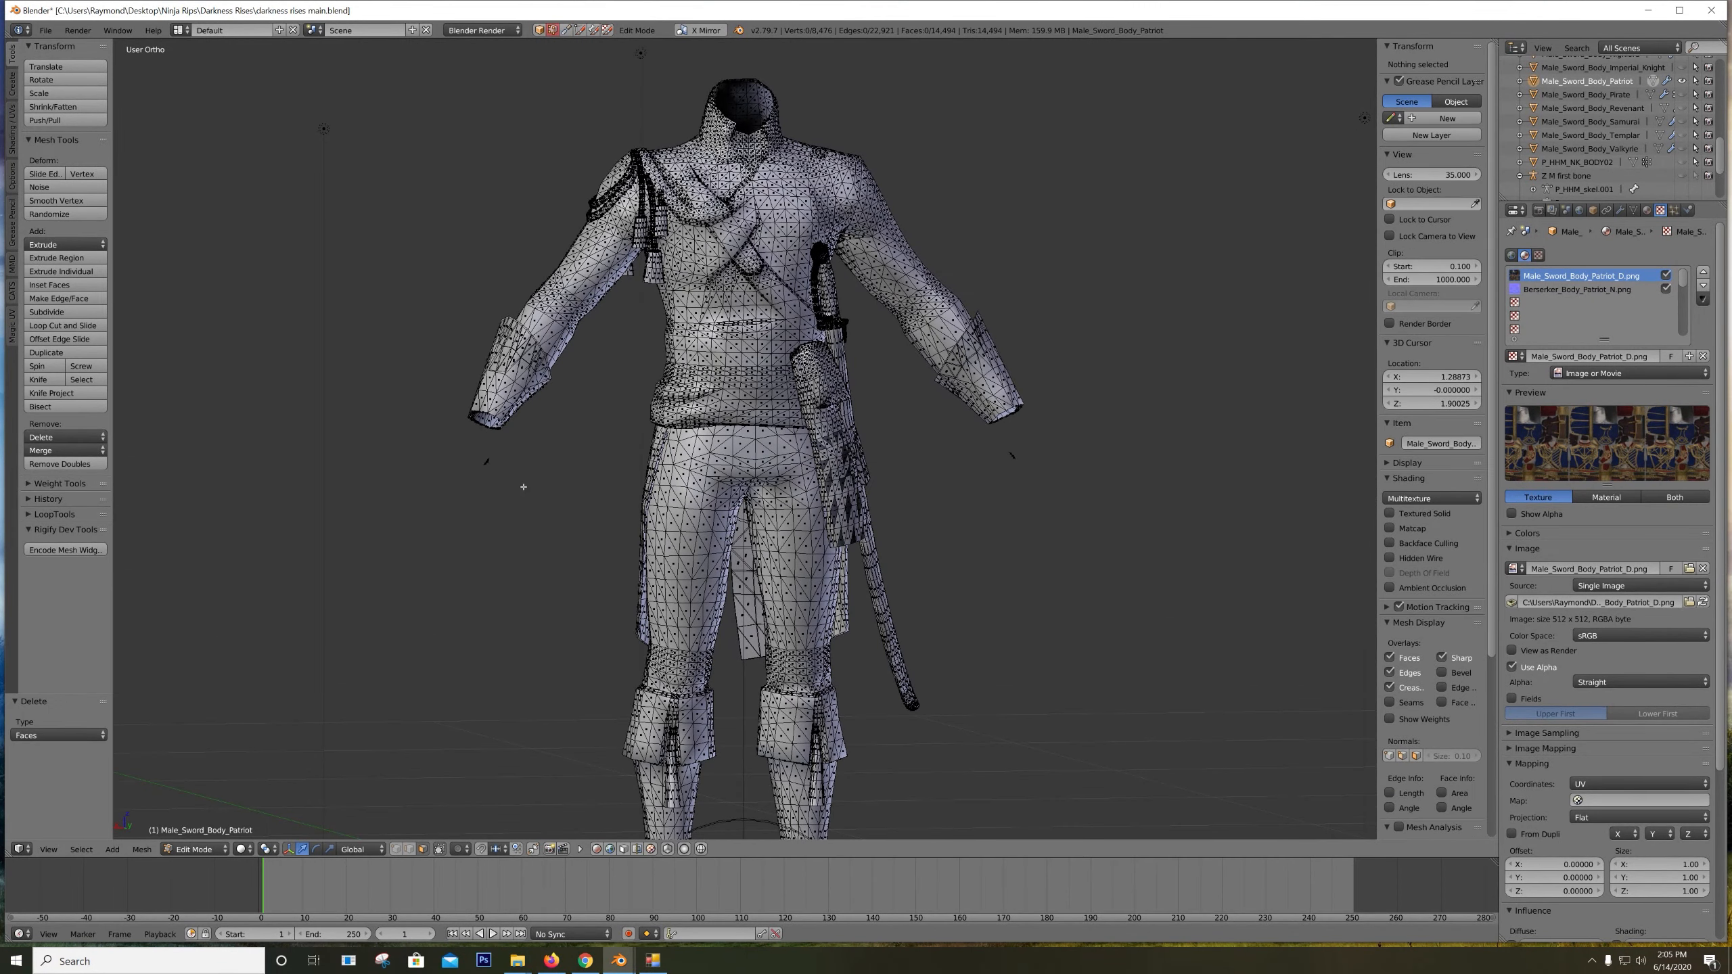
# Use wireframe display to select the small stray pieces floating below both cuffs, and delete their vertices
pyautogui.scroll(2, 527, 488)
pyautogui.press('z')
pyautogui.moveTo(408, 469); pyautogui.dragTo(626, 533, button='middle')
pyautogui.scroll(3, 643, 508)
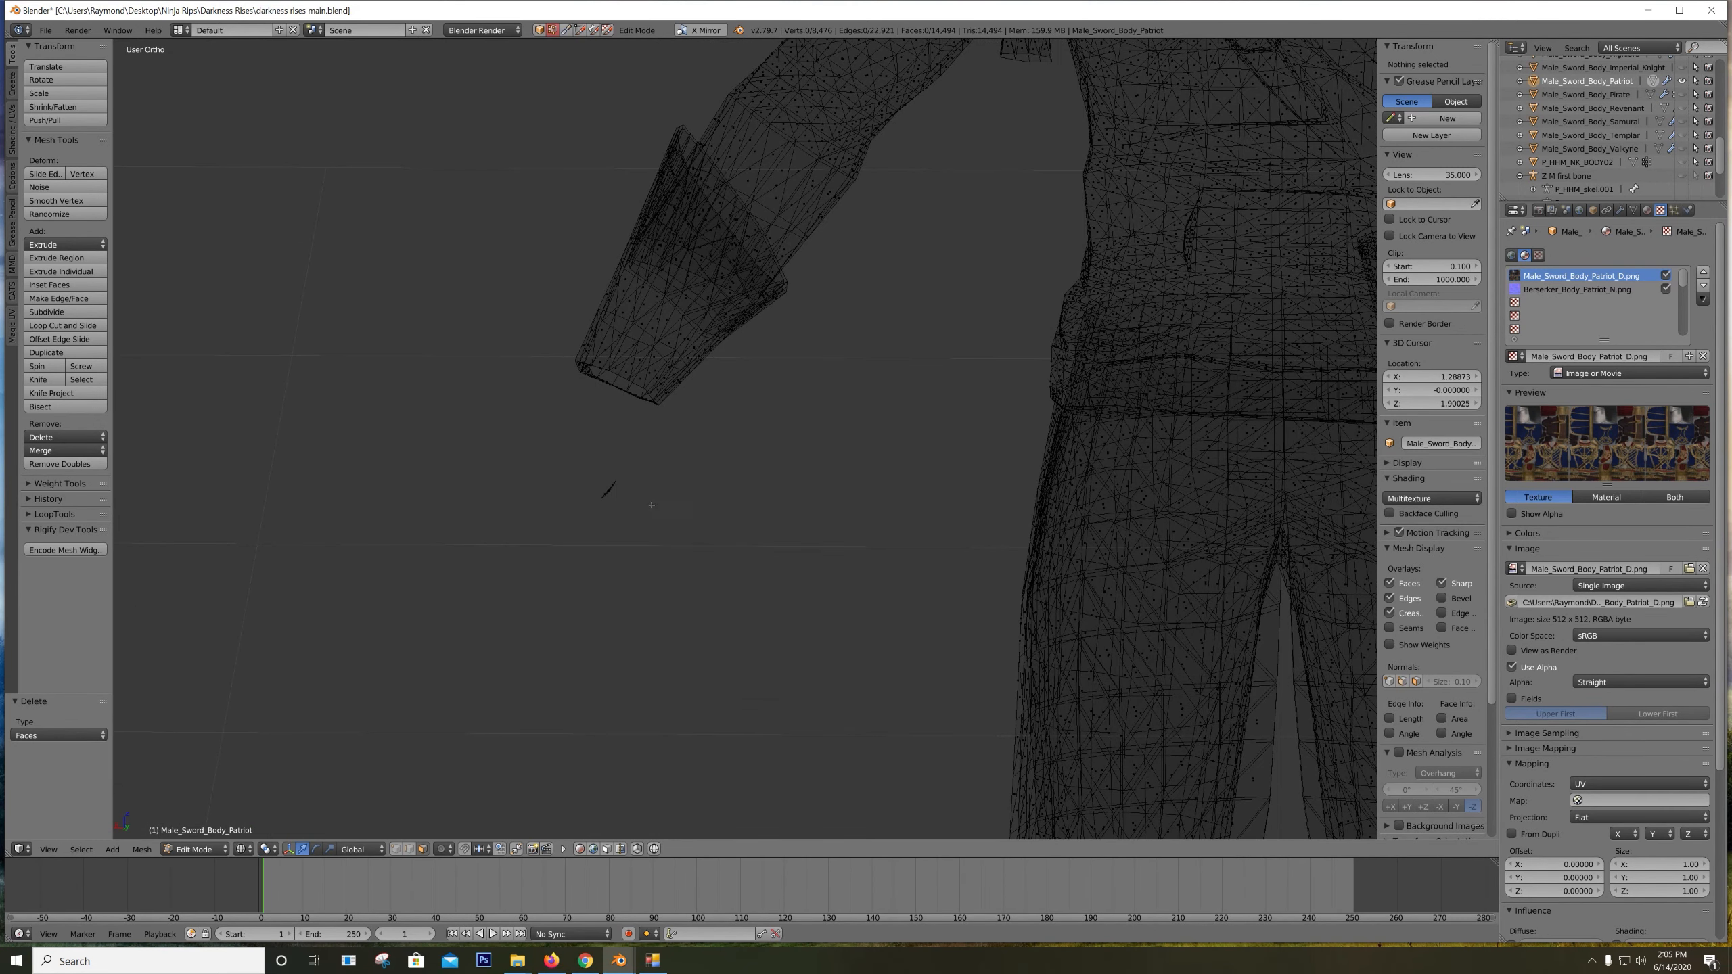
pyautogui.moveTo(724, 510)
pyautogui.keyDown('ctrl'); pyautogui.mouseDown()
pyautogui.moveTo(480, 531)
pyautogui.moveTo(496, 511)
pyautogui.moveTo(685, 594)
pyautogui.mouseUp(); pyautogui.keyUp('ctrl')
pyautogui.keyDown('shift'); pyautogui.moveTo(867, 447); pyautogui.dragTo(294, 507, button='middle'); pyautogui.keyUp('shift')
pyautogui.keyDown('shift'); pyautogui.moveTo(1002, 515); pyautogui.dragTo(522, 452, button='middle'); pyautogui.keyUp('shift')
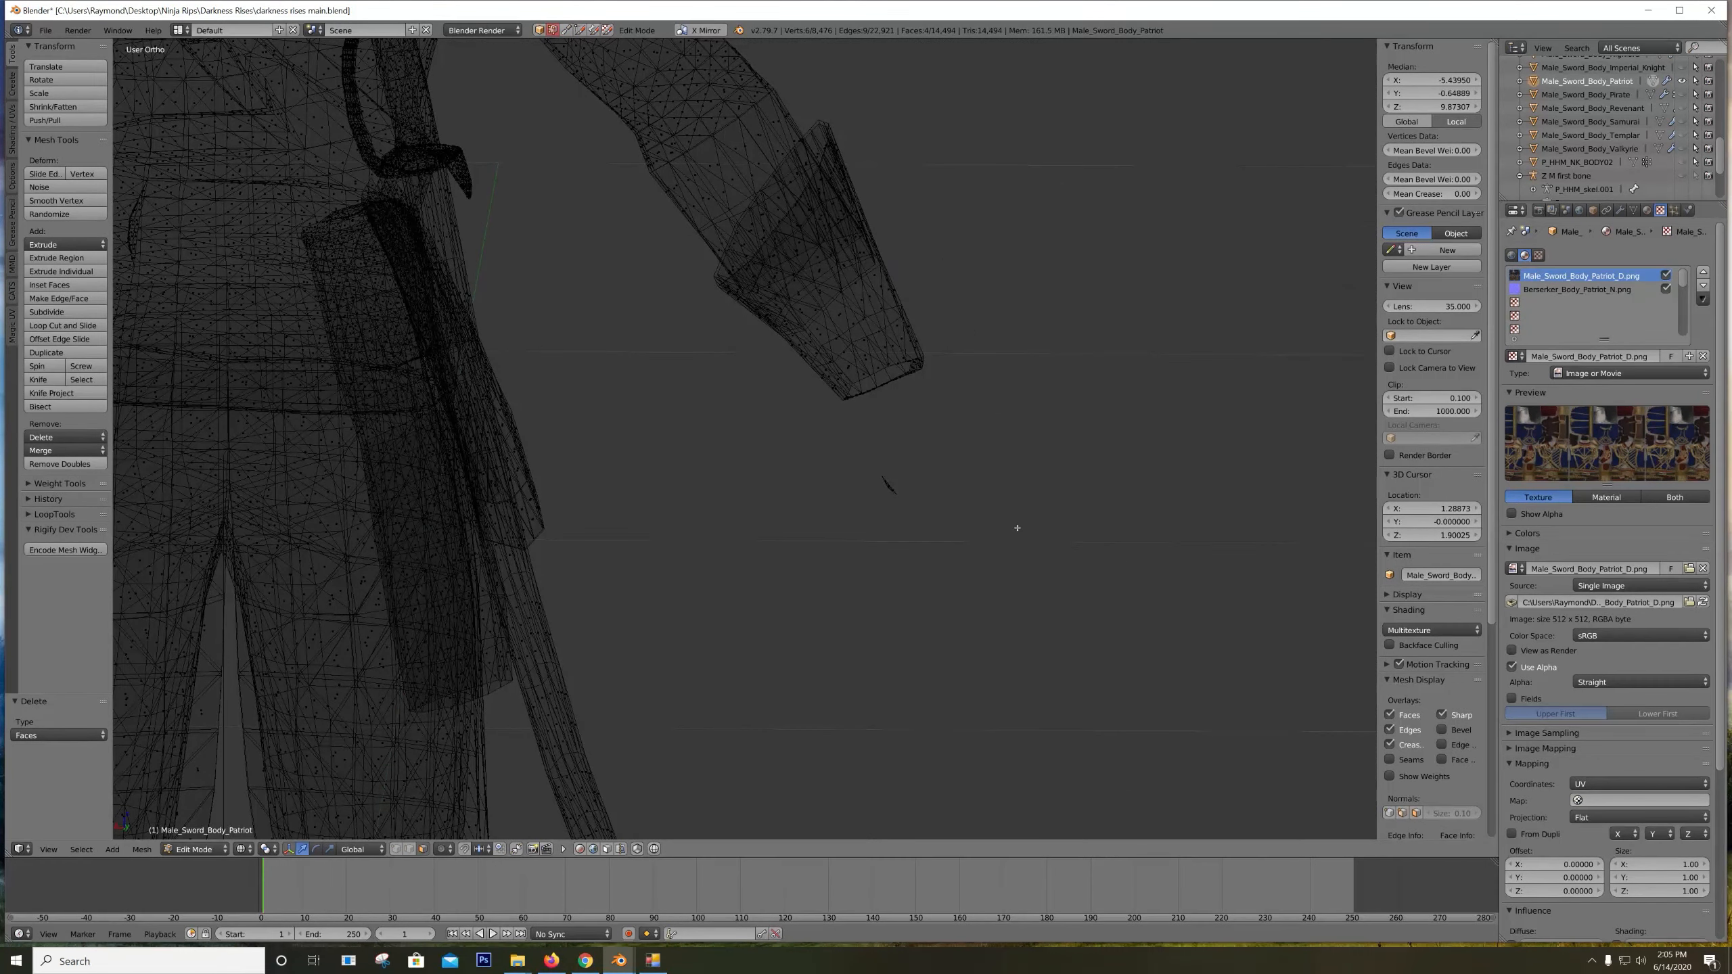
pyautogui.moveTo(966, 478)
pyautogui.keyDown('ctrl'); pyautogui.mouseDown()
pyautogui.moveTo(998, 646)
pyautogui.moveTo(1064, 488)
pyautogui.moveTo(1051, 478)
pyautogui.mouseUp(); pyautogui.keyUp('ctrl')
pyautogui.scroll(-3, 580, 437)
pyautogui.press('ctrl+KP_1')
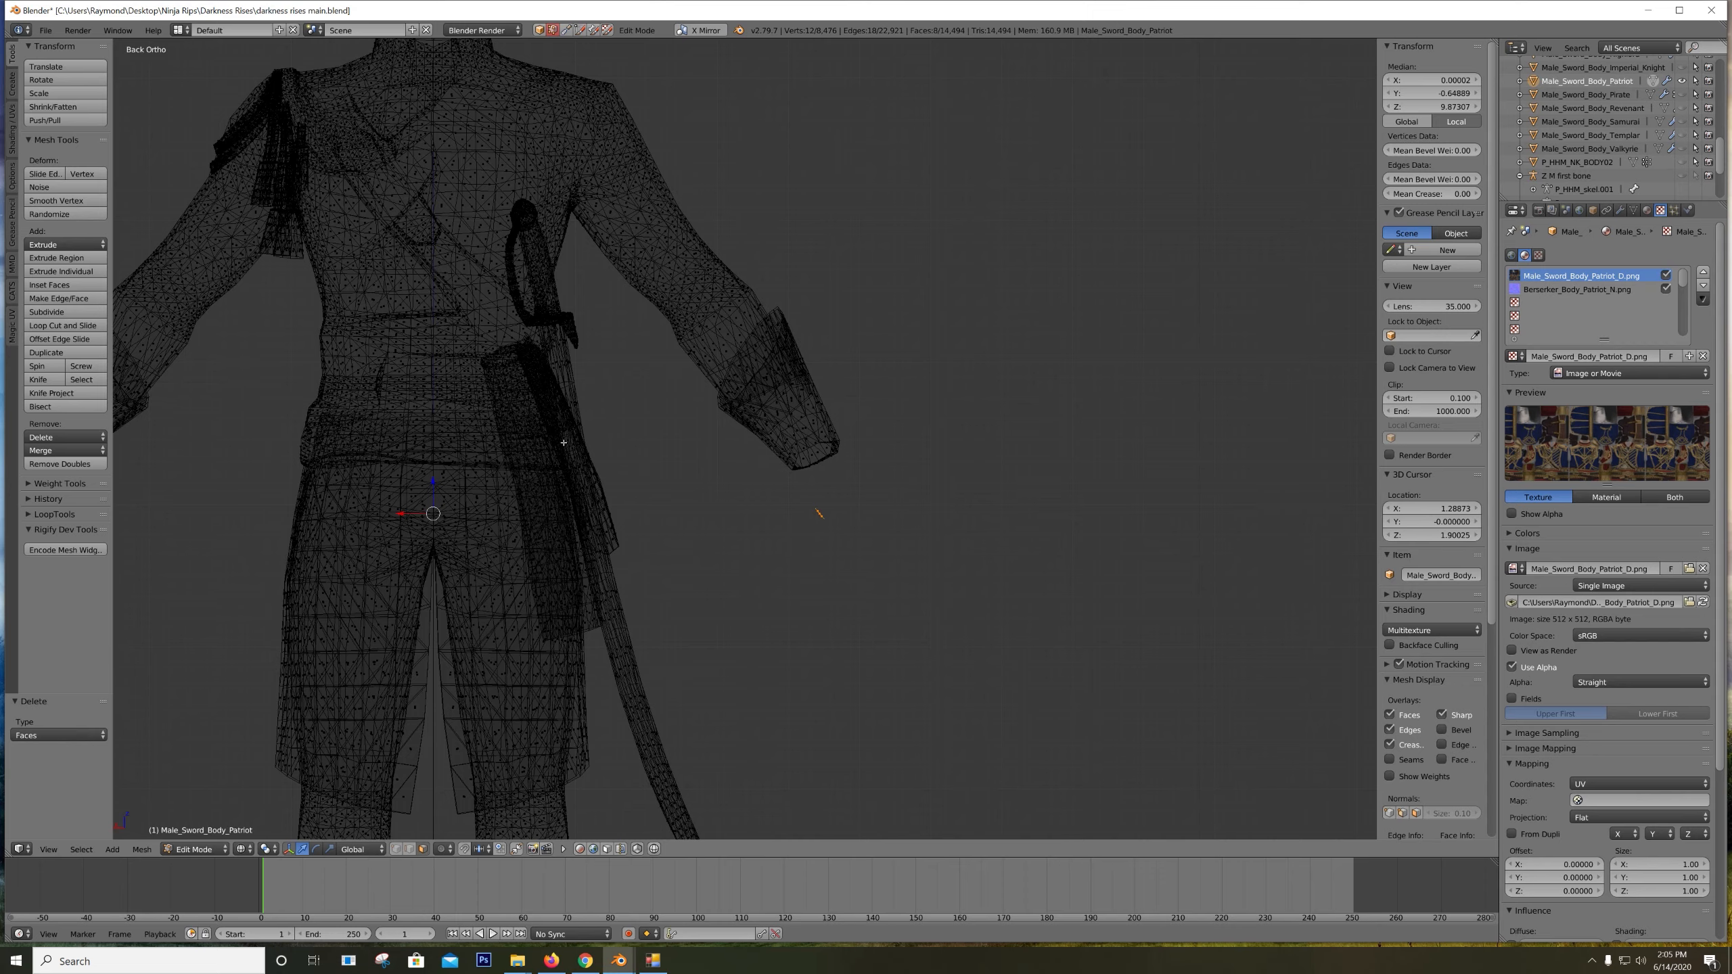
pyautogui.keyDown('shift'); pyautogui.moveTo(344, 371); pyautogui.dragTo(620, 407, button='middle'); pyautogui.keyUp('shift')
pyautogui.scroll(-3, 669, 382)
pyautogui.press('x')
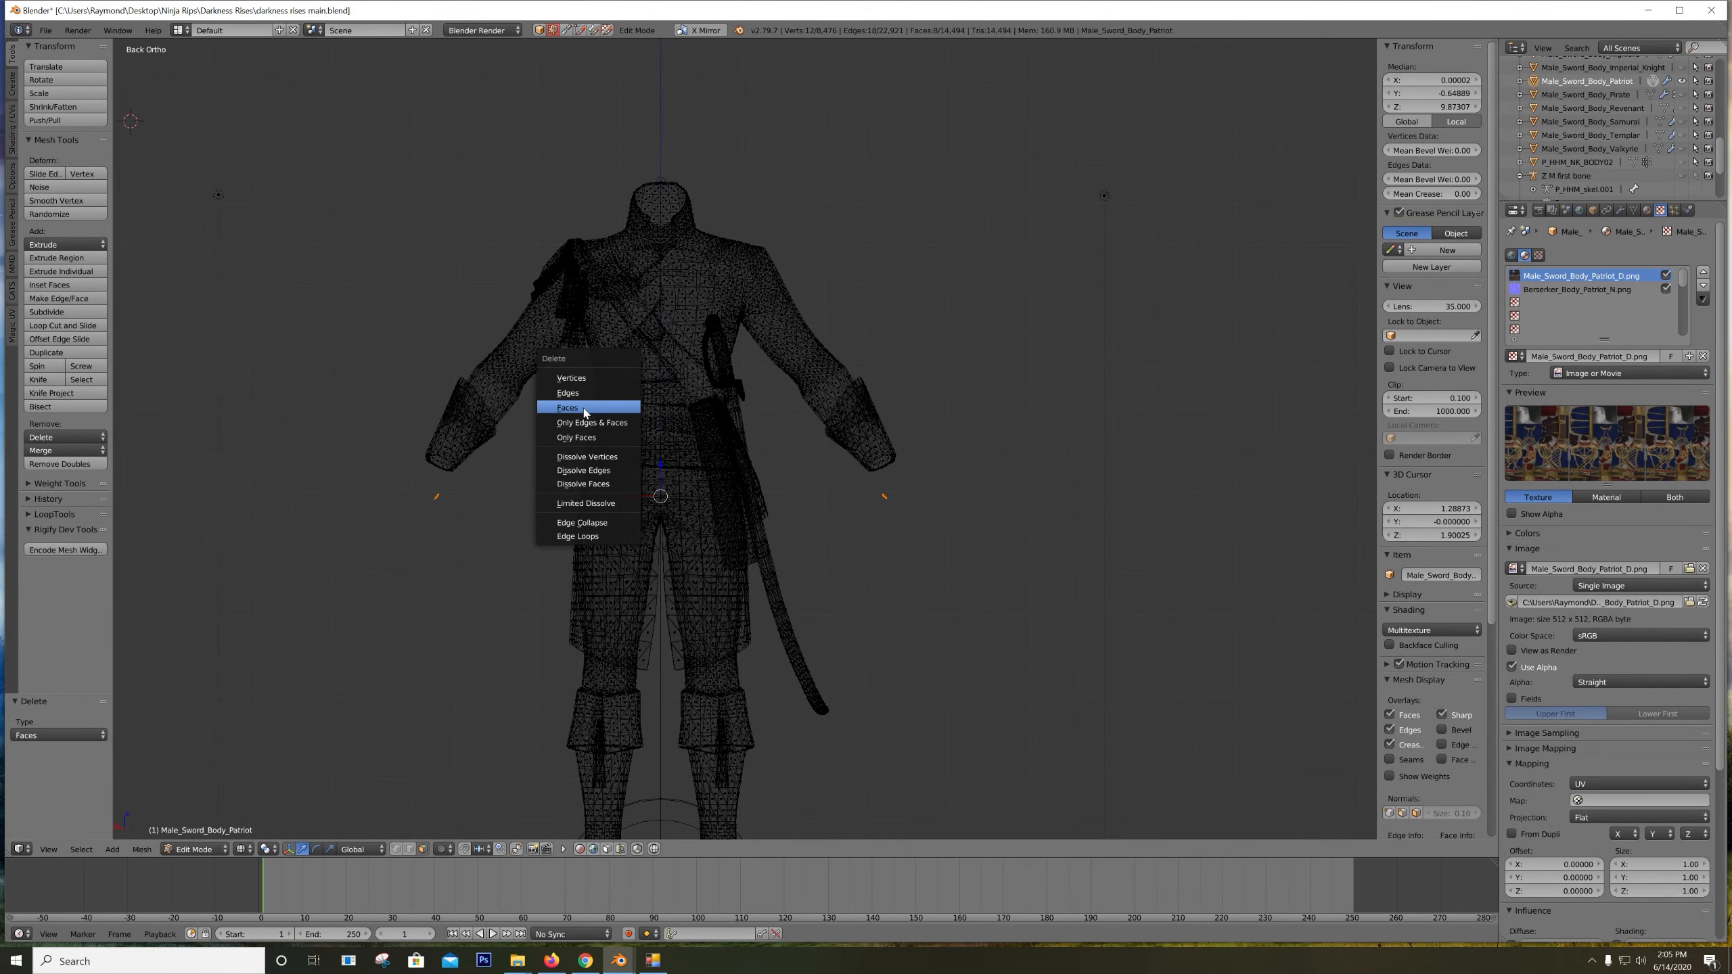
pyautogui.click(595, 382)
# Return the body to solid shading and examine the mesh of the legs, boots and hanging sash
pyautogui.scroll(3, 634, 448)
pyautogui.keyDown('shift'); pyautogui.moveTo(584, 481); pyautogui.dragTo(641, 237, button='middle'); pyautogui.keyUp('shift')
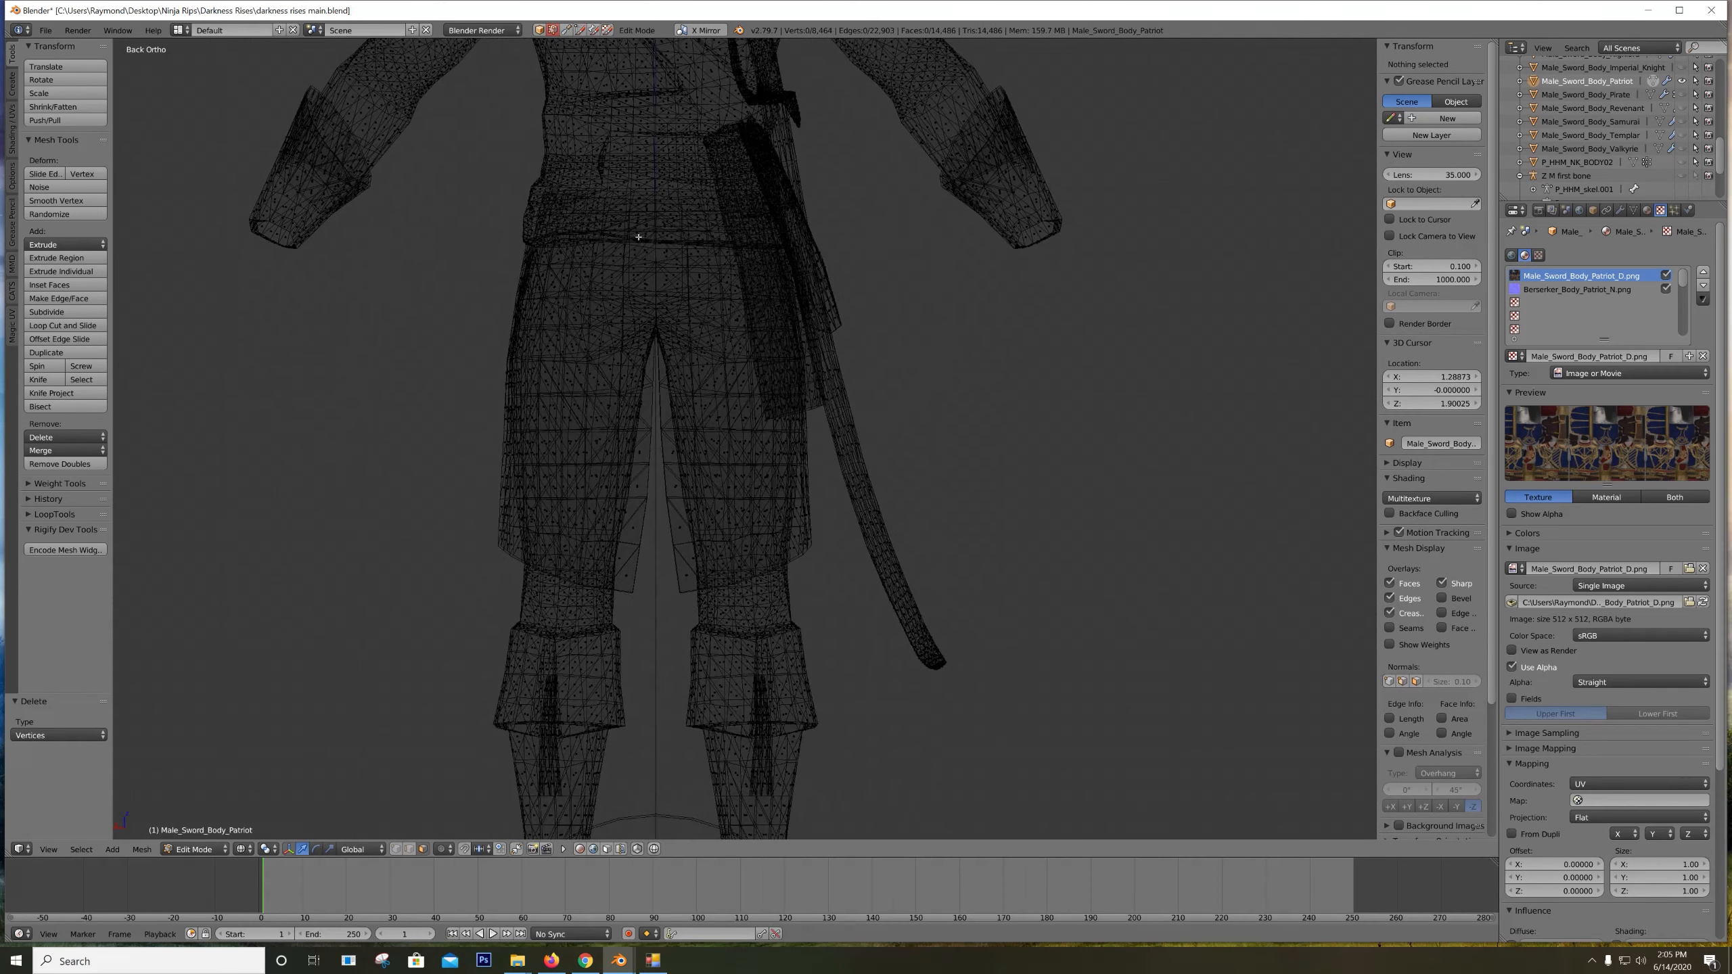
pyautogui.scroll(-3, 705, 339)
pyautogui.press('z')
pyautogui.keyDown('shift'); pyautogui.moveTo(718, 587); pyautogui.dragTo(692, 425, button='middle'); pyautogui.keyUp('shift')
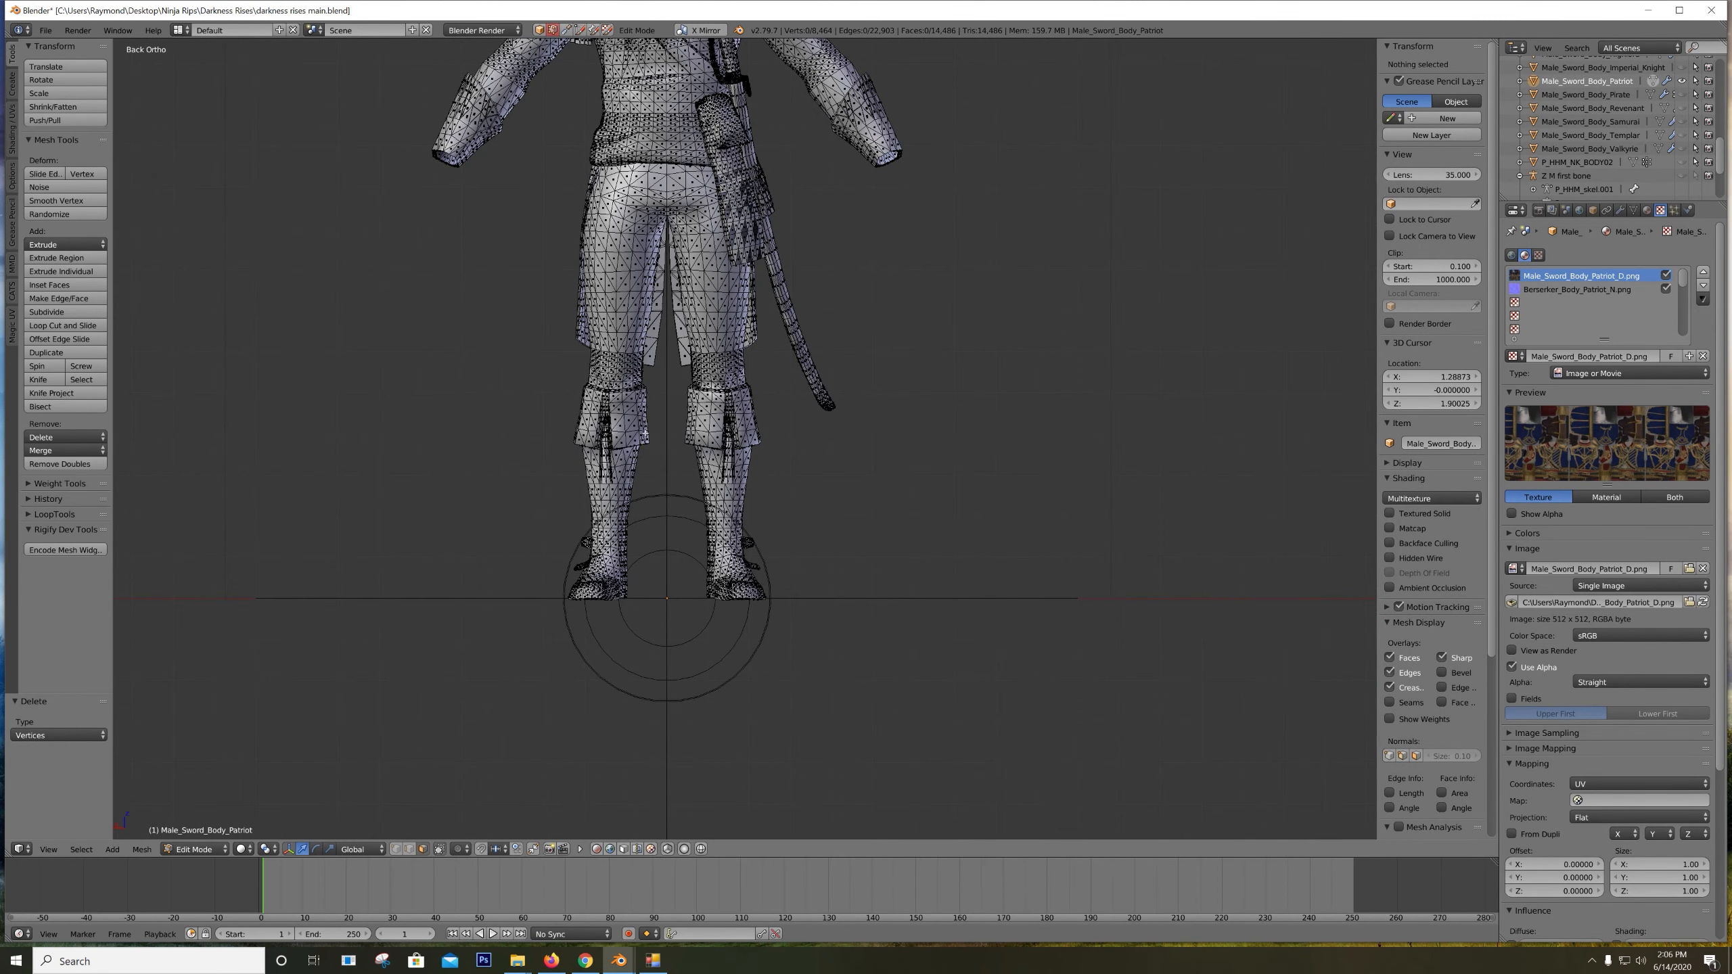
pyautogui.scroll(3, 717, 402)
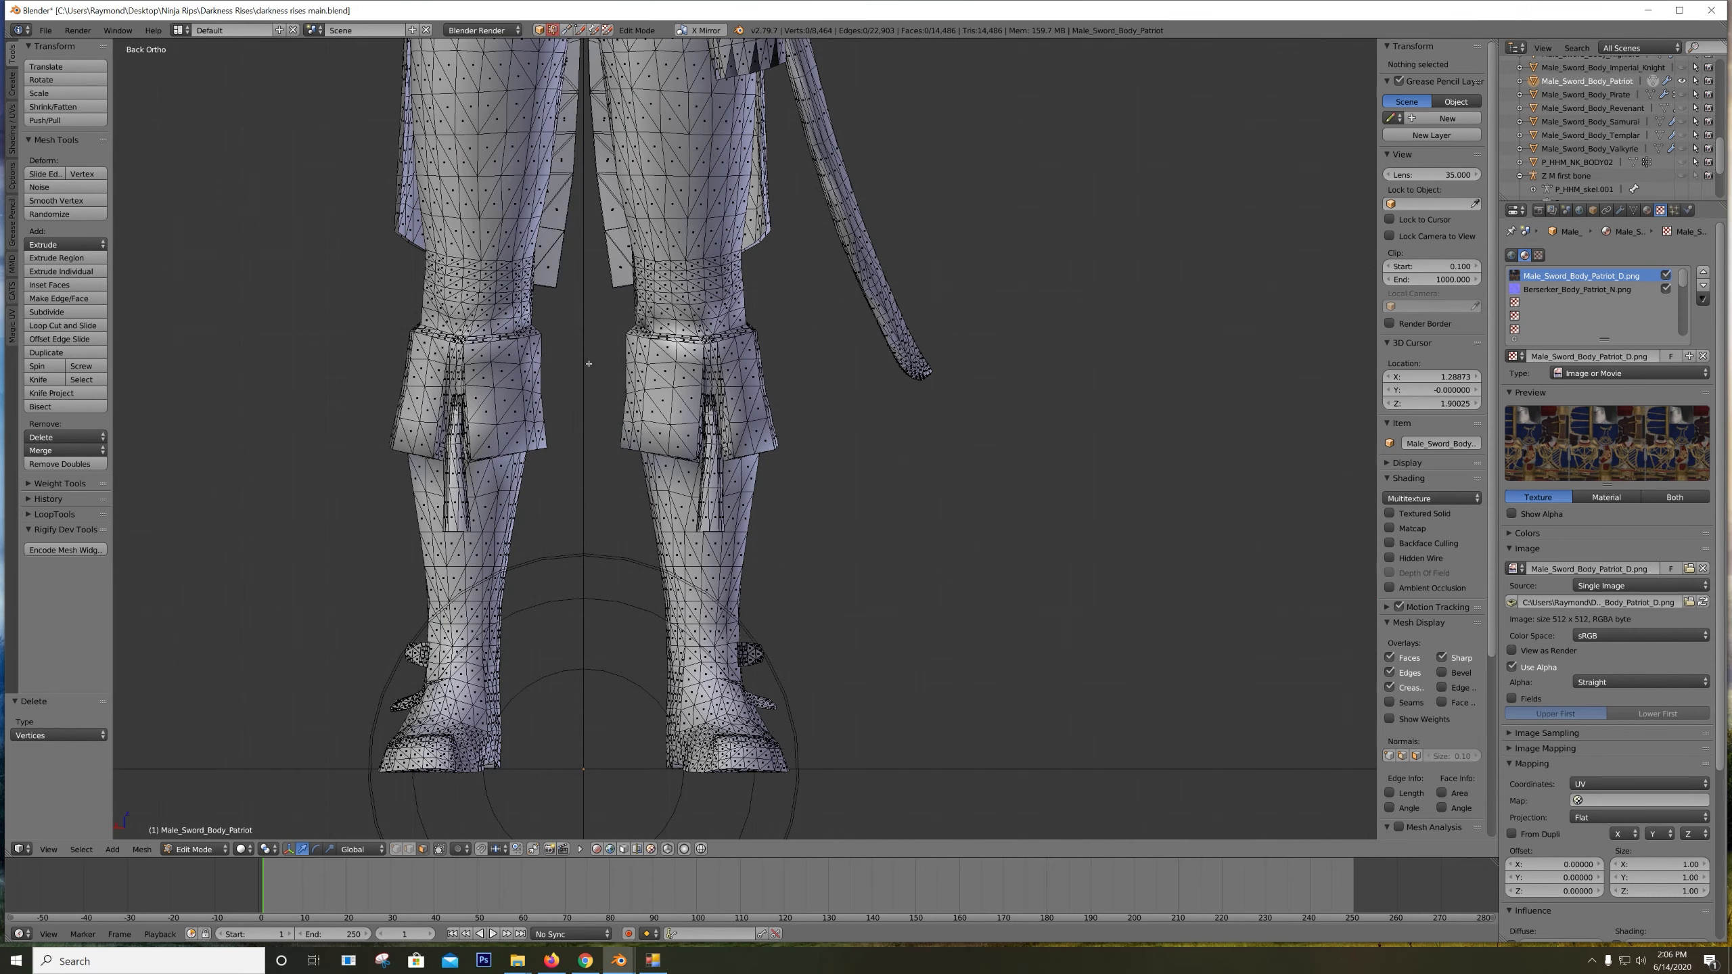
pyautogui.scroll(-2, 510, 439)
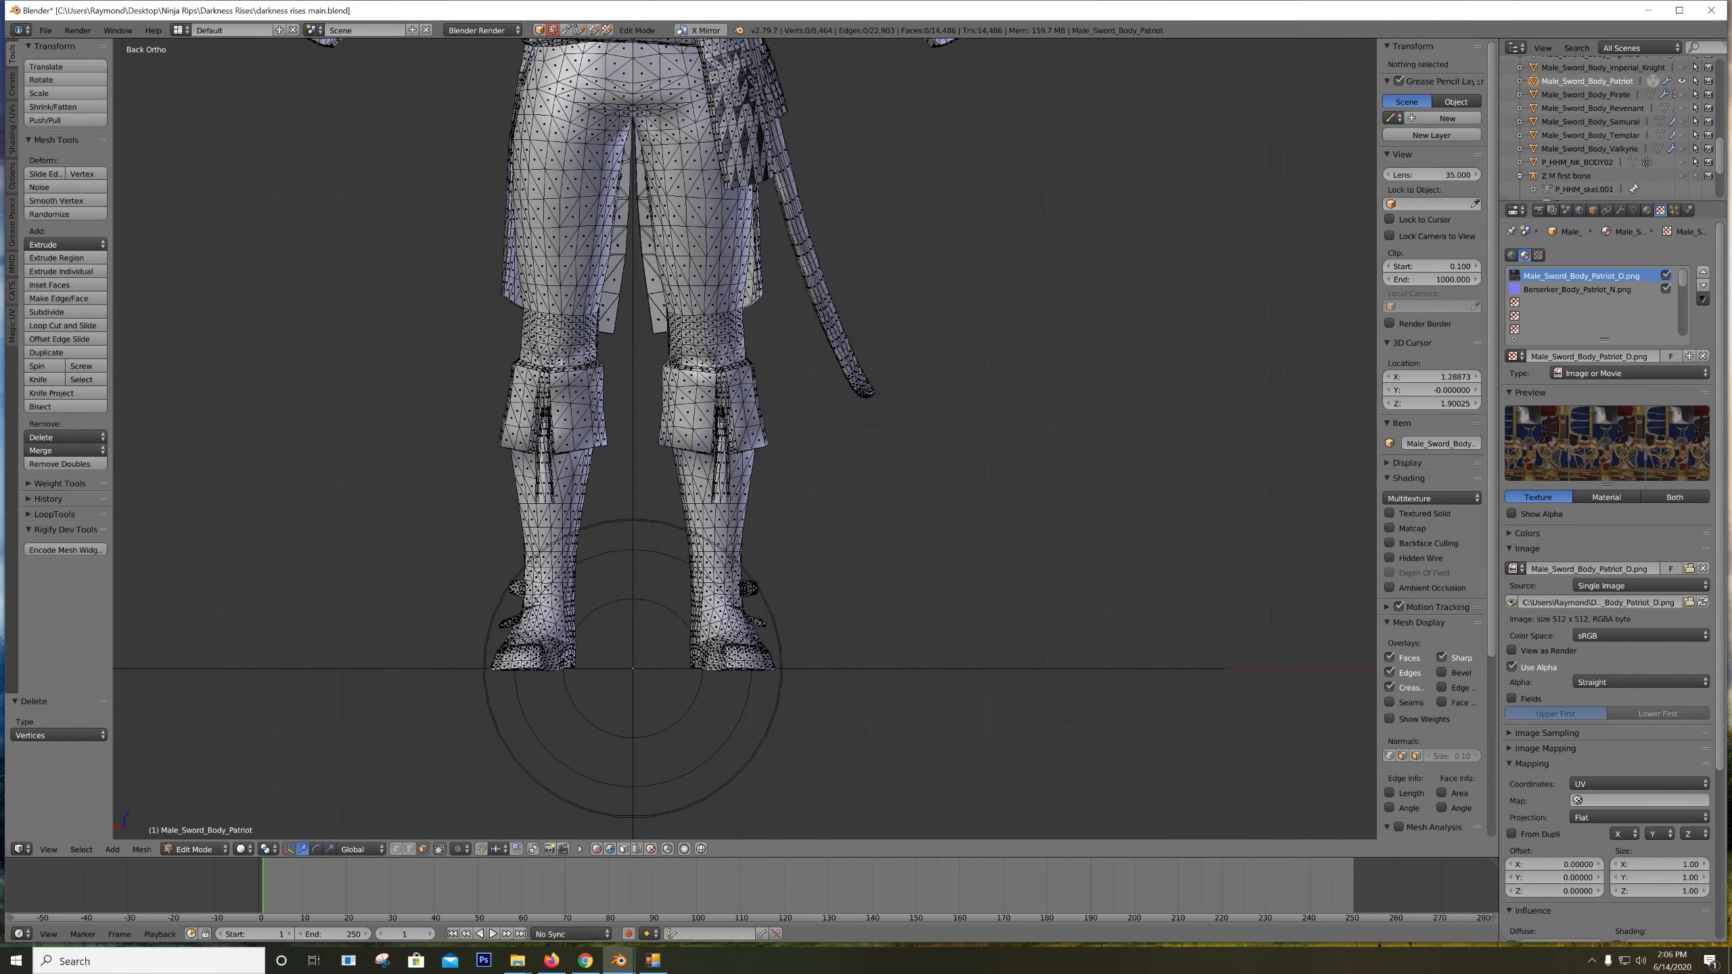
pyautogui.scroll(-2, 716, 410)
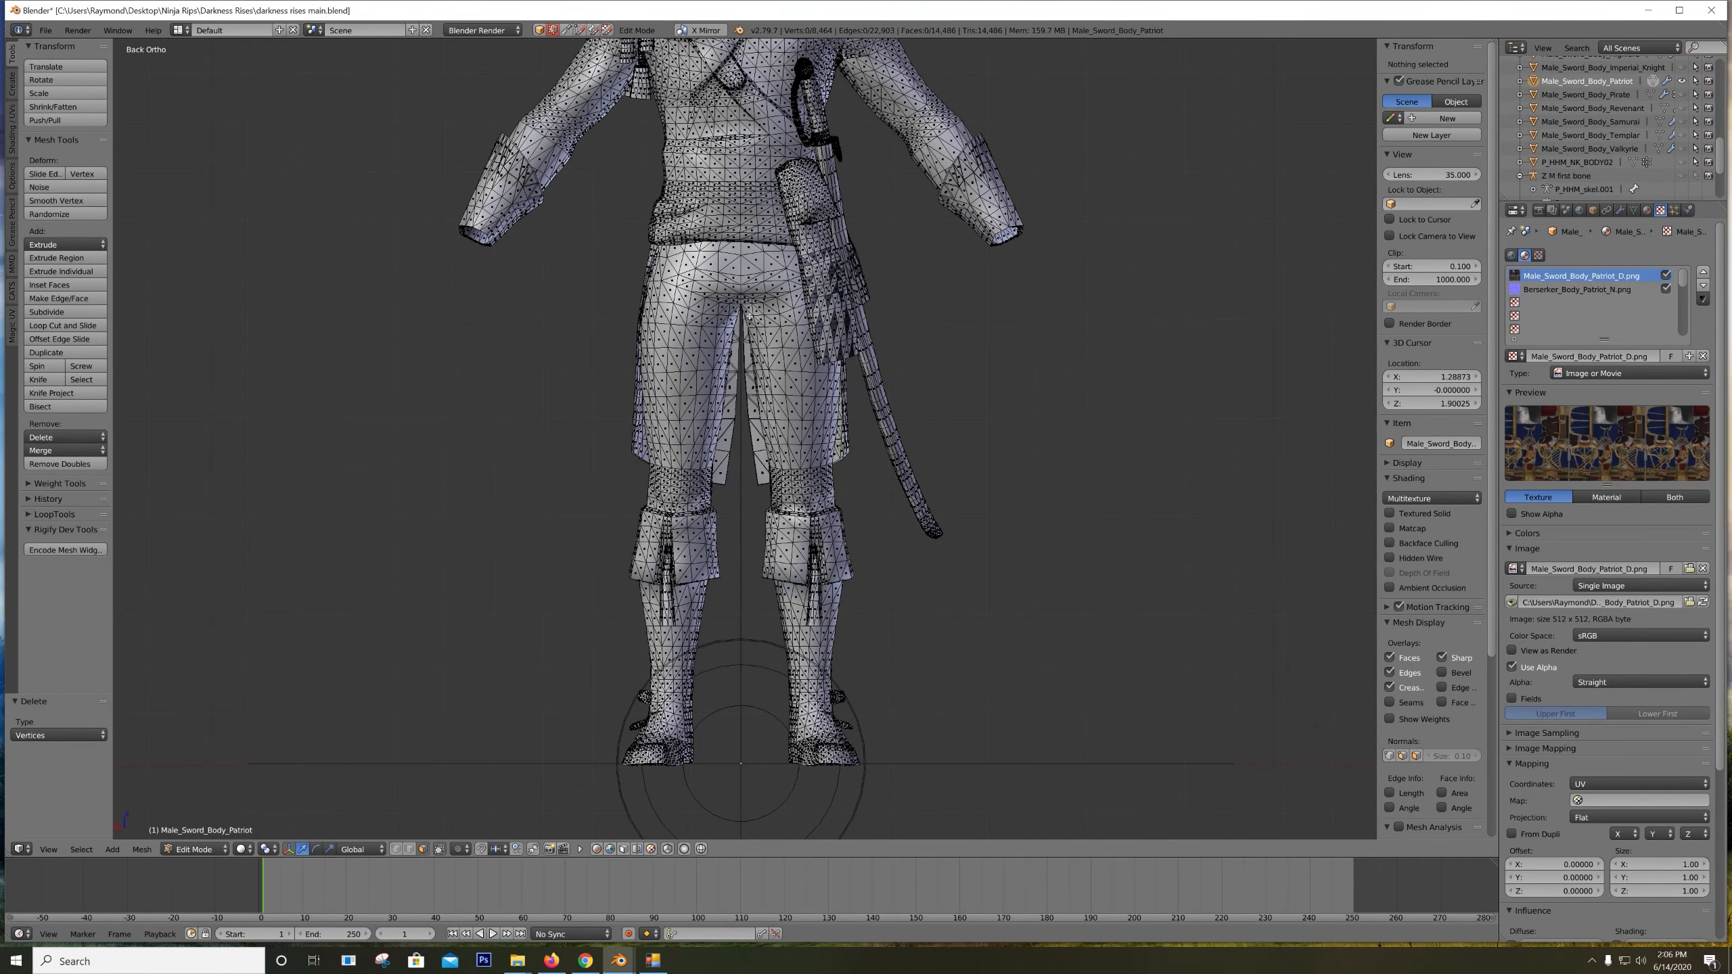
pyautogui.scroll(-5, 769, 279)
pyautogui.scroll(6, 883, 389)
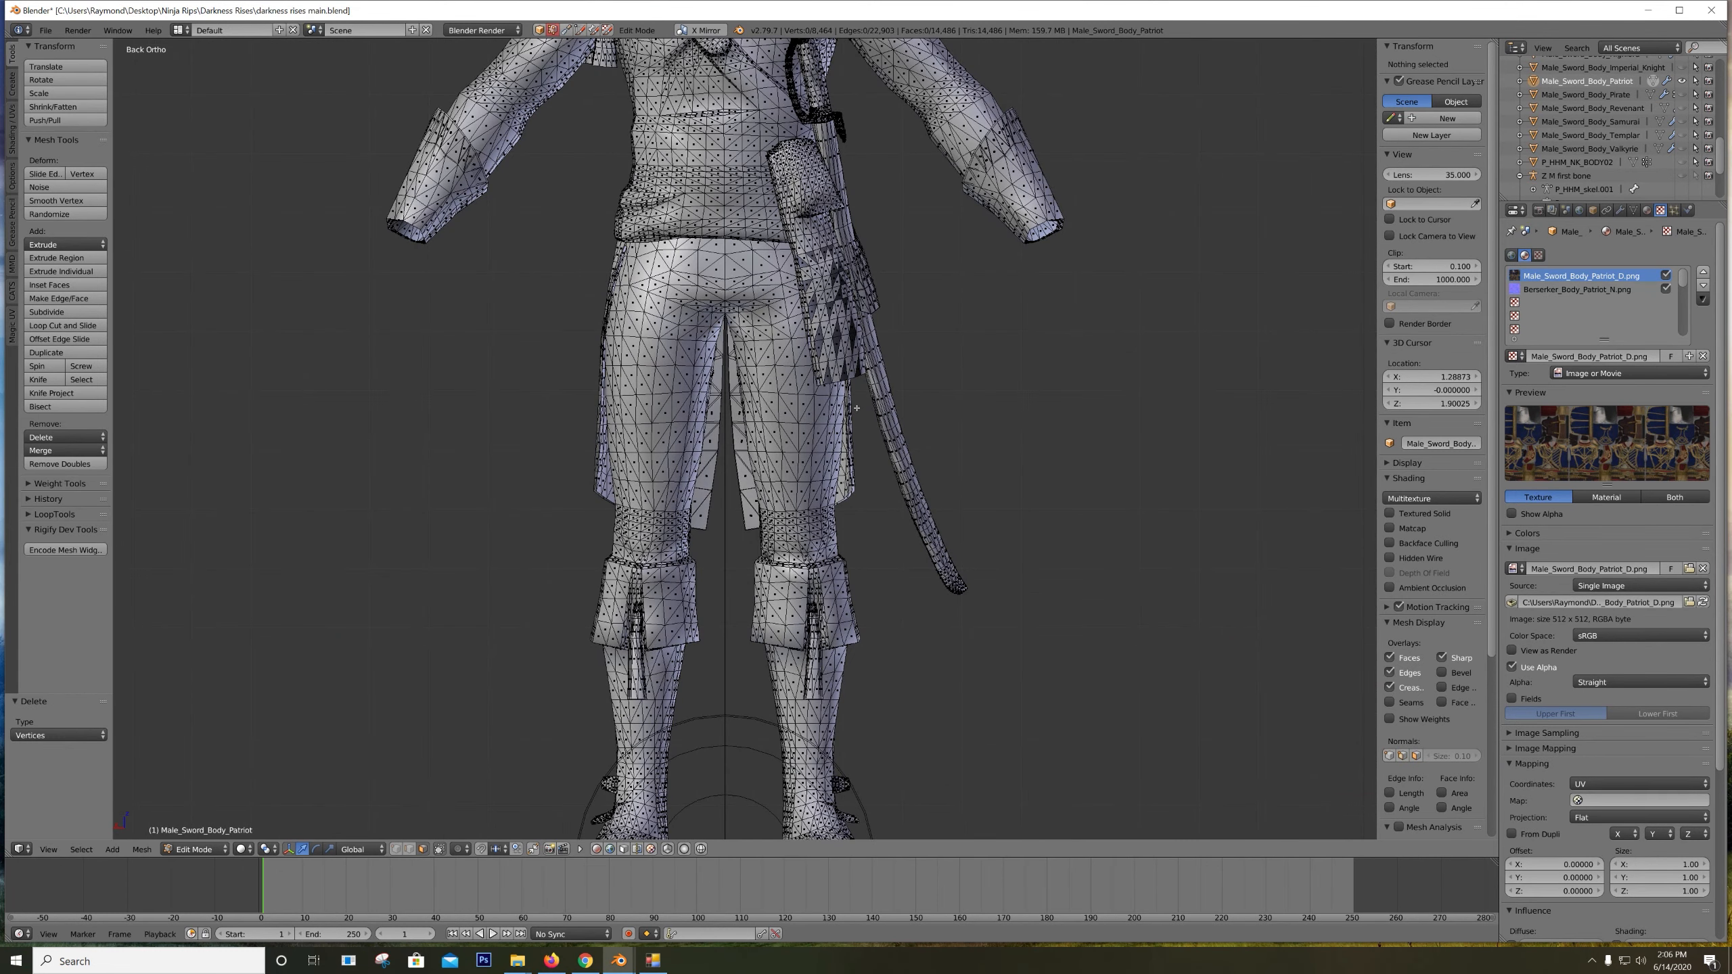
pyautogui.scroll(1, 853, 375)
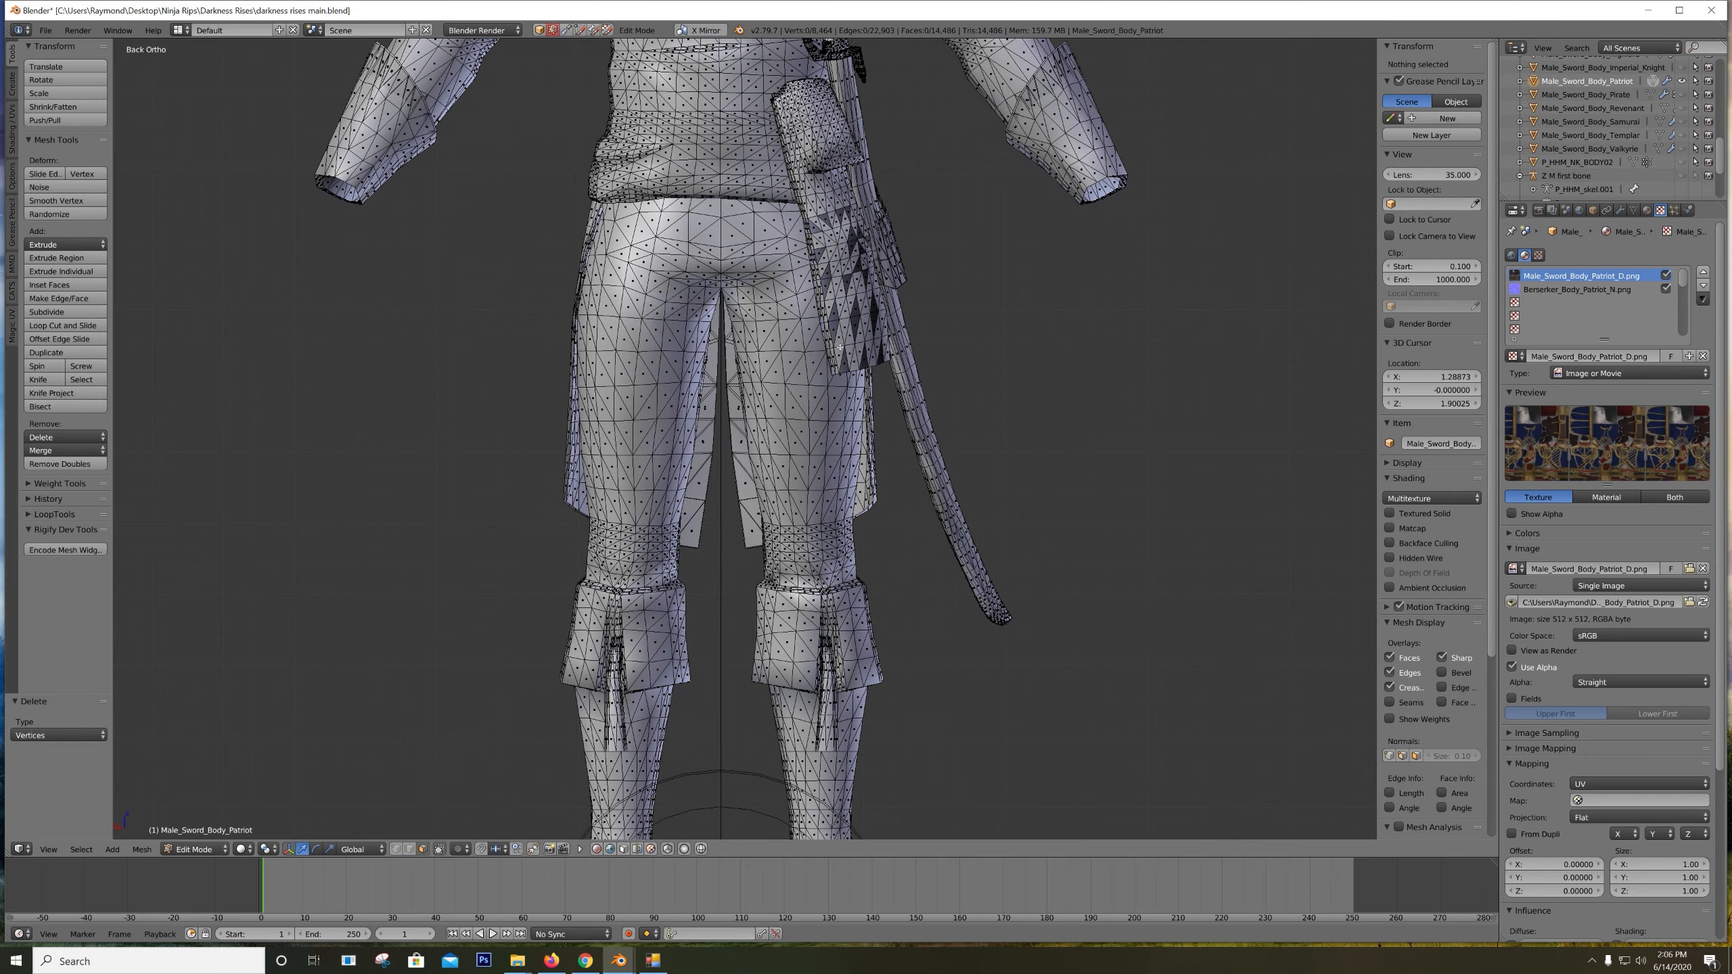
# Select the linked lower panel of the sash hanging at the hip, where its surface overlaps another layer
pyautogui.scroll(4, 870, 313)
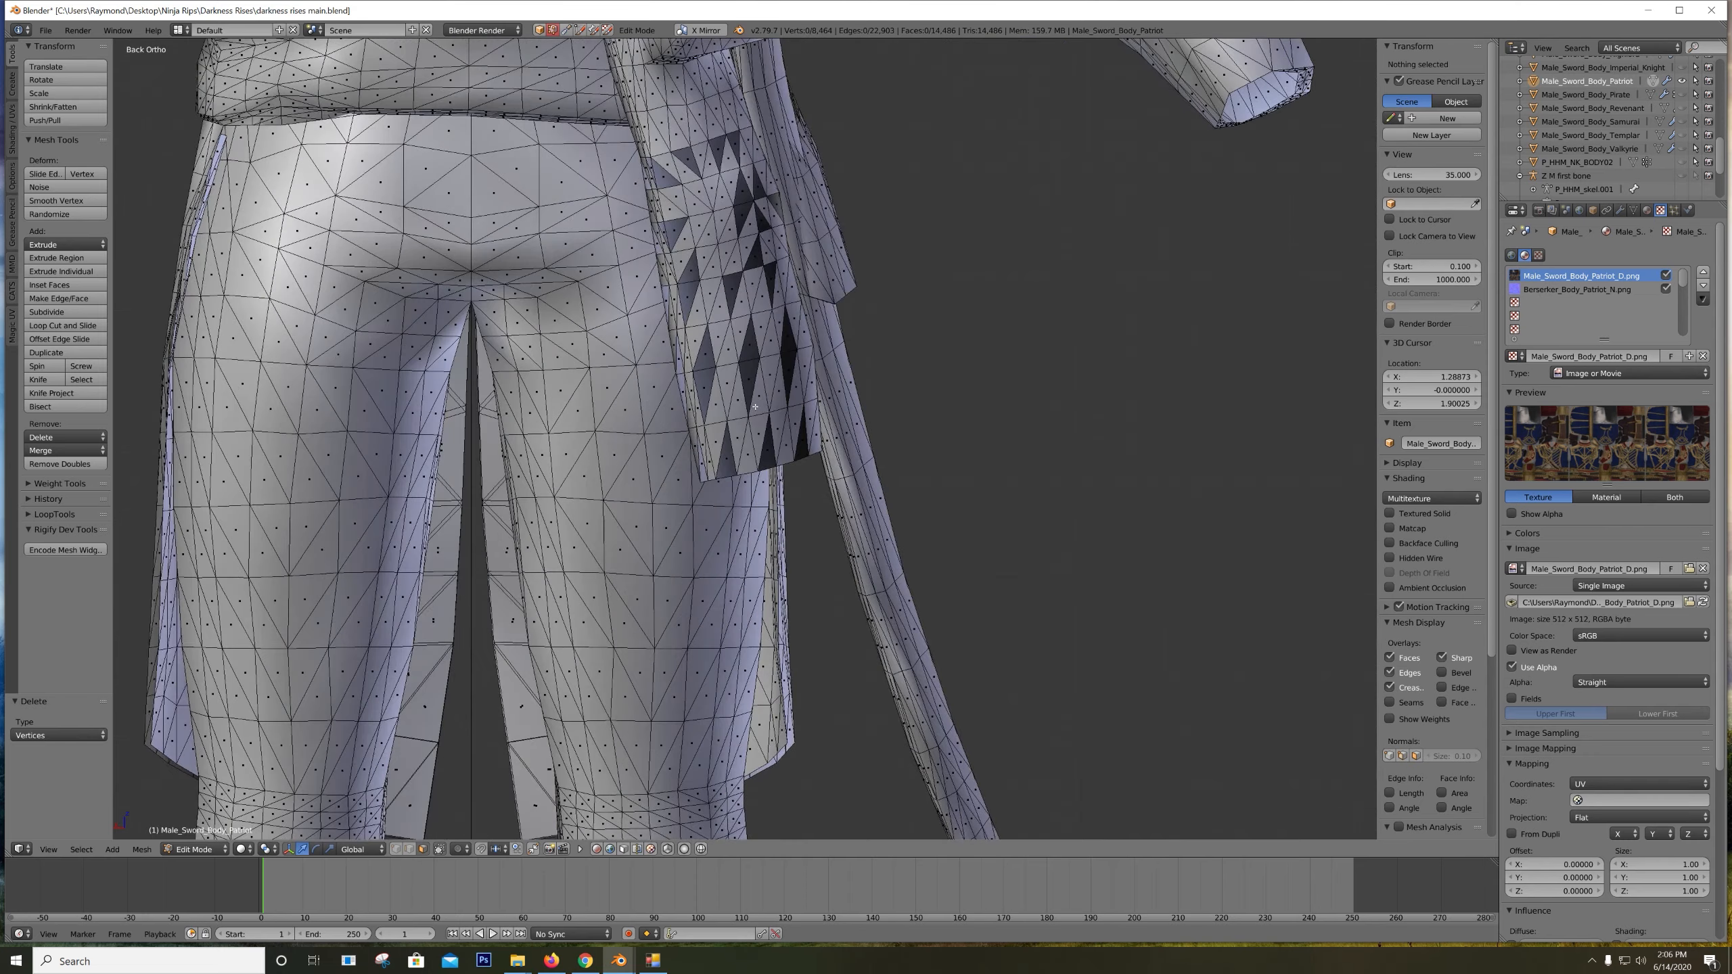
pyautogui.press('l')
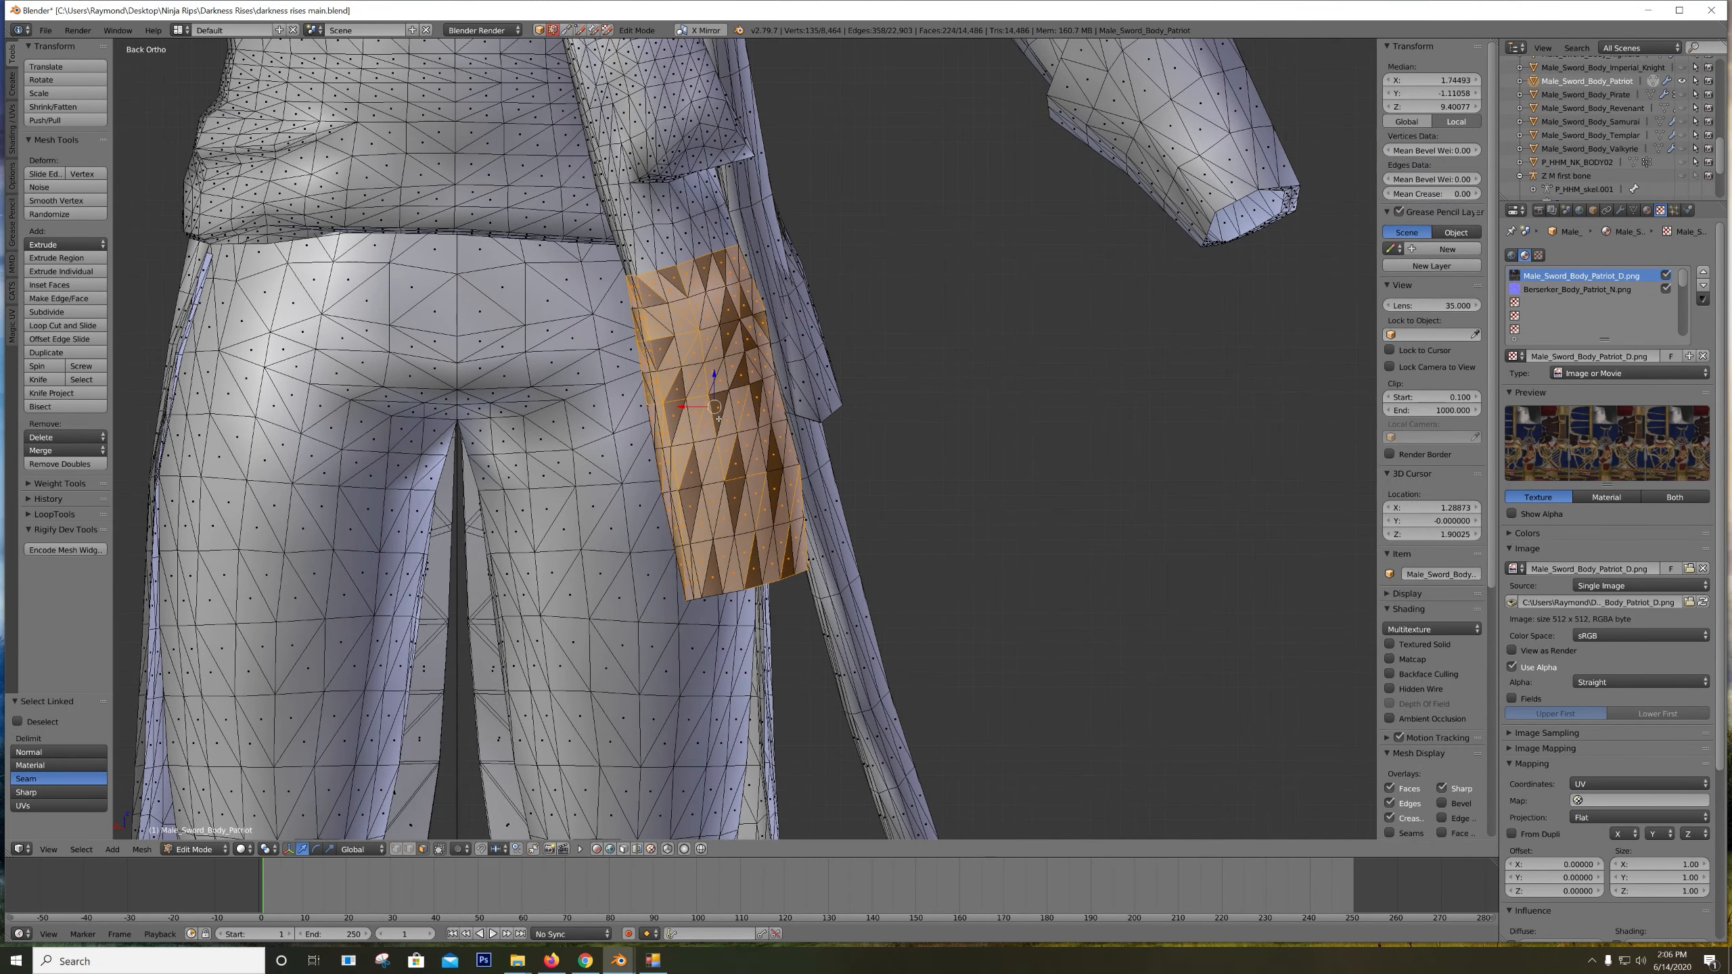
pyautogui.scroll(4, 739, 419)
pyautogui.moveTo(590, 199); pyautogui.dragTo(478, 217, button='middle')
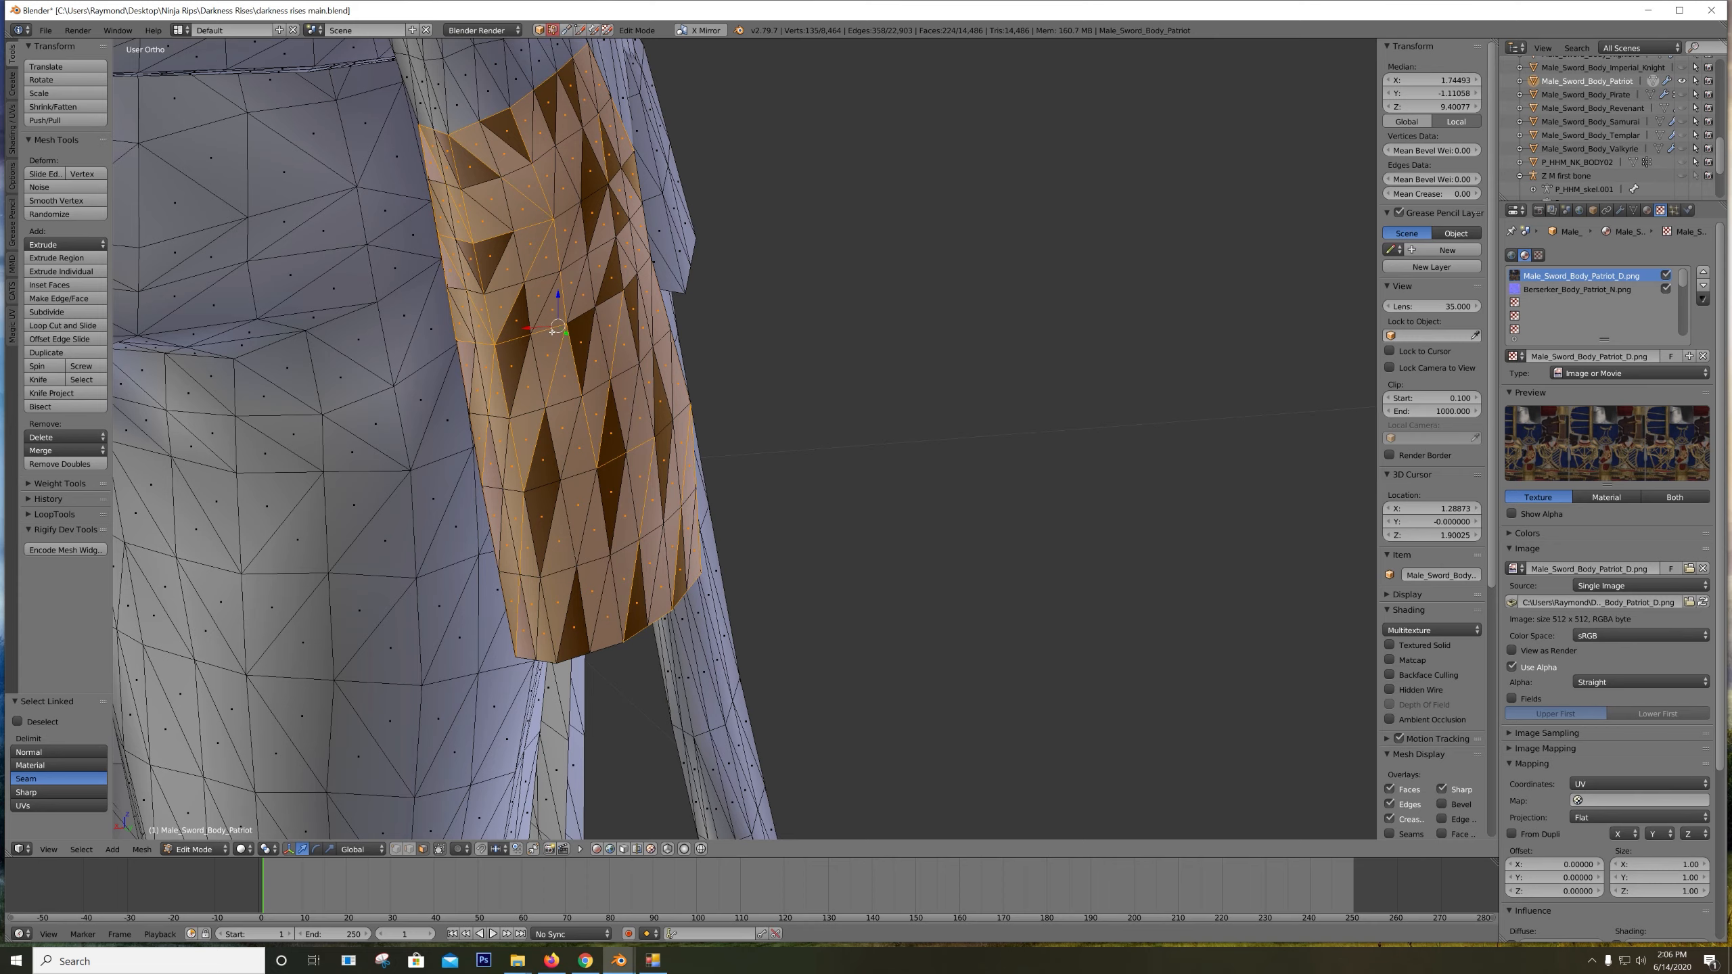
pyautogui.moveTo(552, 332); pyautogui.dragTo(535, 308, button='middle')
pyautogui.keyDown('shift'); pyautogui.moveTo(478, 143); pyautogui.dragTo(853, 474, button='middle'); pyautogui.keyUp('shift')
pyautogui.scroll(-1, 798, 392)
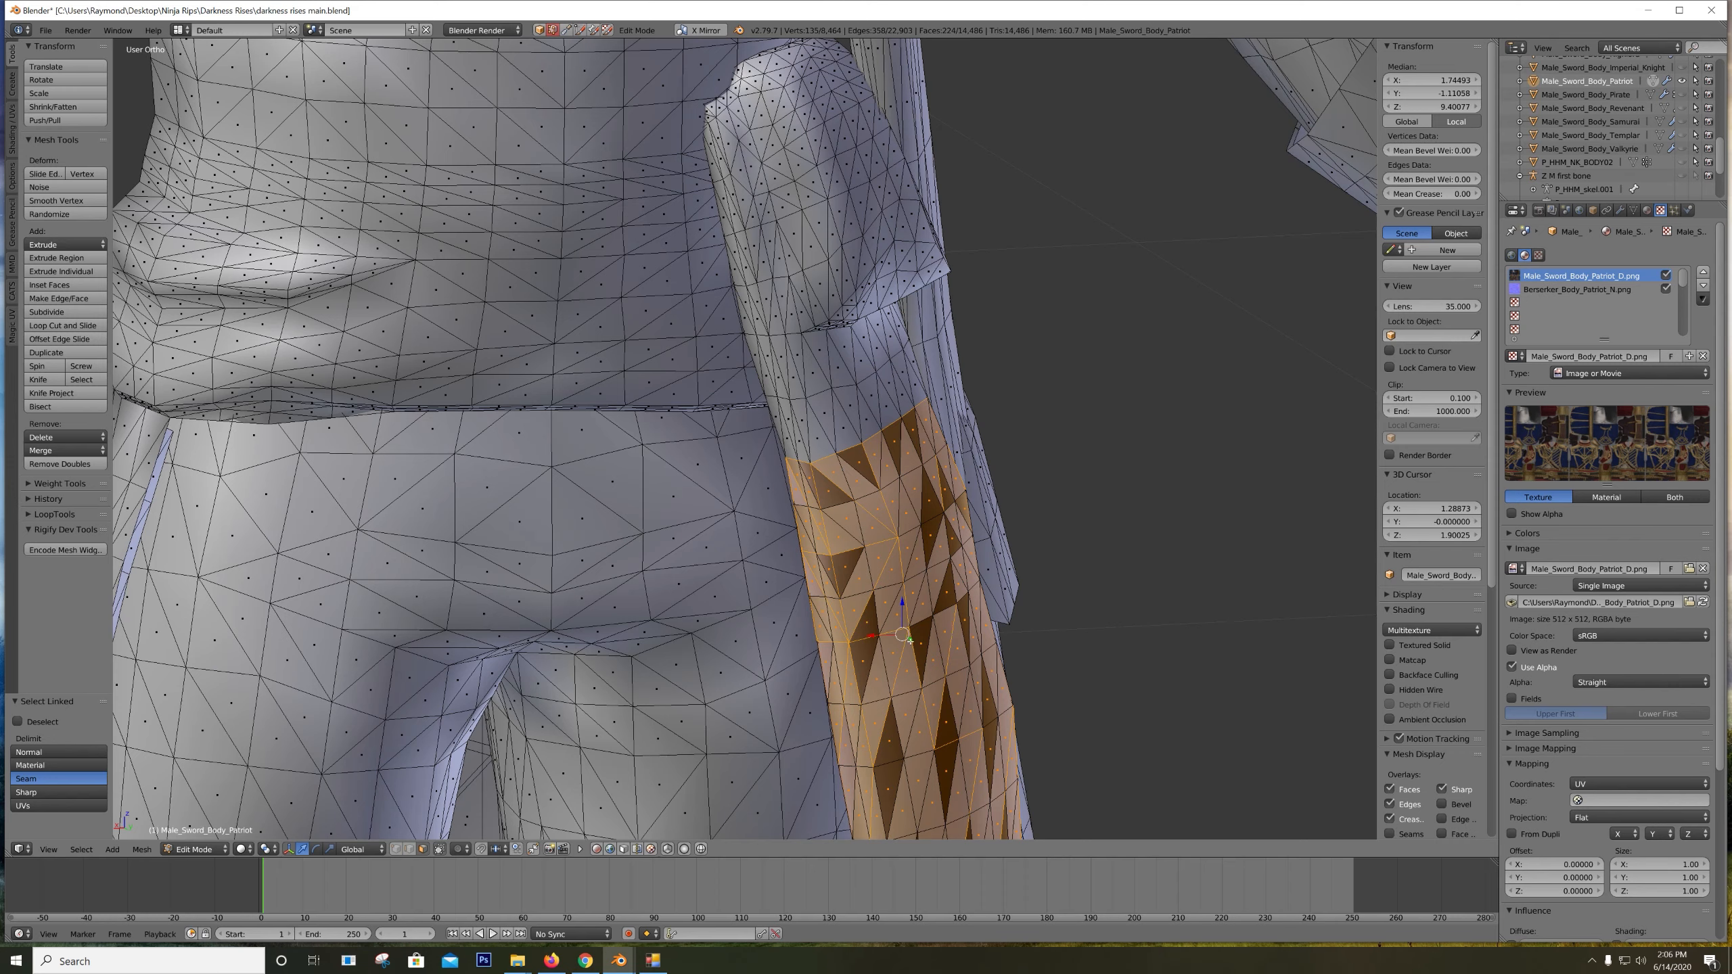
# Try to shift the selected sash panel along the Y axis, and undo the move
pyautogui.press('g')
pyautogui.press('y')
pyautogui.click(912, 643)
pyautogui.press('a')
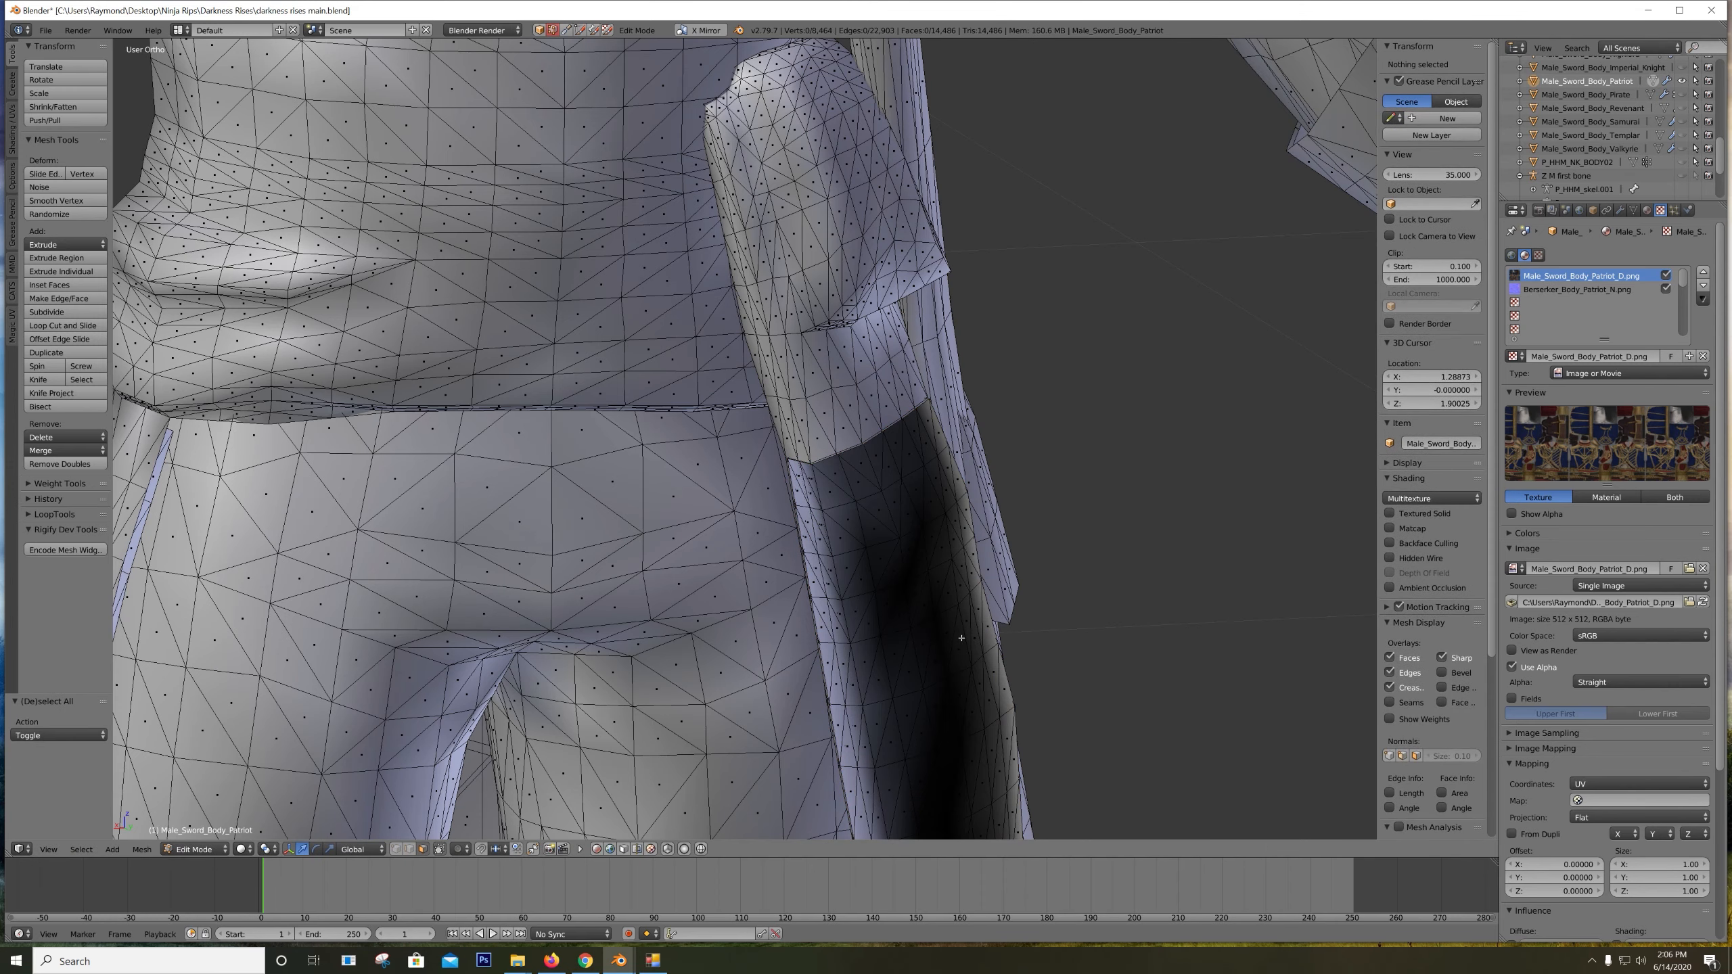
pyautogui.hotkey('ctrl', 'z')
pyautogui.hotkey('ctrl', 'z')
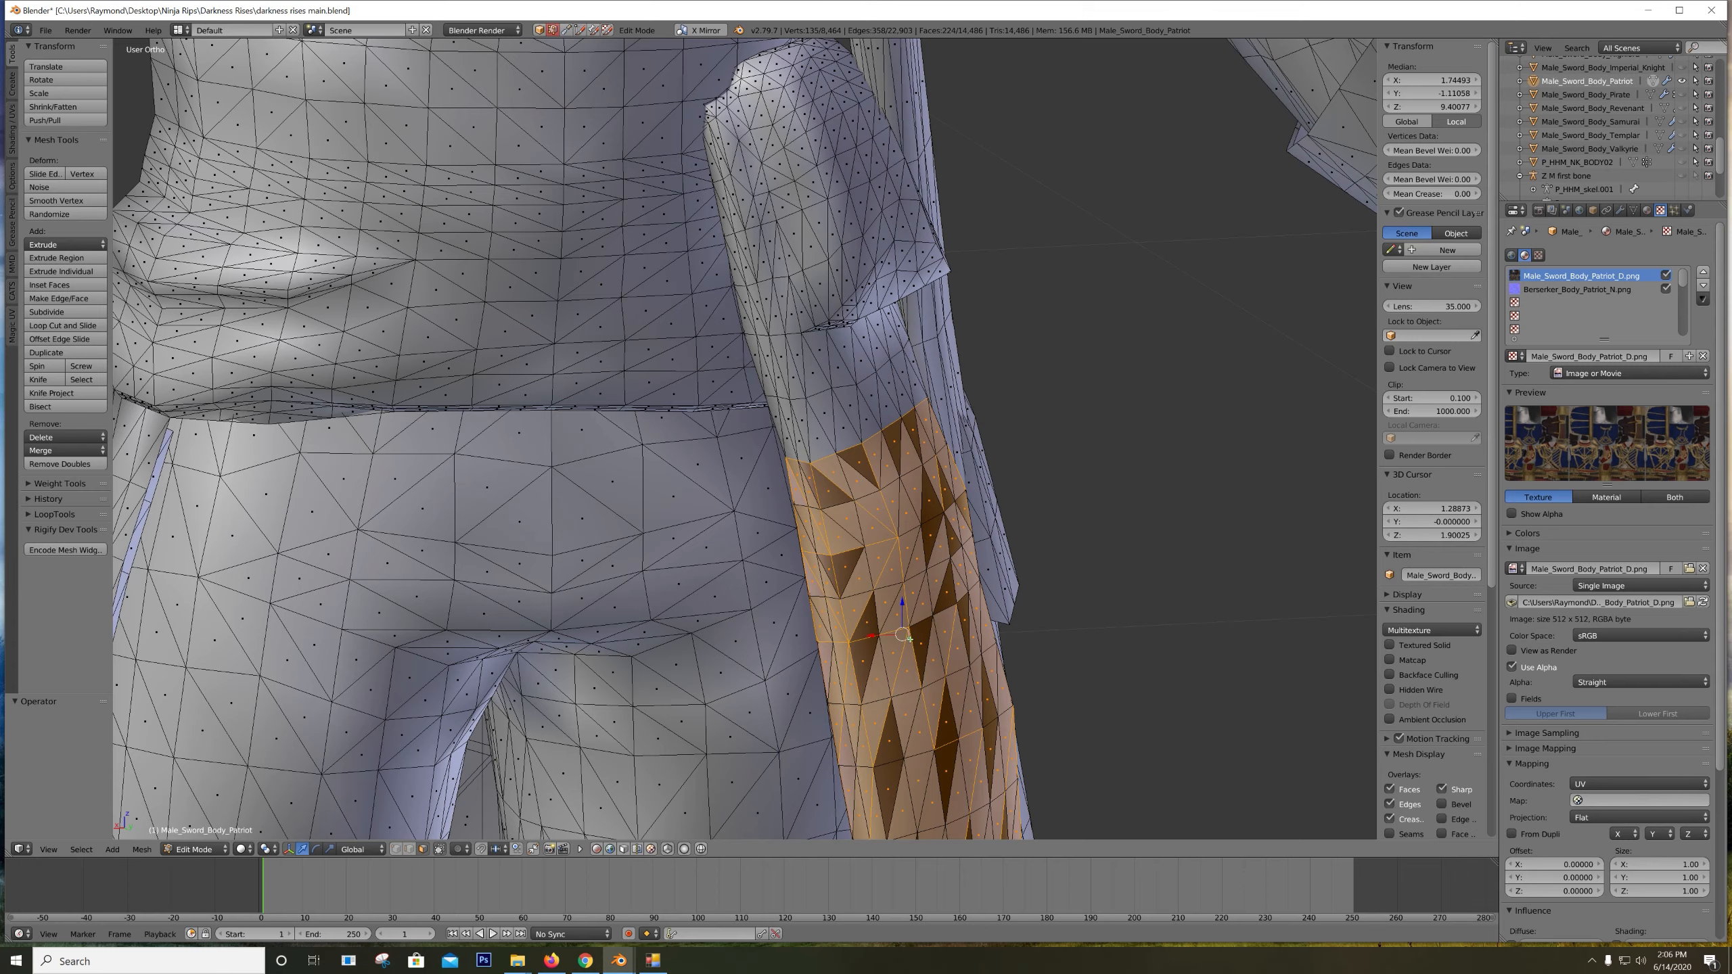
# Try moving the selected sash panel 0.064 along the Y axis, and undo that shift
pyautogui.press('g')
pyautogui.press('y')
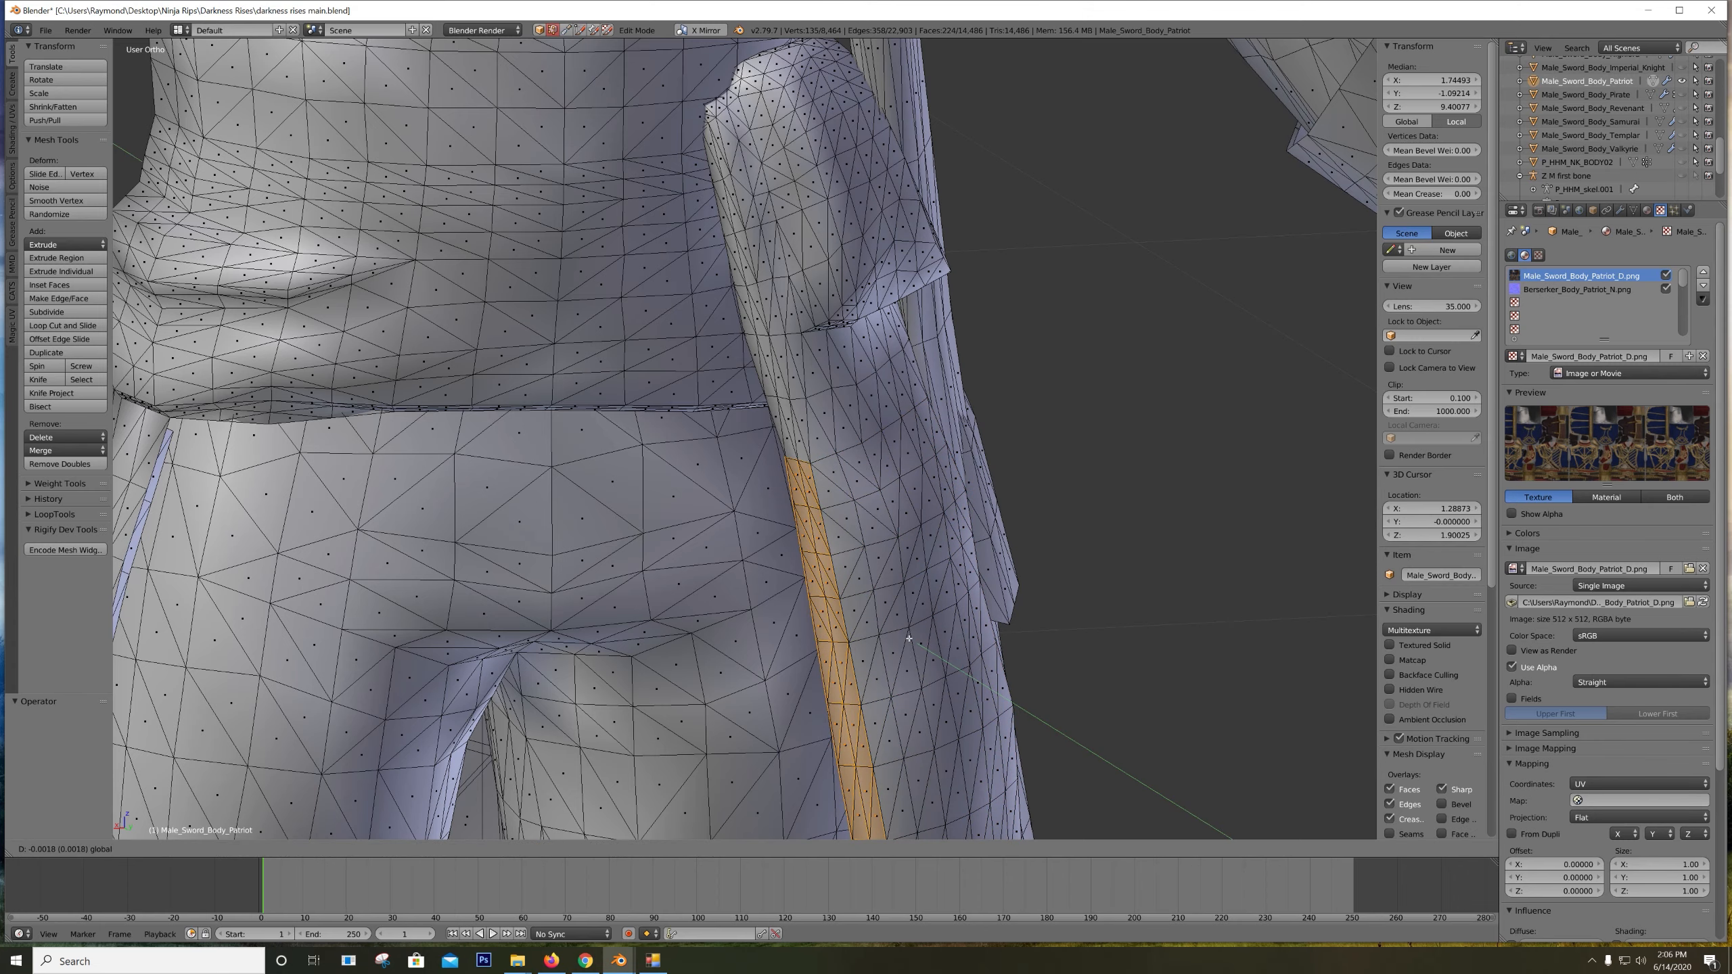
pyautogui.click(934, 676)
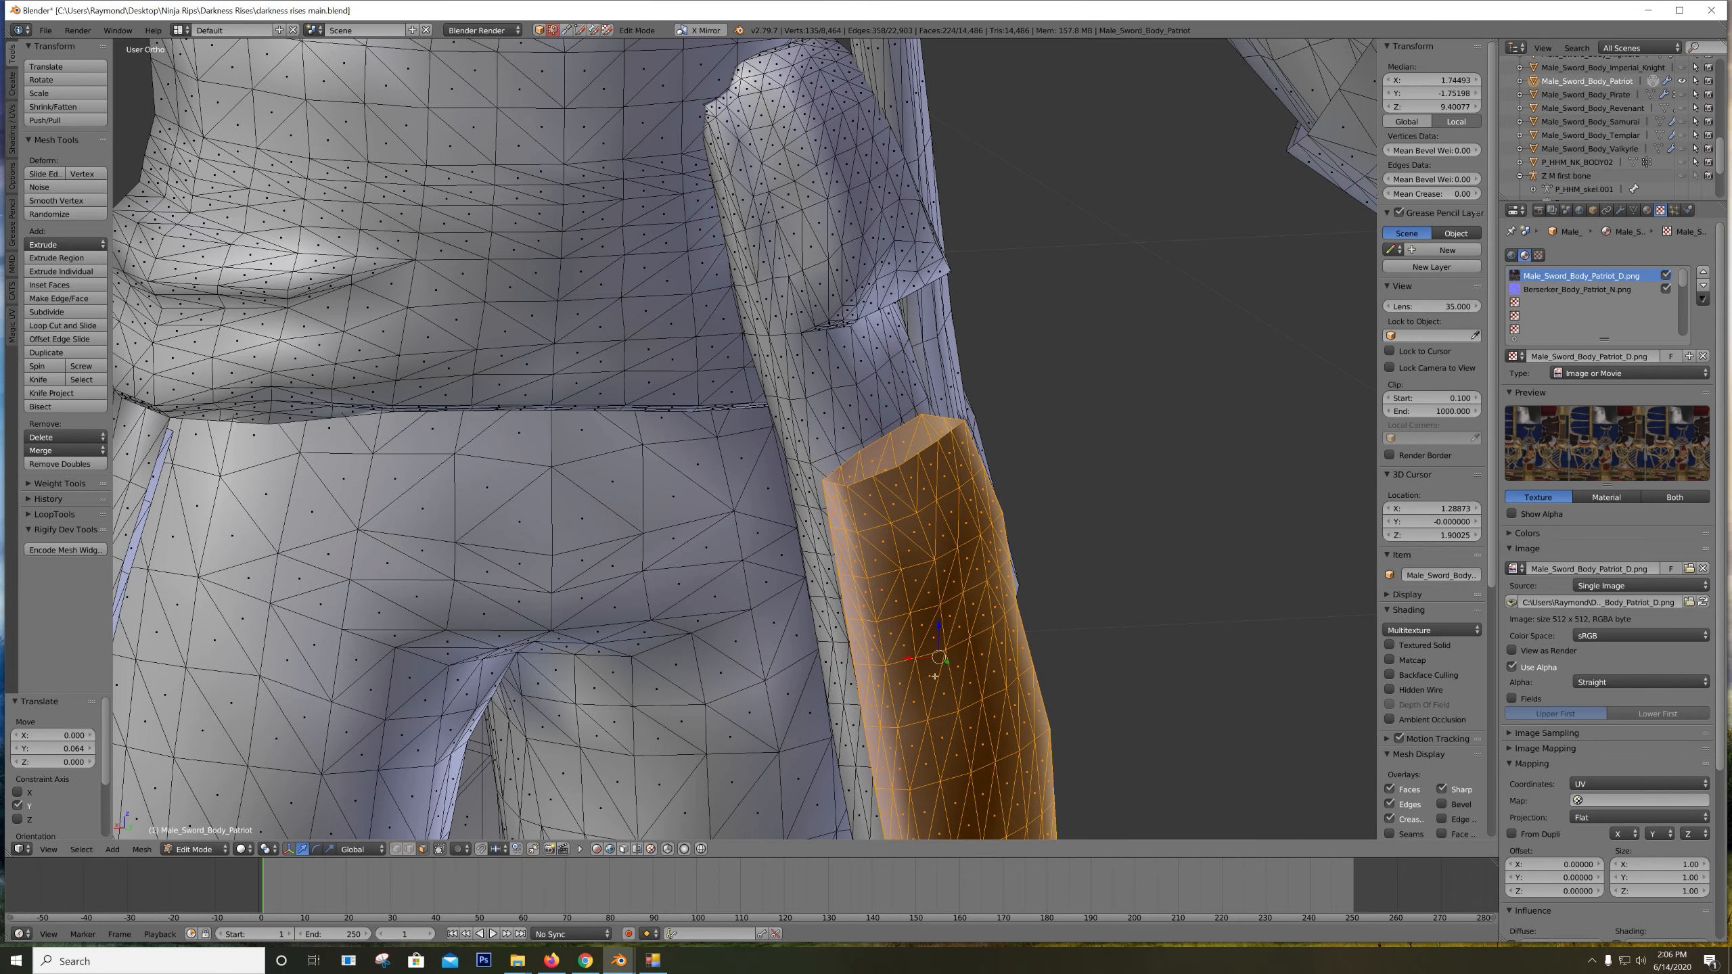
pyautogui.moveTo(948, 636); pyautogui.dragTo(917, 472, button='middle')
pyautogui.hotkey('ctrl', 'z')
pyautogui.moveTo(1249, 601); pyautogui.dragTo(834, 335, button='middle')
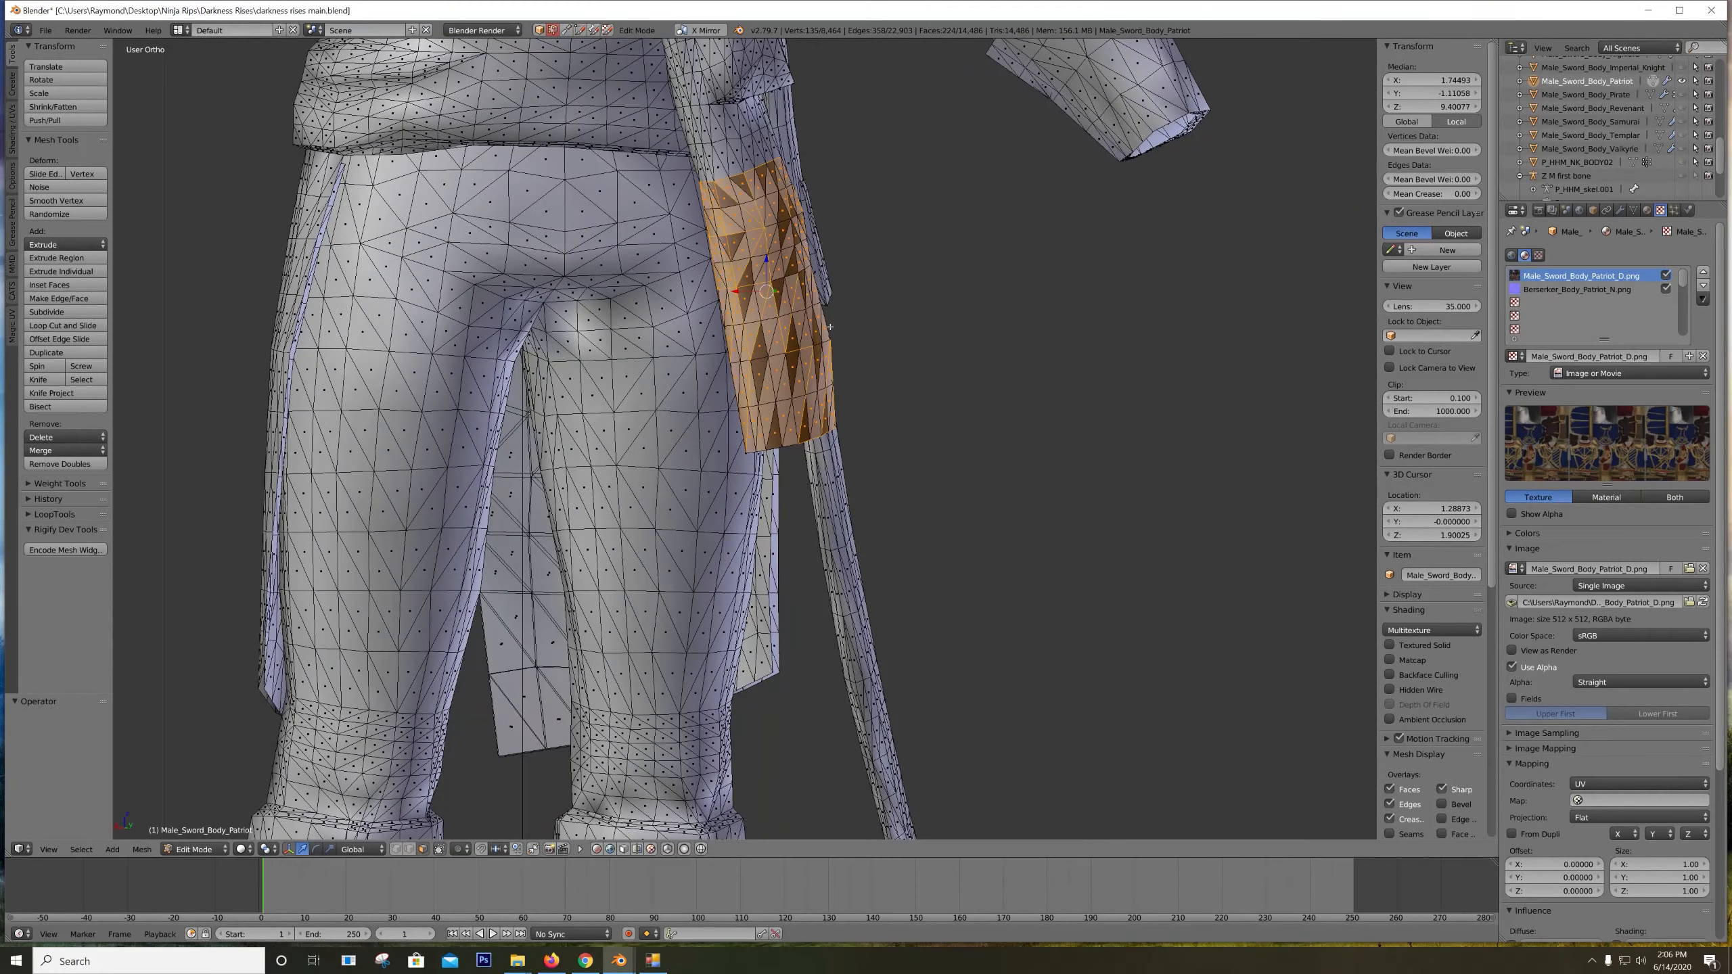
# Scale the selected lower sash panel uniformly to about 0.945
pyautogui.press('x')
pyautogui.keyDown('shift'); pyautogui.moveTo(815, 315); pyautogui.dragTo(900, 511, button='middle'); pyautogui.keyUp('shift')
pyautogui.scroll(2, 909, 507)
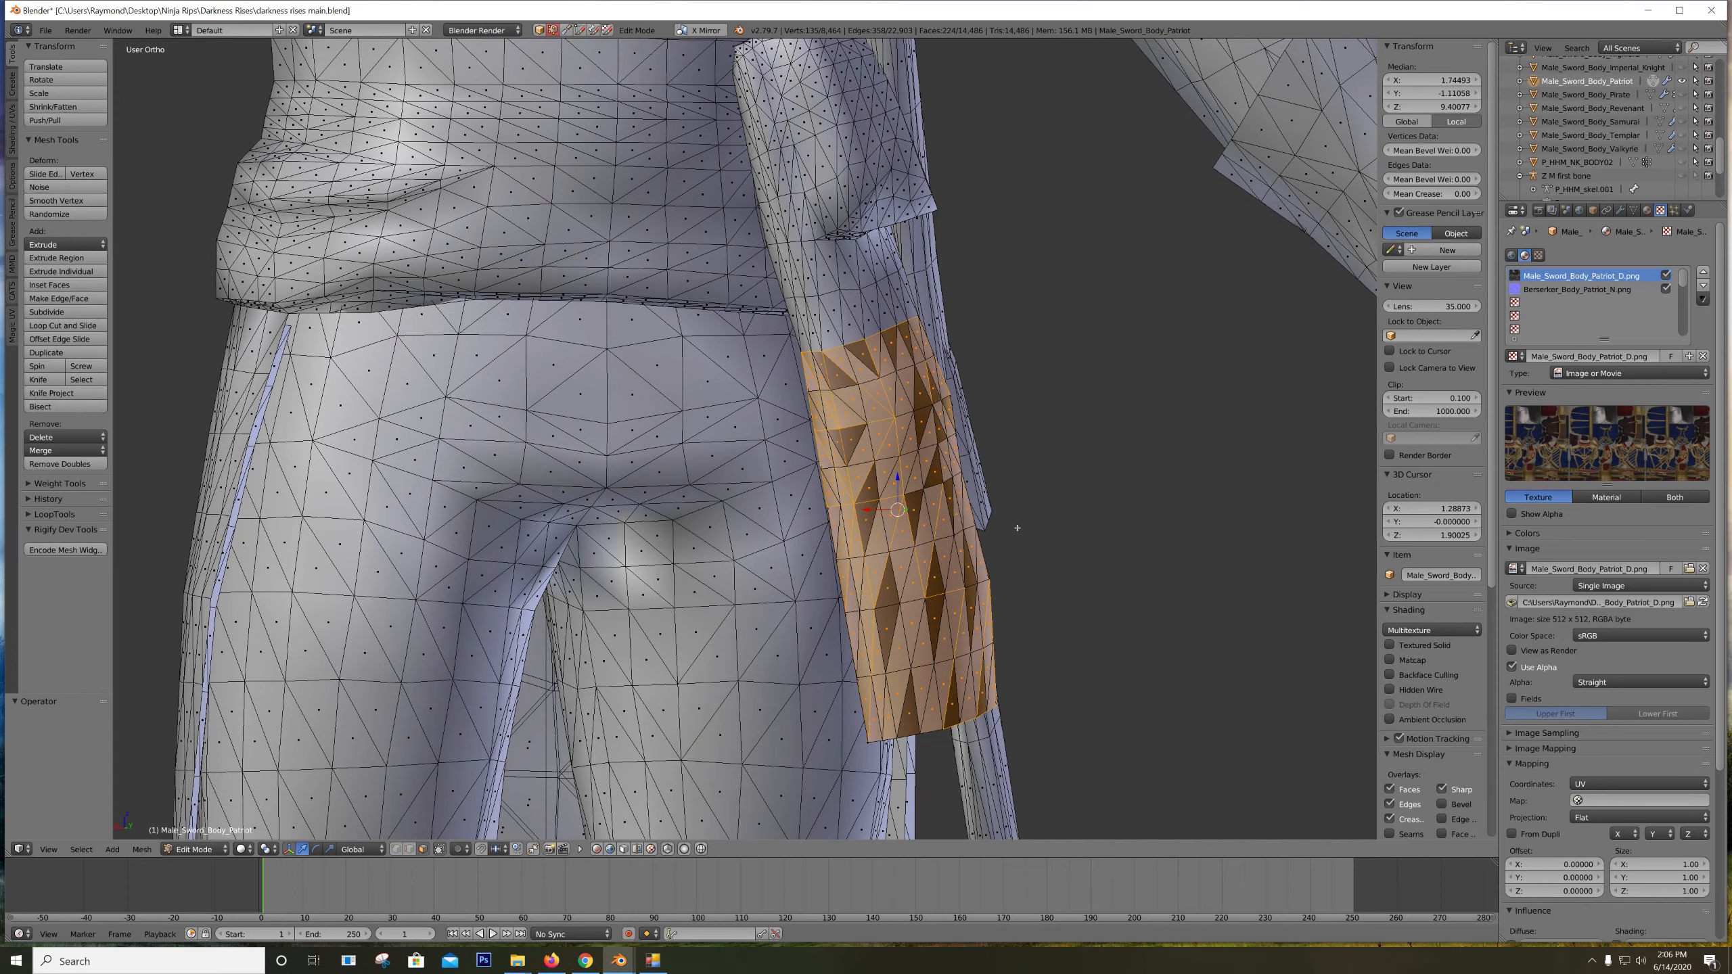
pyautogui.press('s')
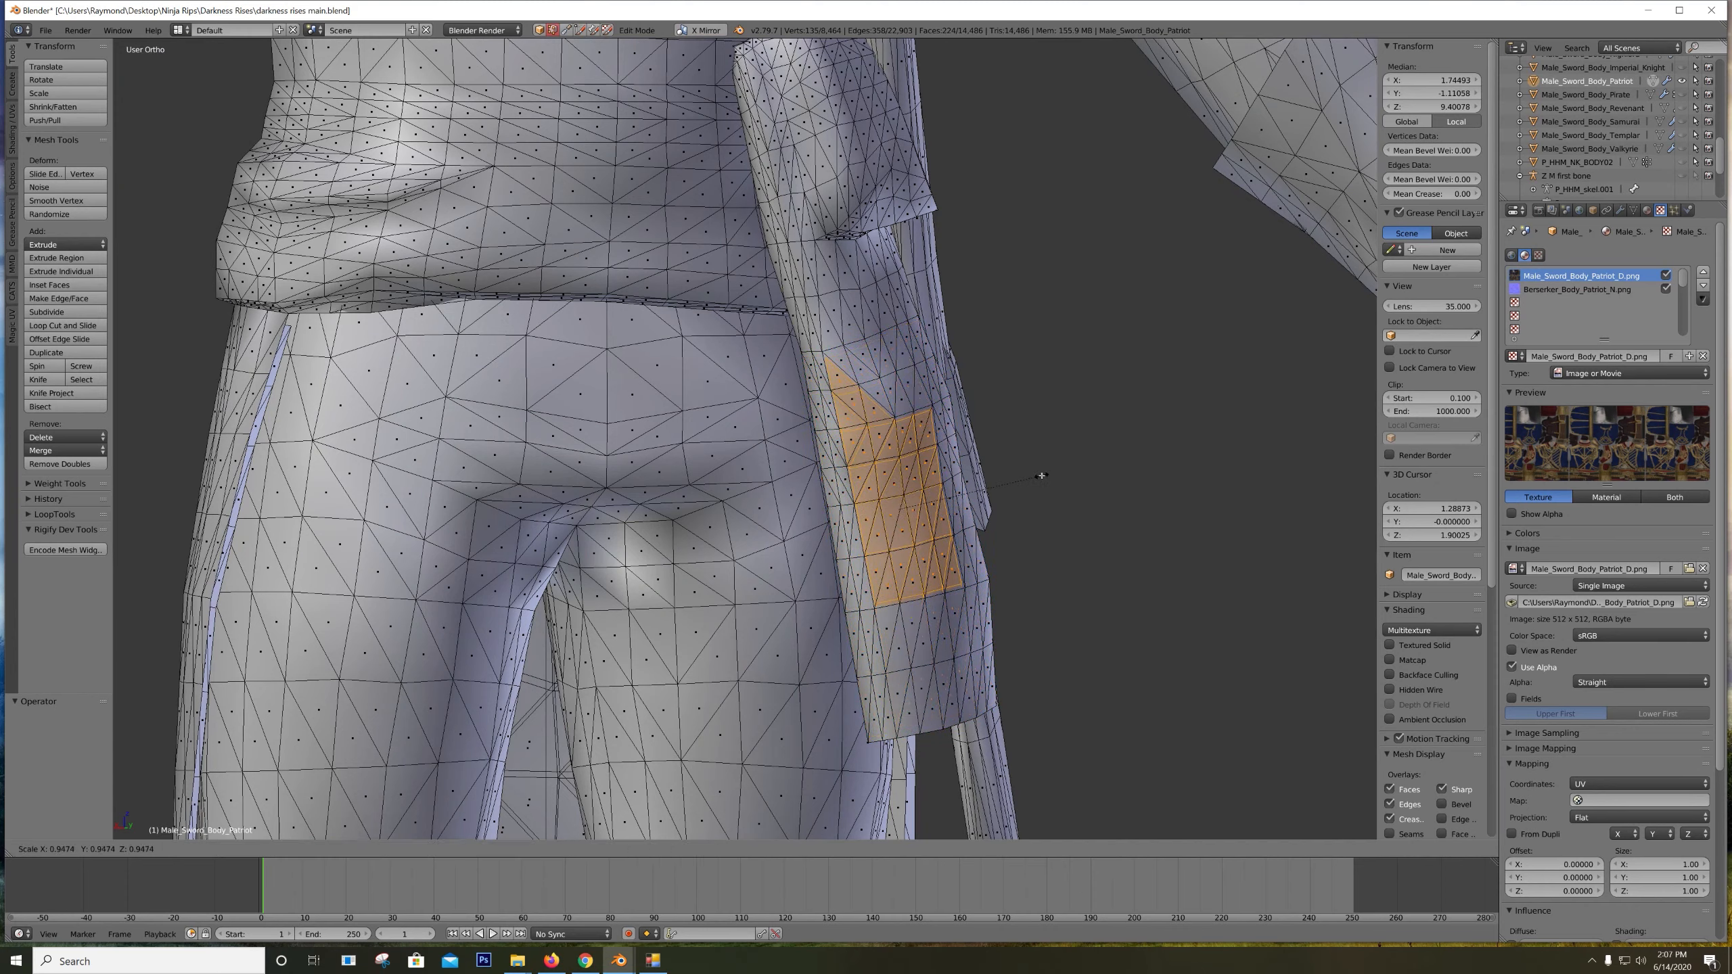
pyautogui.click(1042, 476)
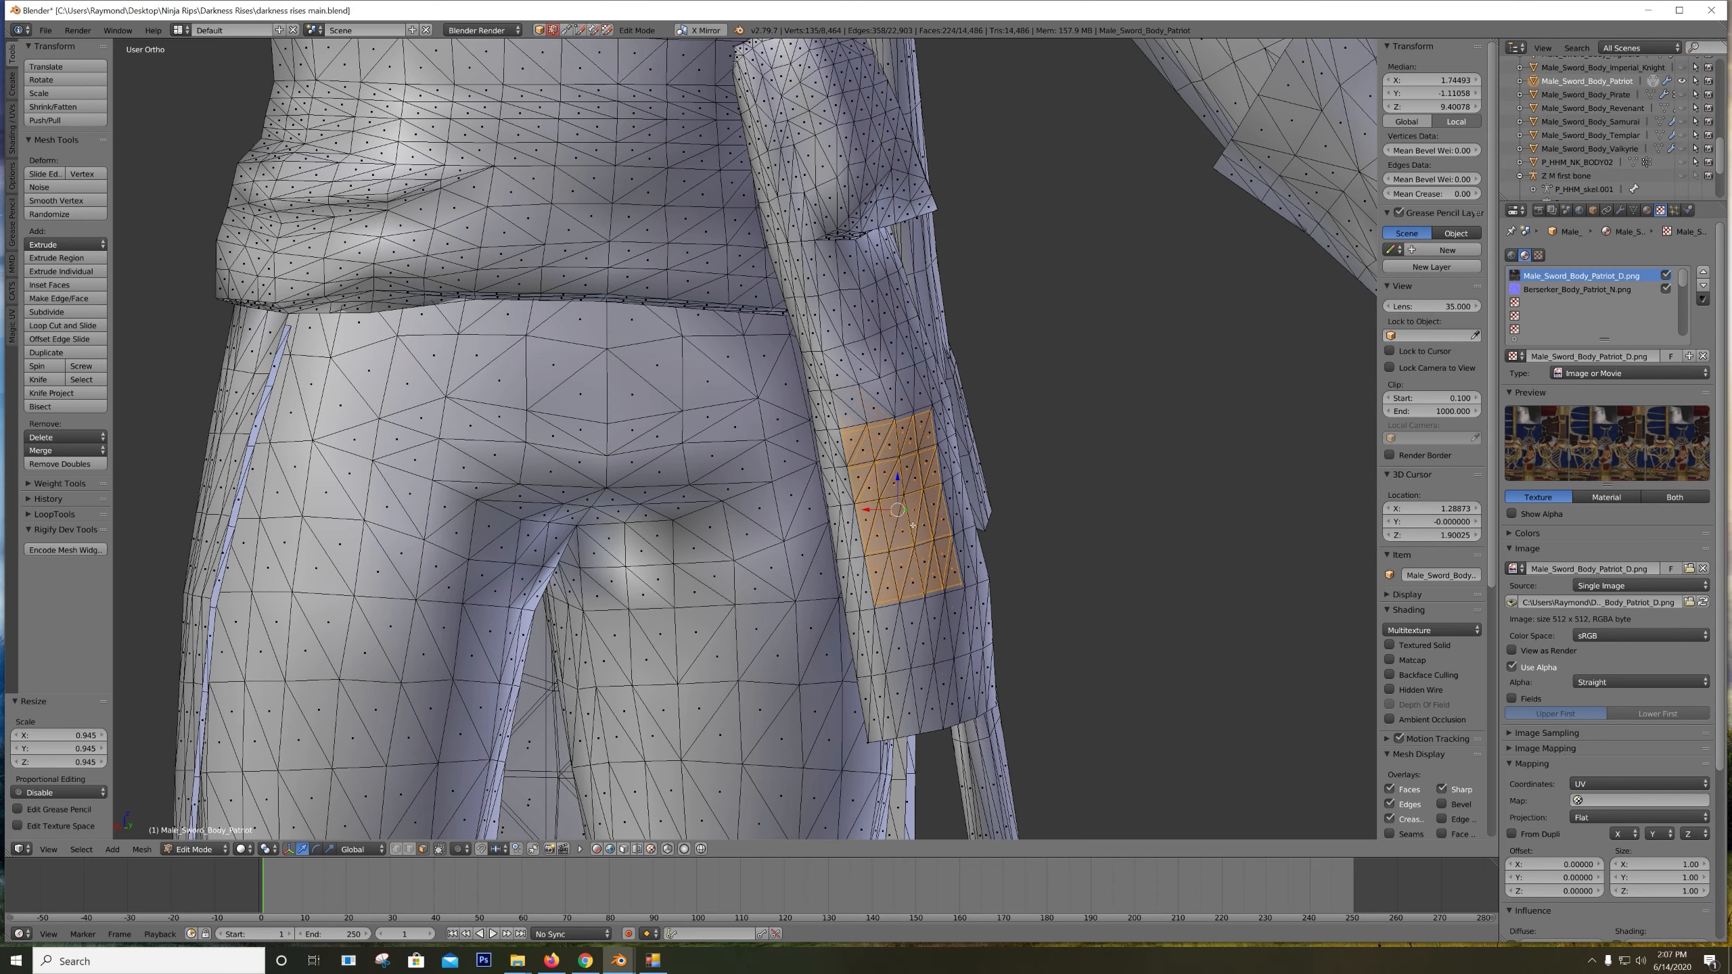
# Display the model with Texture viewport shading to compare the overlapping sash layers at the hip
pyautogui.click(242, 849)
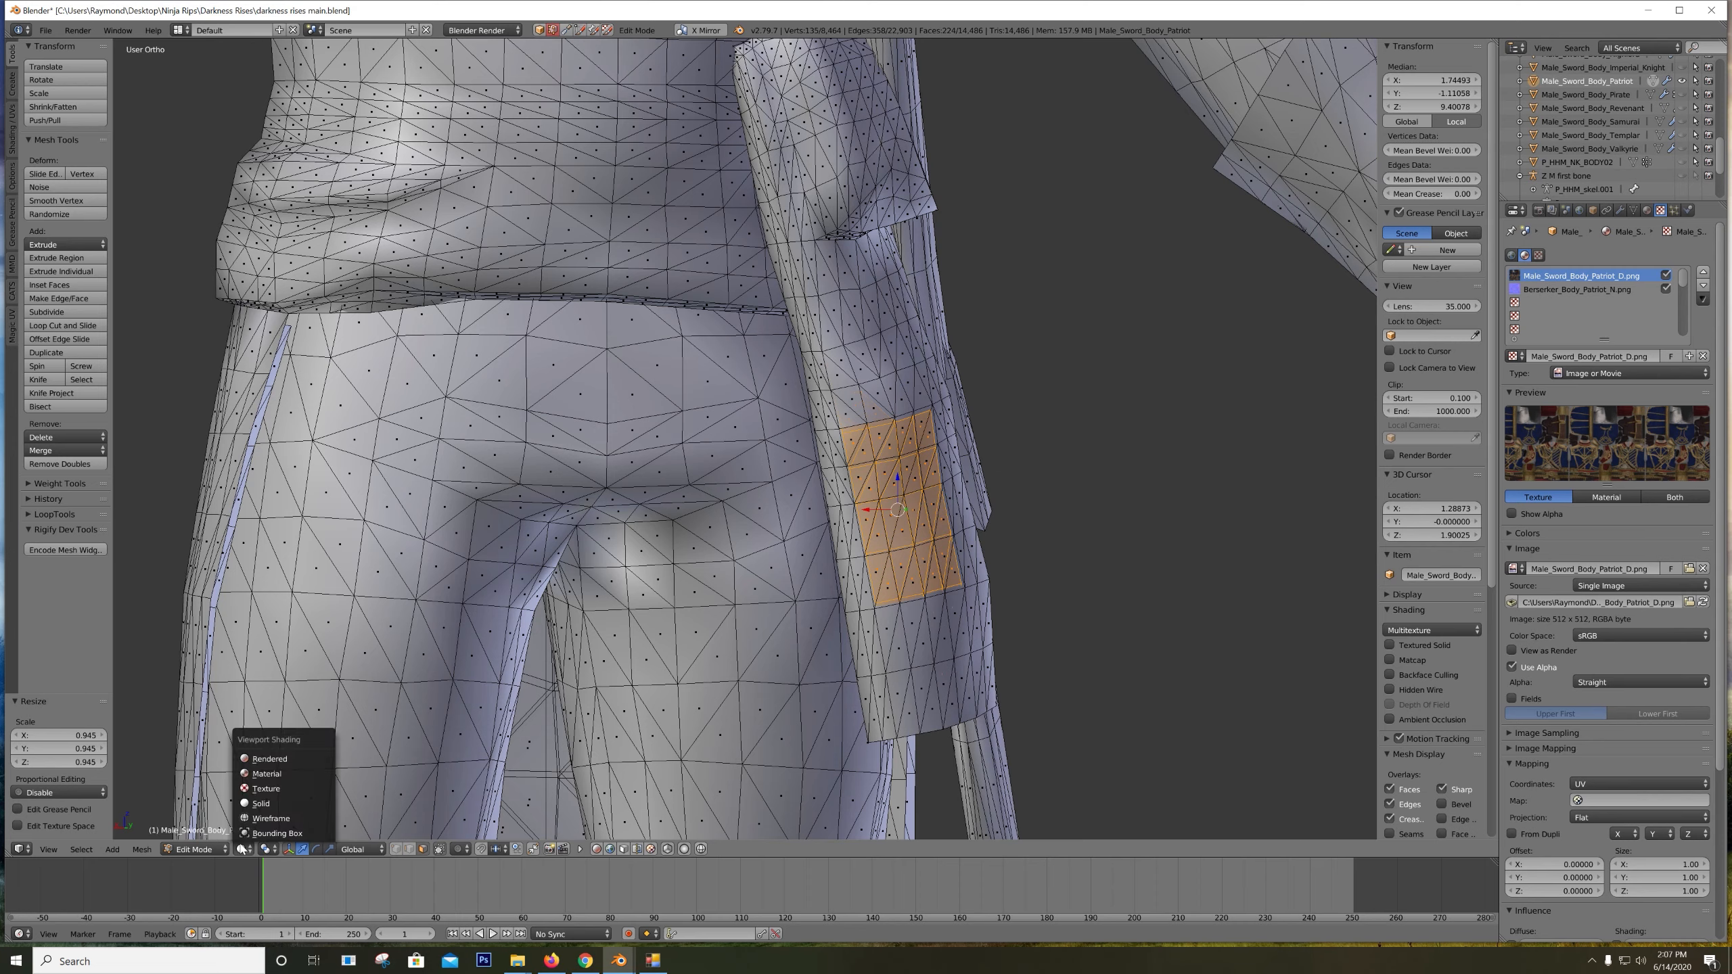
pyautogui.click(266, 790)
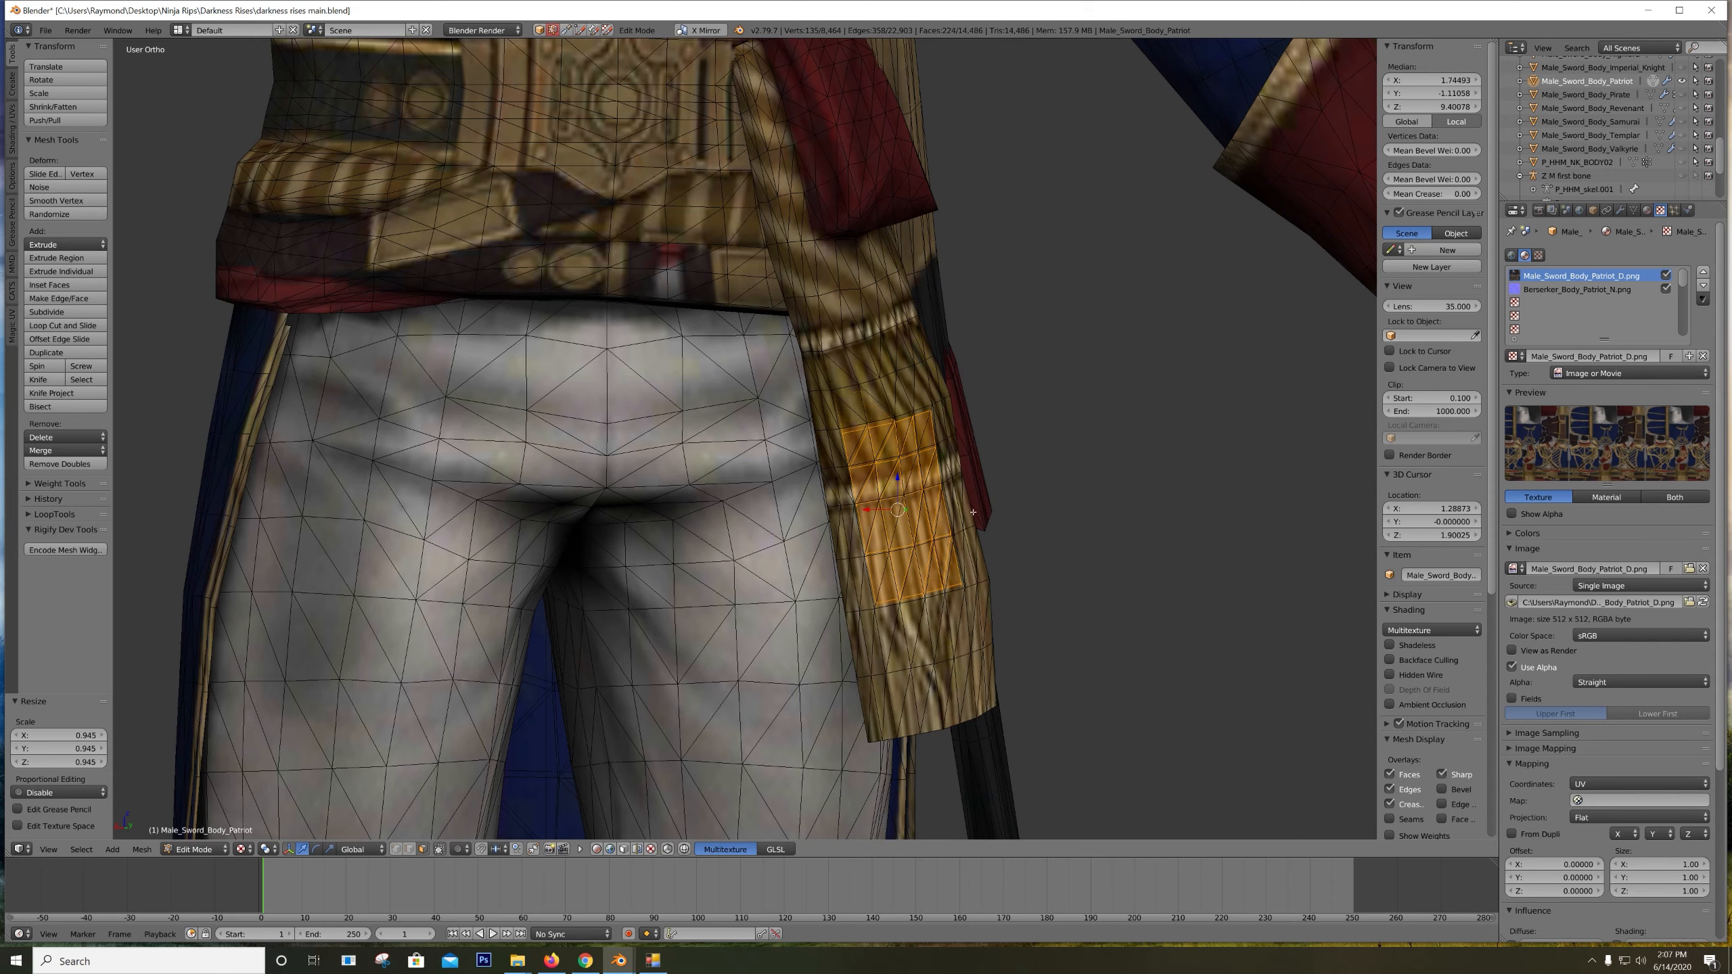
pyautogui.scroll(-2, 973, 511)
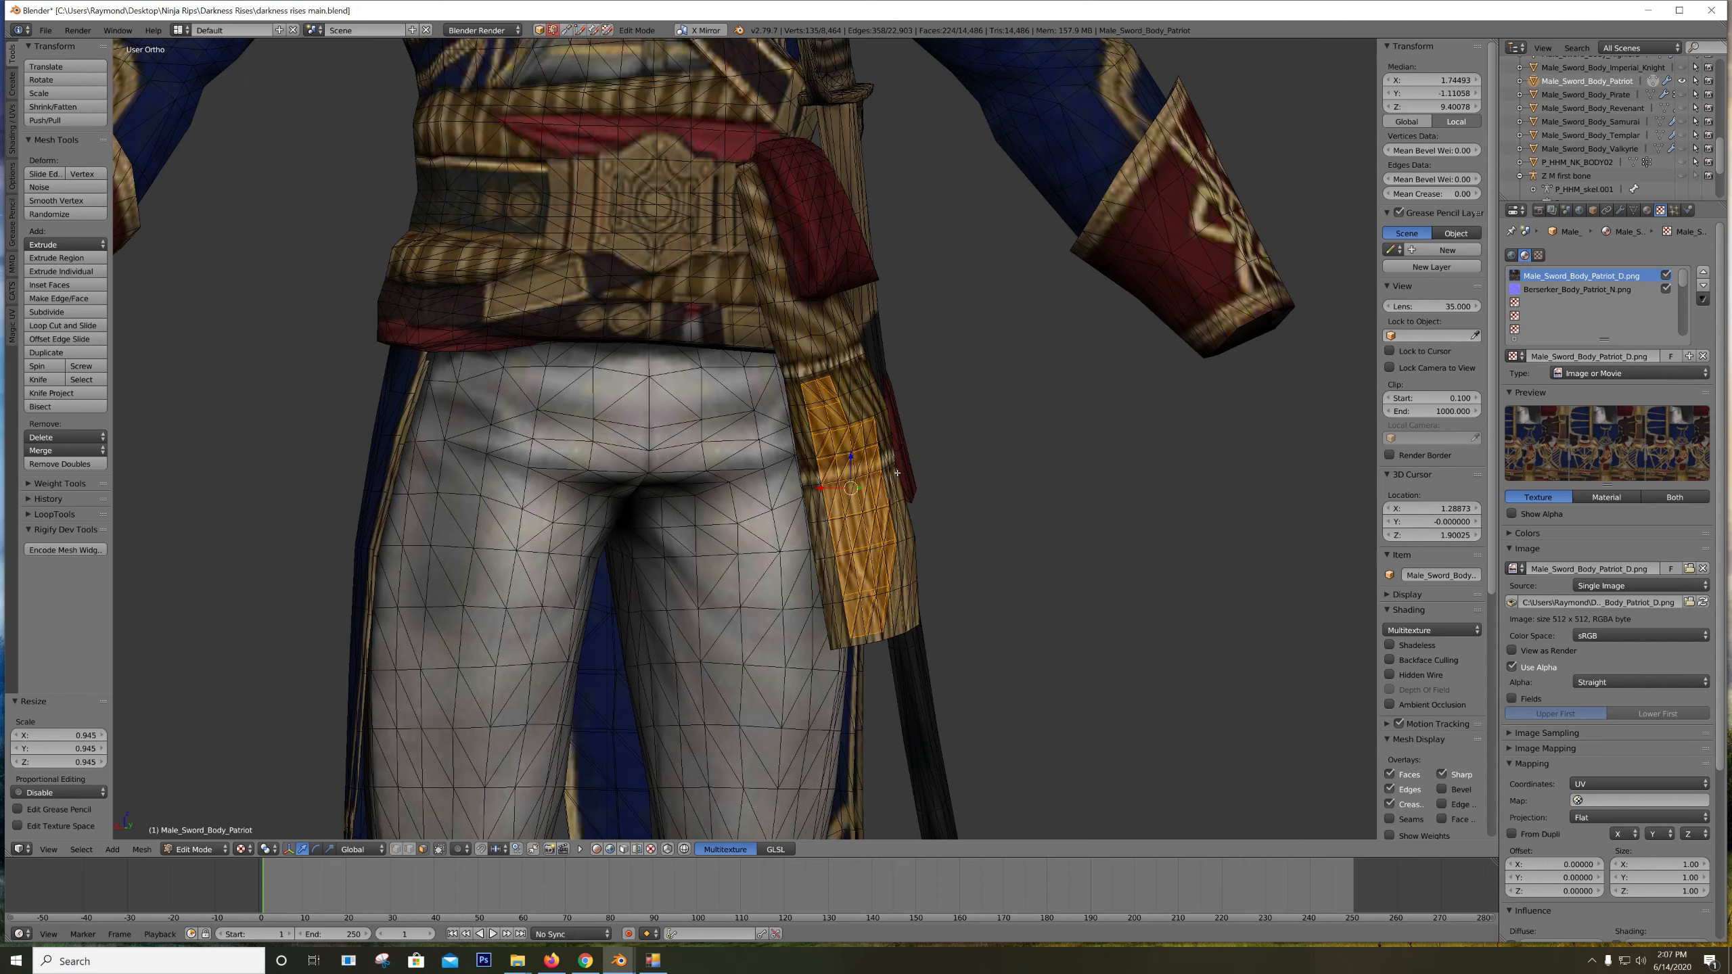
pyautogui.scroll(1, 900, 478)
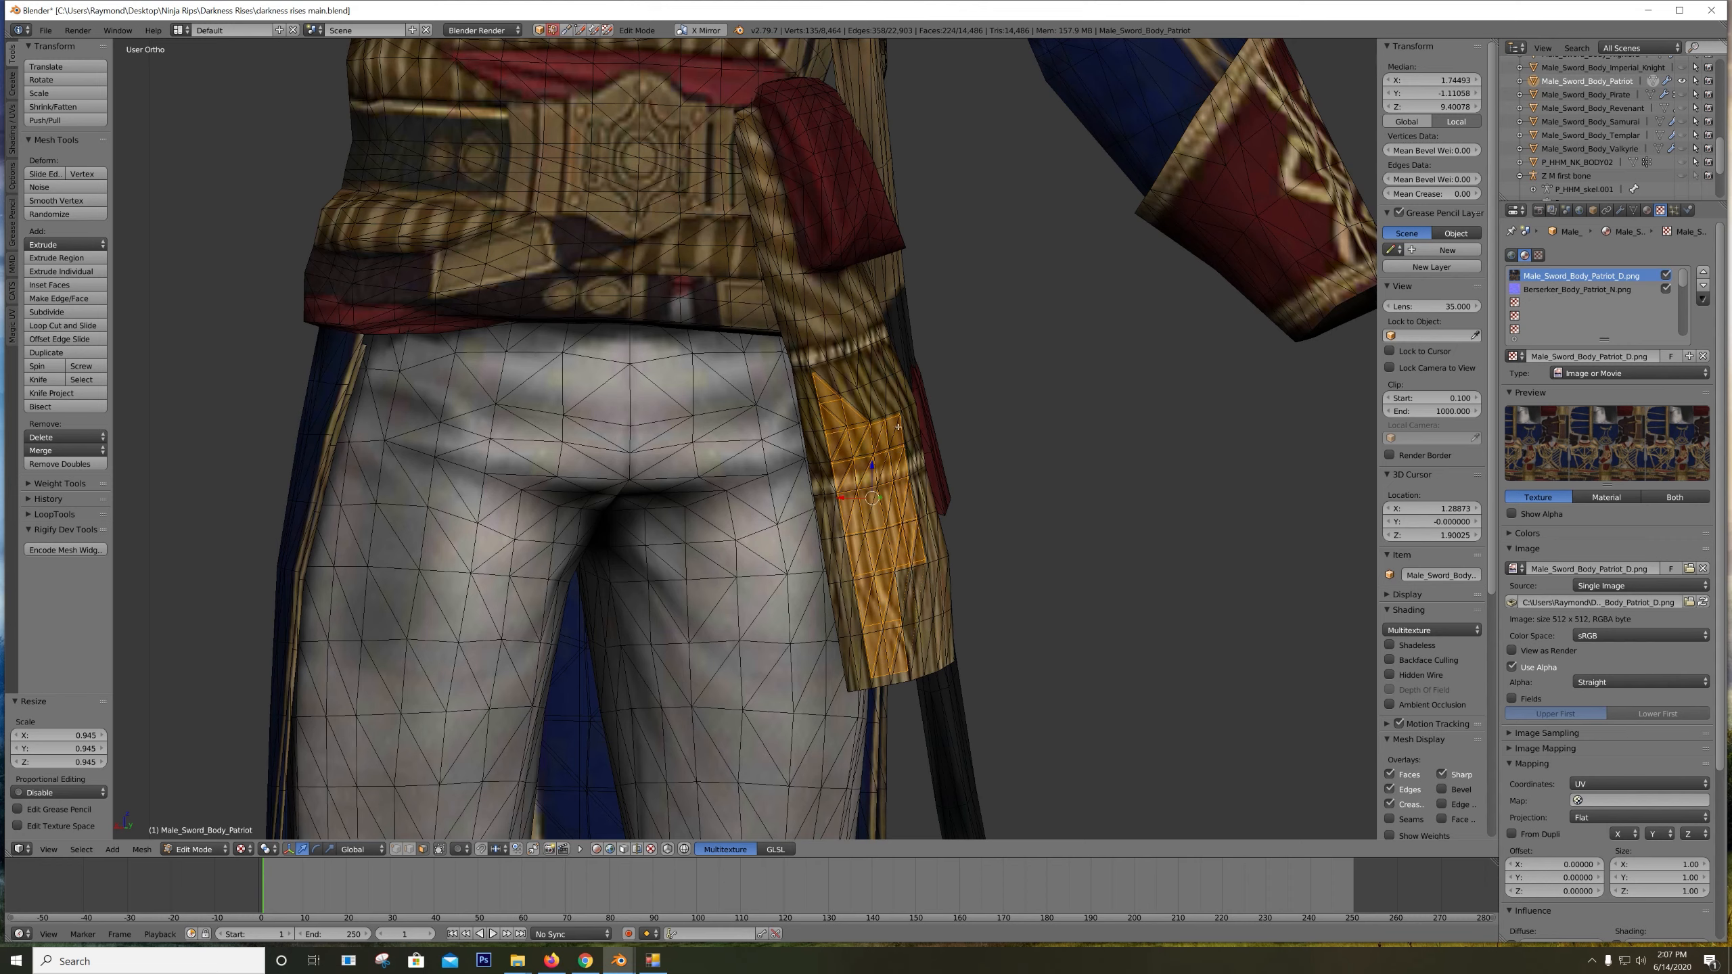
pyautogui.scroll(-2, 898, 427)
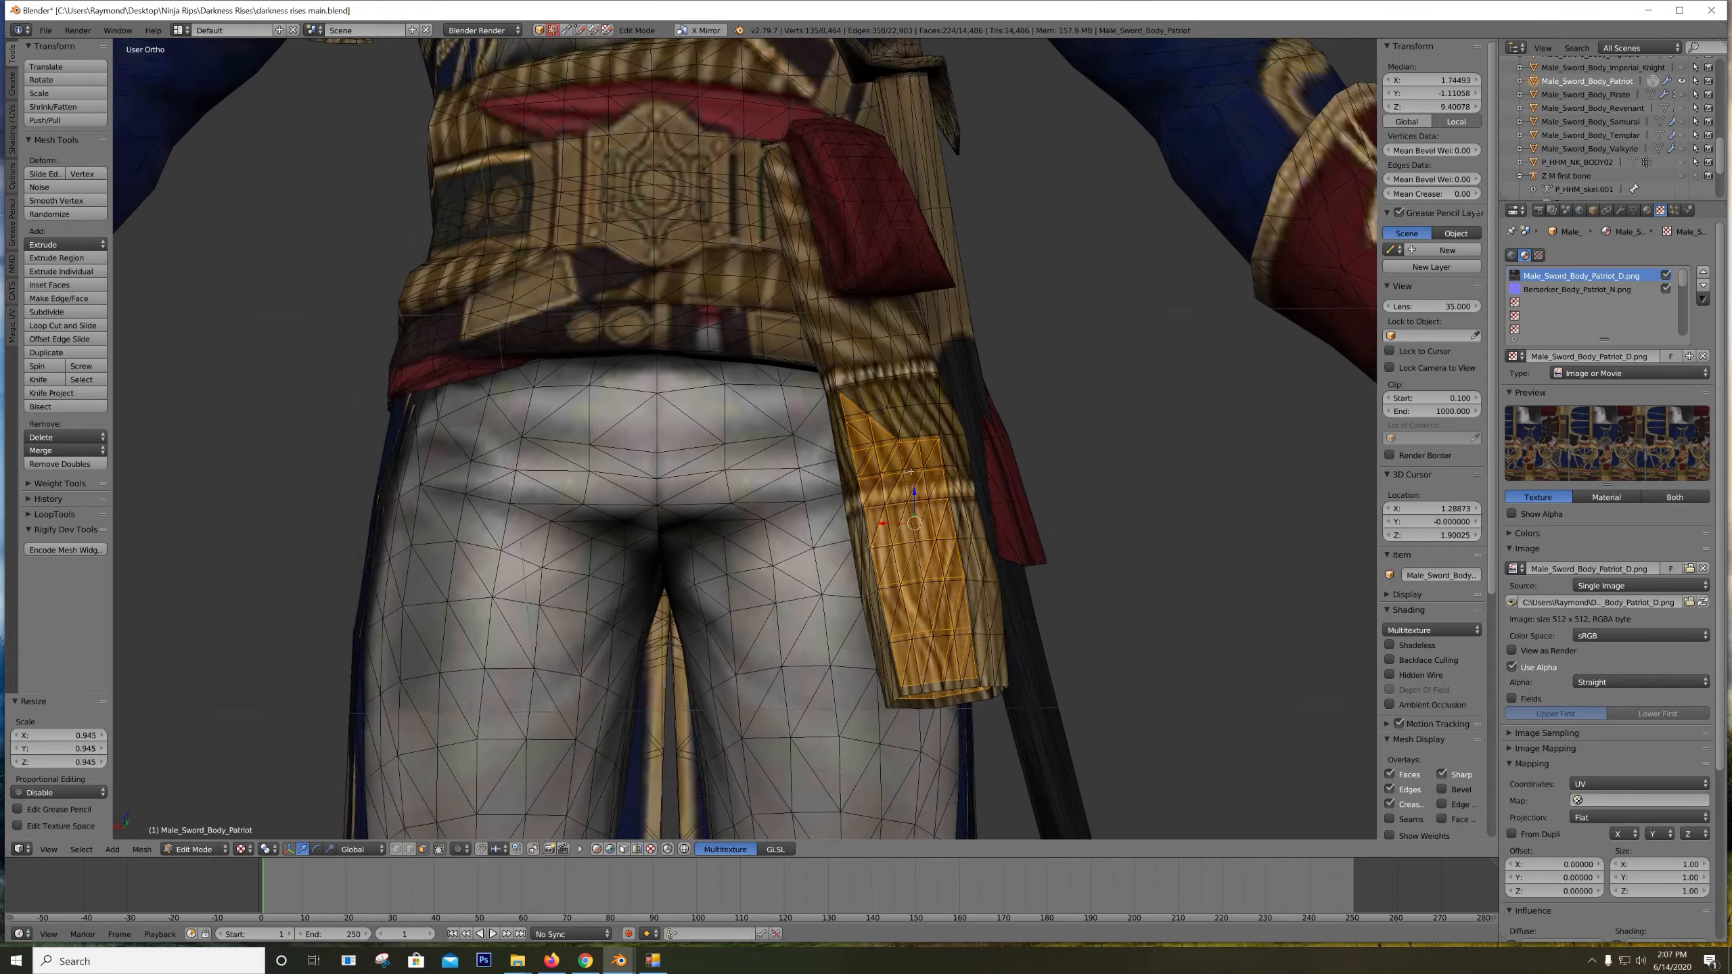
# Delete the faces of the selected sash panel that overlaps the other layer at the hip
pyautogui.moveTo(906, 478); pyautogui.dragTo(859, 402, button='middle')
pyautogui.scroll(2, 859, 401)
pyautogui.moveTo(895, 464); pyautogui.dragTo(860, 395, button='middle')
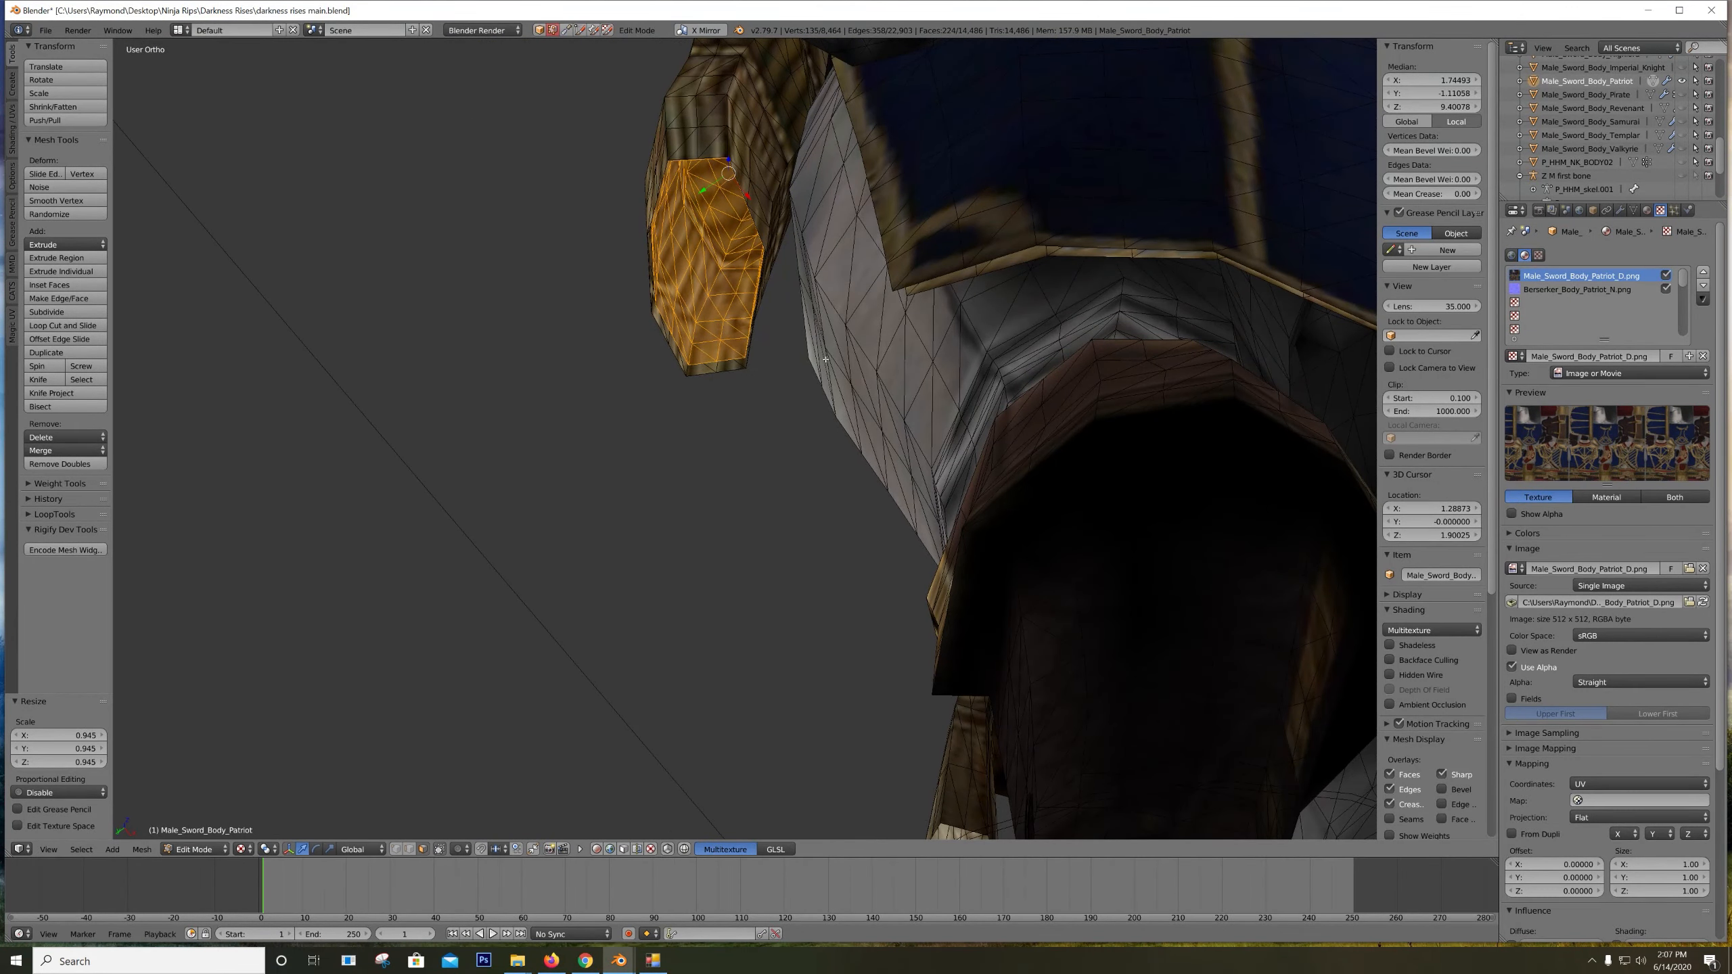
pyautogui.press('x')
pyautogui.click(794, 391)
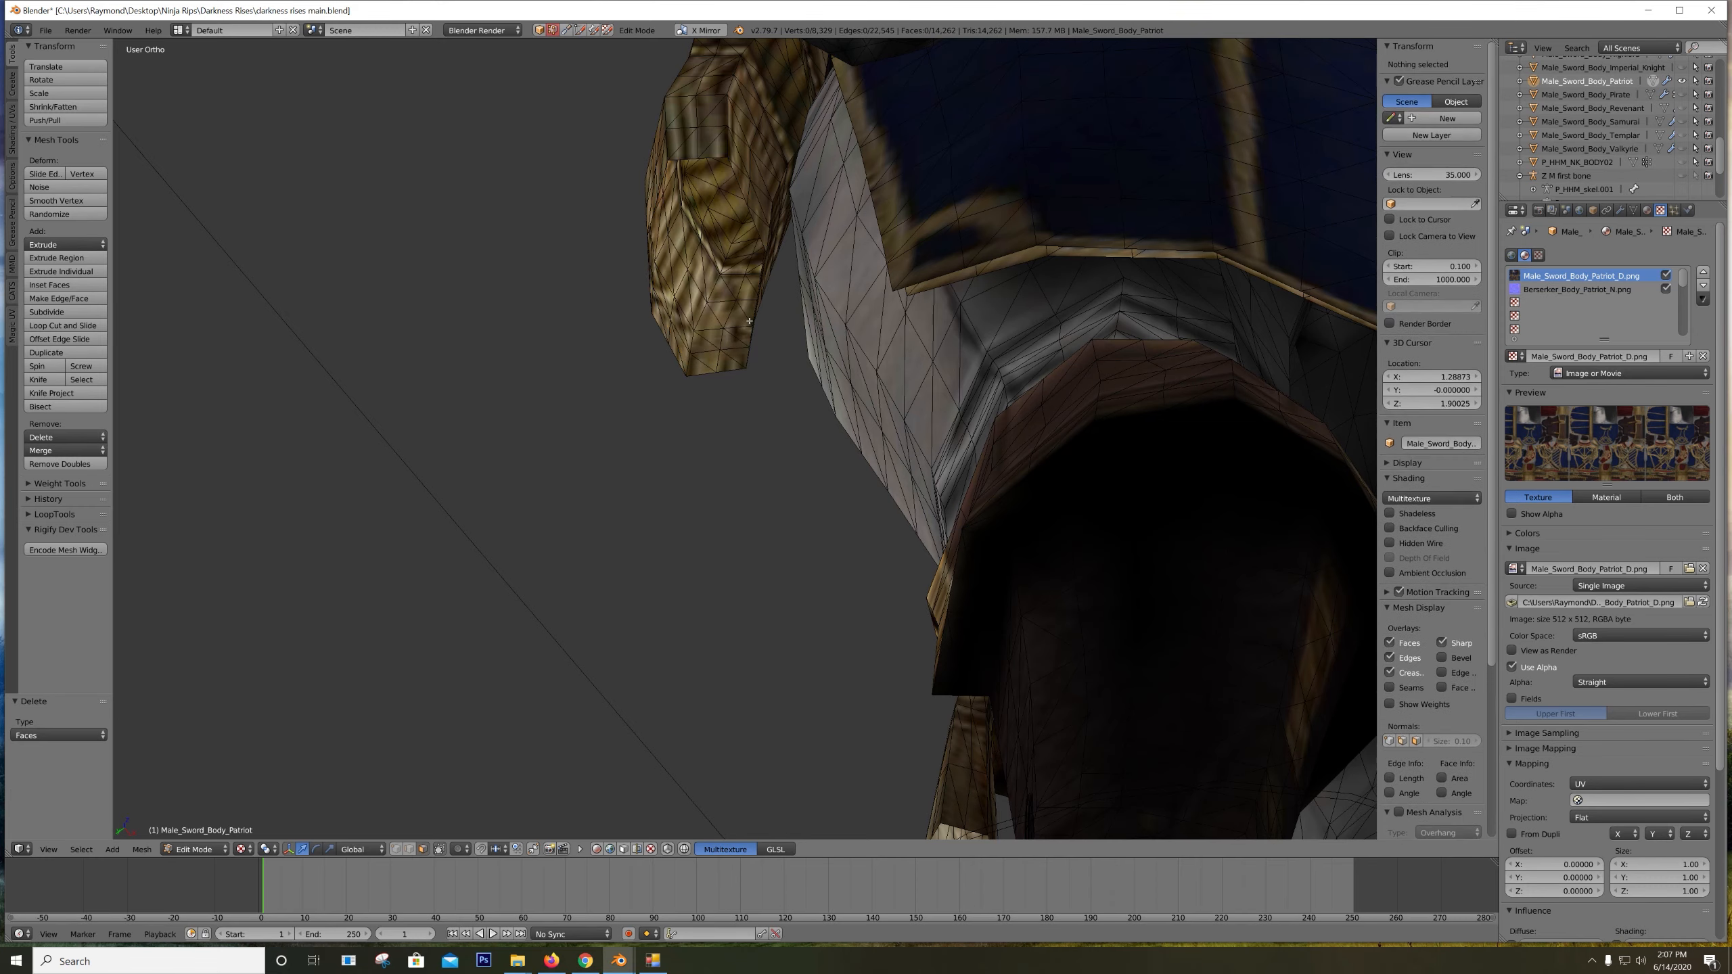
# Enable Backface Culling to inspect the inside of the remaining sash from below, and disable it again
pyautogui.moveTo(794, 394); pyautogui.dragTo(674, 173, button='middle')
pyautogui.click(1390, 529)
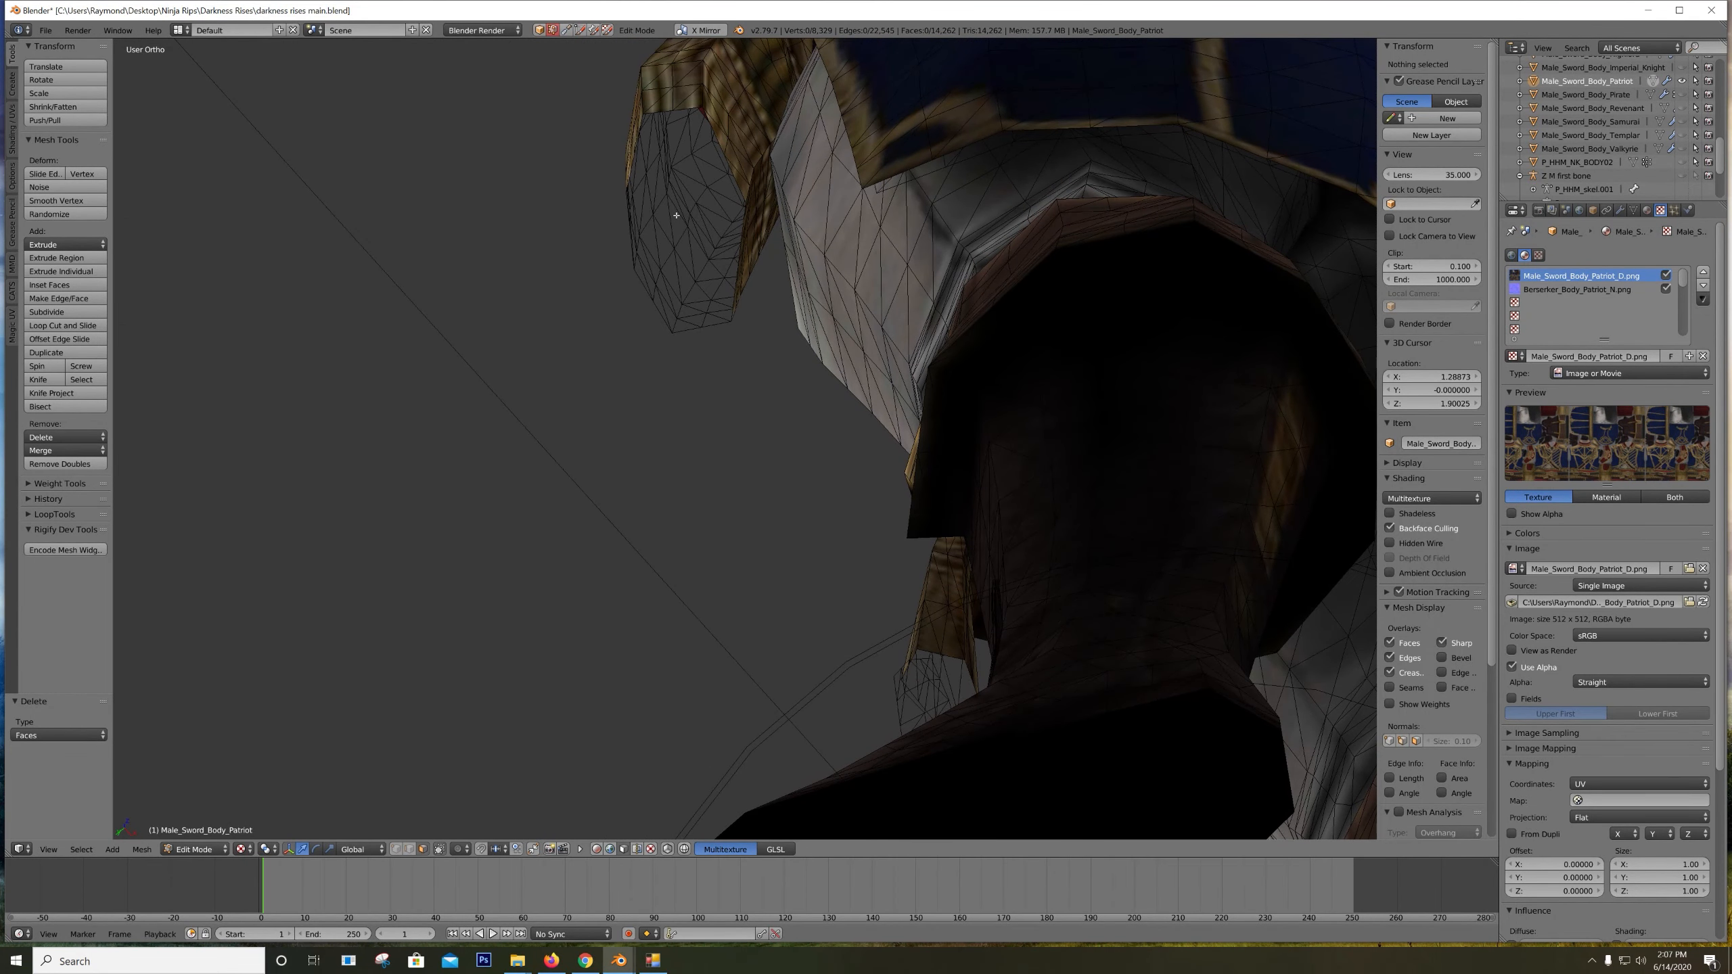
pyautogui.moveTo(716, 264); pyautogui.dragTo(1049, 386, button='middle')
pyautogui.click(1397, 526)
pyautogui.moveTo(989, 451); pyautogui.dragTo(1059, 463, button='middle')
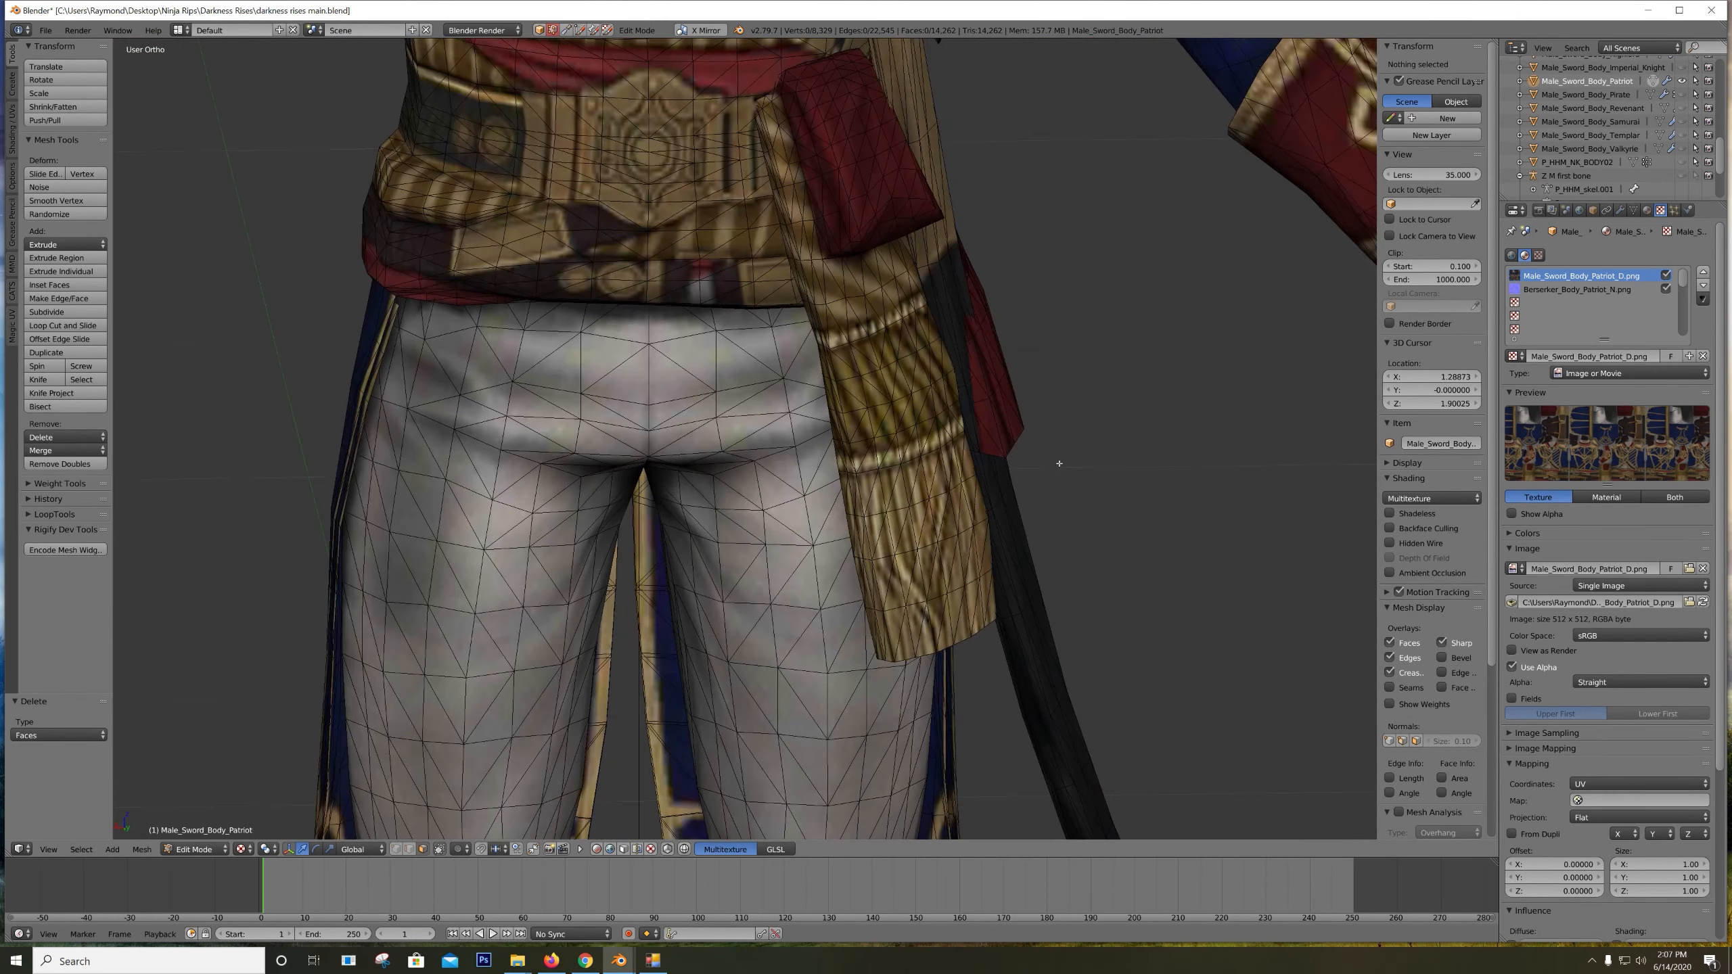
# Show the whole outfit in the orthographic back view and save over darkness rises main.blend
pyautogui.press('ctrl+KP_1')
pyautogui.scroll(-8, 950, 420)
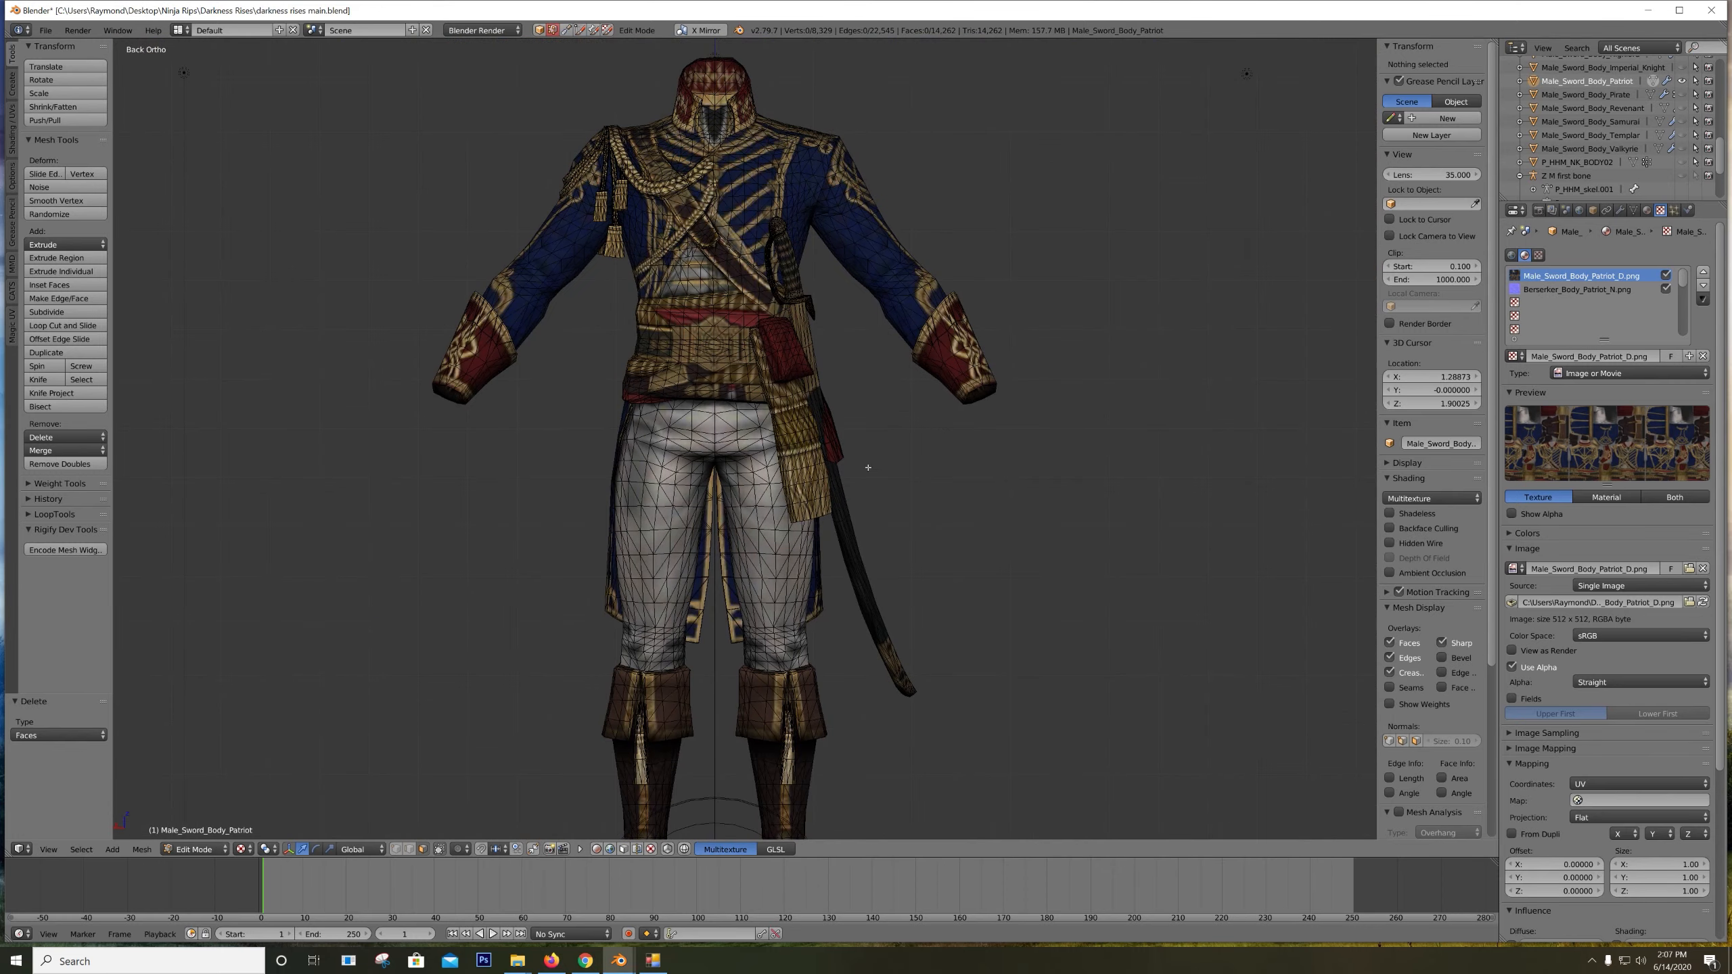
pyautogui.keyDown('shift'); pyautogui.moveTo(833, 412); pyautogui.dragTo(836, 428, button='middle'); pyautogui.keyUp('shift')
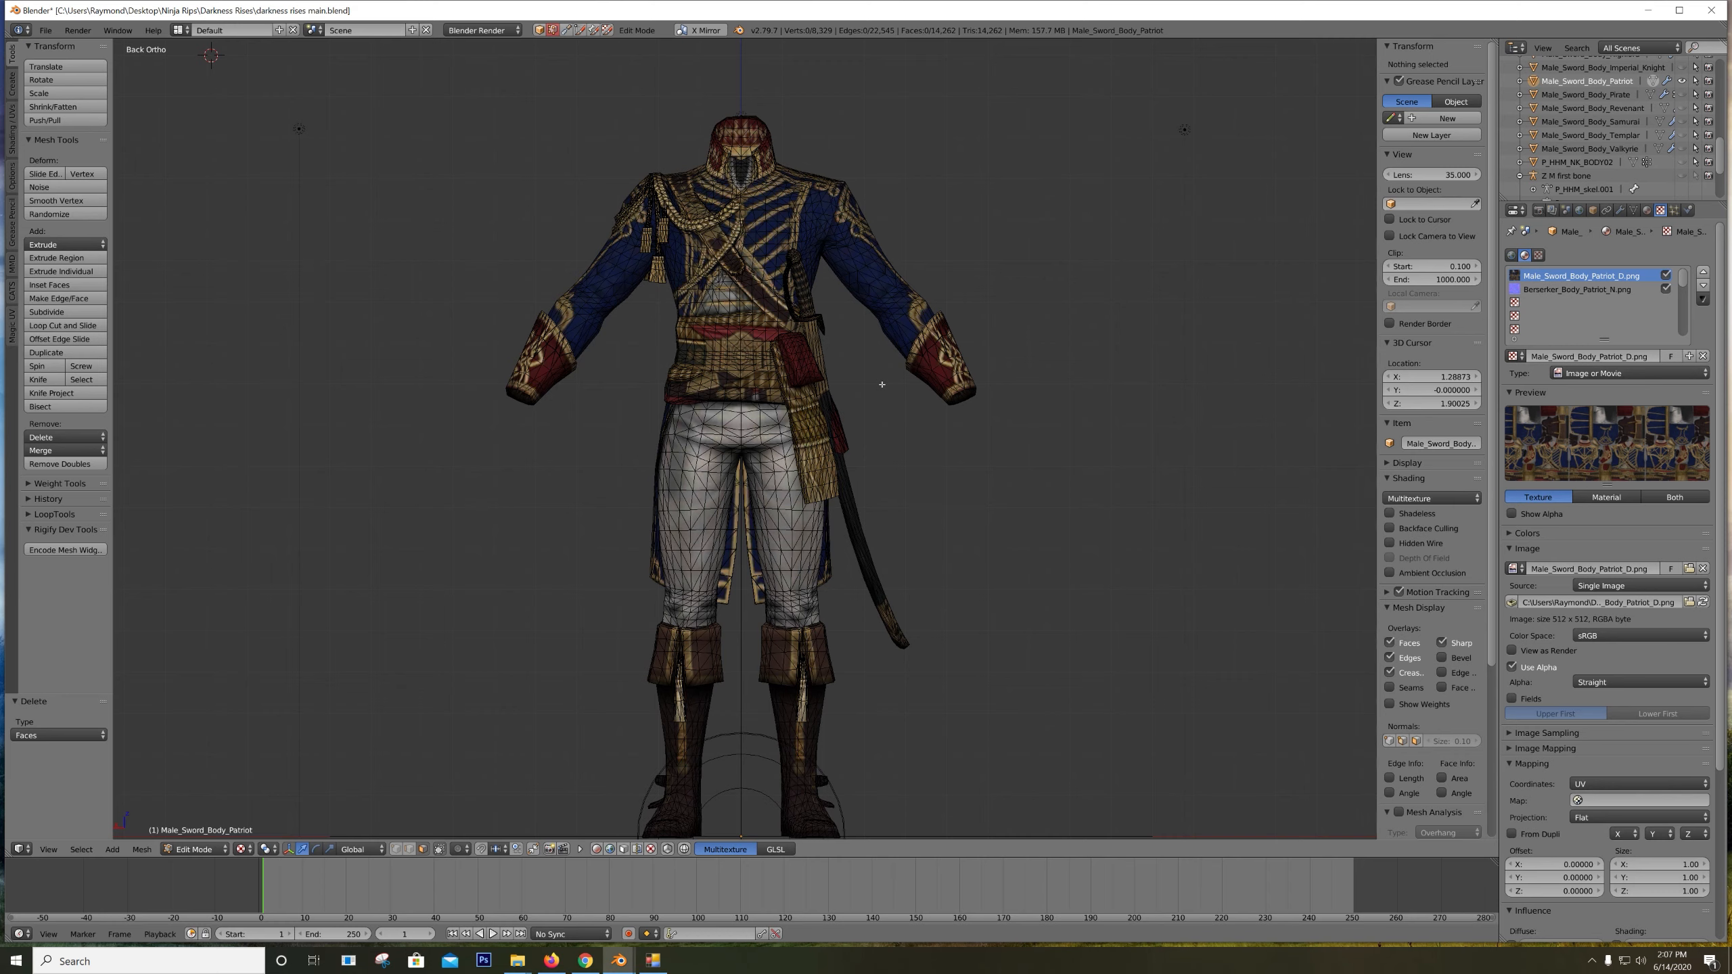
pyautogui.hotkey('ctrl', 's')
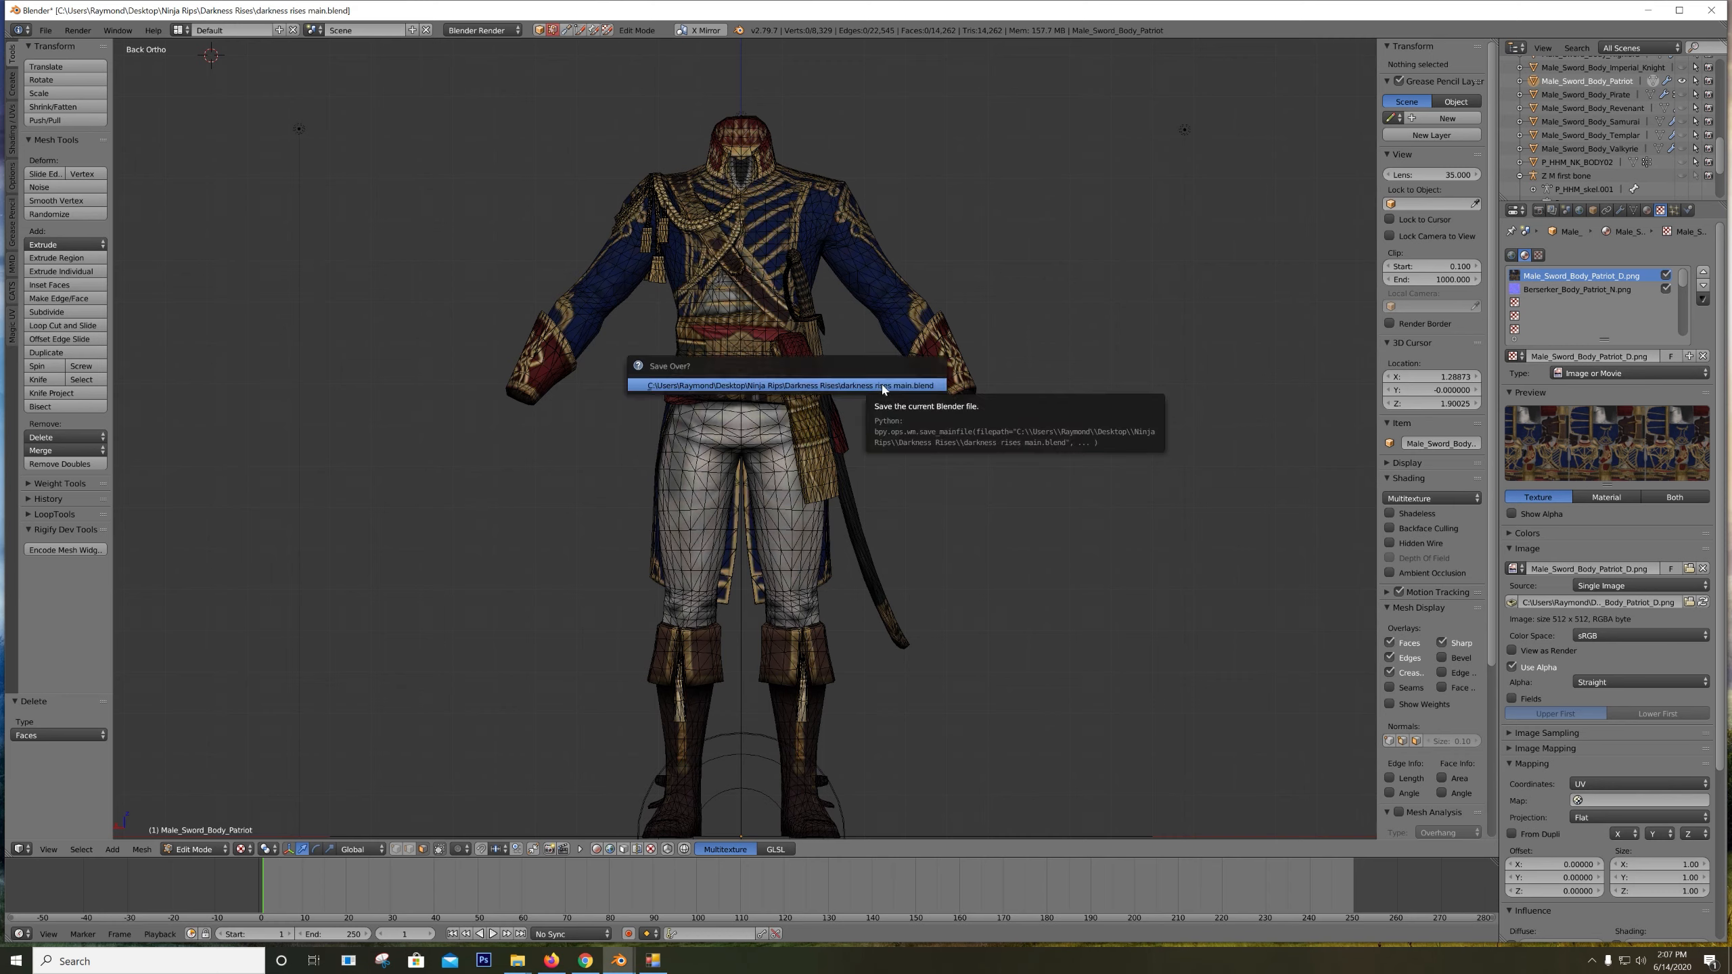
pyautogui.click(882, 386)
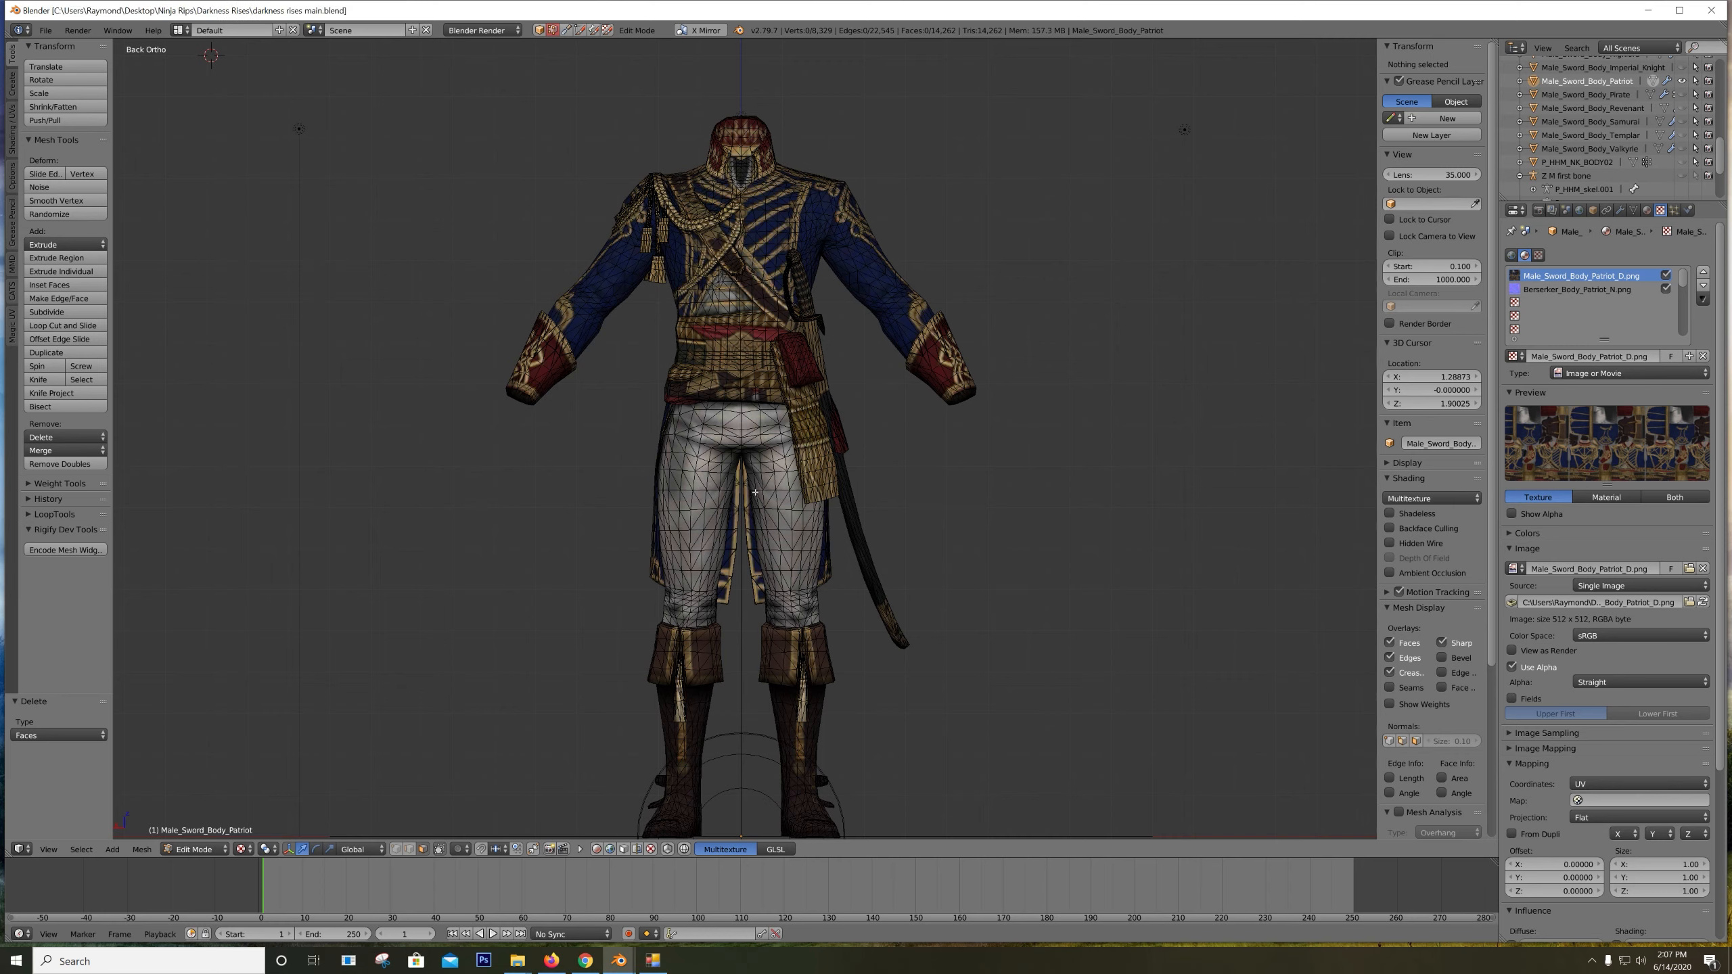
# Switch to the other Blender window with the nude body and hide the bone names of the P_HHM_skel armature
pyautogui.moveTo(618, 961)
pyautogui.click(690, 915)
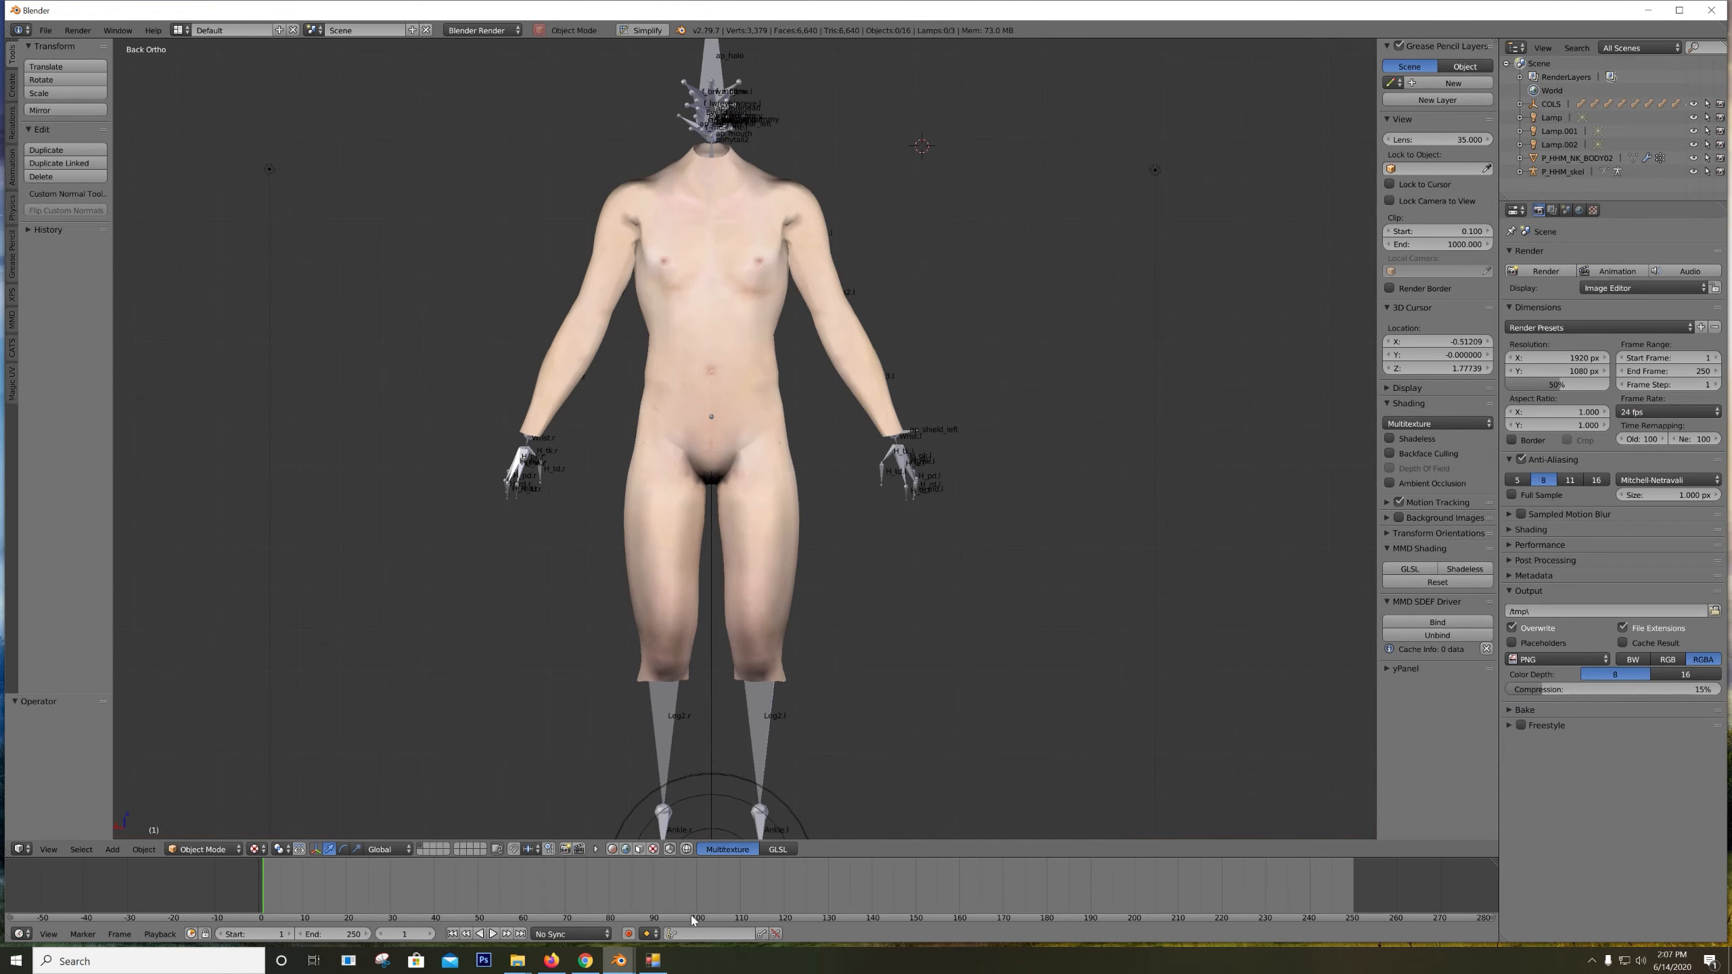
pyautogui.scroll(-1, 959, 294)
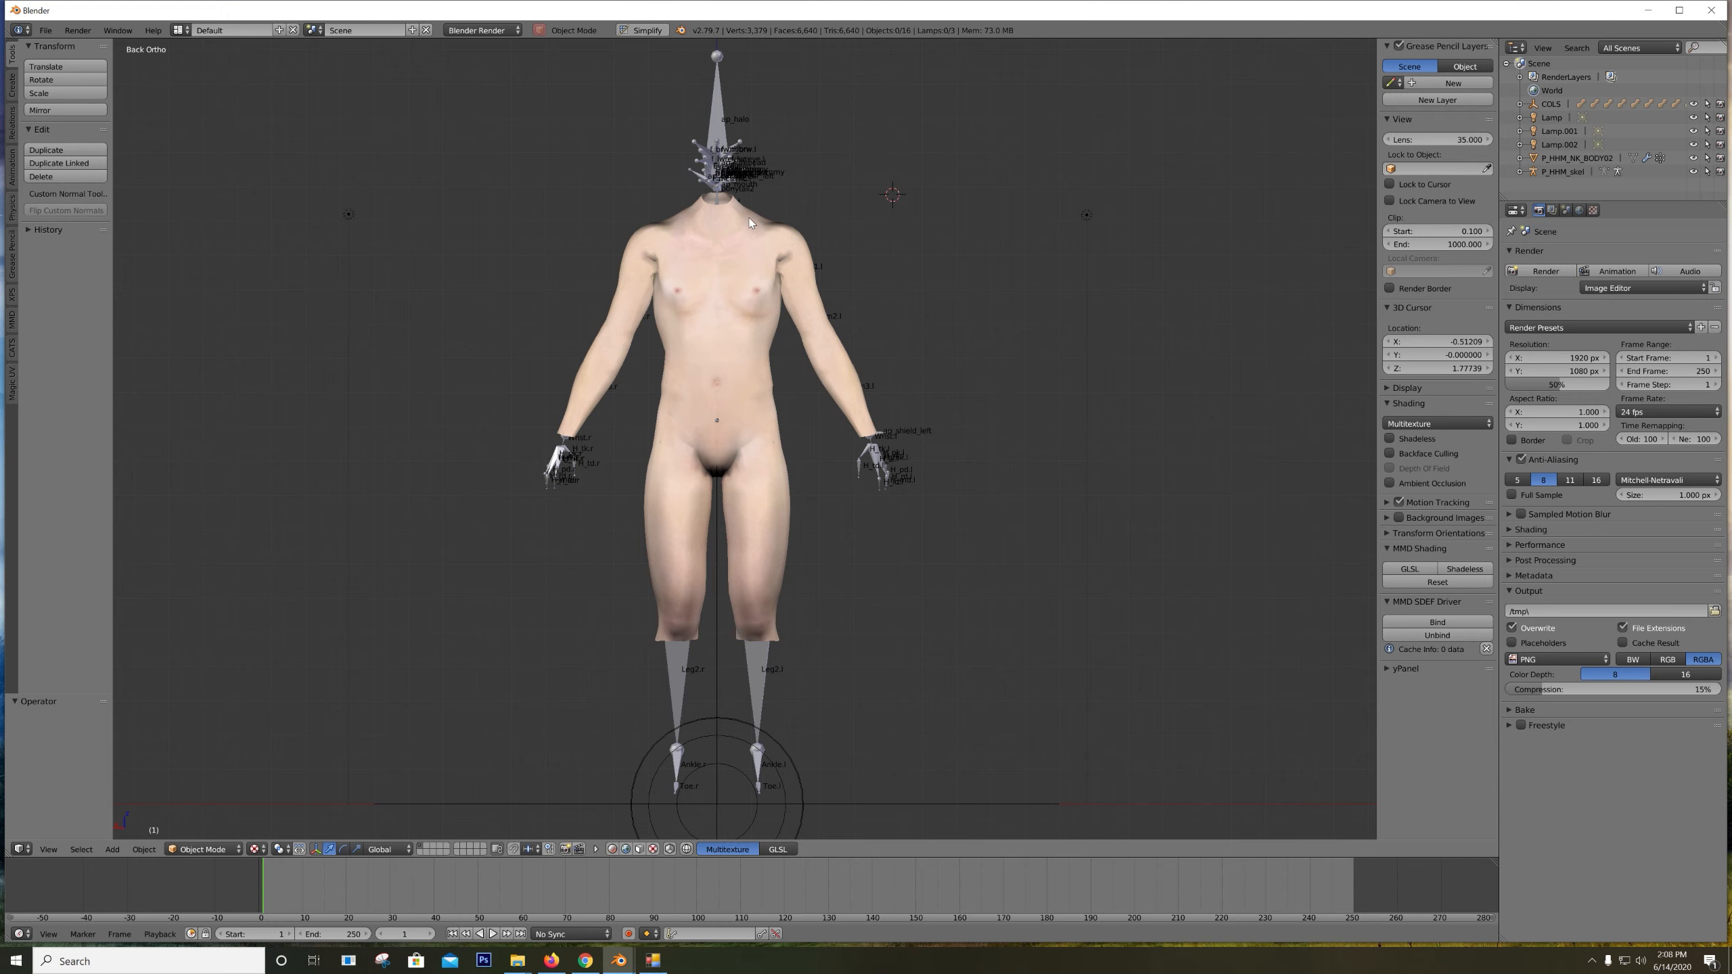
pyautogui.keyDown('shift'); pyautogui.moveTo(750, 222); pyautogui.dragTo(897, 253, button='middle'); pyautogui.keyUp('shift')
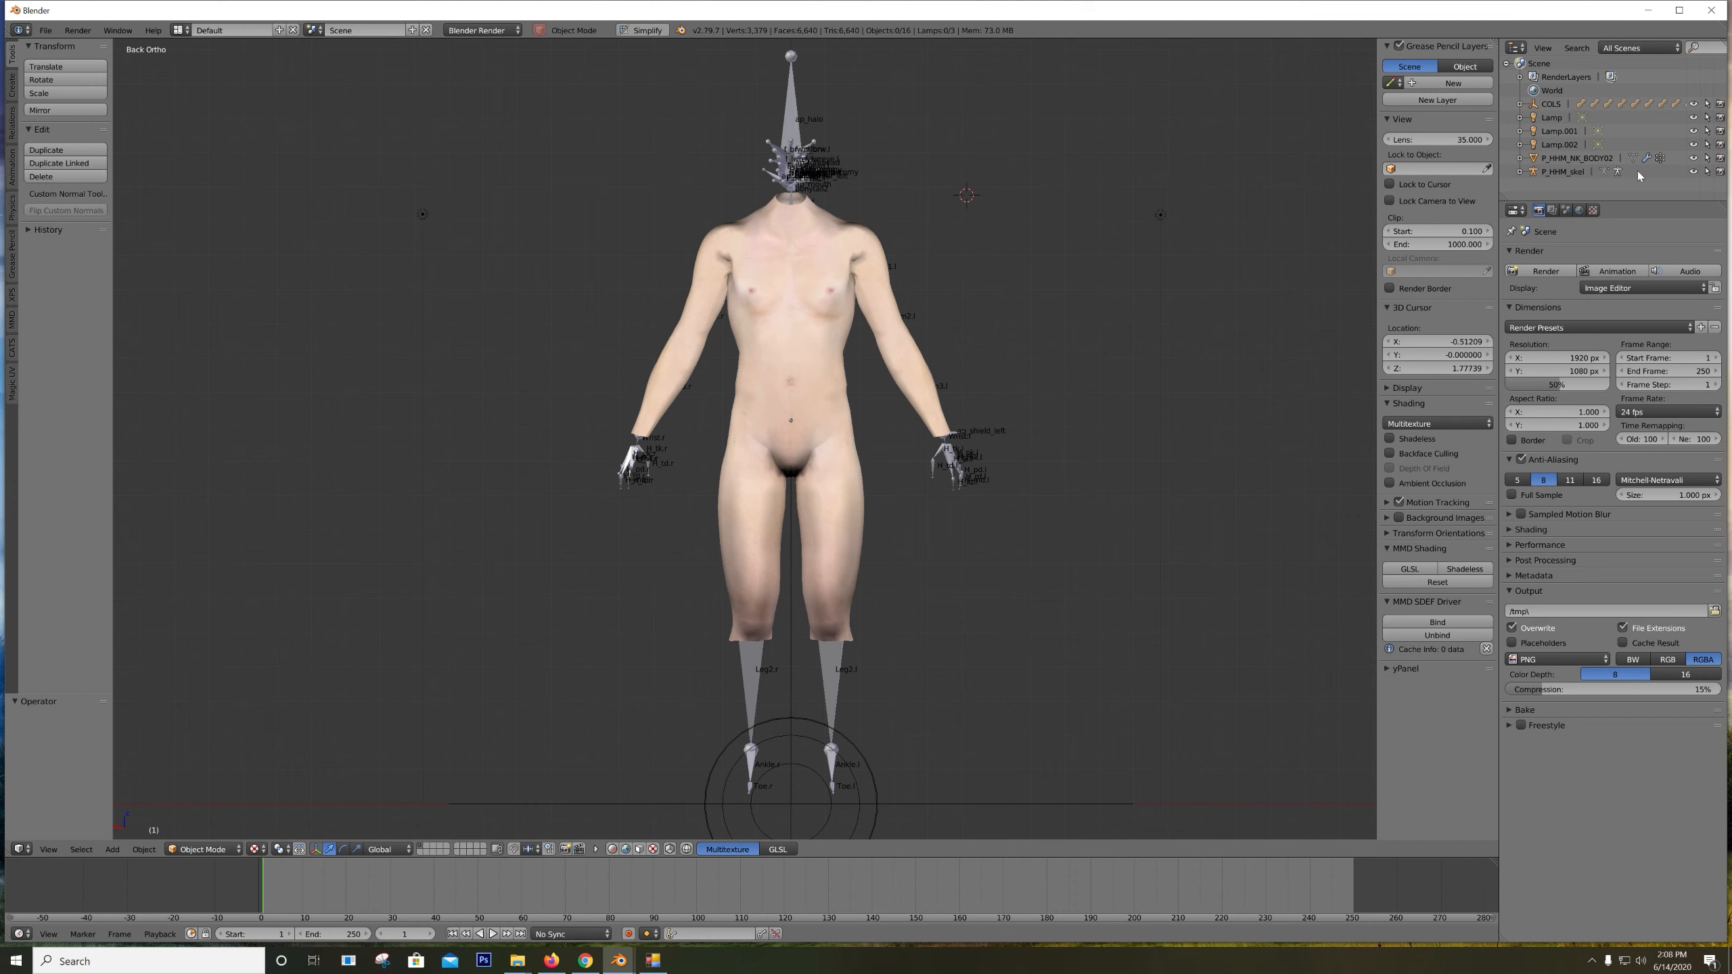
pyautogui.click(1560, 171)
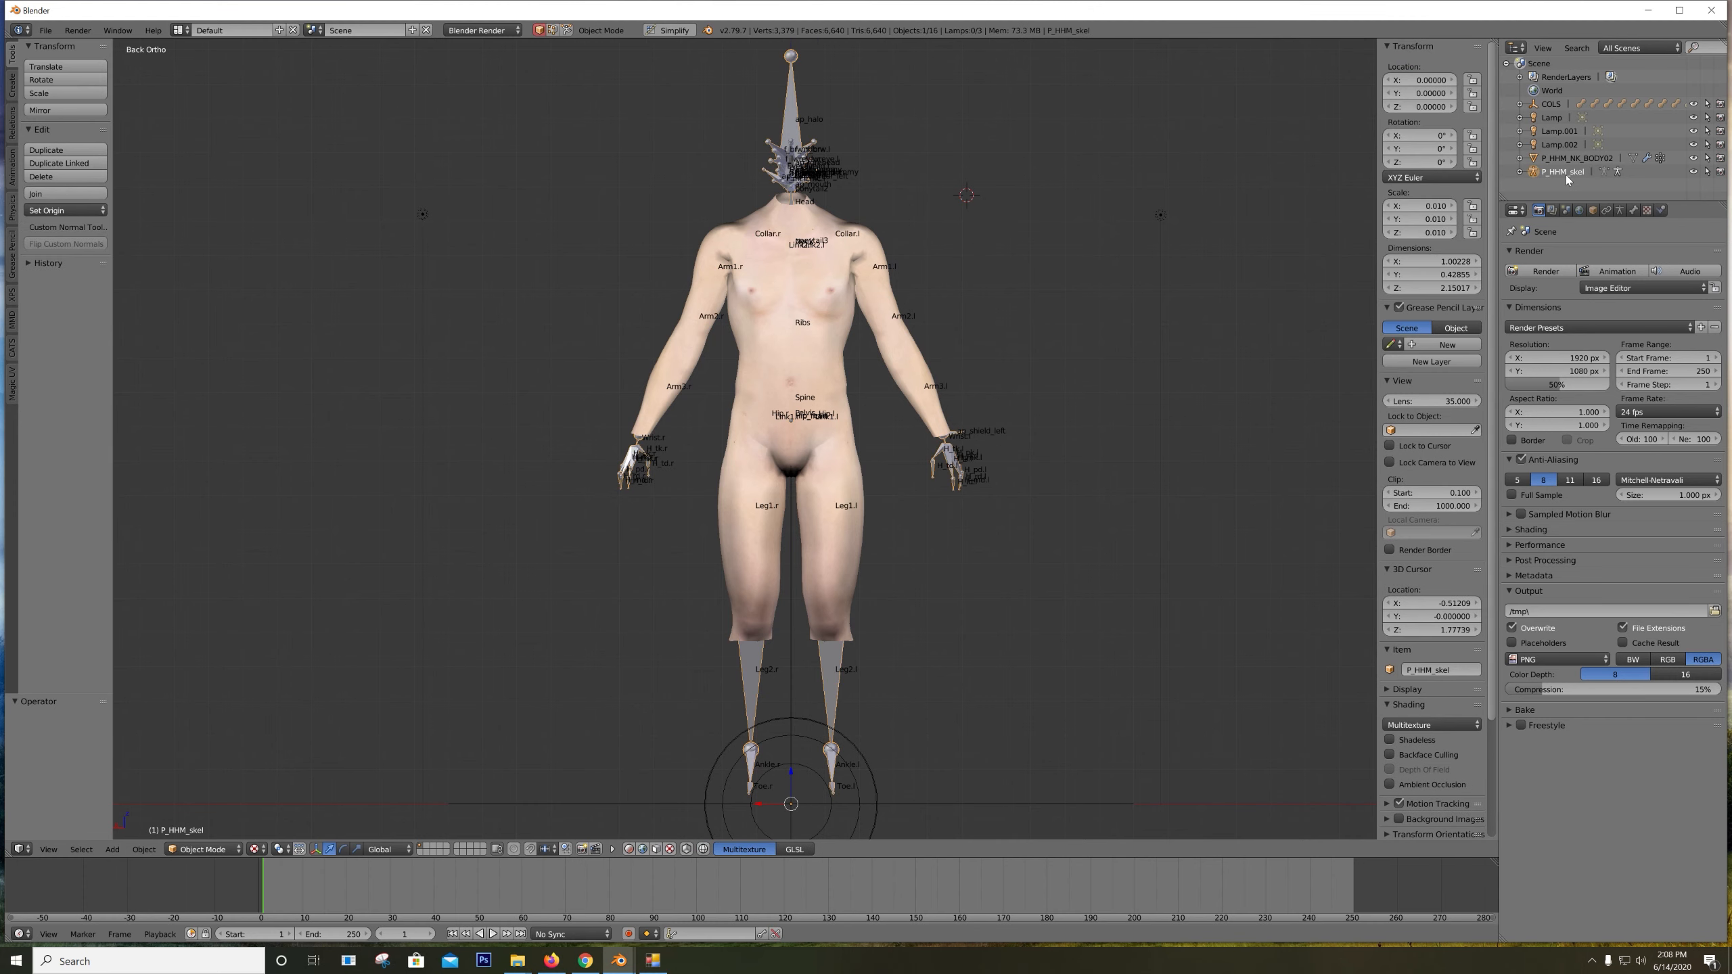
pyautogui.click(1622, 211)
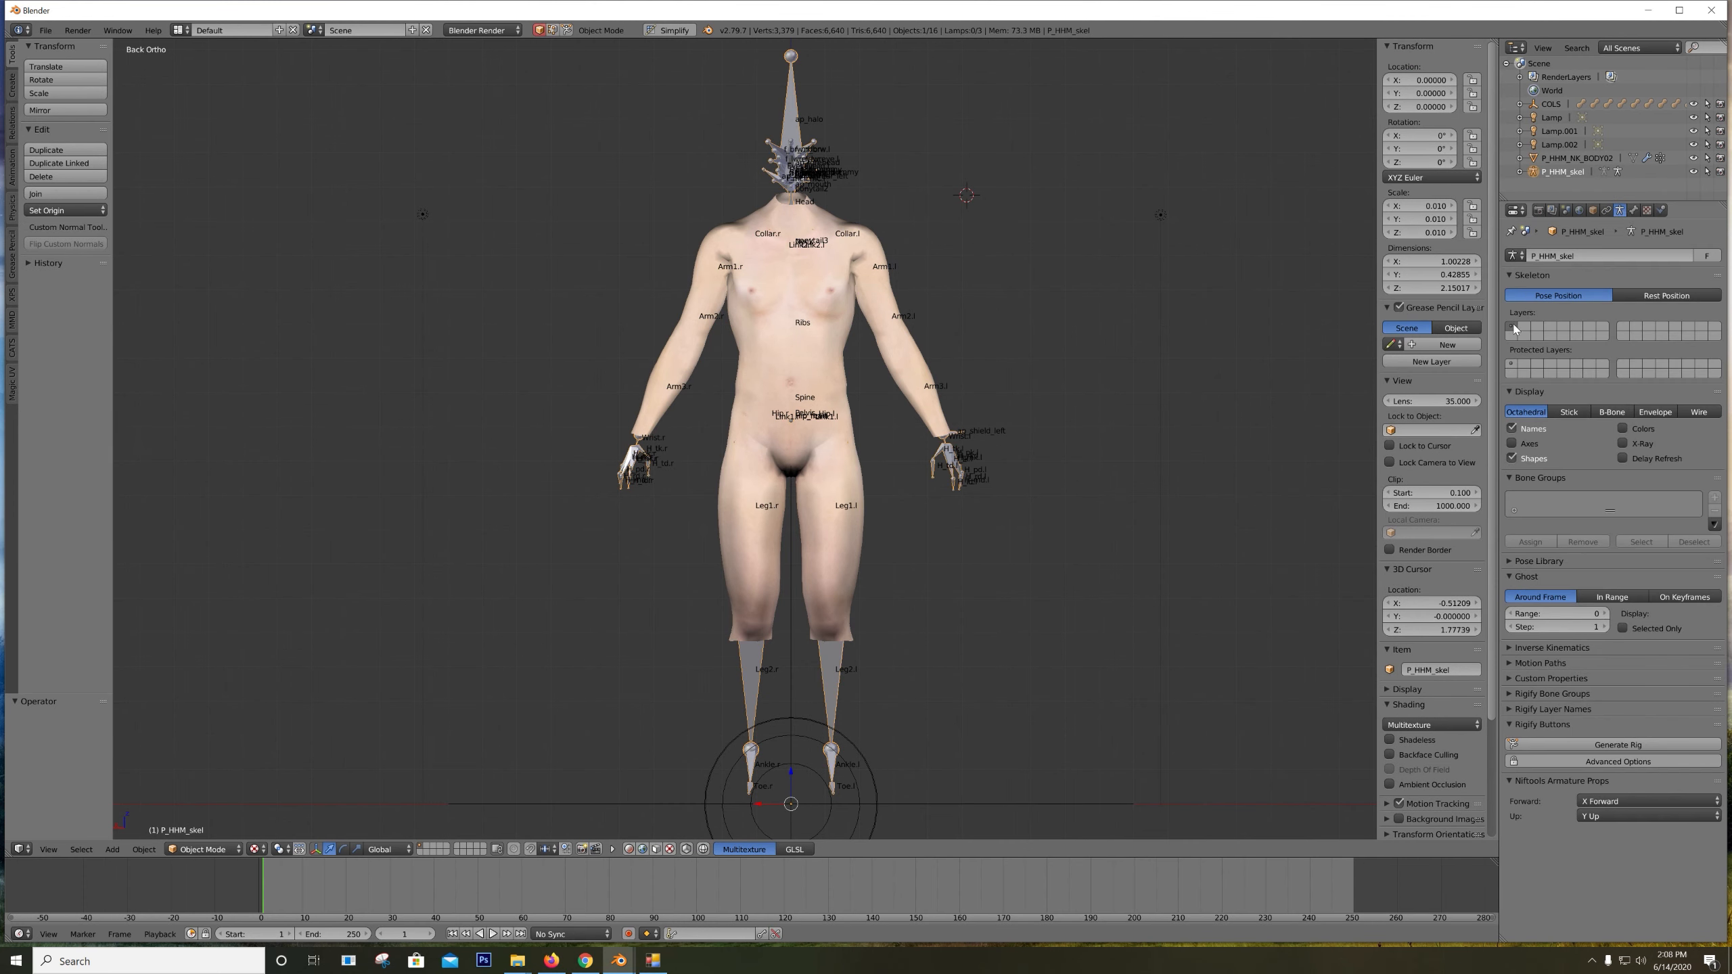
pyautogui.click(1511, 429)
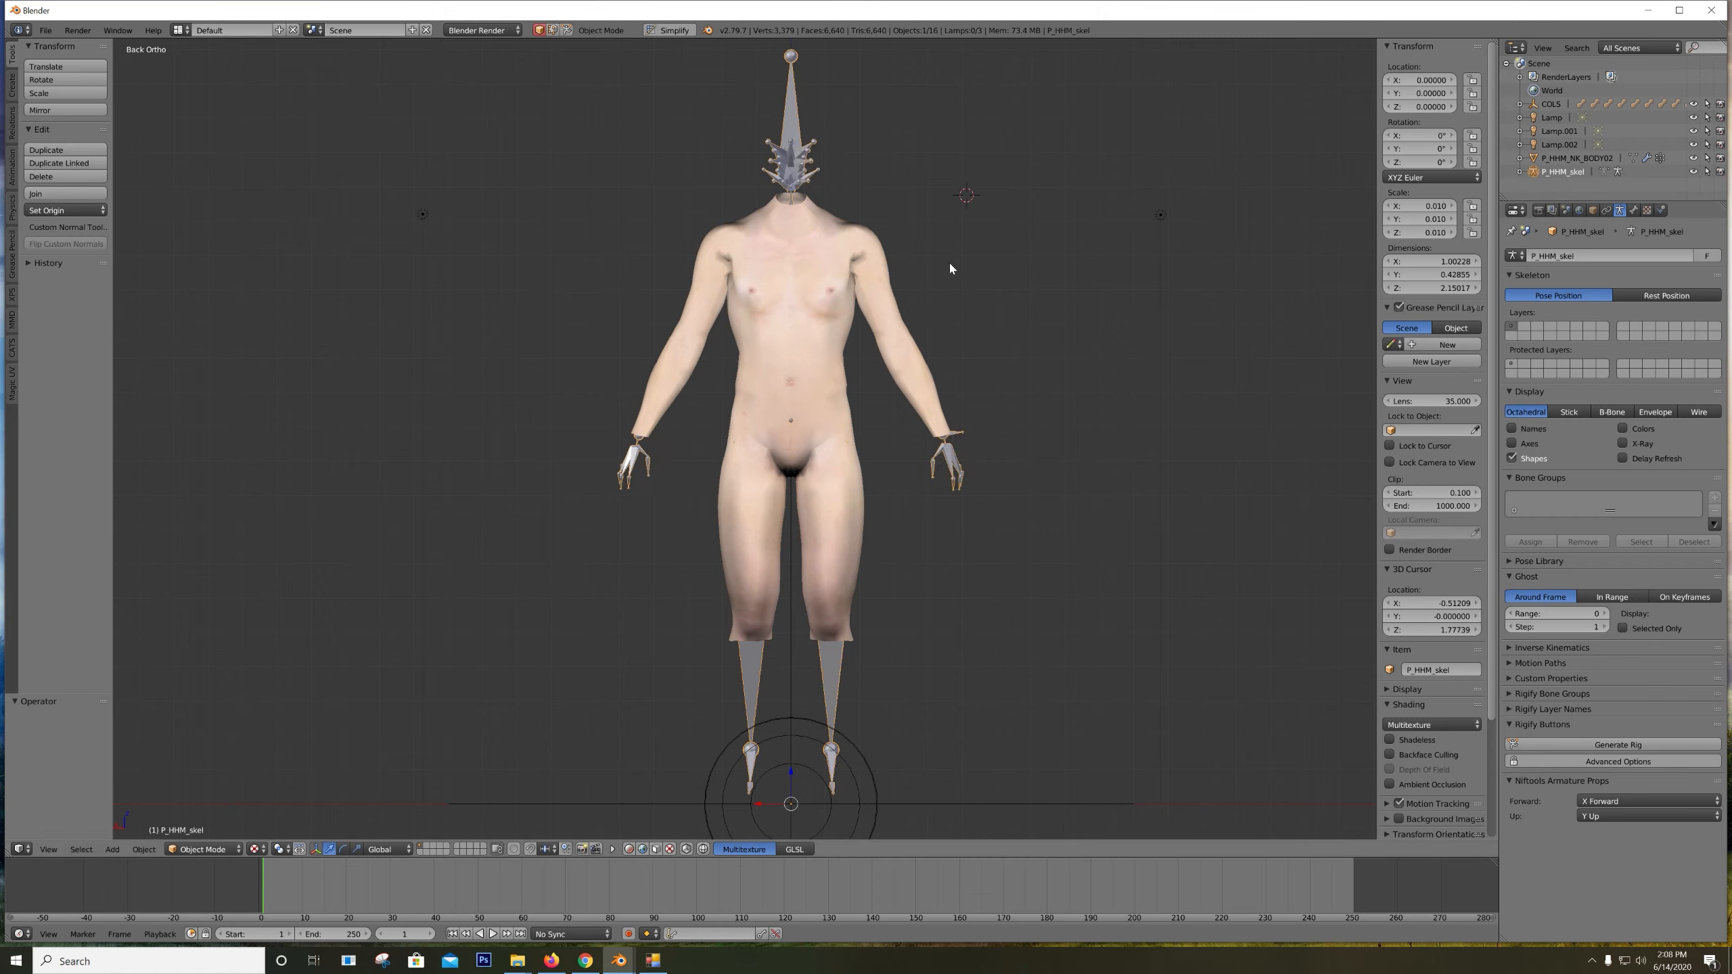
# Duplicate the P_HHM_skel armature in place
pyautogui.hotkey('shift', 'd')
pyautogui.rightClick(620, 330)
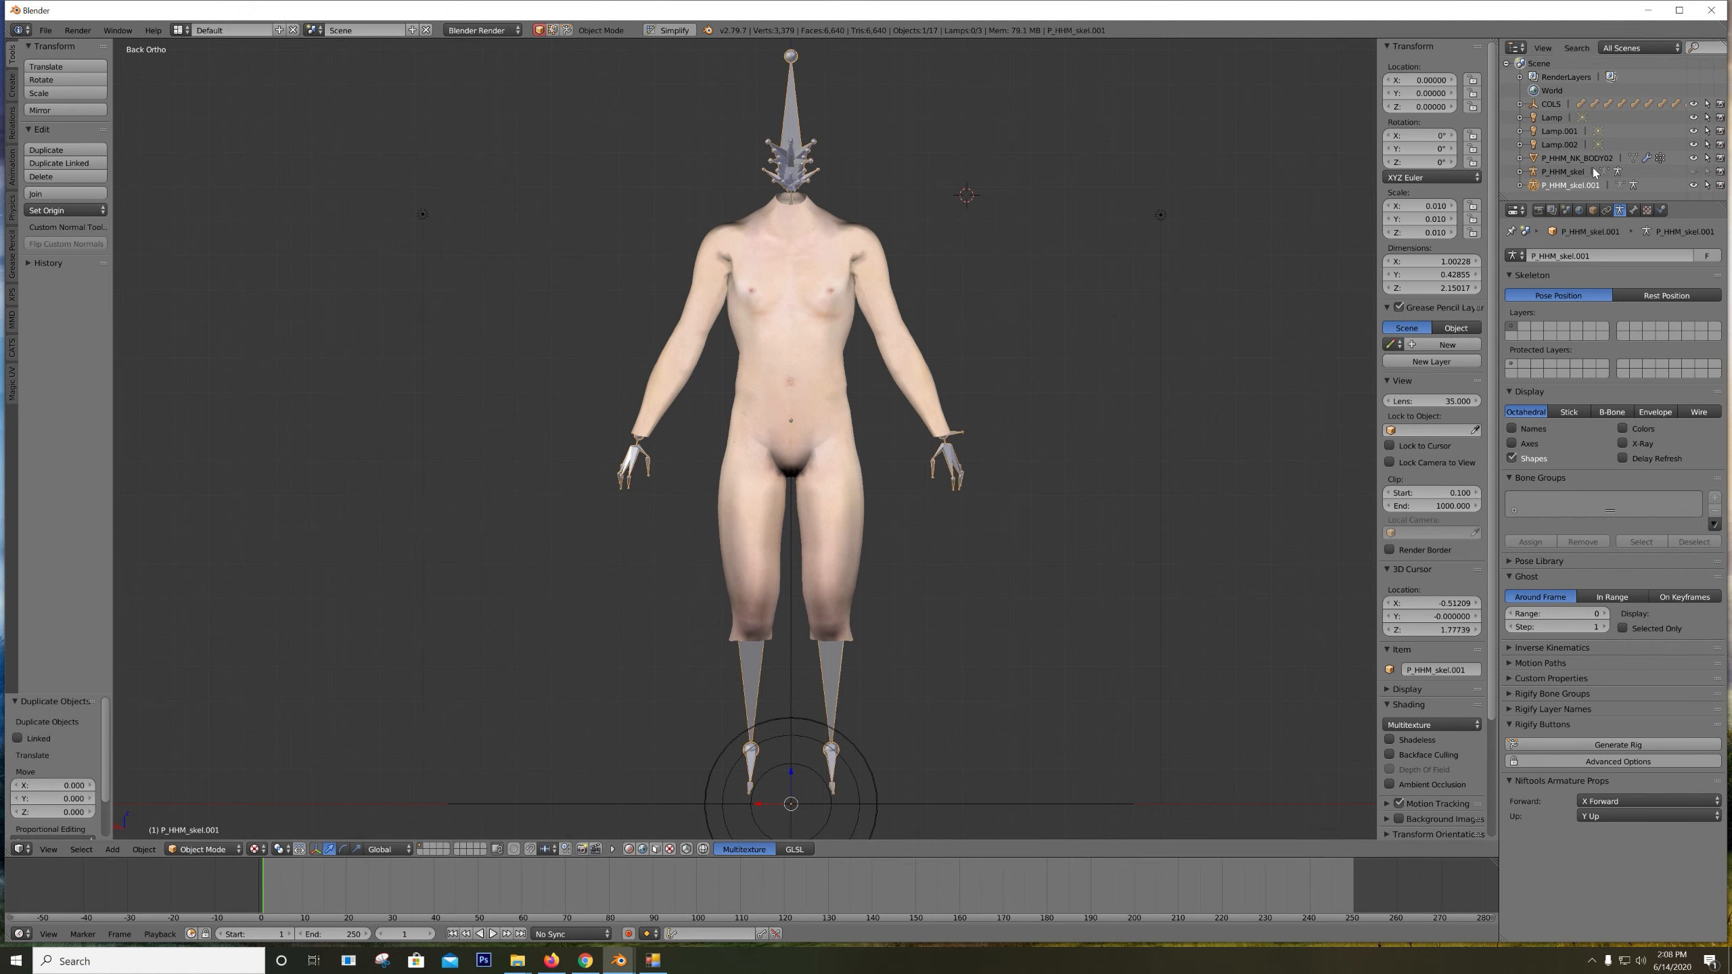
pyautogui.click(509, 199)
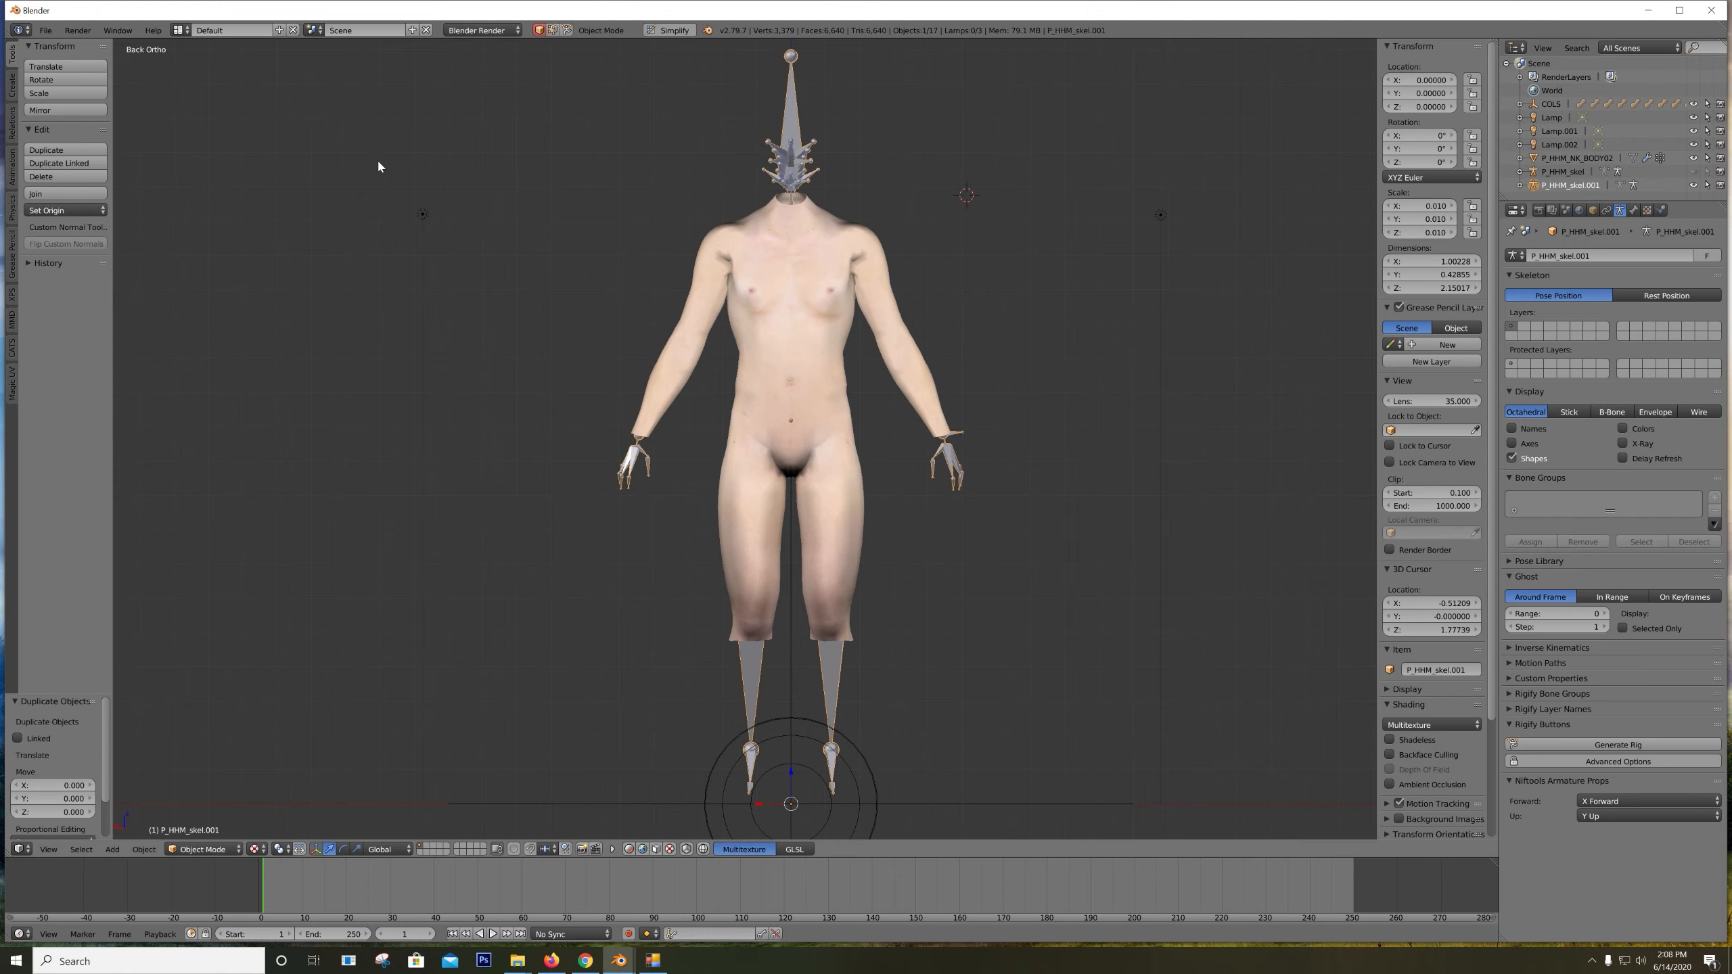
# Start an append and open darkness rises main.blend from the bookmarked Darkness Rises folder as the source
pyautogui.hotkey('shift', 'F1')
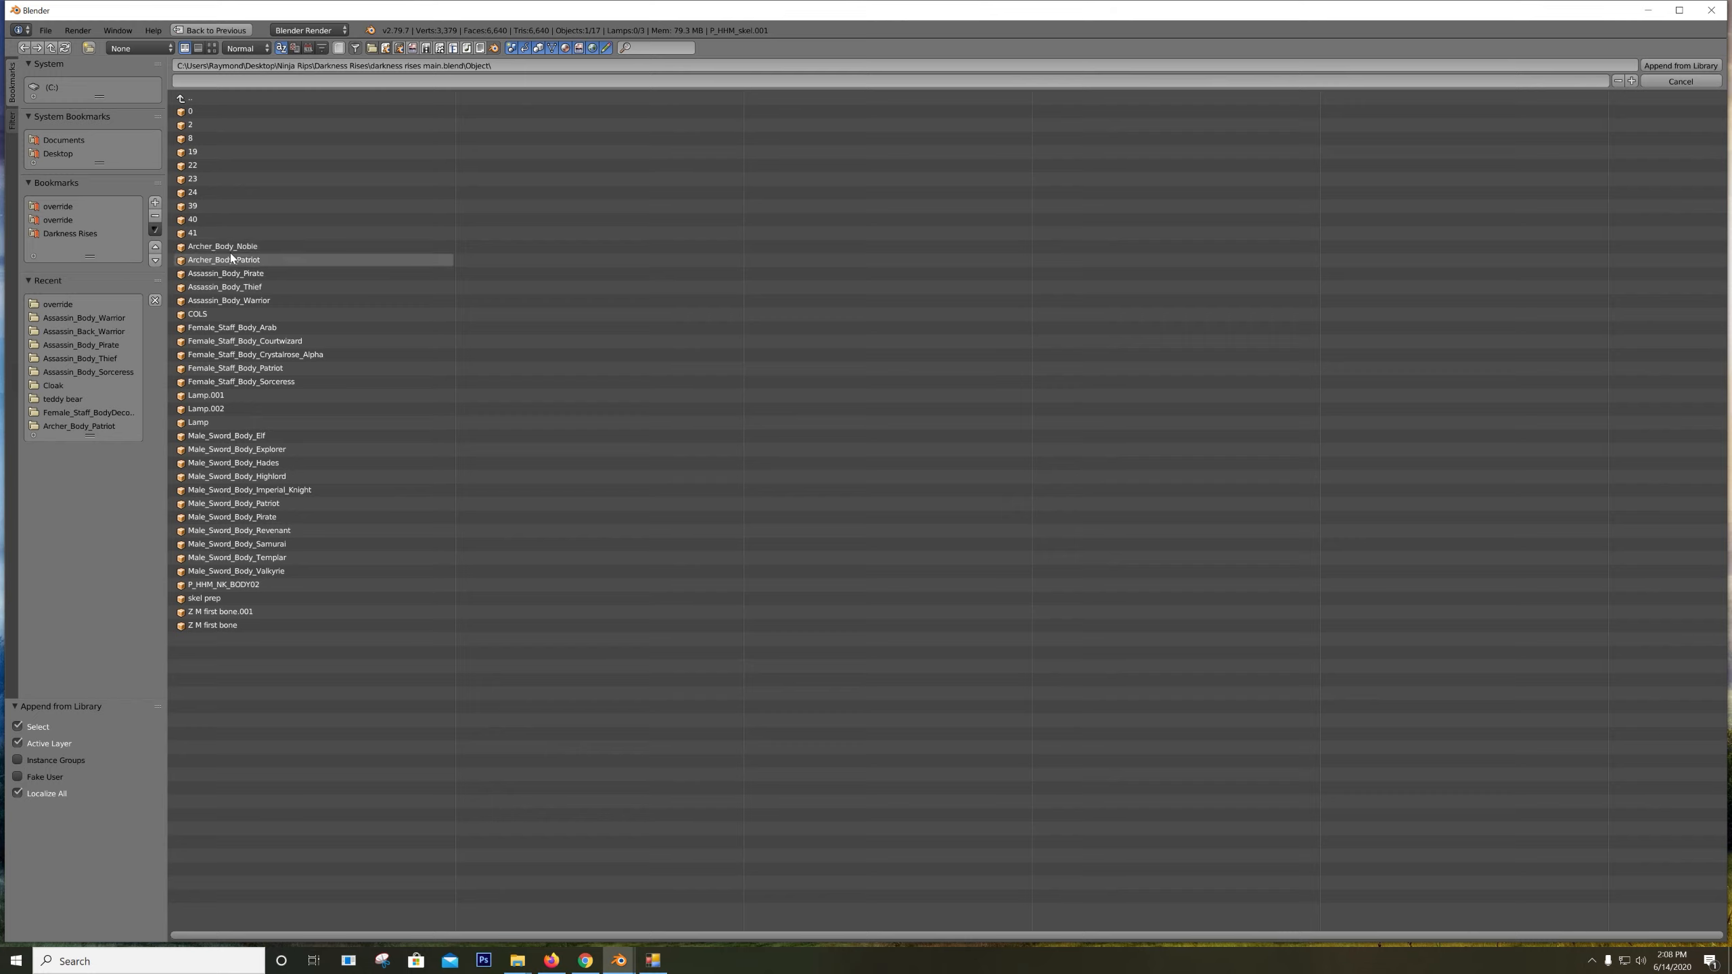
pyautogui.click(62, 234)
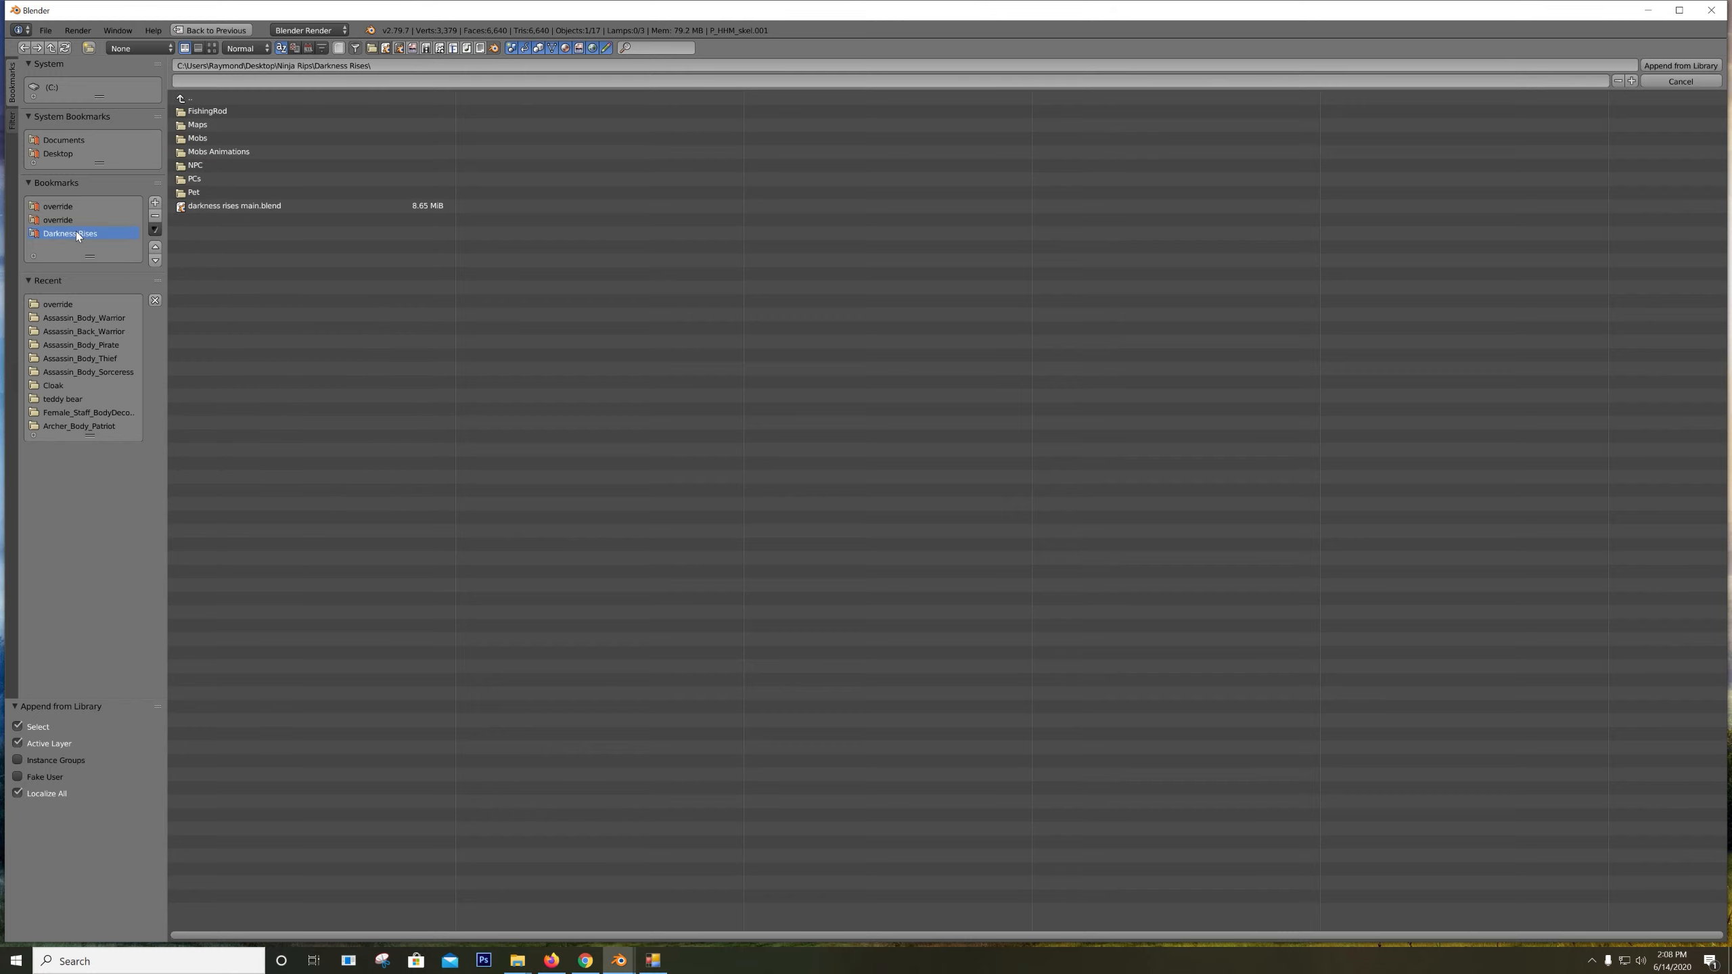
pyautogui.doubleClick(232, 207)
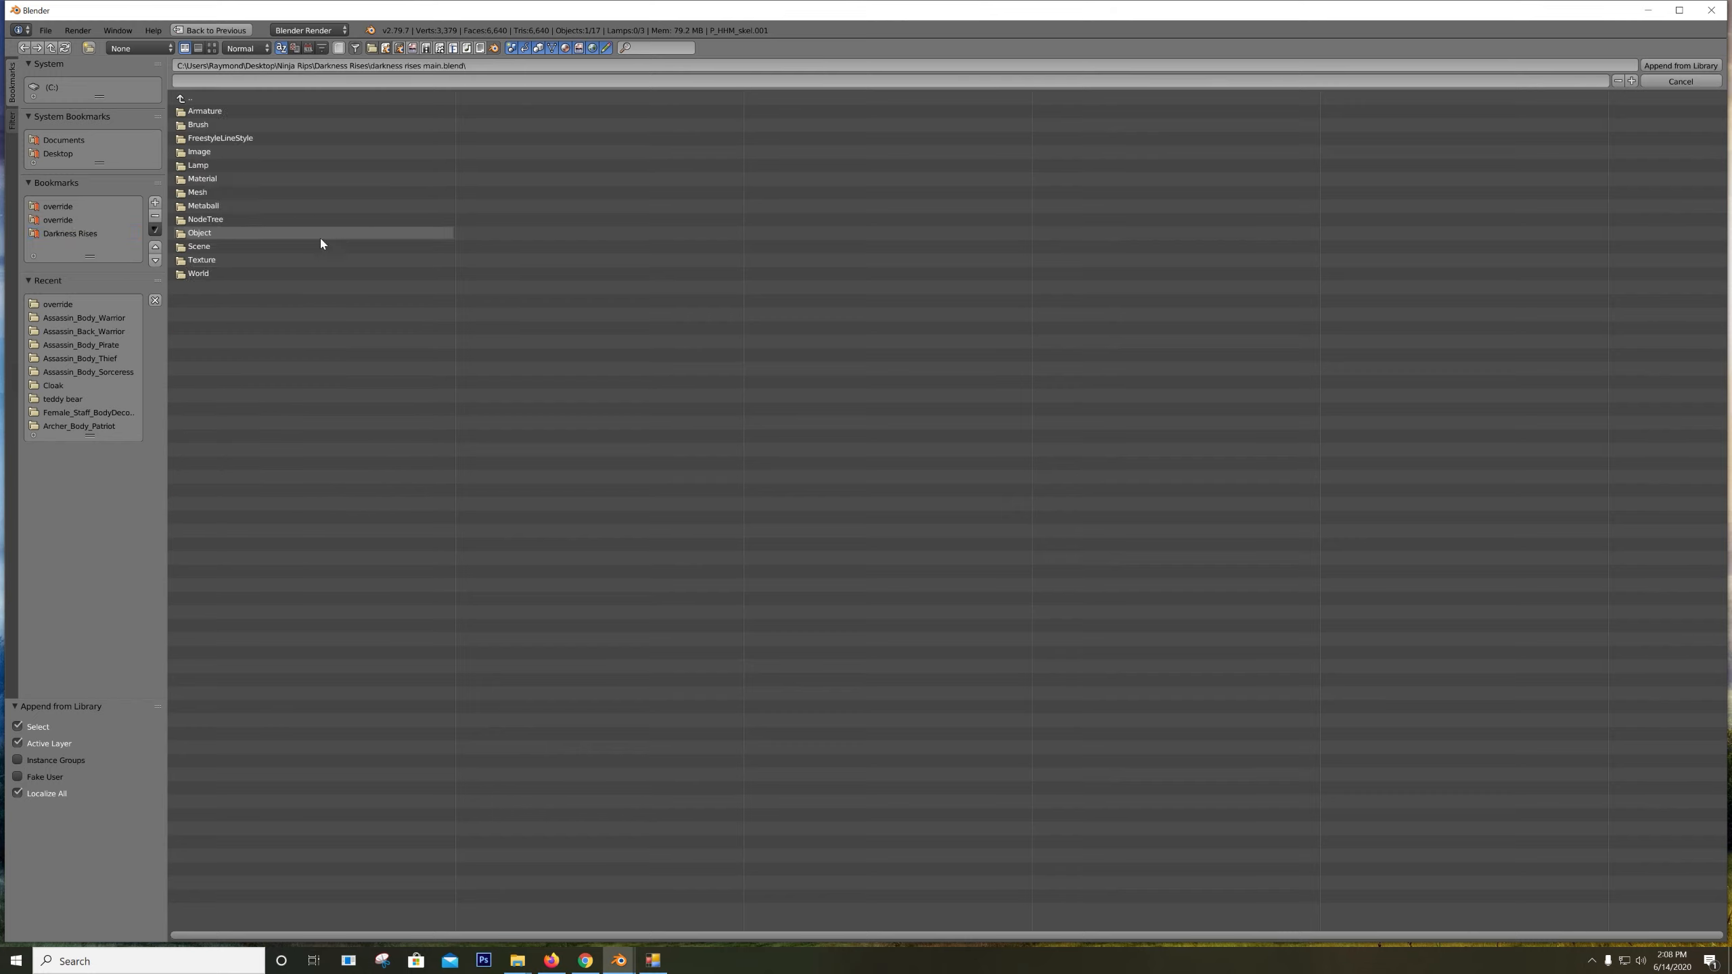
pyautogui.click(70, 233)
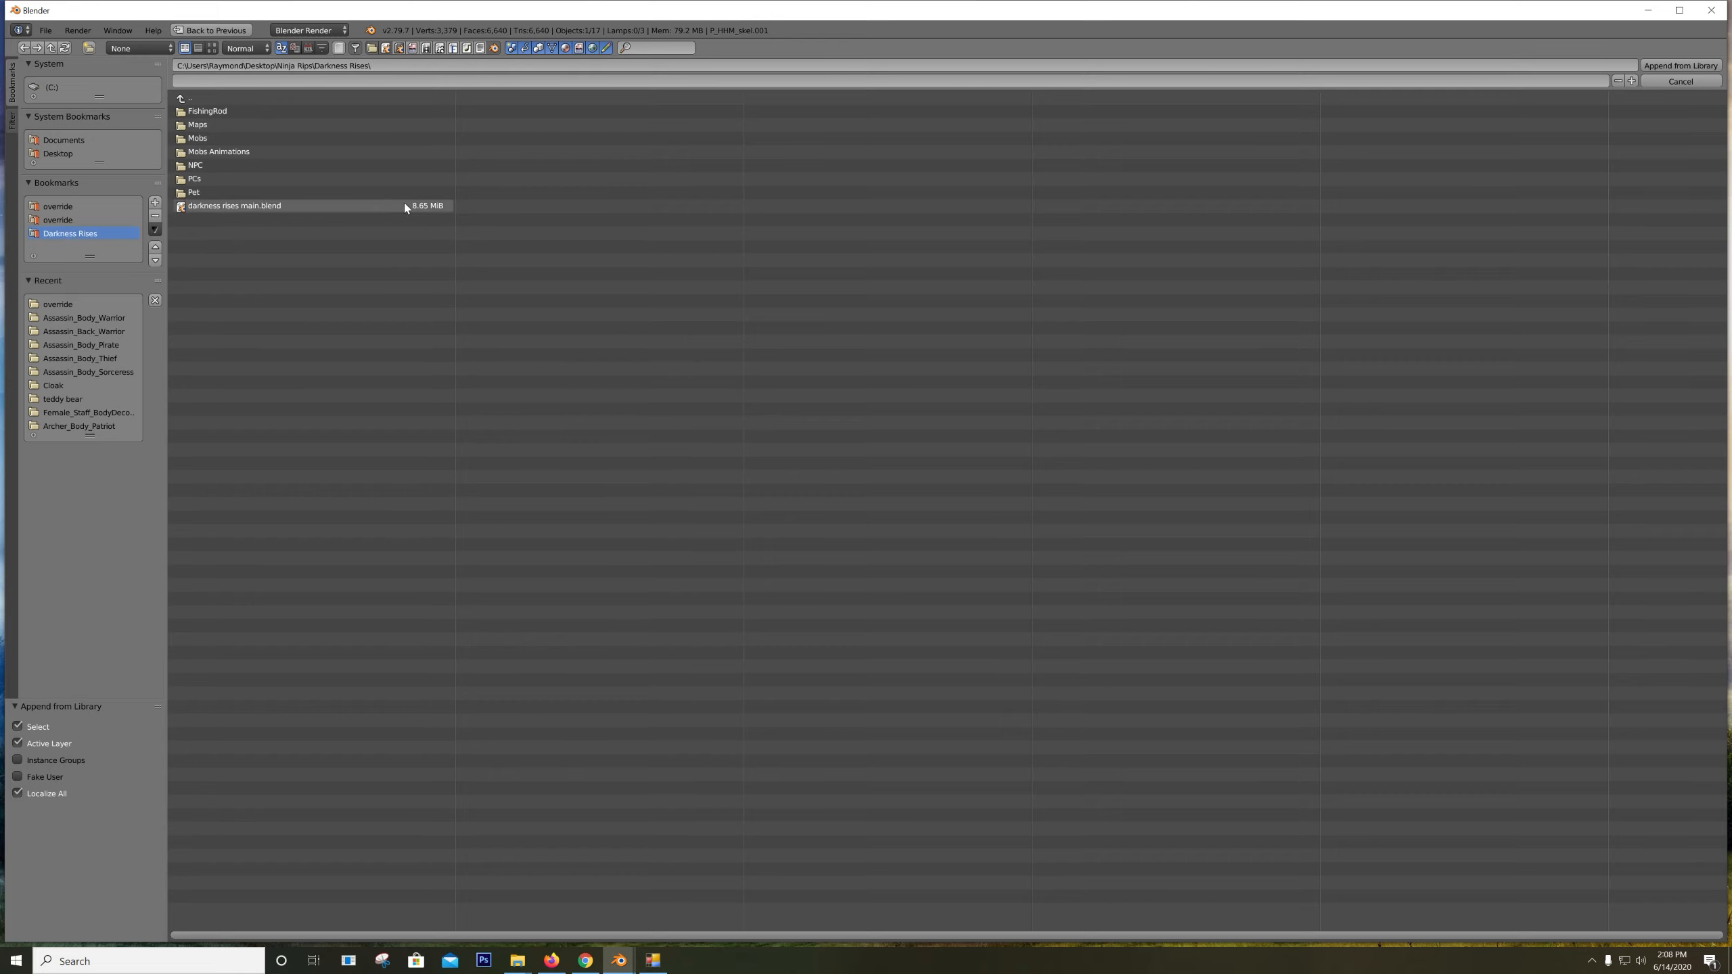
pyautogui.doubleClick(223, 205)
# Minimize the outfit file's window and append the Male_Sword_Body_Patriot object from the source file's Object category
pyautogui.moveTo(605, 944)
pyautogui.click(598, 915)
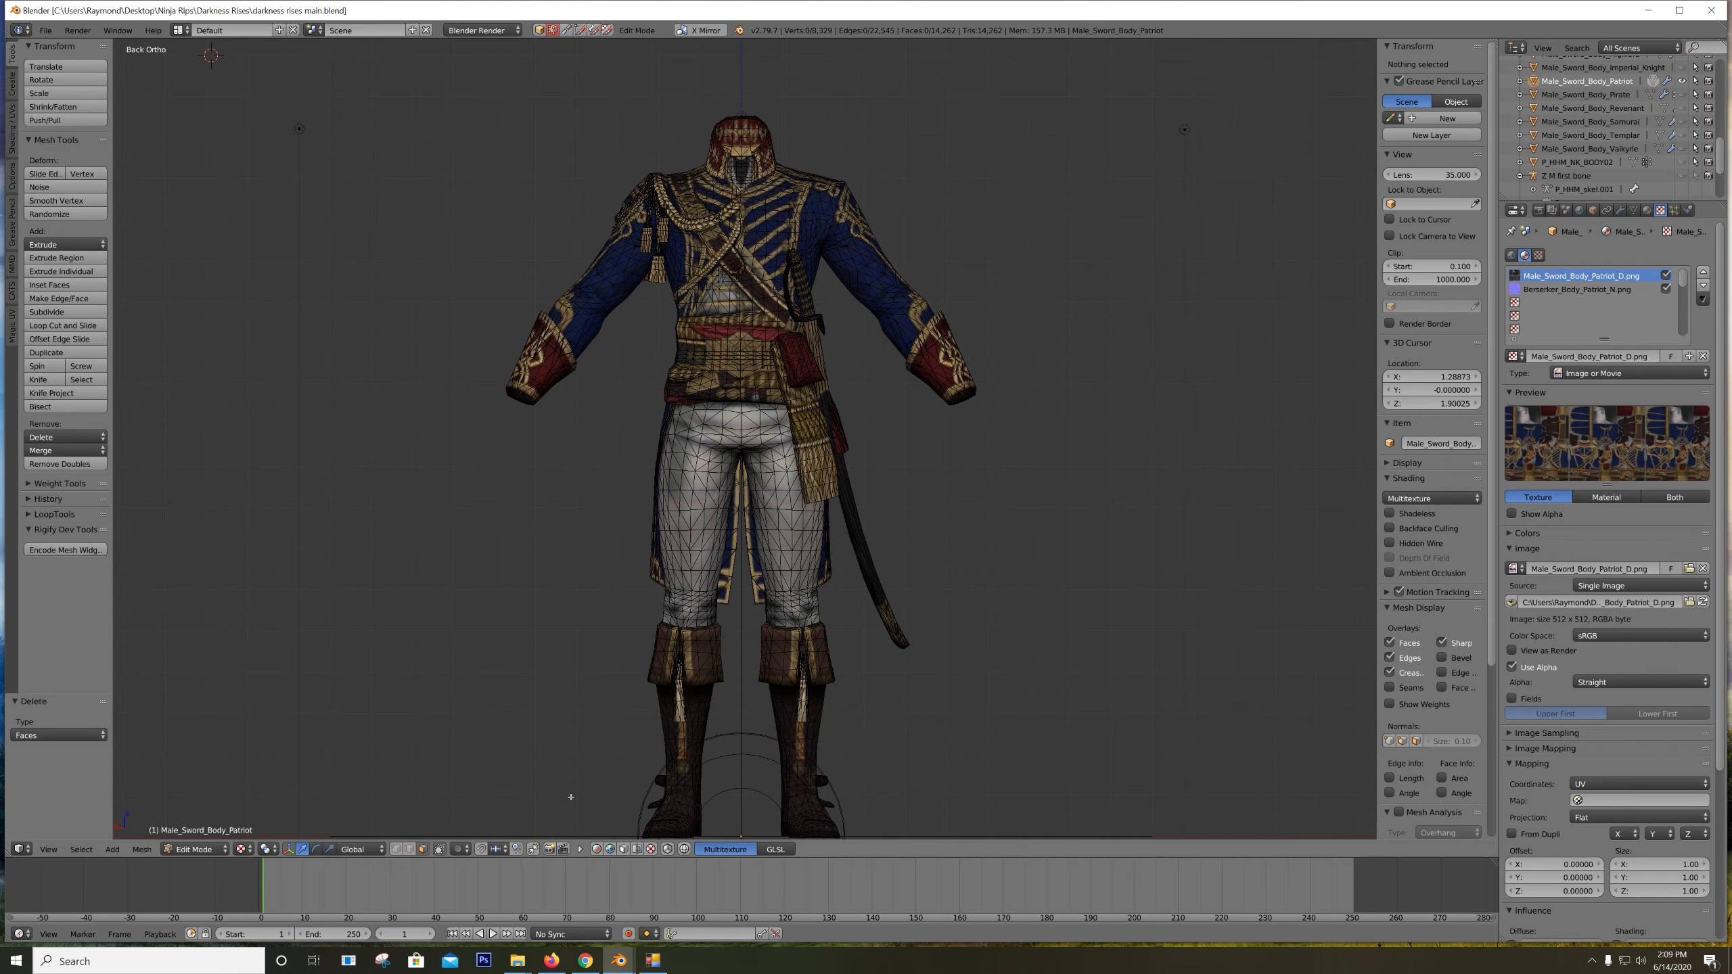
pyautogui.click(1648, 10)
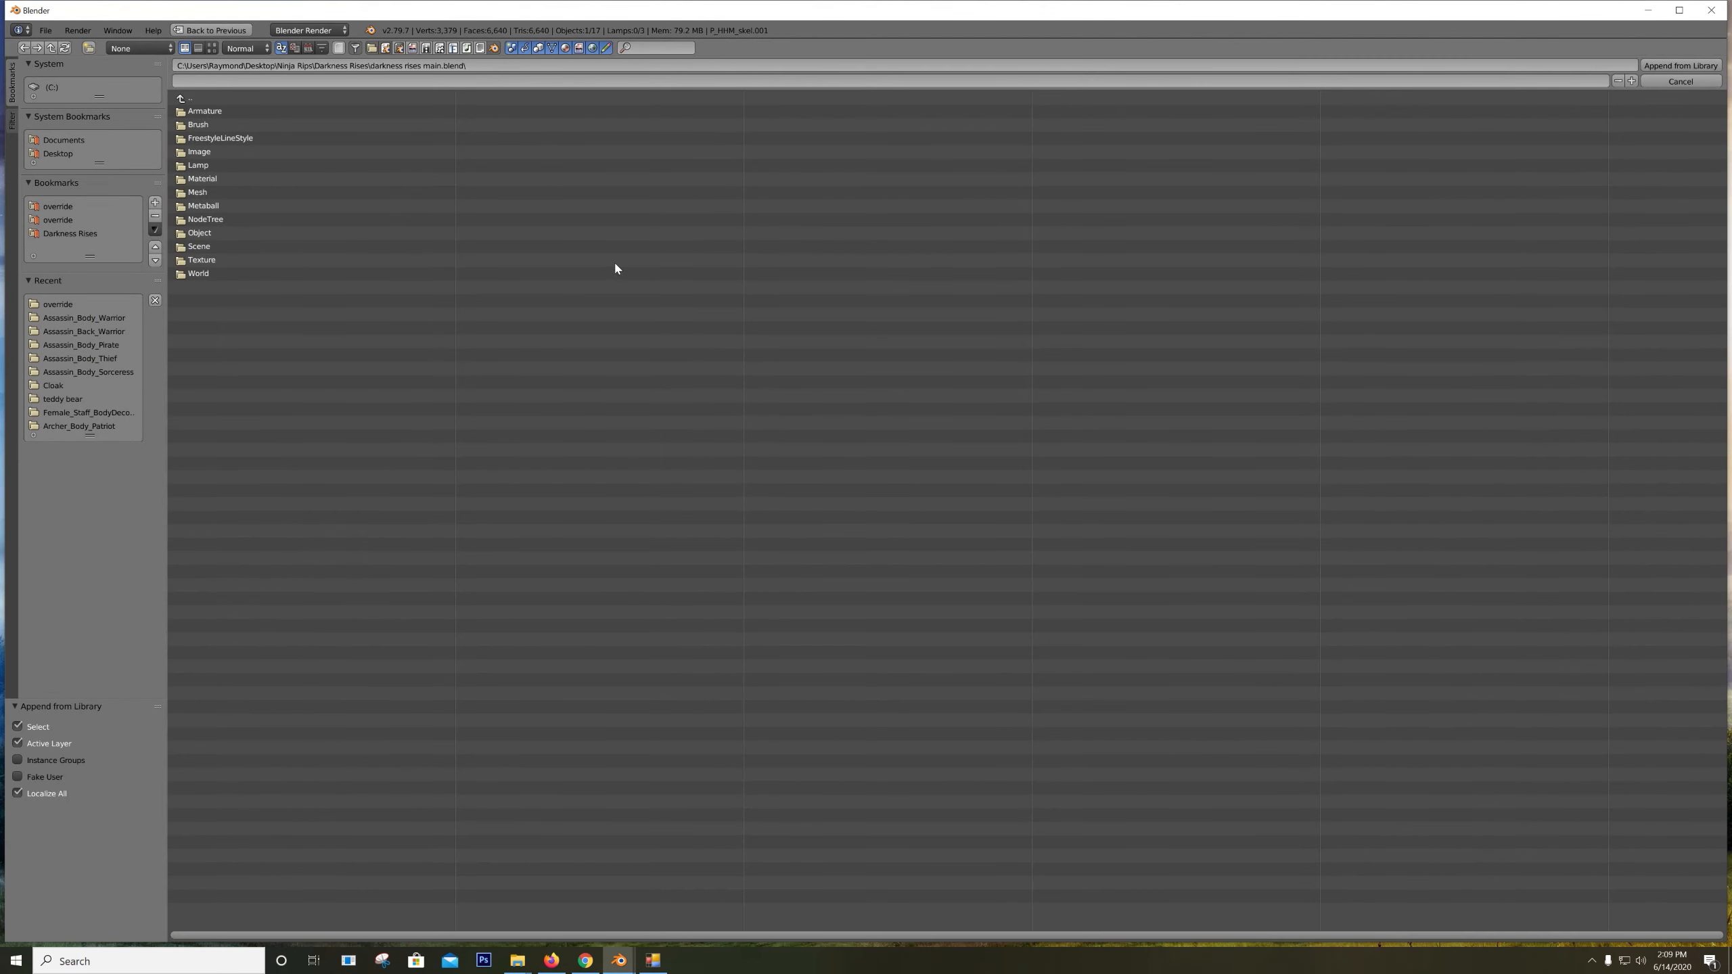
pyautogui.click(203, 233)
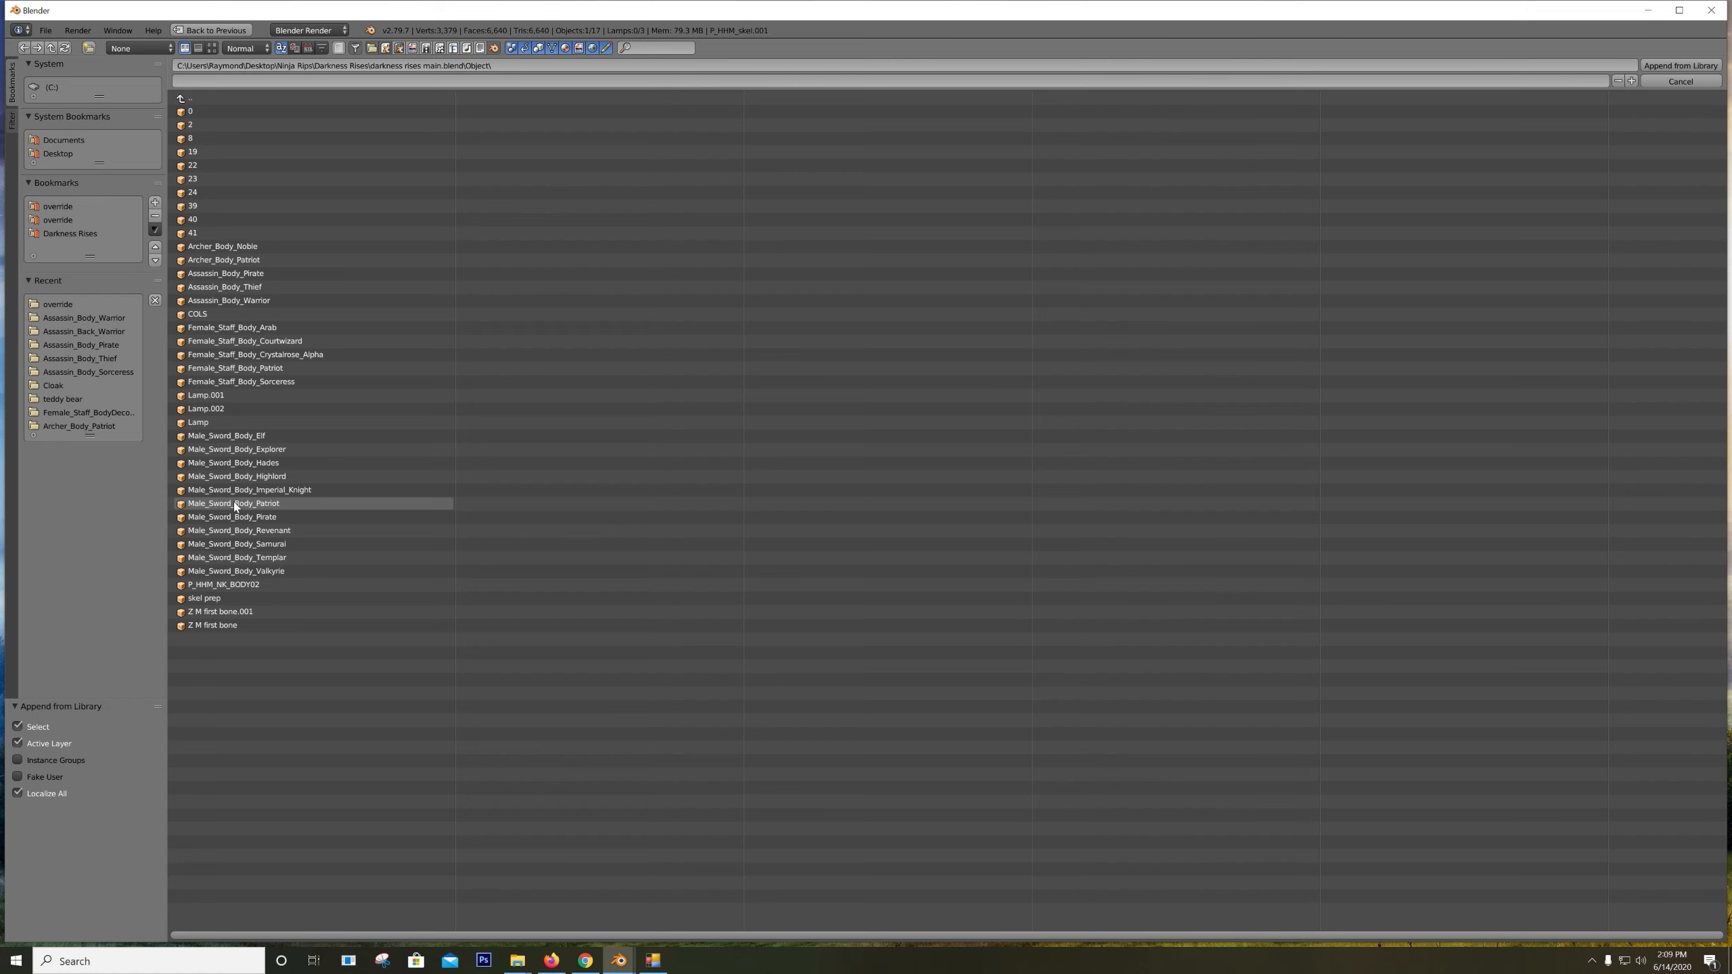
pyautogui.doubleClick(261, 503)
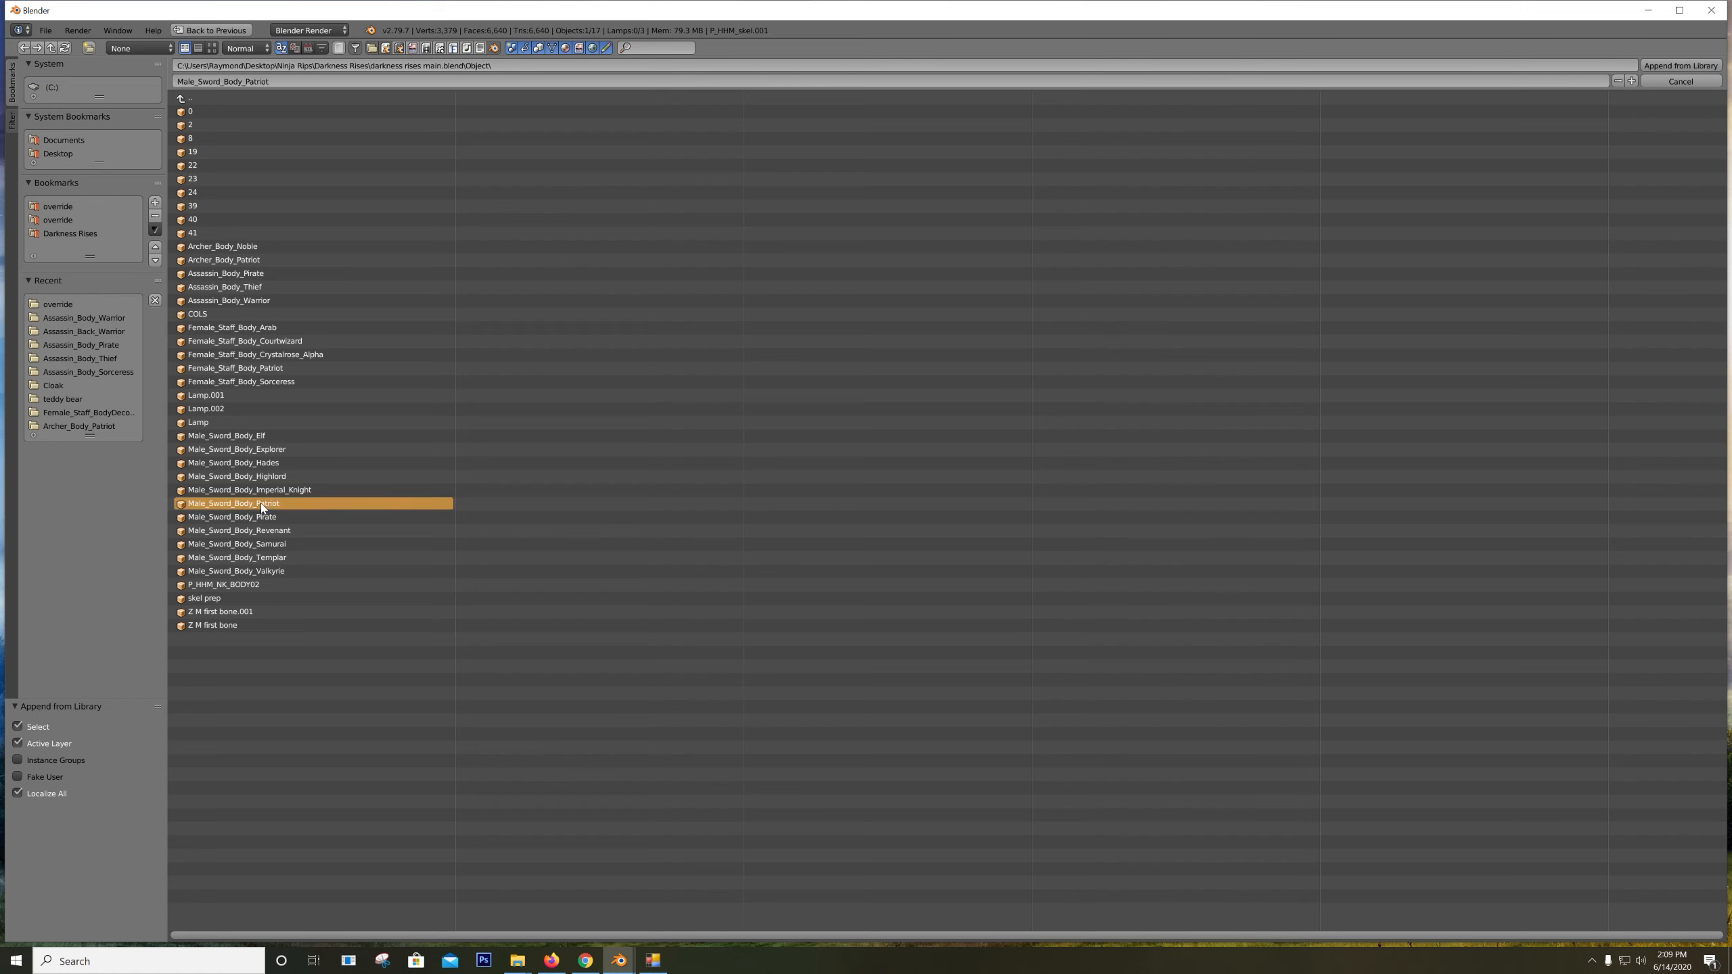
# Select the appended Male_Sword_Body_Patriot outfit and scale it uniformly by 1.06 to approach the body's size
pyautogui.scroll(3, 883, 410)
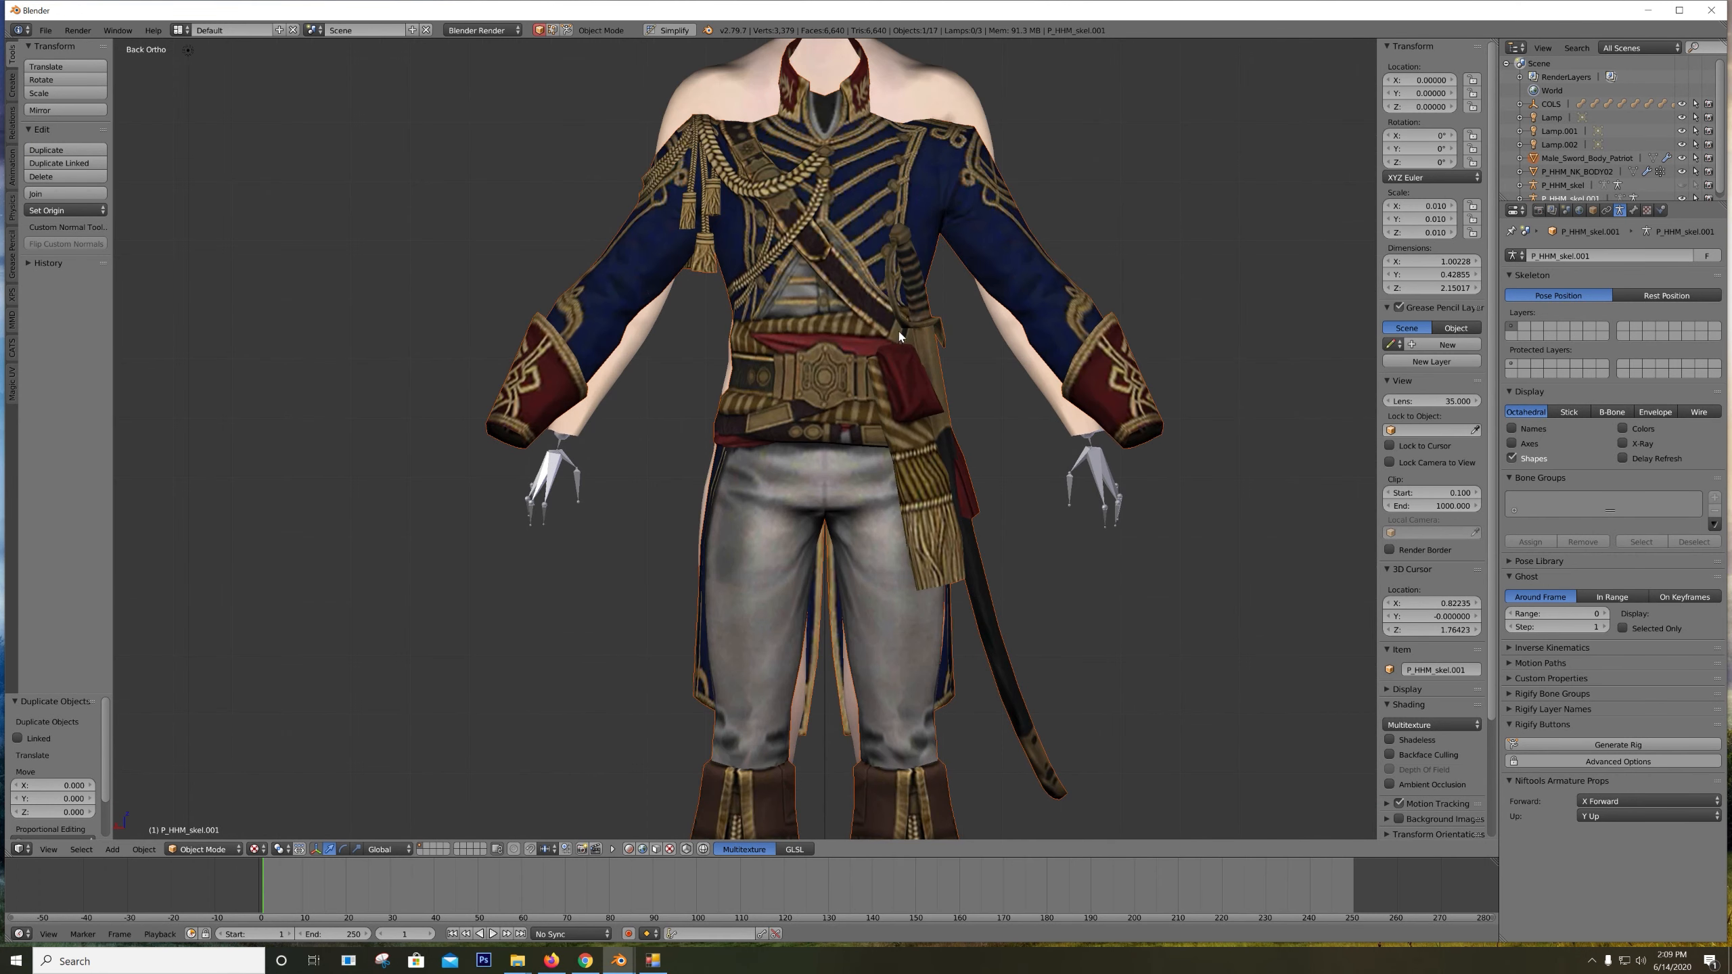
pyautogui.scroll(-2, 863, 253)
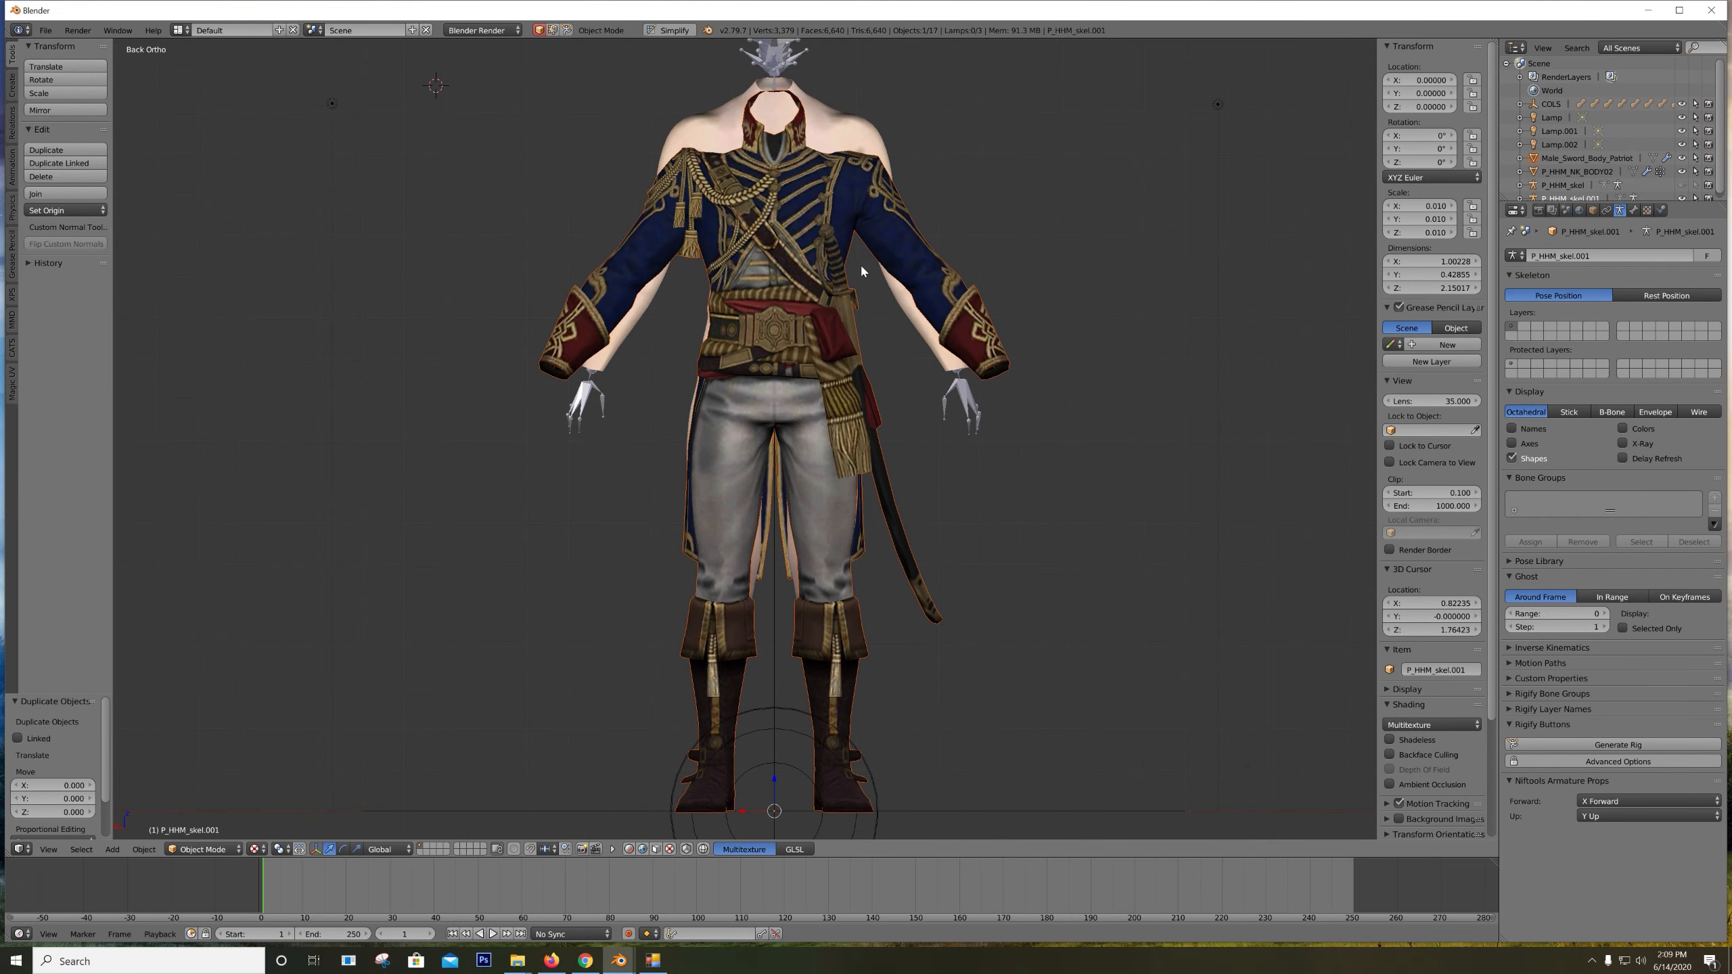
pyautogui.keyDown('shift'); pyautogui.moveTo(834, 218); pyautogui.dragTo(832, 290, button='middle'); pyautogui.keyUp('shift')
pyautogui.rightClick(953, 369)
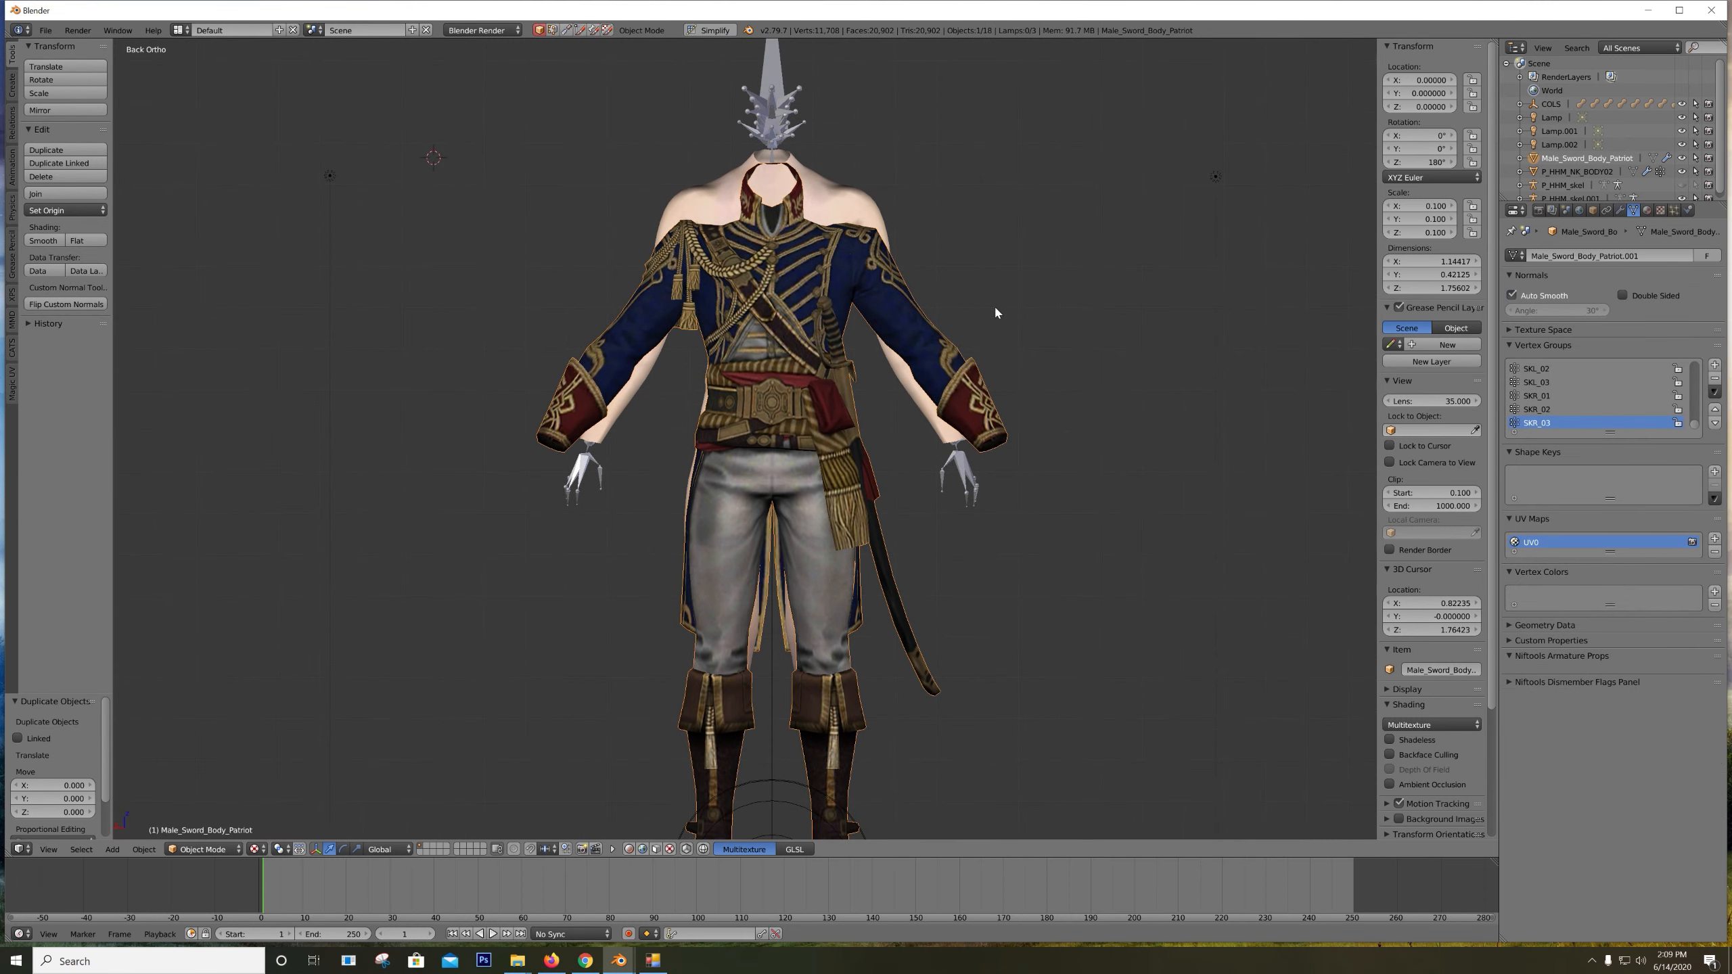
pyautogui.press('s')
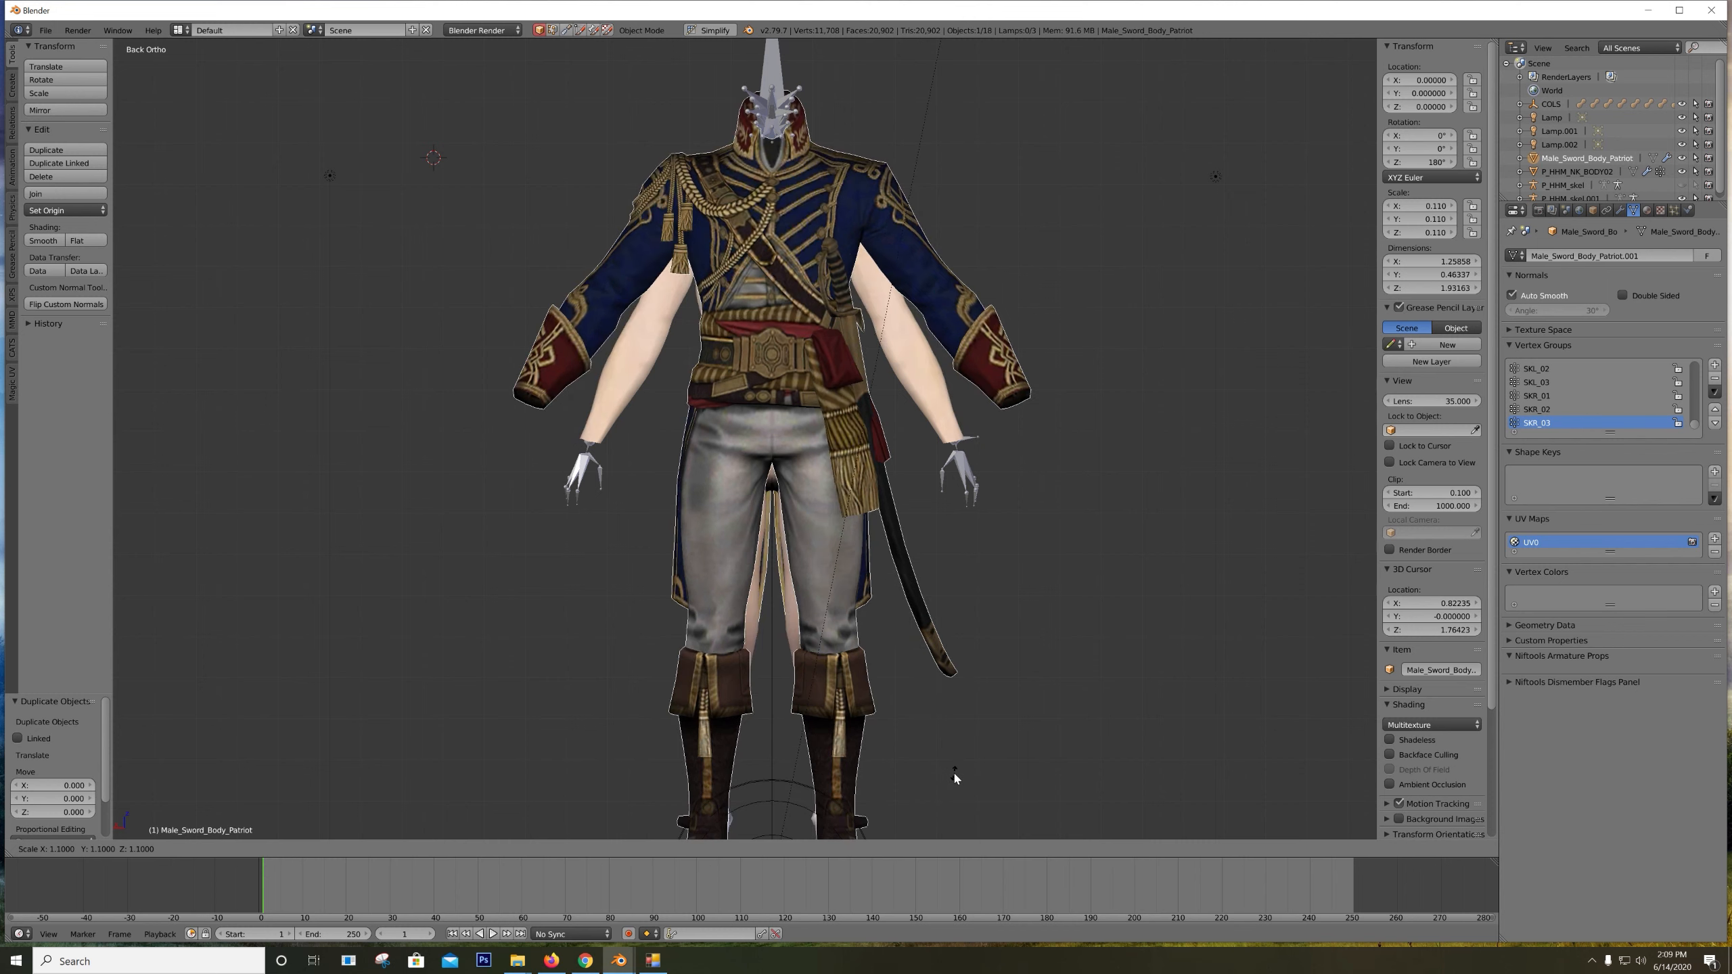
pyautogui.press('Escape')
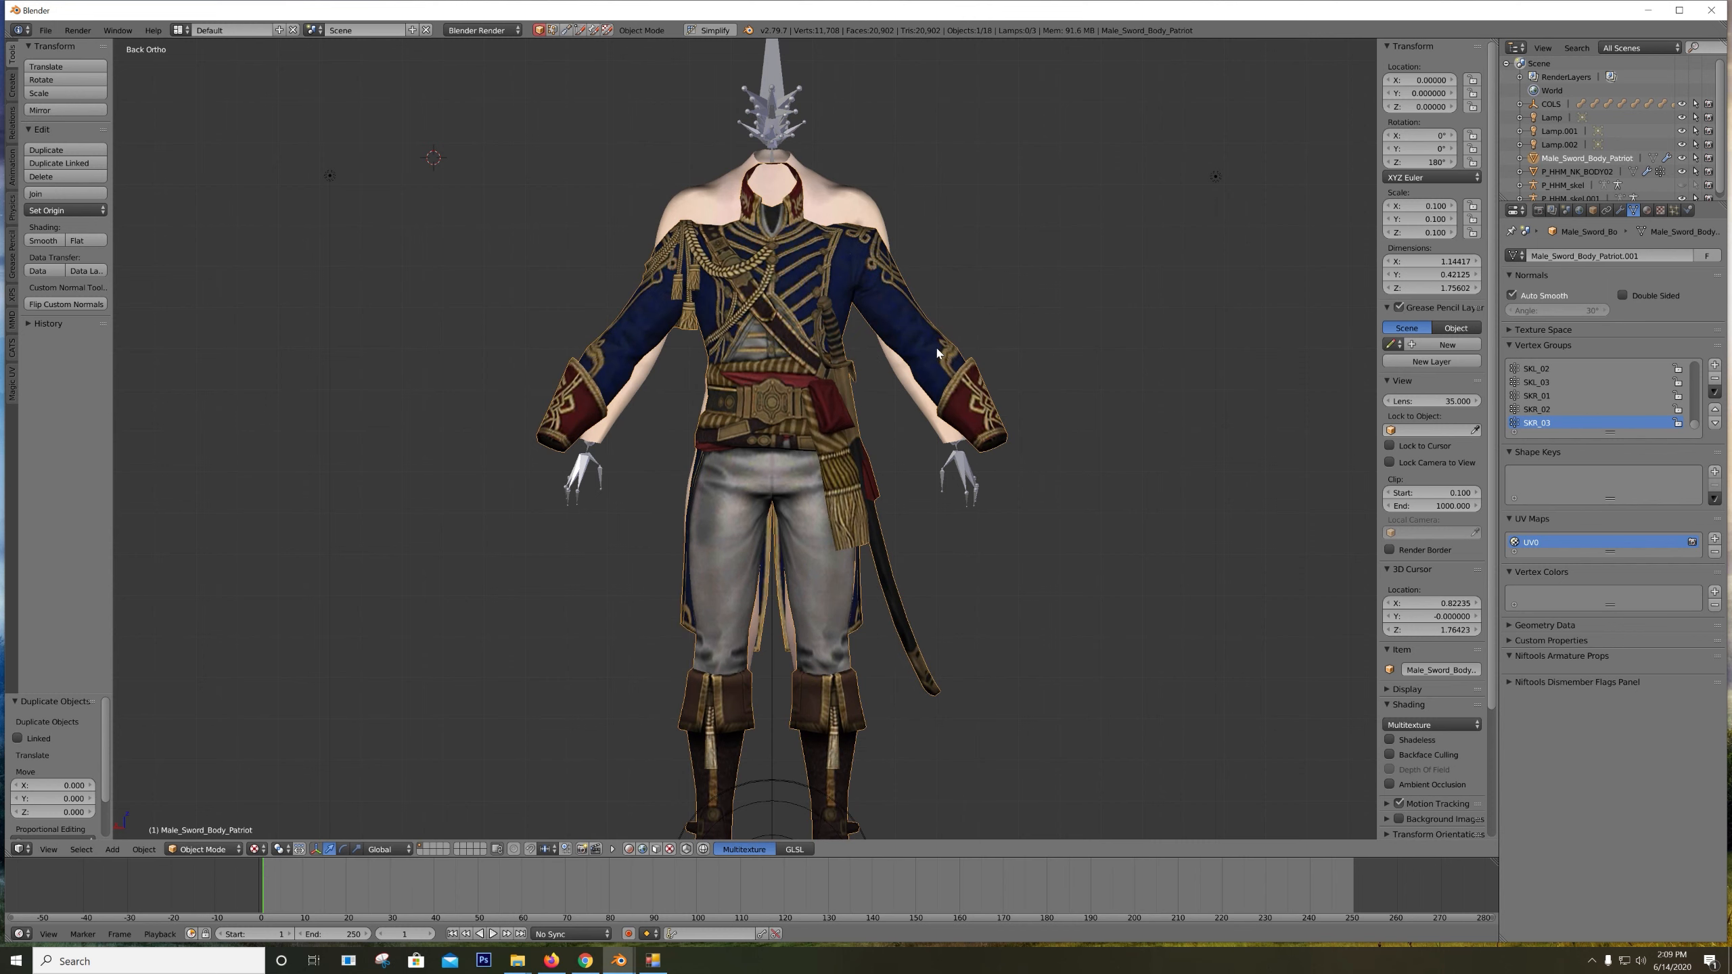
pyautogui.press('s')
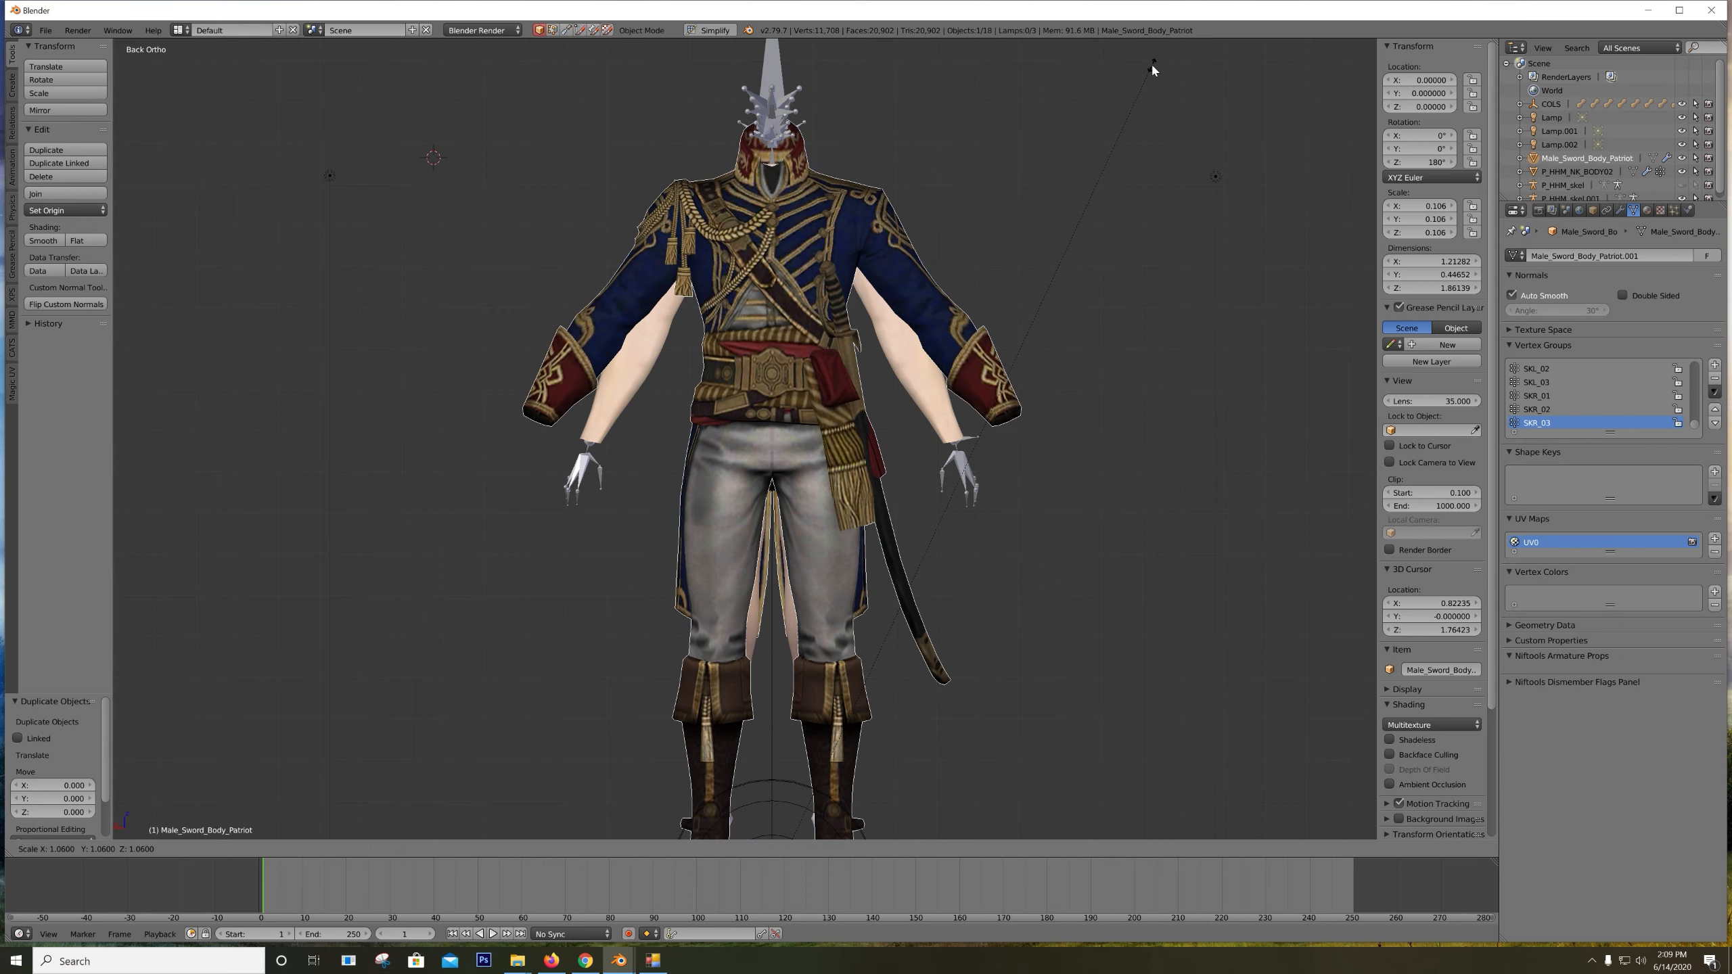
pyautogui.click(1151, 62)
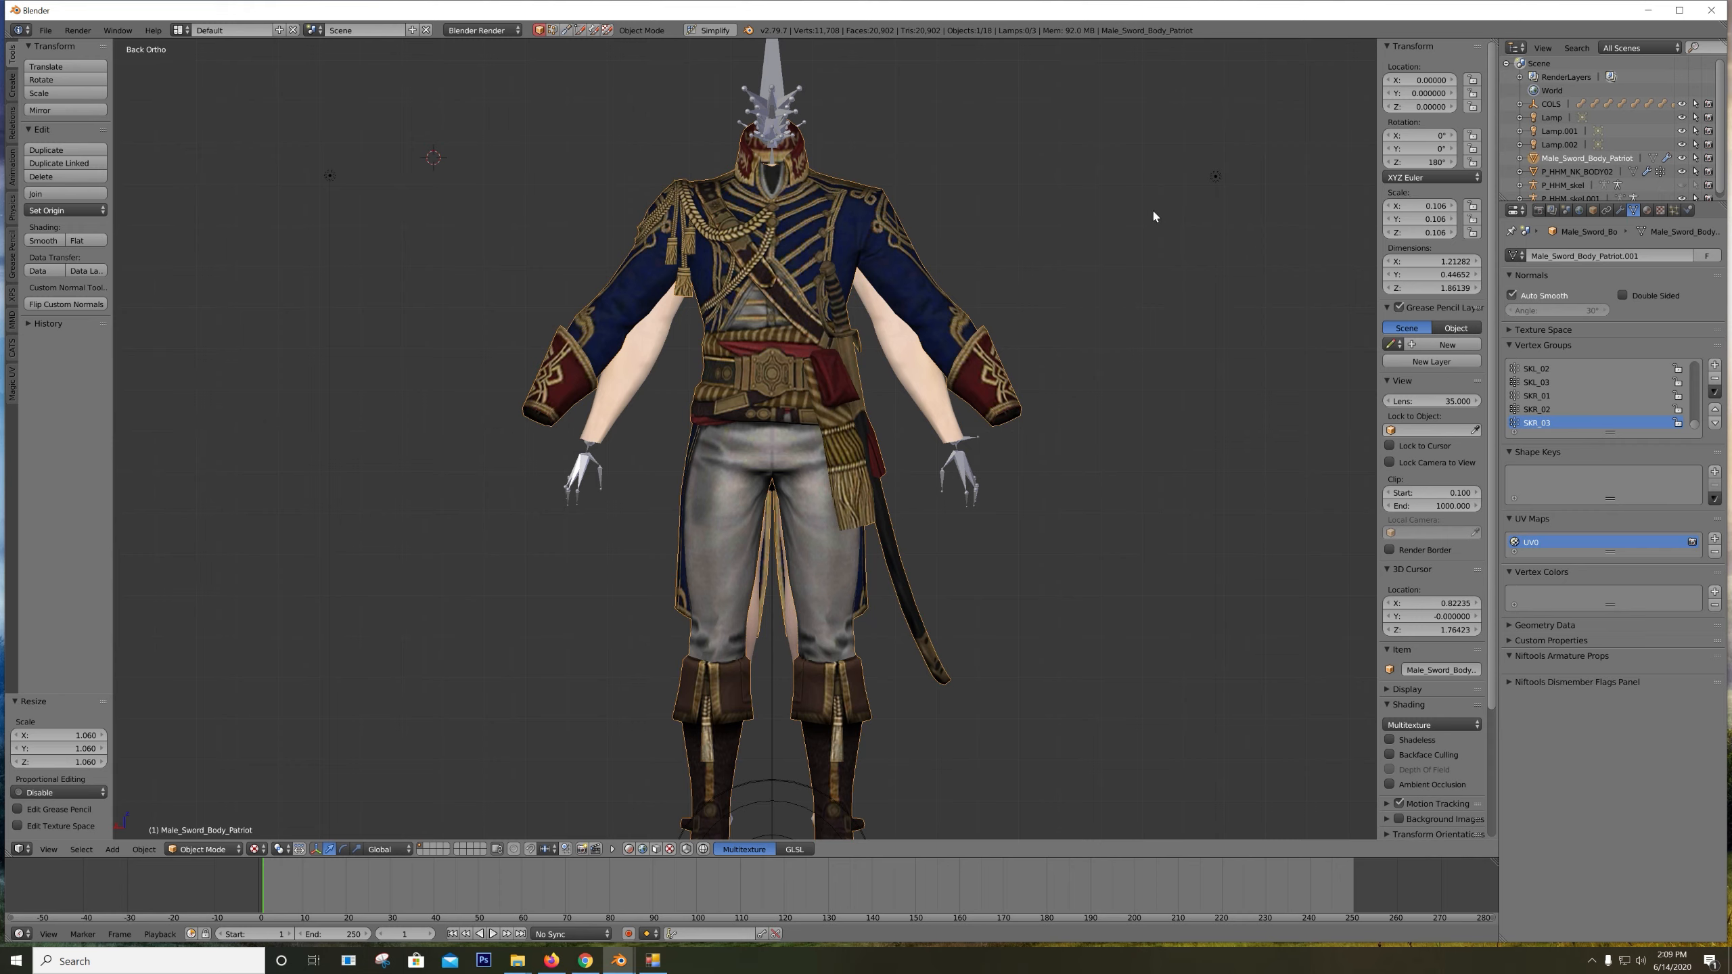
# Move the outfit about -0.07 along the Y axis in the side view so it overlaps the body
pyautogui.press('KP_3')
pyautogui.keyDown('shift'); pyautogui.moveTo(946, 307); pyautogui.dragTo(868, 314, button='middle'); pyautogui.keyUp('shift')
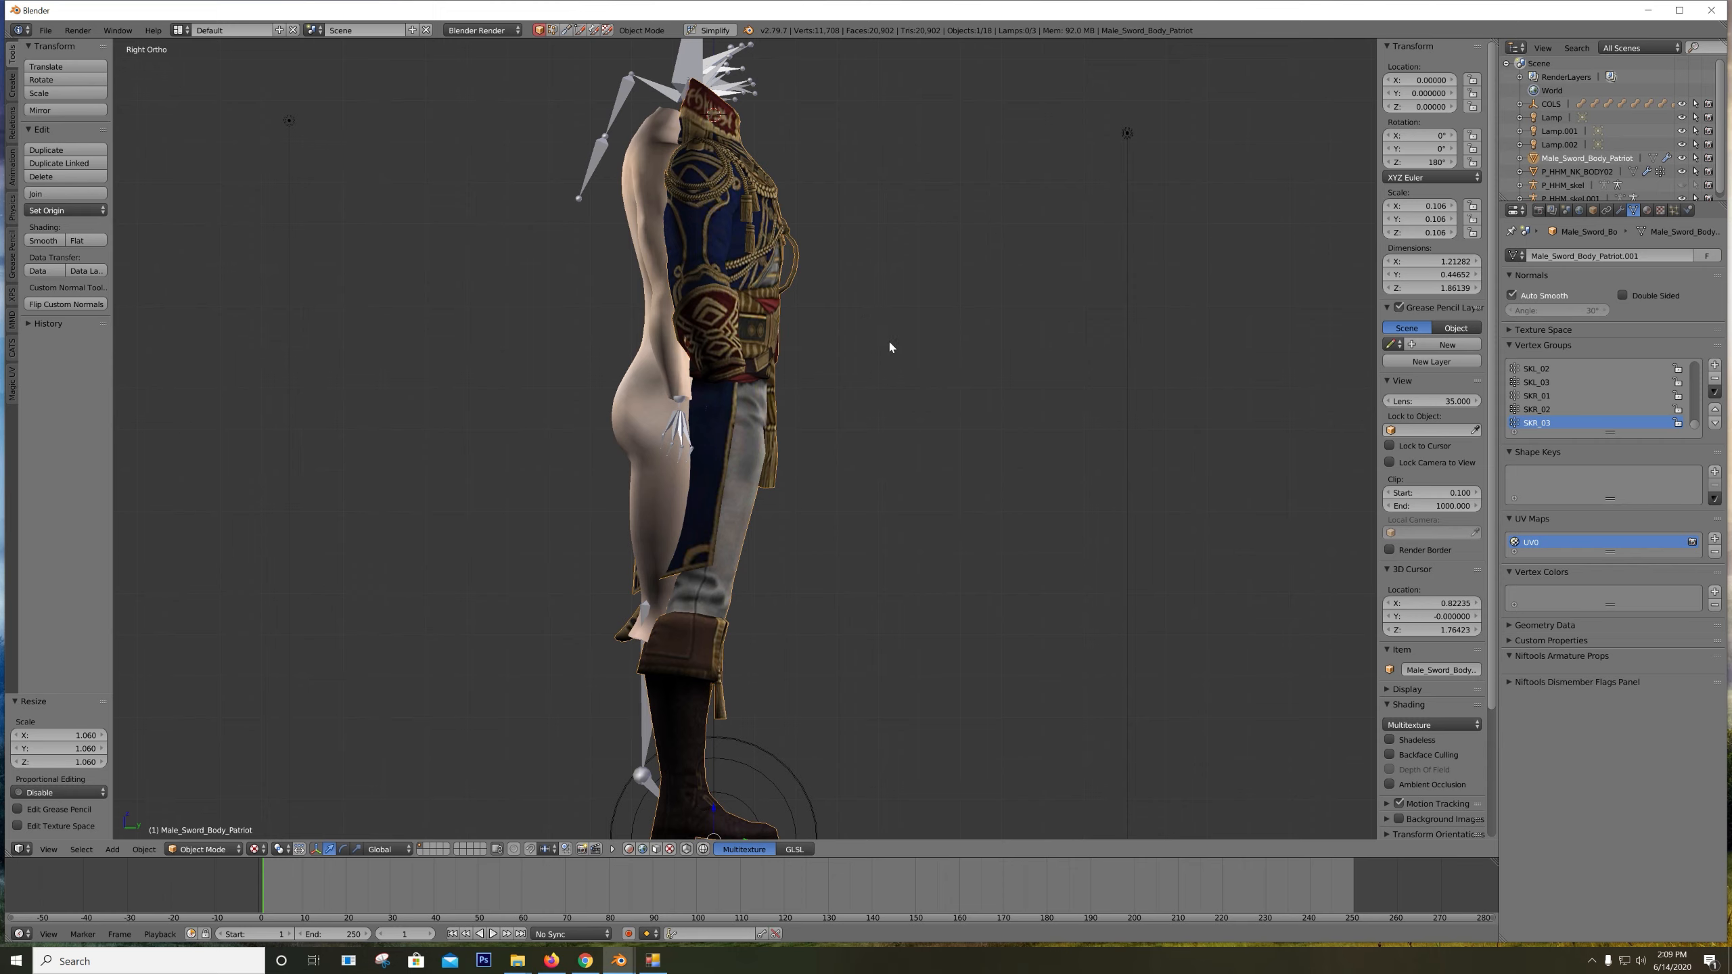
pyautogui.press('g')
pyautogui.press('y')
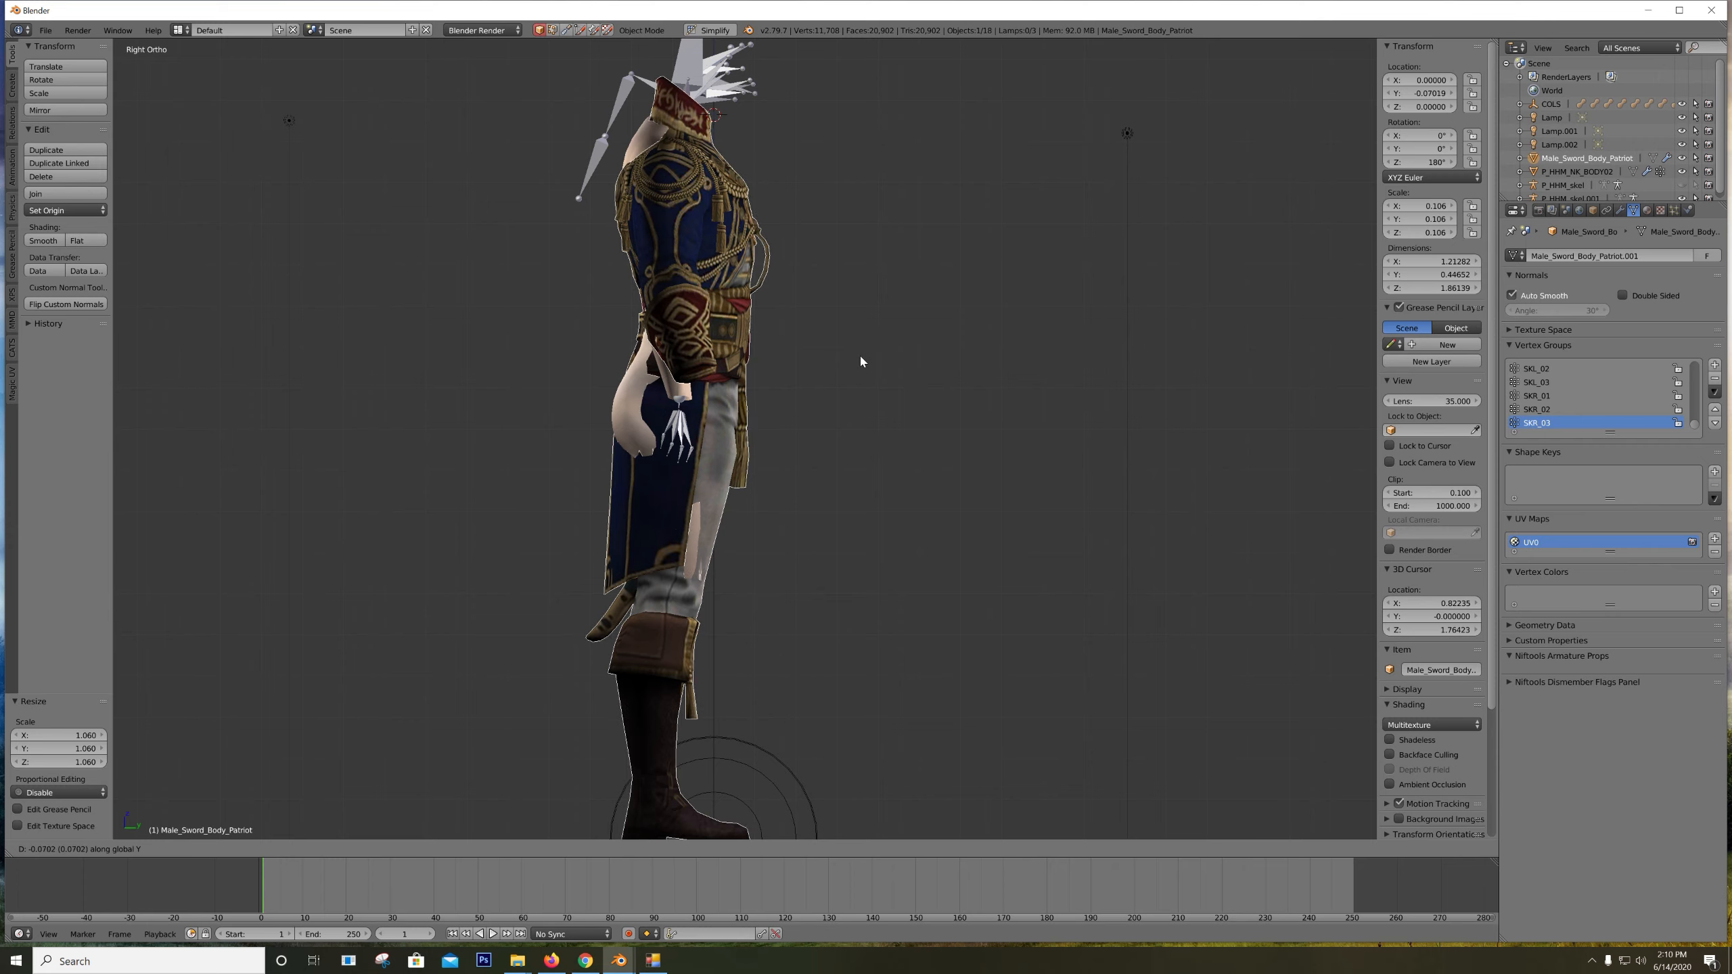
pyautogui.click(861, 363)
# Rotate the outfit about -0.95° in the side view and shift it about 0.011 along the Y axis
pyautogui.press('r')
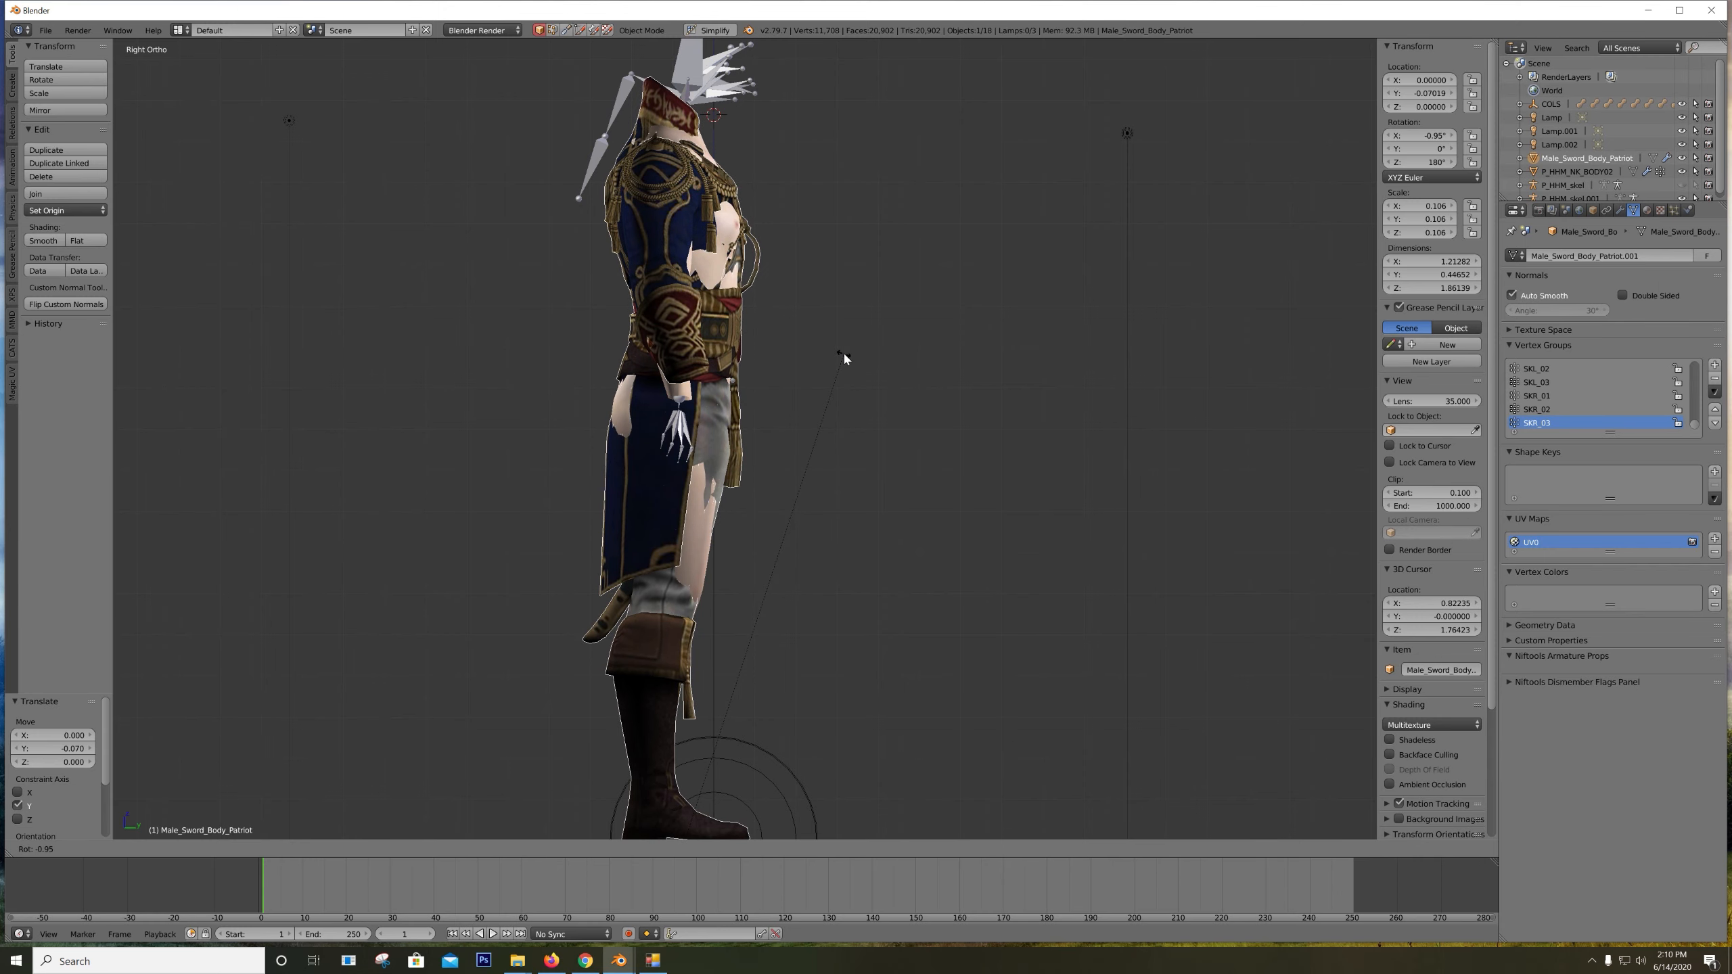
pyautogui.click(844, 352)
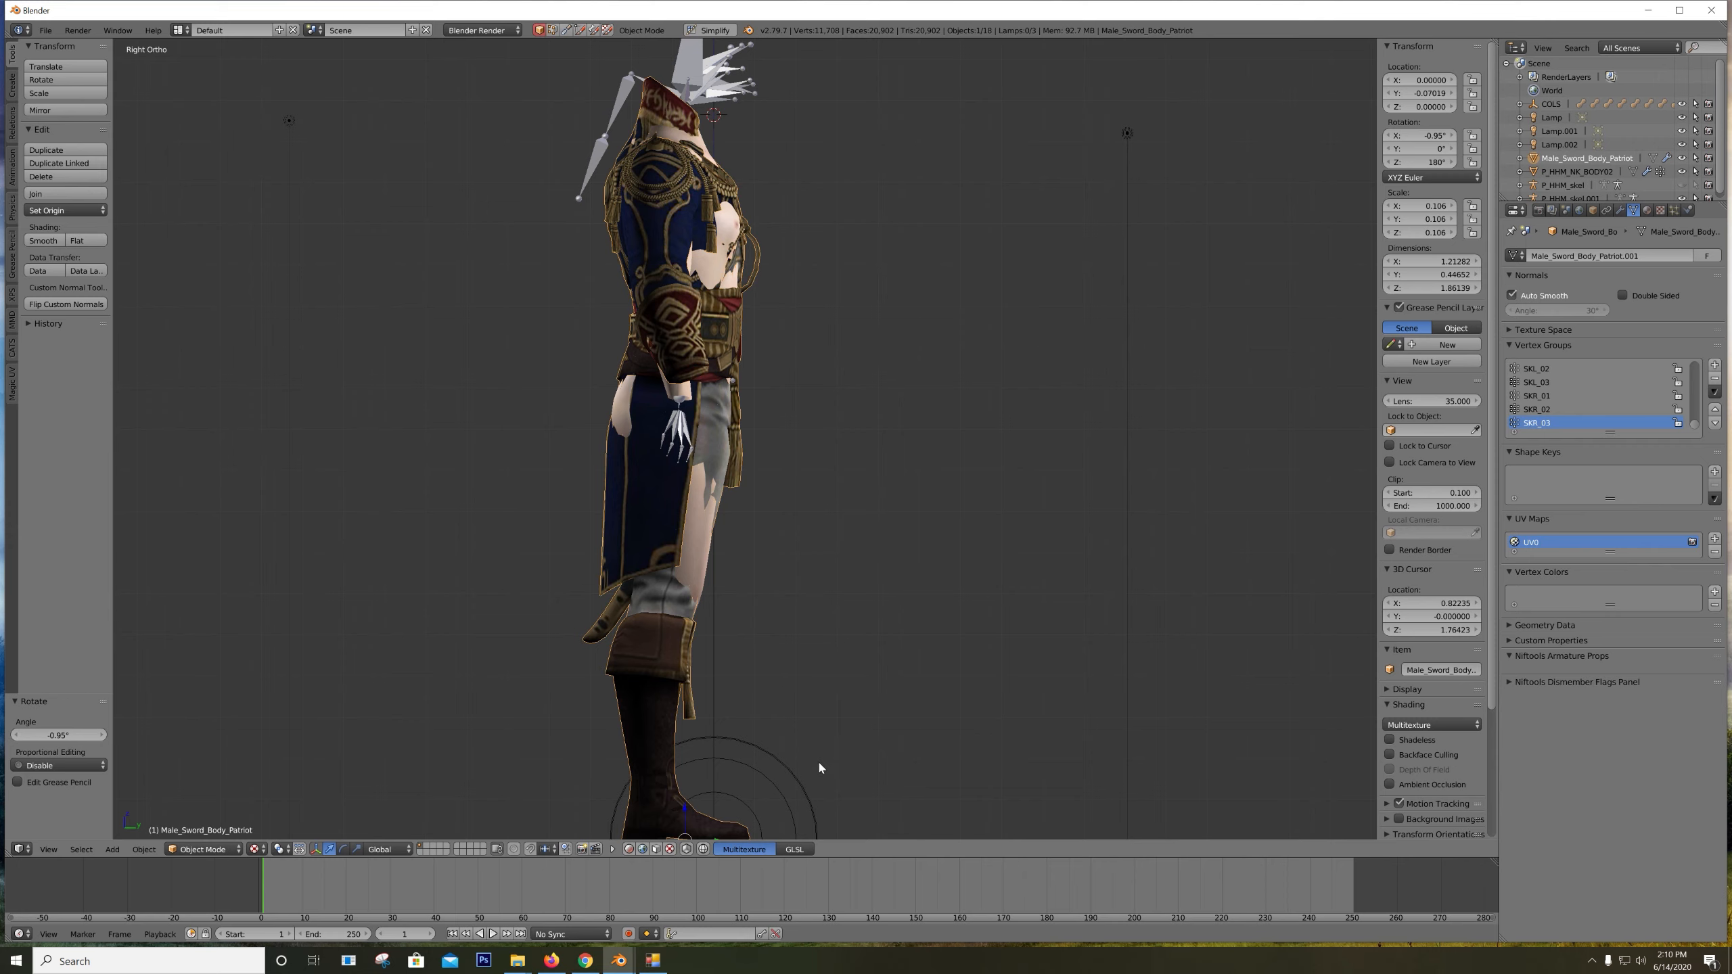
pyautogui.scroll(-2, 820, 579)
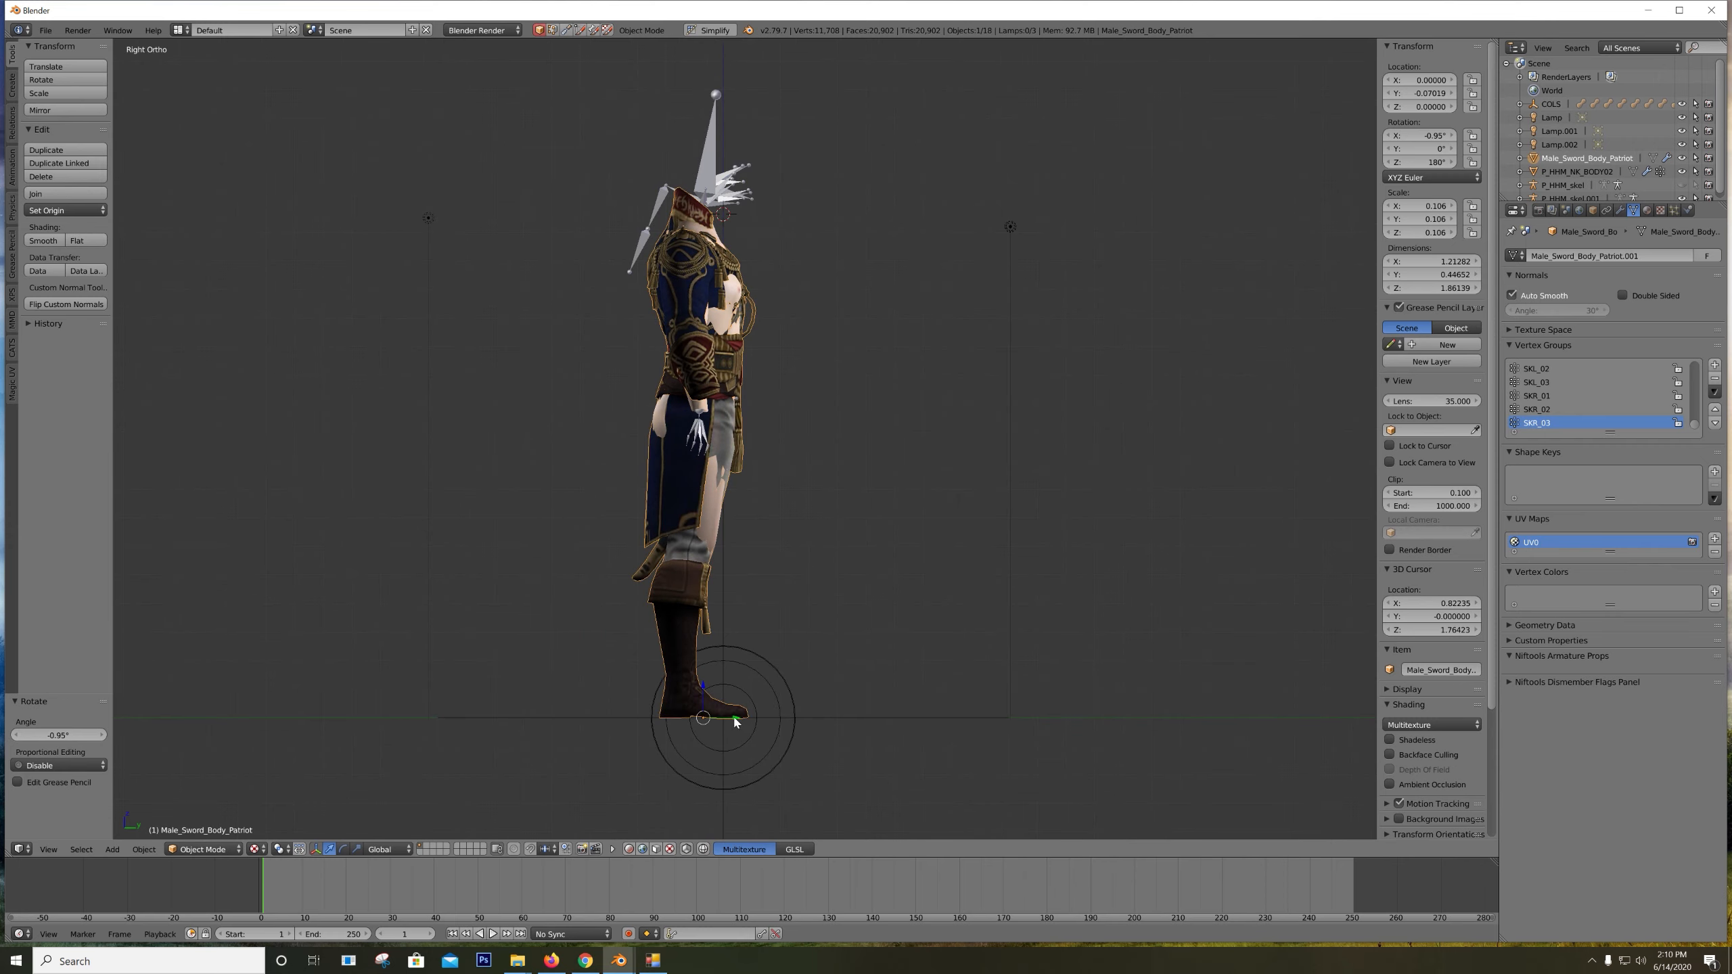
pyautogui.moveTo(735, 717); pyautogui.dragTo(739, 719)
pyautogui.scroll(2, 758, 519)
# Examine how the outfit fits over the P_HHM_NK_BODY02 body in the back view, especially at the arms and shoulders
pyautogui.moveTo(867, 321); pyautogui.dragTo(710, 590, button='middle')
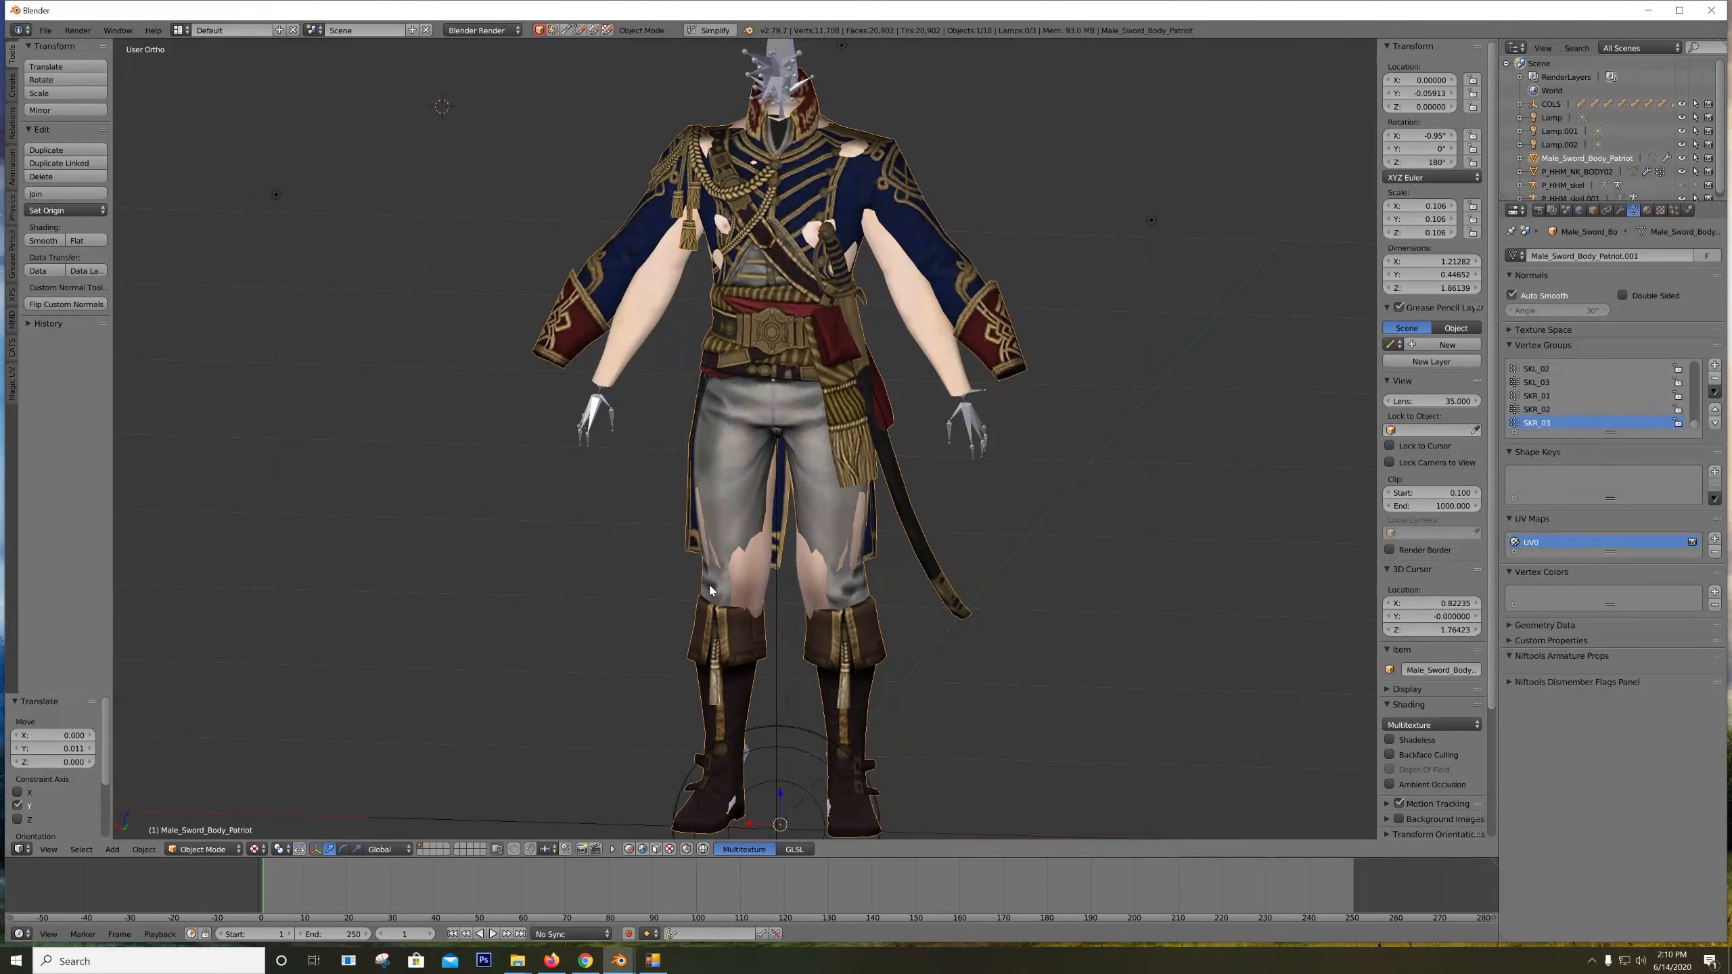
pyautogui.press('ctrl+KP_1')
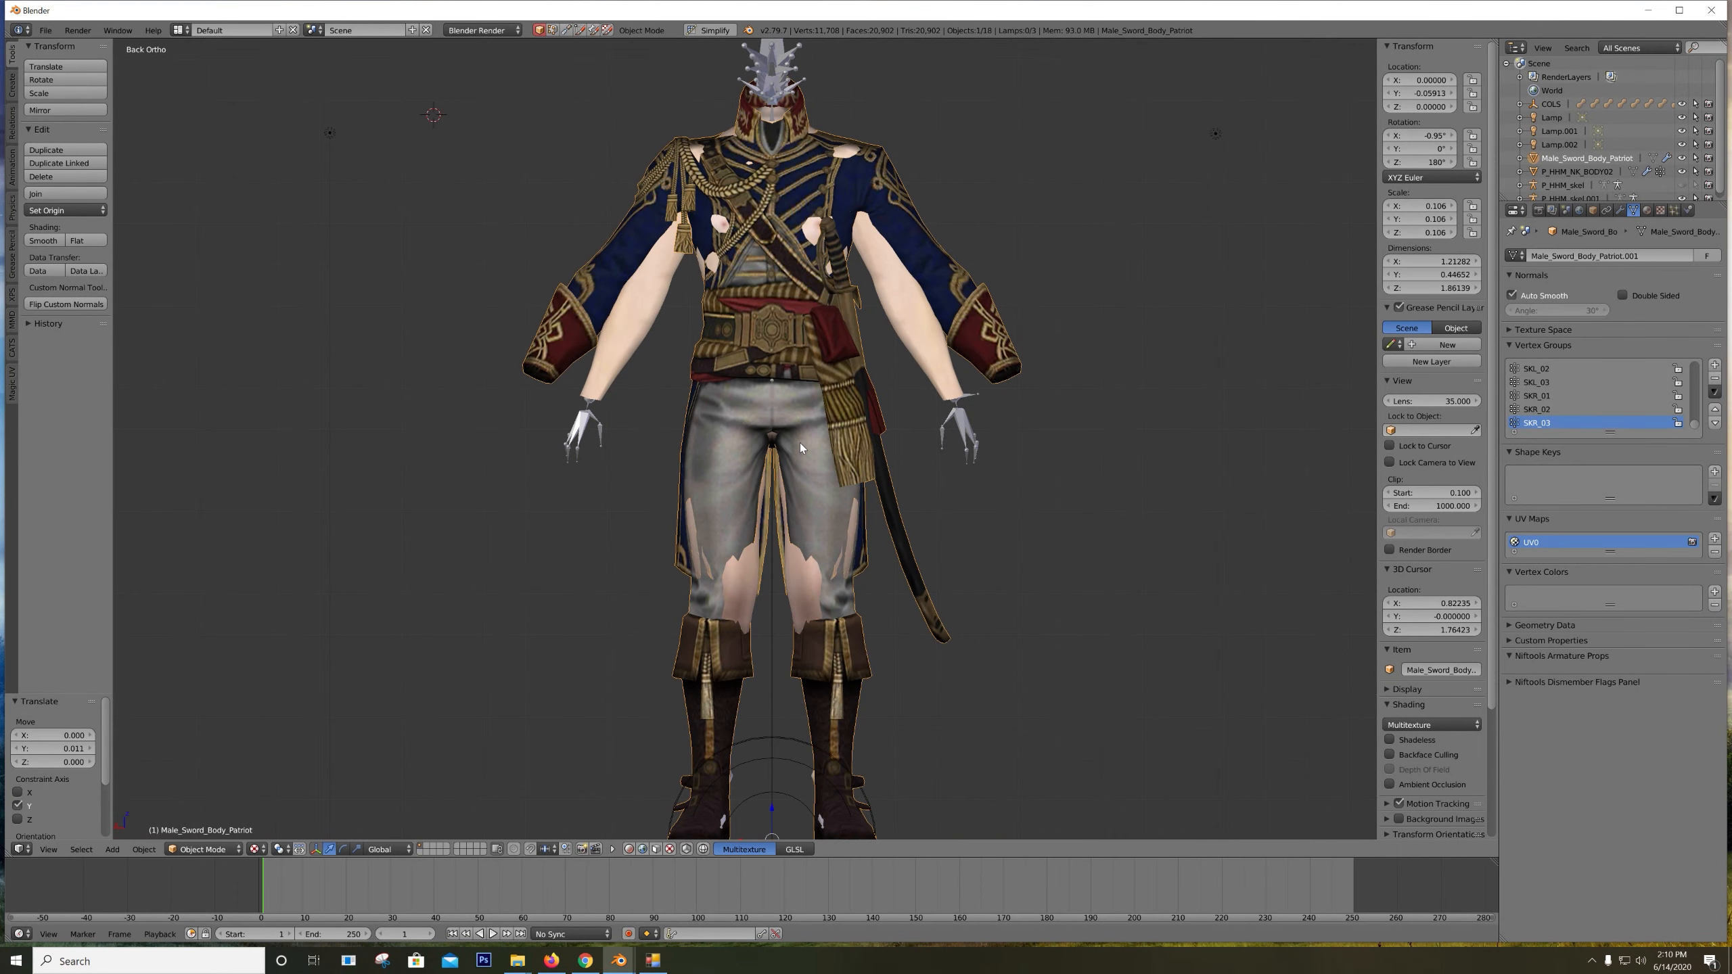
pyautogui.rightClick(844, 154)
pyautogui.keyDown('shift'); pyautogui.moveTo(895, 108); pyautogui.dragTo(928, 278, button='middle'); pyautogui.keyUp('shift')
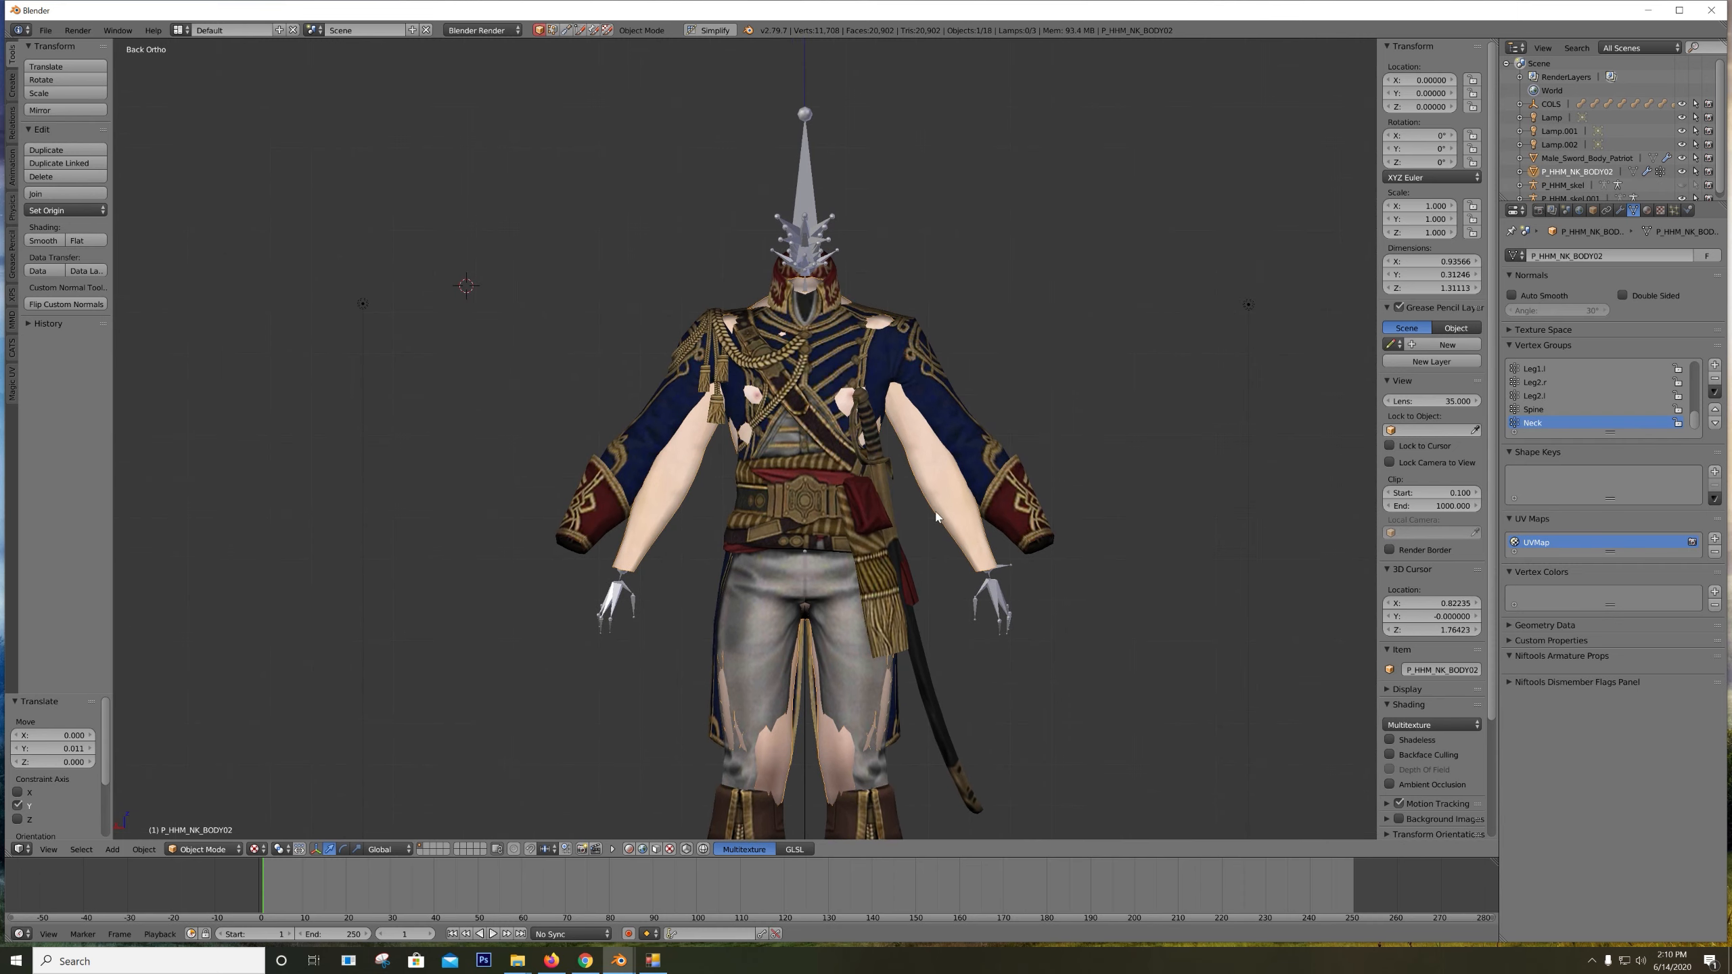
pyautogui.rightClick(933, 466)
pyautogui.rightClick(962, 418)
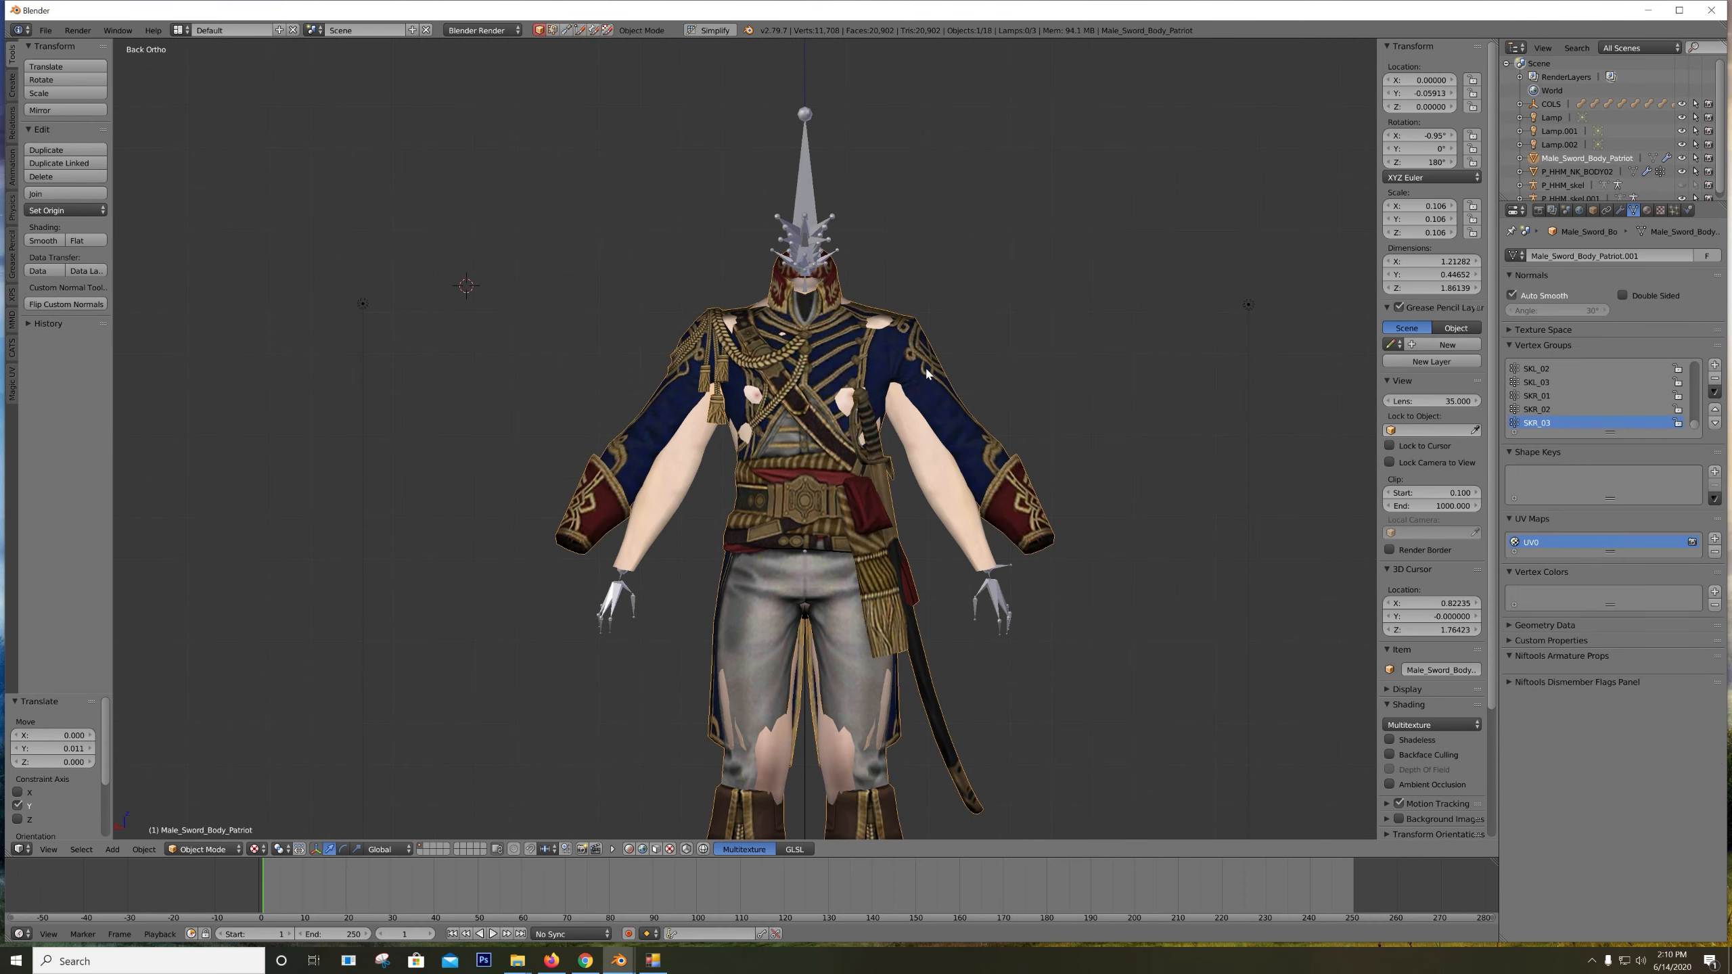
pyautogui.keyDown('shift'); pyautogui.moveTo(929, 377); pyautogui.dragTo(918, 326, button='middle'); pyautogui.keyUp('shift')
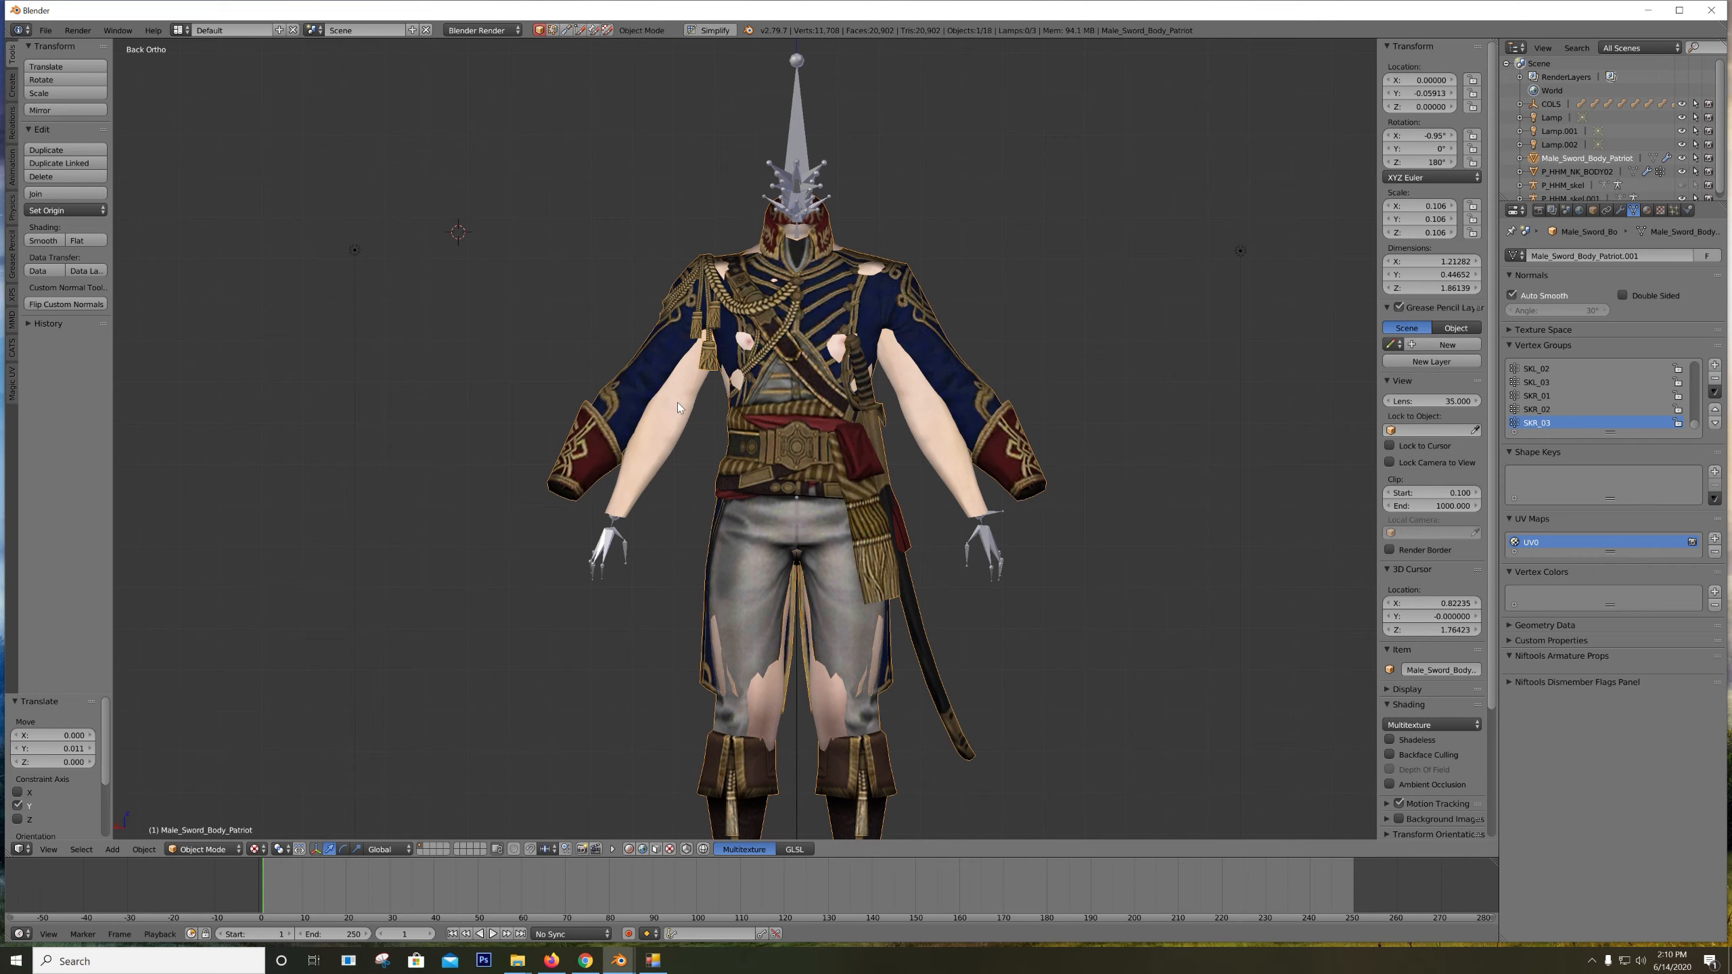
# Rename the duplicated armature P_HHM_skel.001 to "move me"
pyautogui.click(1570, 193)
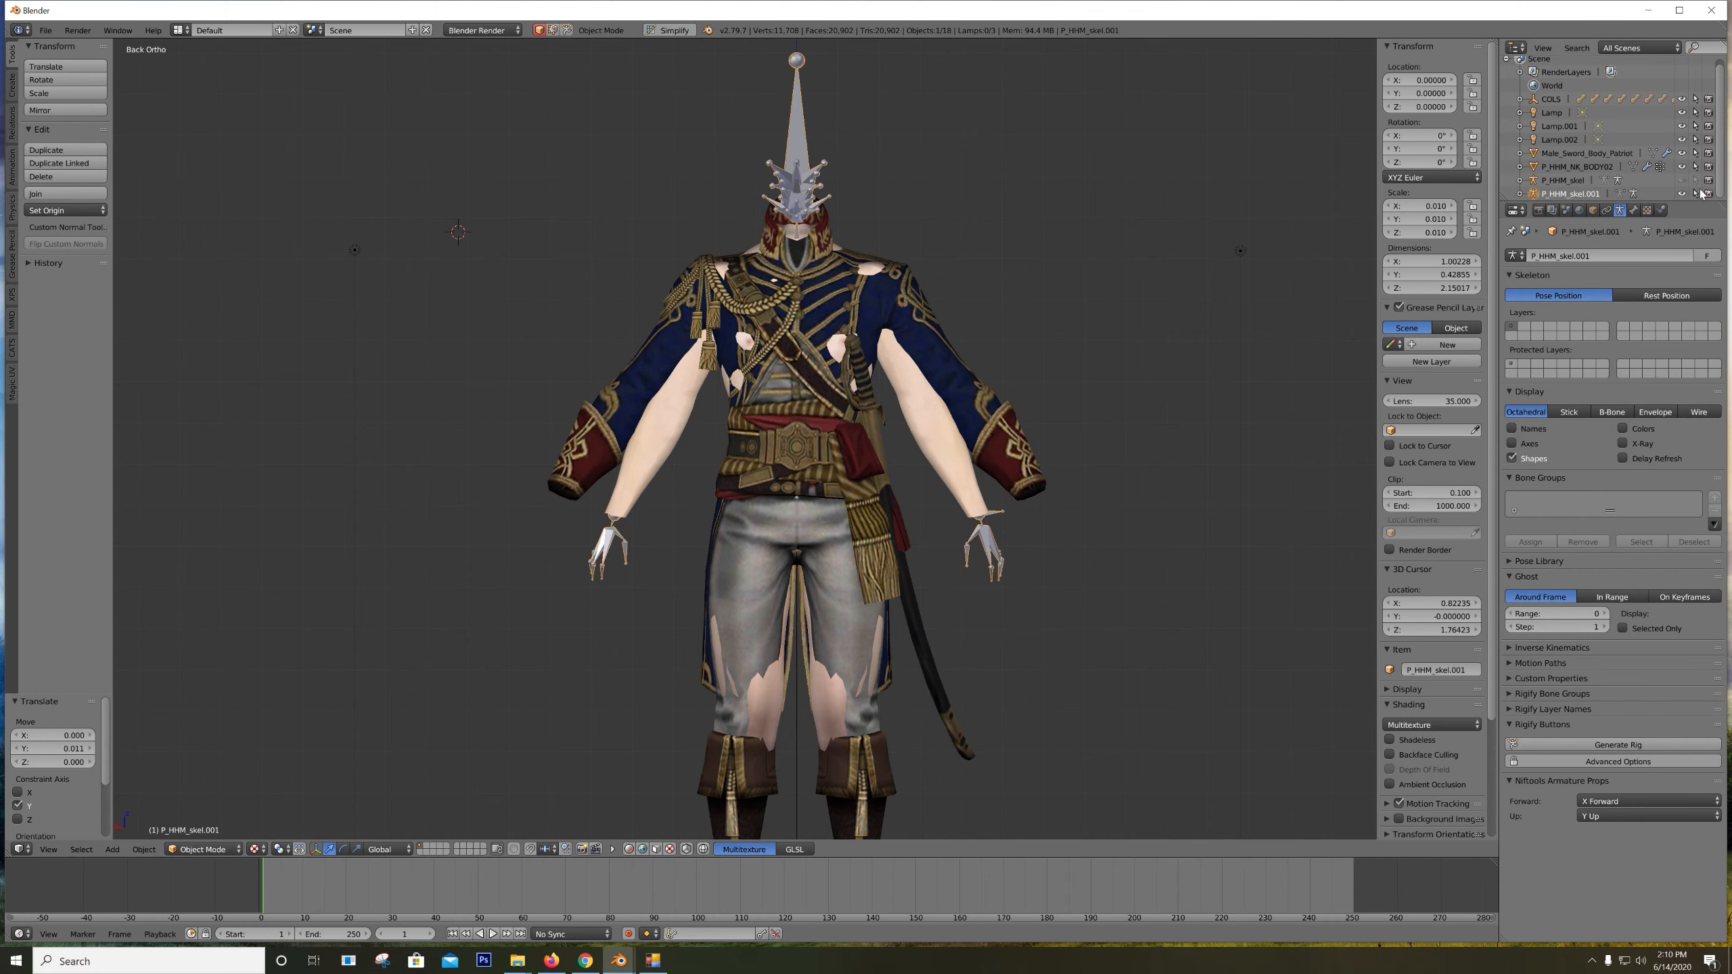
pyautogui.doubleClick(1575, 193)
pyautogui.write('move me')
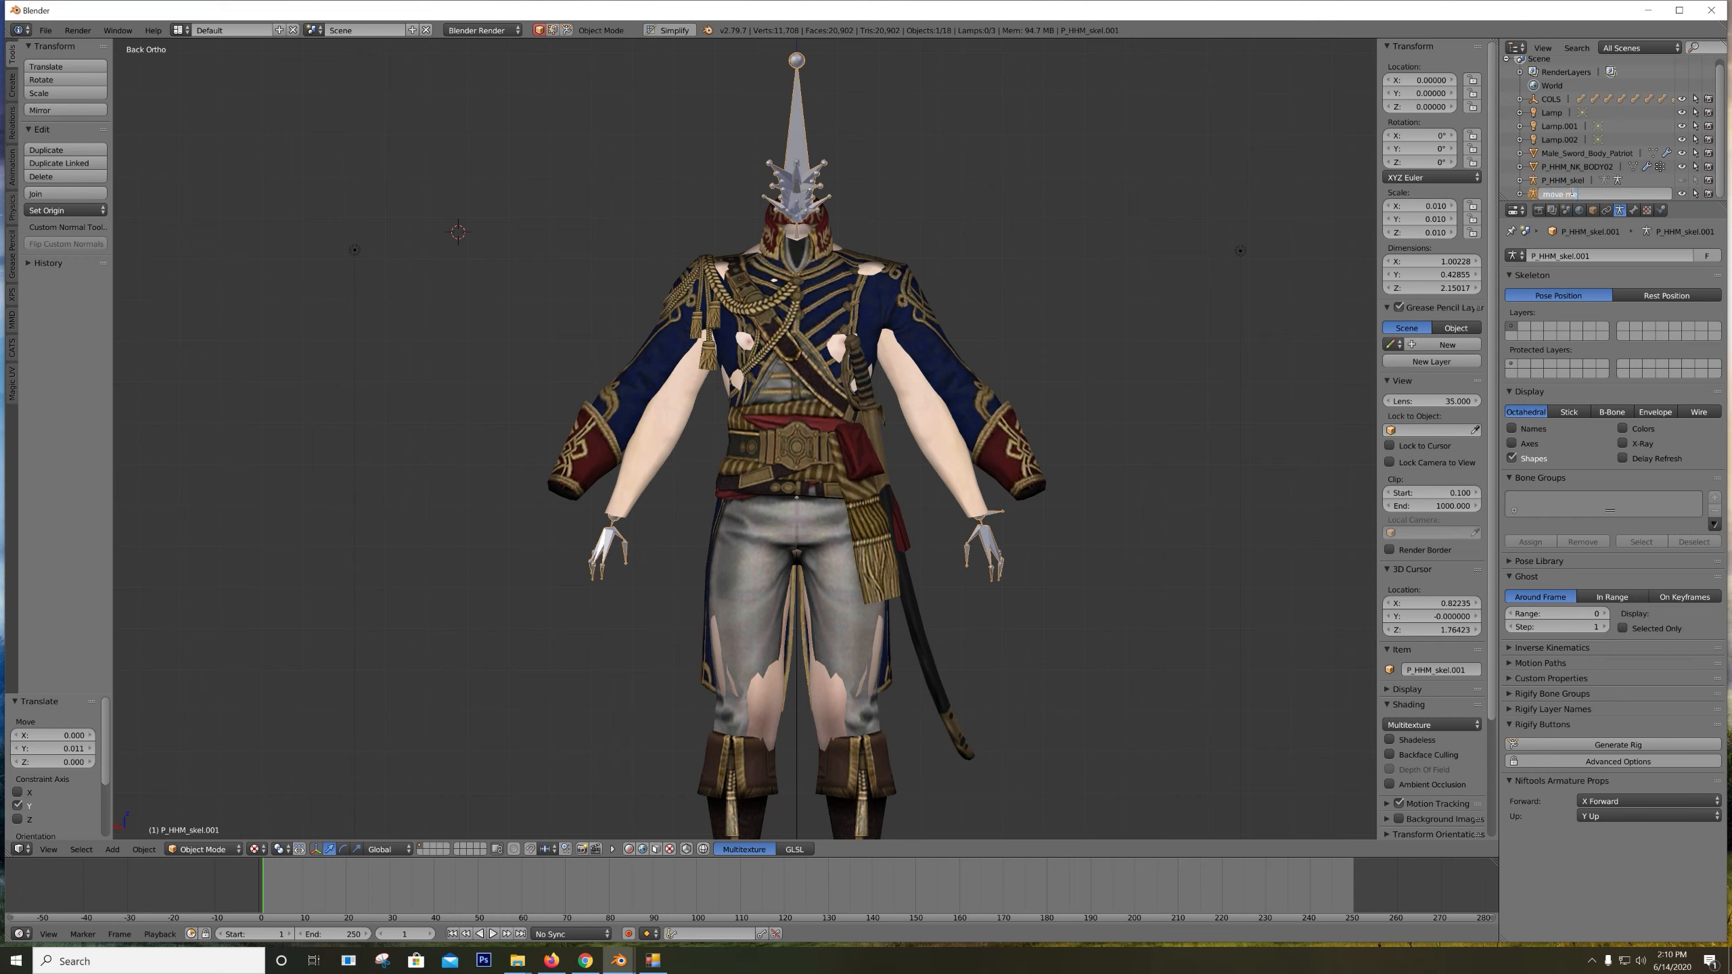
pyautogui.press('Return')
pyautogui.click(1238, 201)
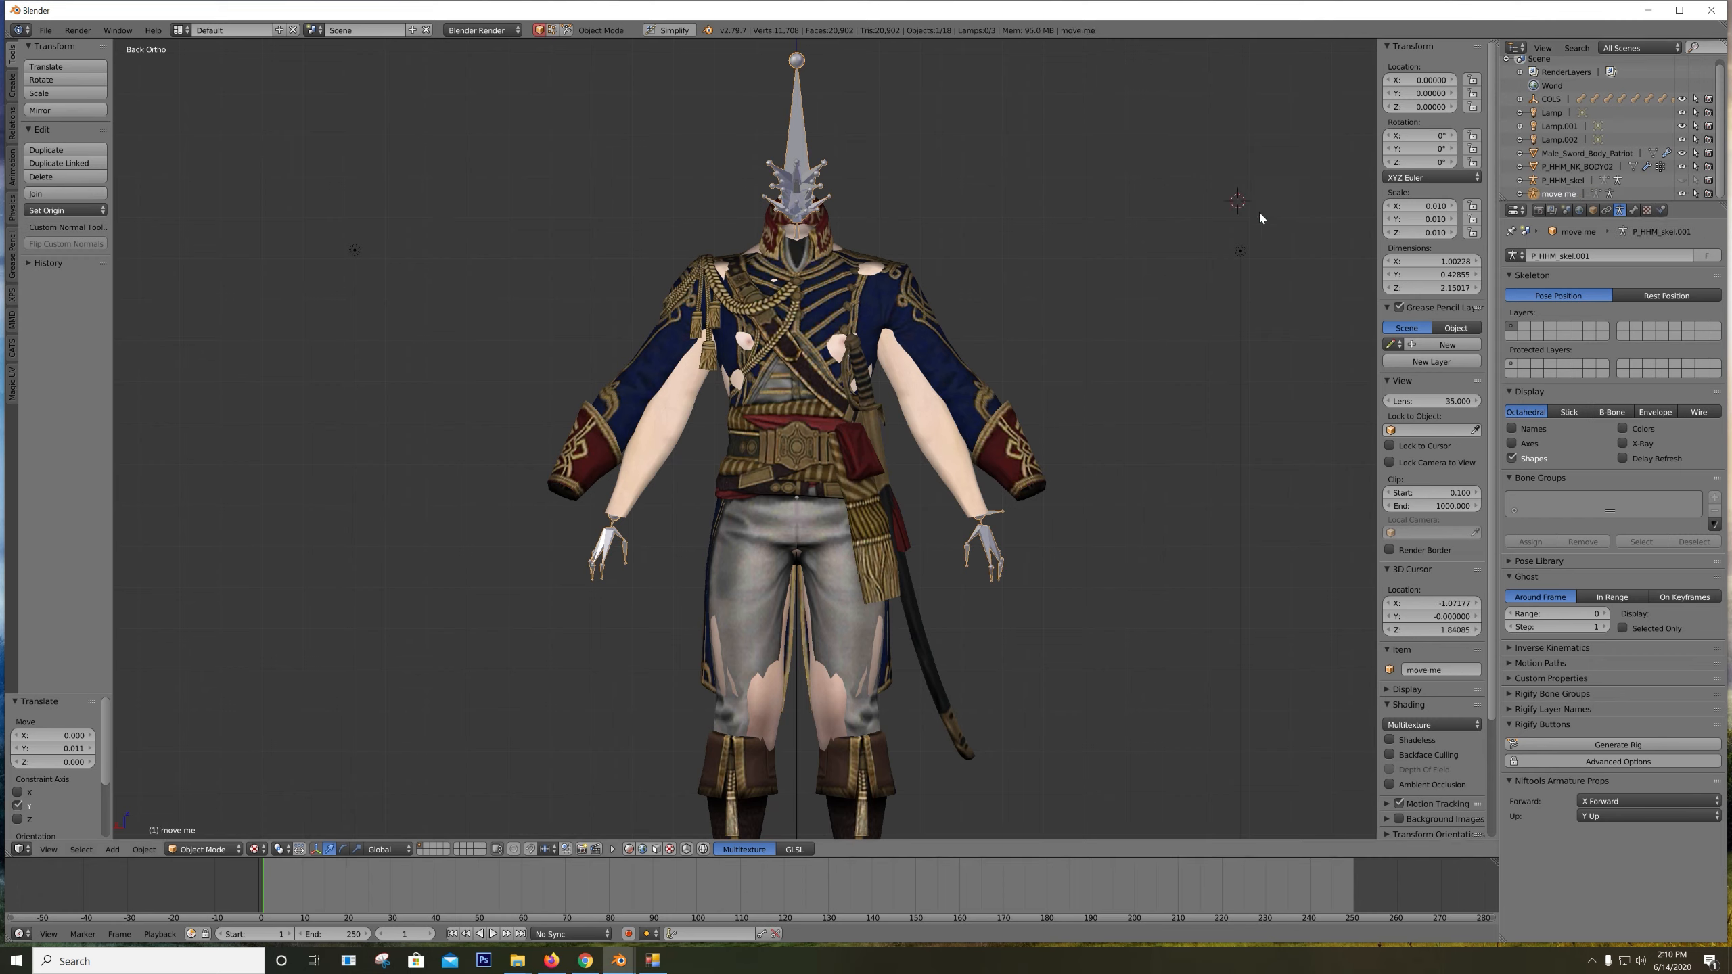
# Expand the move me armature in the outliner and turn on its X-Ray display so its bones draw over the meshes
pyautogui.click(1520, 193)
pyautogui.scroll(-1, 1557, 185)
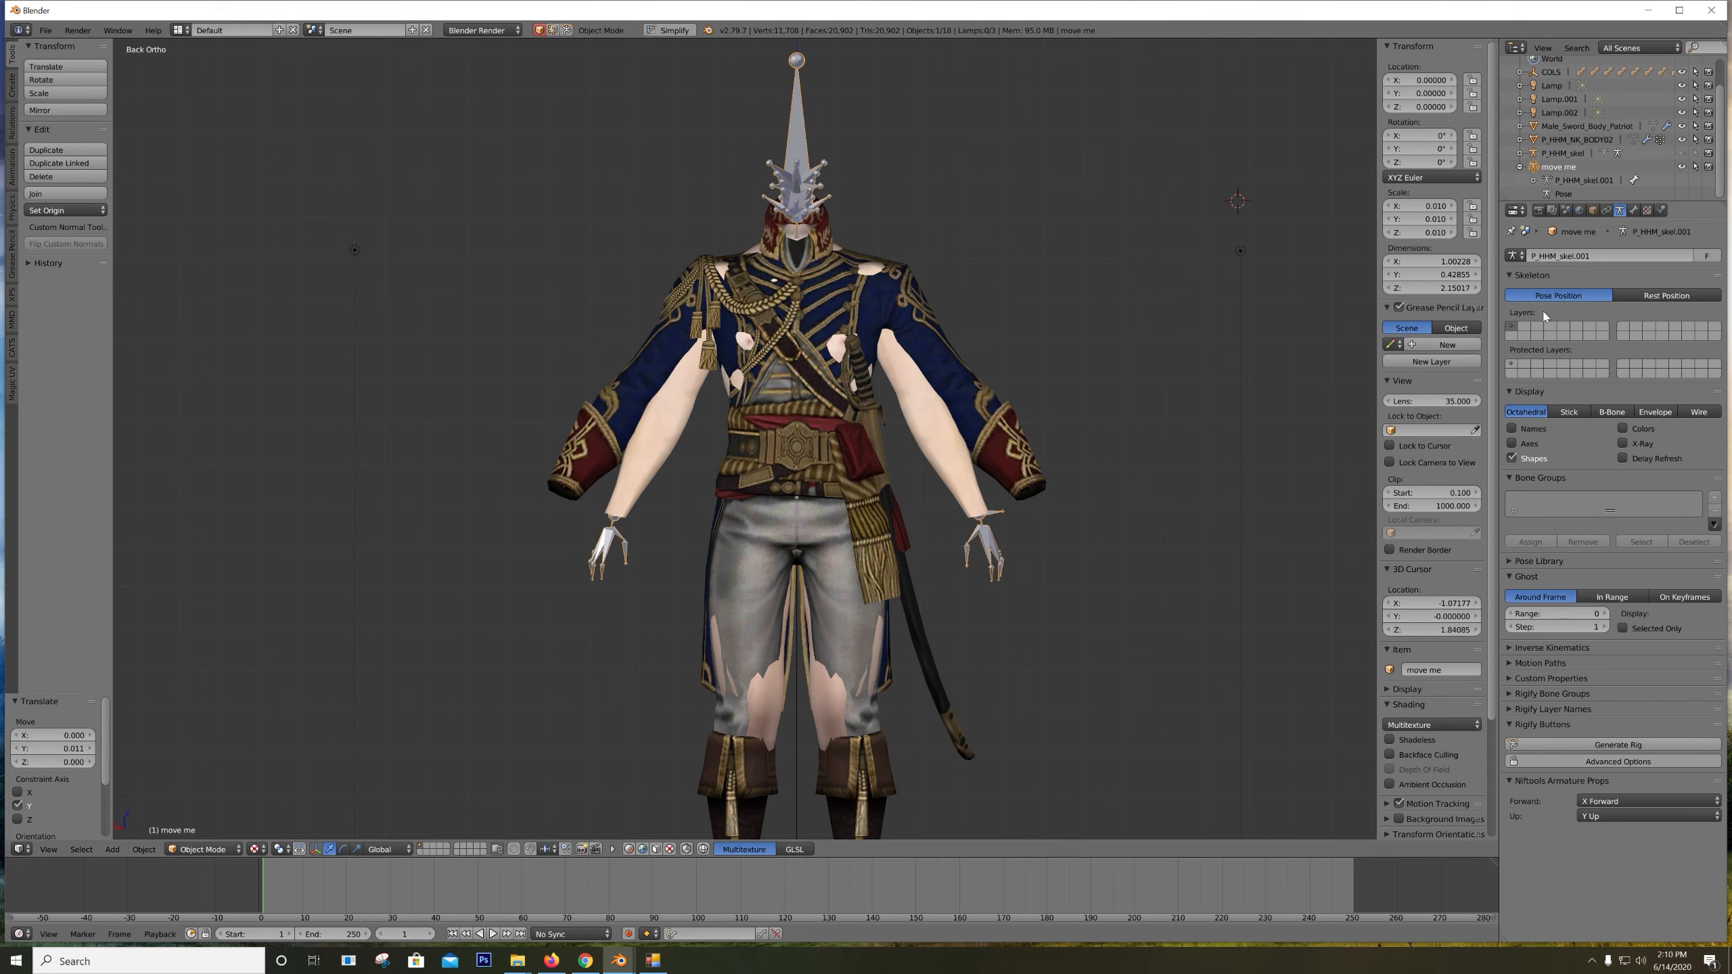
pyautogui.click(1623, 443)
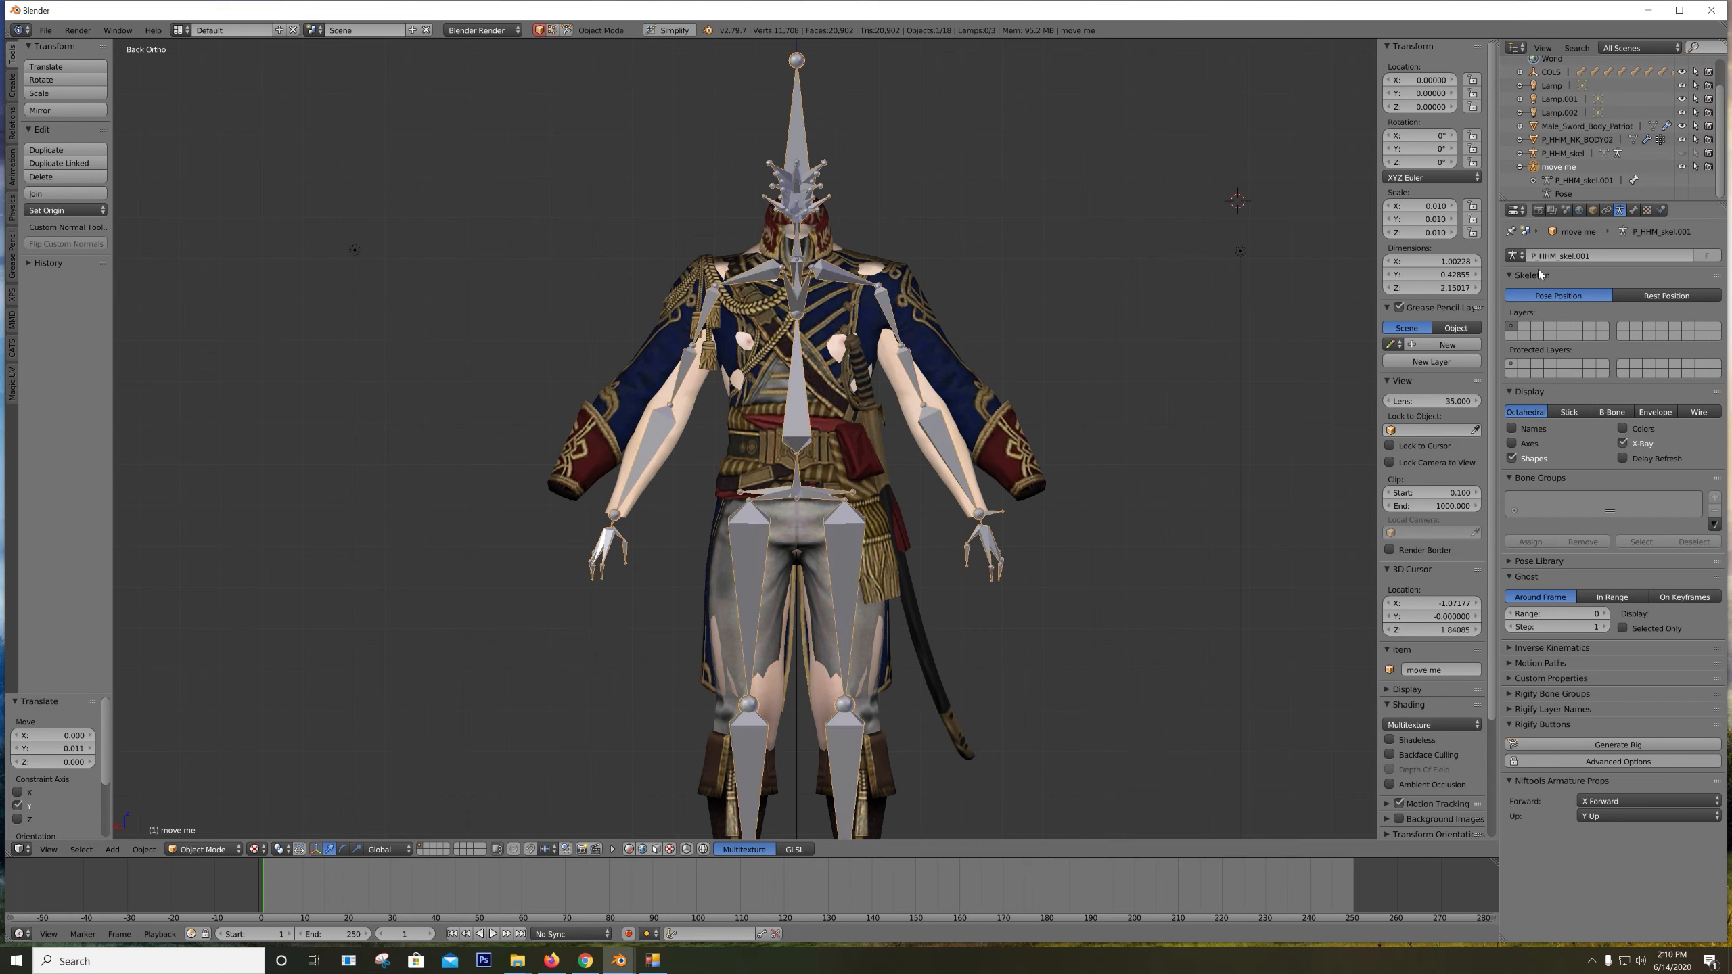
# Put the move me armature into Pose Mode and select its Arm1.r bone
pyautogui.click(1549, 195)
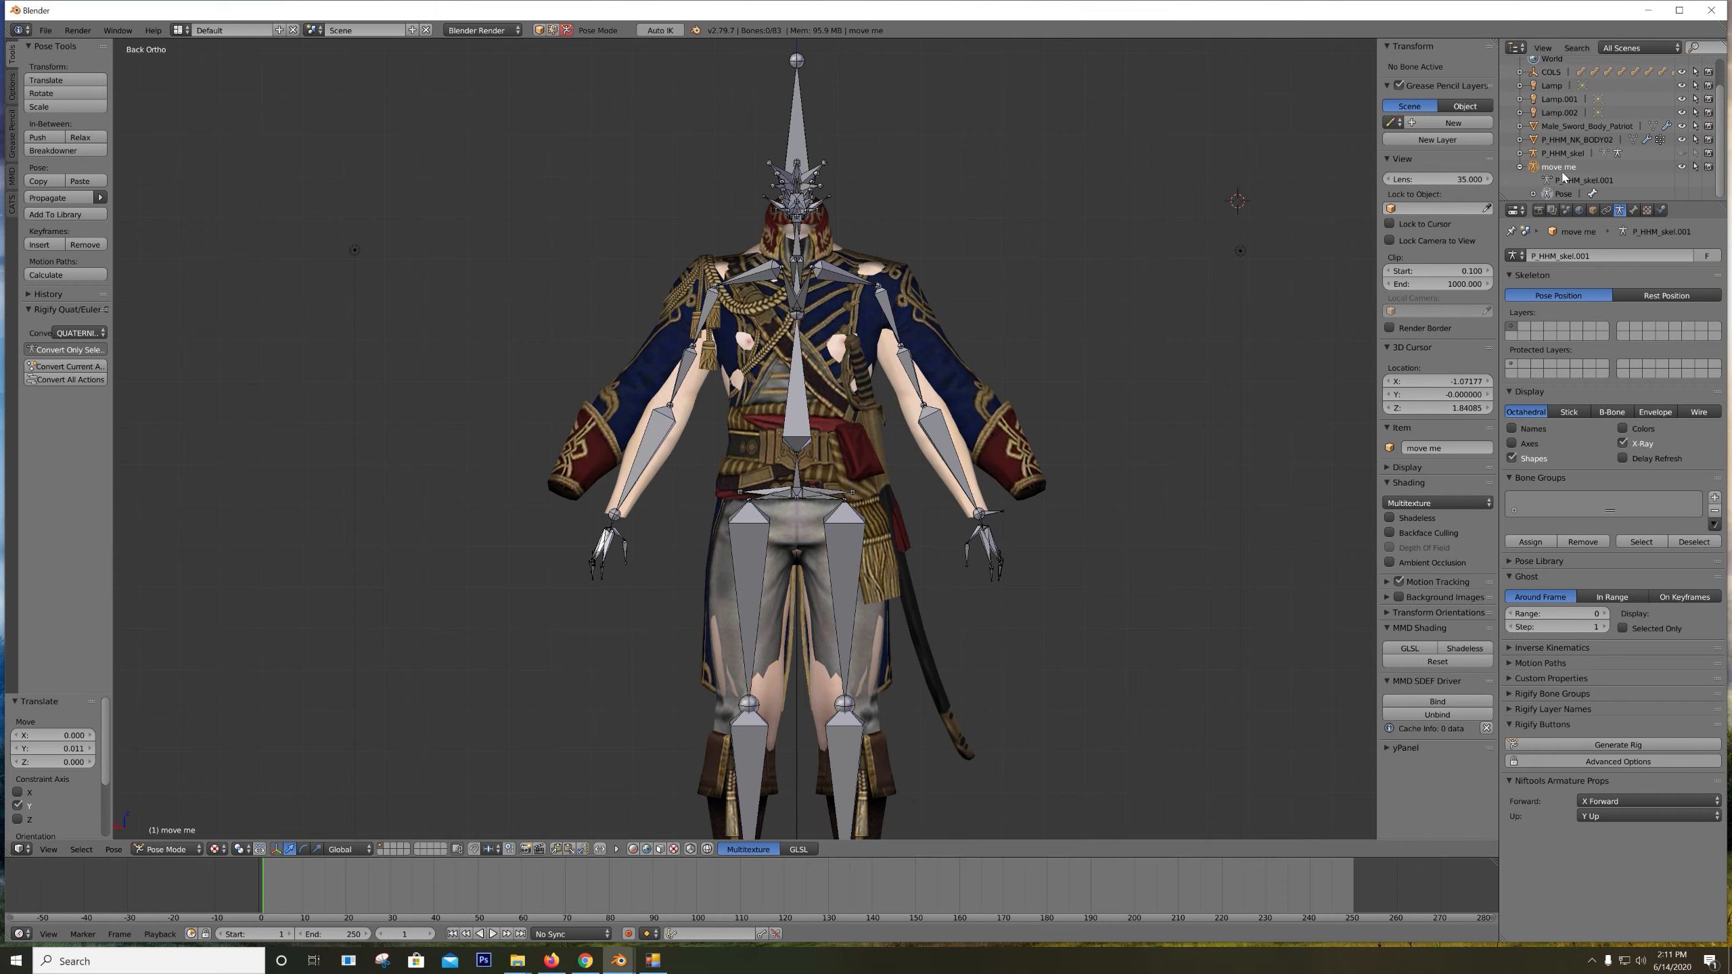
pyautogui.click(1549, 195)
pyautogui.click(204, 849)
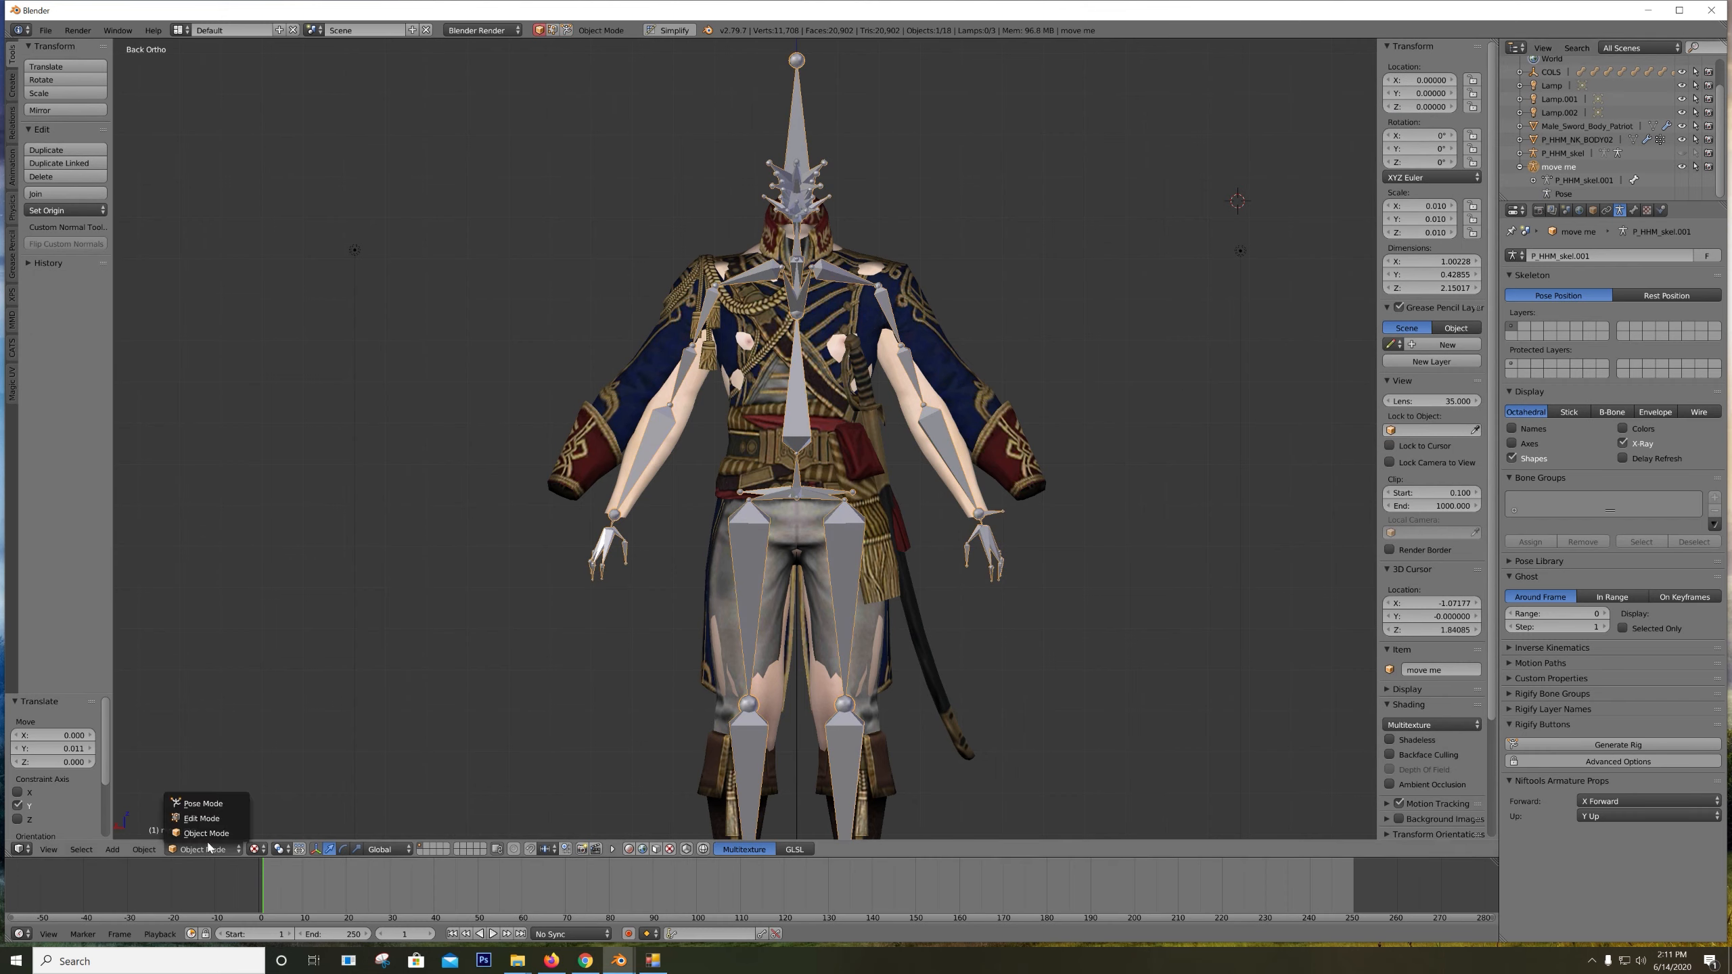
pyautogui.click(202, 803)
pyautogui.scroll(2, 730, 382)
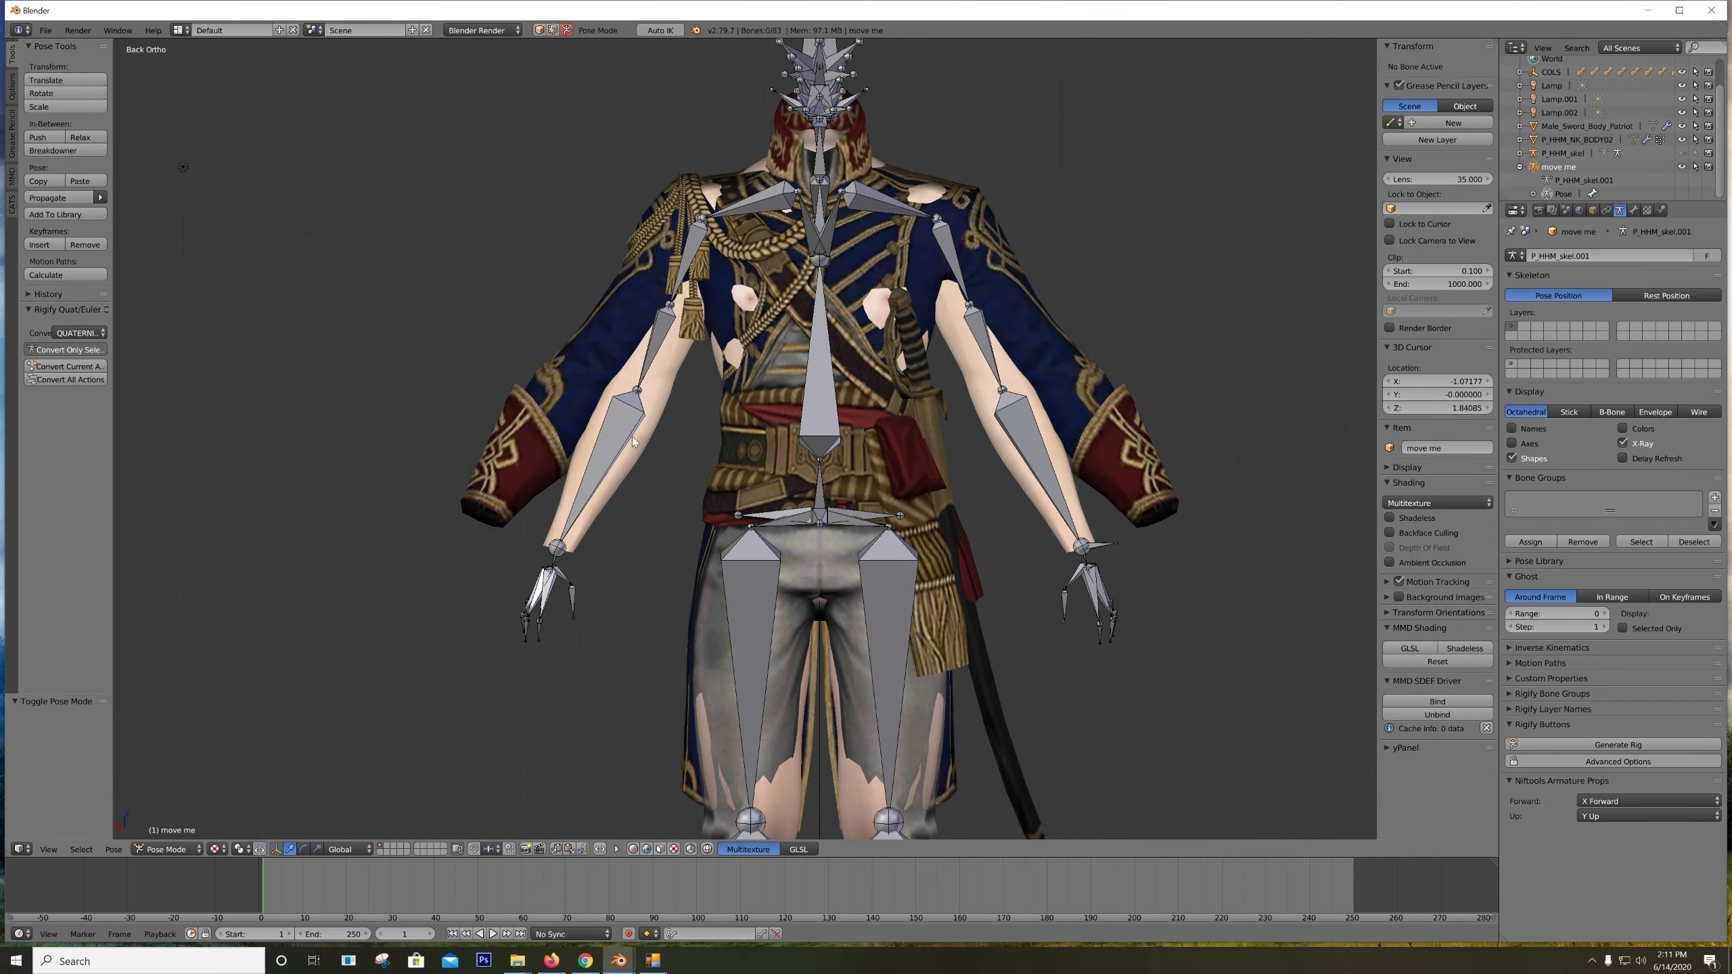
pyautogui.rightClick(689, 289)
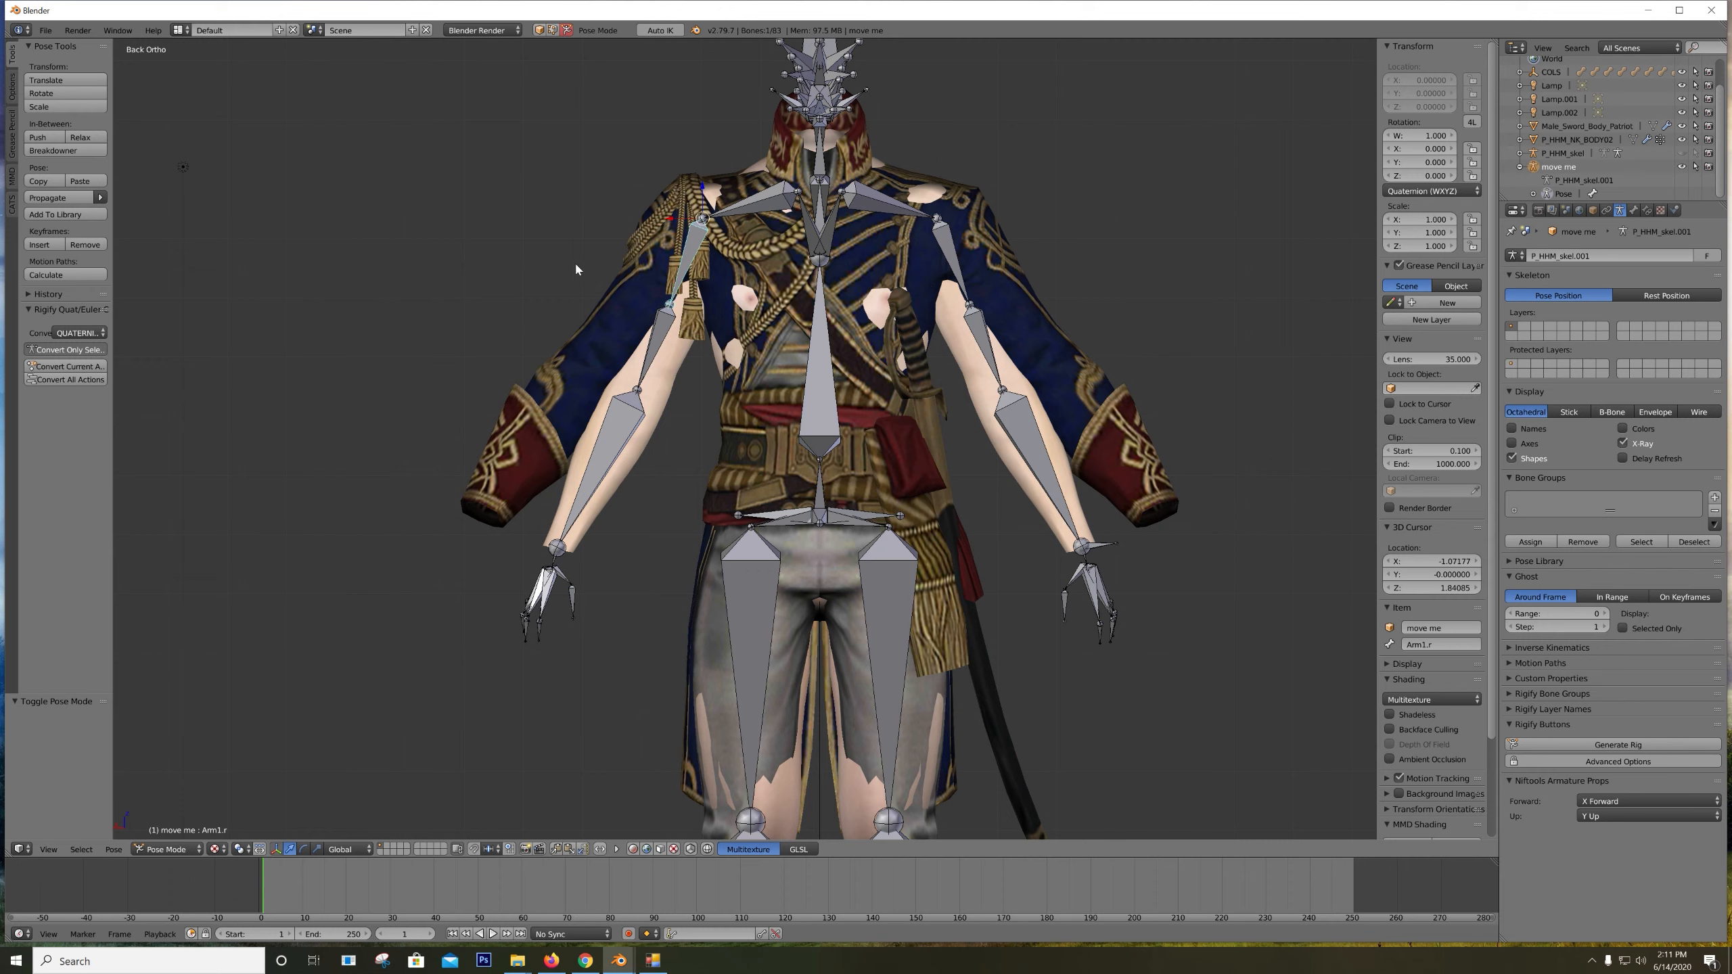
pyautogui.press('r')
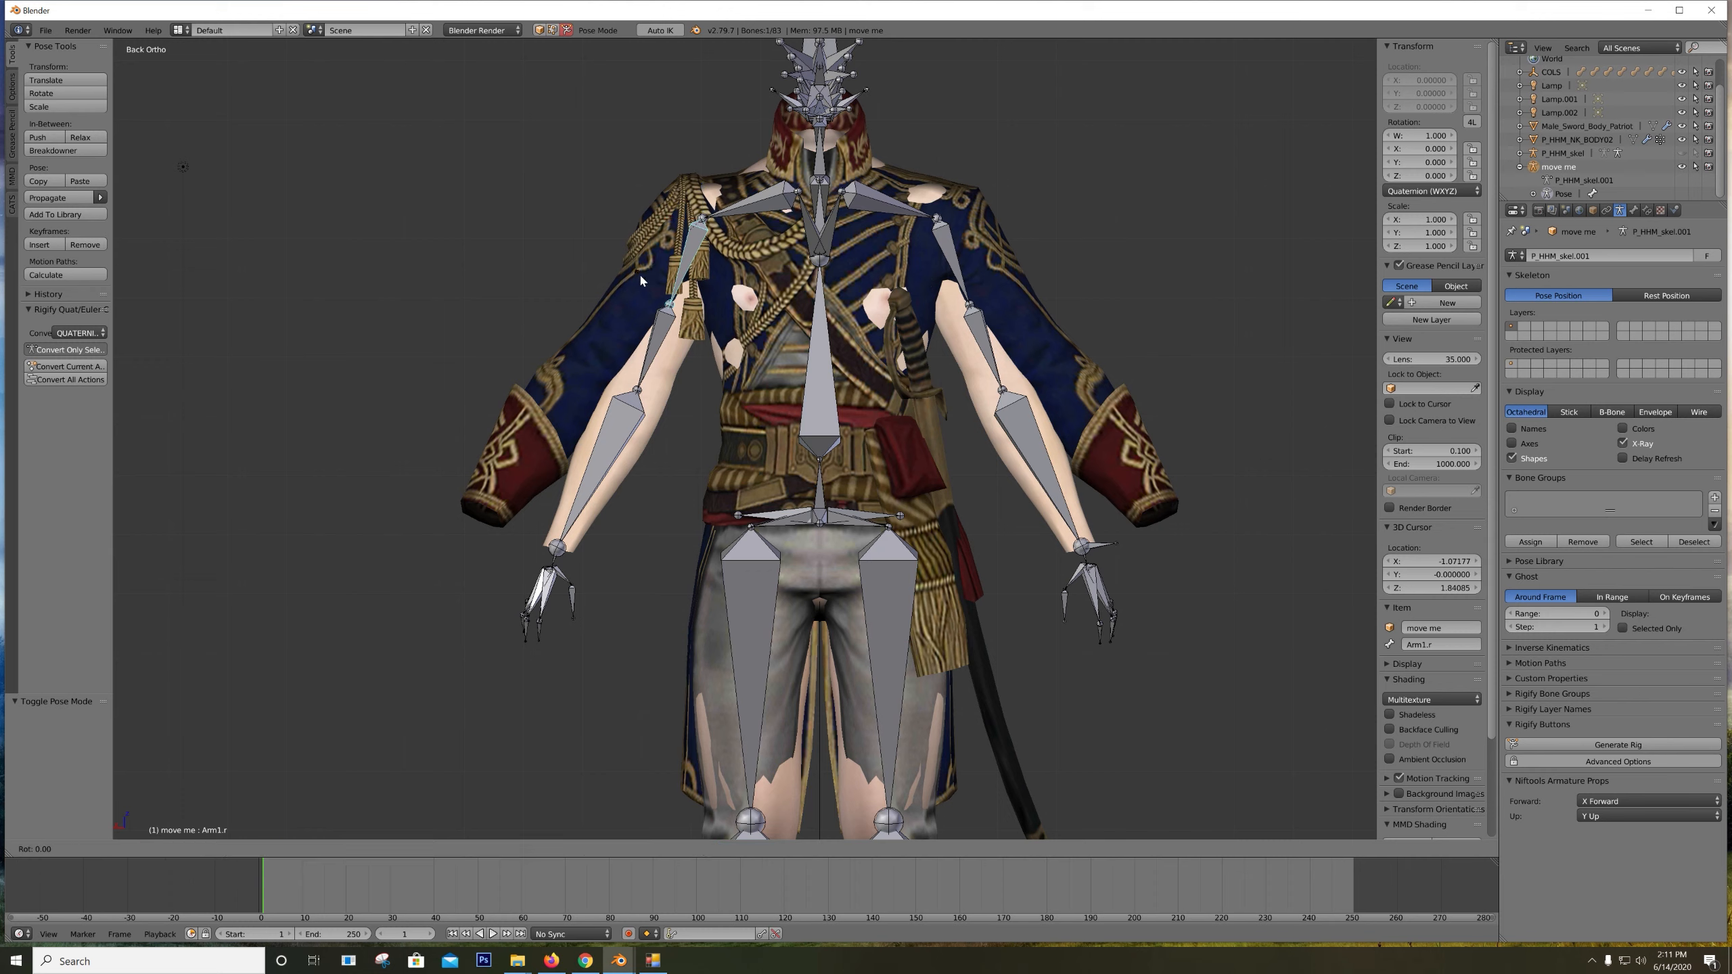
pyautogui.rightClick(617, 264)
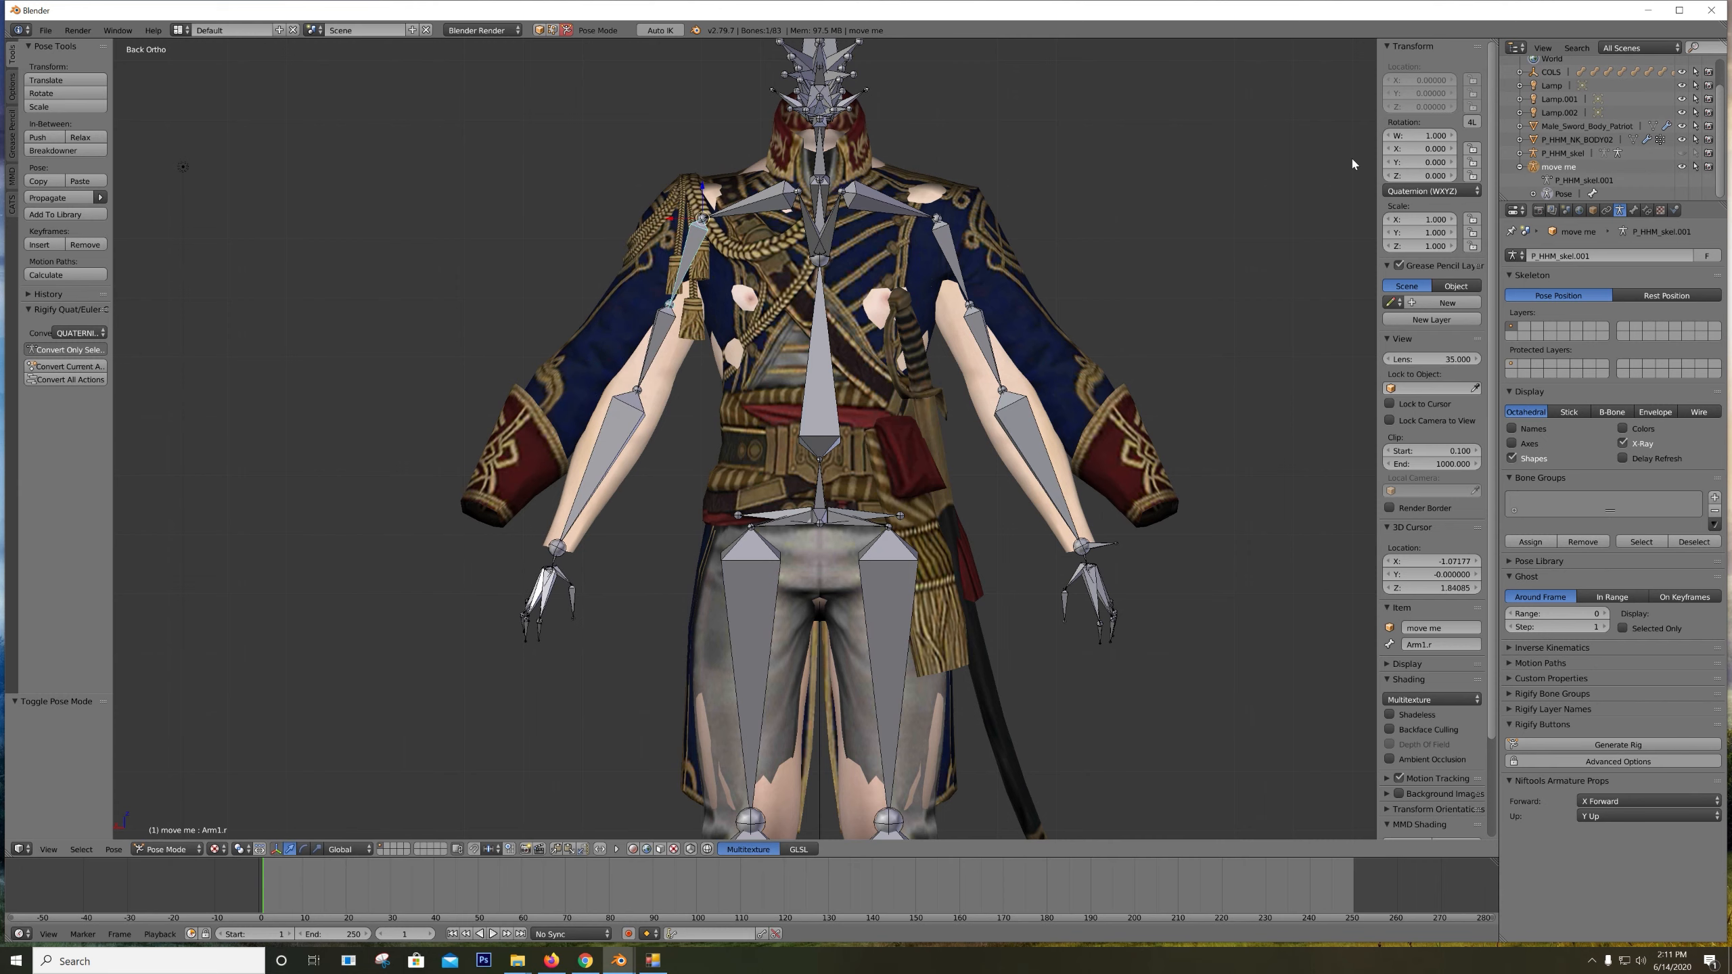
# Set the armature object of the P_HHM_NK_BODY02 body's Armature modifier to move me
pyautogui.click(1577, 140)
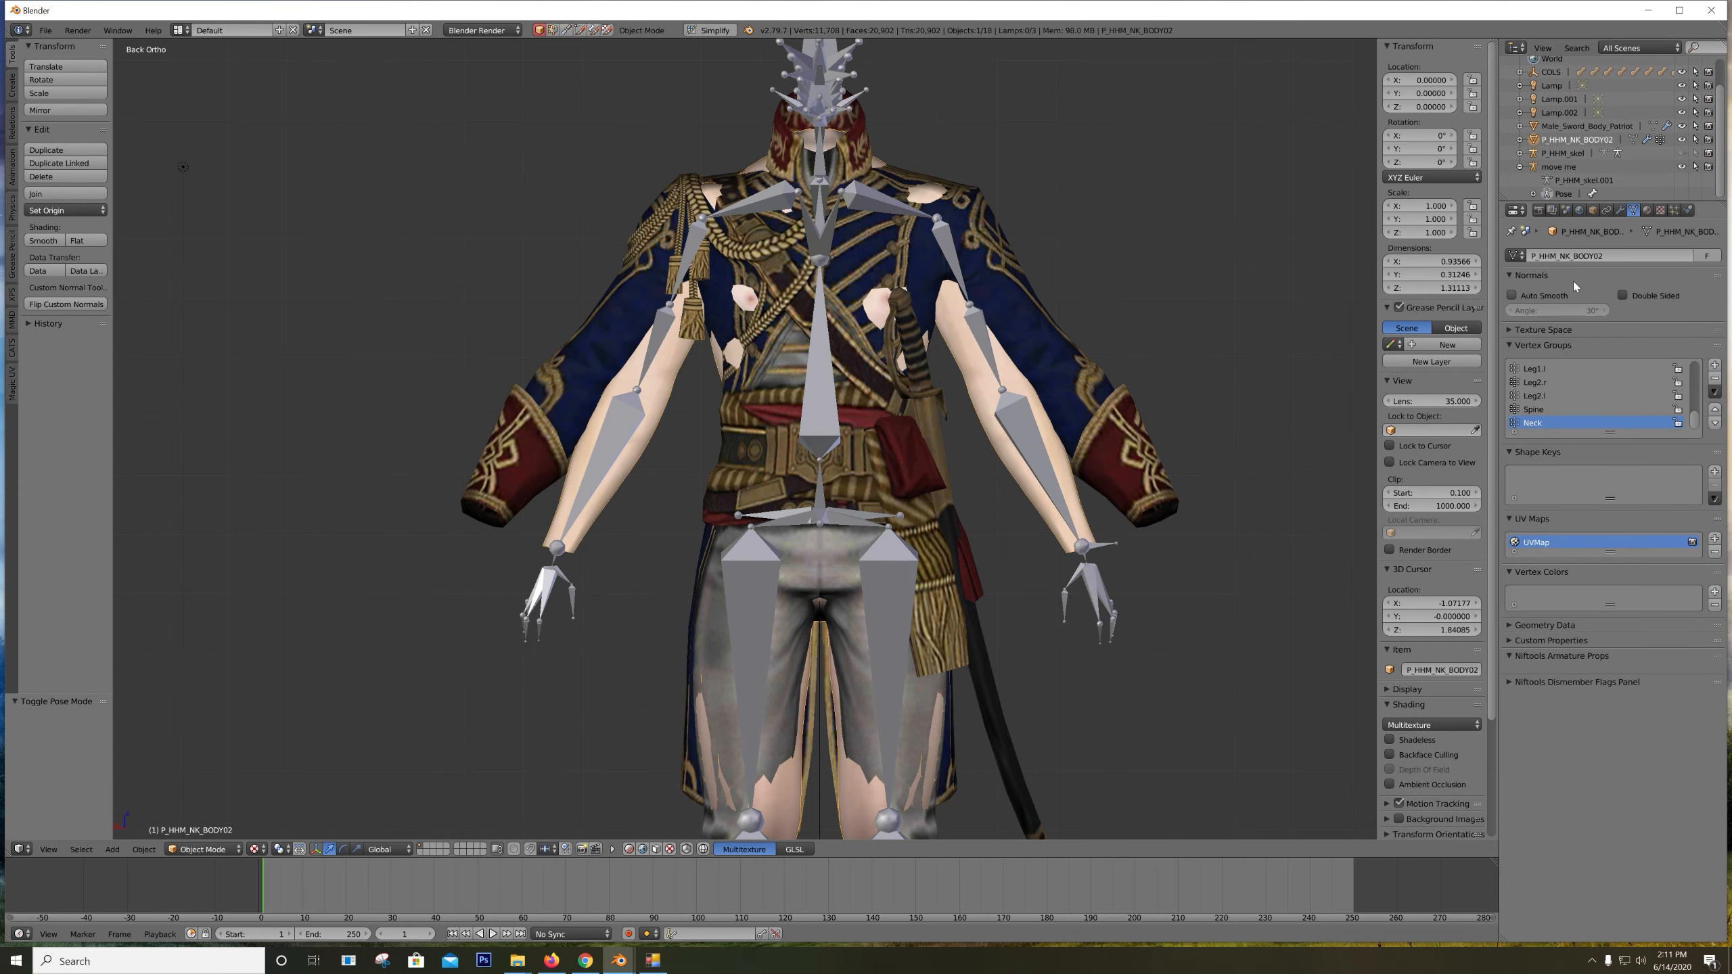
pyautogui.click(1620, 210)
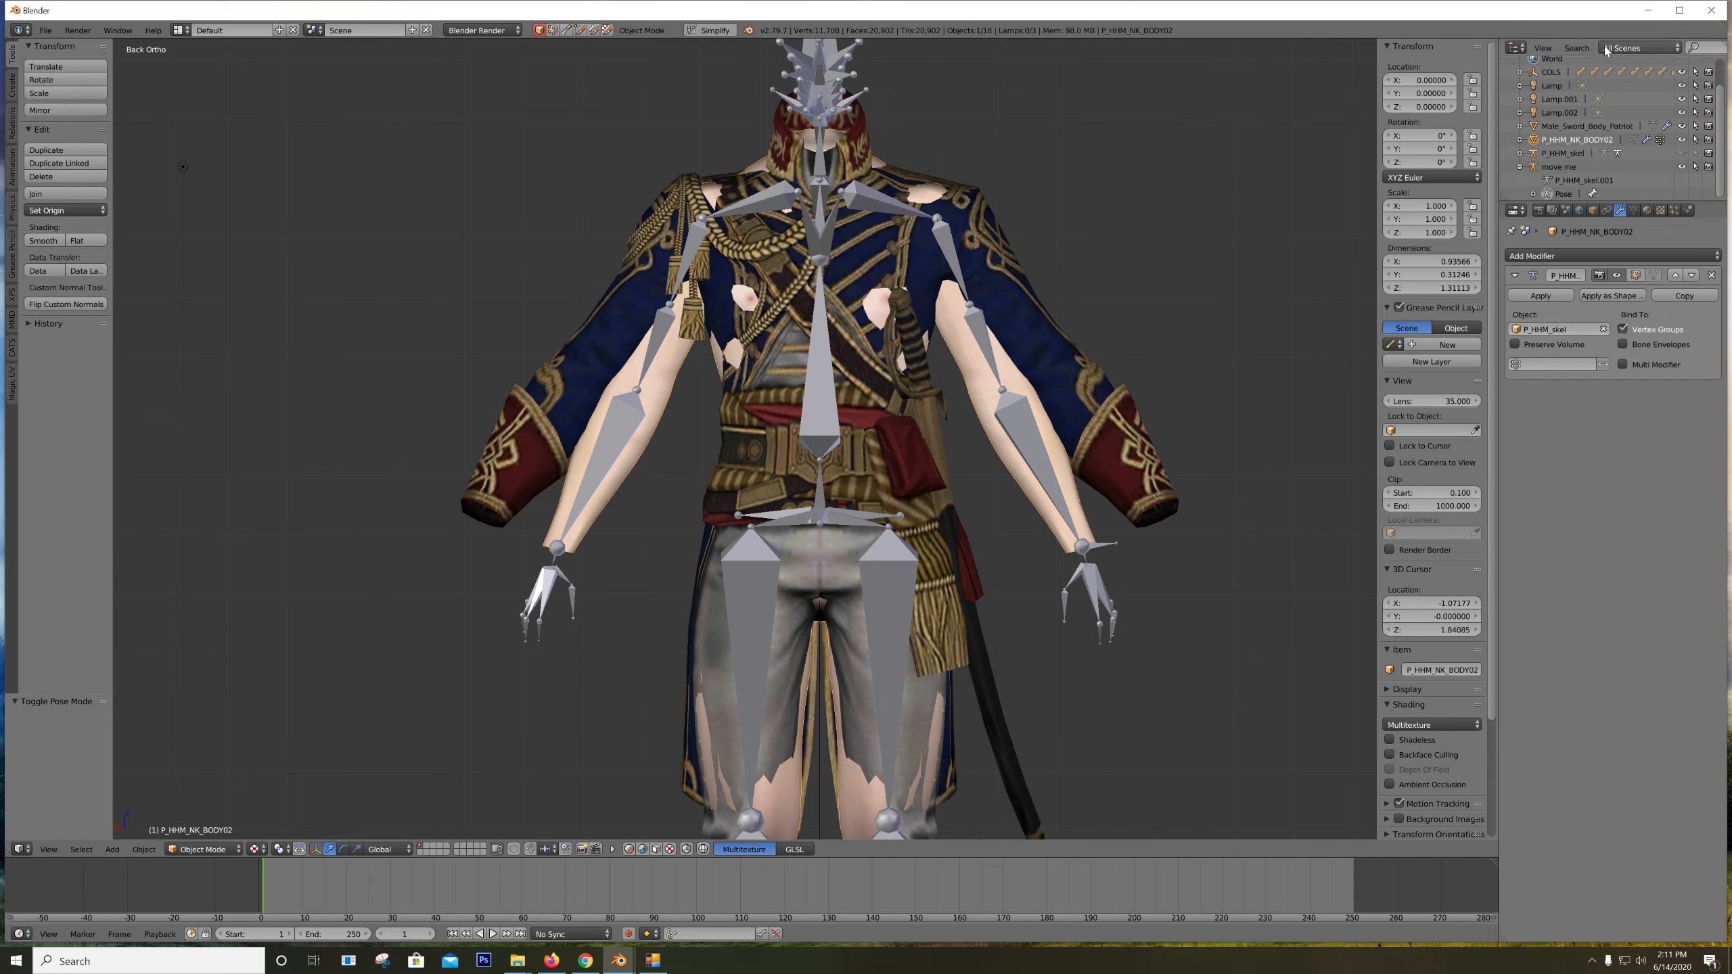
pyautogui.click(1563, 333)
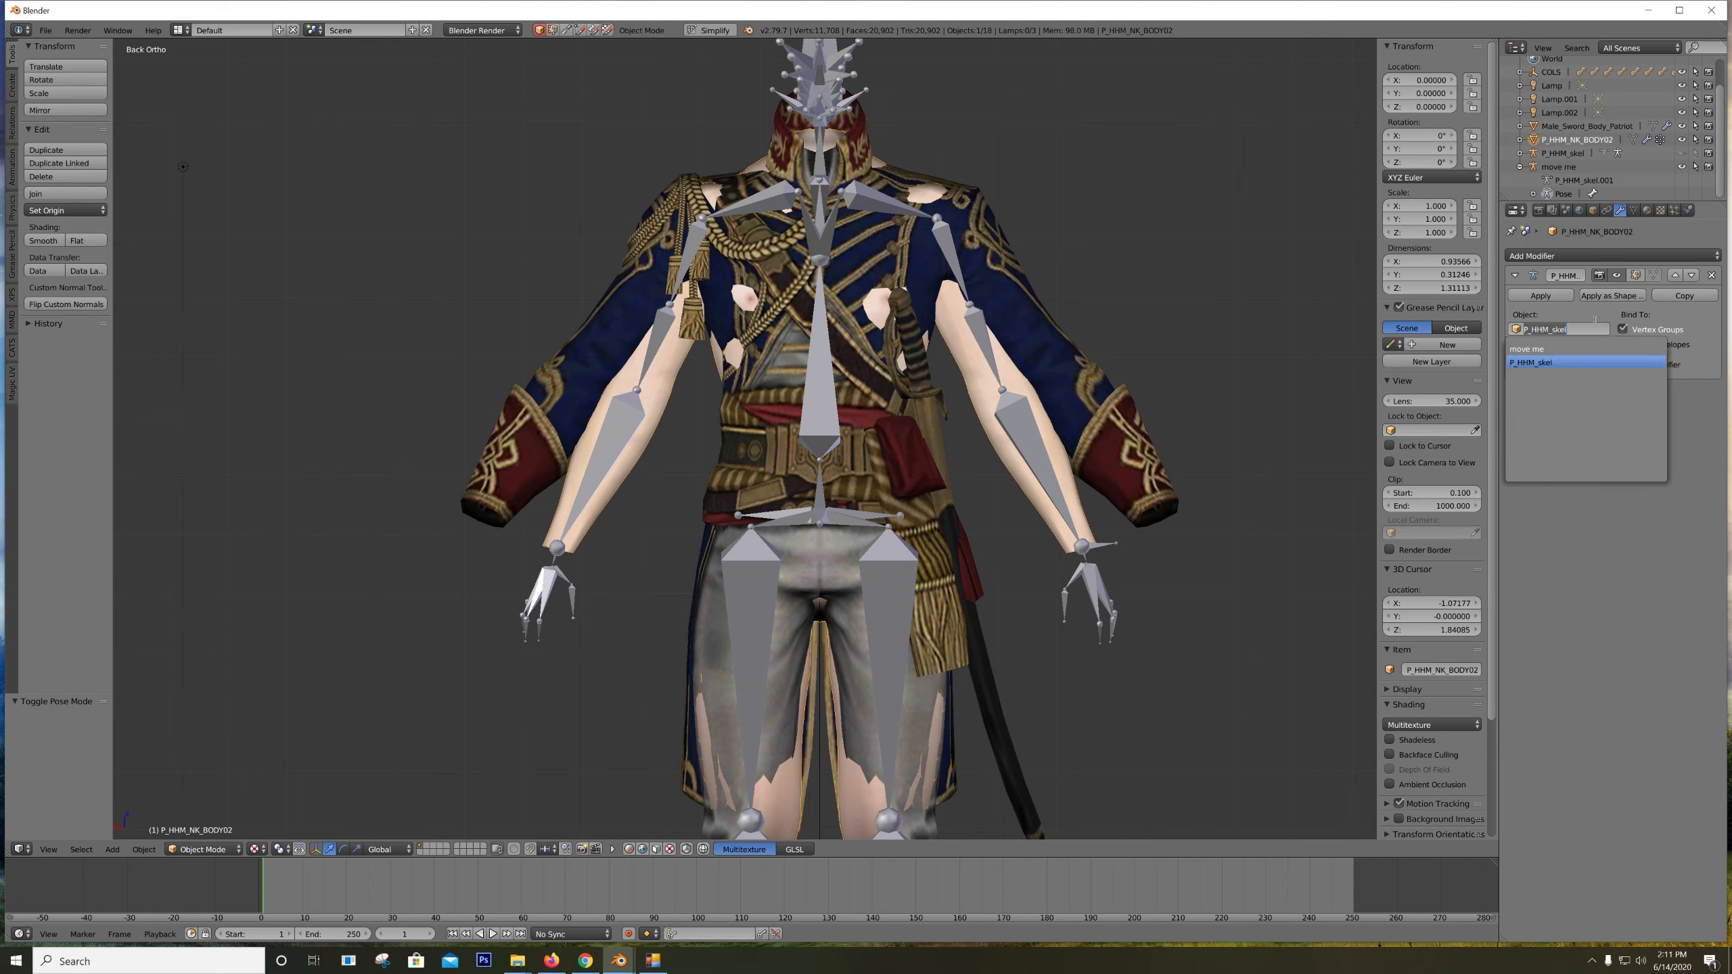
pyautogui.click(1536, 347)
# Return to posing the move me armature and rotate its Arm1.r bone 15° outward toward the outfit's sleeve
pyautogui.click(1559, 167)
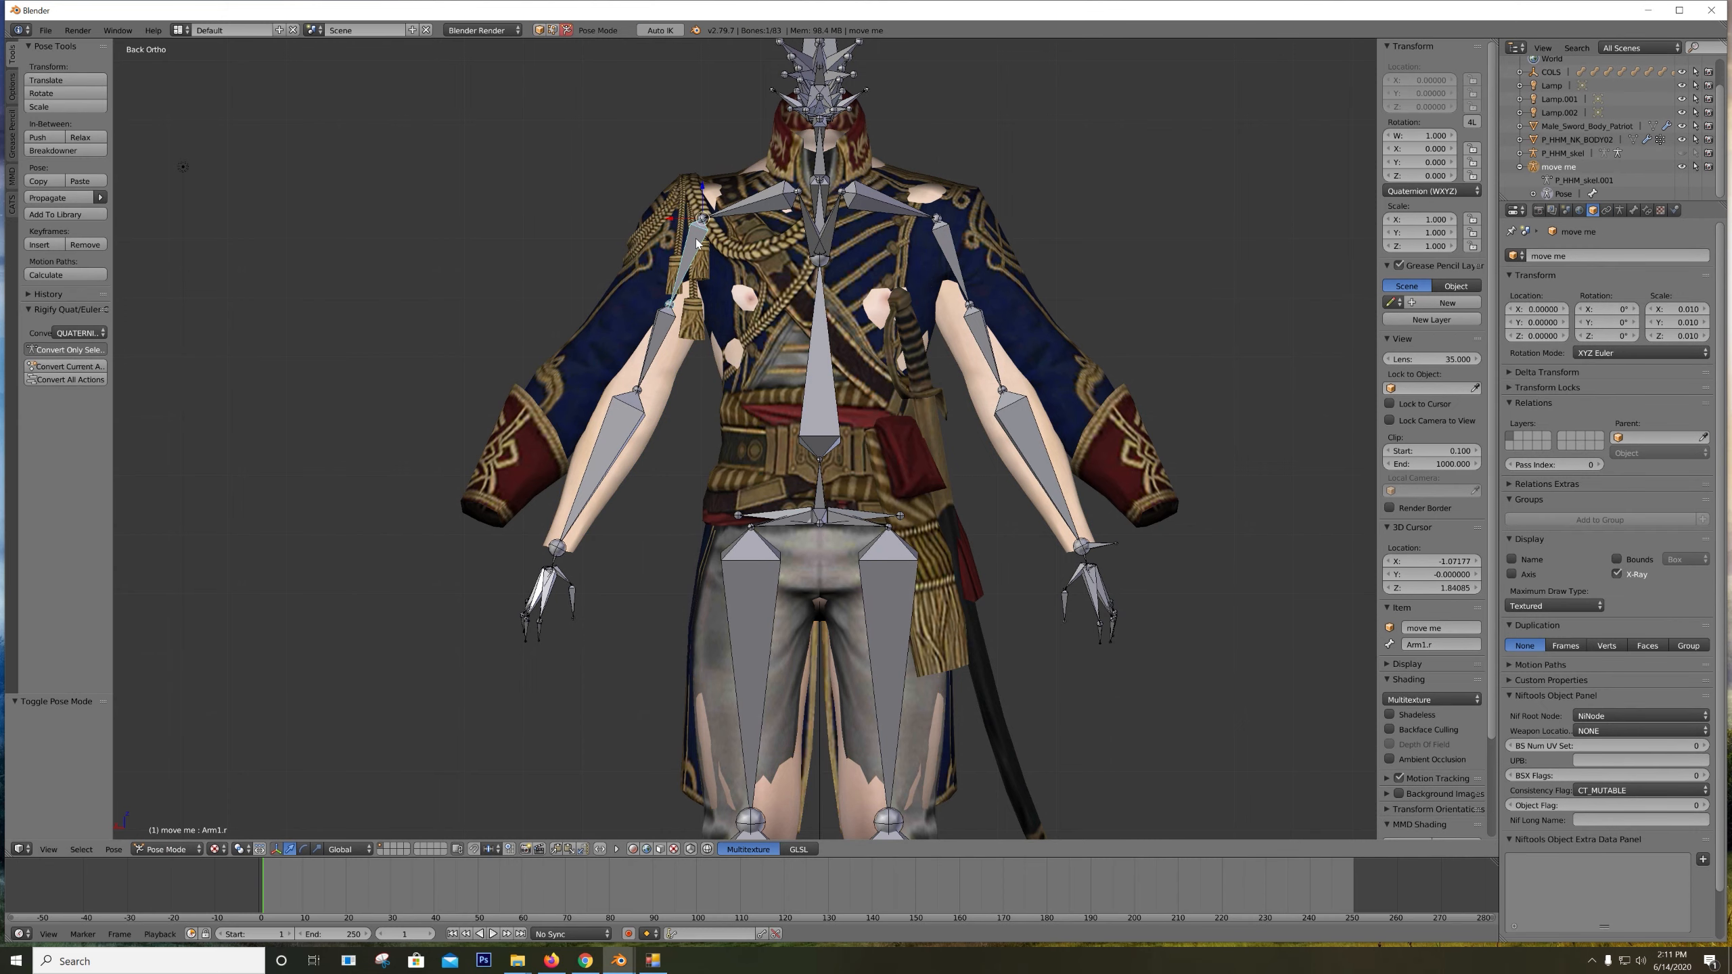
pyautogui.press('r')
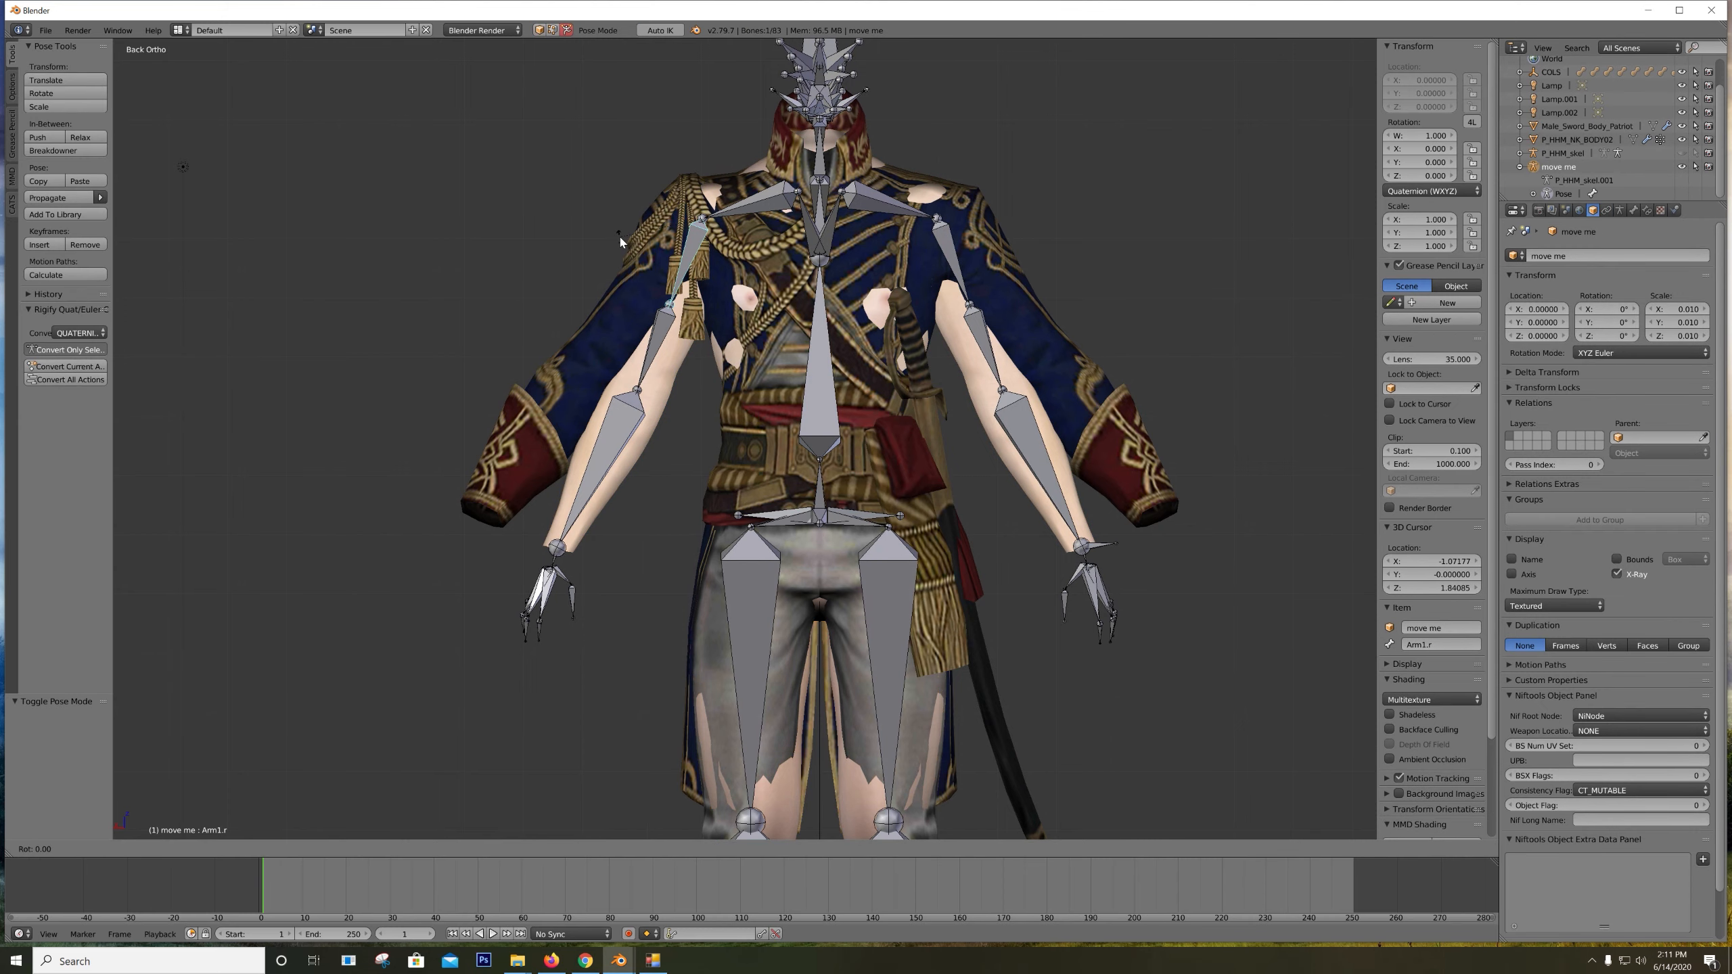
pyautogui.click(586, 219)
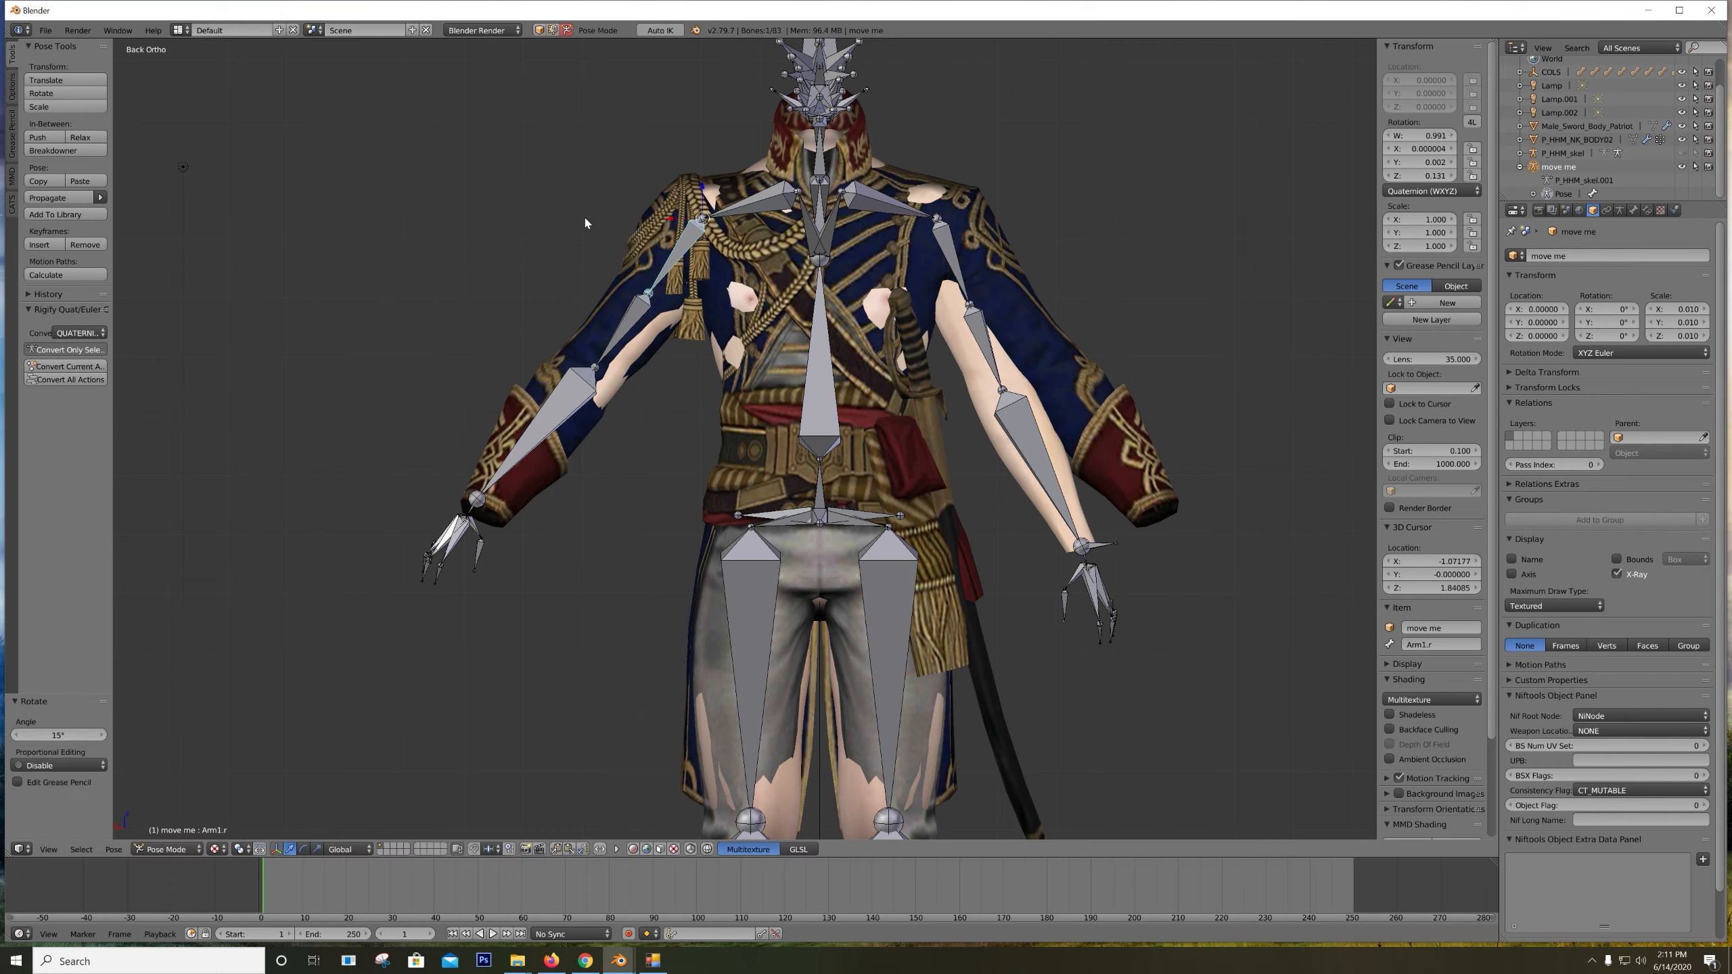
# Rotate the Arm1.l bone of the move me armature by -15° outward toward the outfit's other sleeve
pyautogui.rightClick(953, 256)
pyautogui.press('r')
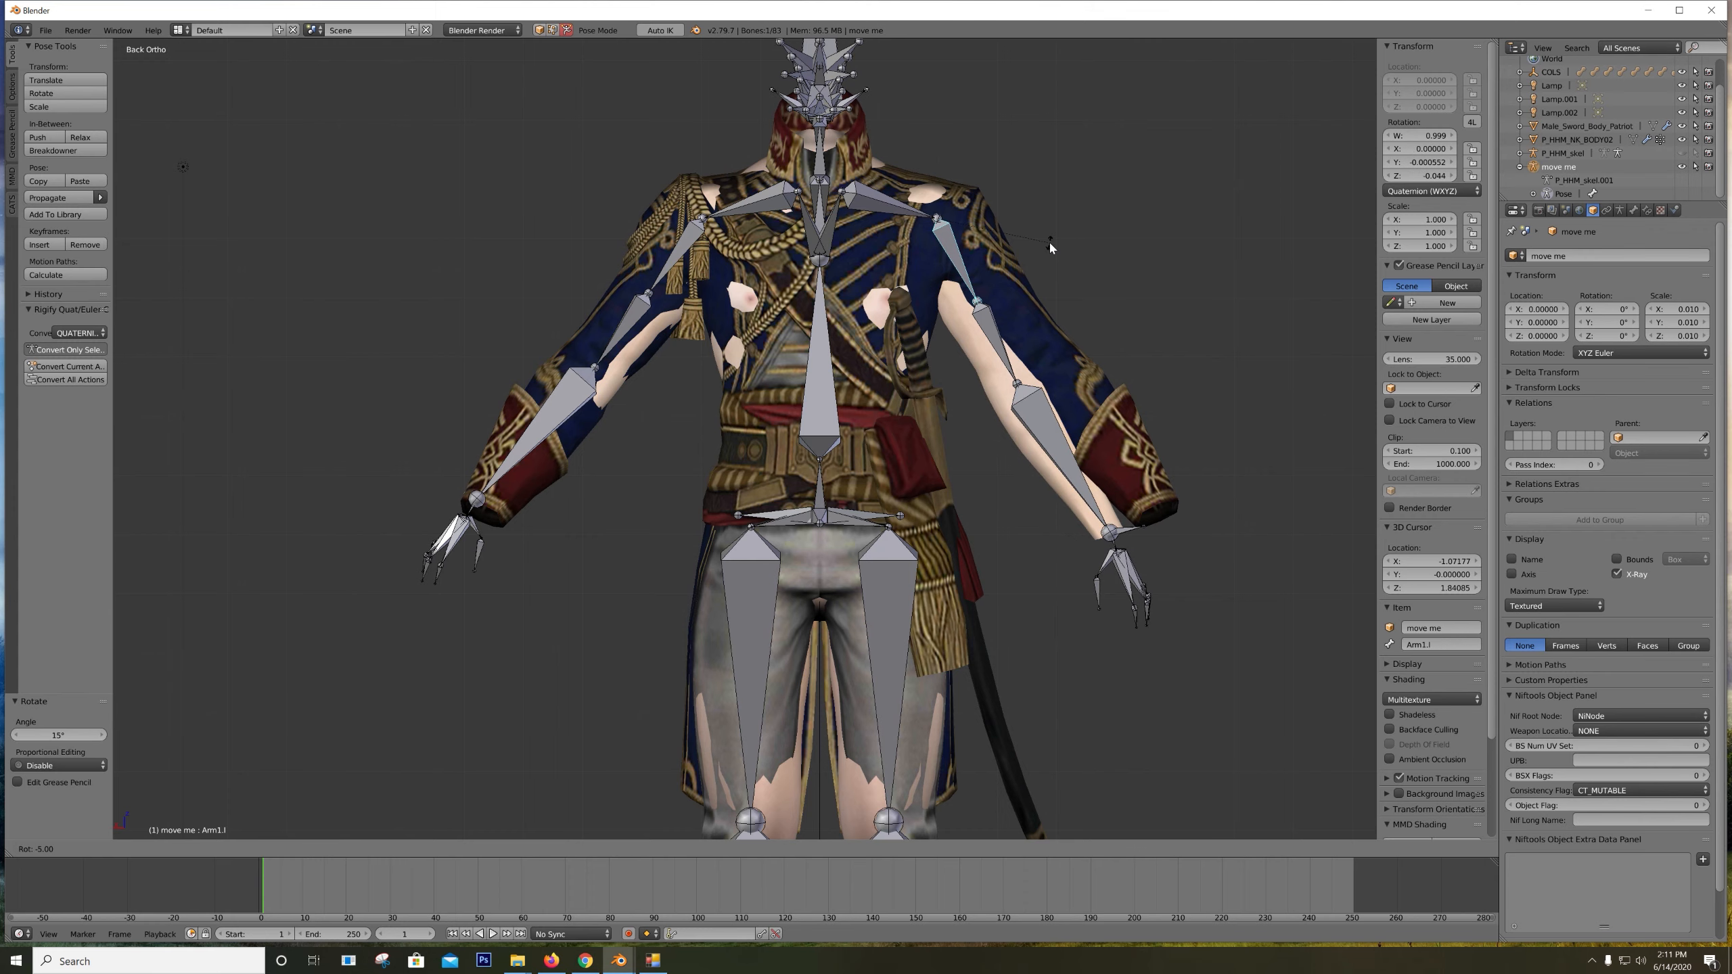
pyautogui.click(1080, 224)
pyautogui.scroll(-3, 926, 282)
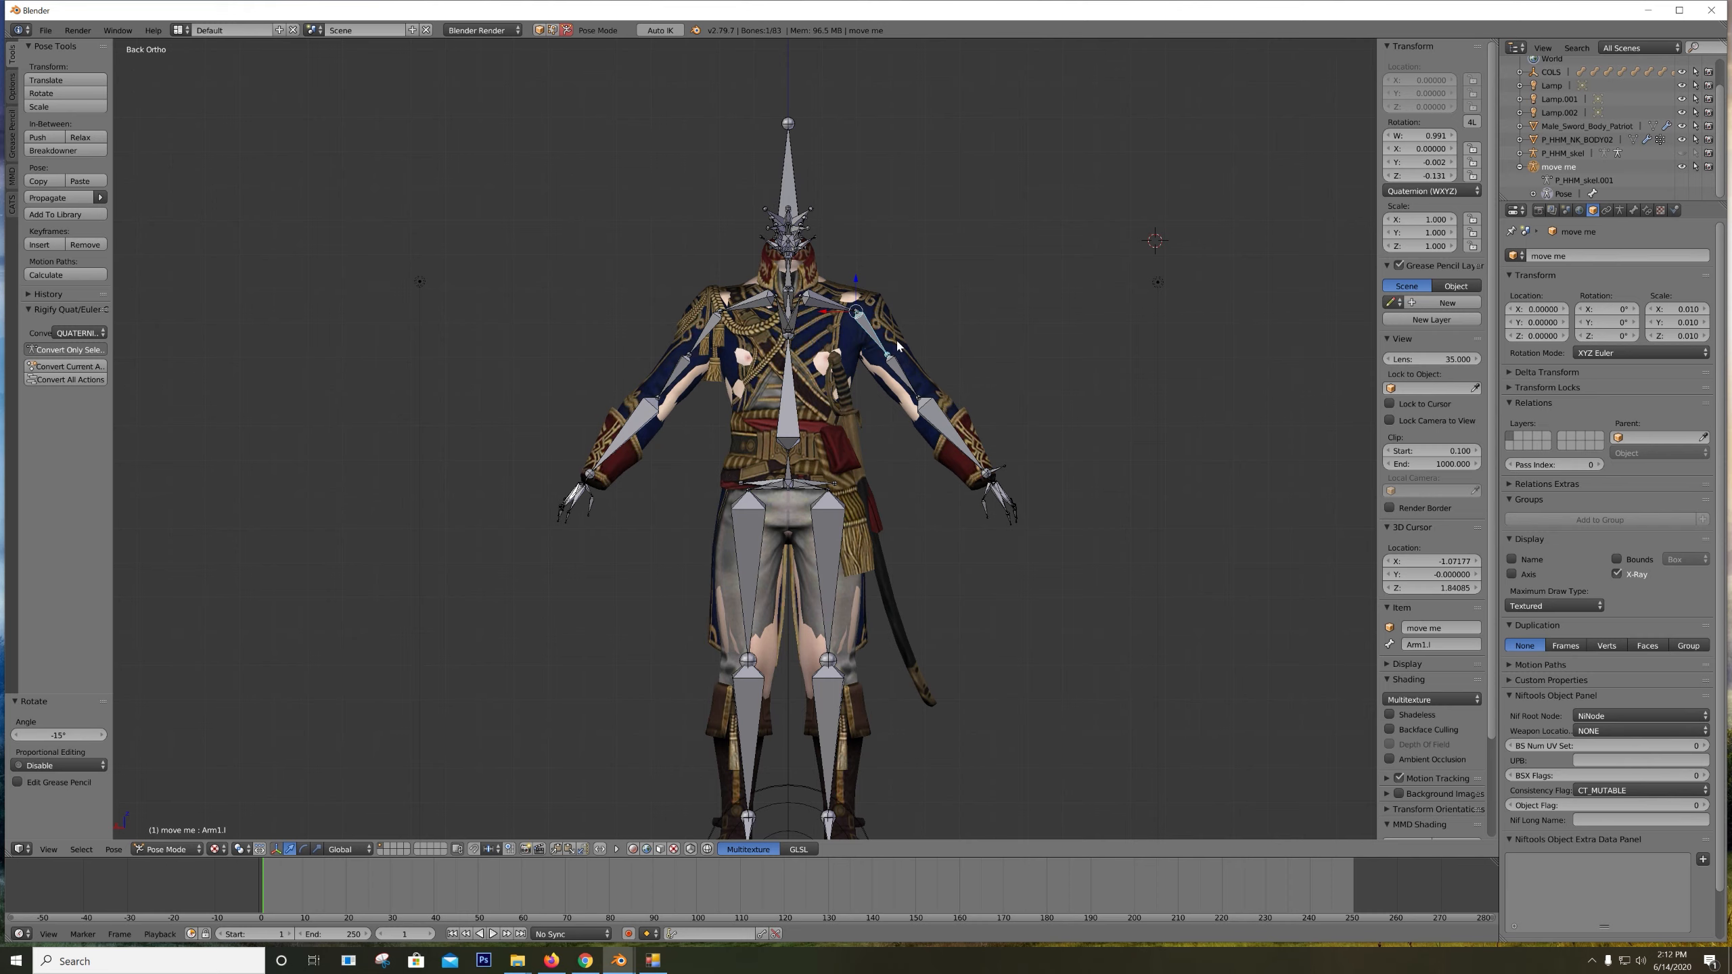
# Rotate the Leg1.r bone of the move me armature 2° outward toward the outfit's trouser leg
pyautogui.keyDown('shift'); pyautogui.moveTo(896, 338); pyautogui.dragTo(860, 203, button='middle'); pyautogui.keyUp('shift')
pyautogui.scroll(3, 869, 346)
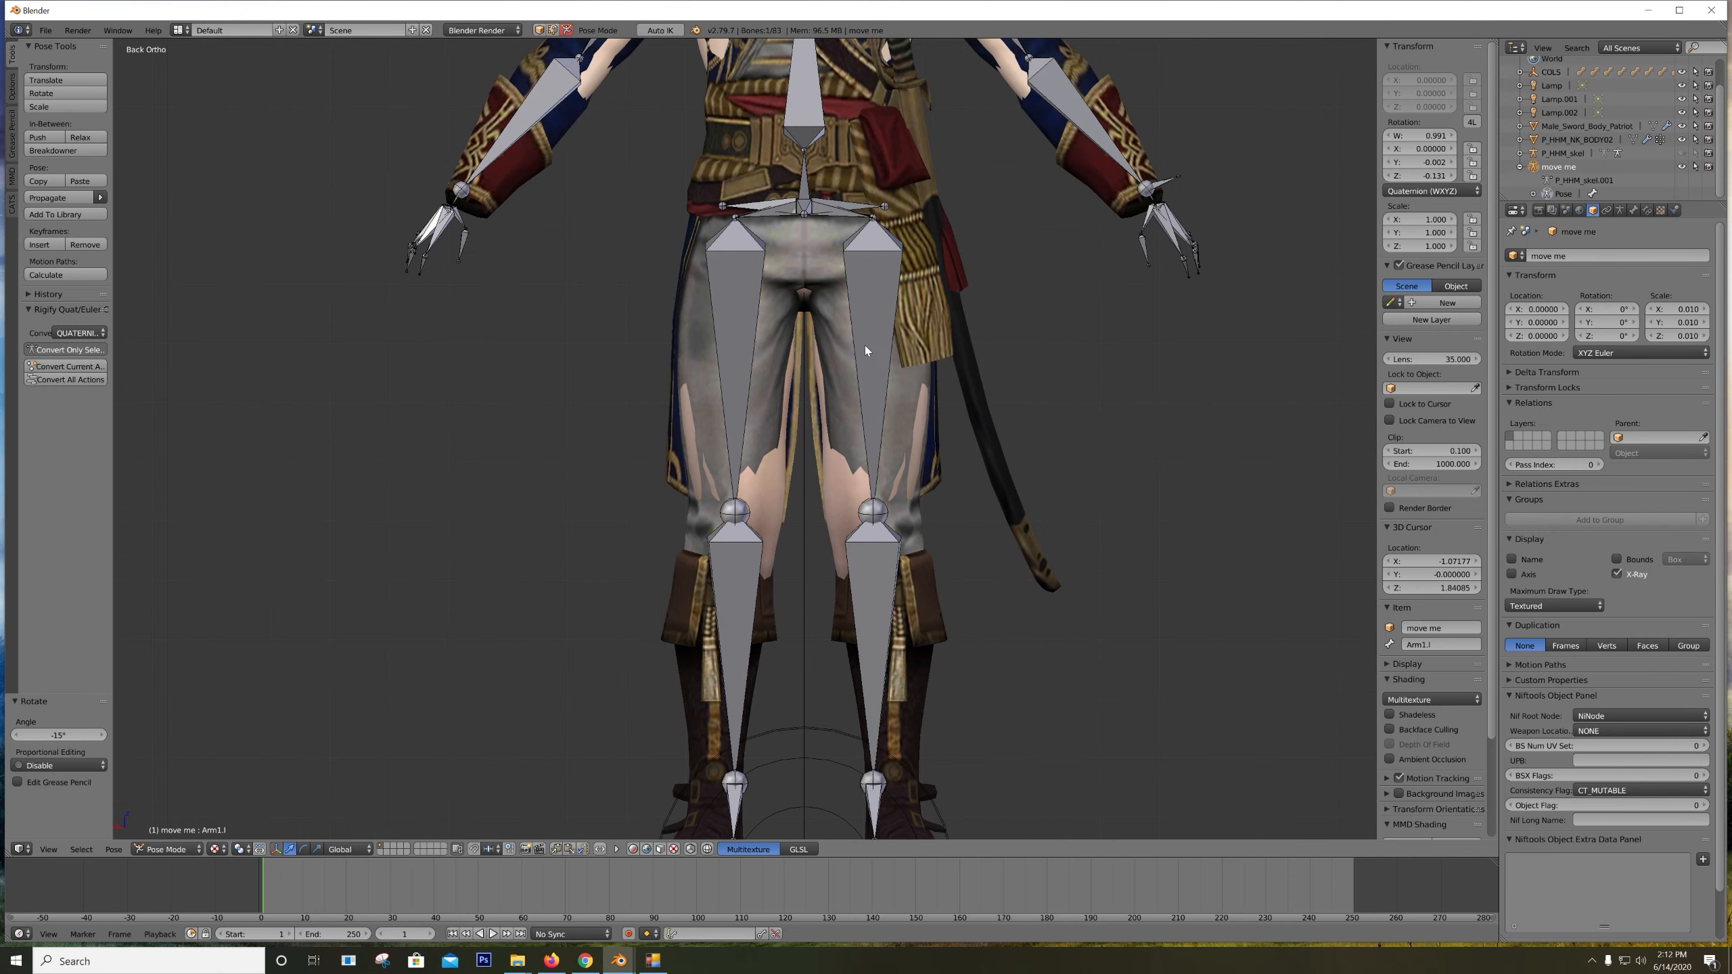
pyautogui.rightClick(742, 320)
pyautogui.press('r')
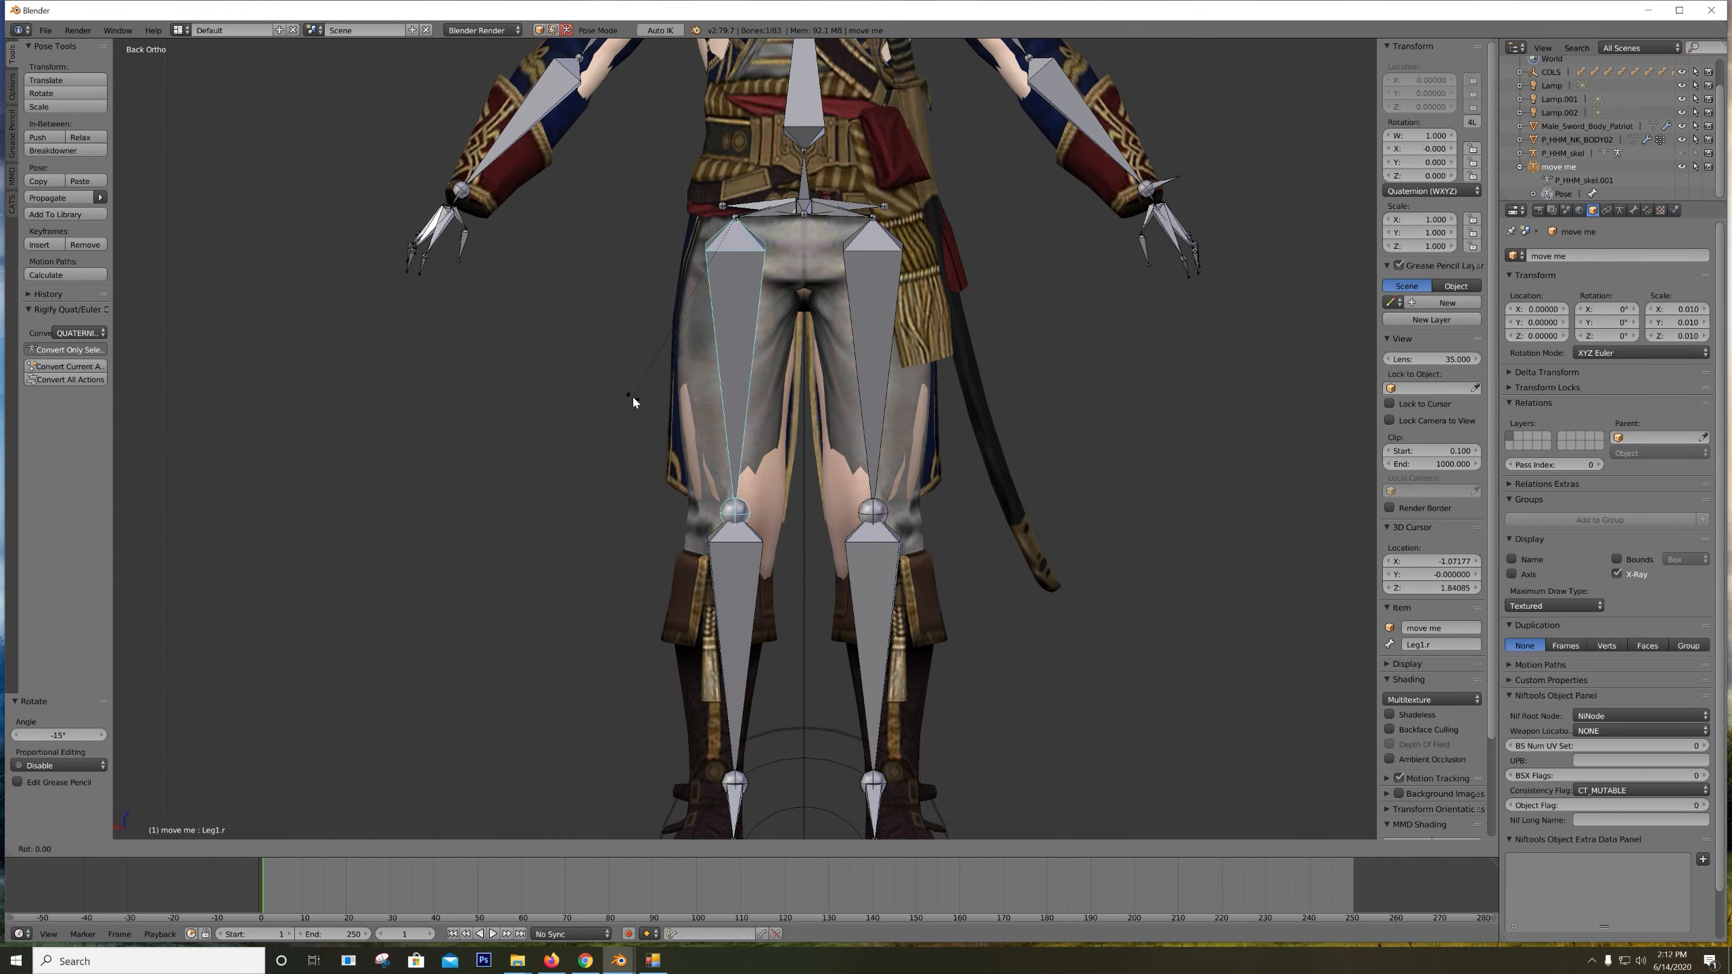
pyautogui.click(417, 380)
# Rotate the Leg1.l bone of the move me armature by -2° outward to mirror the opposite leg
pyautogui.rightClick(860, 282)
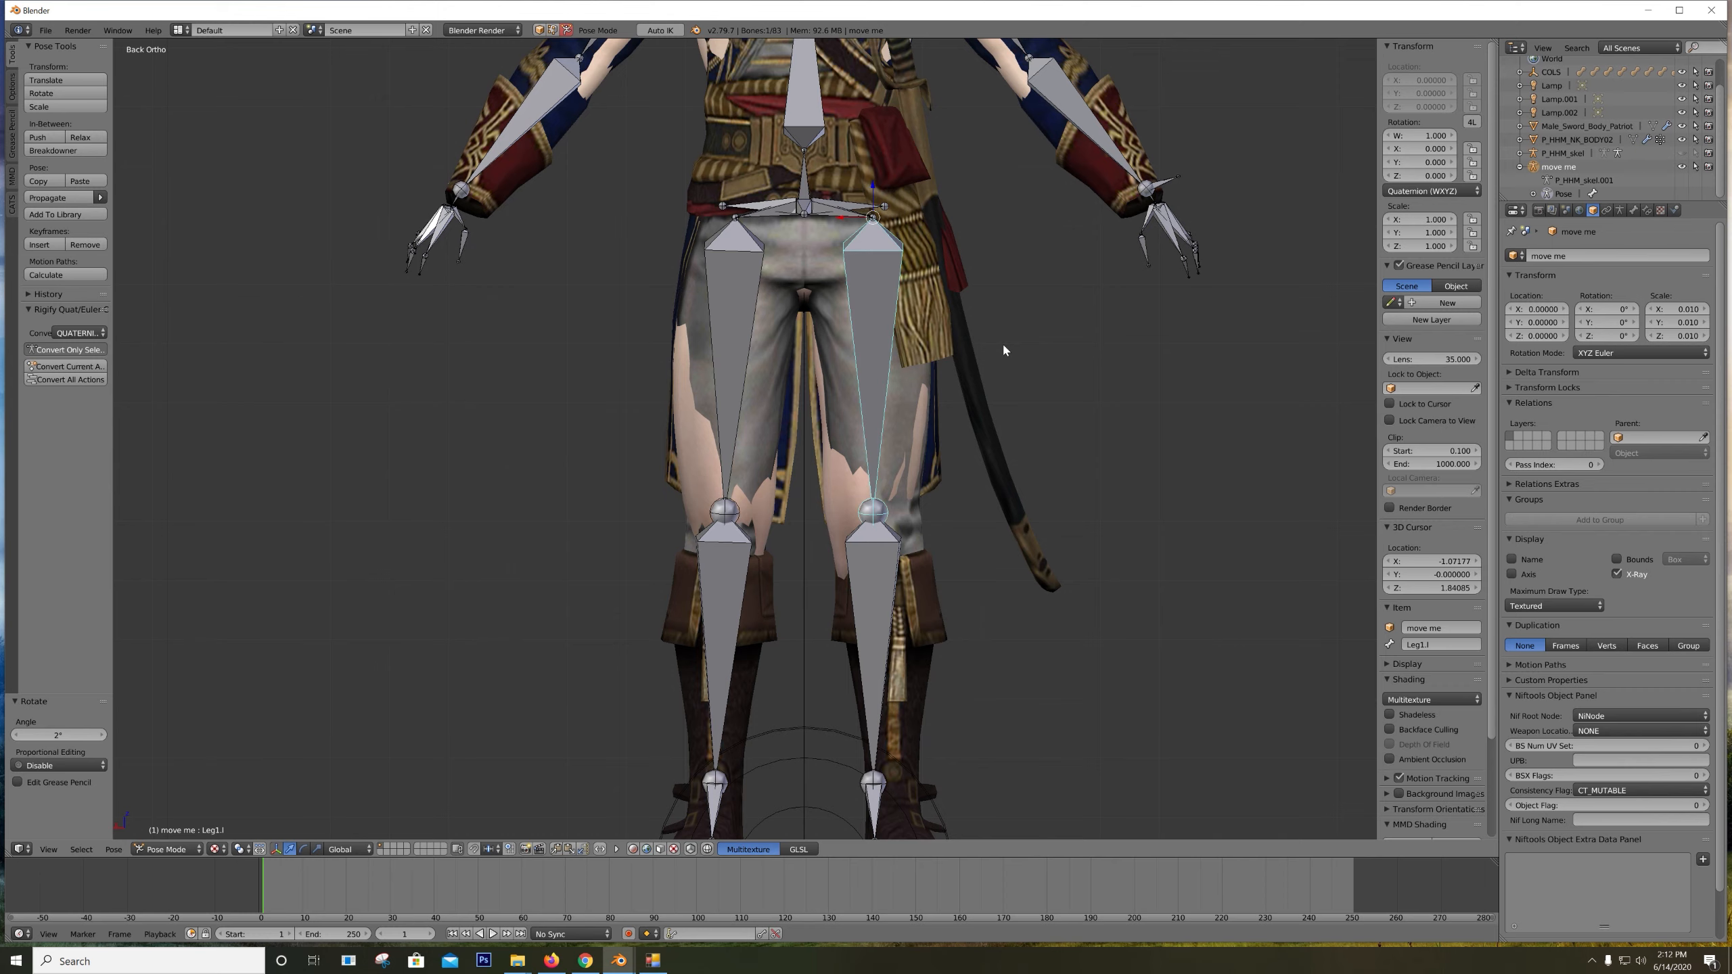
pyautogui.press('r')
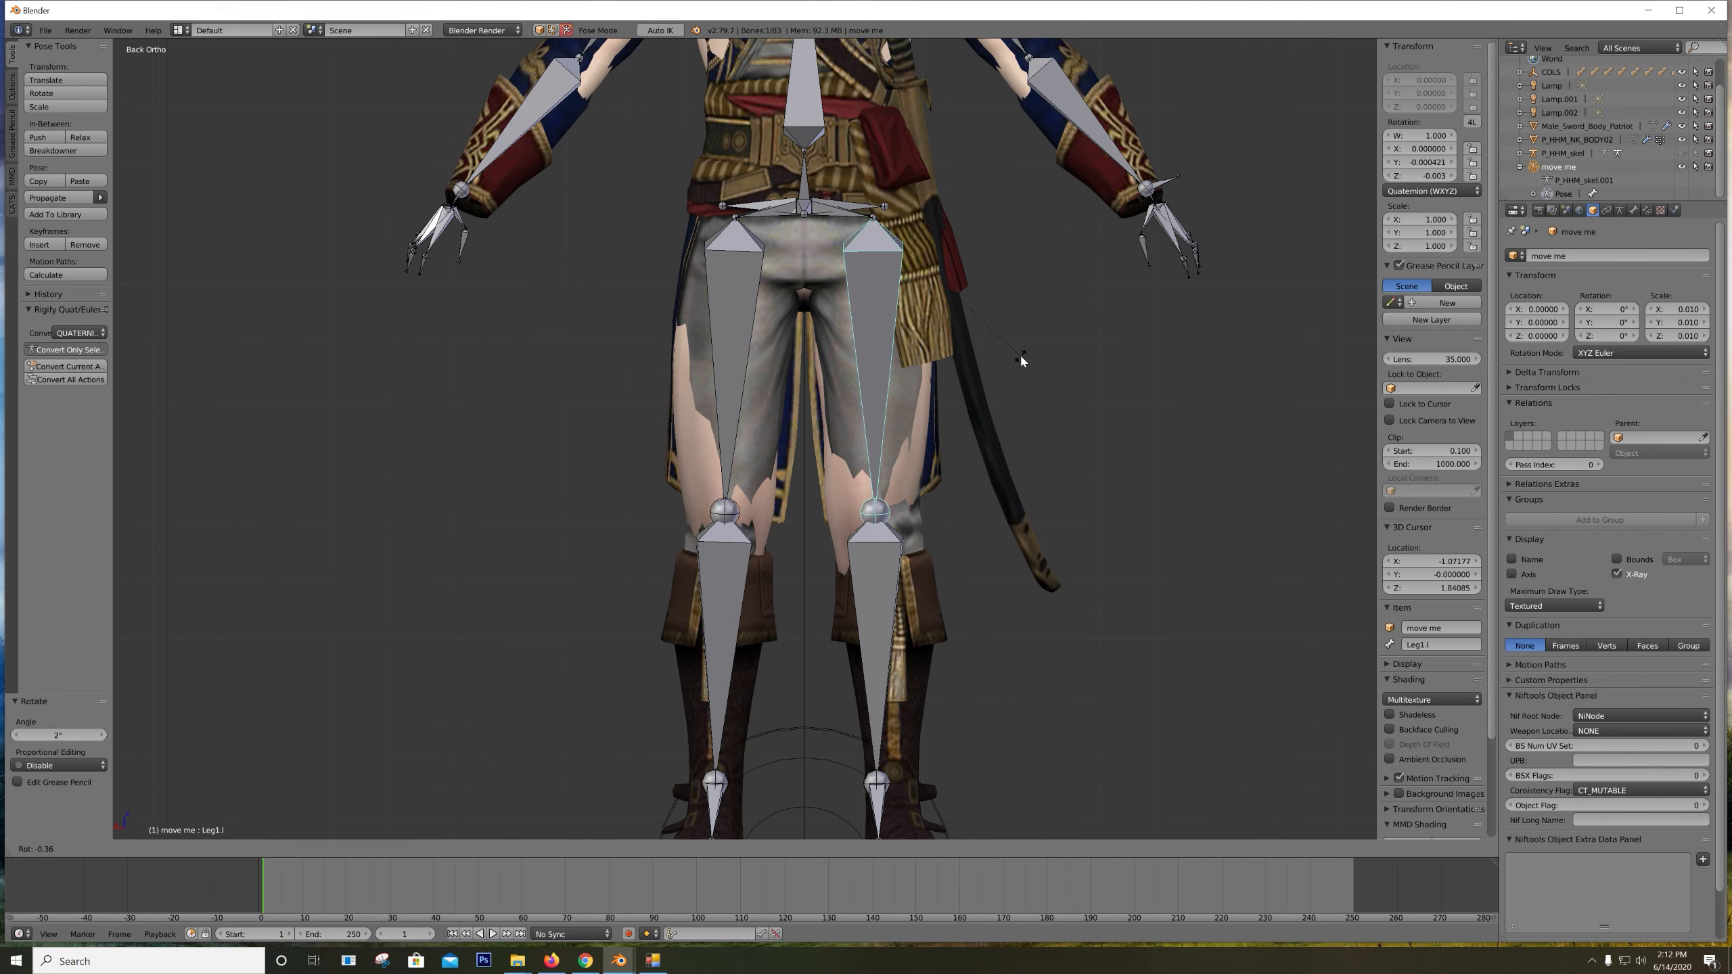
pyautogui.press('Escape')
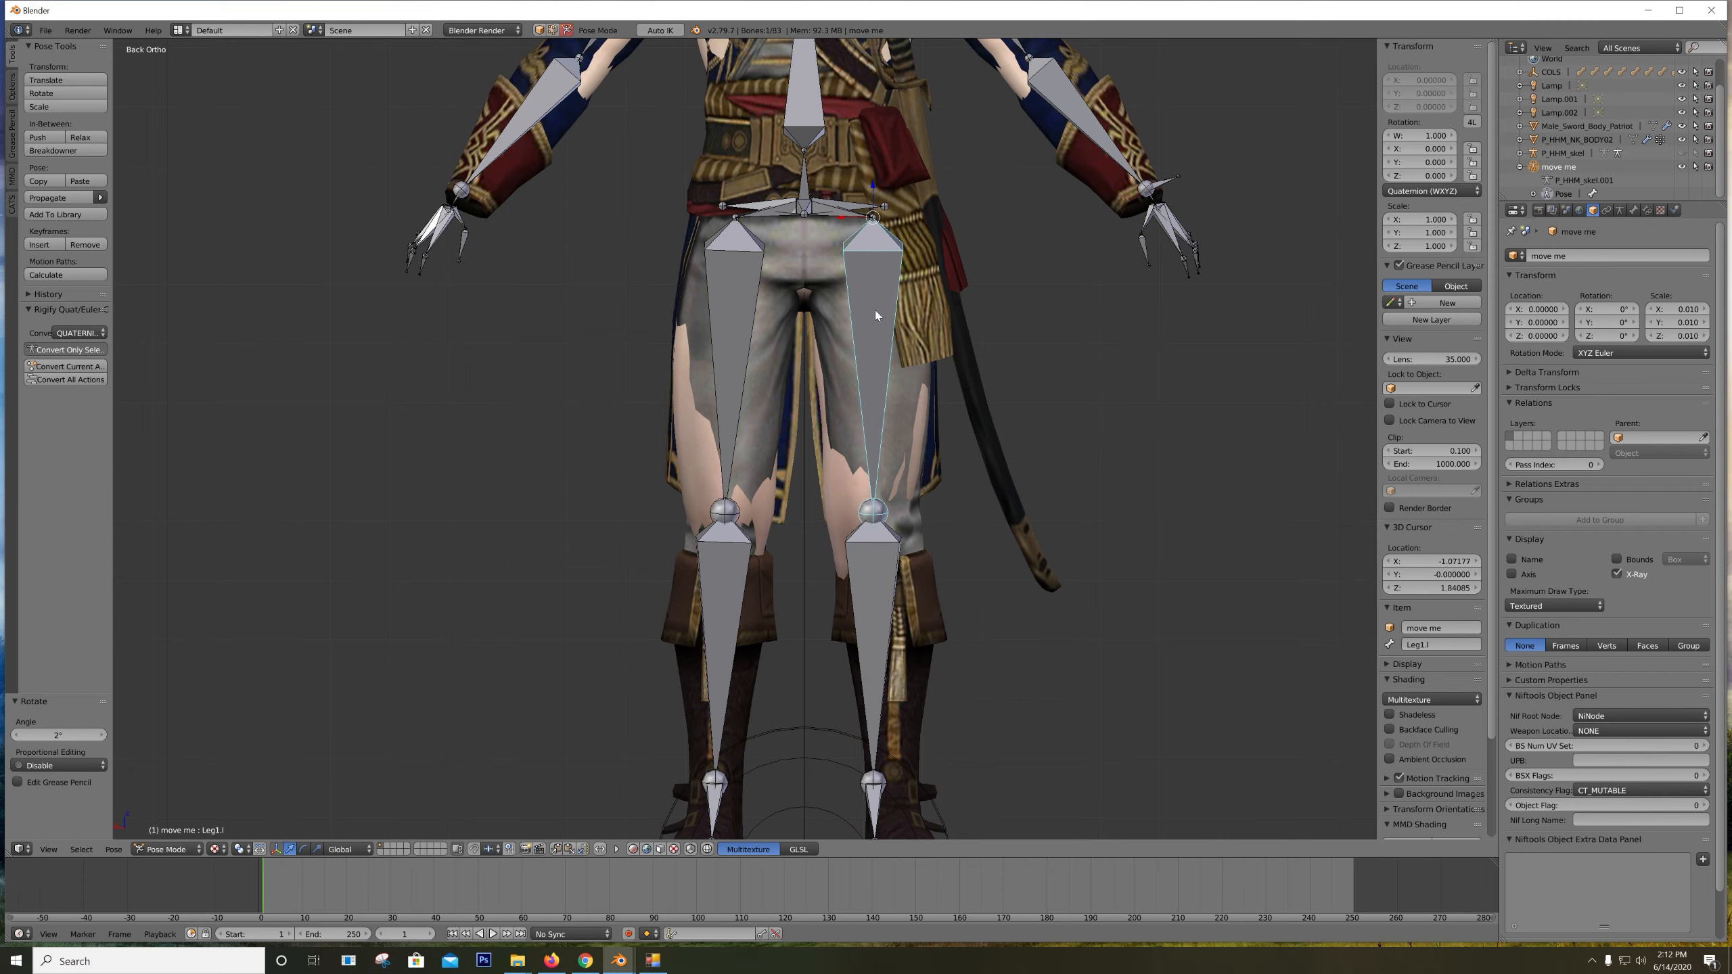
pyautogui.press('r')
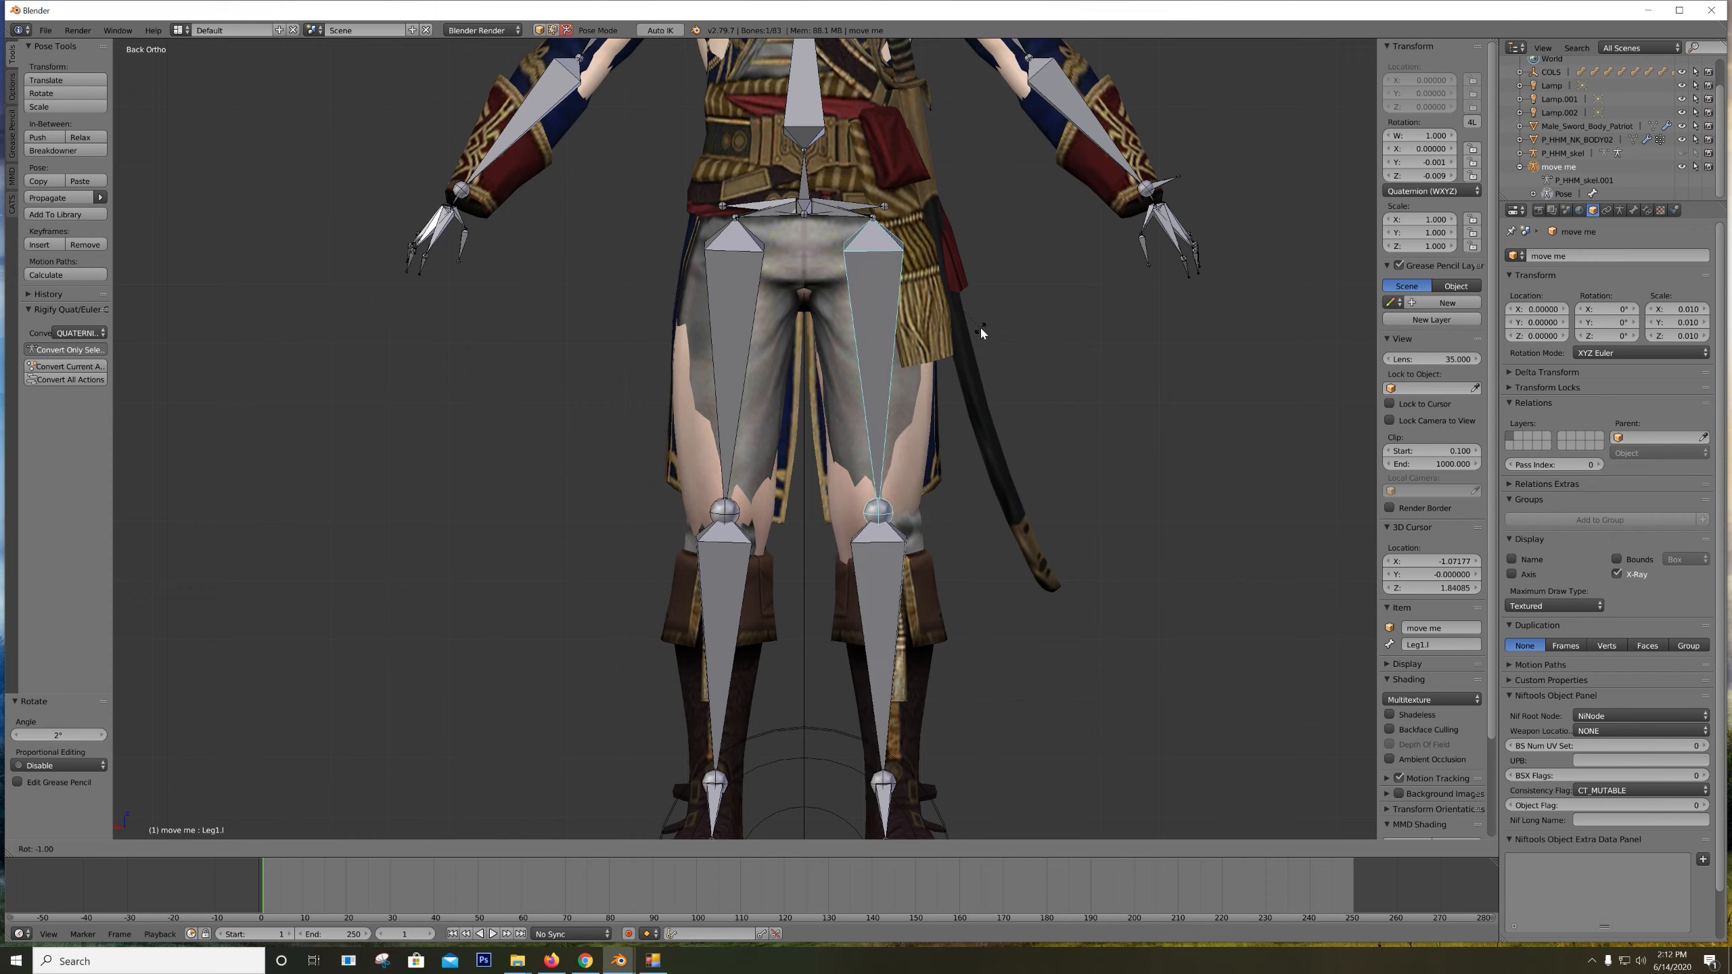
pyautogui.click(1101, 296)
pyautogui.scroll(-2, 991, 332)
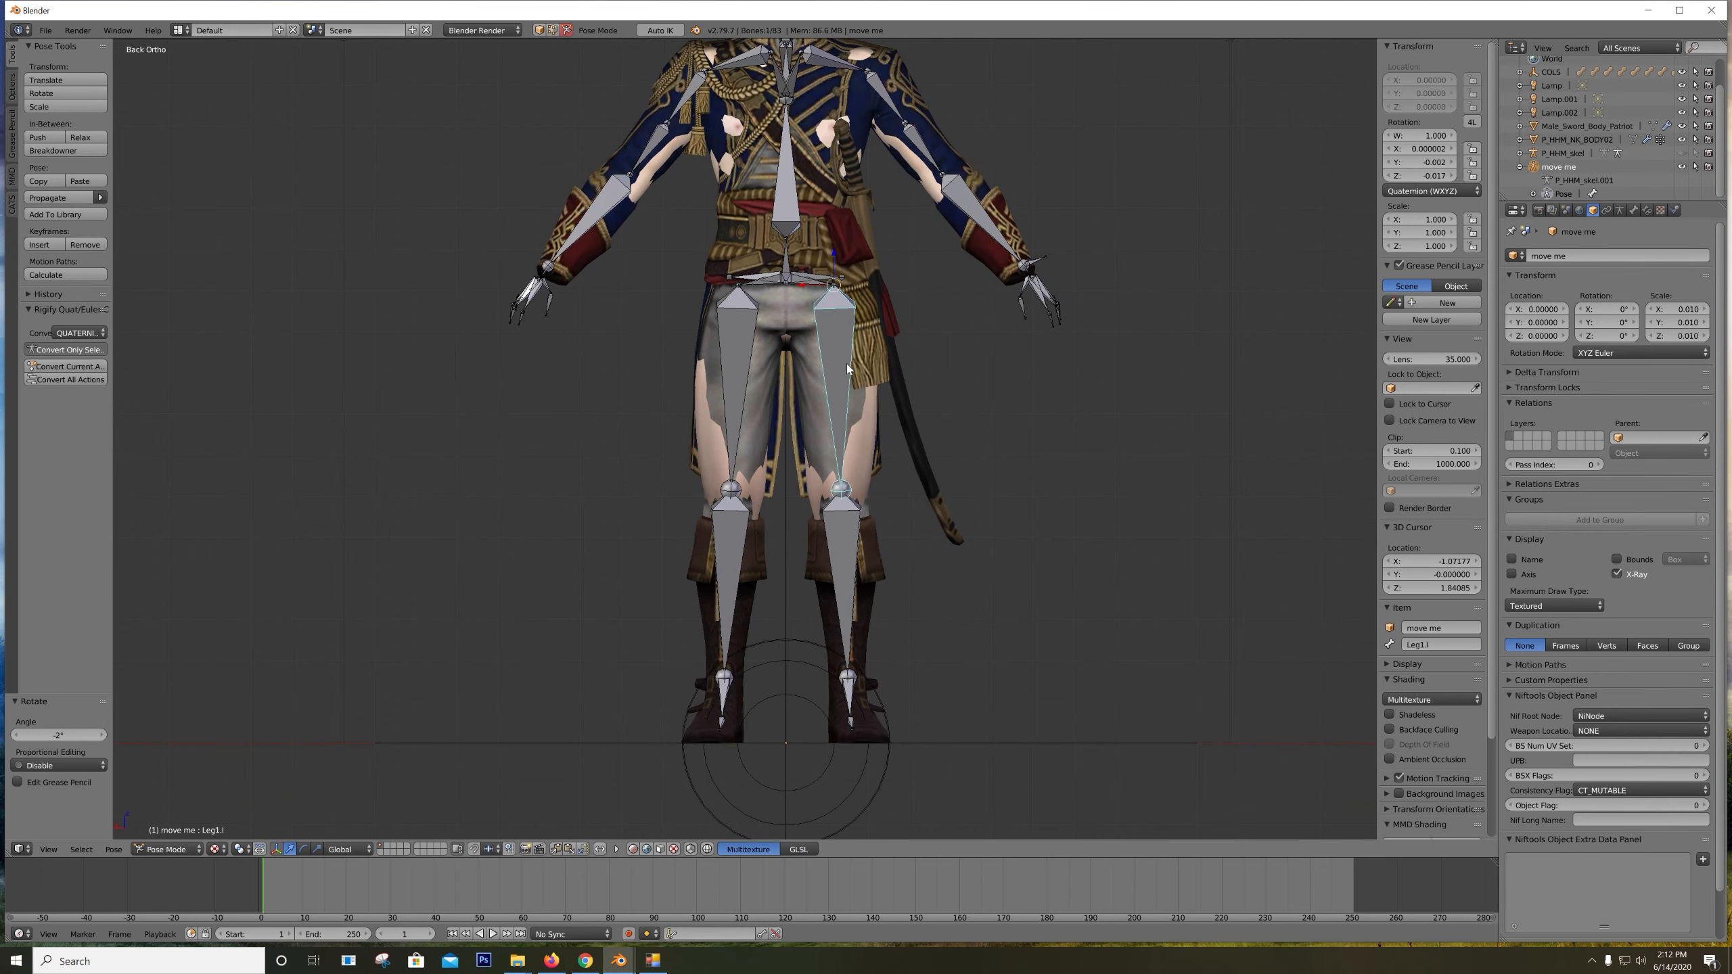
# Show the P_HHM_skel armature to compare its pose with the move me armature, and hide it again
pyautogui.scroll(-3, 848, 369)
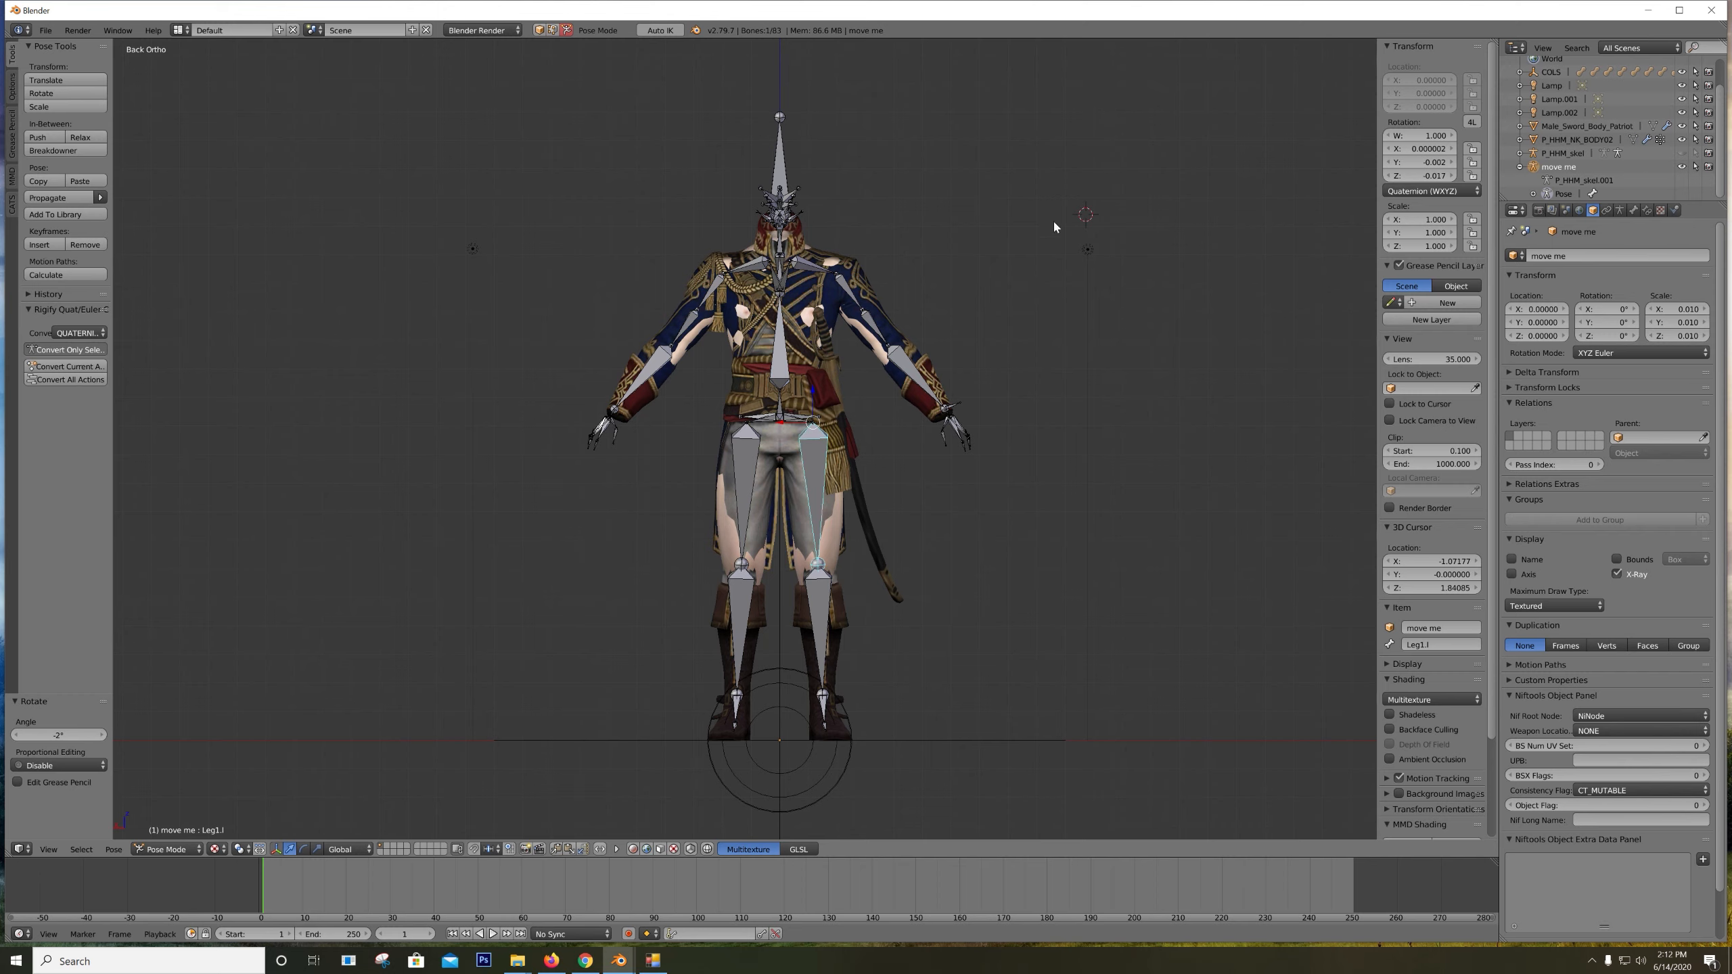
pyautogui.click(1682, 154)
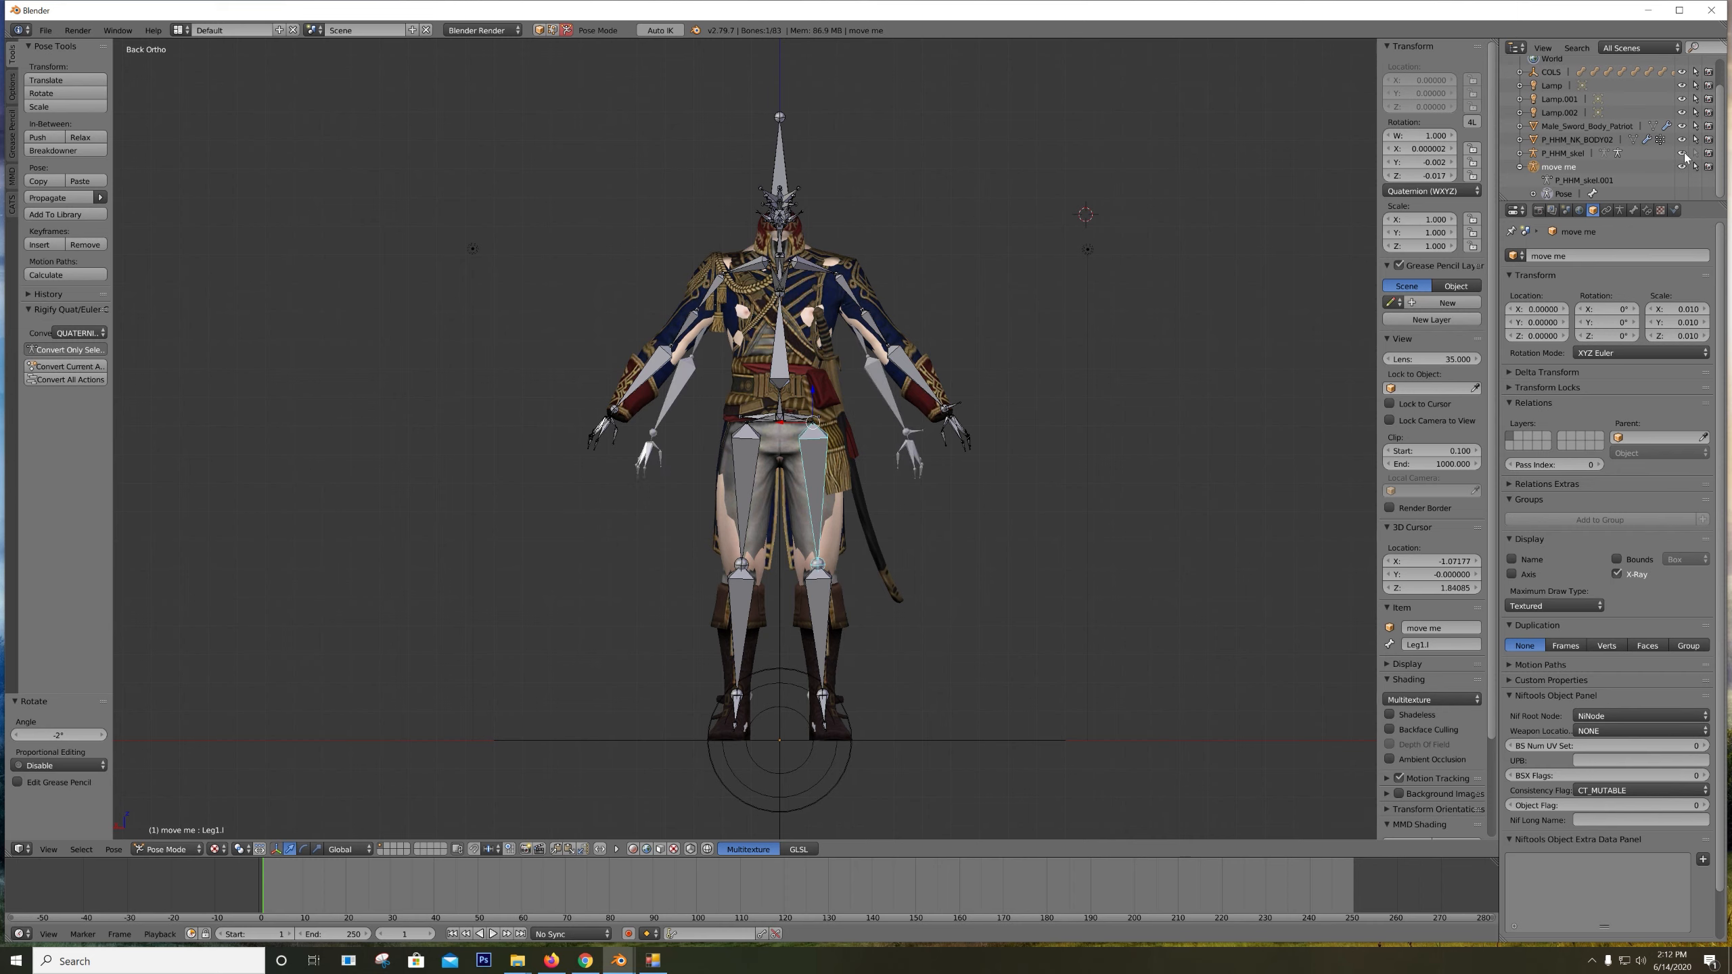
pyautogui.click(1550, 156)
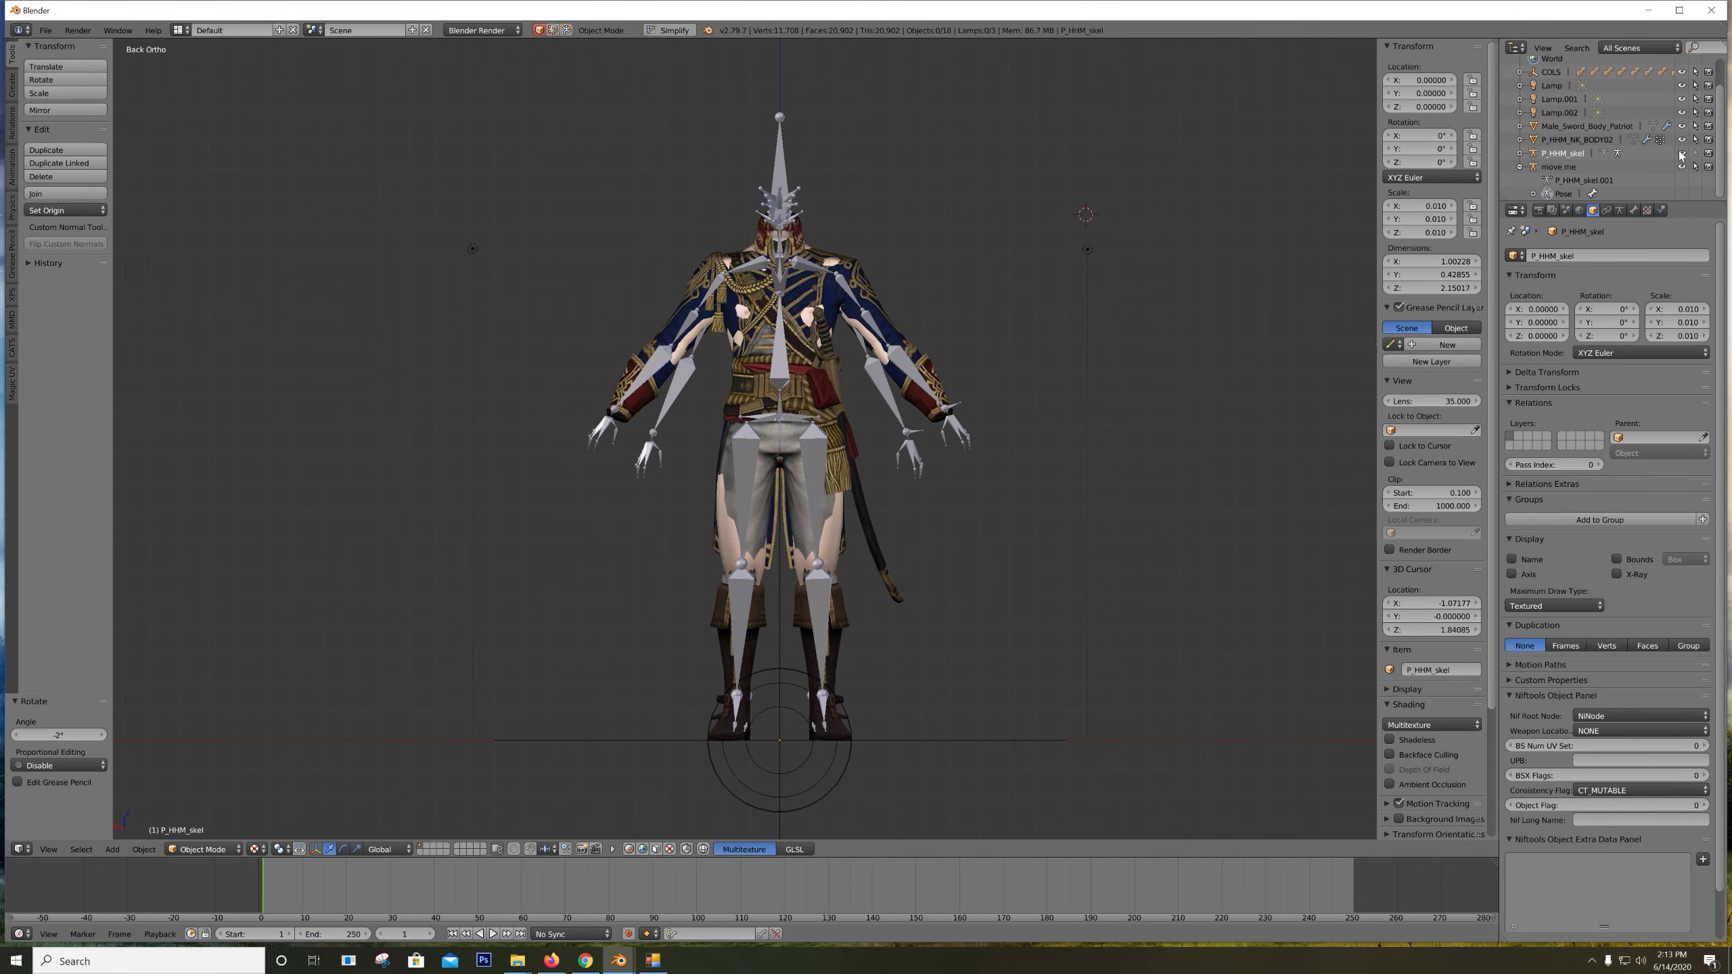
pyautogui.click(1682, 153)
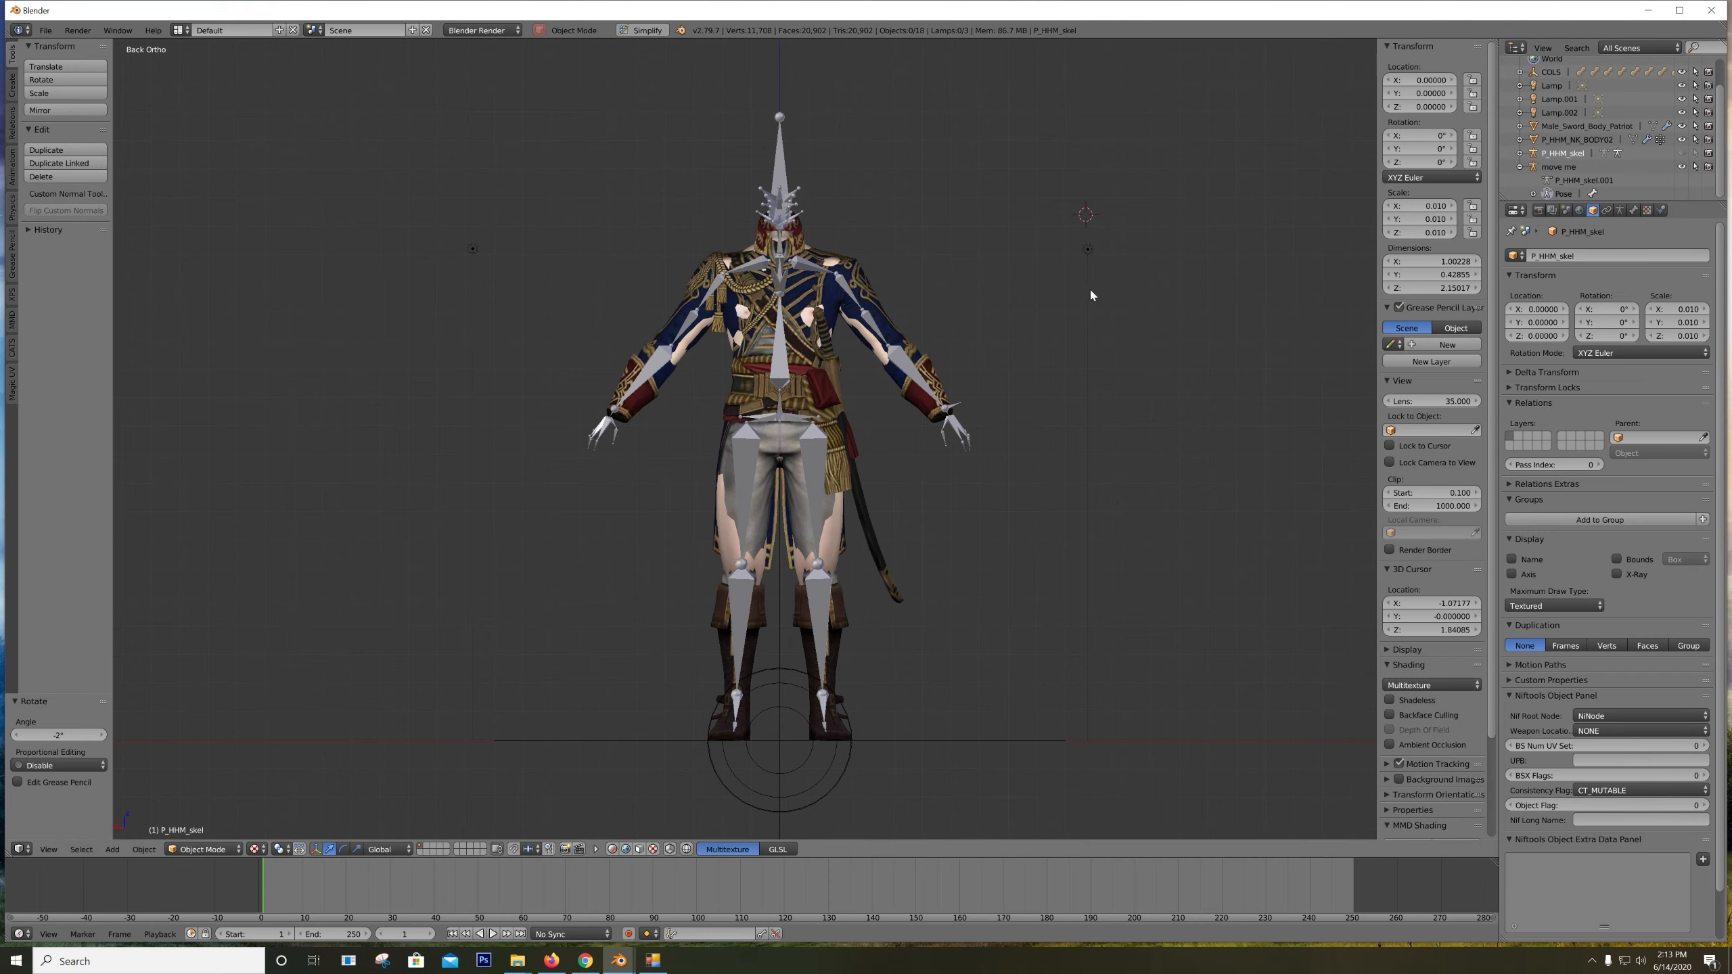
# Apply the Armature modifier on the P_HHM_NK_BODY02 body and hide the move me armature
pyautogui.scroll(4, 1091, 291)
pyautogui.keyDown('shift'); pyautogui.moveTo(1053, 152); pyautogui.dragTo(909, 323, button='middle'); pyautogui.keyUp('shift')
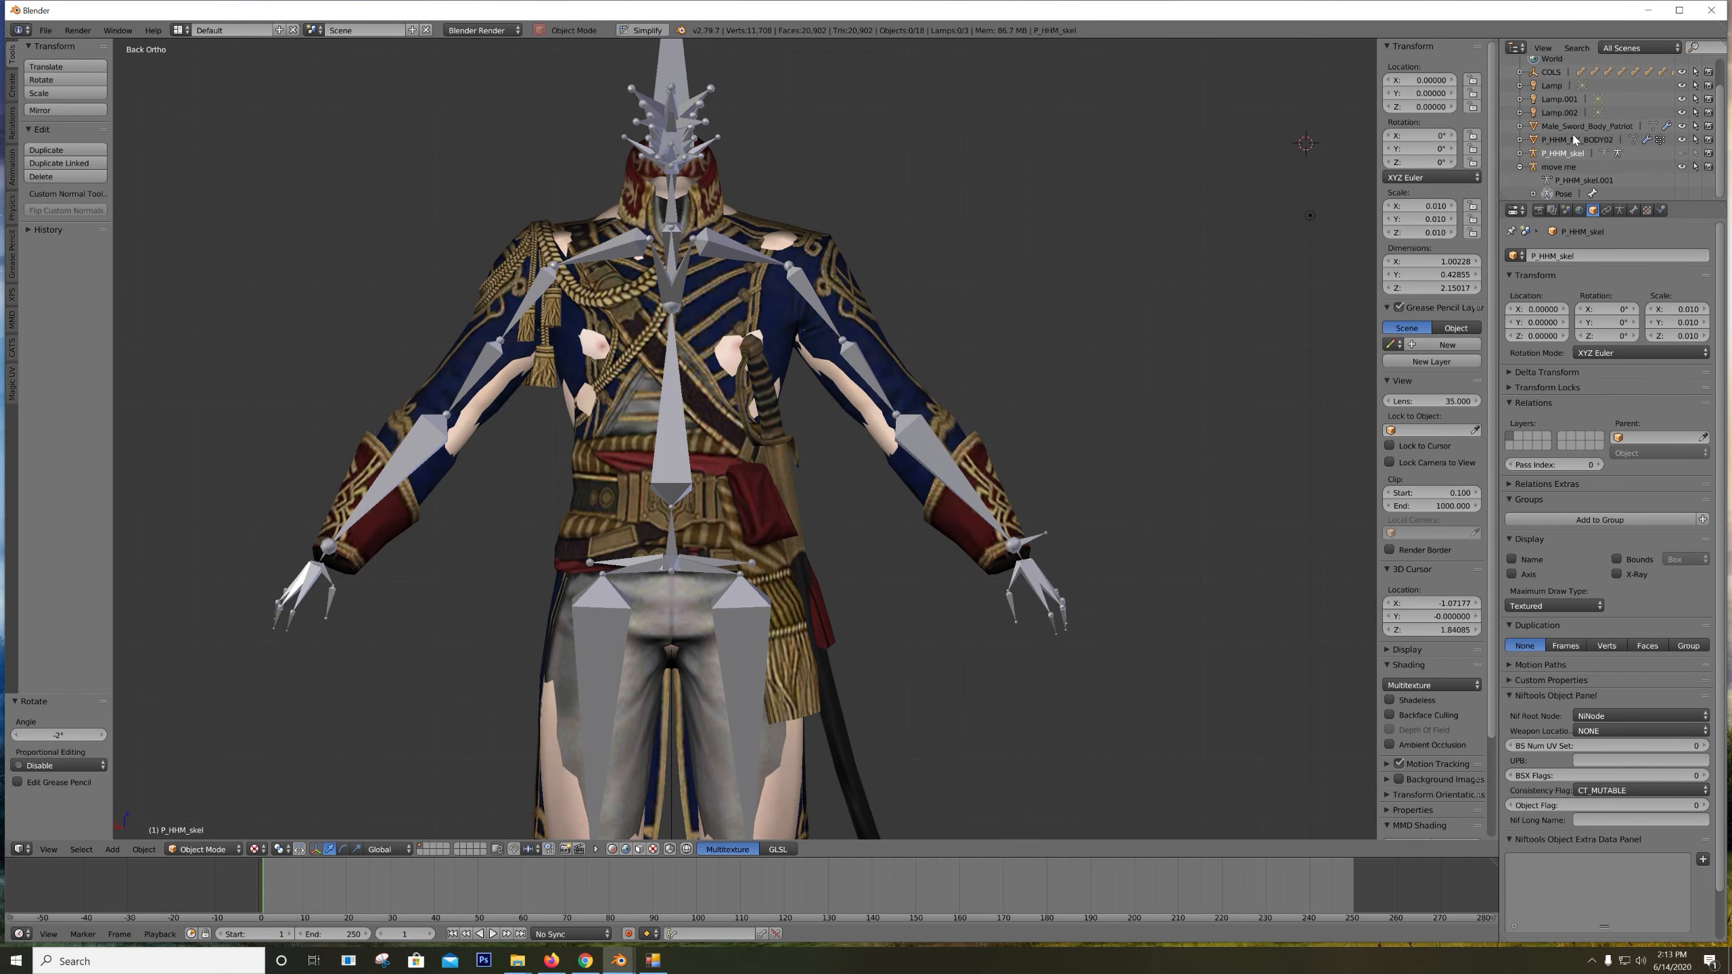
pyautogui.click(1646, 140)
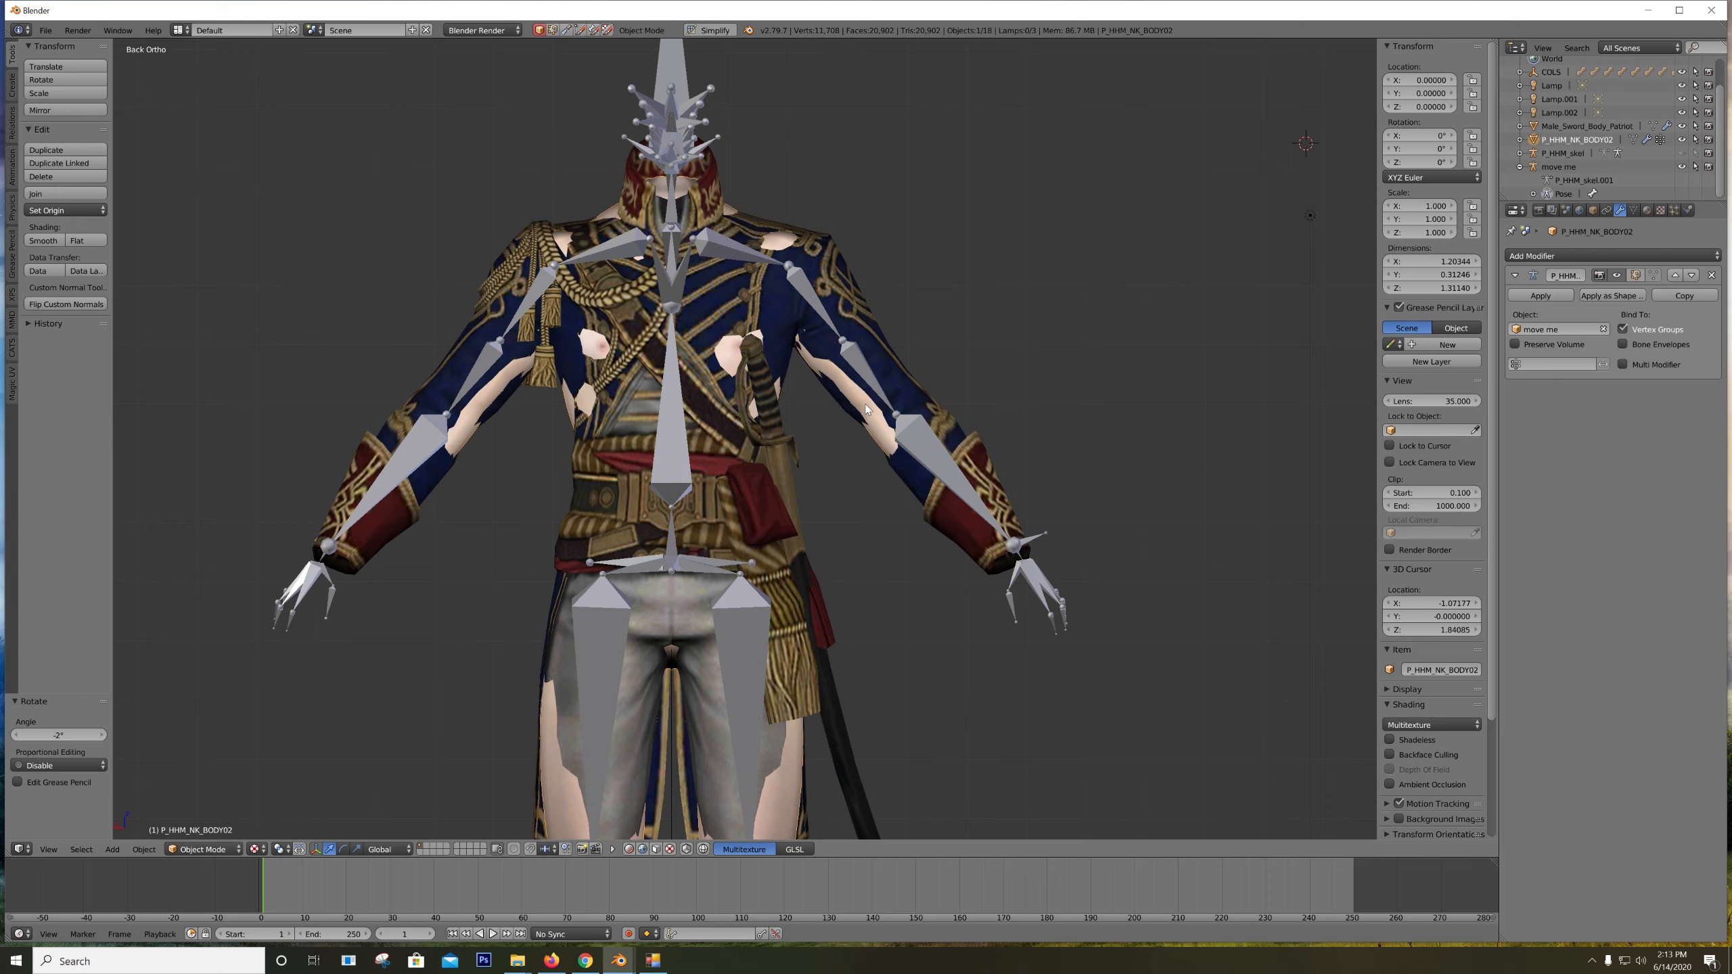
pyautogui.click(1543, 296)
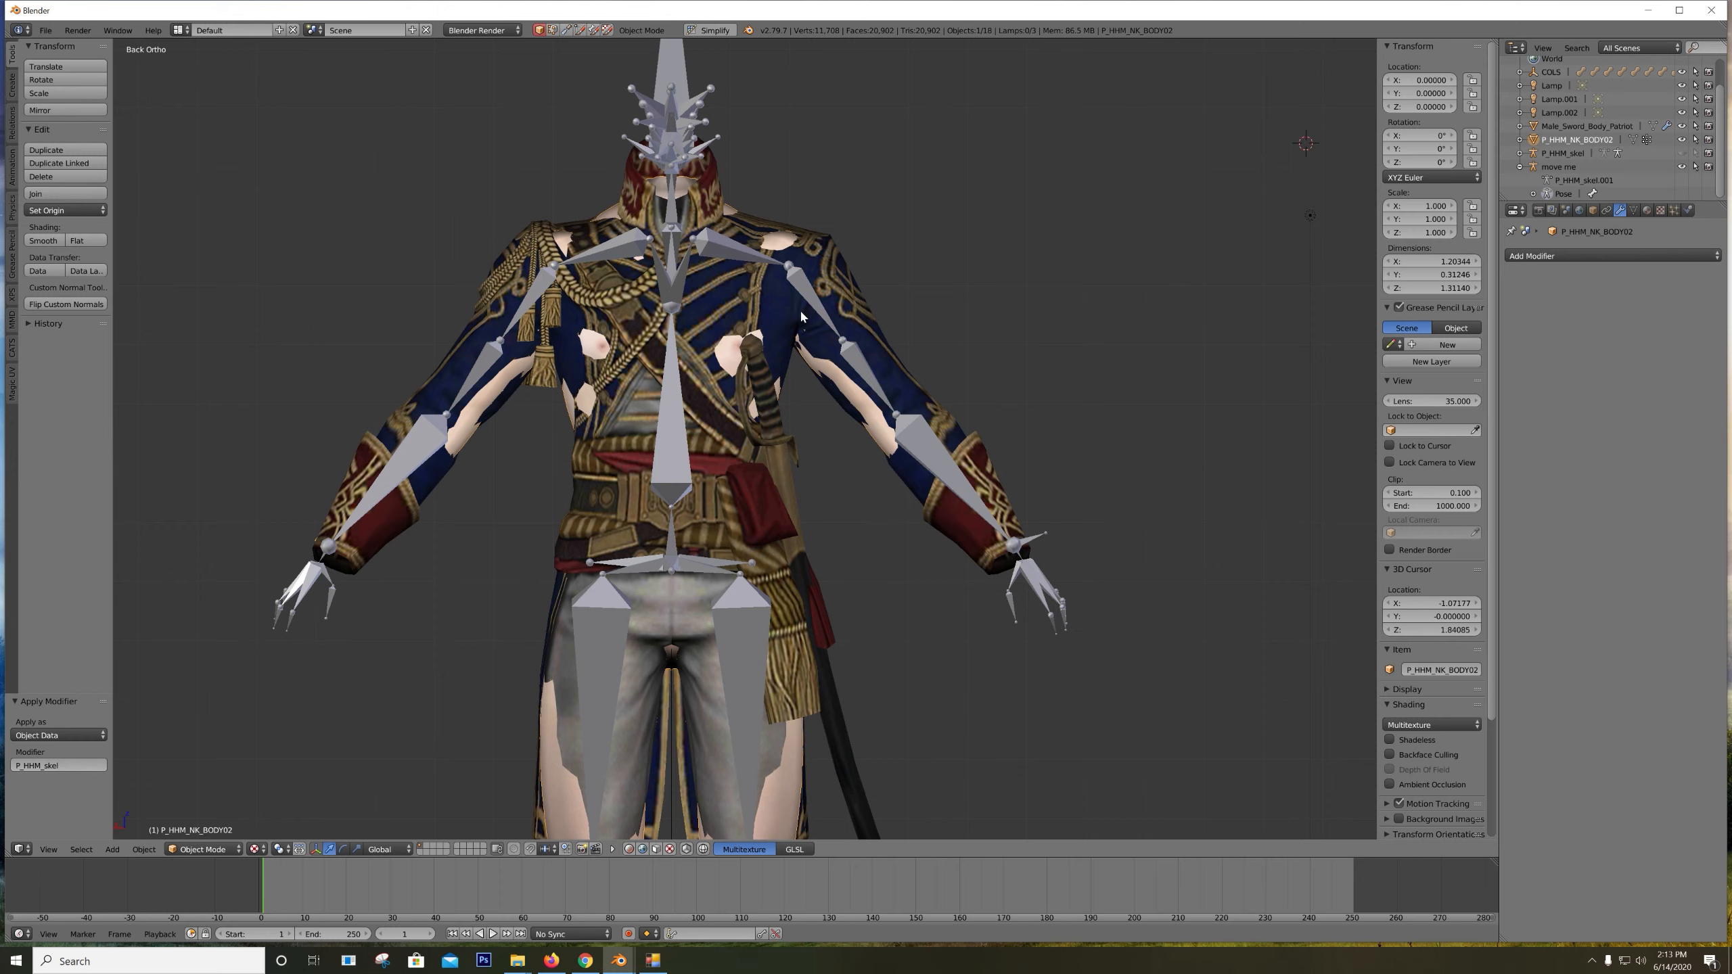
pyautogui.click(1682, 167)
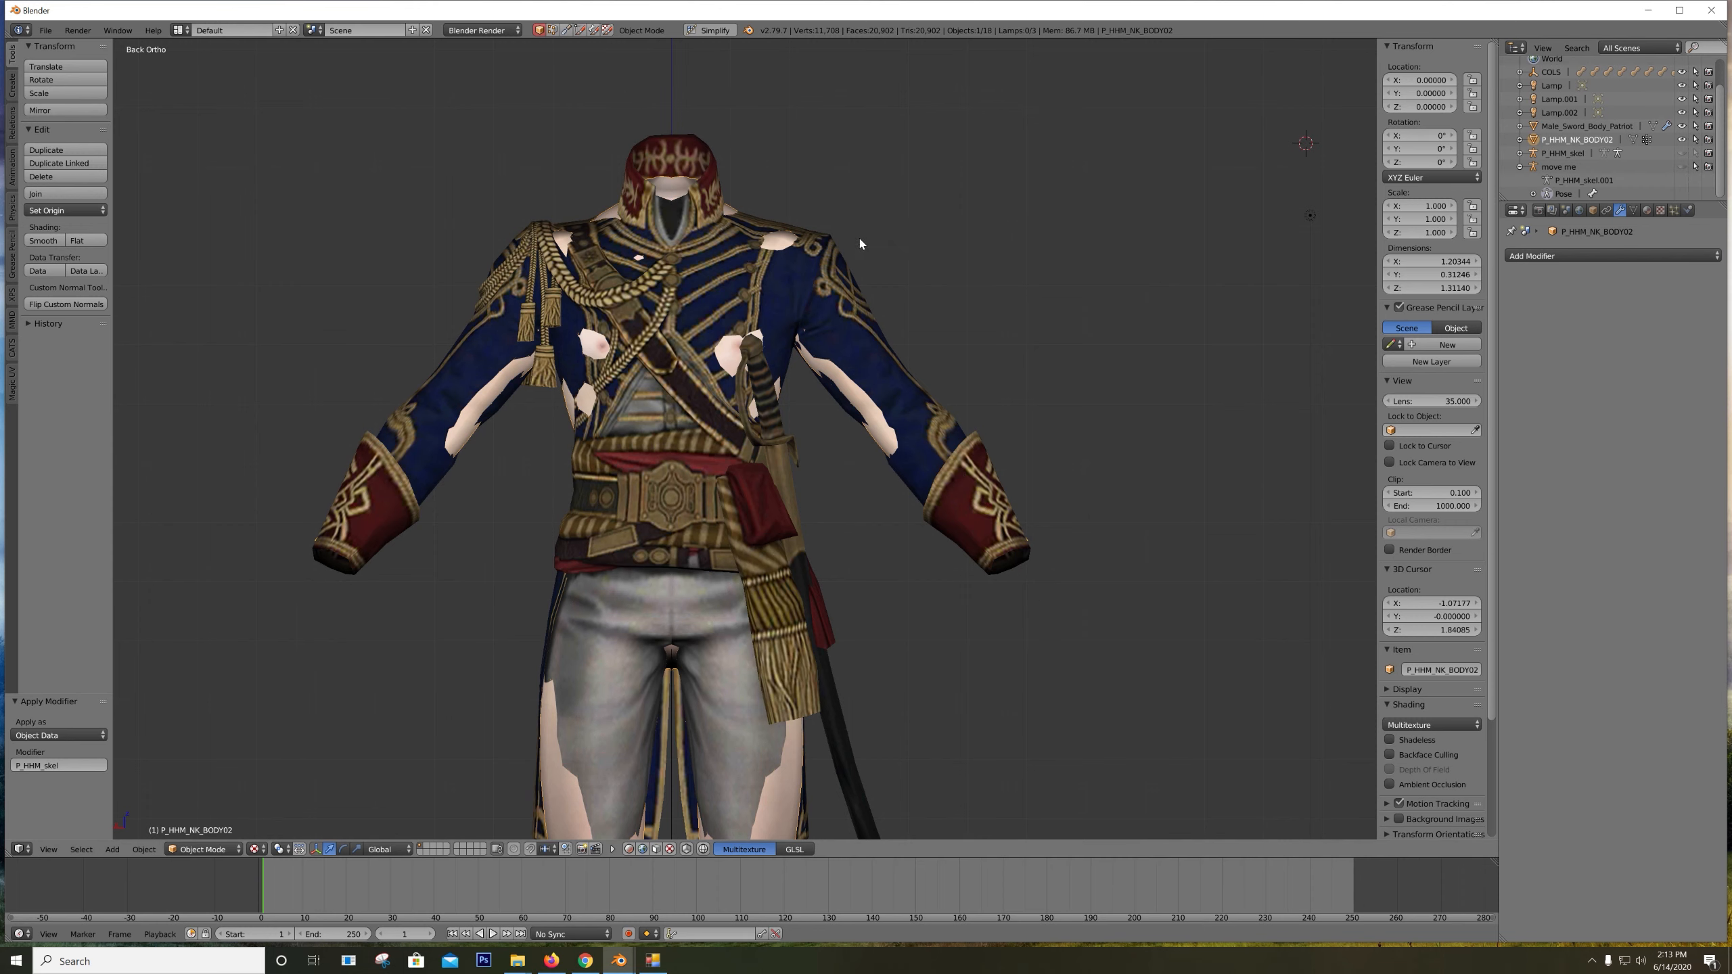
pyautogui.scroll(-2, 900, 212)
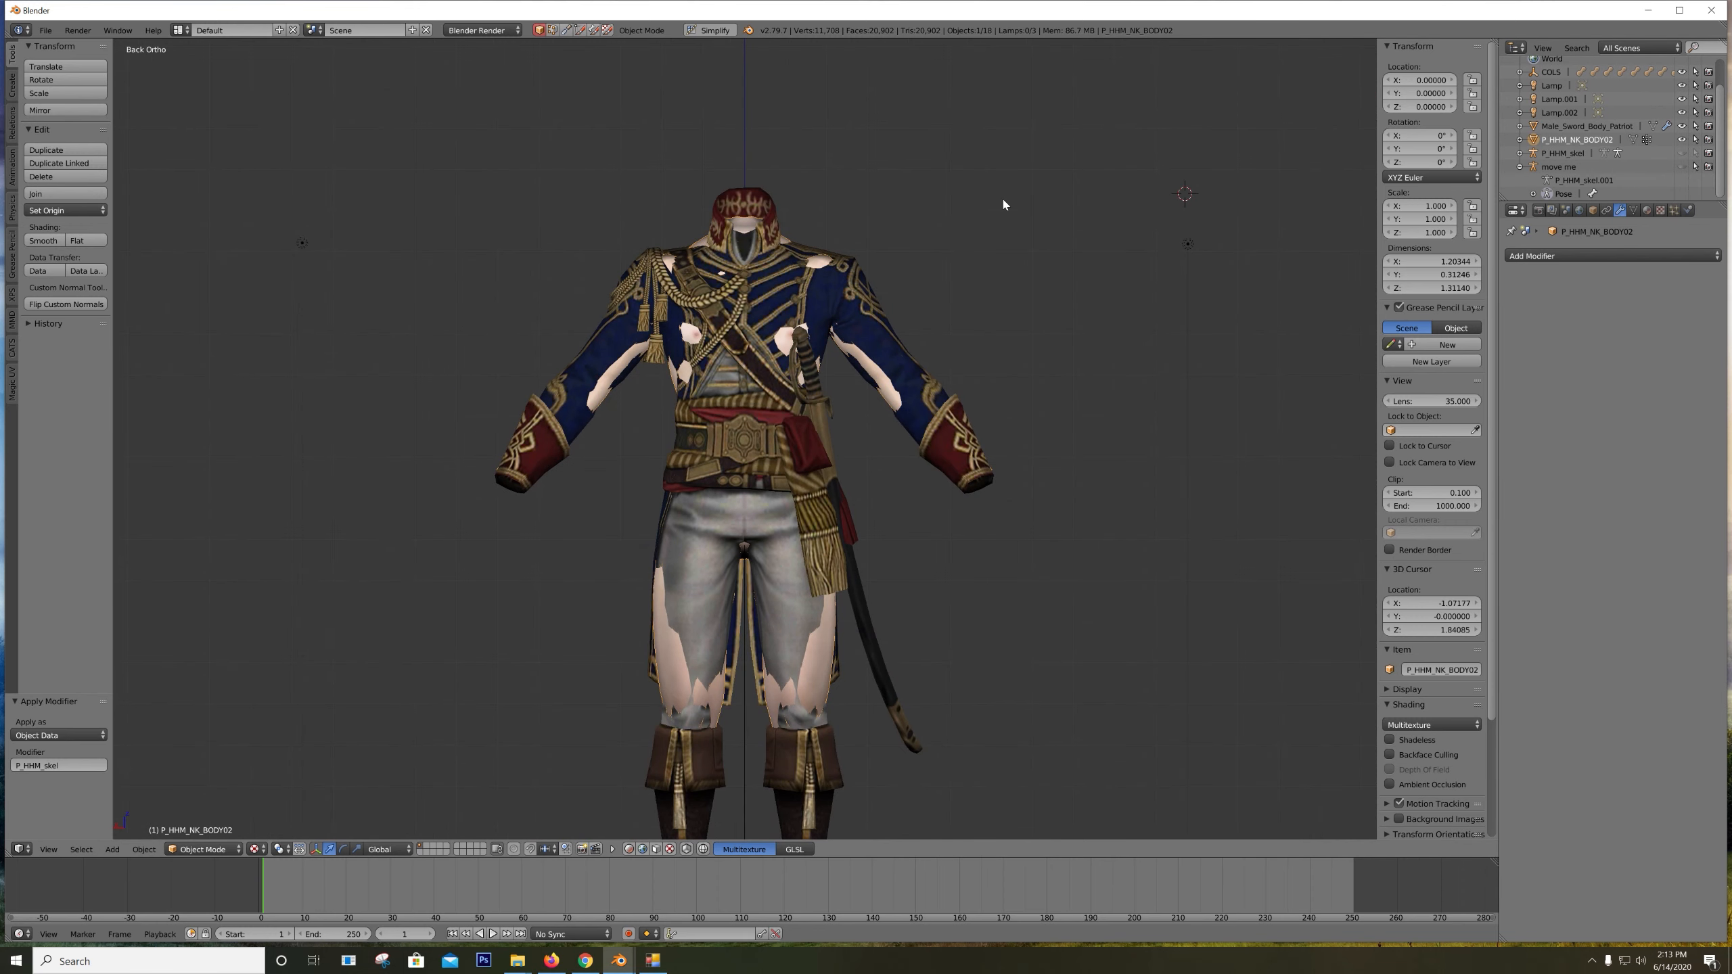
pyautogui.keyDown('shift'); pyautogui.moveTo(1004, 205); pyautogui.dragTo(1059, 158, button='middle'); pyautogui.keyUp('shift')
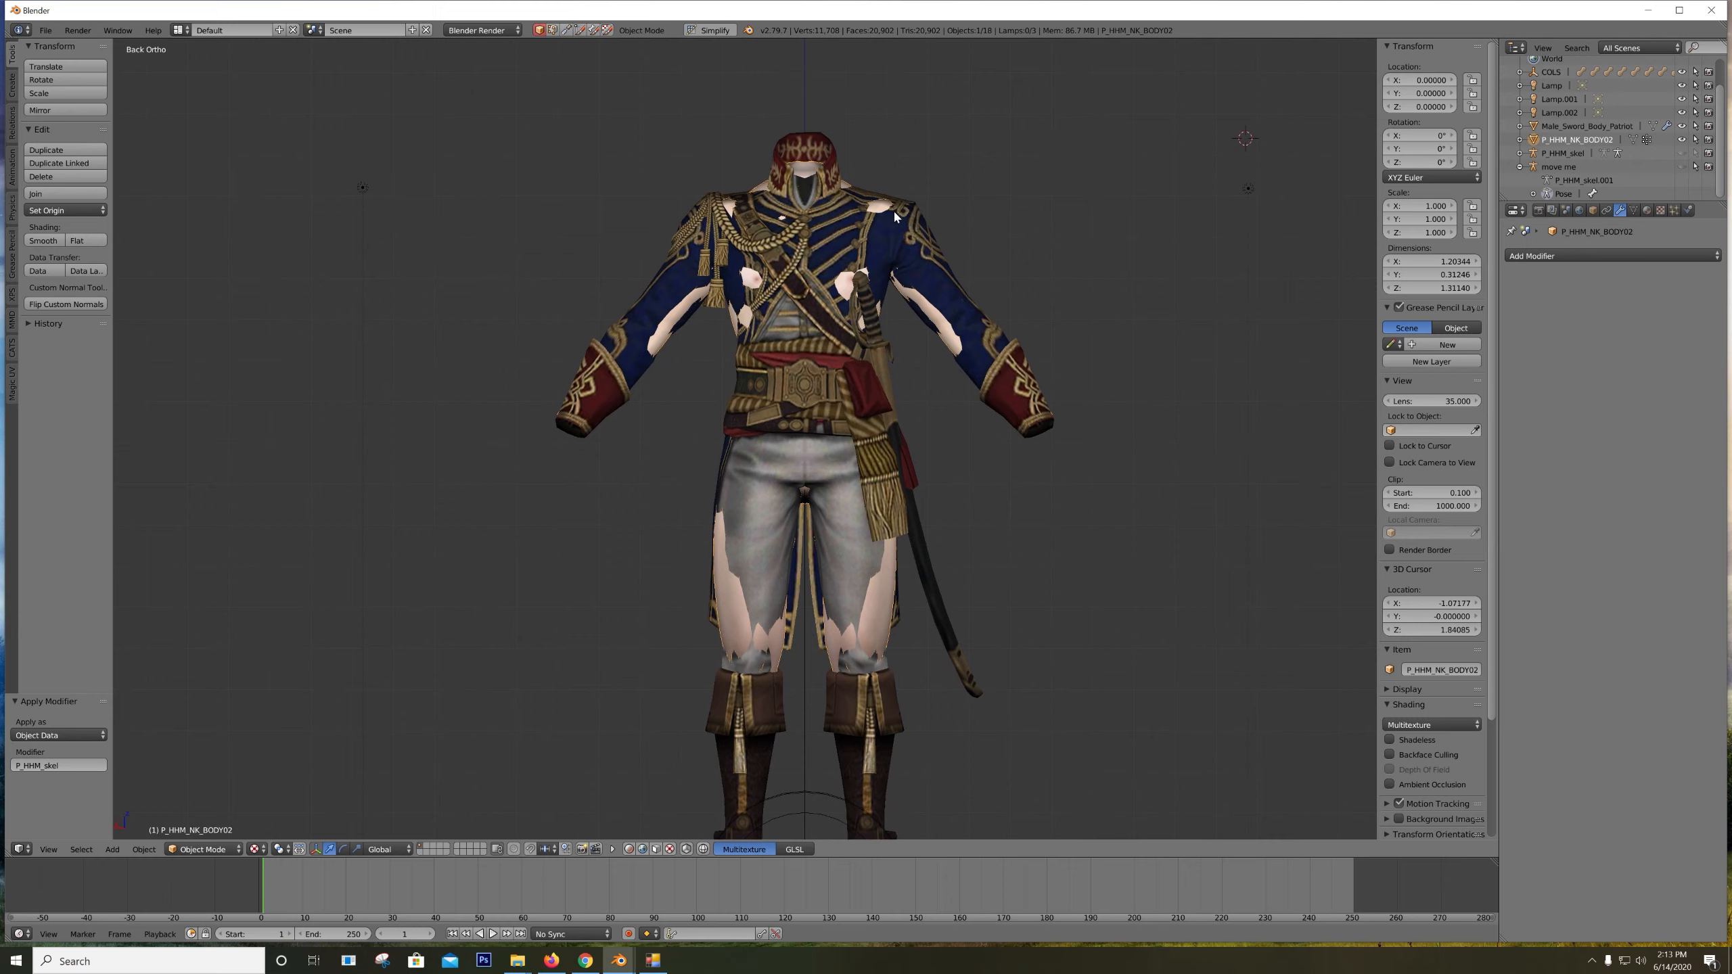
# Remove the Bip001 modifier from Male_Sword_Body_Patriot and delete all of its vertex groups
pyautogui.click(1585, 127)
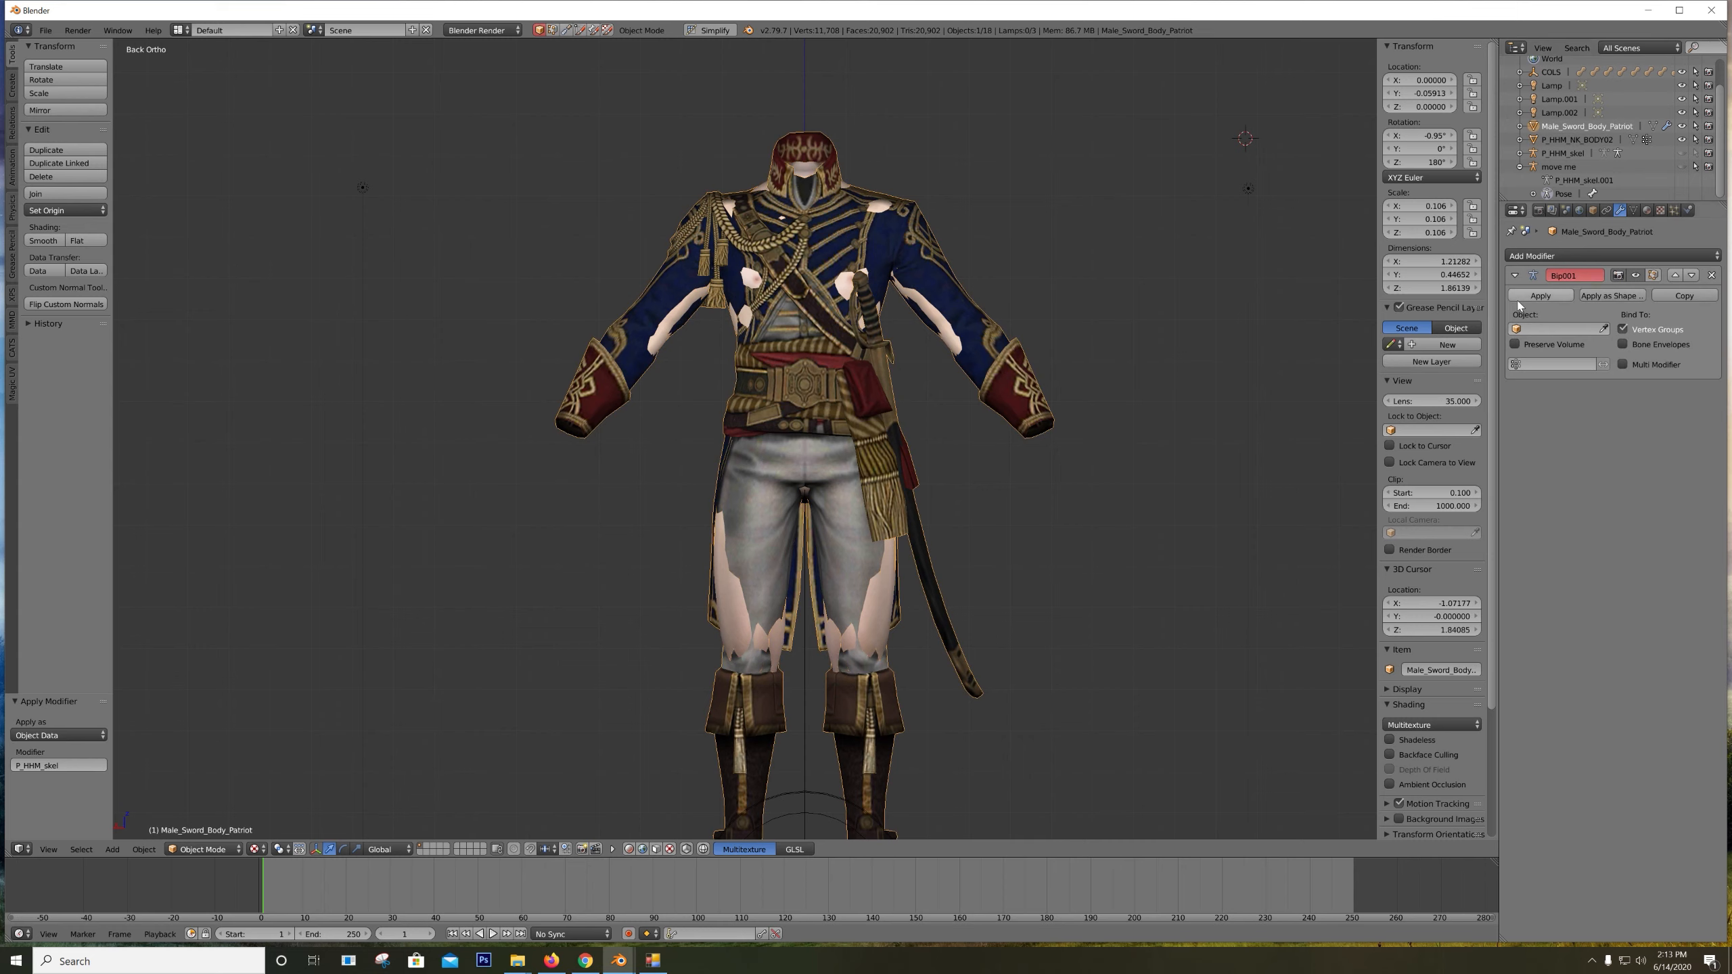
pyautogui.click(1712, 276)
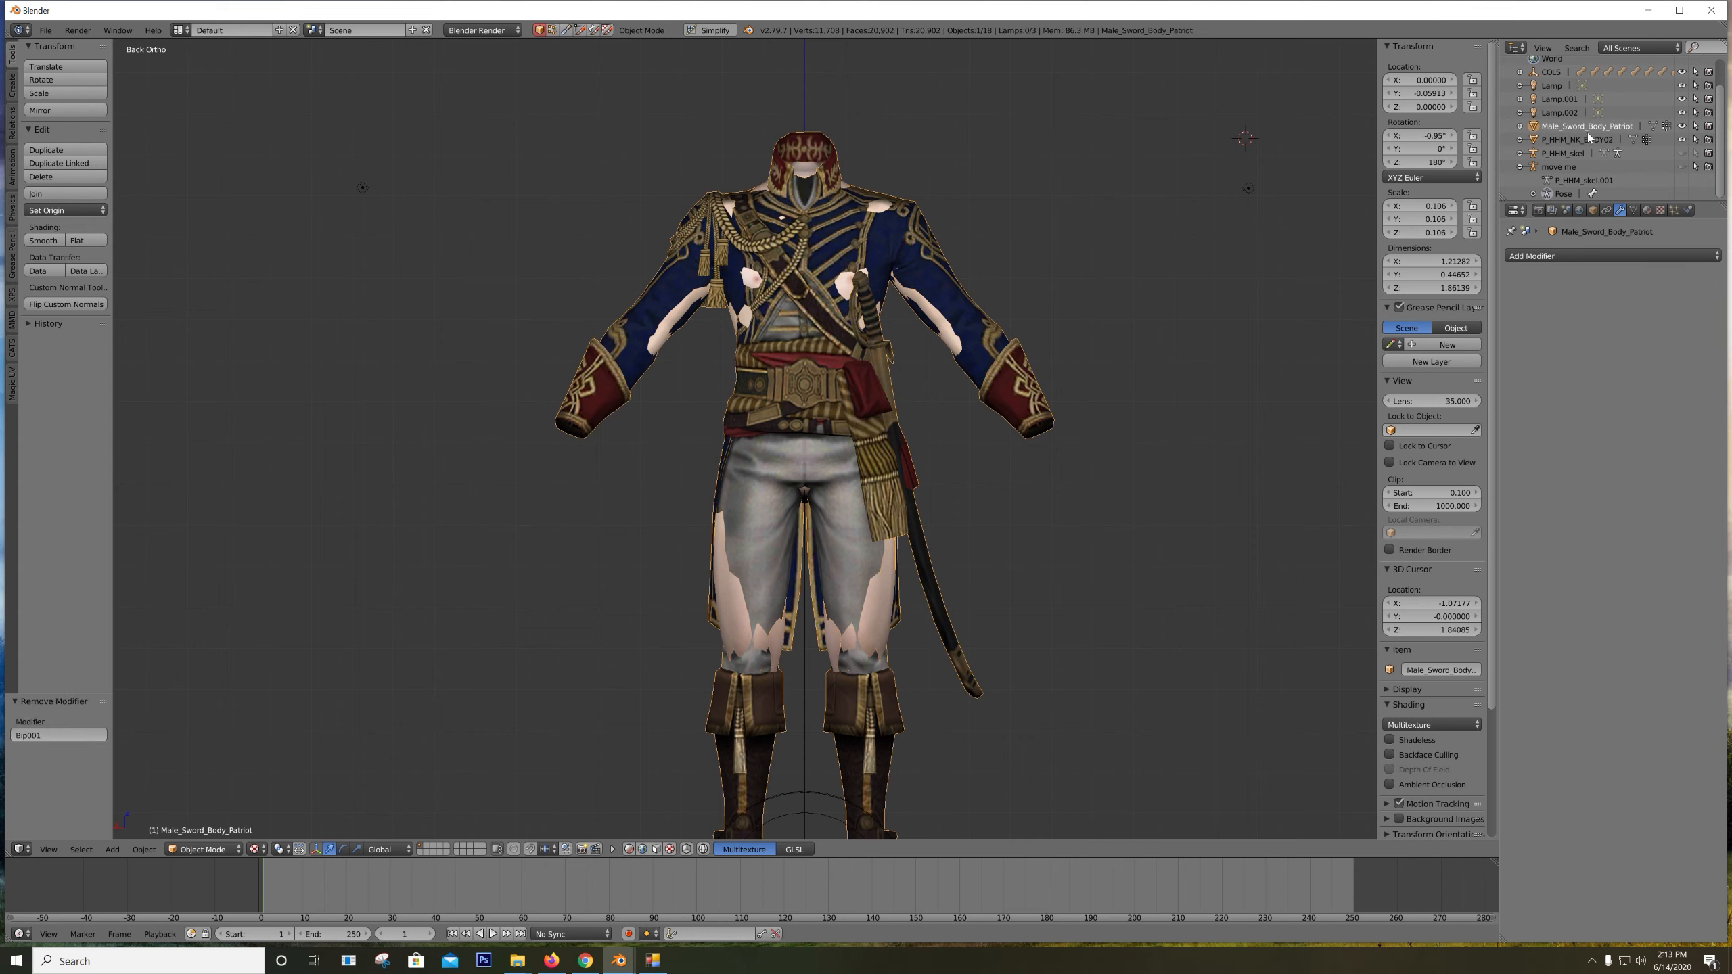
pyautogui.click(1587, 140)
pyautogui.click(1586, 128)
pyautogui.click(1635, 212)
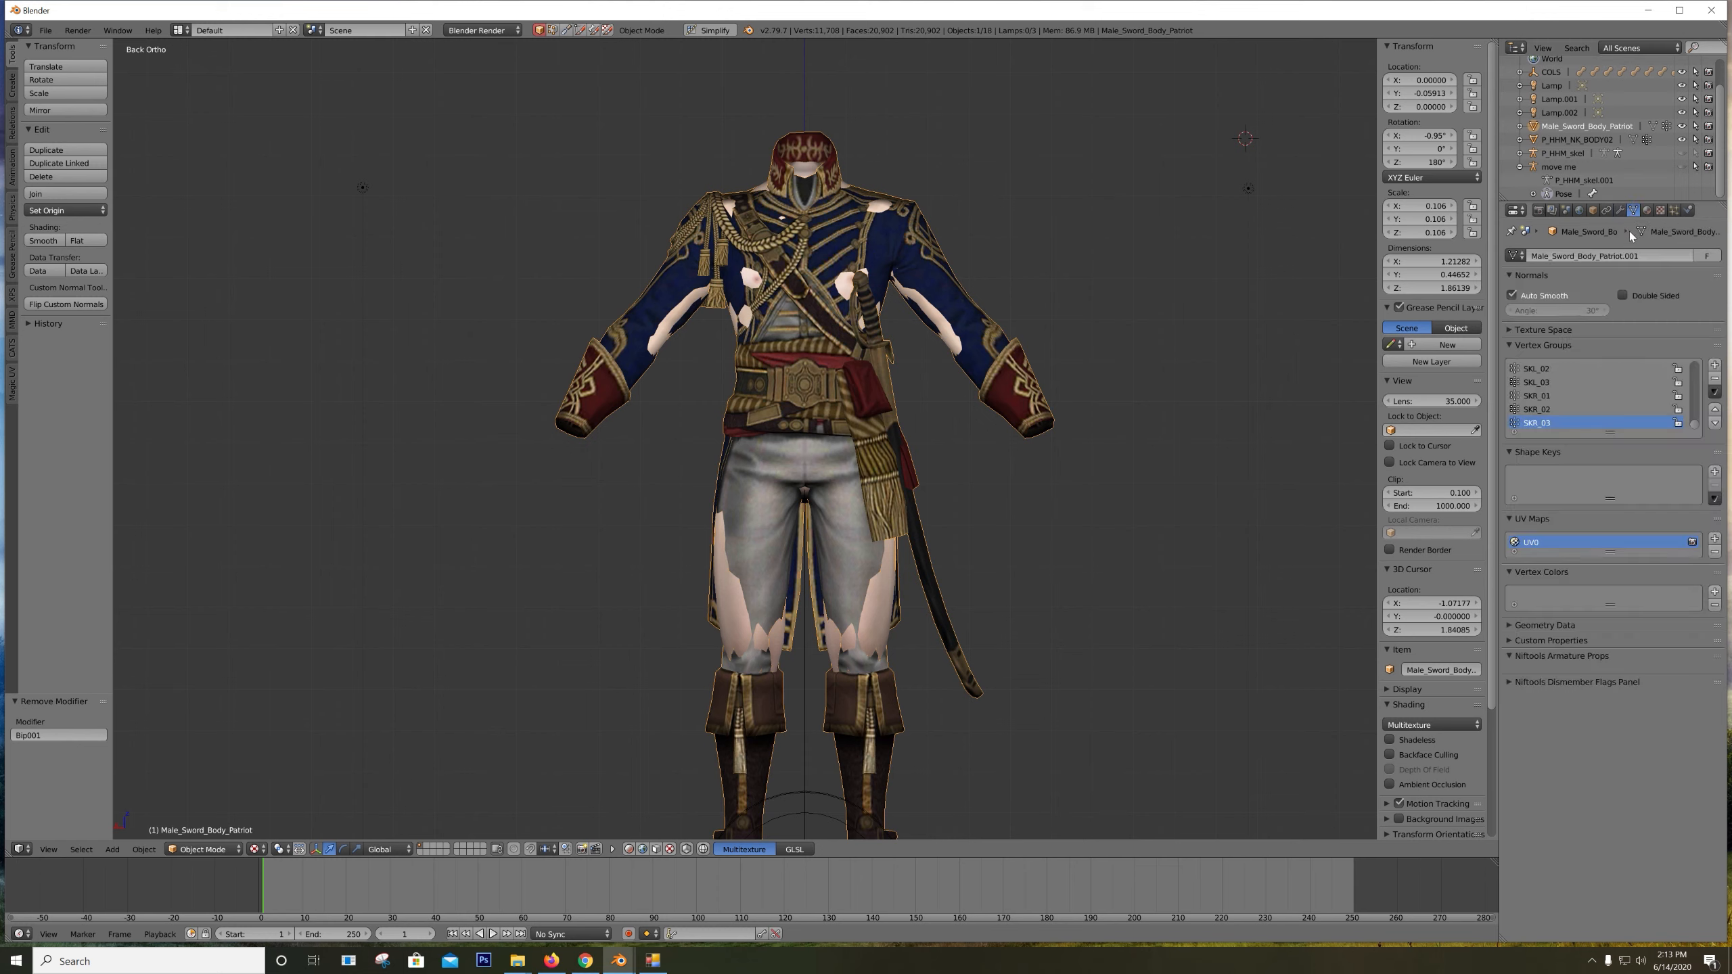
pyautogui.click(1714, 393)
pyautogui.click(1635, 545)
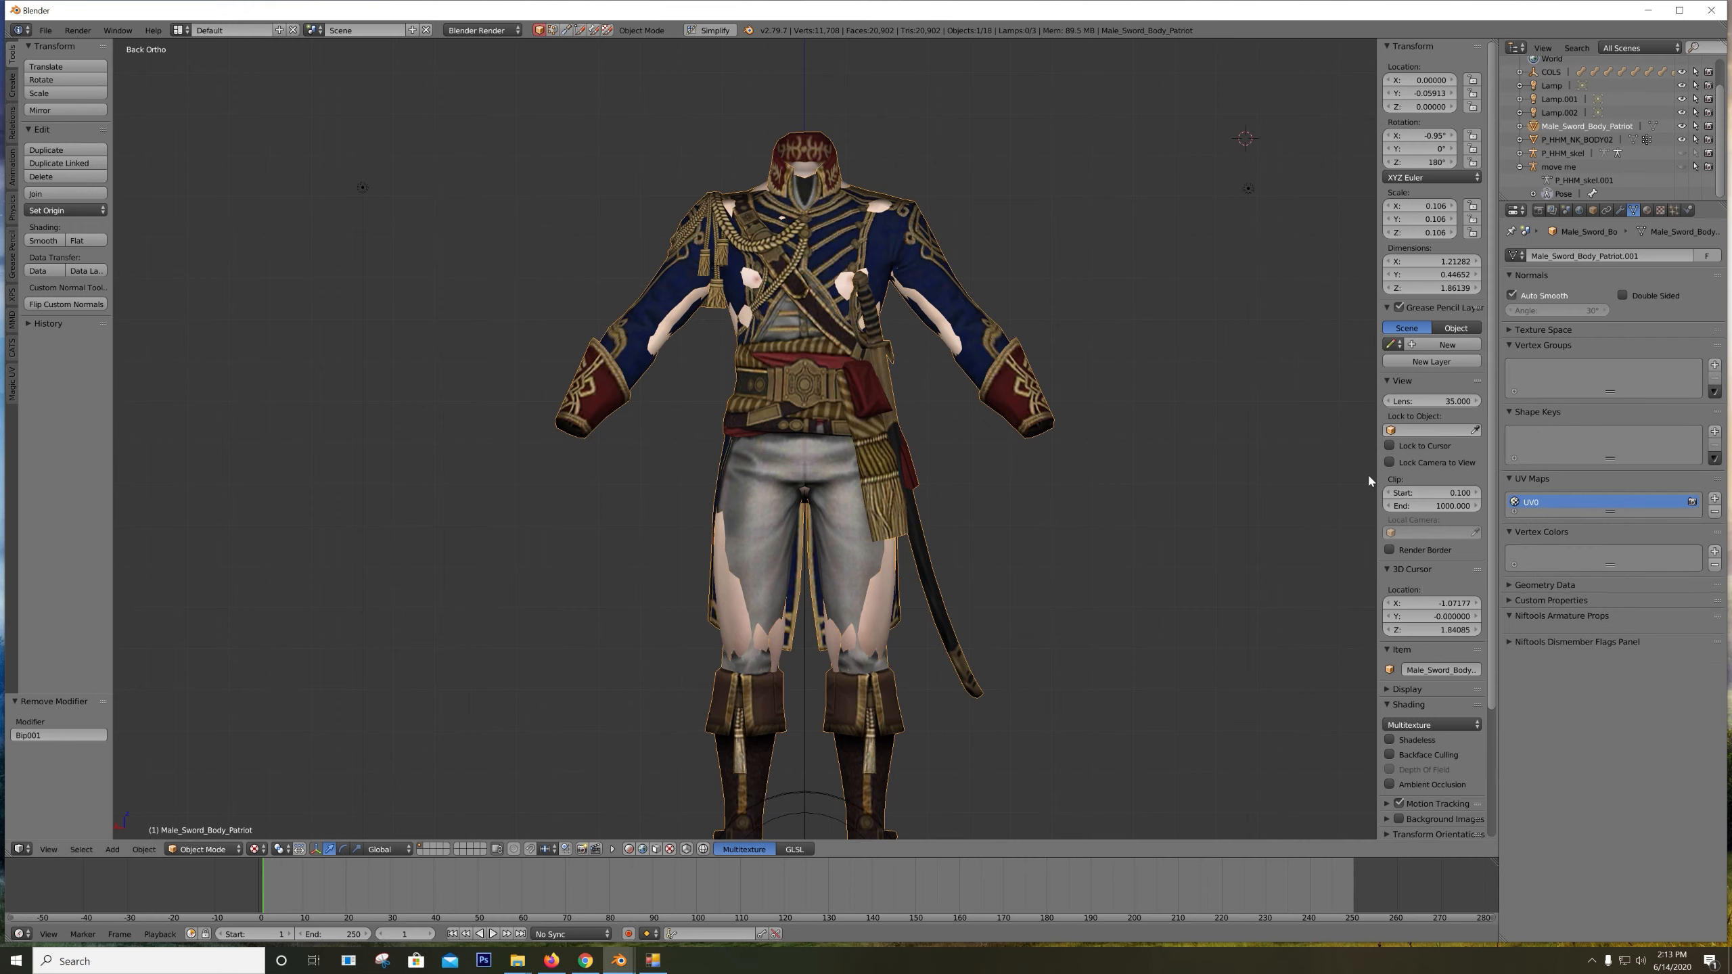
# Hide the P_HHM_NK_BODY02 body and put the Male_Sword_Body_Patriot outfit into Edit Mode
pyautogui.scroll(3, 1363, 468)
pyautogui.keyDown('shift'); pyautogui.moveTo(1180, 372); pyautogui.dragTo(1123, 369, button='middle'); pyautogui.keyUp('shift')
pyautogui.scroll(2, 1124, 369)
pyautogui.moveTo(1016, 330); pyautogui.dragTo(976, 325, button='middle')
pyautogui.click(1682, 139)
pyautogui.scroll(-5, 899, 431)
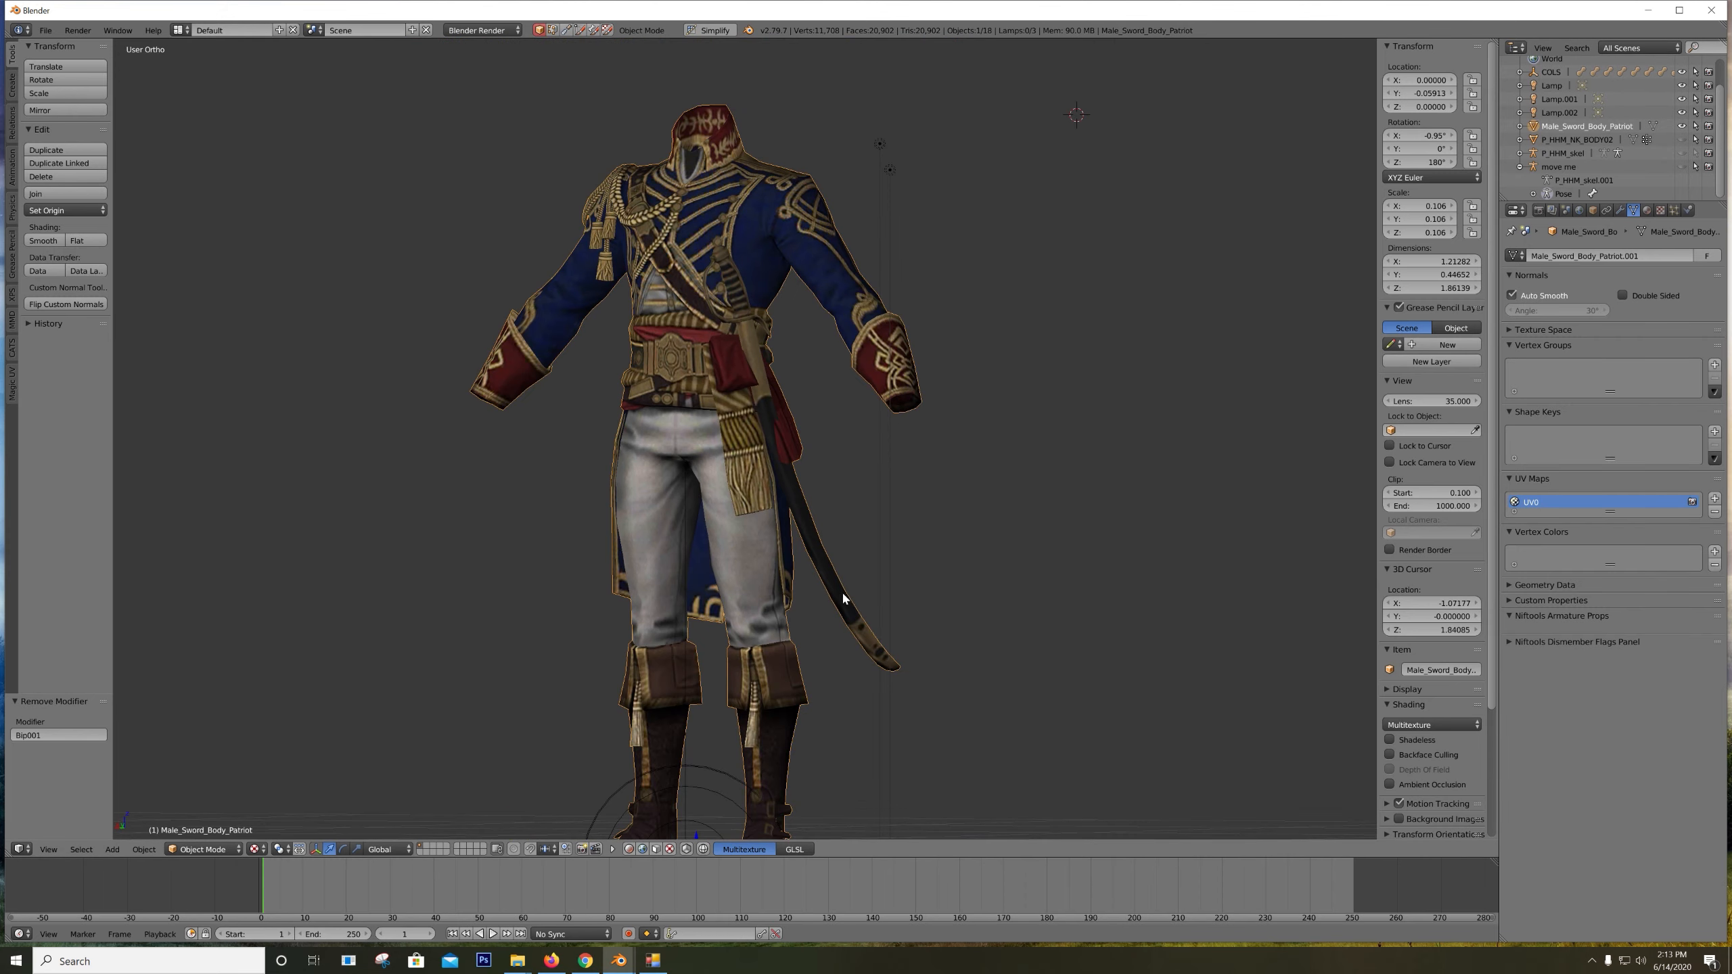
pyautogui.press('Tab')
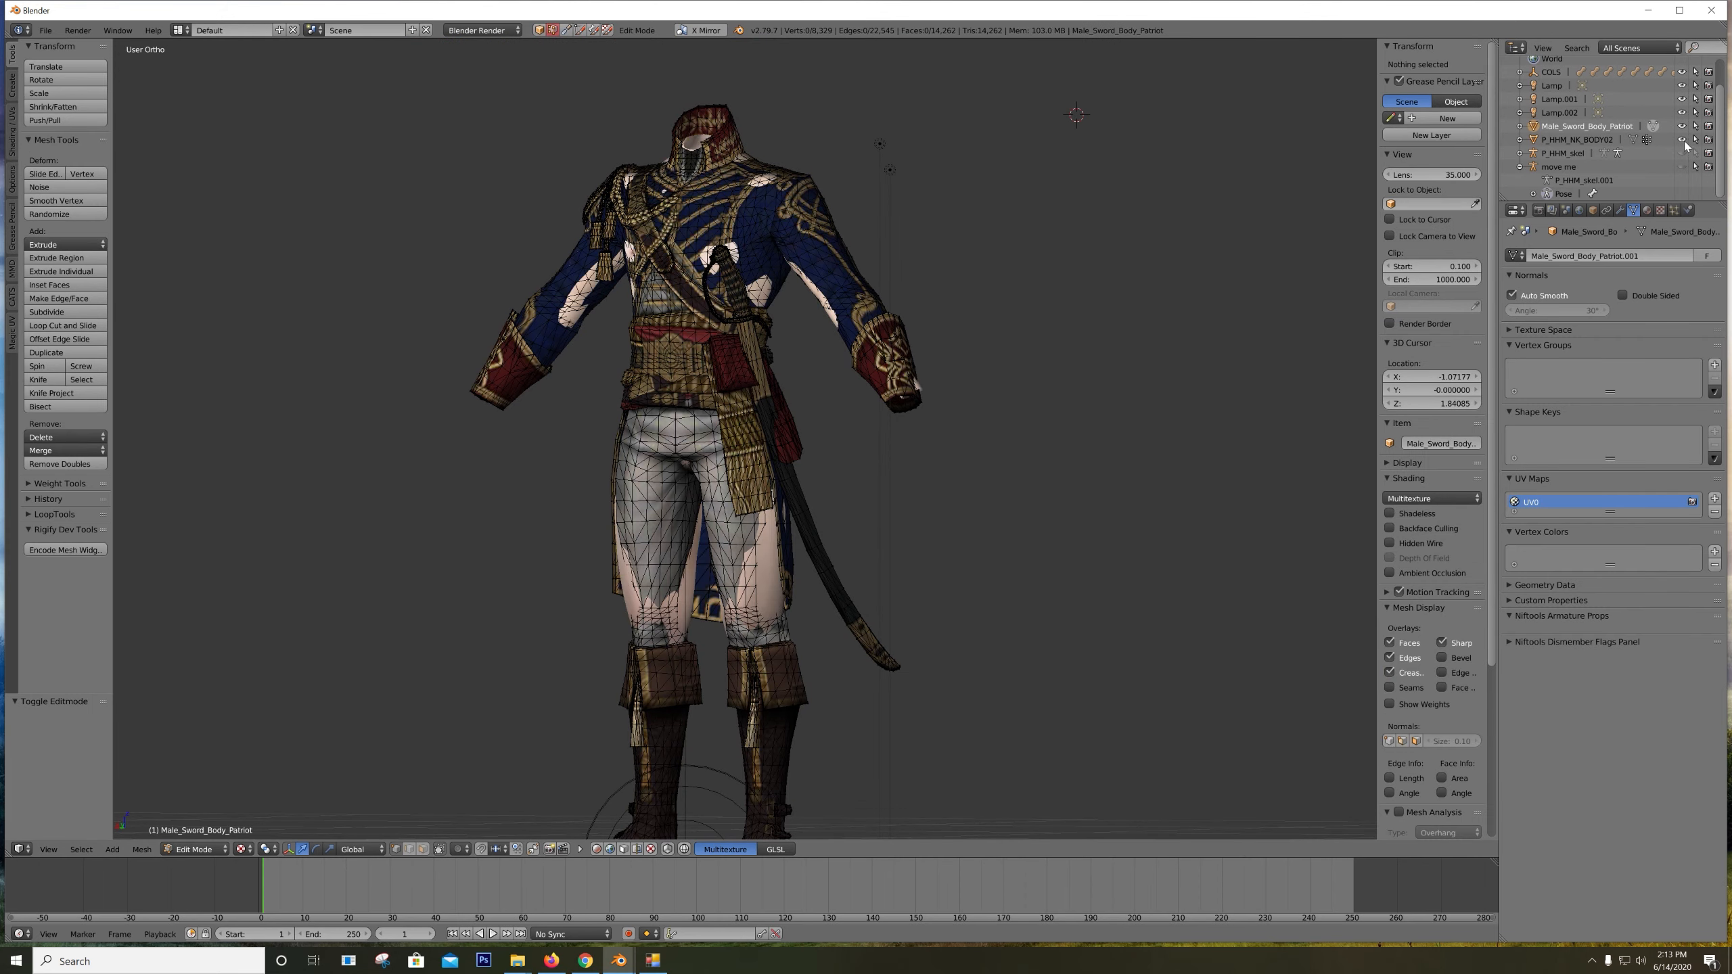
# Select the linked geometry of the sword's scabbard and its hilt in the outfit mesh
pyautogui.scroll(5, 928, 549)
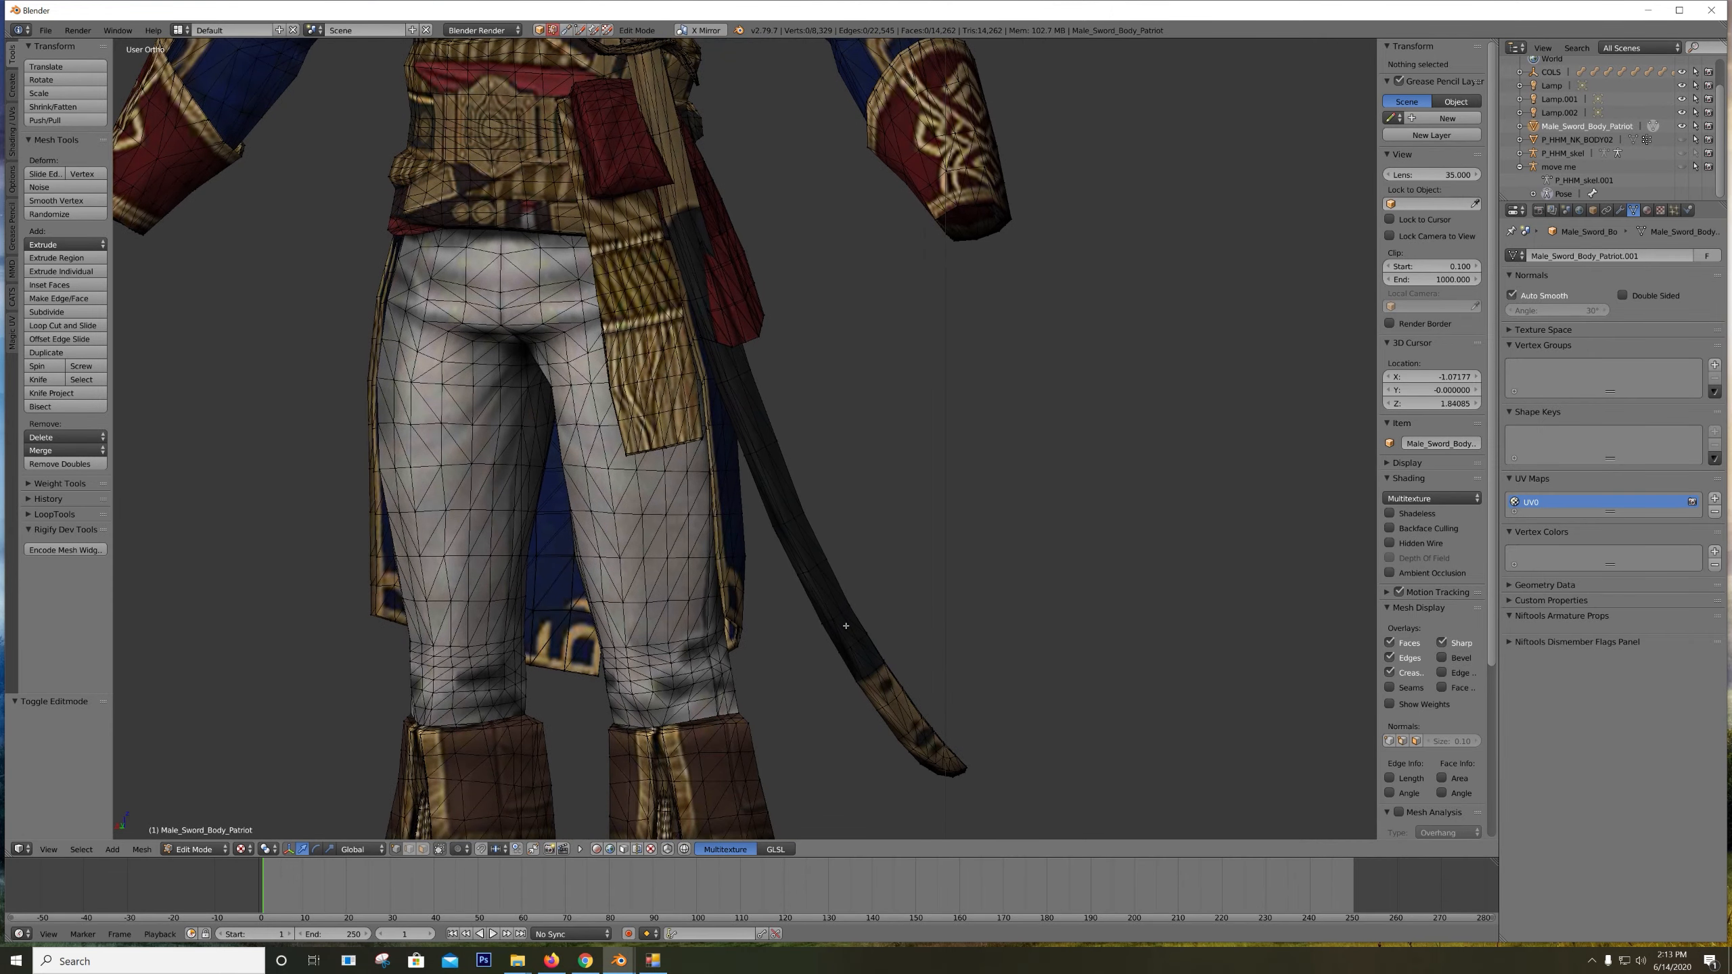
pyautogui.press('l')
pyautogui.keyDown('shift'); pyautogui.moveTo(664, 179); pyautogui.dragTo(721, 482, button='middle'); pyautogui.keyUp('shift')
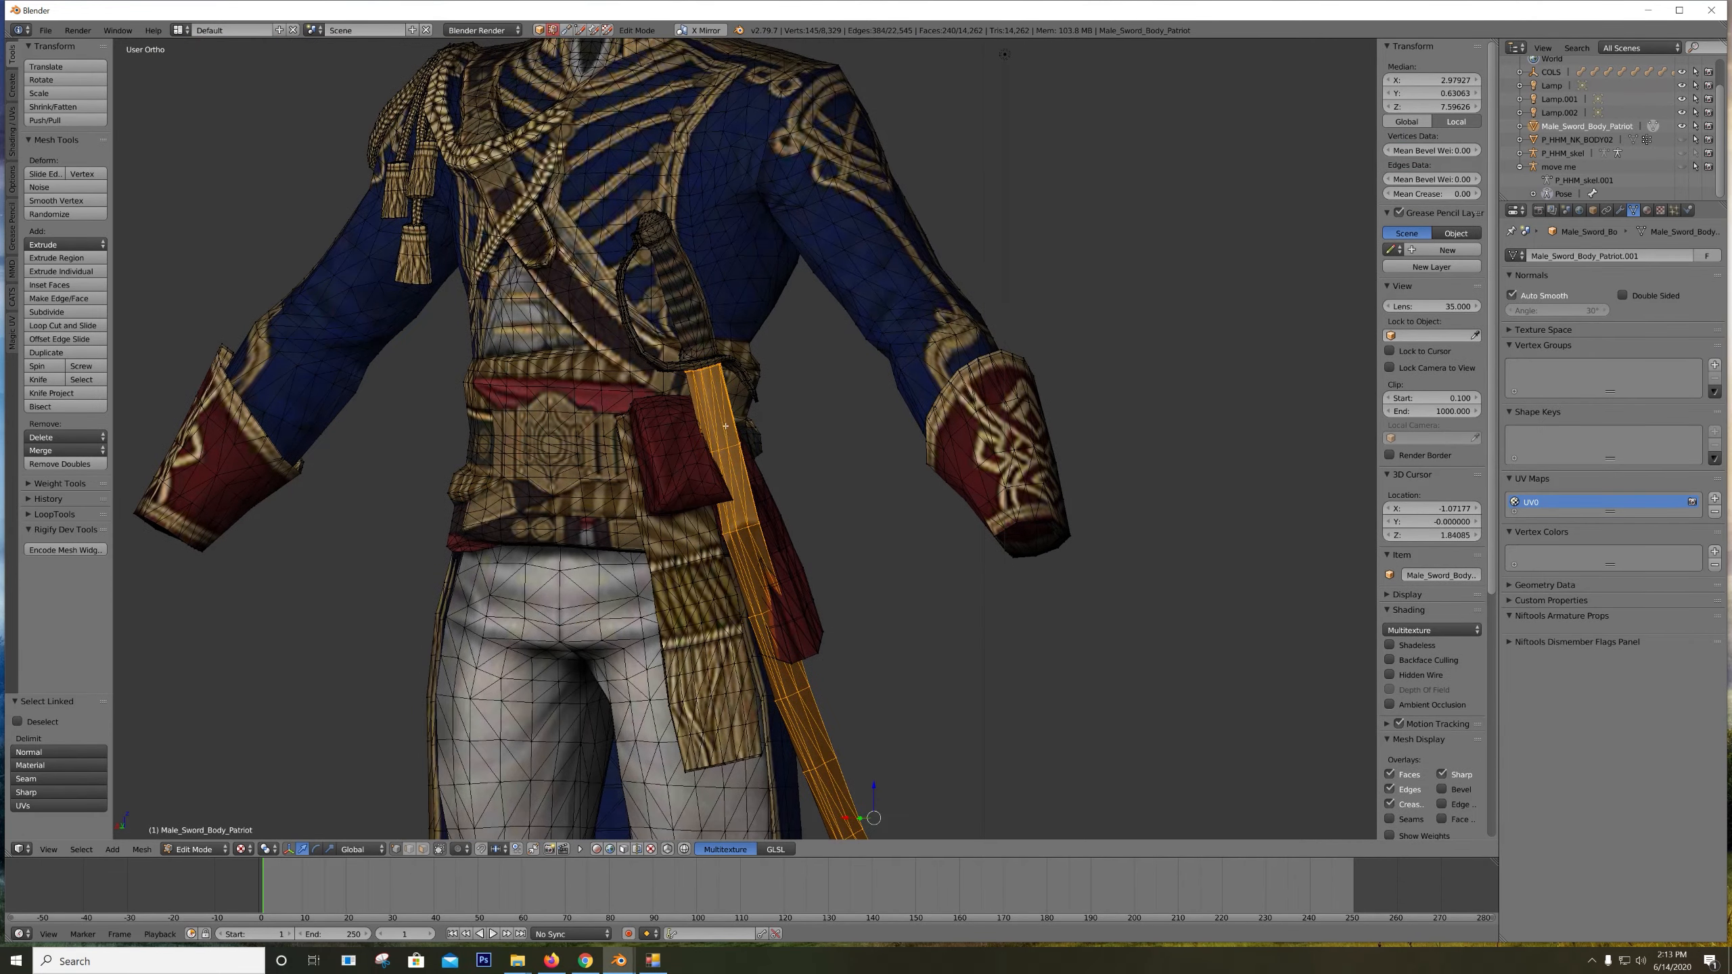
pyautogui.scroll(3, 721, 482)
pyautogui.moveTo(716, 410); pyautogui.dragTo(742, 322, button='middle')
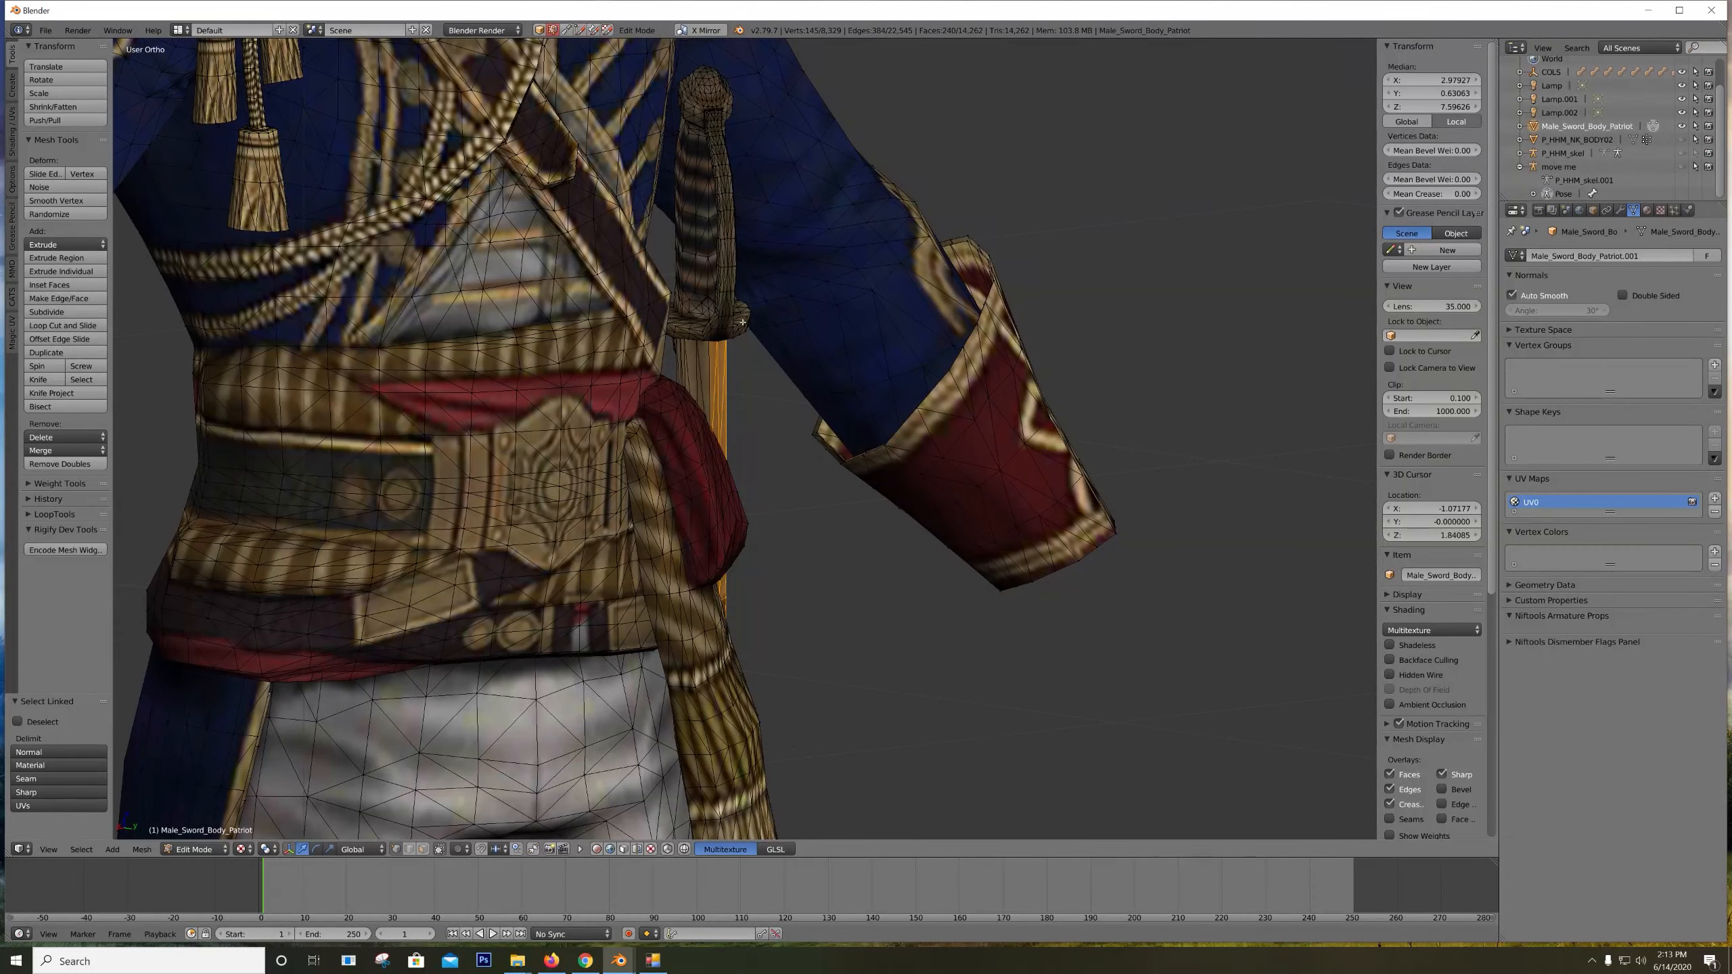
pyautogui.press('l')
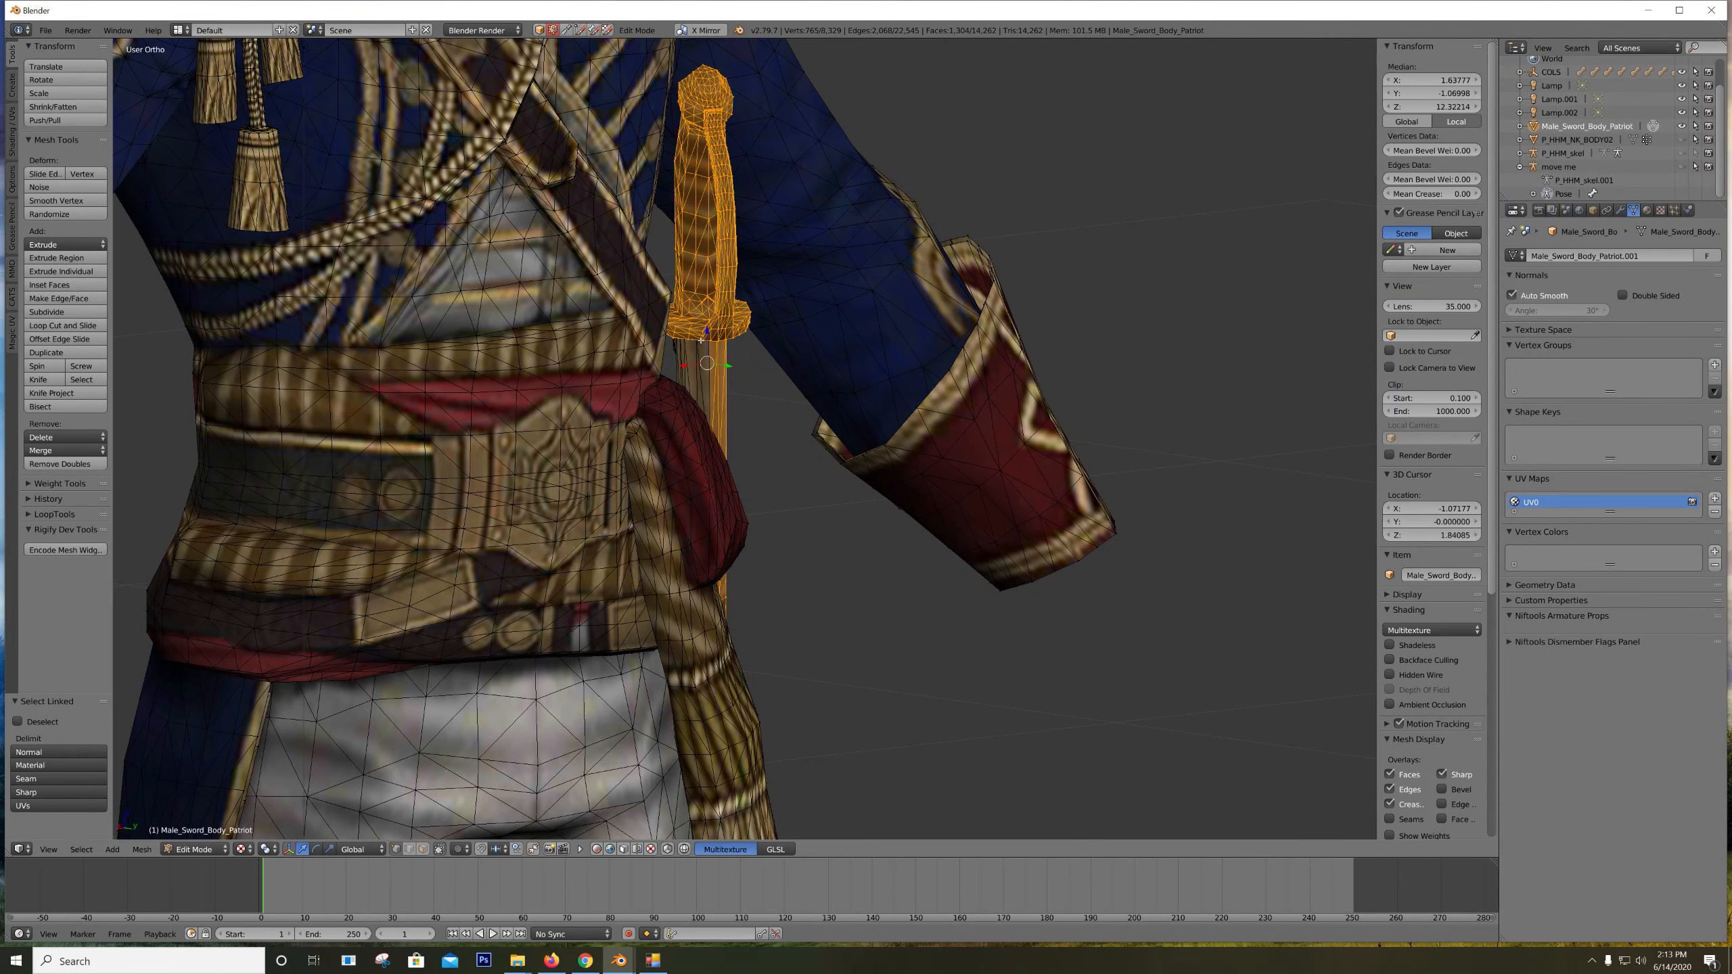
pyautogui.press('l')
pyautogui.hotkey('ctrl', 'z')
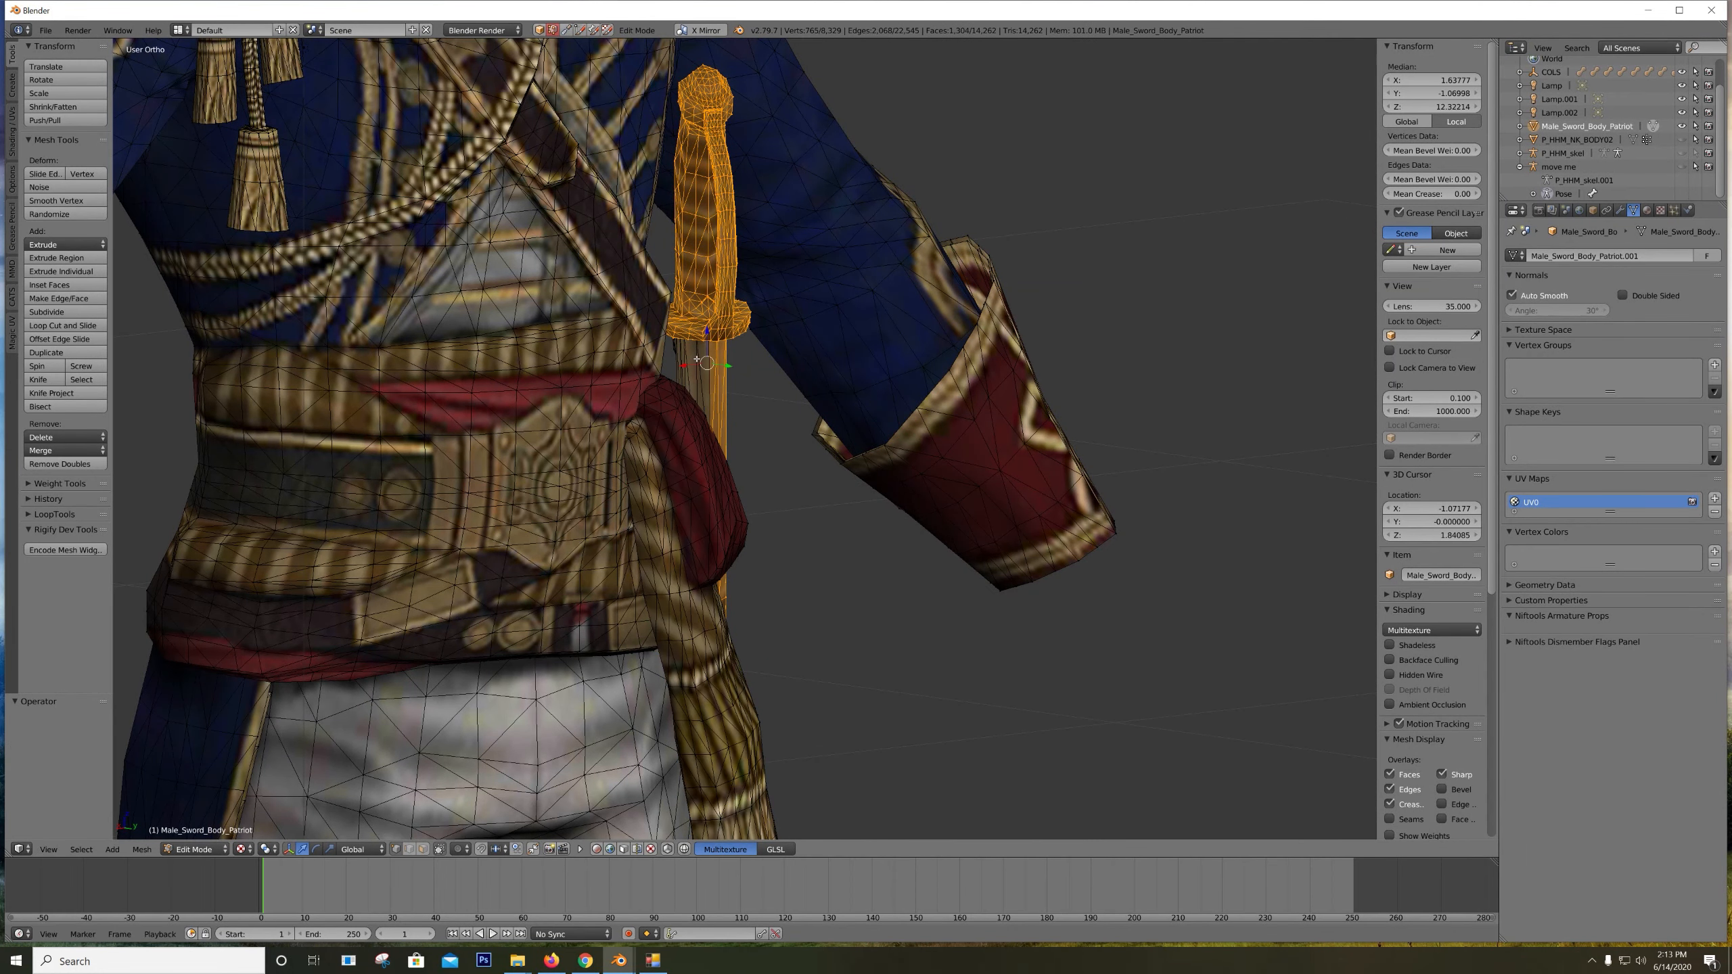
pyautogui.moveTo(696, 359); pyautogui.dragTo(674, 374, button='middle')
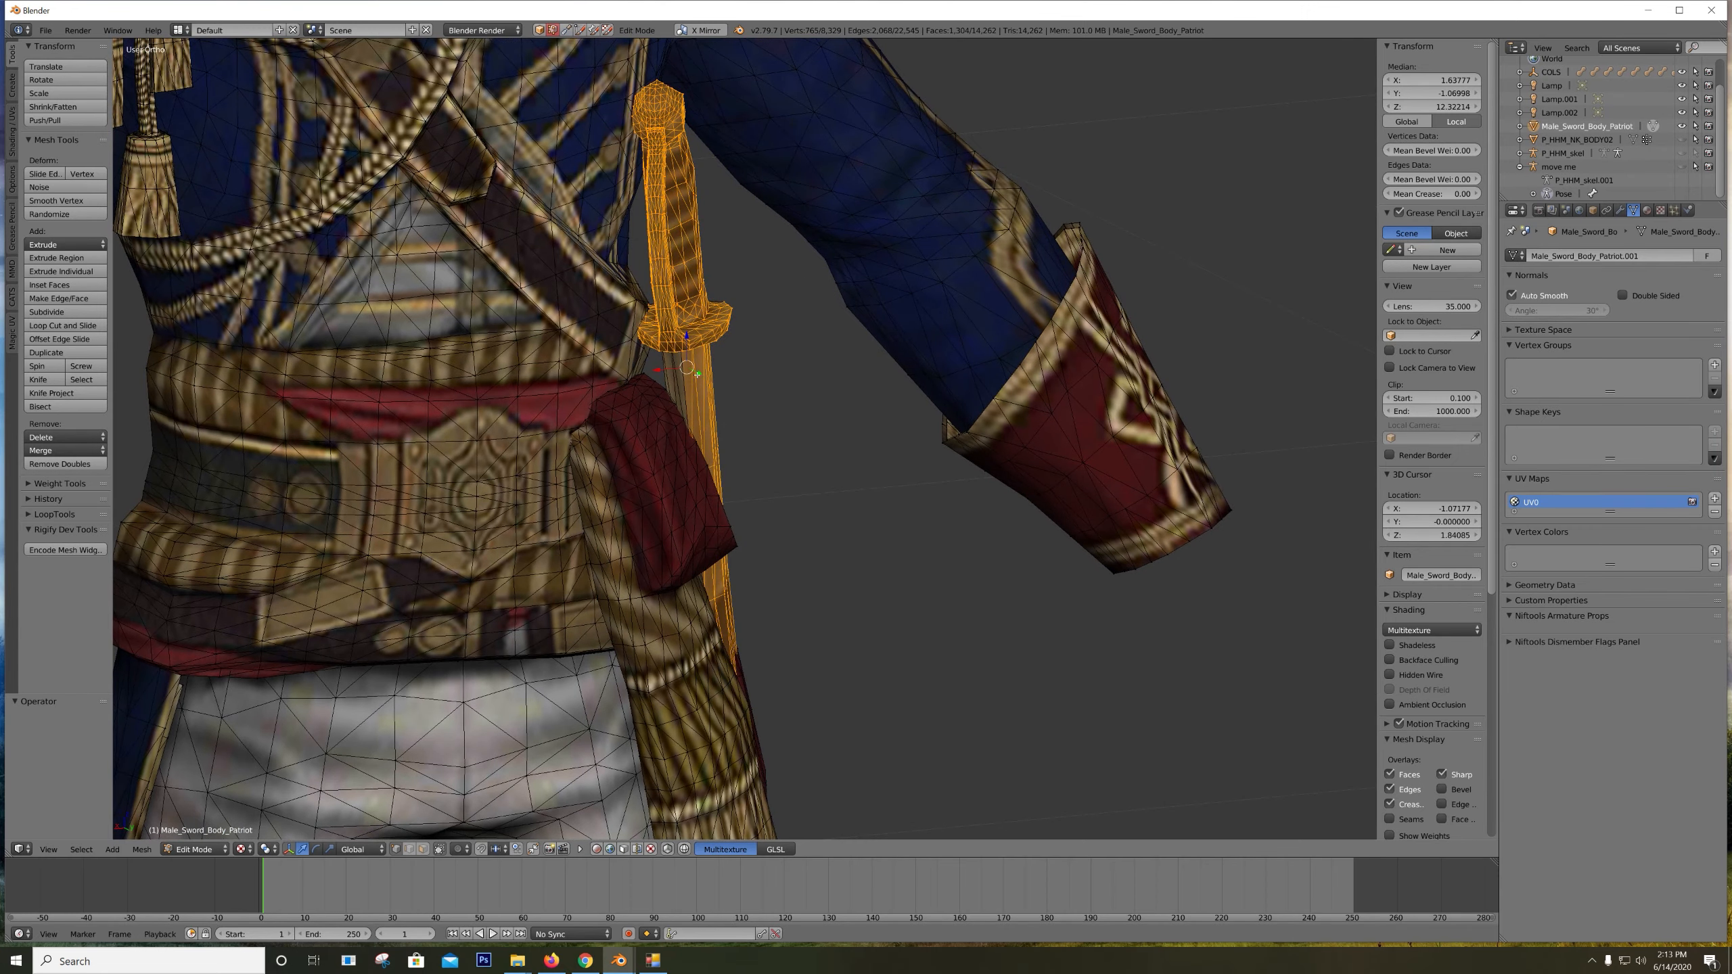
pyautogui.press('l')
pyautogui.press('l')
pyautogui.hotkey('ctrl', 'z')
# Add the remaining linked geometry of the lower scabbard to the sword selection
pyautogui.moveTo(886, 402); pyautogui.dragTo(664, 394, button='middle')
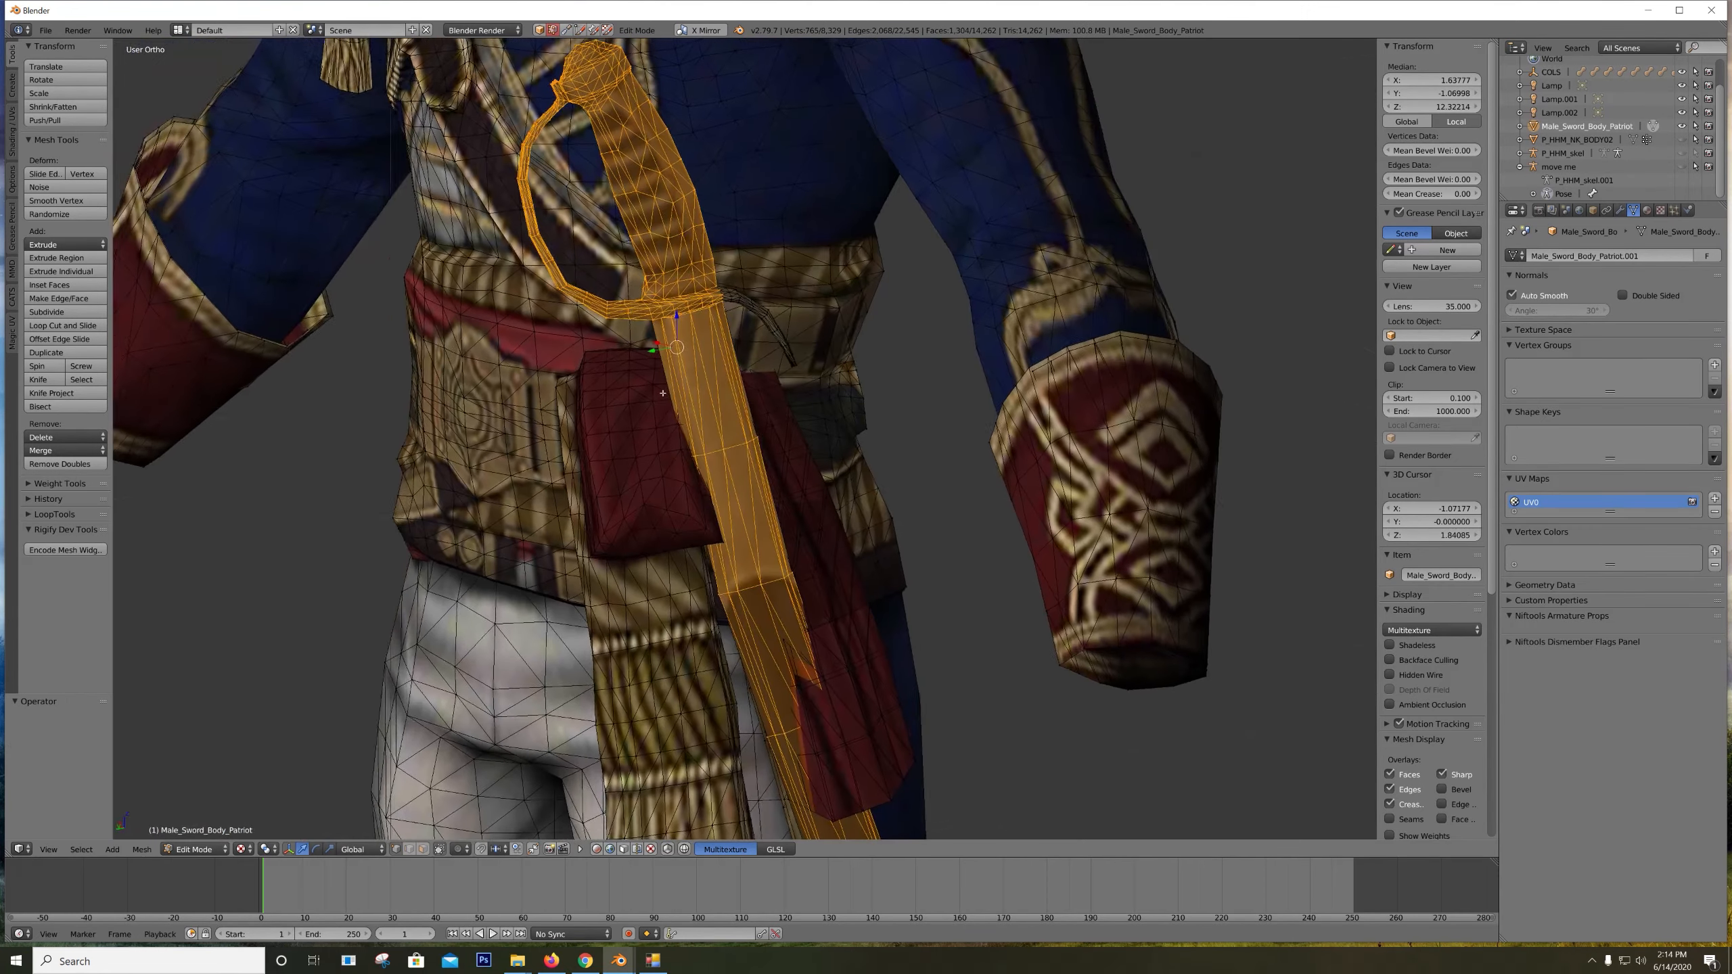
pyautogui.scroll(-5, 663, 393)
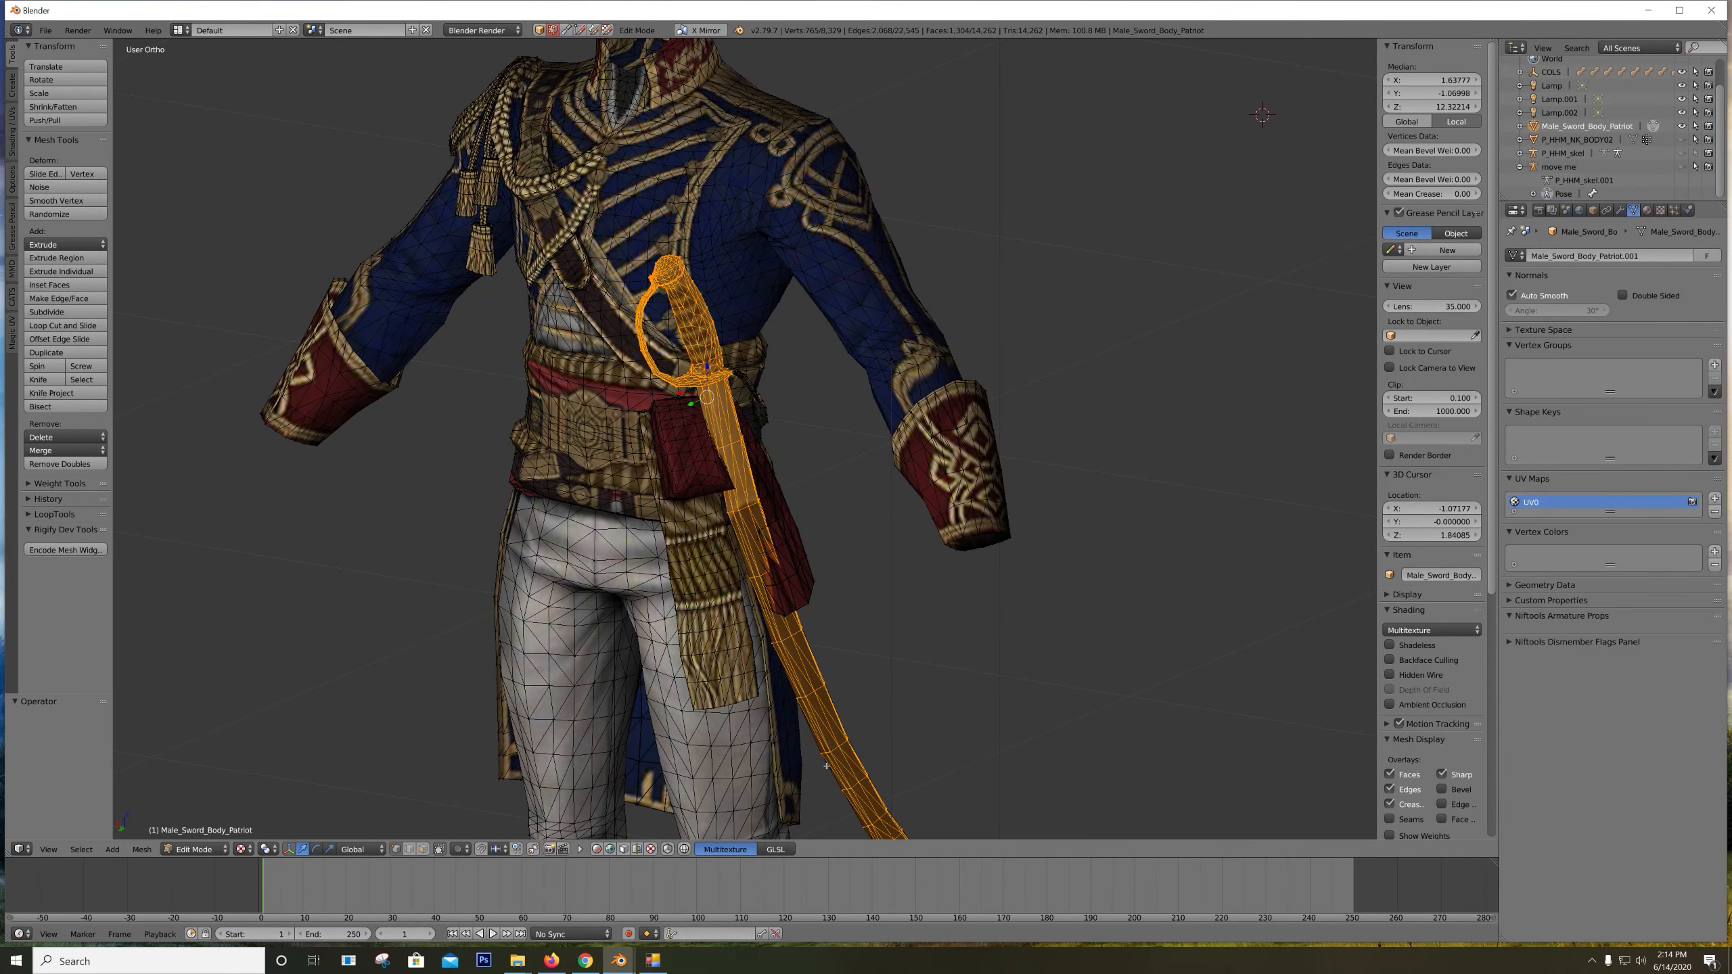
pyautogui.keyDown('shift'); pyautogui.moveTo(827, 766); pyautogui.dragTo(860, 446, button='middle'); pyautogui.keyUp('shift')
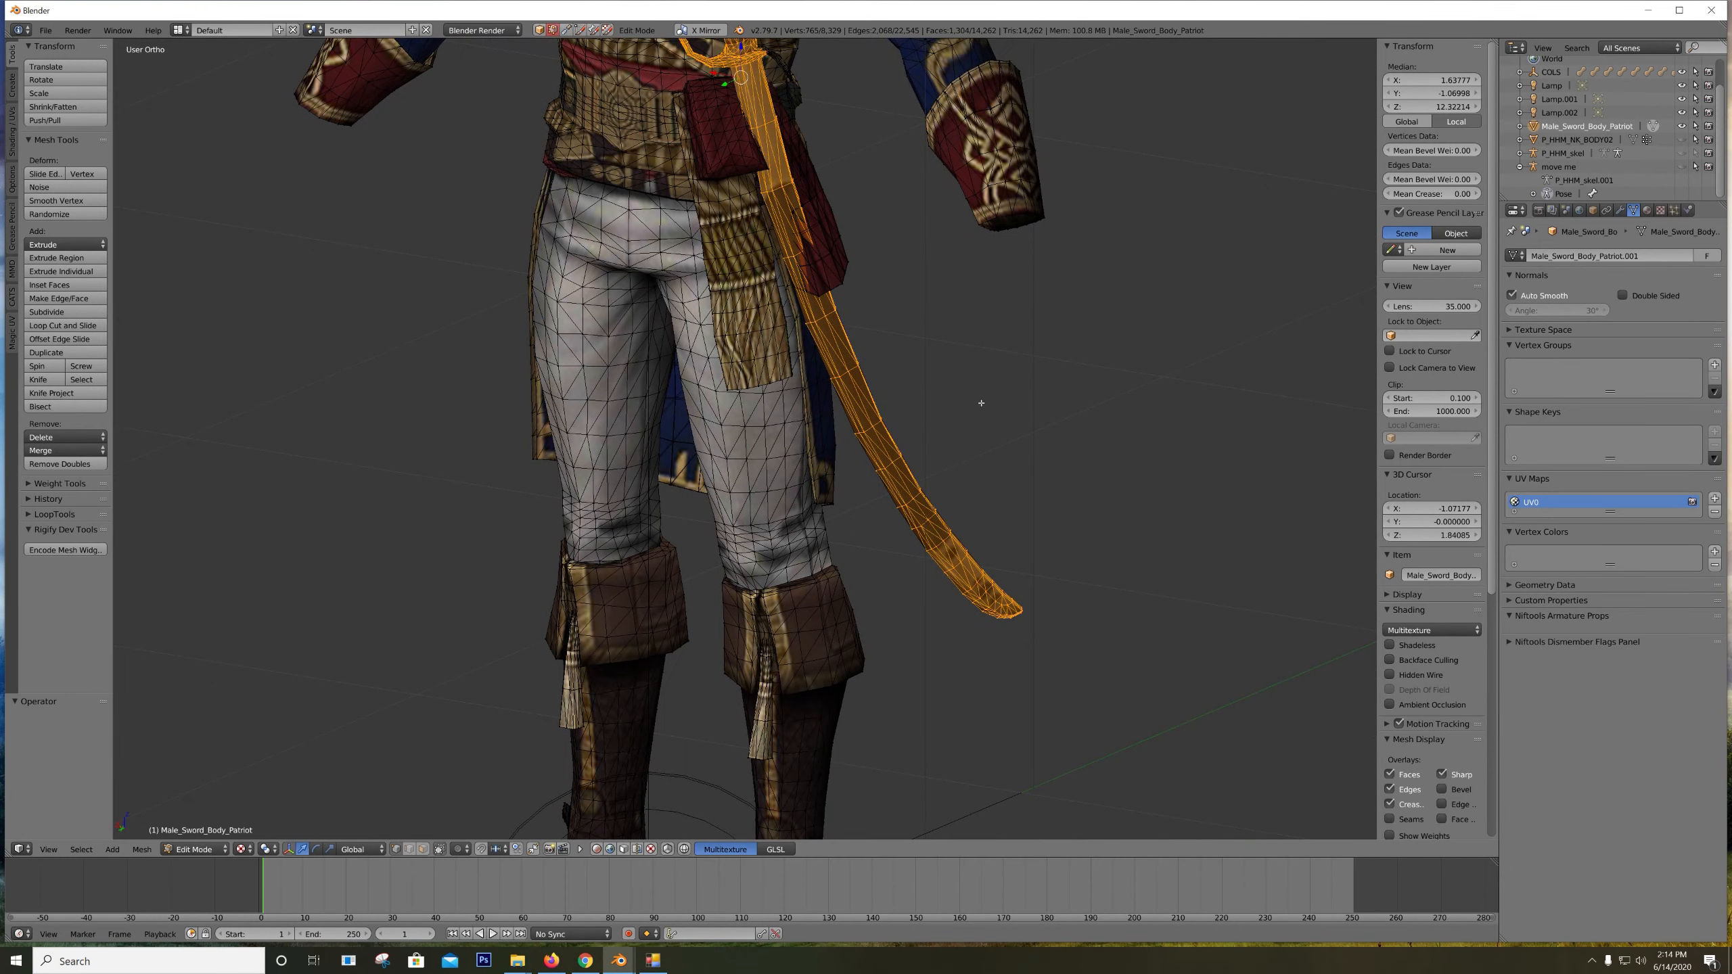
pyautogui.moveTo(850, 360); pyautogui.dragTo(847, 544, button='middle')
pyautogui.scroll(4, 1050, 504)
pyautogui.keyDown('shift'); pyautogui.moveTo(864, 693); pyautogui.dragTo(1025, 385, button='middle'); pyautogui.keyUp('shift')
pyautogui.press('l')
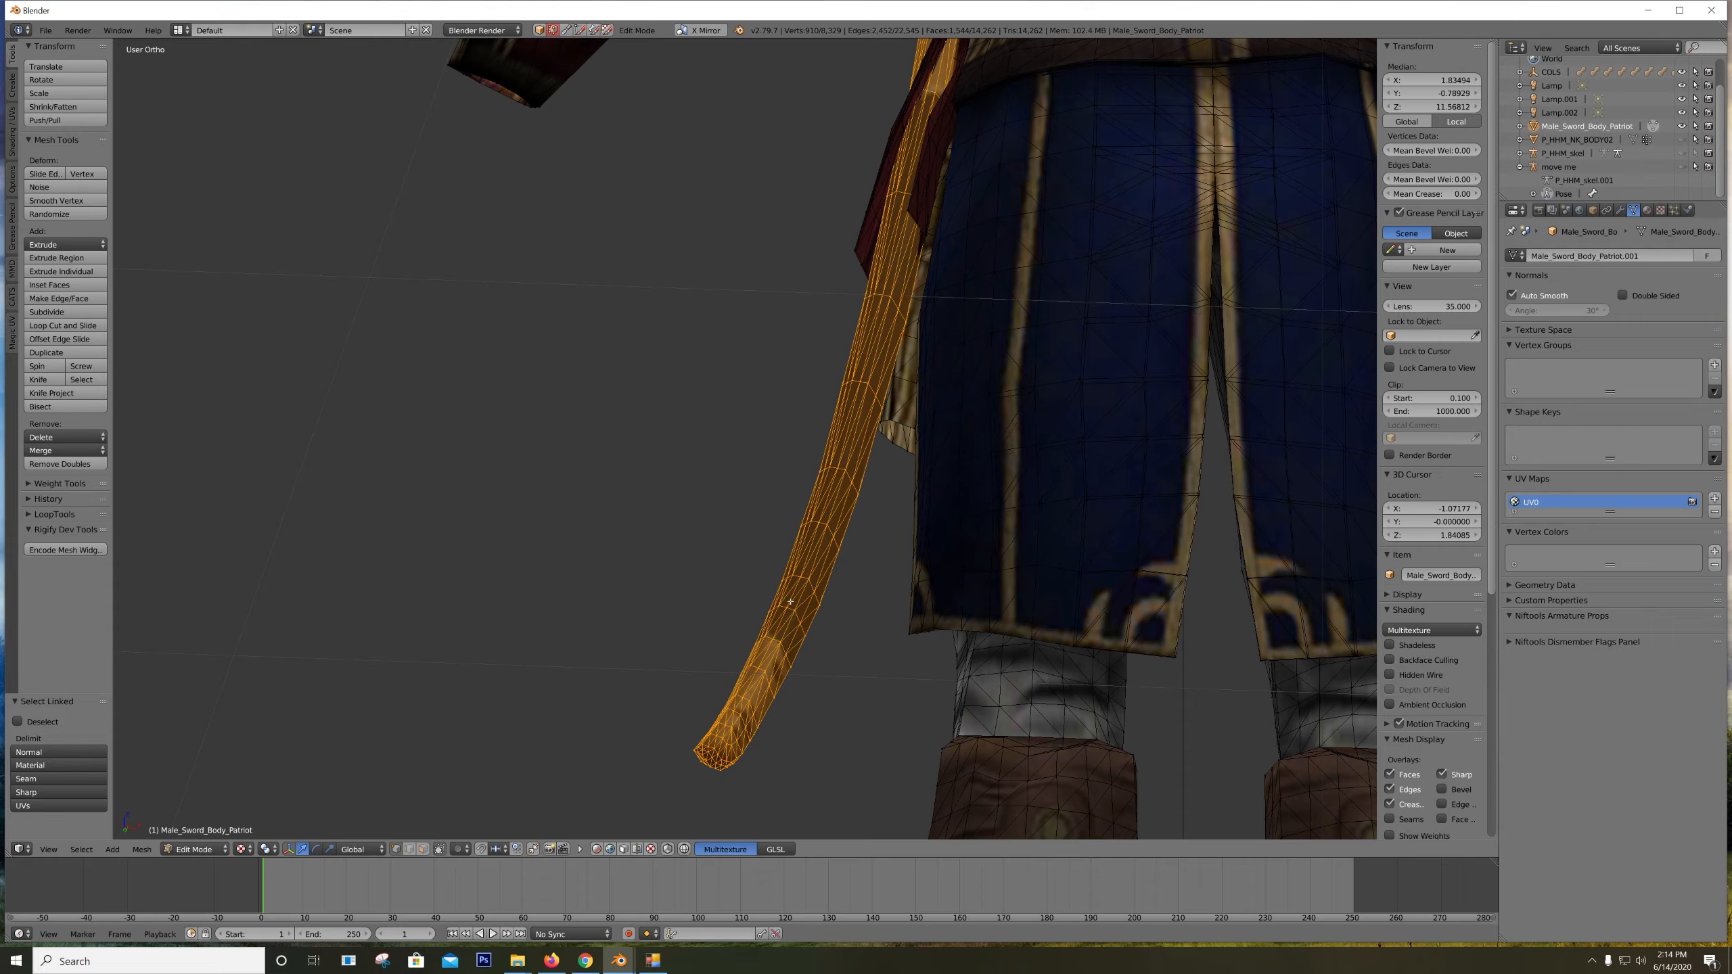
# Add the remaining linked geometry around the sword's guard to the sword selection
pyautogui.moveTo(795, 476); pyautogui.dragTo(917, 531, button='middle')
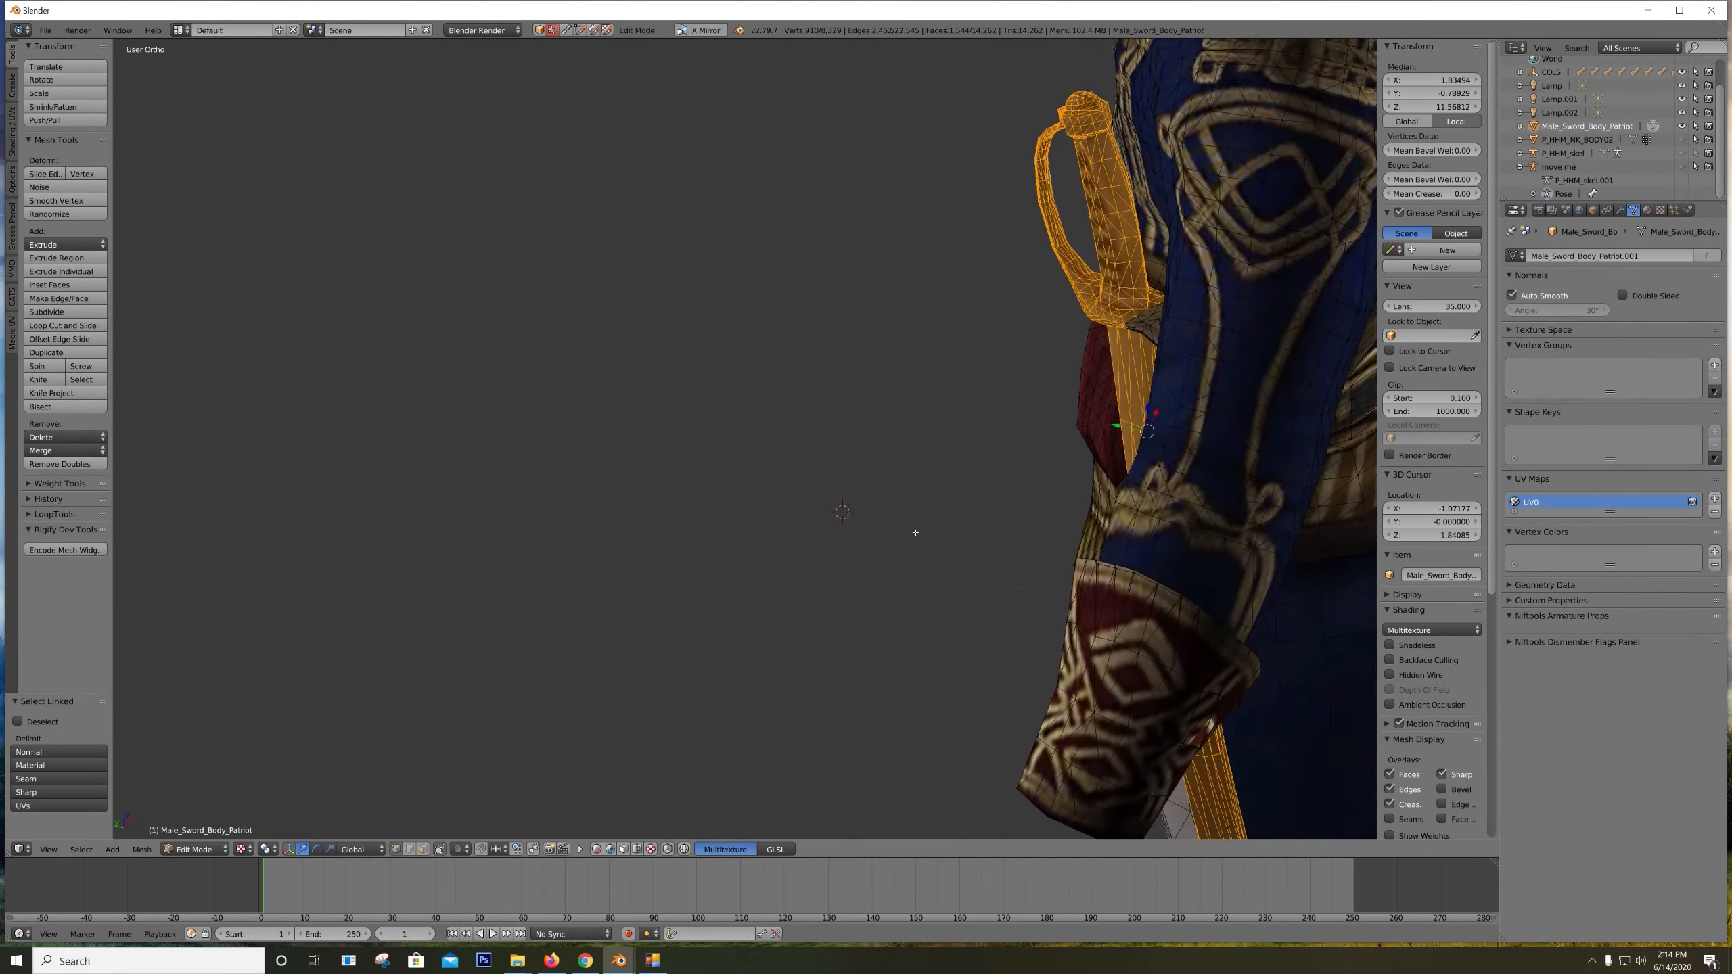
pyautogui.moveTo(1118, 508); pyautogui.dragTo(998, 437, button='middle')
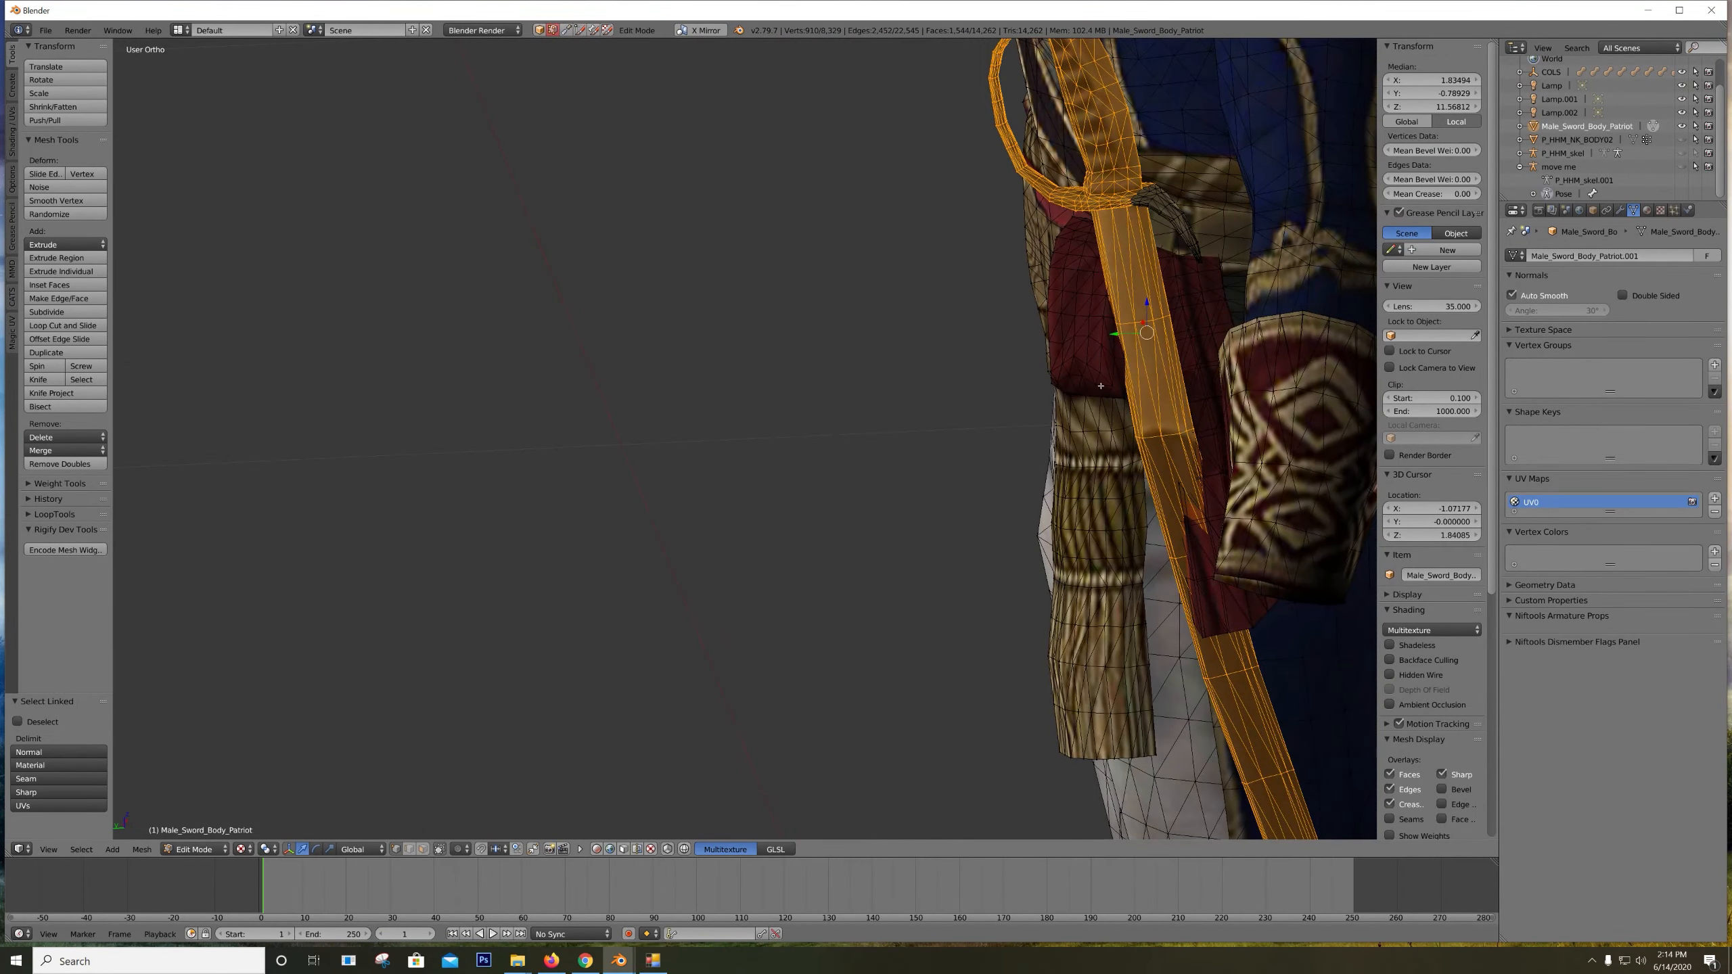
pyautogui.moveTo(1137, 324); pyautogui.dragTo(932, 423, button='middle')
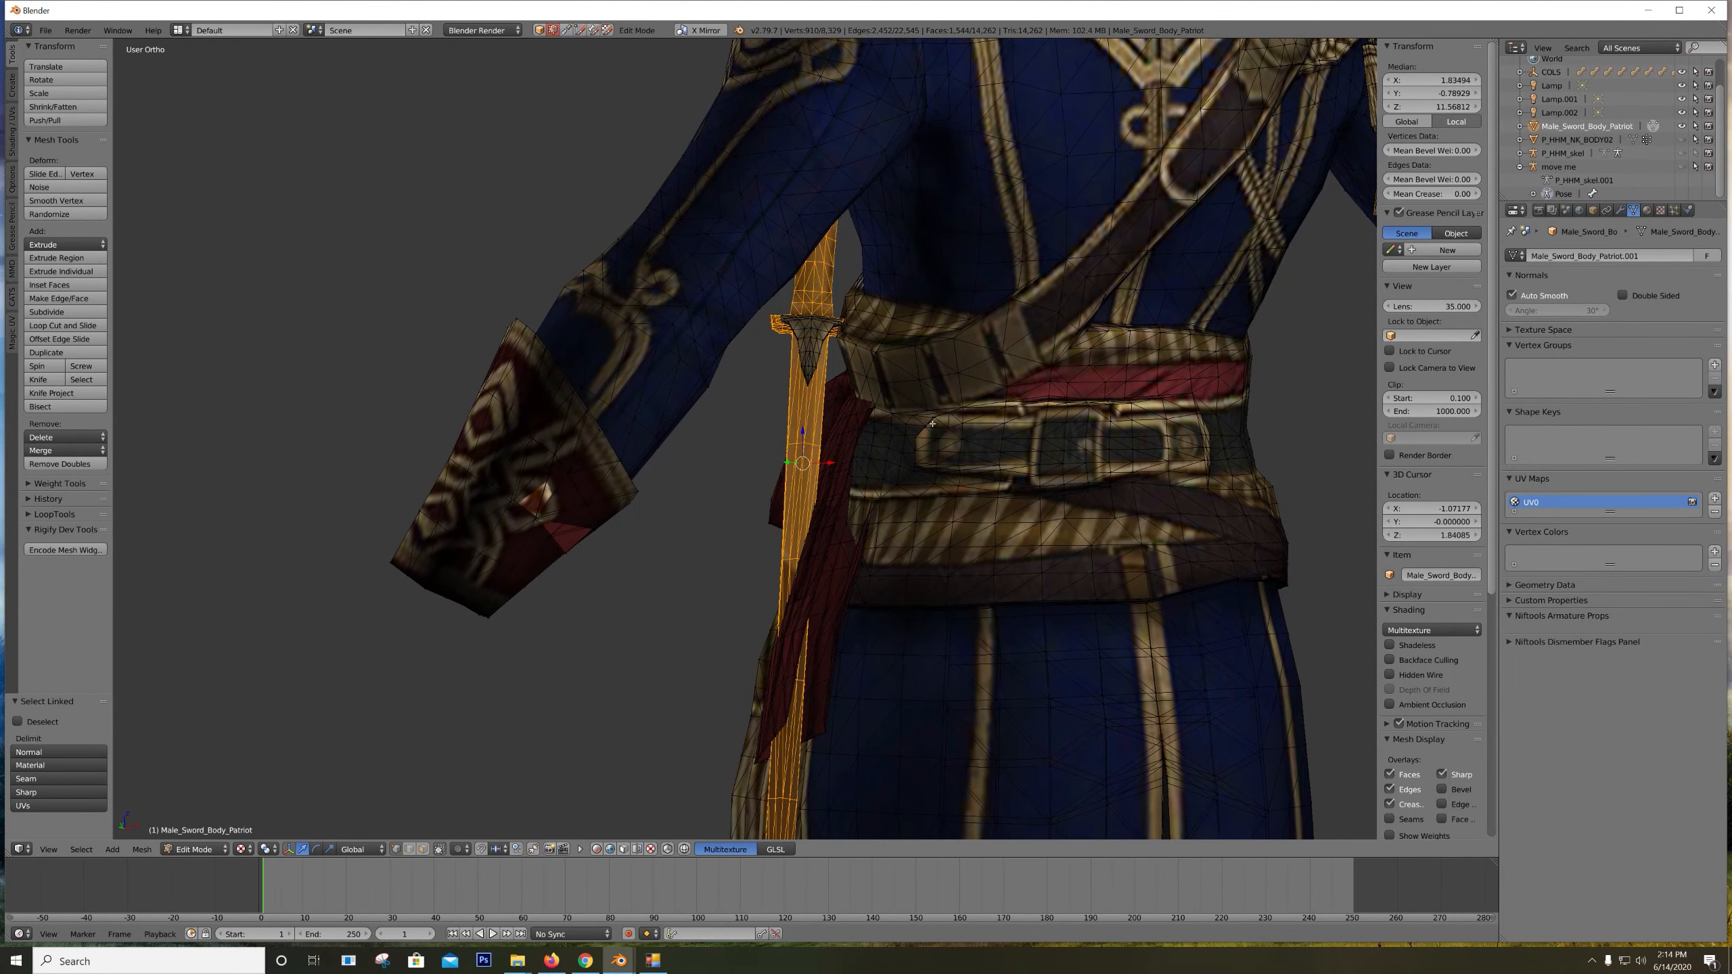
pyautogui.press('l')
pyautogui.press('l')
pyautogui.moveTo(807, 331); pyautogui.dragTo(954, 383, button='middle')
pyautogui.scroll(-3, 955, 383)
pyautogui.moveTo(839, 427); pyautogui.dragTo(907, 442, button='middle')
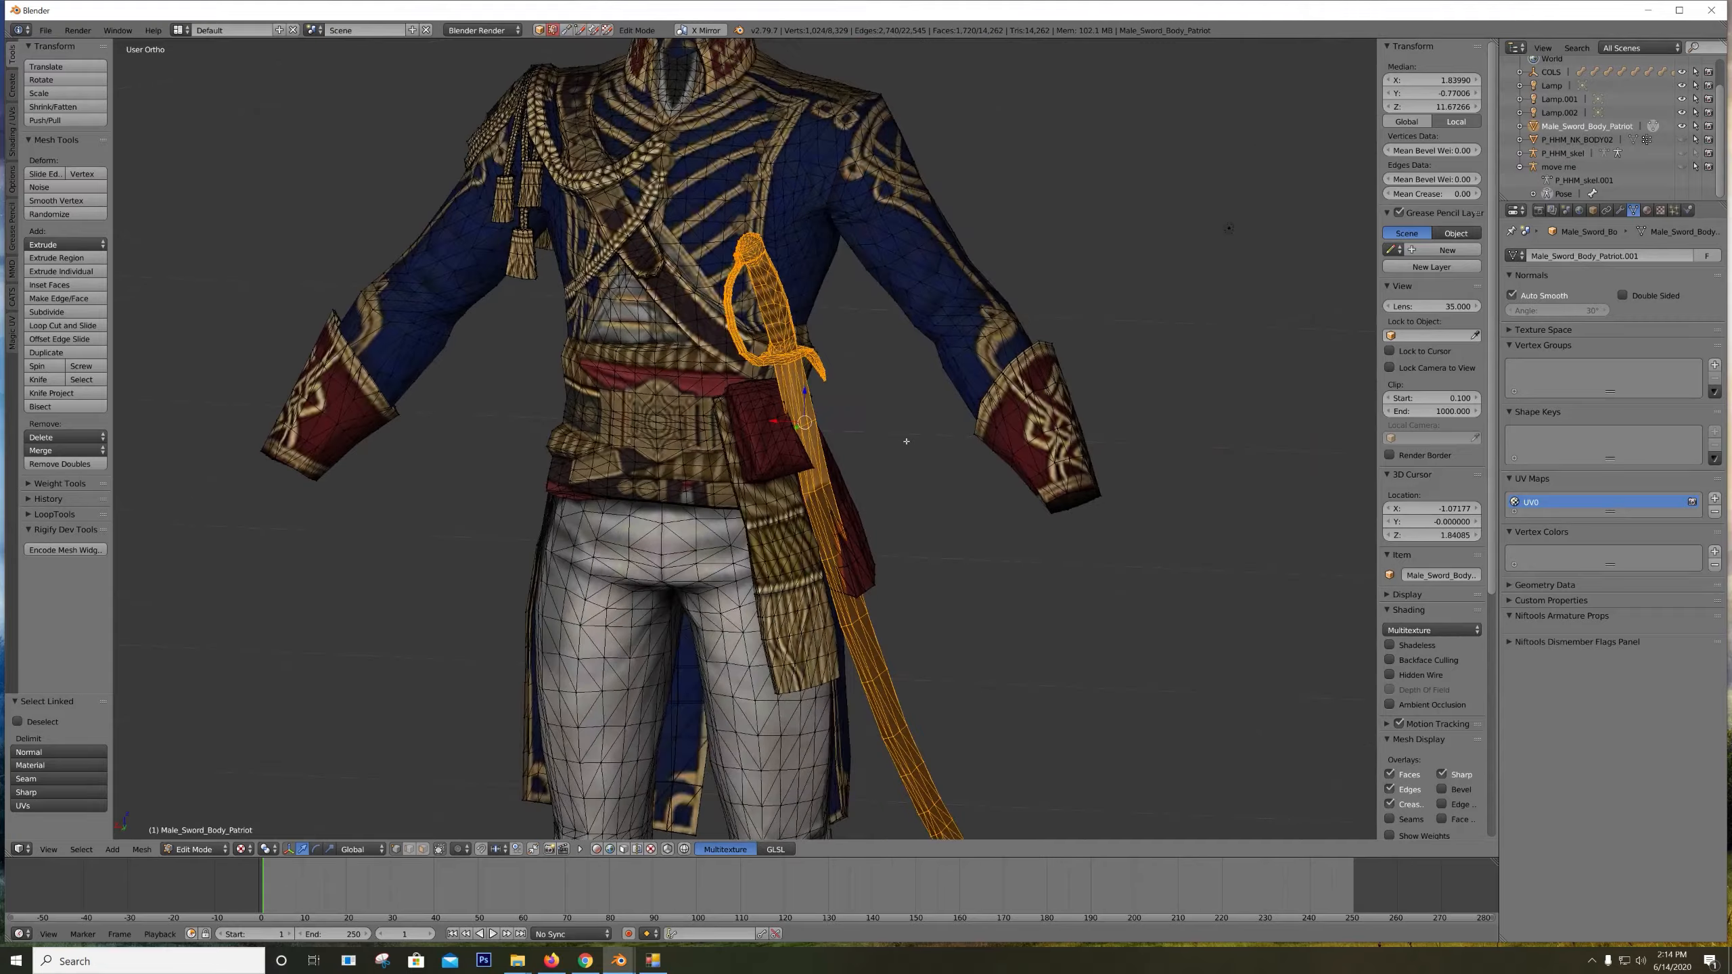
# Try to move the selected sword geometry sideways along the X axis
pyautogui.scroll(3, 819, 437)
pyautogui.moveTo(696, 382); pyautogui.dragTo(774, 355, button='middle')
pyautogui.moveTo(889, 364)
pyautogui.mouseDown(button='middle')
pyautogui.moveTo(846, 369)
pyautogui.moveTo(852, 382)
pyautogui.moveTo(966, 341)
pyautogui.moveTo(881, 356)
pyautogui.moveTo(912, 257)
pyautogui.moveTo(897, 363)
pyautogui.moveTo(1175, 168)
pyautogui.moveTo(910, 388)
pyautogui.mouseUp(button='middle')
pyautogui.scroll(-2, 913, 257)
pyautogui.moveTo(815, 449); pyautogui.dragTo(864, 440)
pyautogui.hotkey('ctrl', 'z')
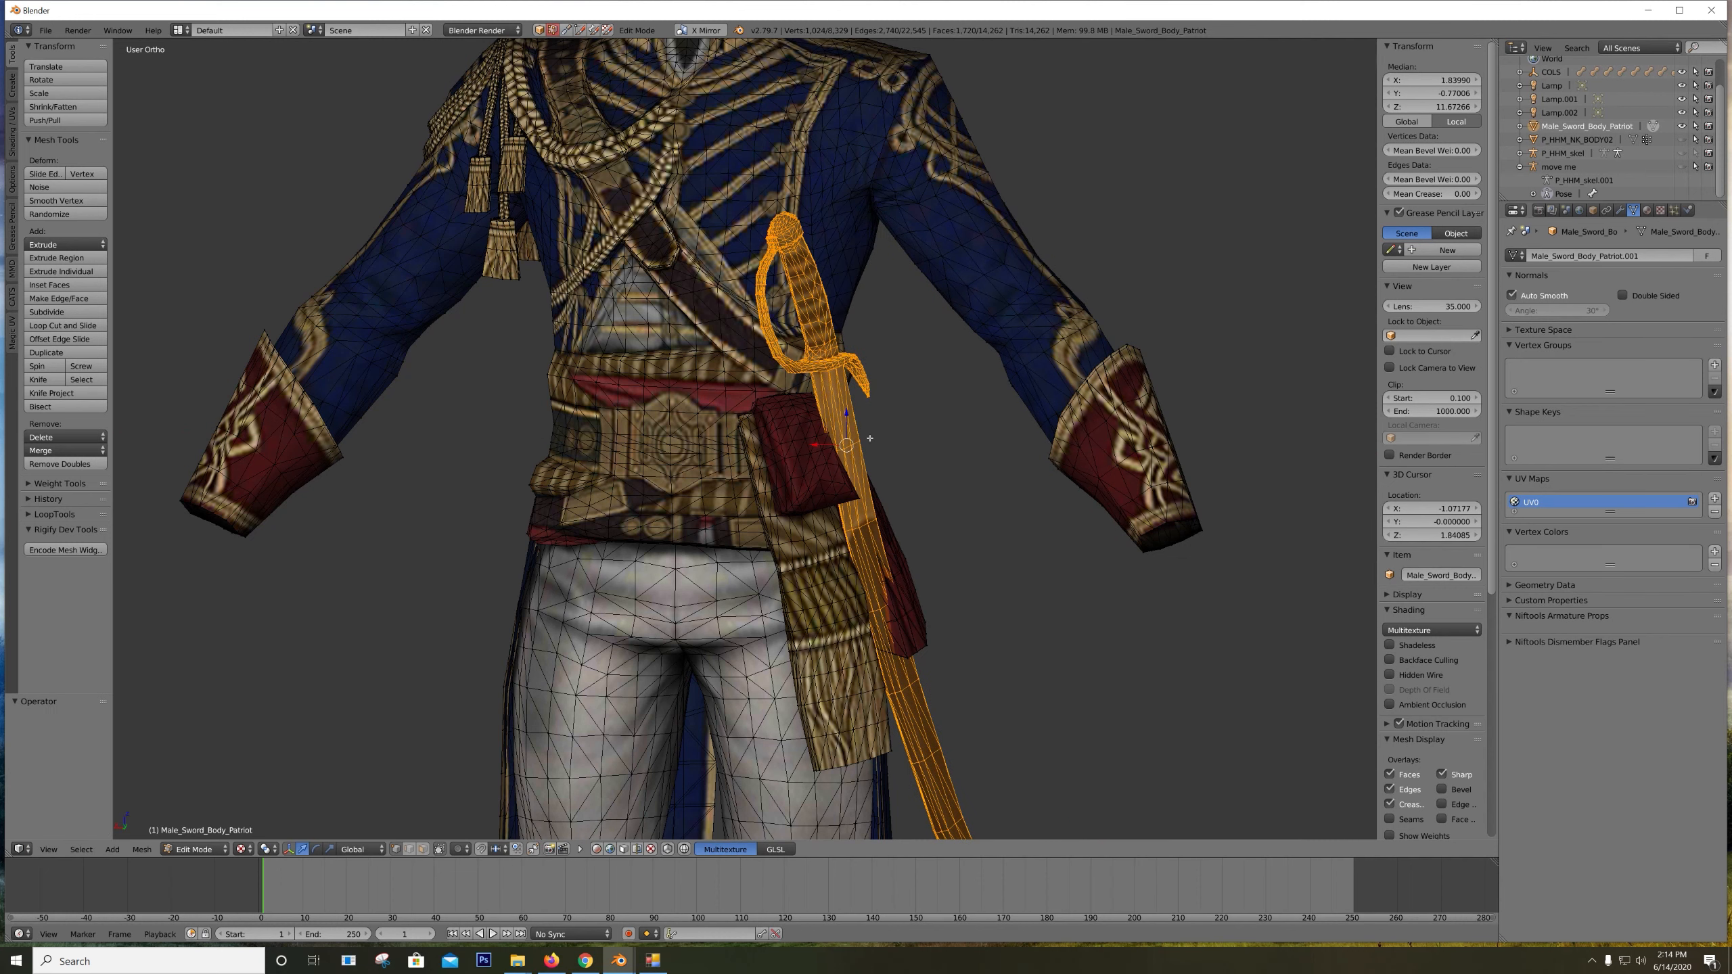
# Separate the selected sword geometry from the outfit and select Male_Sword_Body_Patriot.001 in Object Mode
pyautogui.press('p')
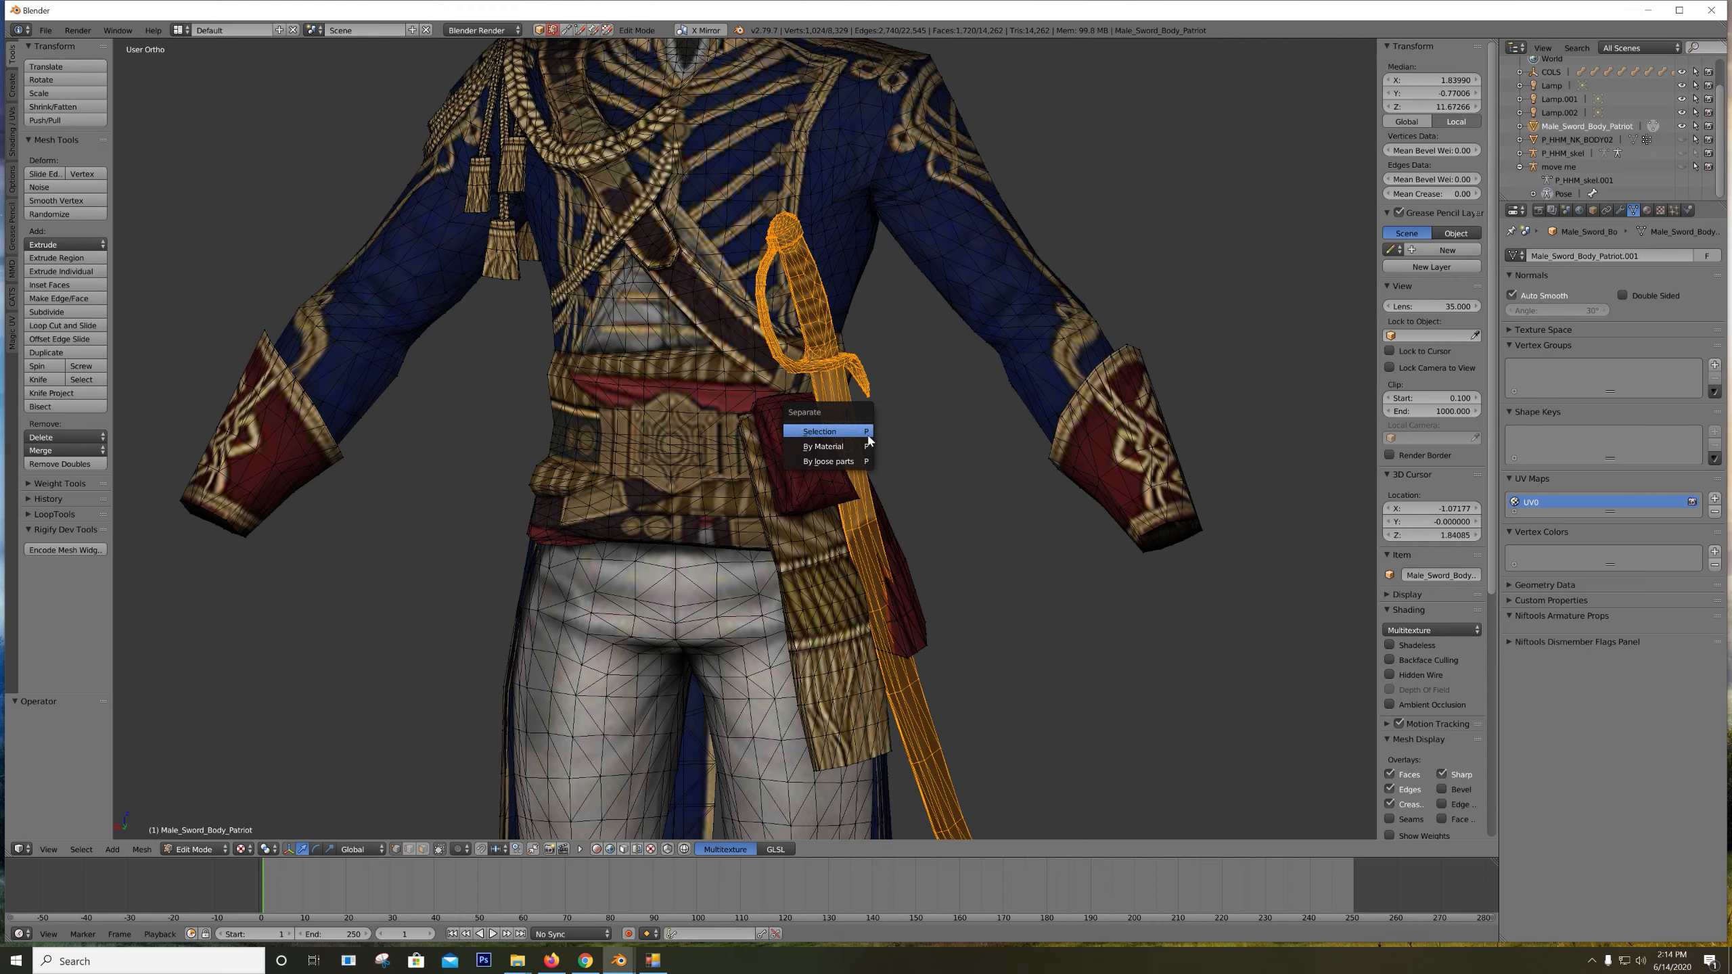
pyautogui.click(833, 431)
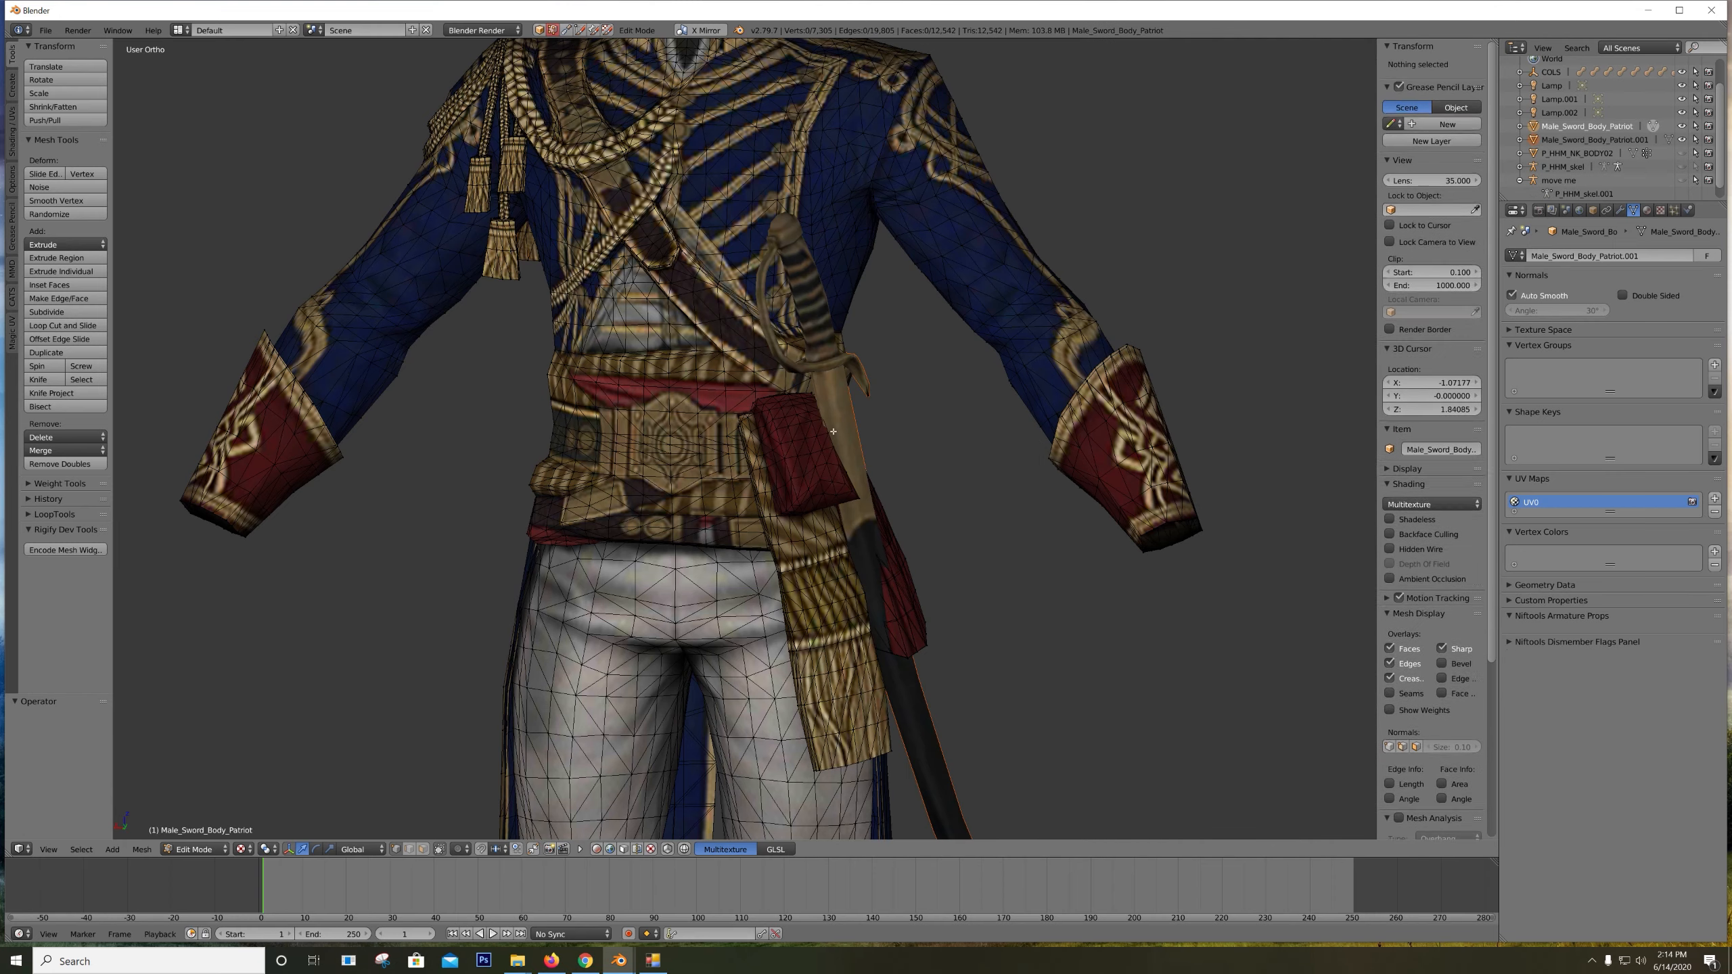
pyautogui.click(1558, 140)
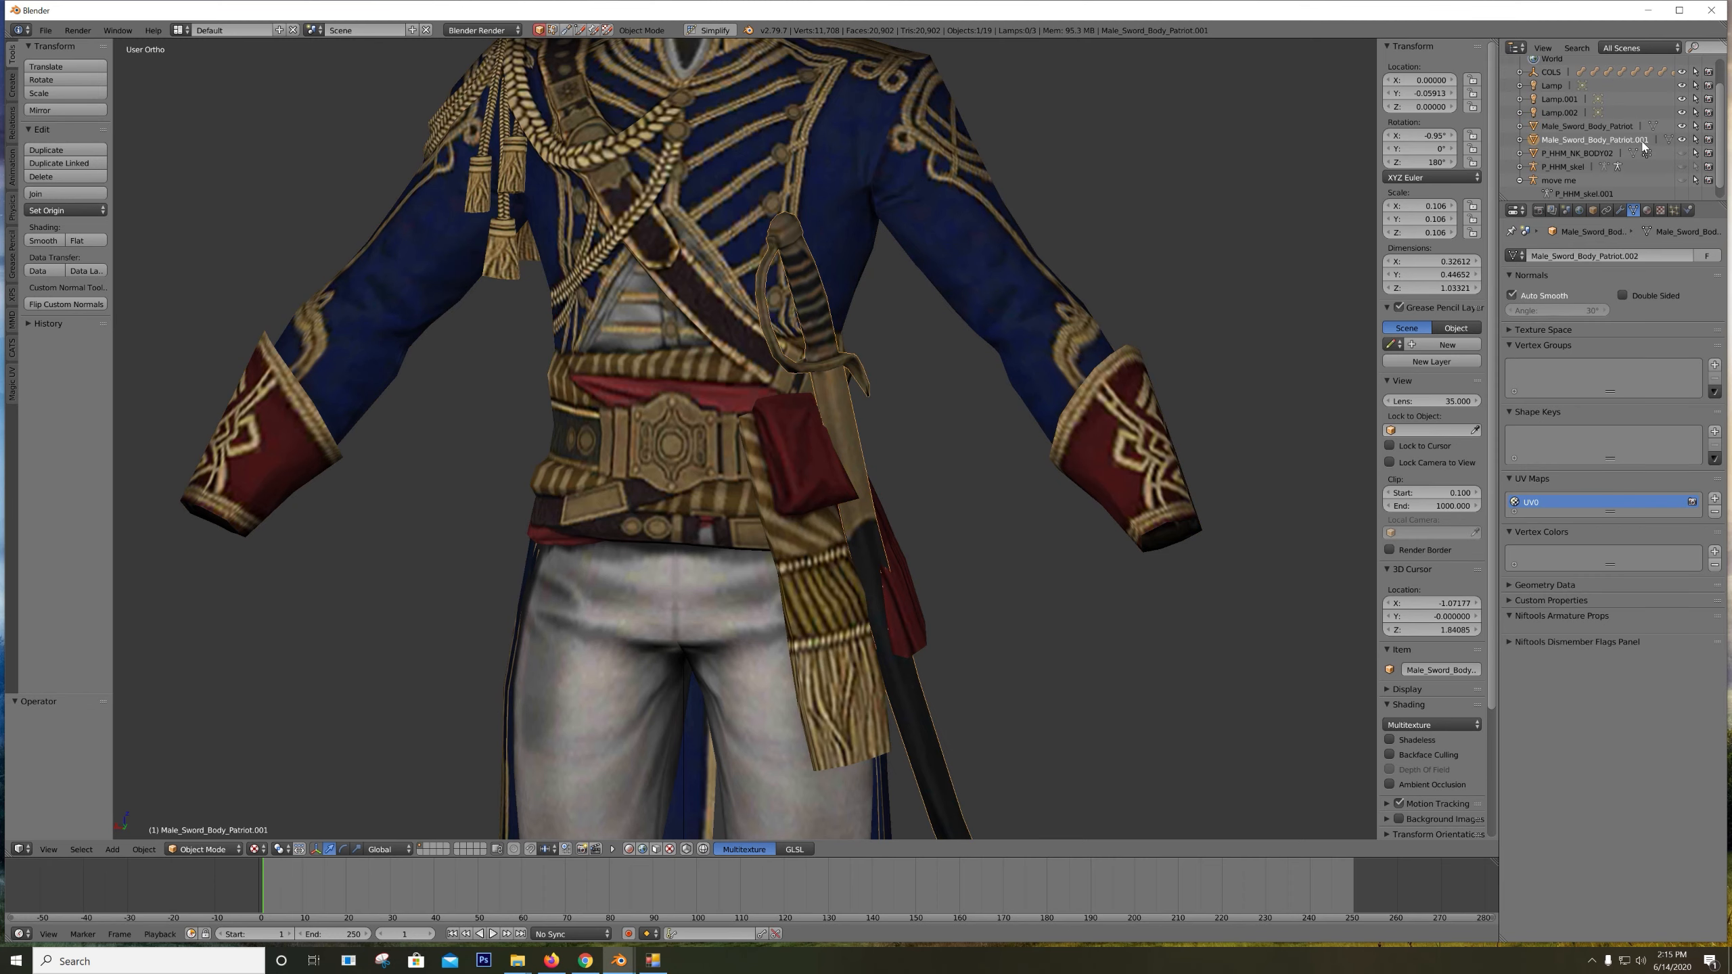
# Hide the separated sword object Male_Sword_Body_Patriot.001 and show the remaining outfit in the orthographic back view
pyautogui.click(1681, 127)
pyautogui.click(1681, 140)
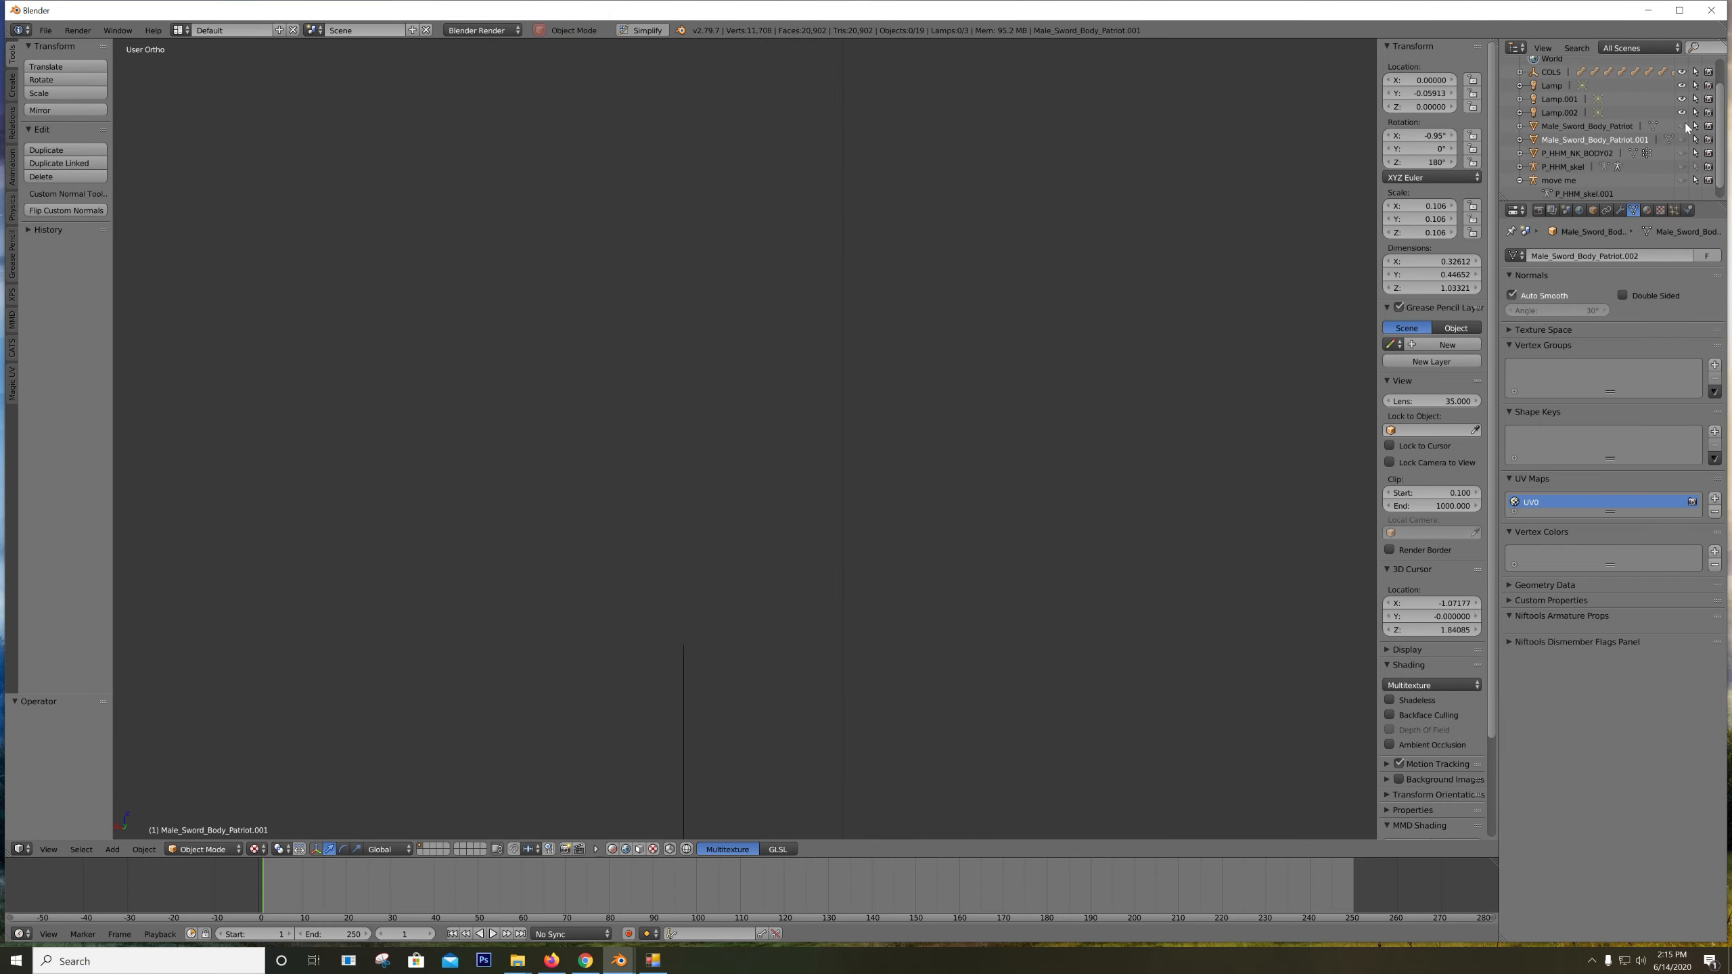
pyautogui.click(1682, 127)
pyautogui.scroll(-3, 931, 293)
pyautogui.press('ctrl+KP_1')
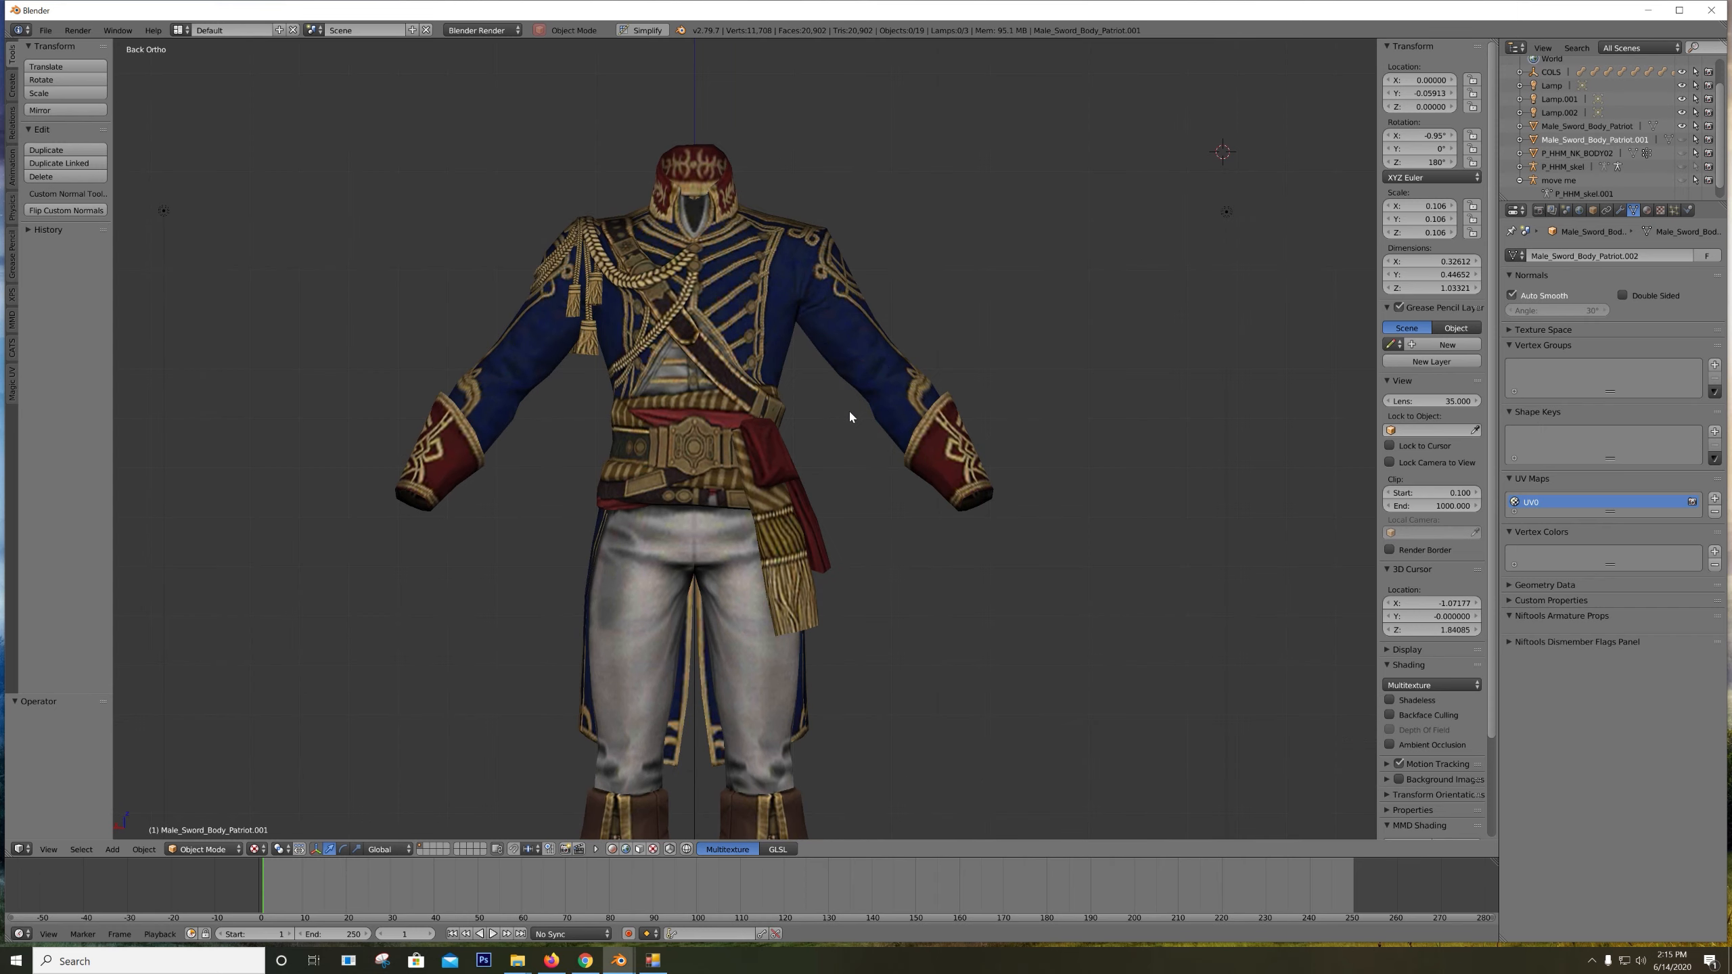
pyautogui.keyDown('shift'); pyautogui.moveTo(848, 409); pyautogui.dragTo(951, 262, button='middle'); pyautogui.keyUp('shift')
pyautogui.scroll(-2, 948, 272)
pyautogui.scroll(2, 907, 301)
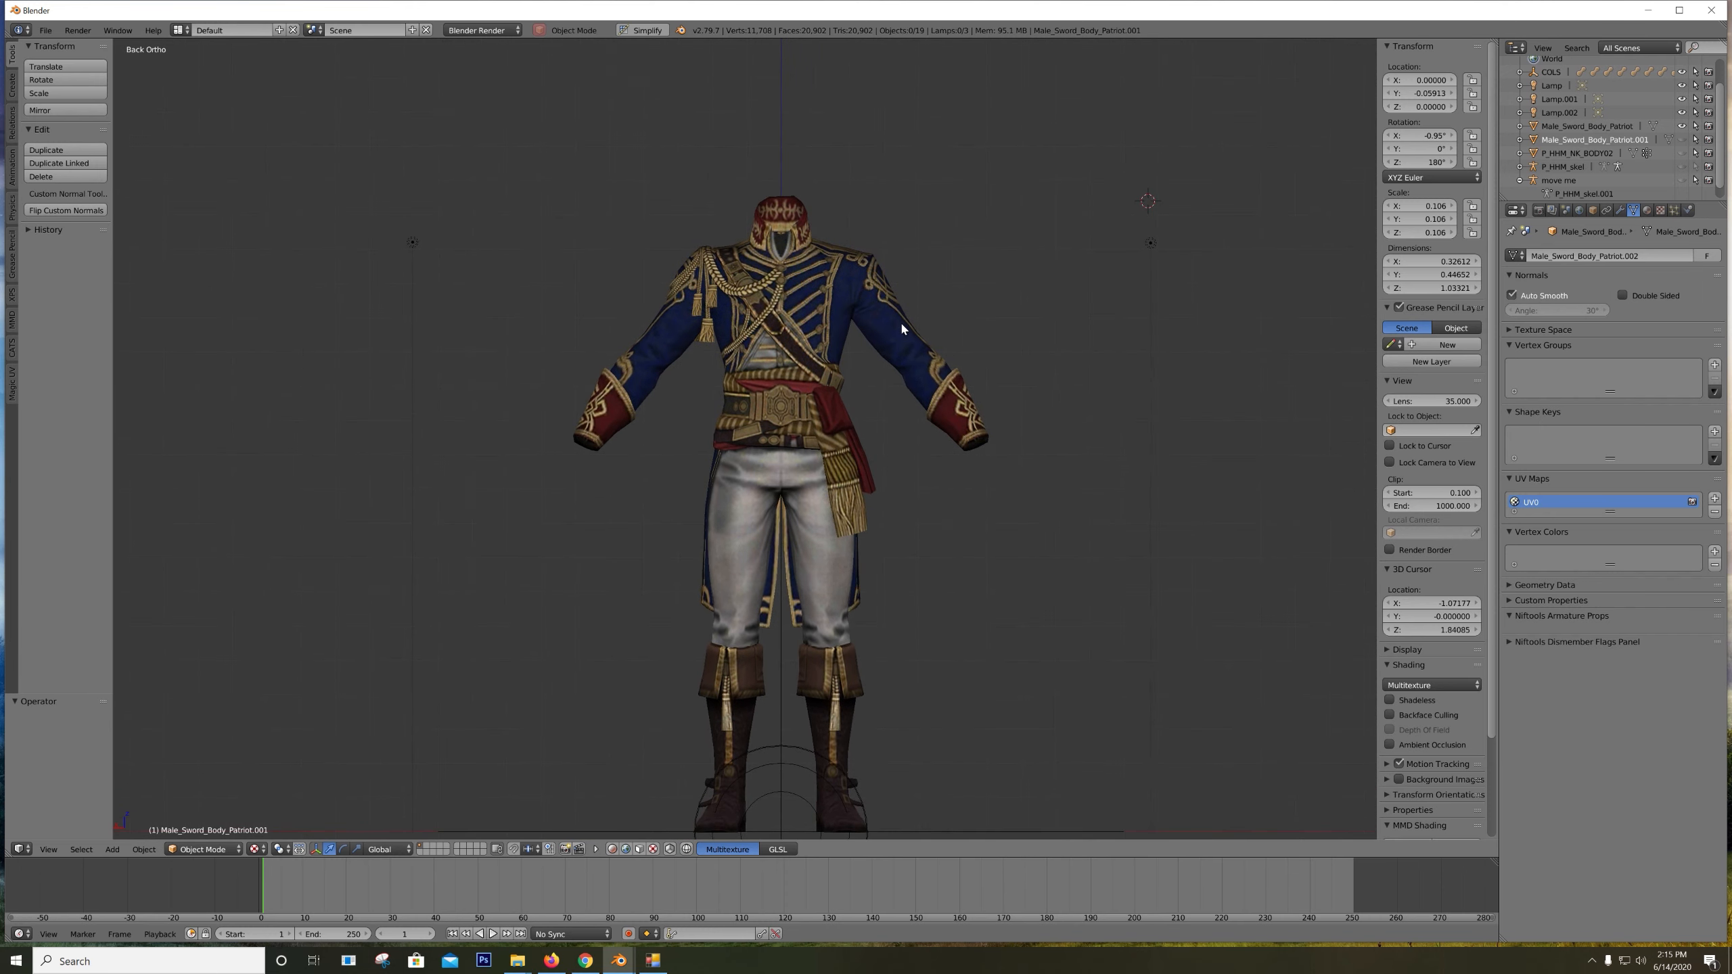
pyautogui.keyDown('shift'); pyautogui.moveTo(905, 358); pyautogui.dragTo(895, 276, button='middle'); pyautogui.keyUp('shift')
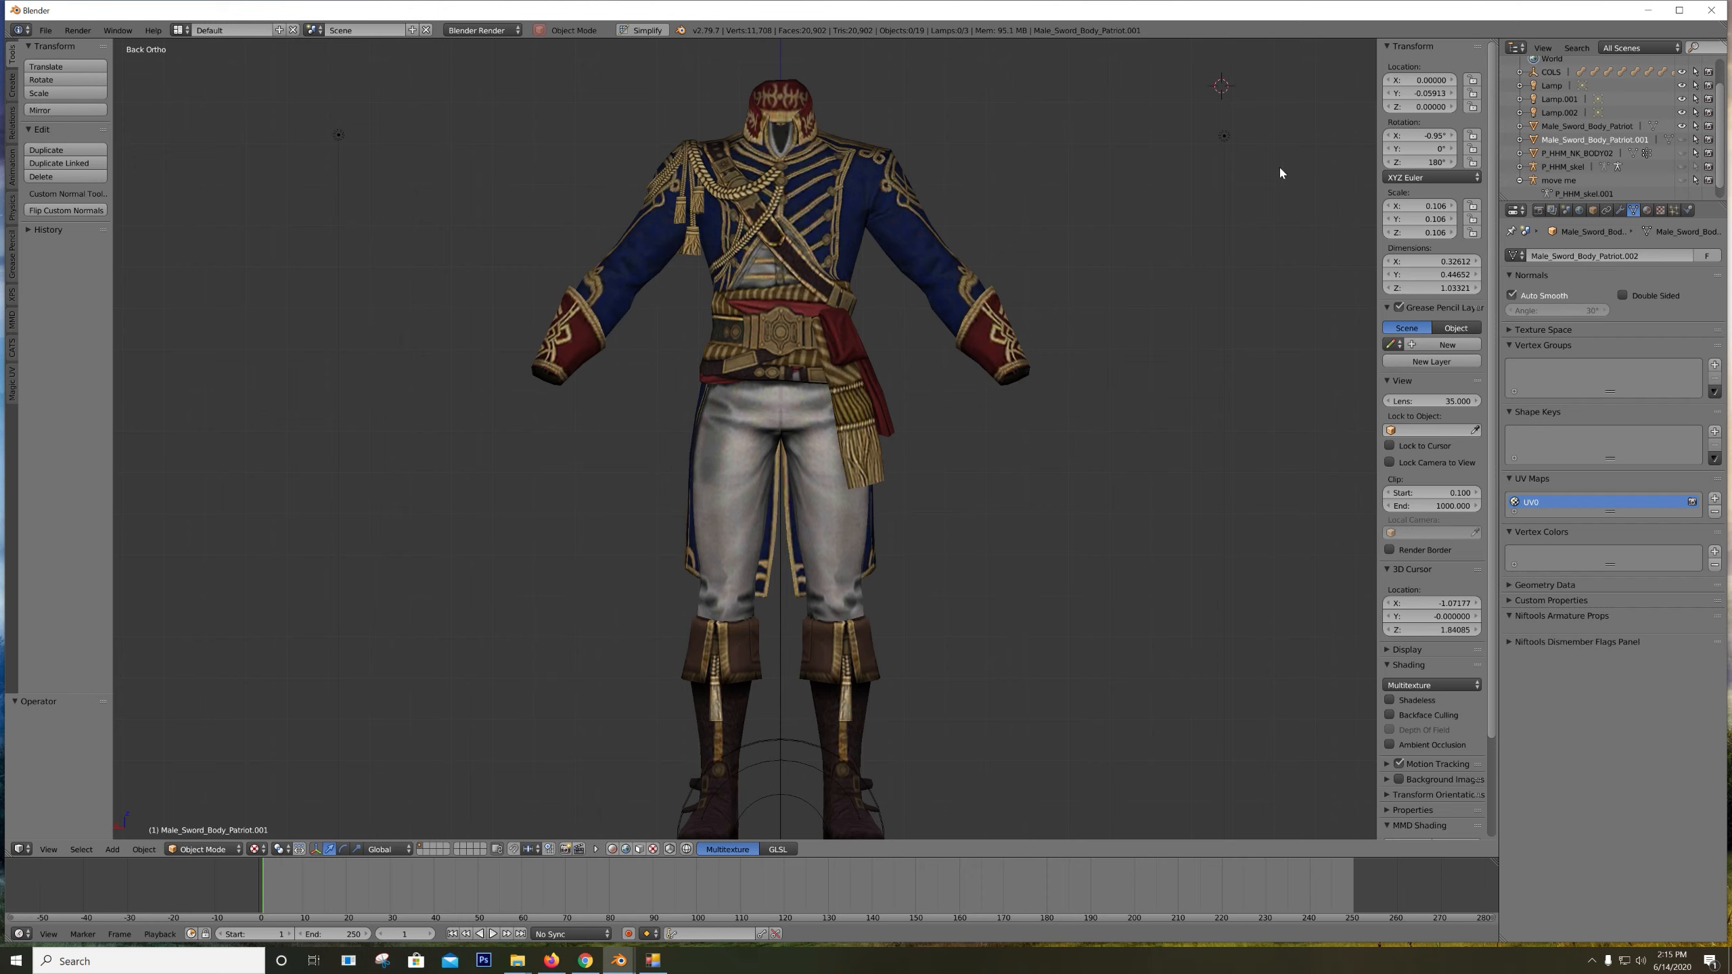
# Show and select the P_HHM_NK_BODY02 body, and put it into Weight Paint mode with wireframe shading
pyautogui.click(1586, 154)
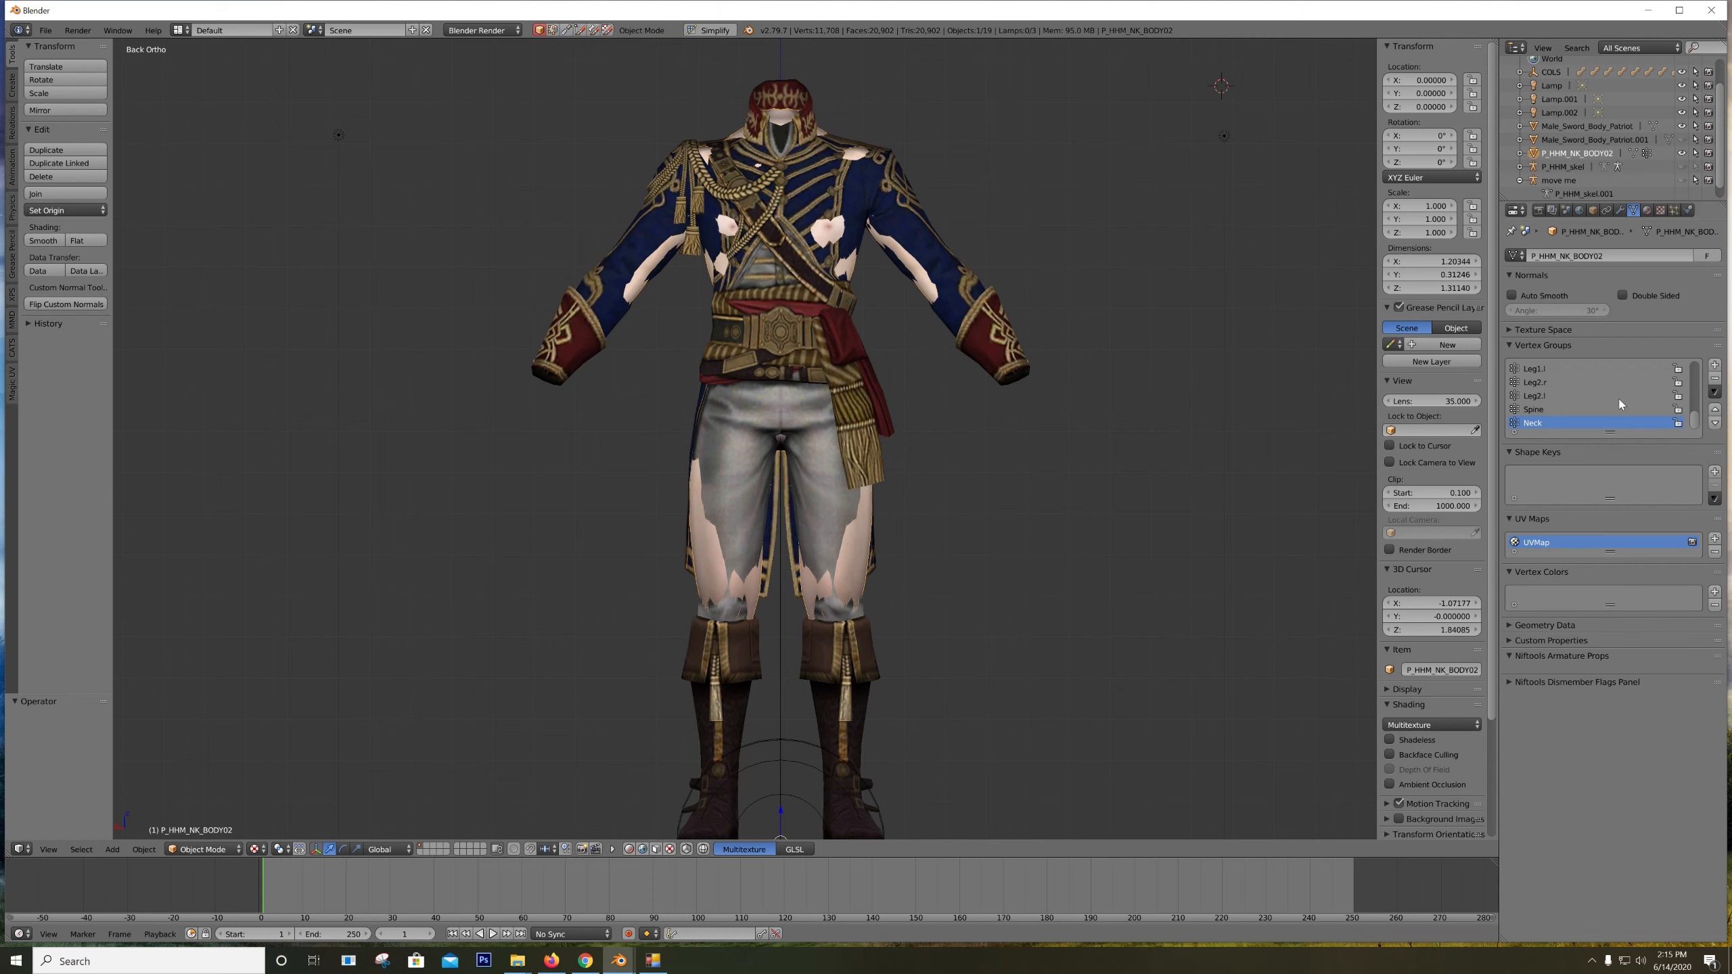
pyautogui.keyDown('ctrl'); pyautogui.scroll(10, 1622, 404); pyautogui.keyUp('ctrl')
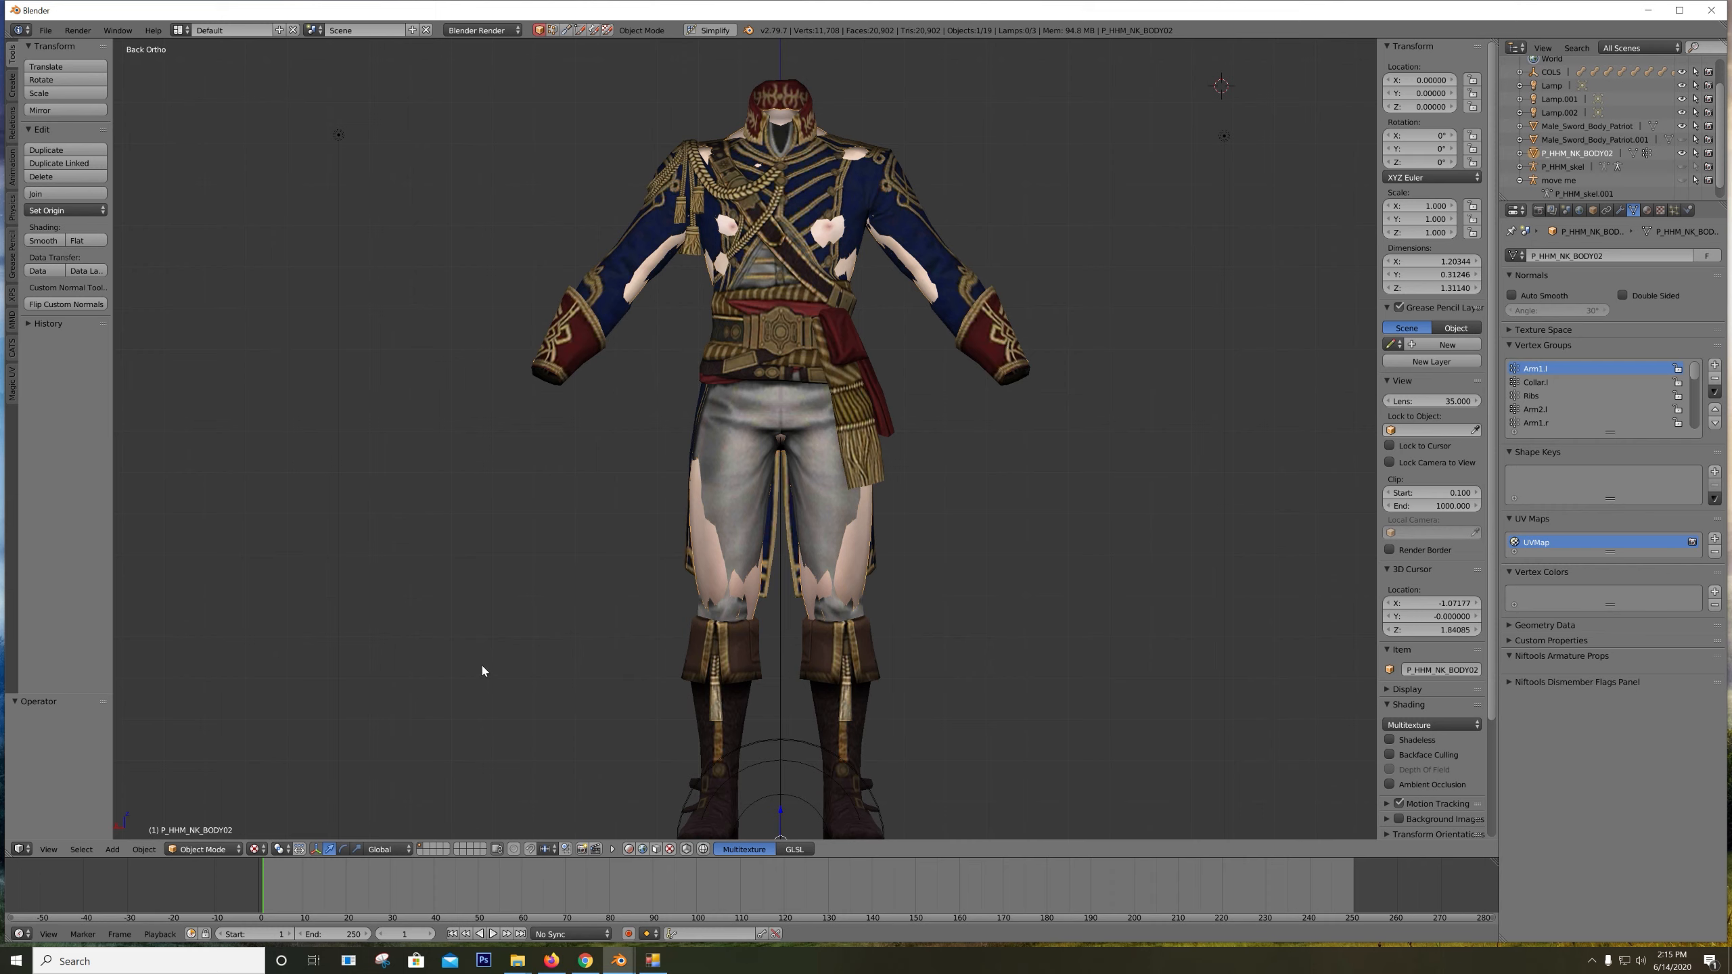
pyautogui.hotkey('ctrl', 'Tab')
pyautogui.hotkey('ctrl', 'Tab')
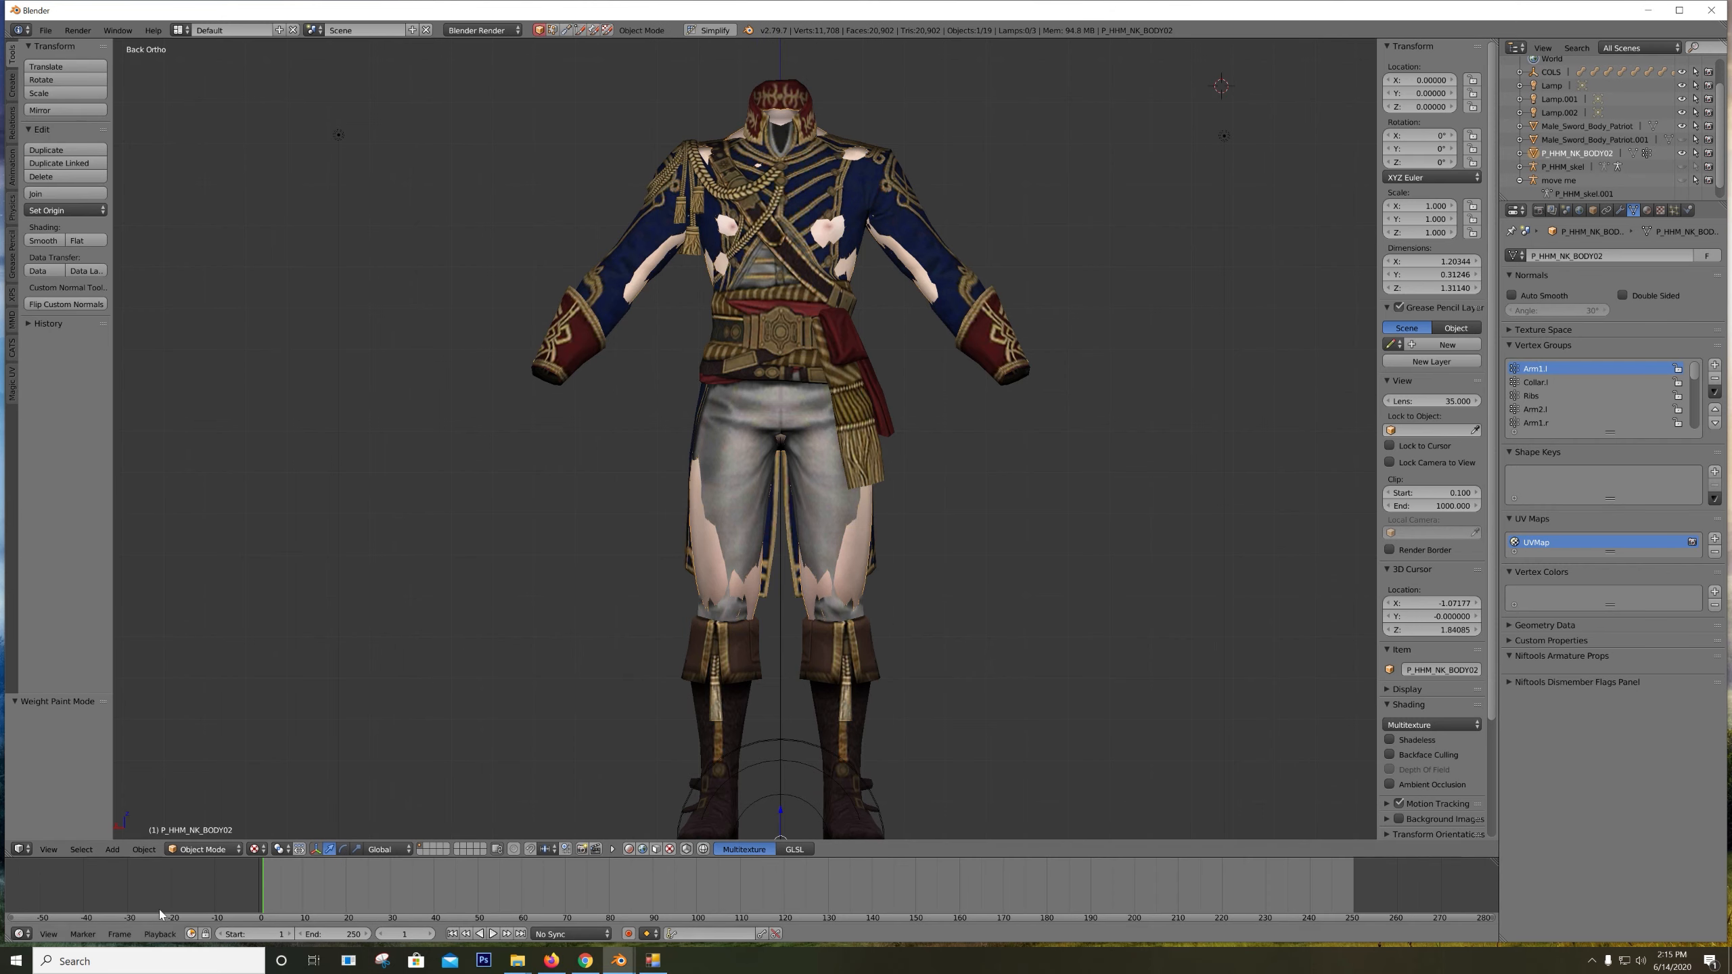
pyautogui.click(203, 849)
pyautogui.click(205, 778)
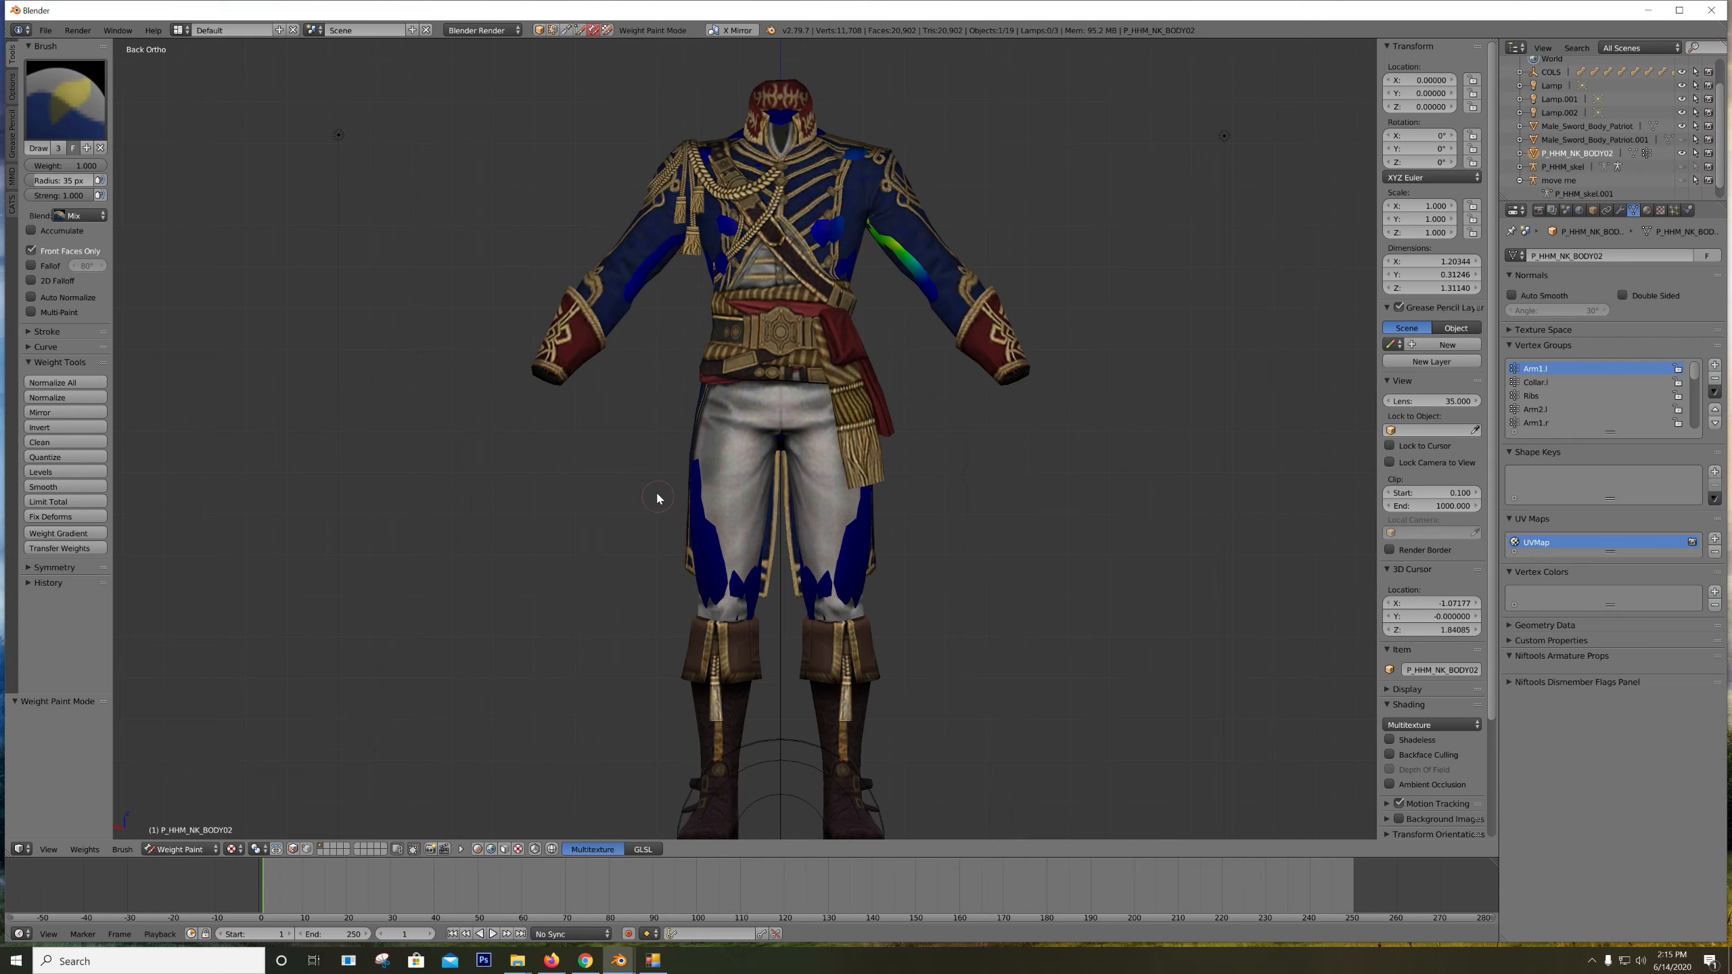
pyautogui.hotkey('alt', 'z')
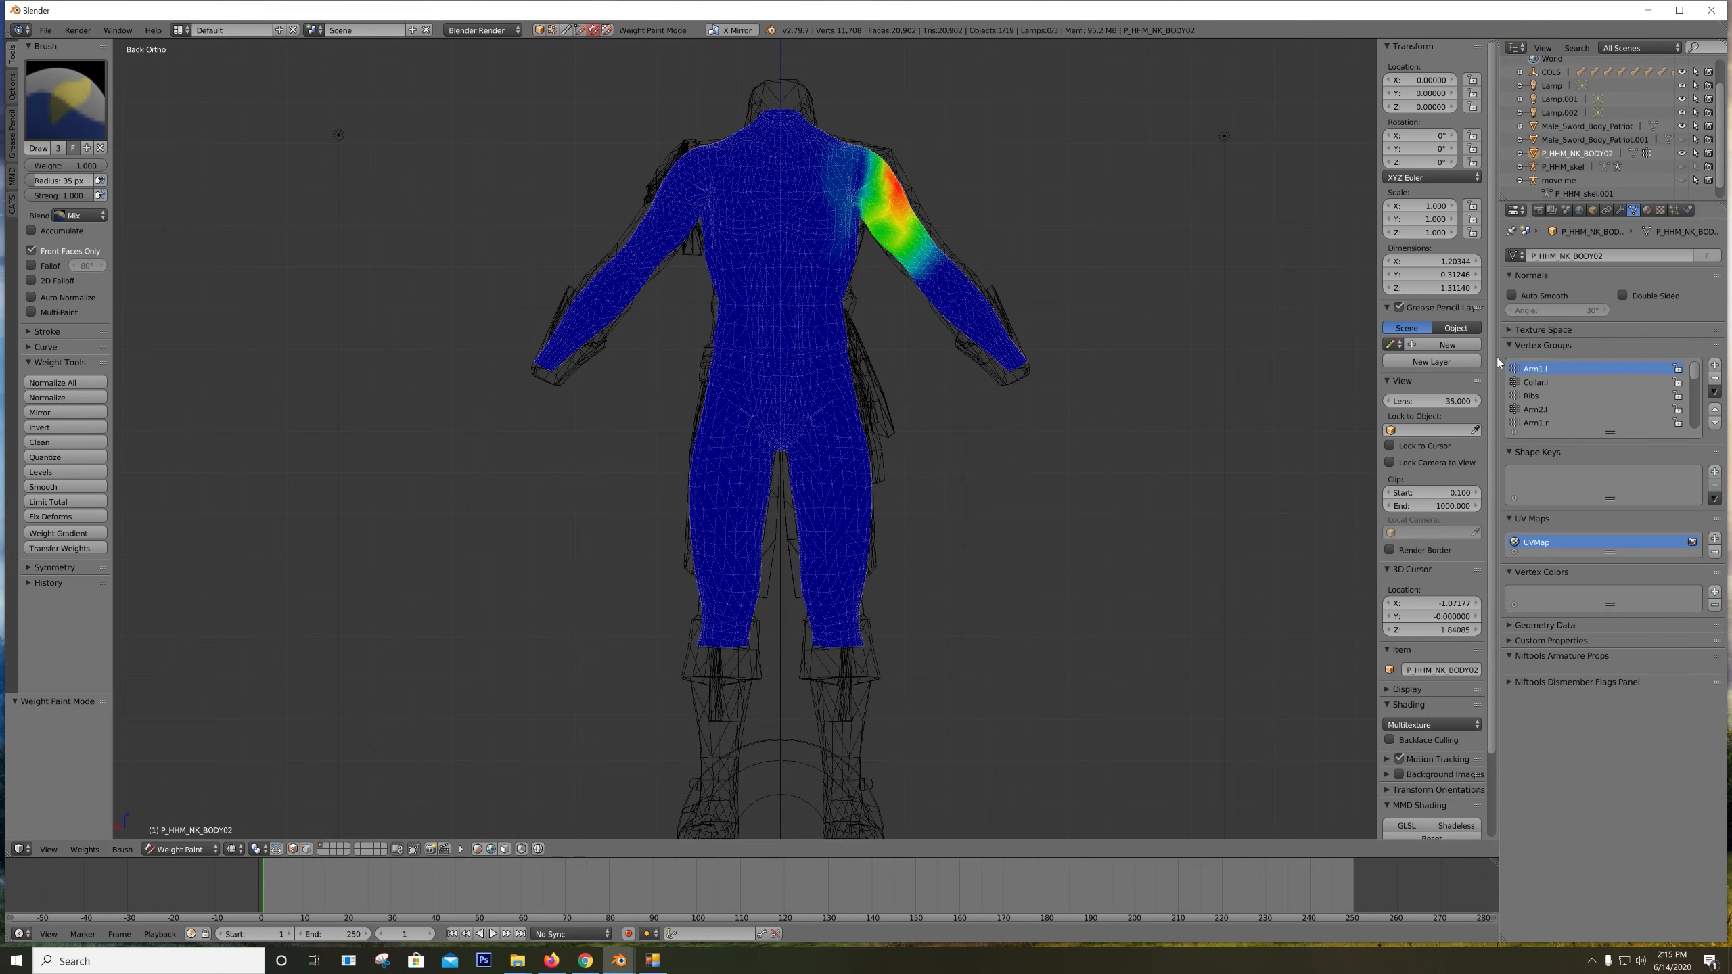
# Examine the body's weight distribution for the arm, collar and rib vertex groups on both sides
pyautogui.click(1562, 383)
pyautogui.click(1565, 396)
pyautogui.click(1543, 408)
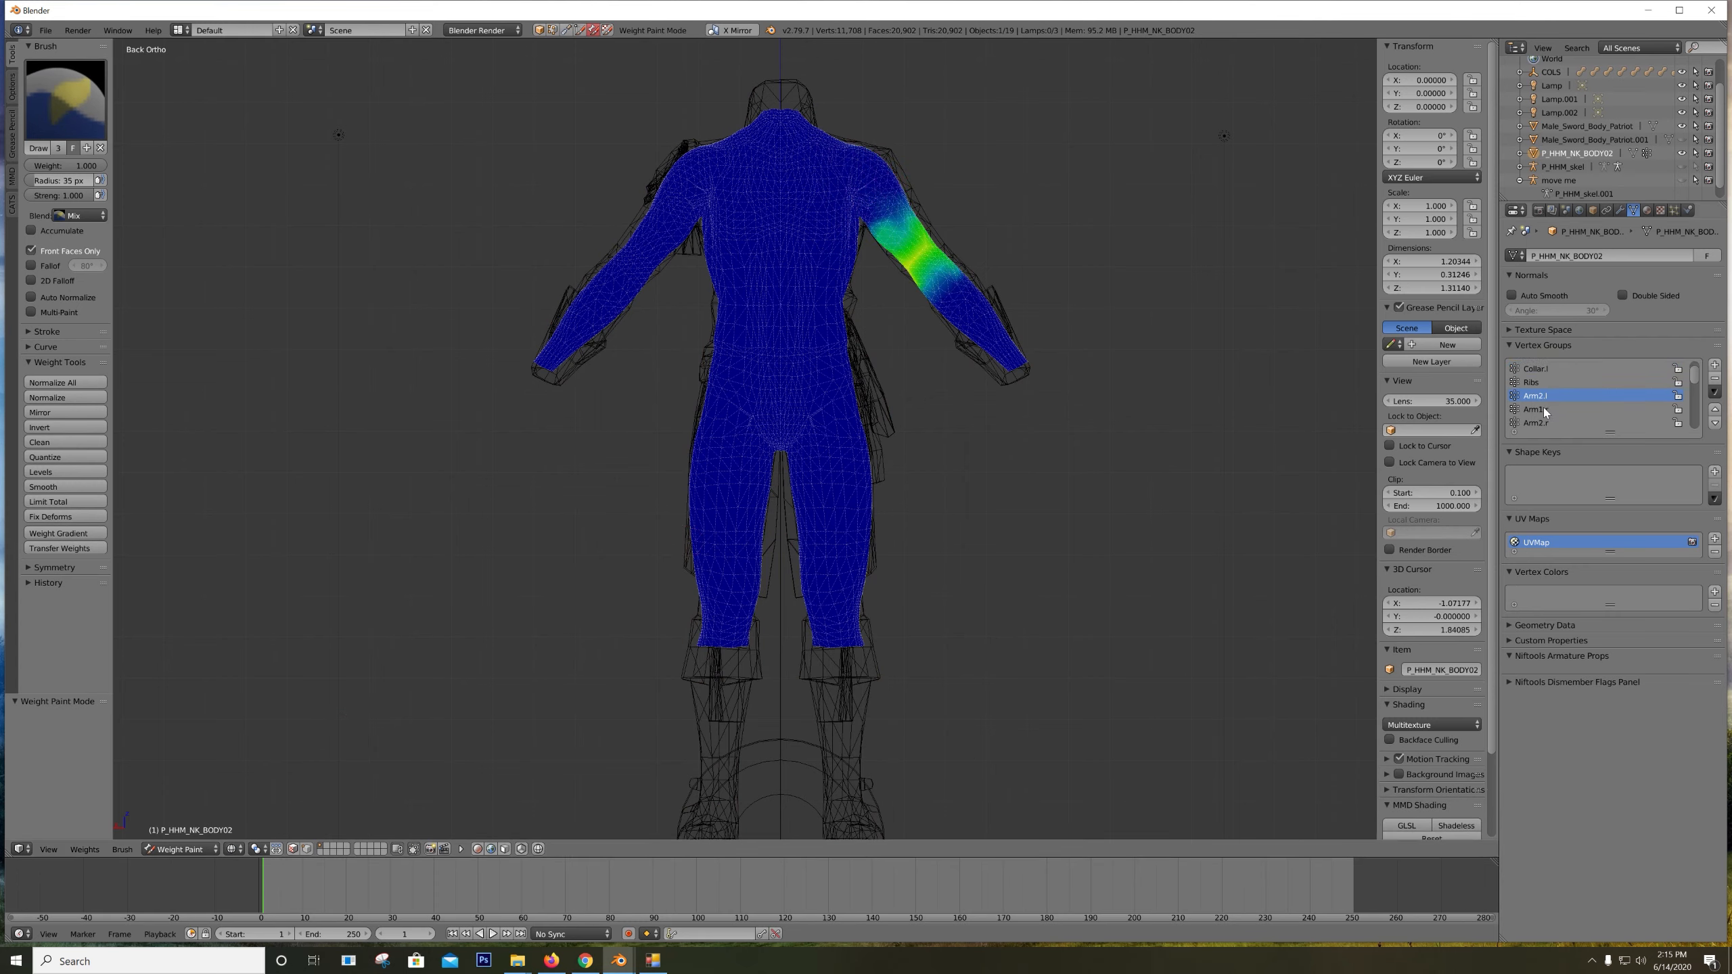
pyautogui.scroll(-4, 1542, 408)
pyautogui.click(1549, 408)
pyautogui.click(1546, 396)
pyautogui.click(1547, 384)
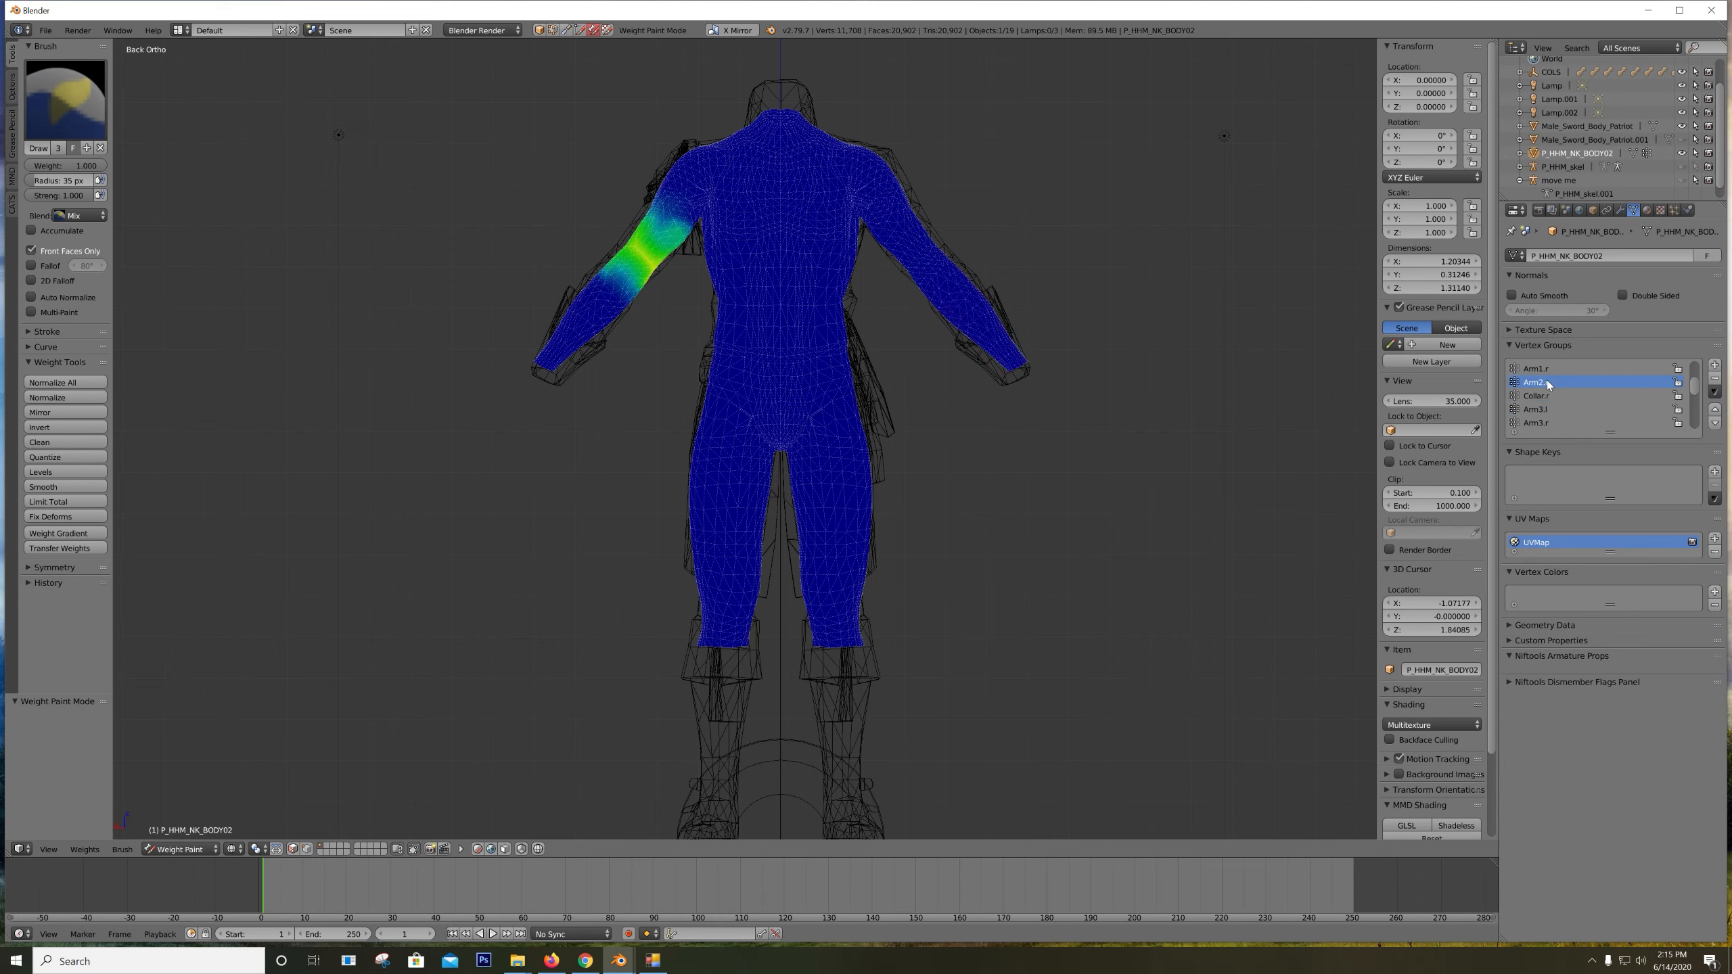
pyautogui.click(1548, 370)
pyautogui.scroll(-4, 1559, 409)
pyautogui.click(1558, 409)
pyautogui.click(1550, 393)
pyautogui.scroll(8, 1551, 401)
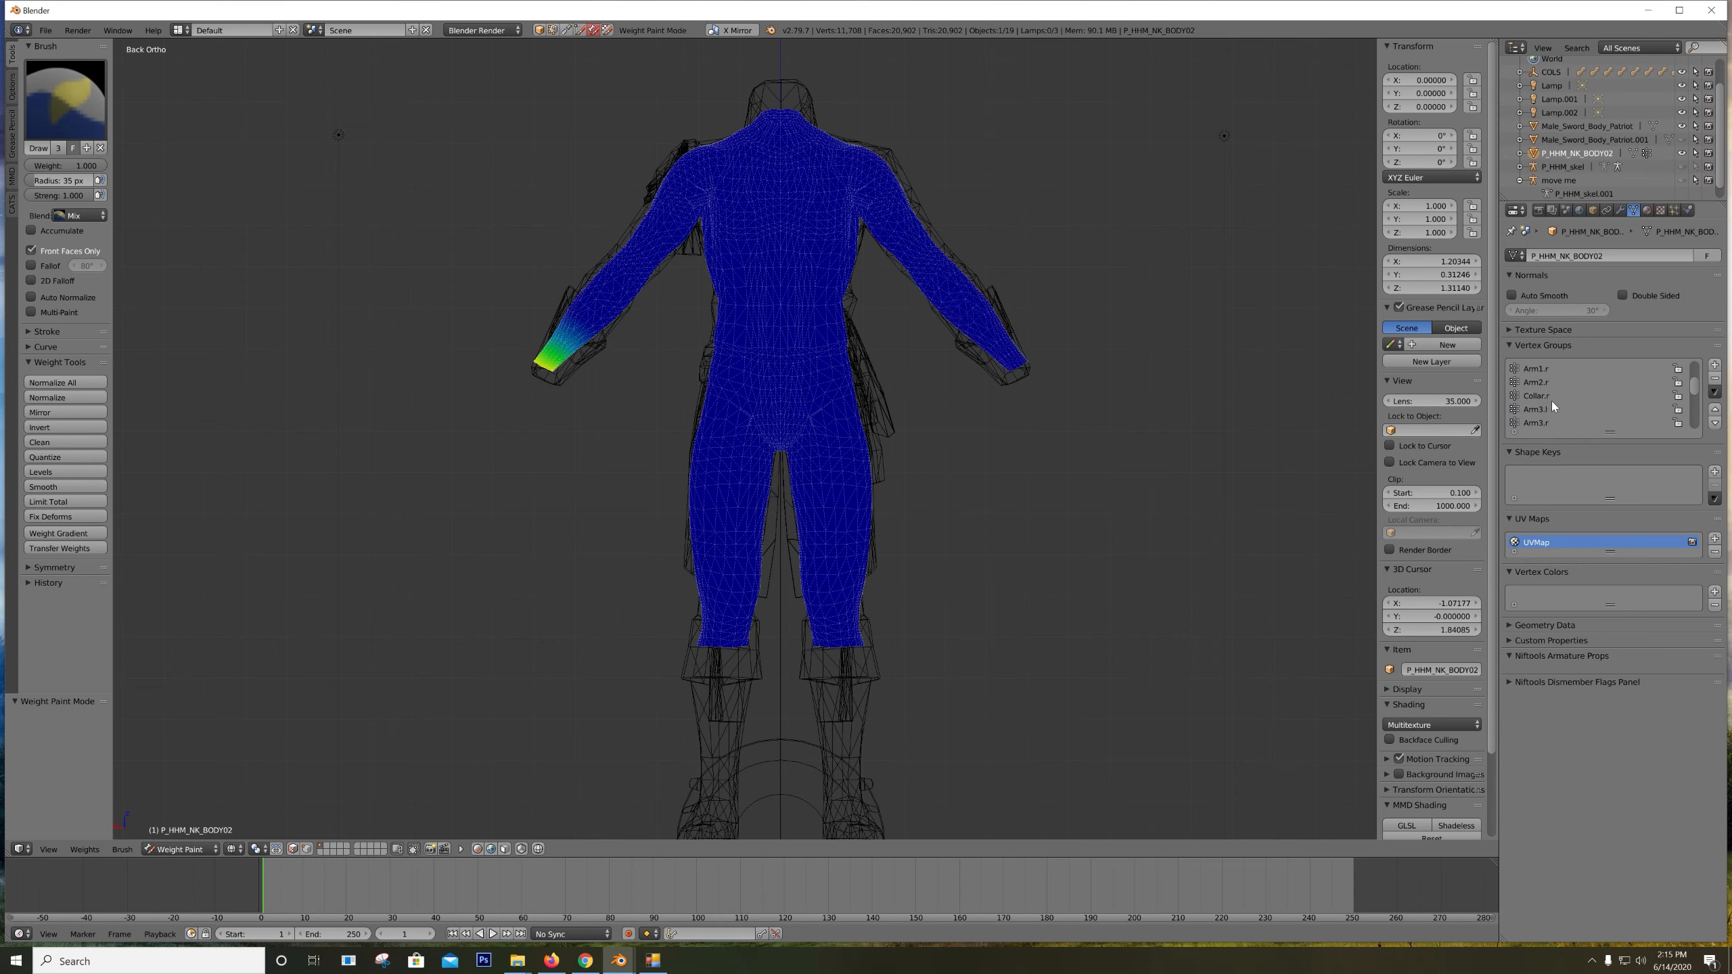
pyautogui.click(1547, 396)
pyautogui.click(1545, 382)
pyautogui.click(1543, 368)
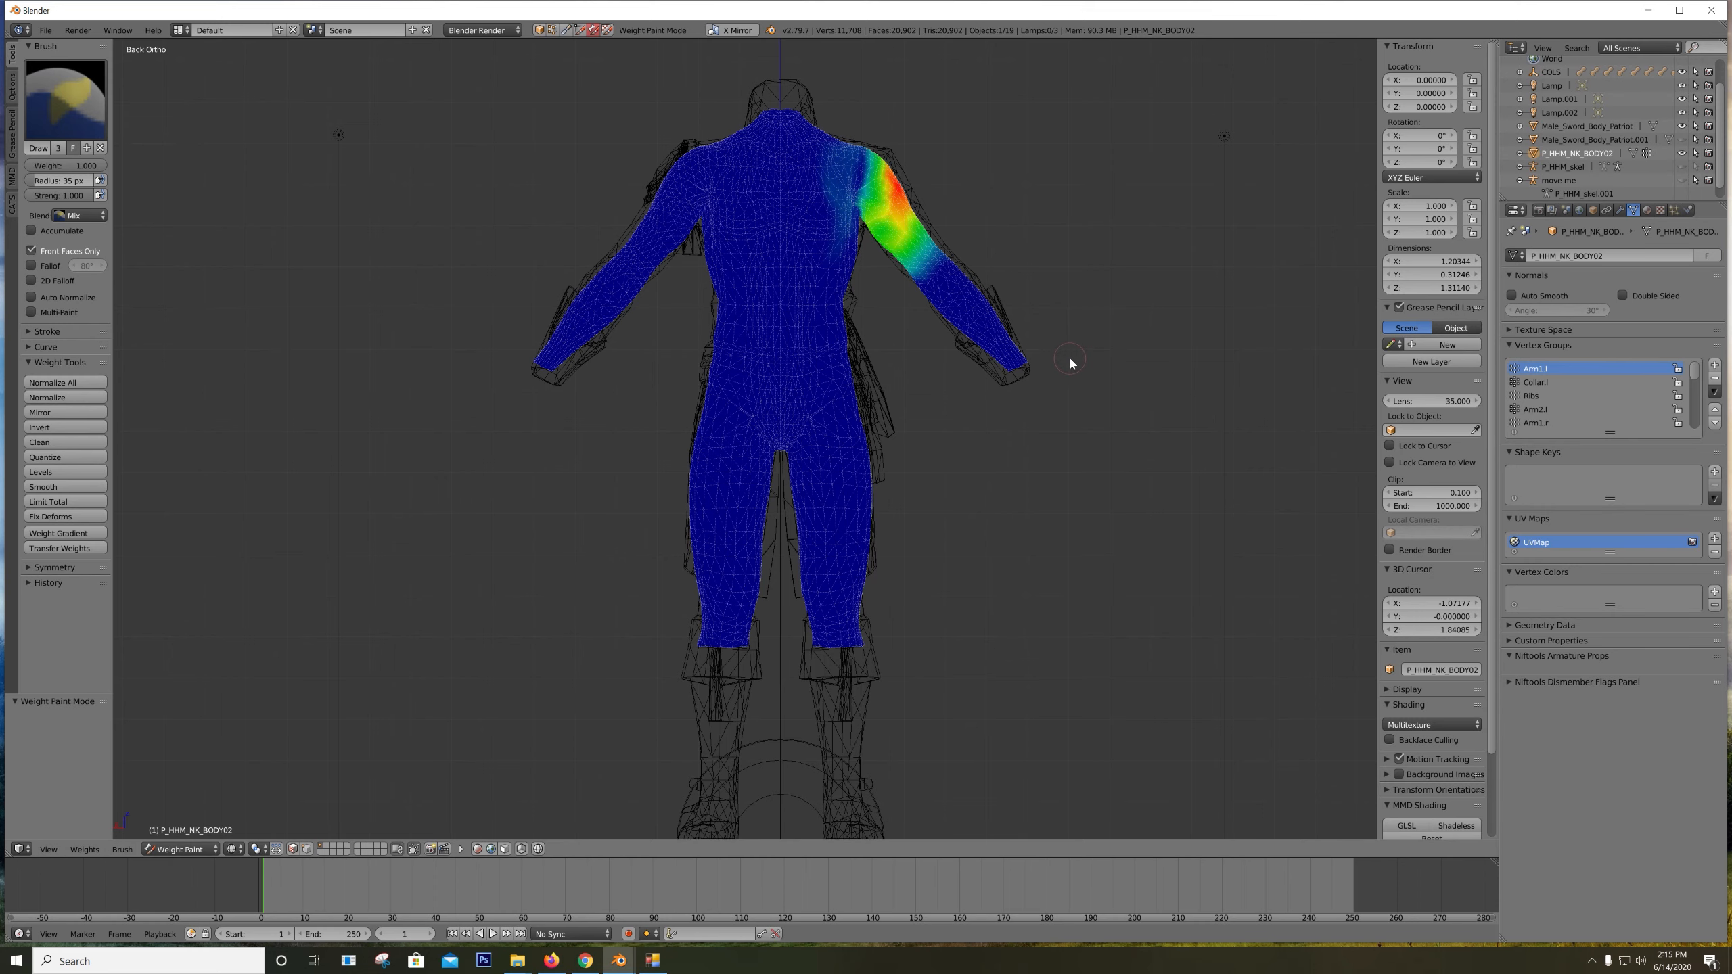
# Return the P_HHM_NK_BODY02 body to Object Mode with solid viewport shading
pyautogui.press('z')
pyautogui.hotkey('ctrl', 'Tab')
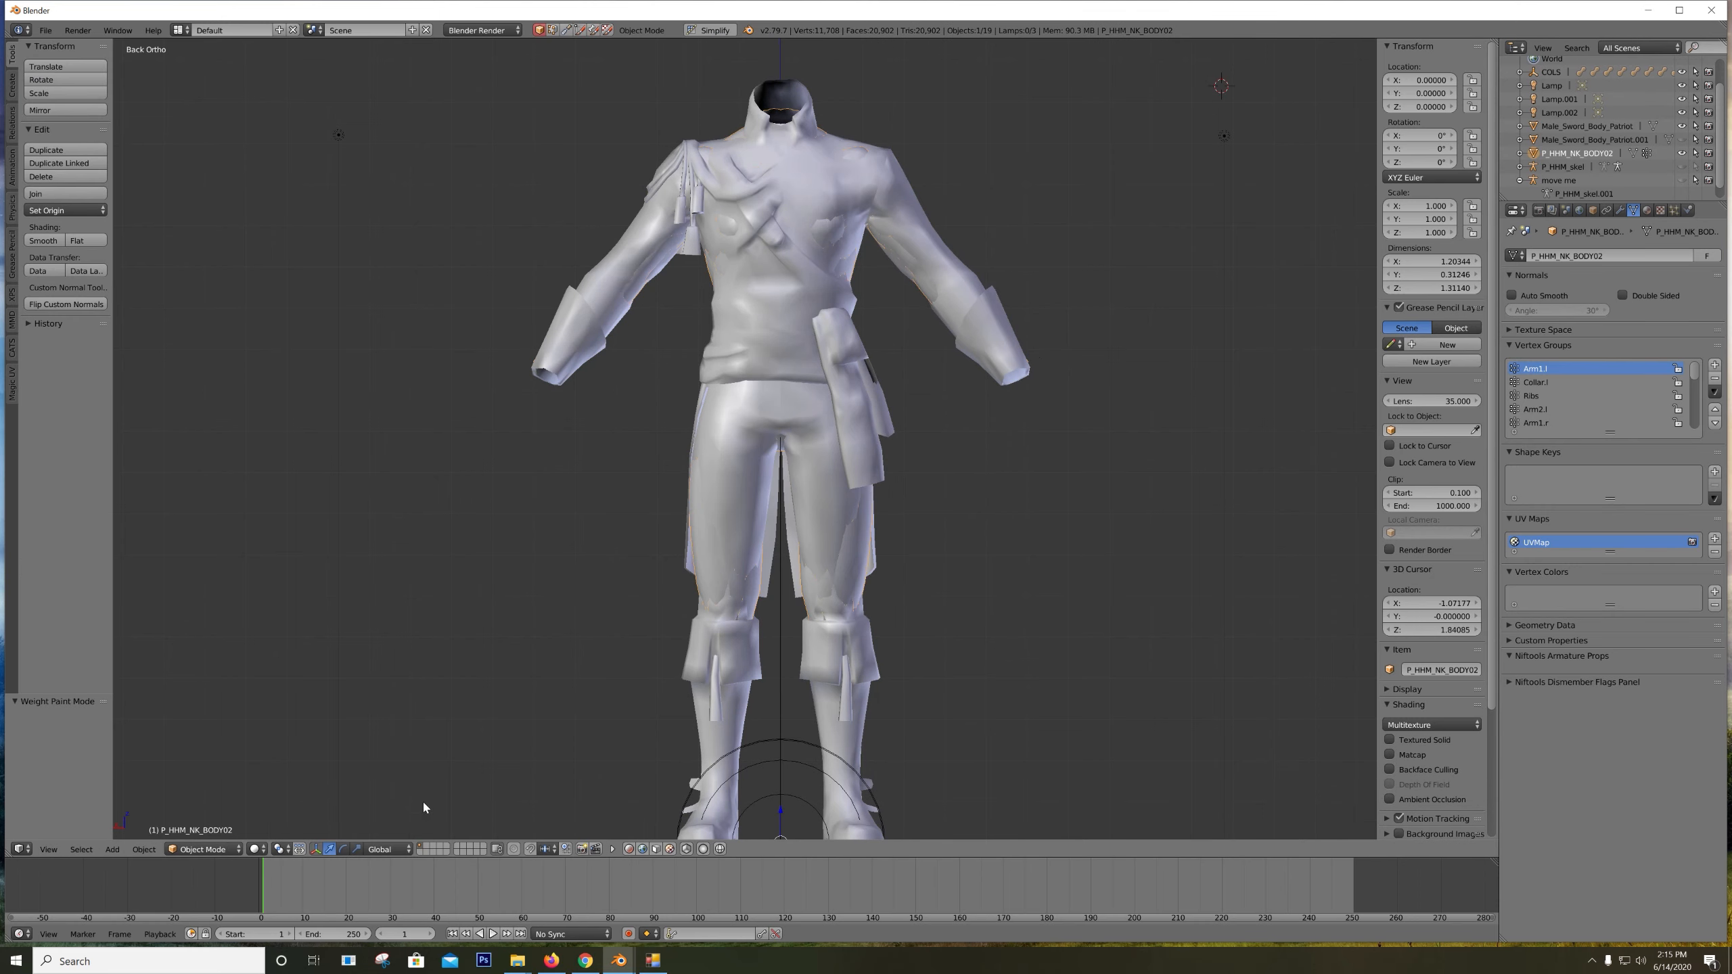
pyautogui.click(256, 849)
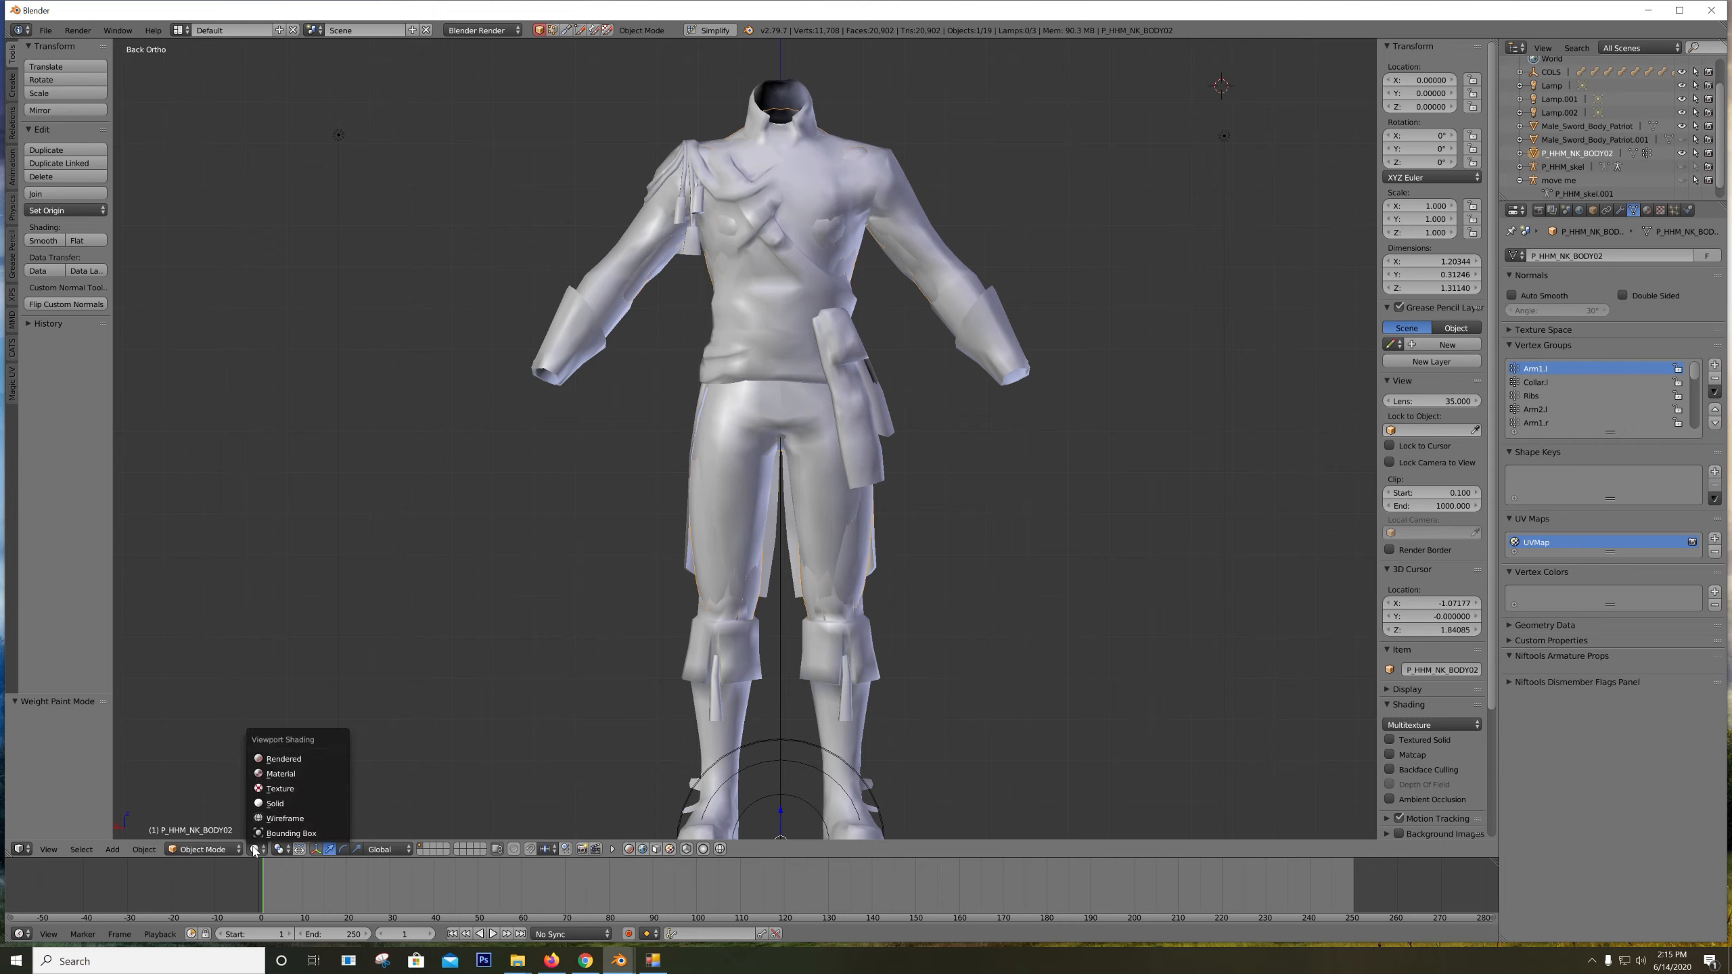
pyautogui.click(298, 810)
pyautogui.click(256, 849)
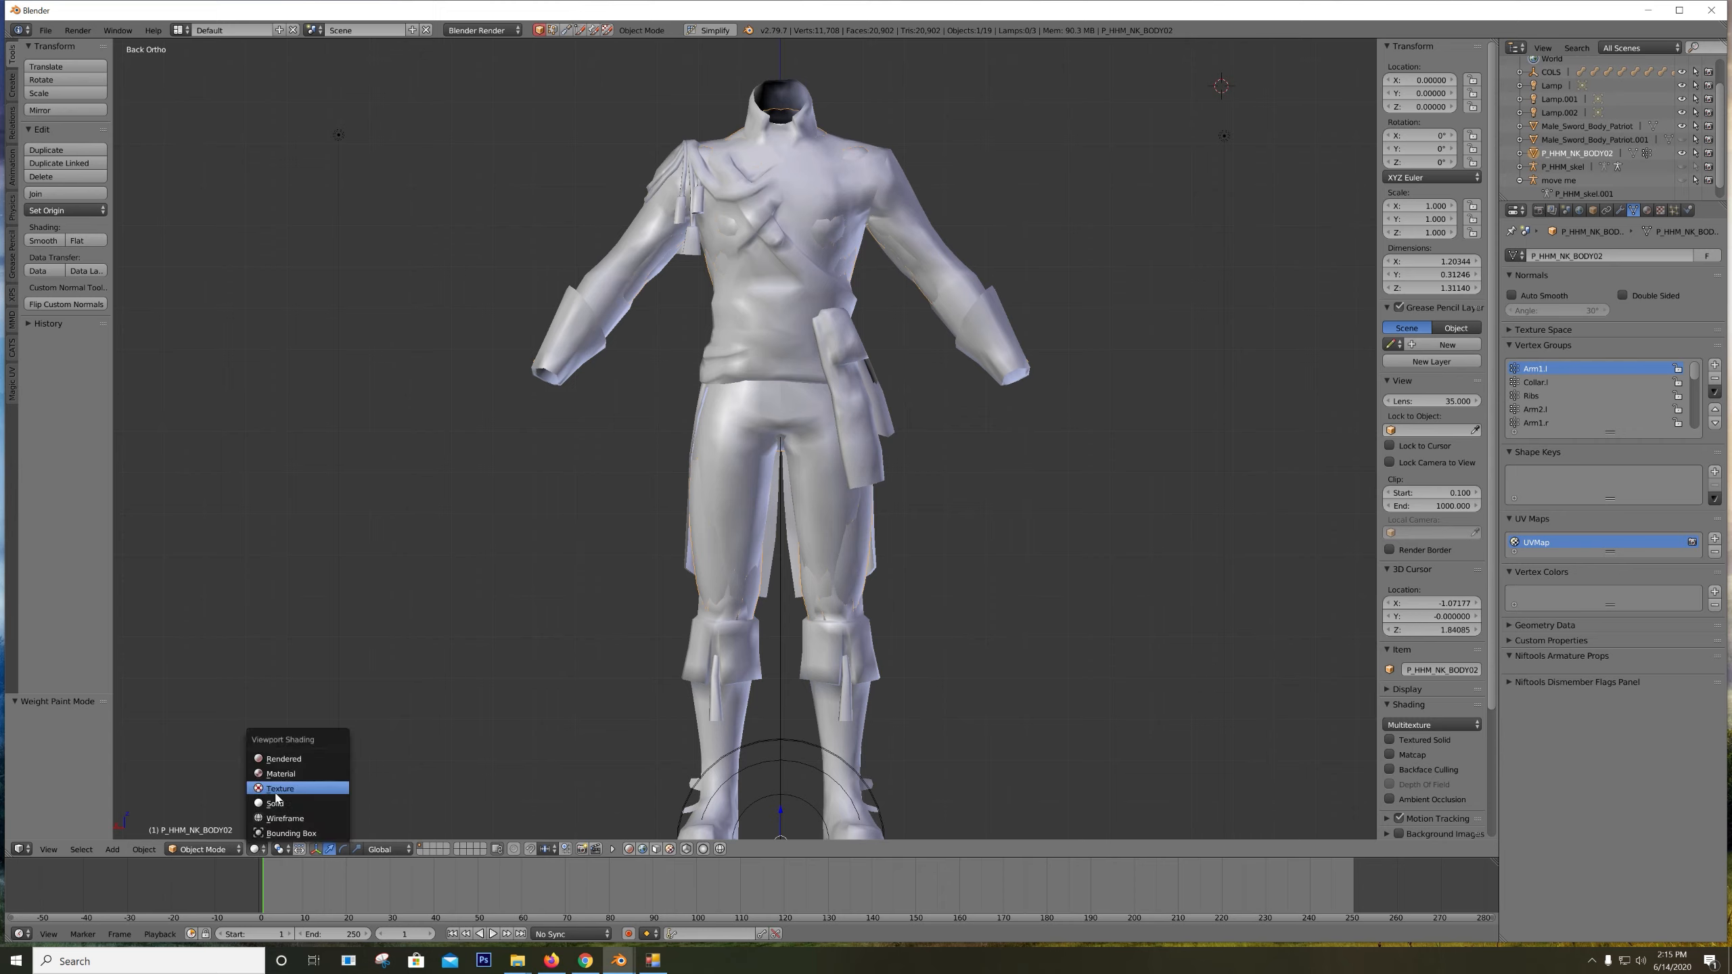
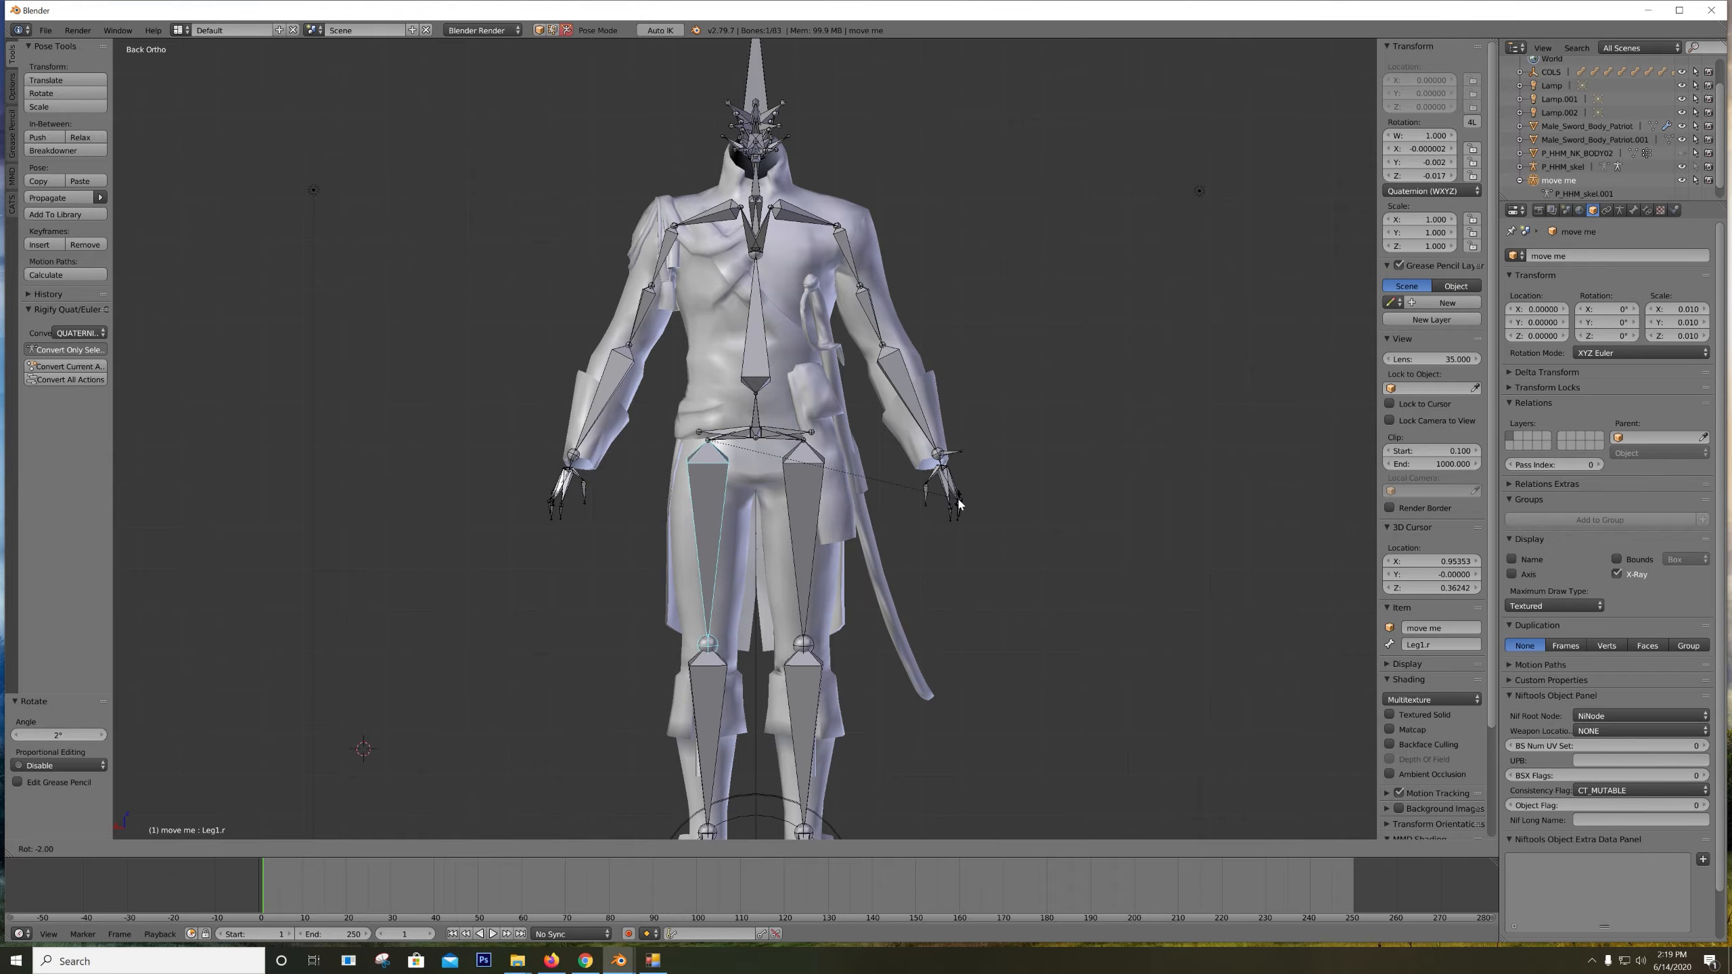
# Rotate the Leg1.r bone of the move me armature by -2° and check the pose against the outfit from several angles
pyautogui.click(958, 505)
pyautogui.moveTo(864, 448); pyautogui.dragTo(539, 447, button='middle')
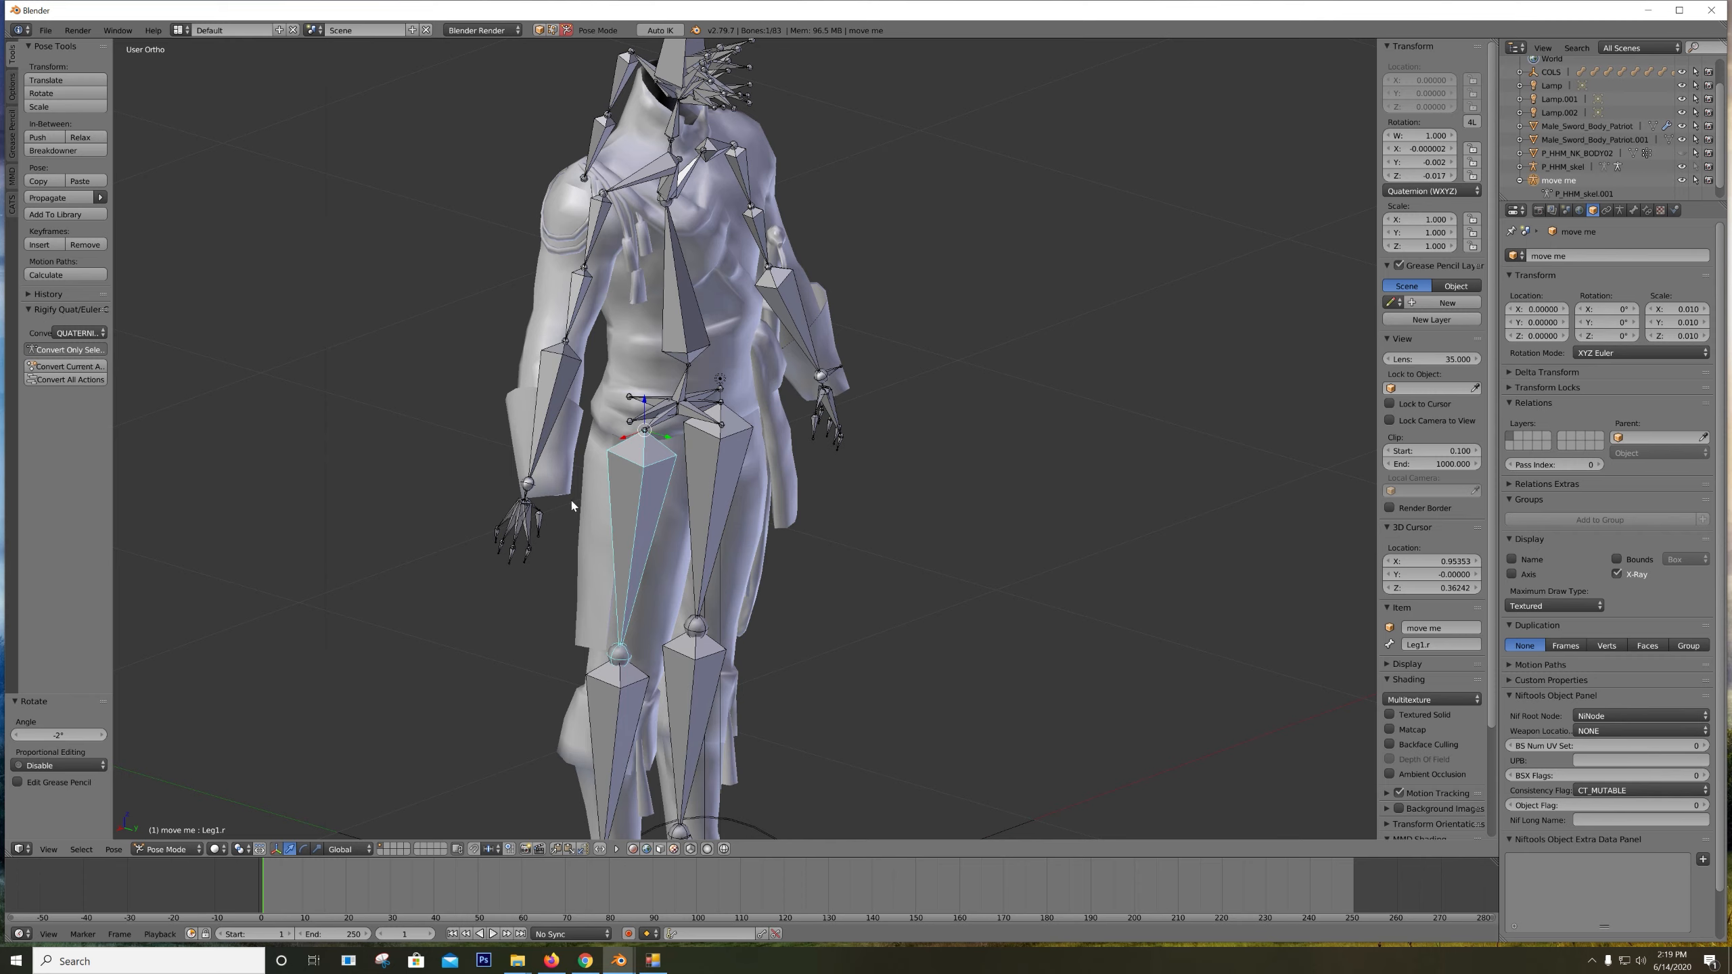
pyautogui.moveTo(648, 493); pyautogui.dragTo(561, 461, button='middle')
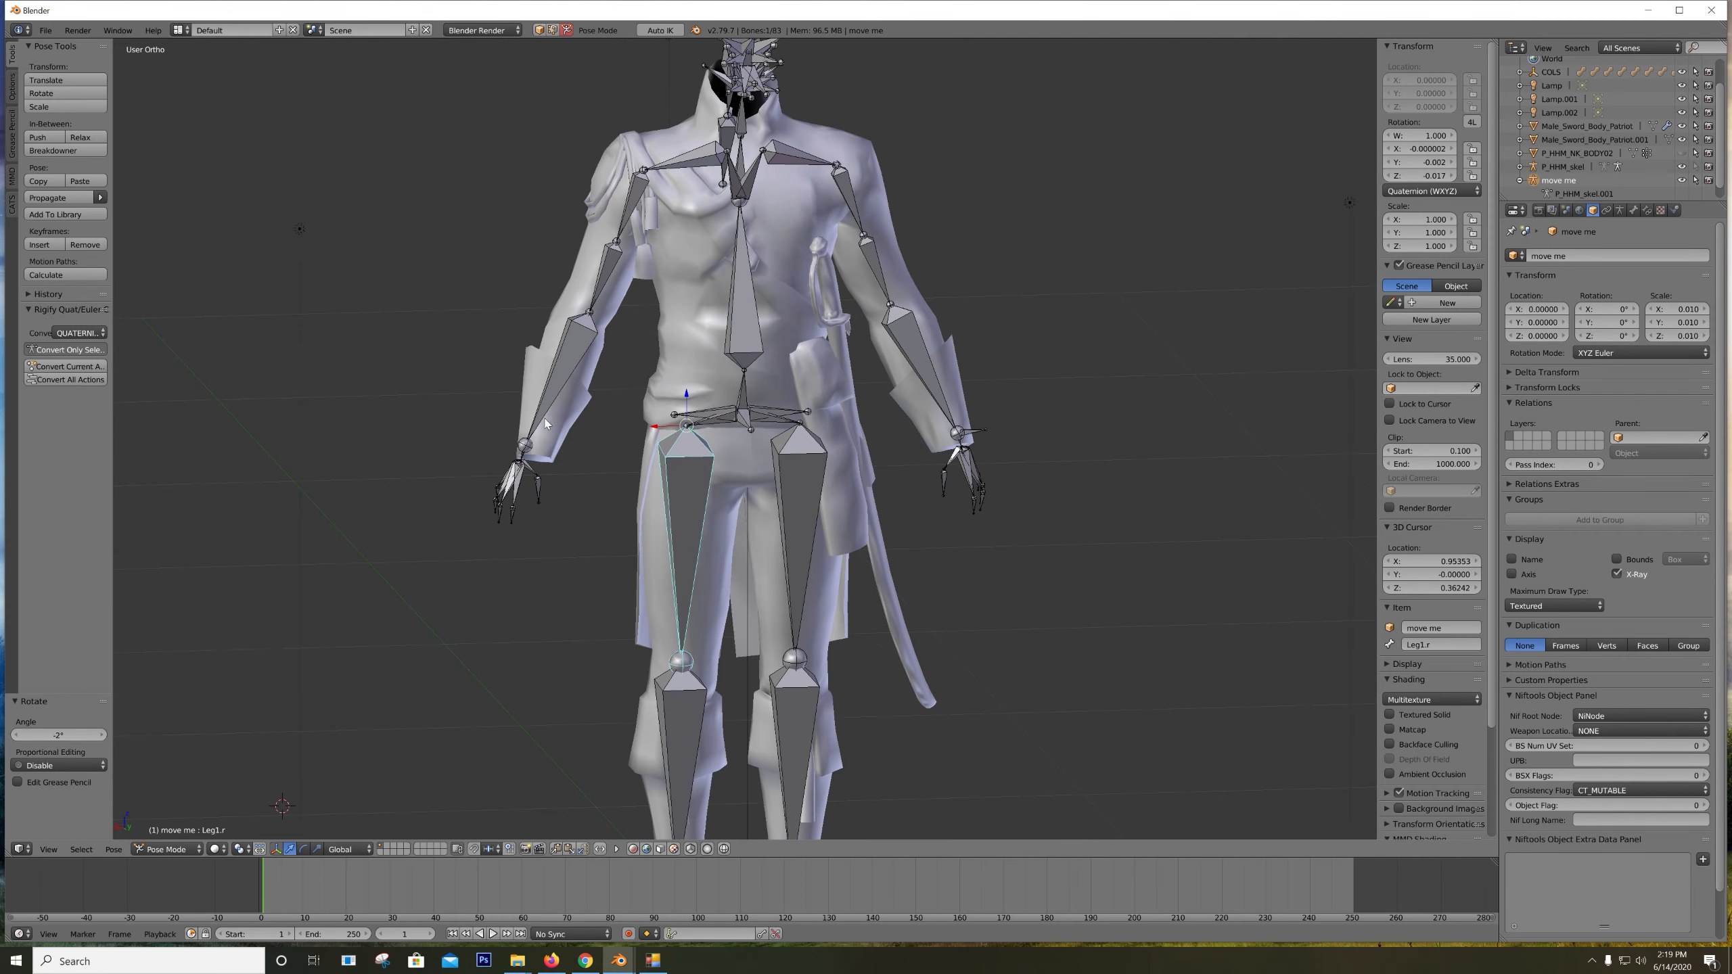
pyautogui.moveTo(410, 349); pyautogui.dragTo(451, 399, button='middle')
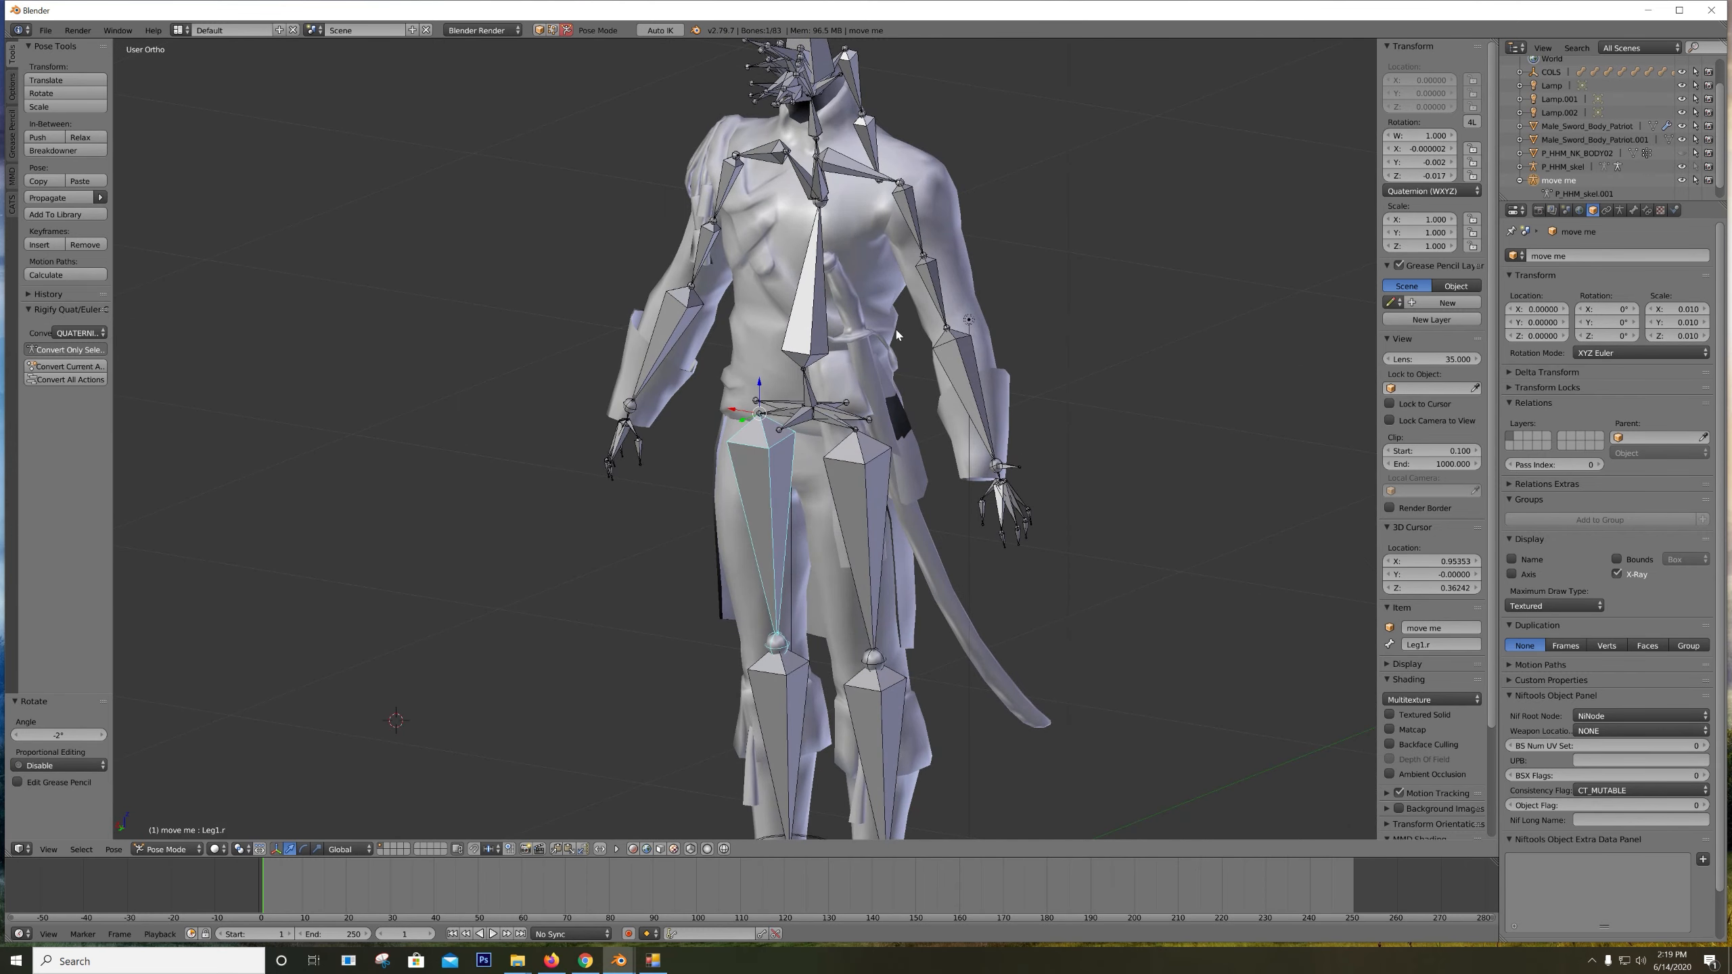
pyautogui.moveTo(711, 369); pyautogui.dragTo(742, 360, button='middle')
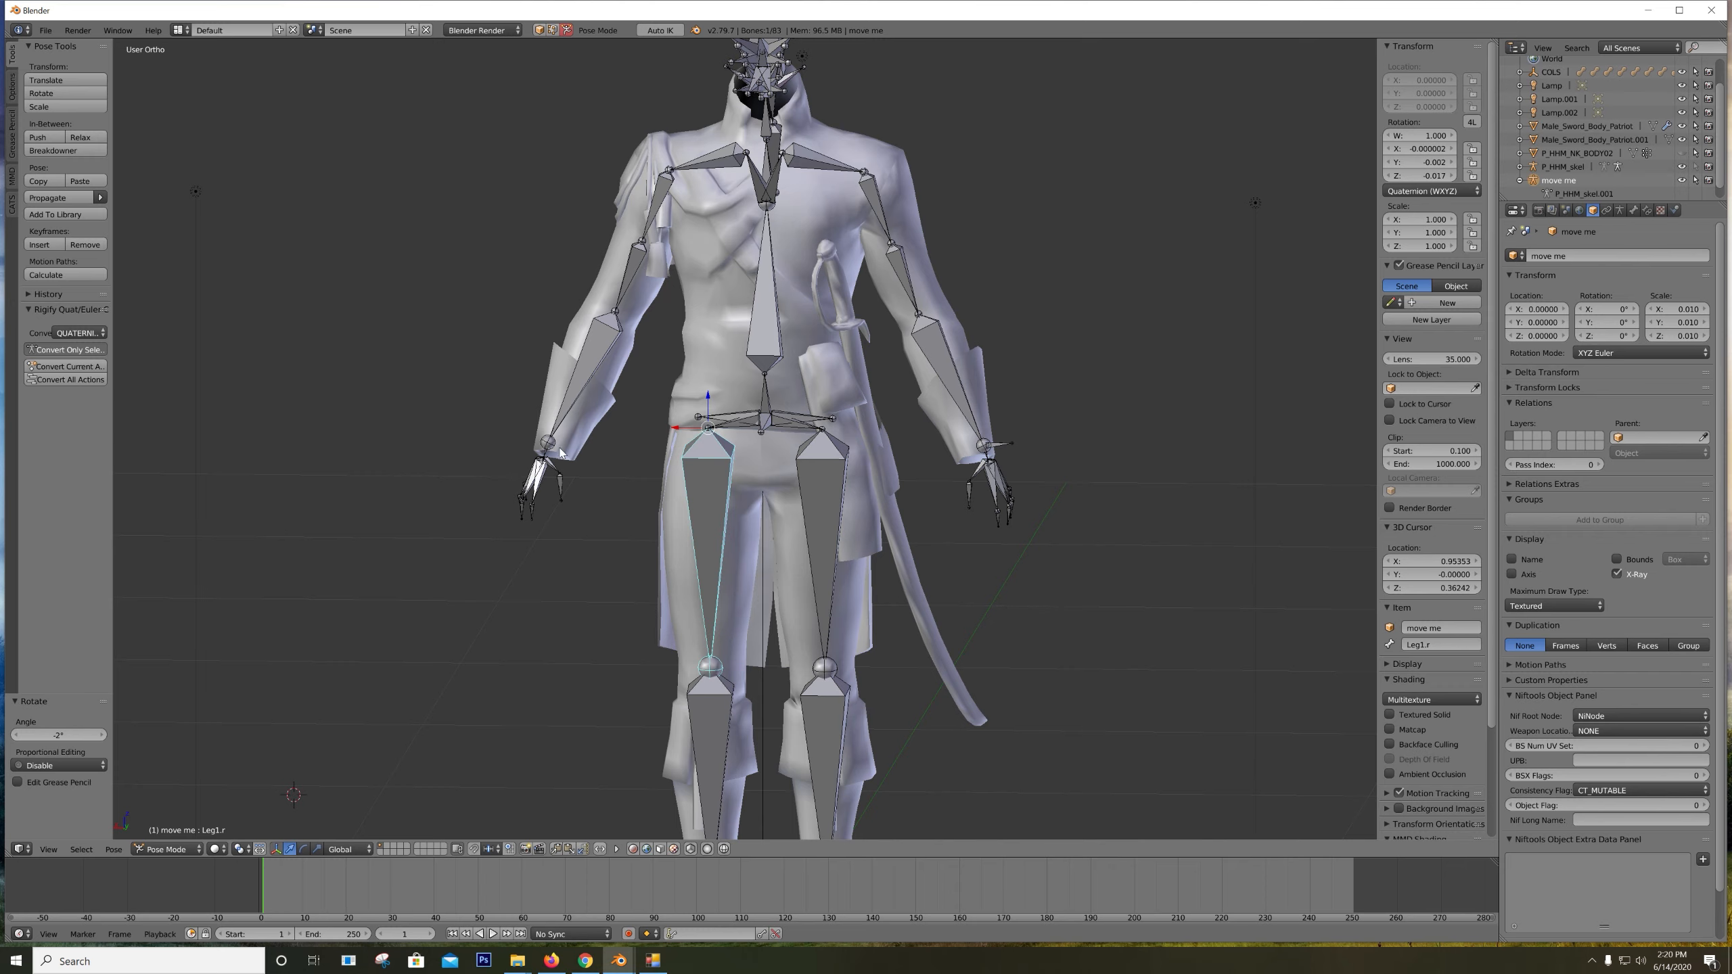
pyautogui.moveTo(560, 452); pyautogui.dragTo(556, 408, button='middle')
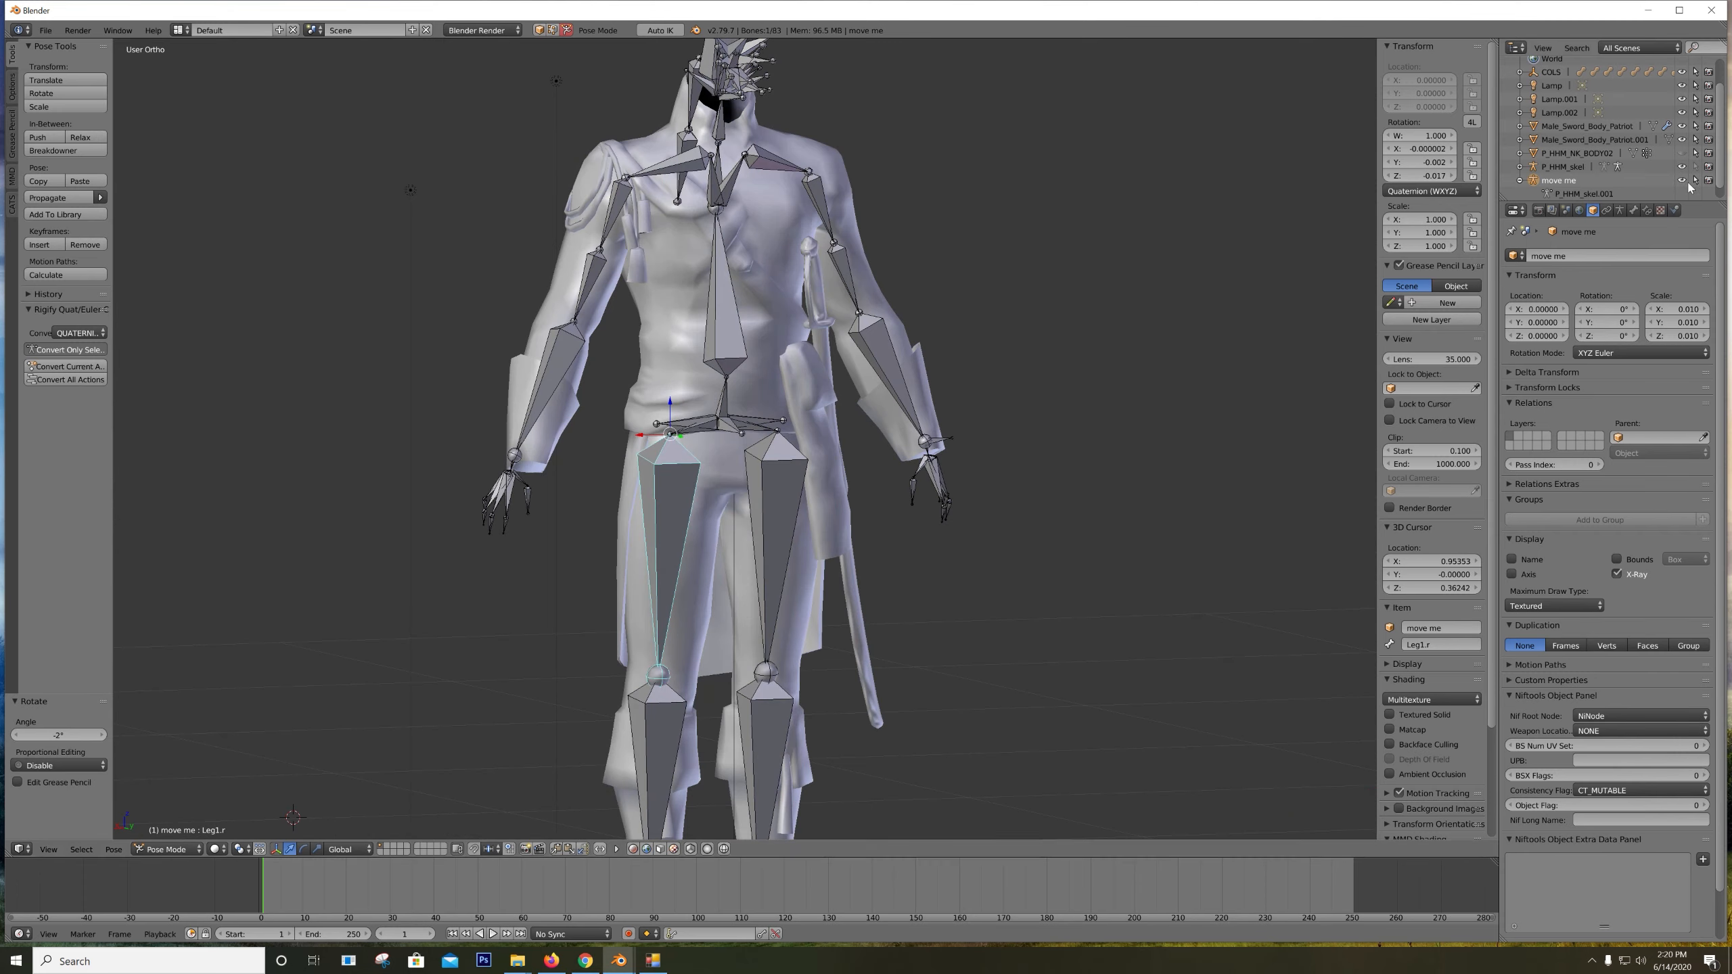
pyautogui.moveTo(1078, 297); pyautogui.dragTo(672, 152, button='middle')
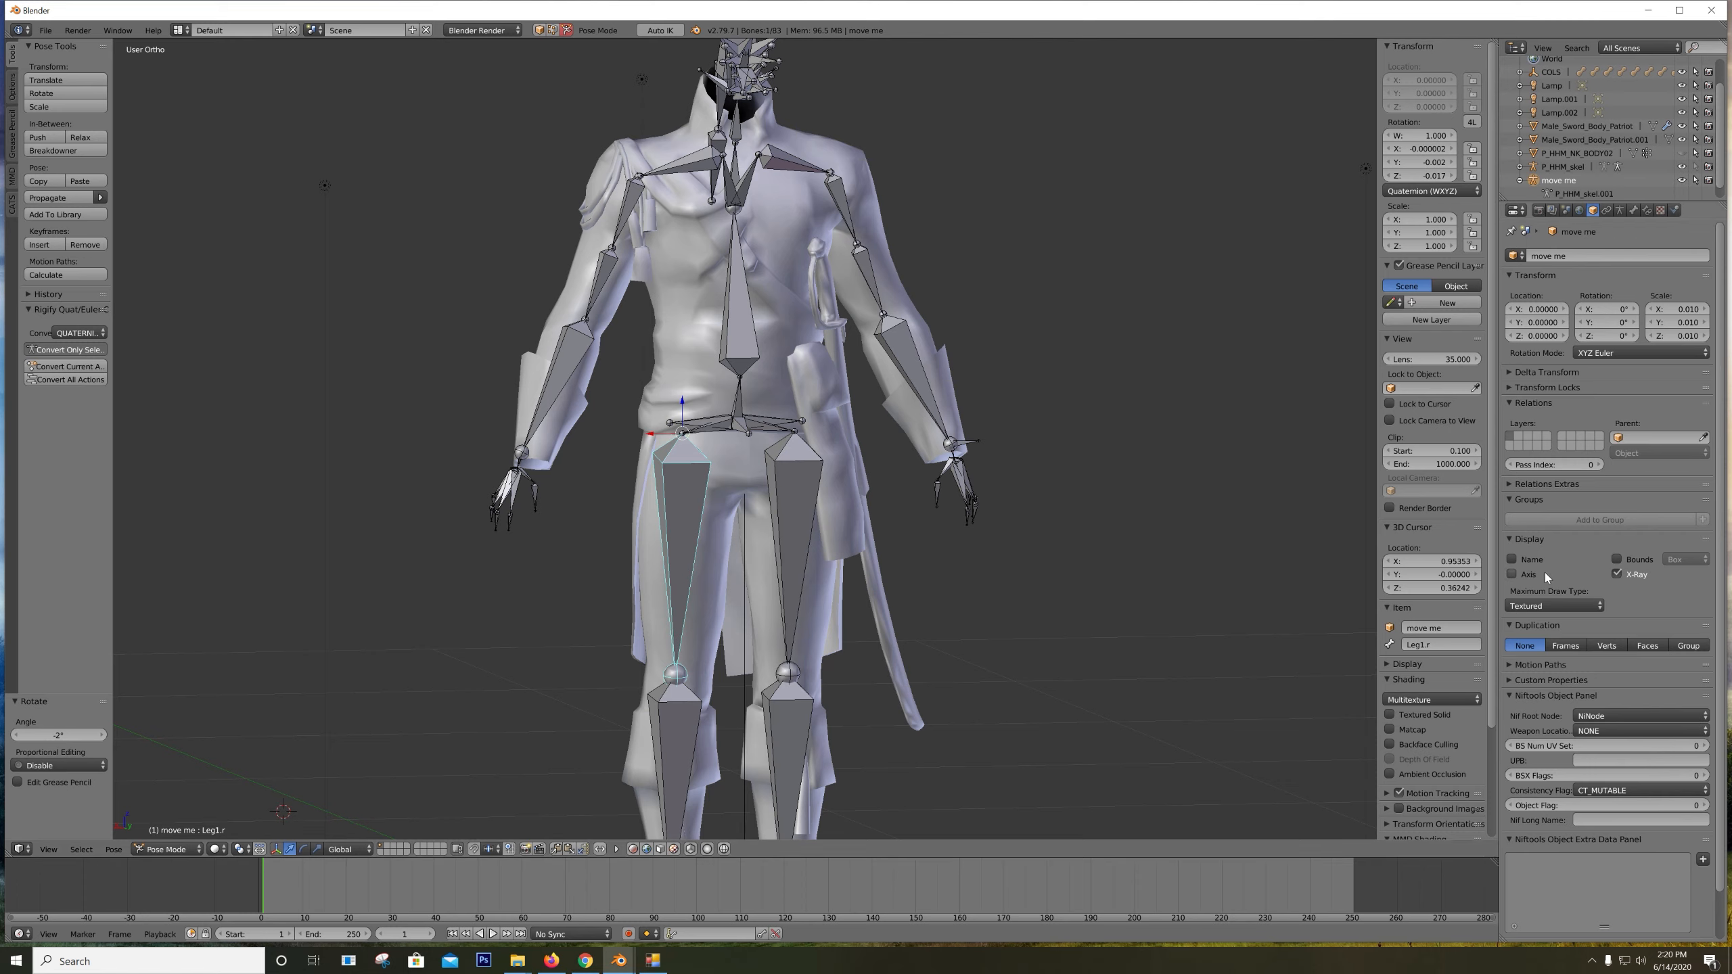
# Set the move me armature's bone display to Stick
pyautogui.click(1621, 211)
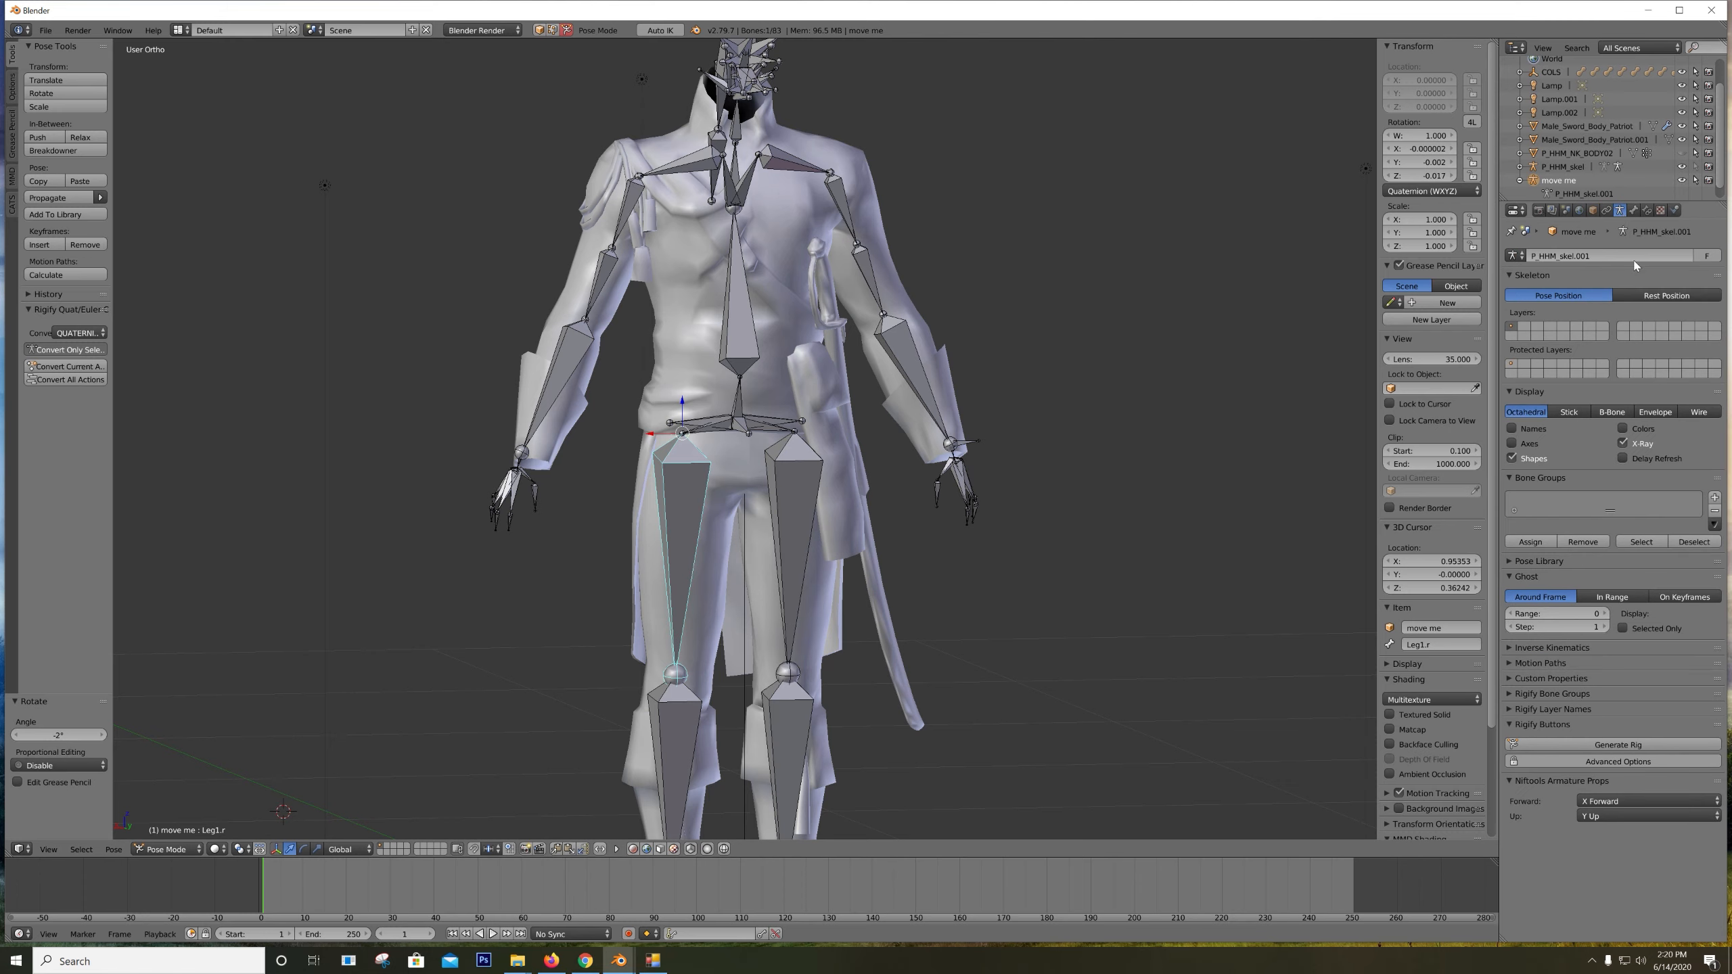
pyautogui.click(1569, 412)
pyautogui.moveTo(1204, 385); pyautogui.dragTo(1107, 372, button='middle')
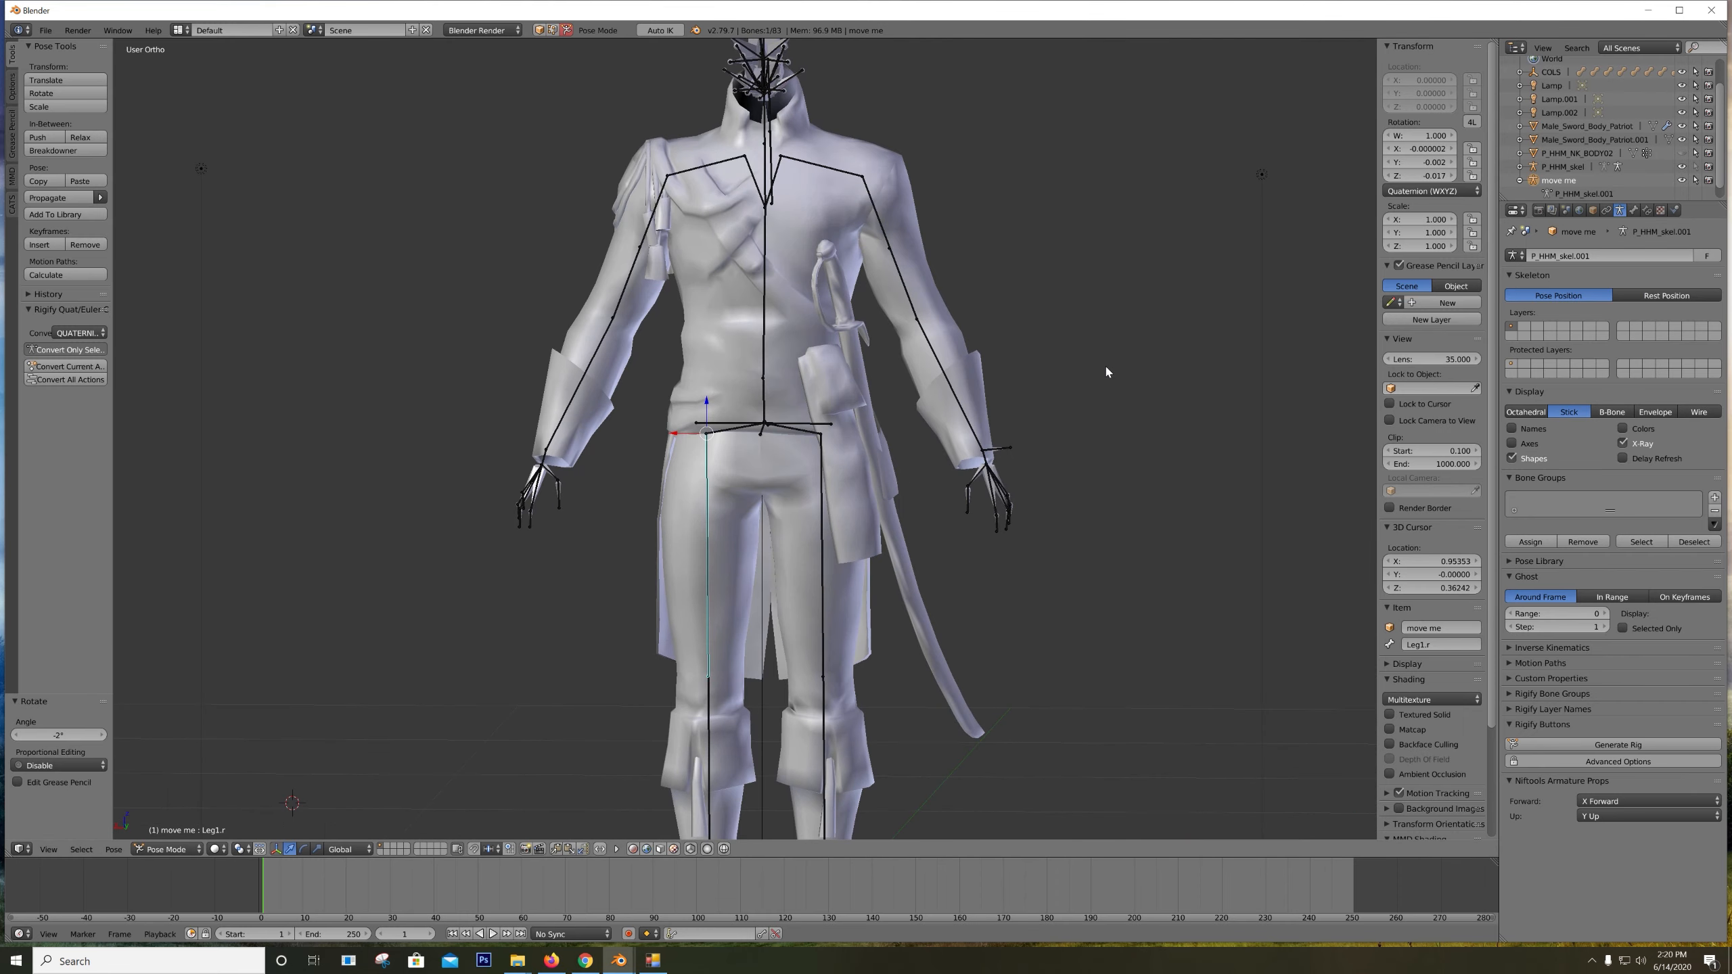
# Turn on X-Ray display for the P_HHM_skel armature
pyautogui.click(1563, 167)
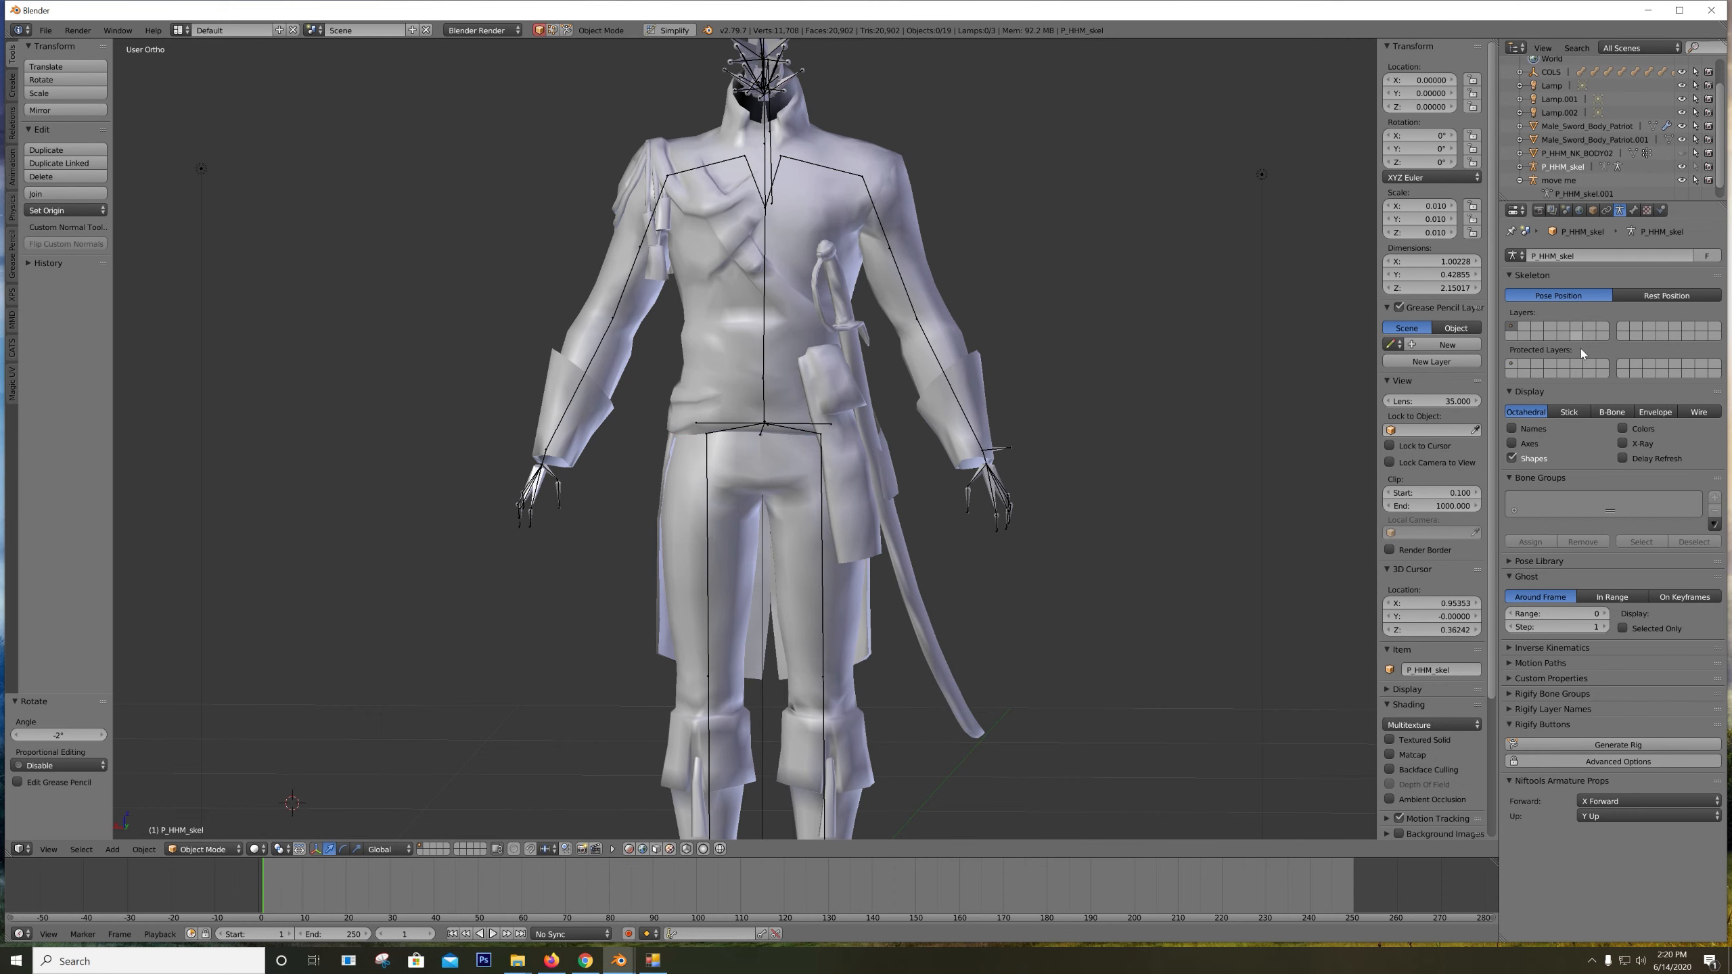
pyautogui.click(1624, 442)
pyautogui.moveTo(1126, 328); pyautogui.dragTo(1095, 318, button='middle')
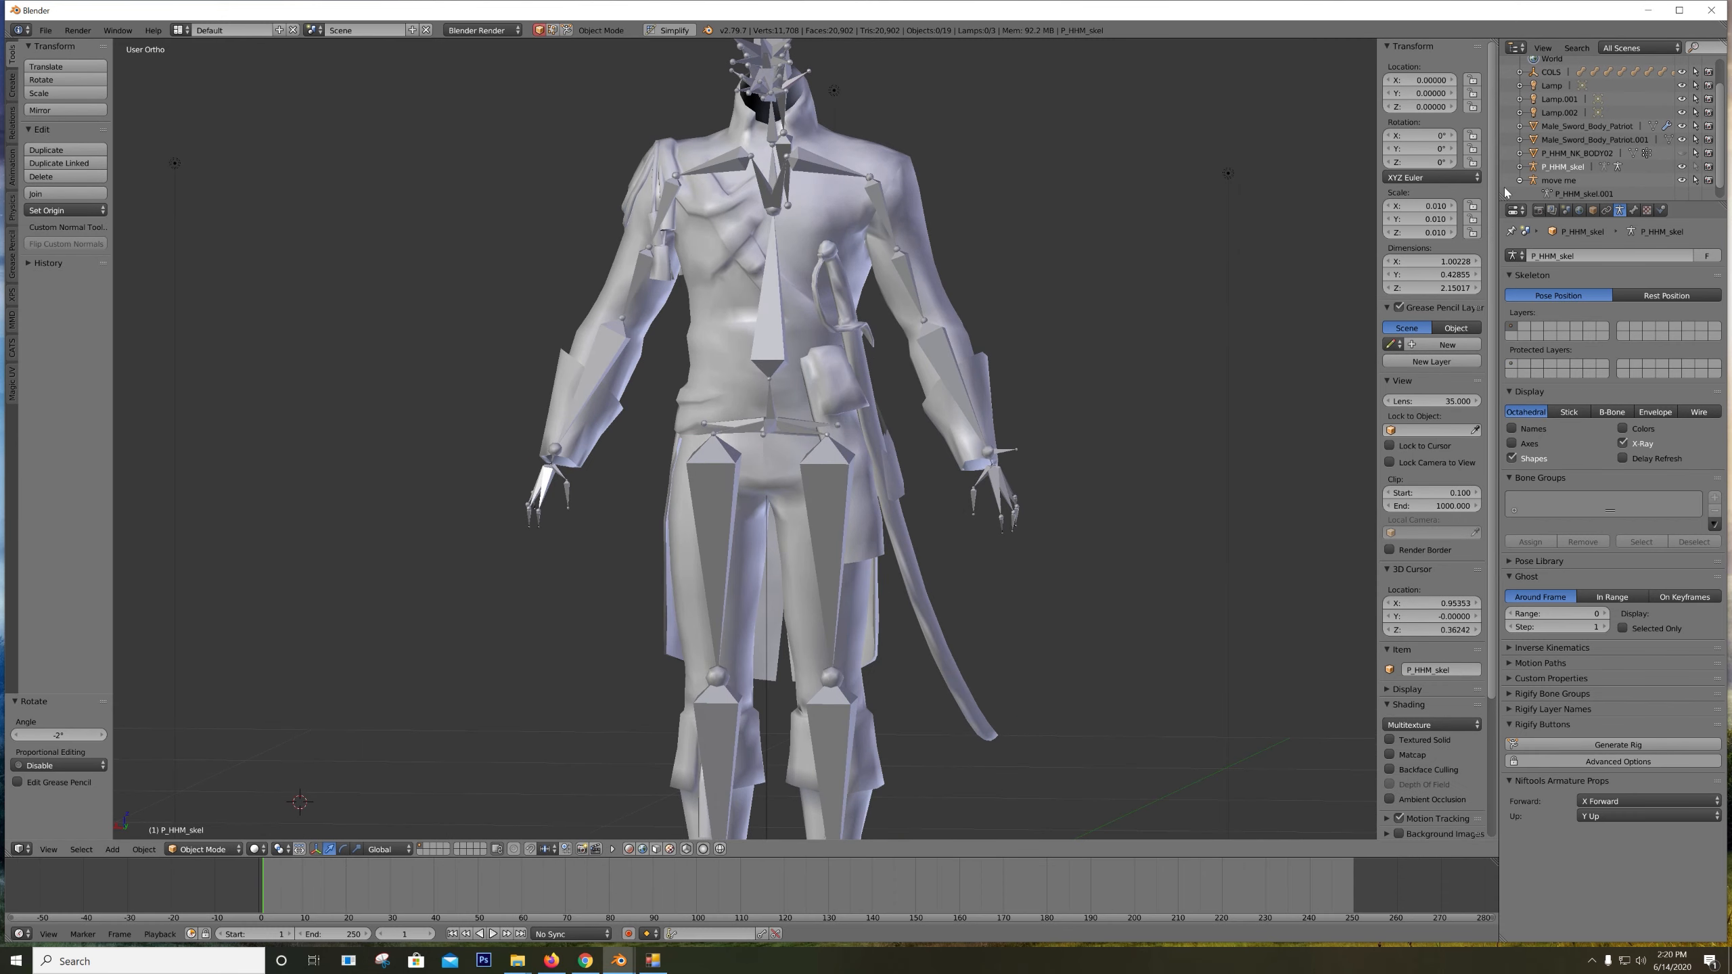
# Turn off X-Ray display for the P_HHM_skel armature
pyautogui.click(1559, 181)
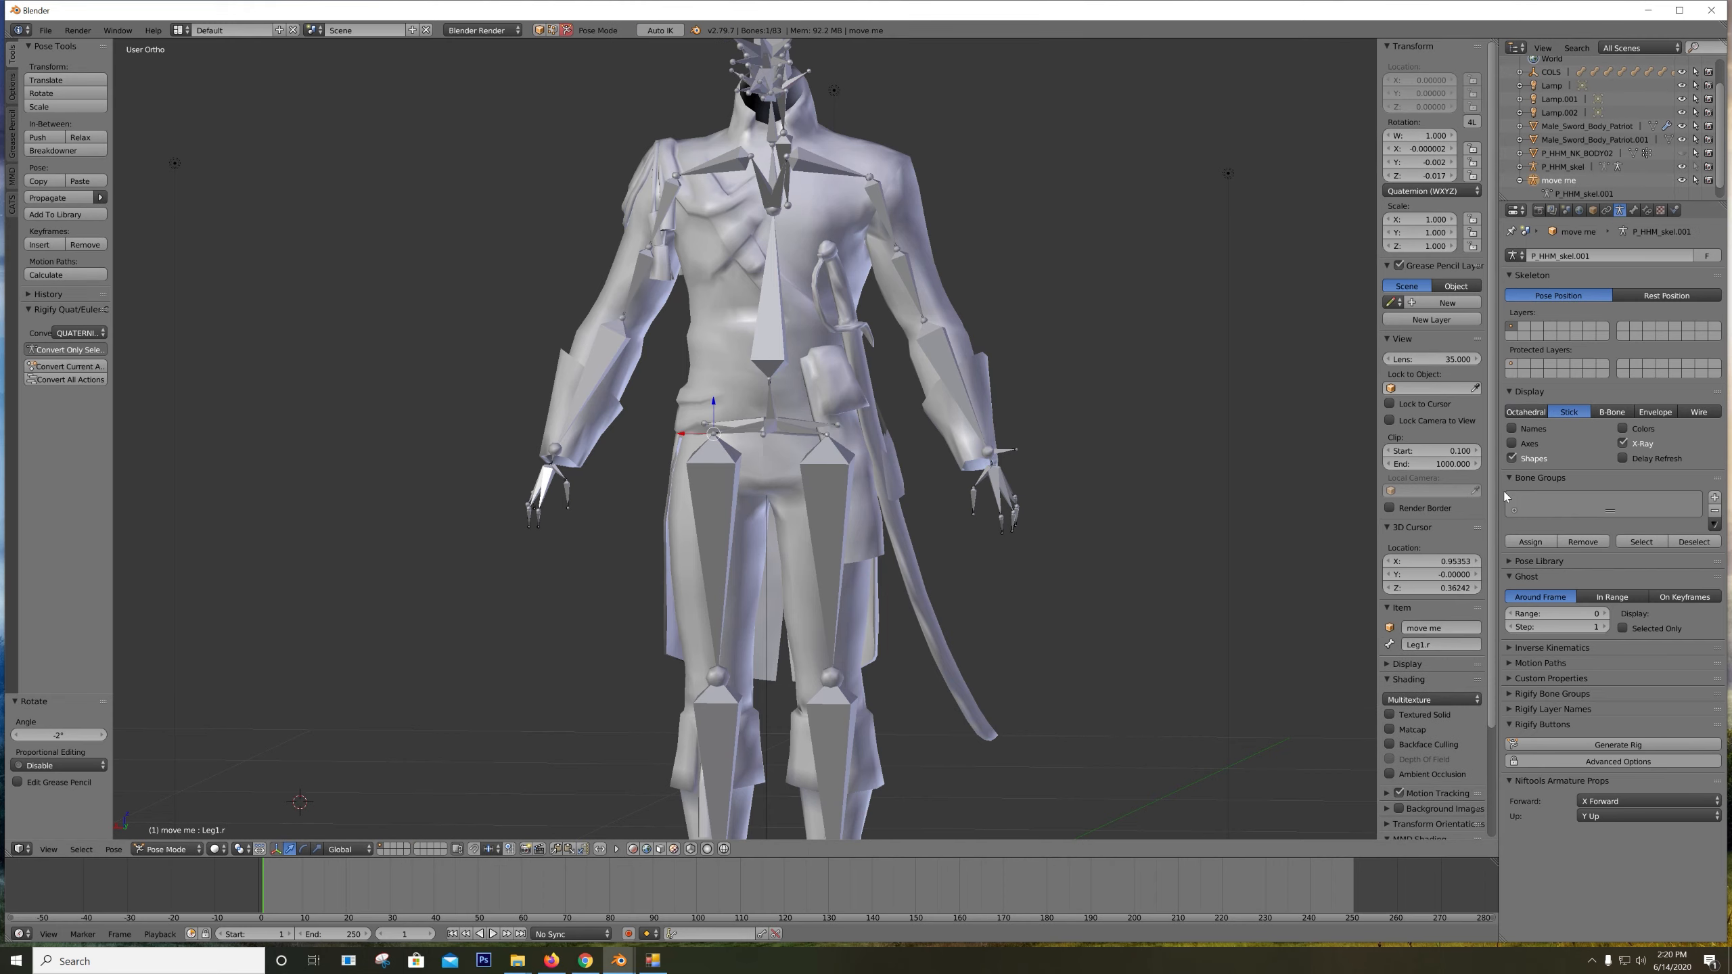
pyautogui.moveTo(1172, 348); pyautogui.dragTo(1193, 257, button='middle')
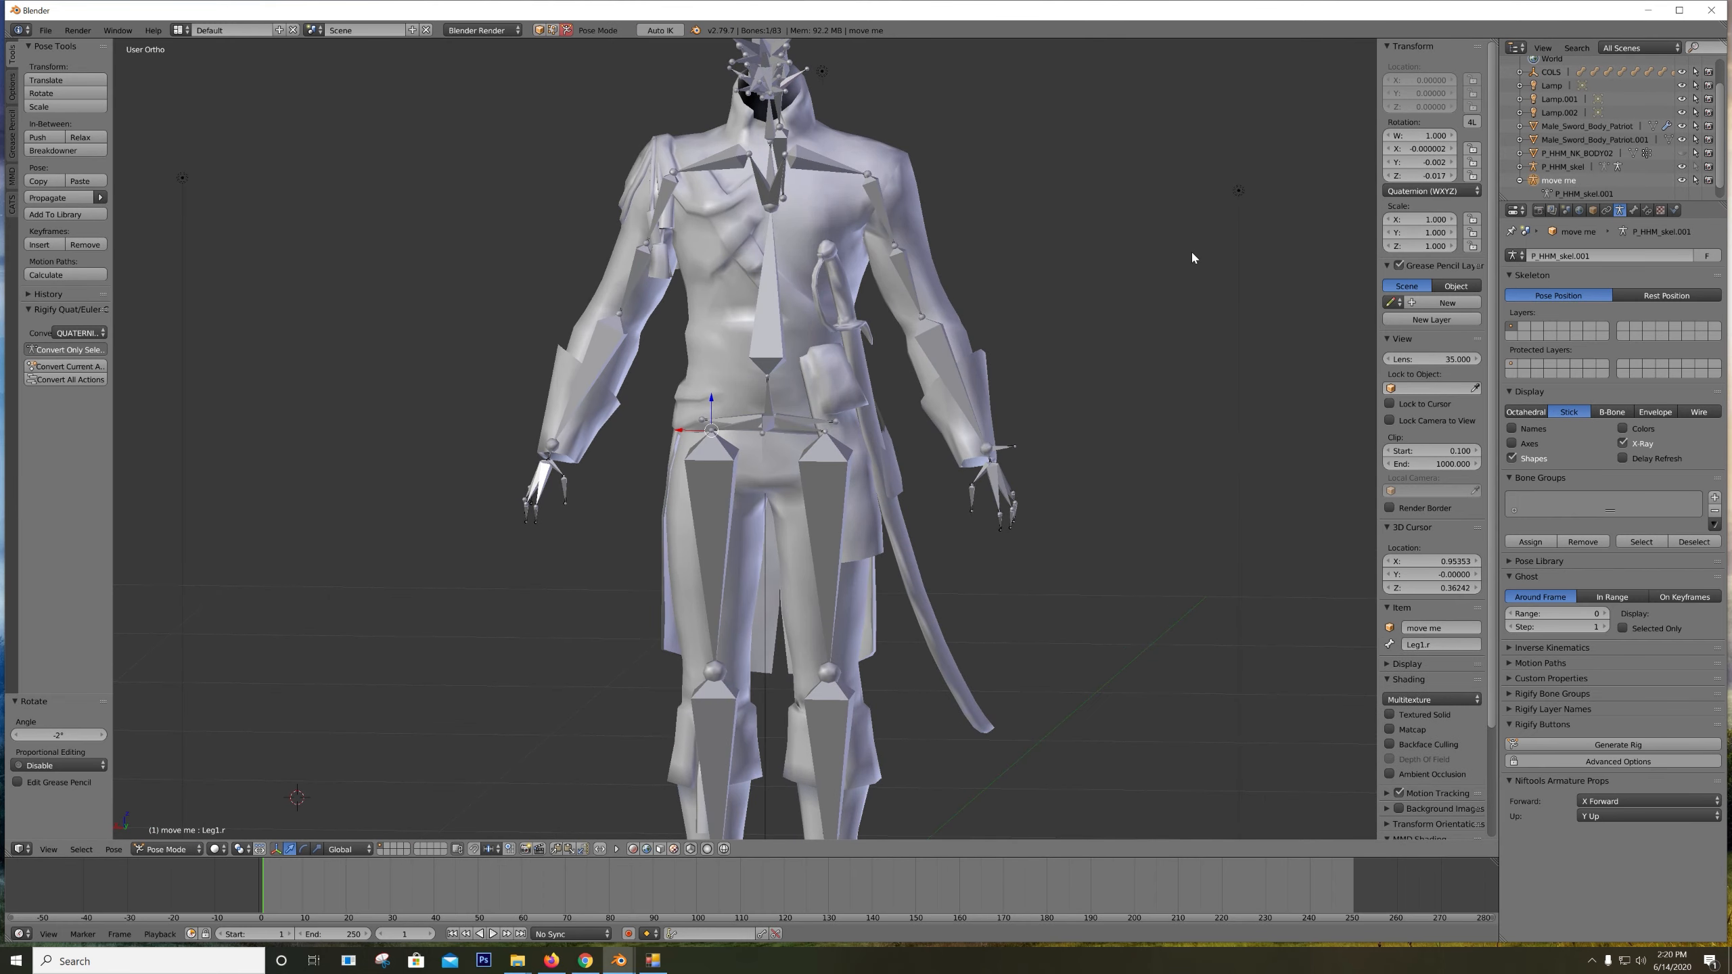
pyautogui.click(1564, 166)
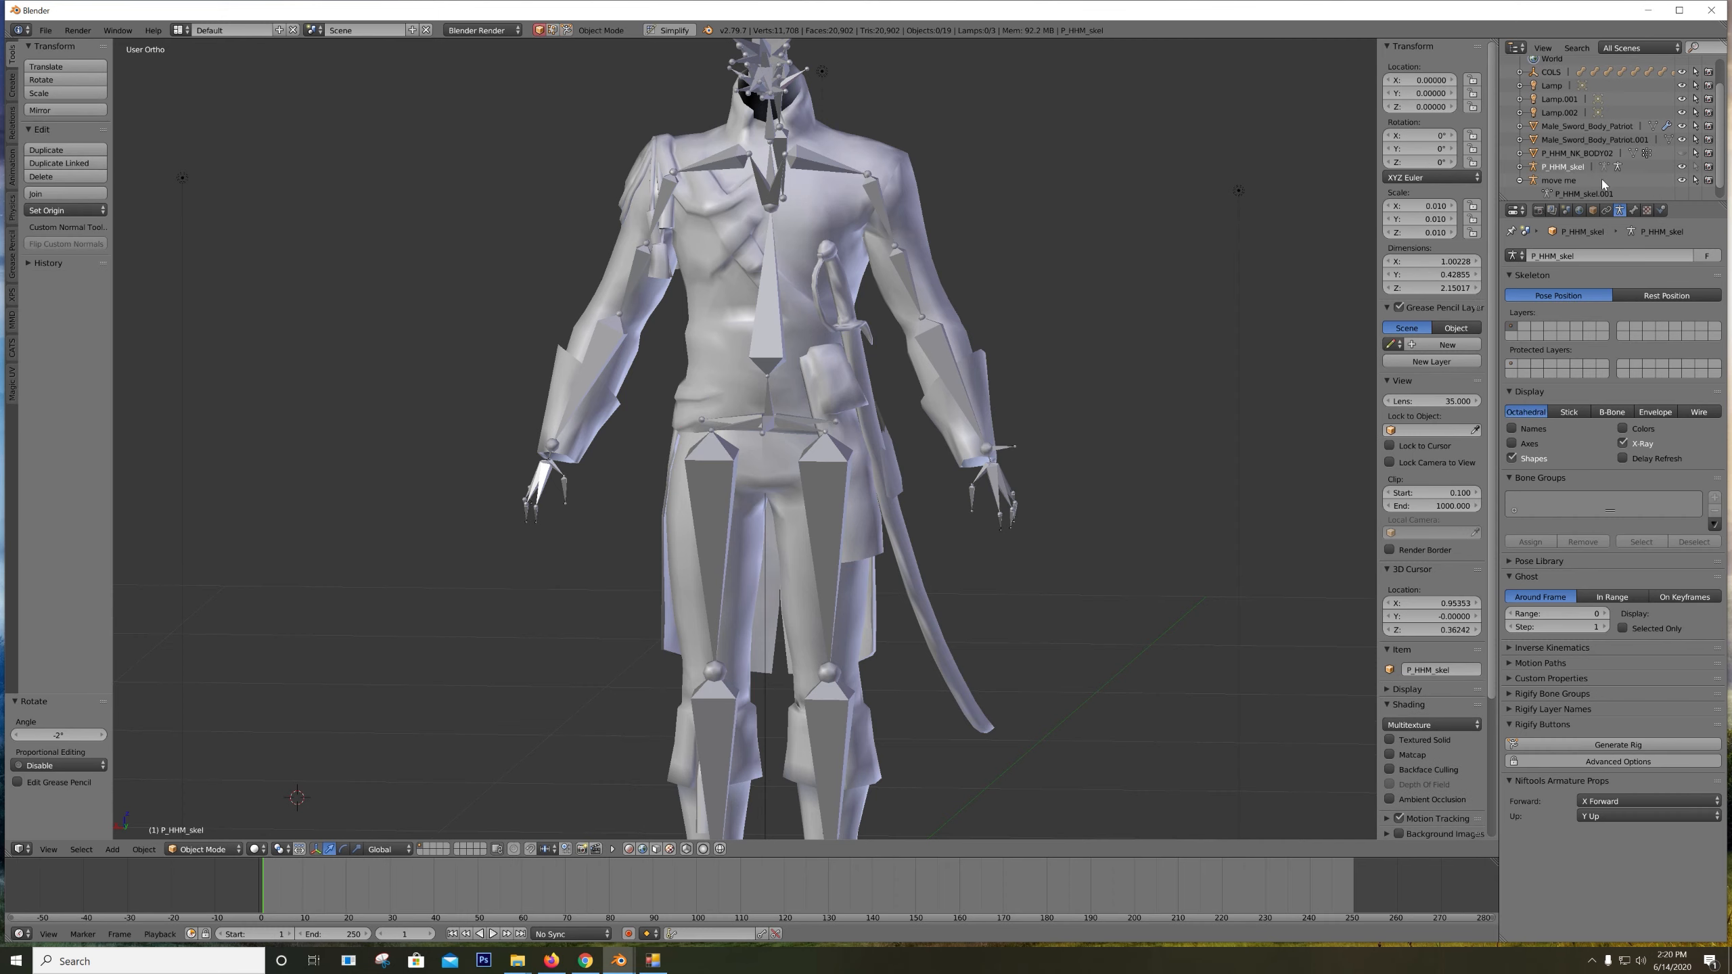
pyautogui.click(1627, 445)
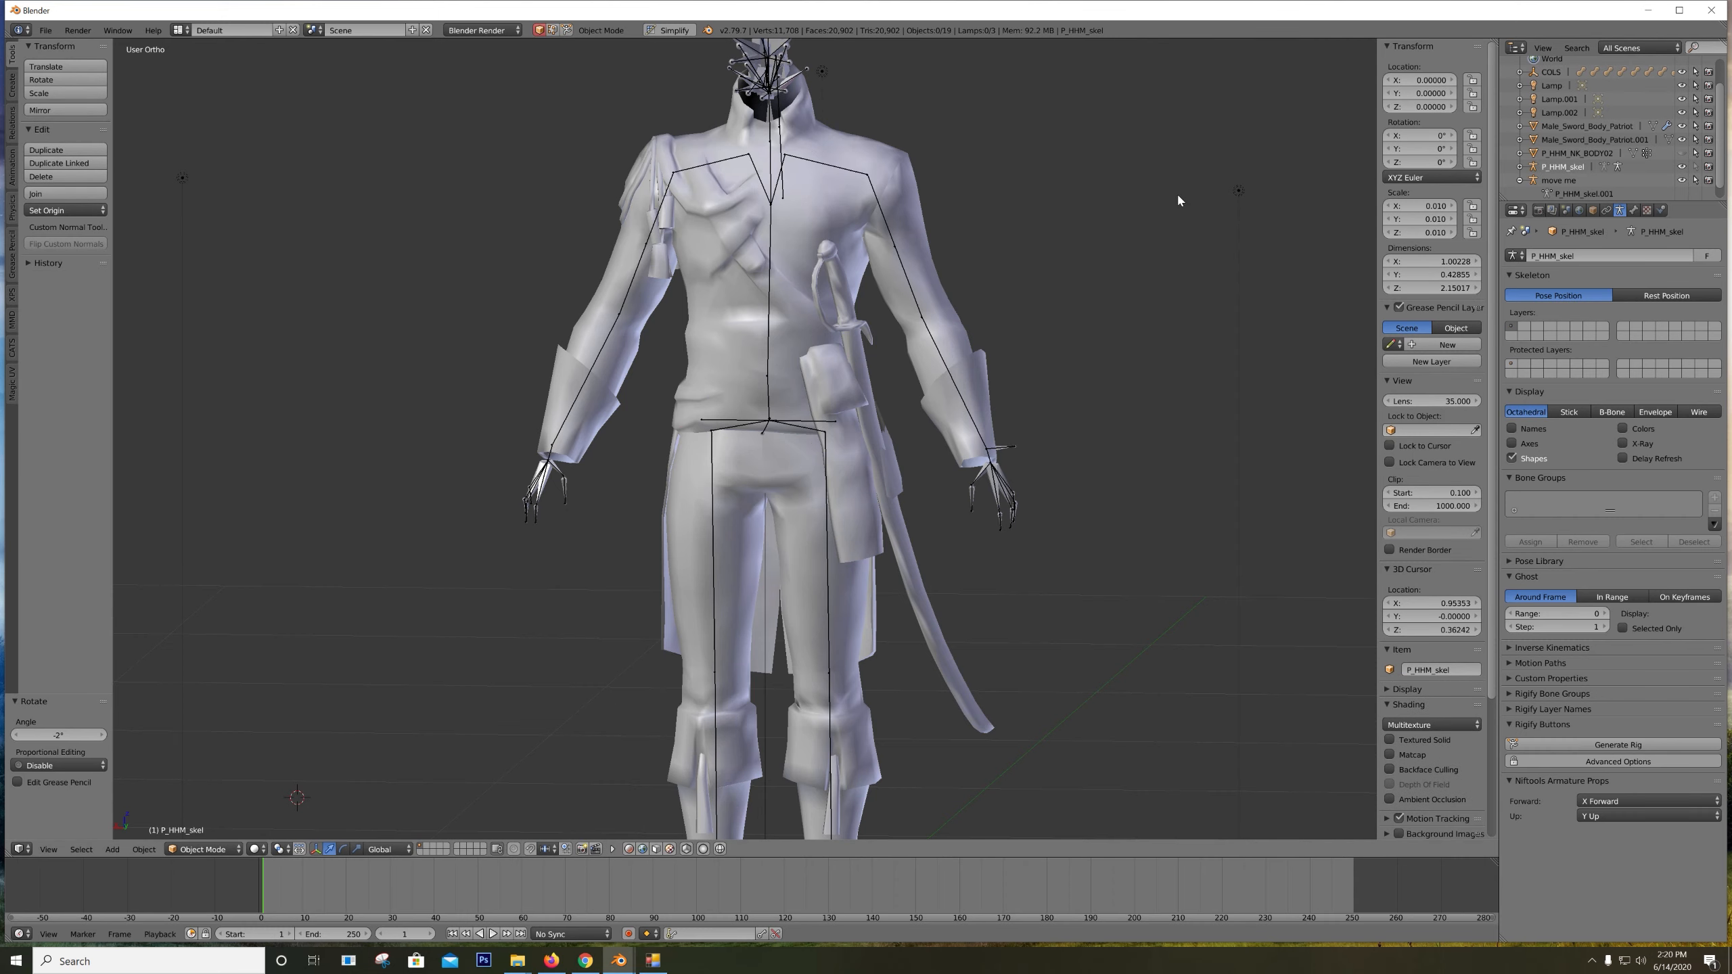
# Examine how the move me armature's stick bones sit inside the outfit, from the back and the side
pyautogui.scroll(2, 1040, 283)
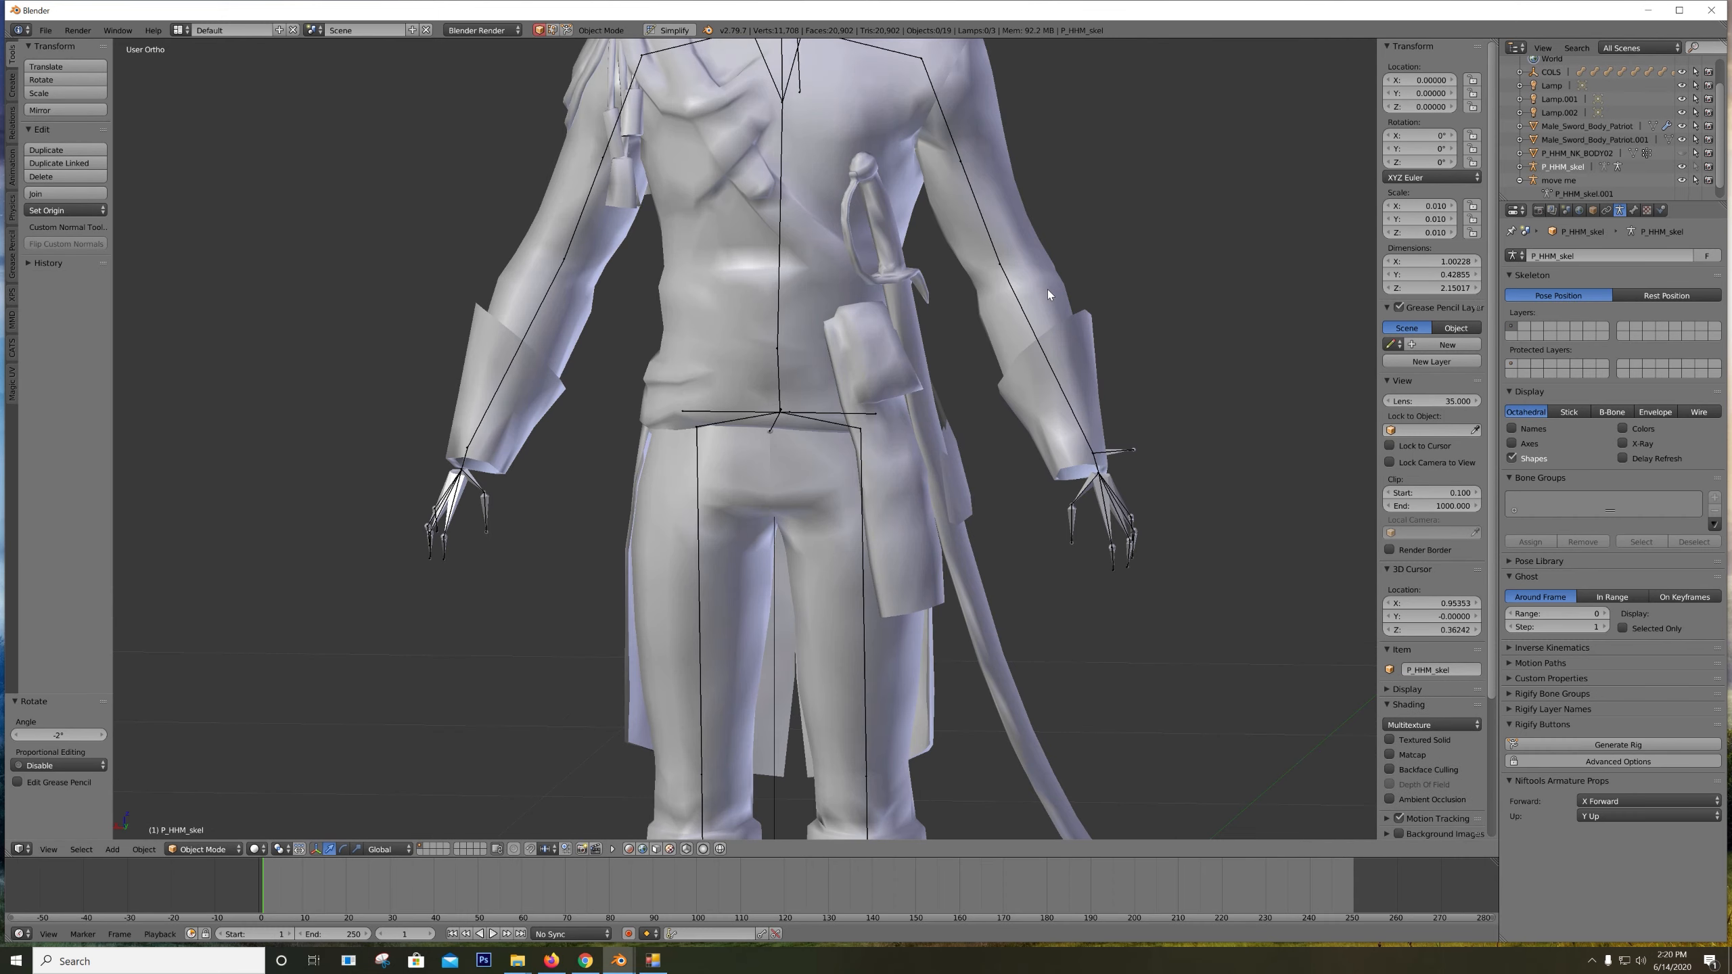
pyautogui.scroll(-2, 1048, 290)
pyautogui.press('ctrl+KP_1')
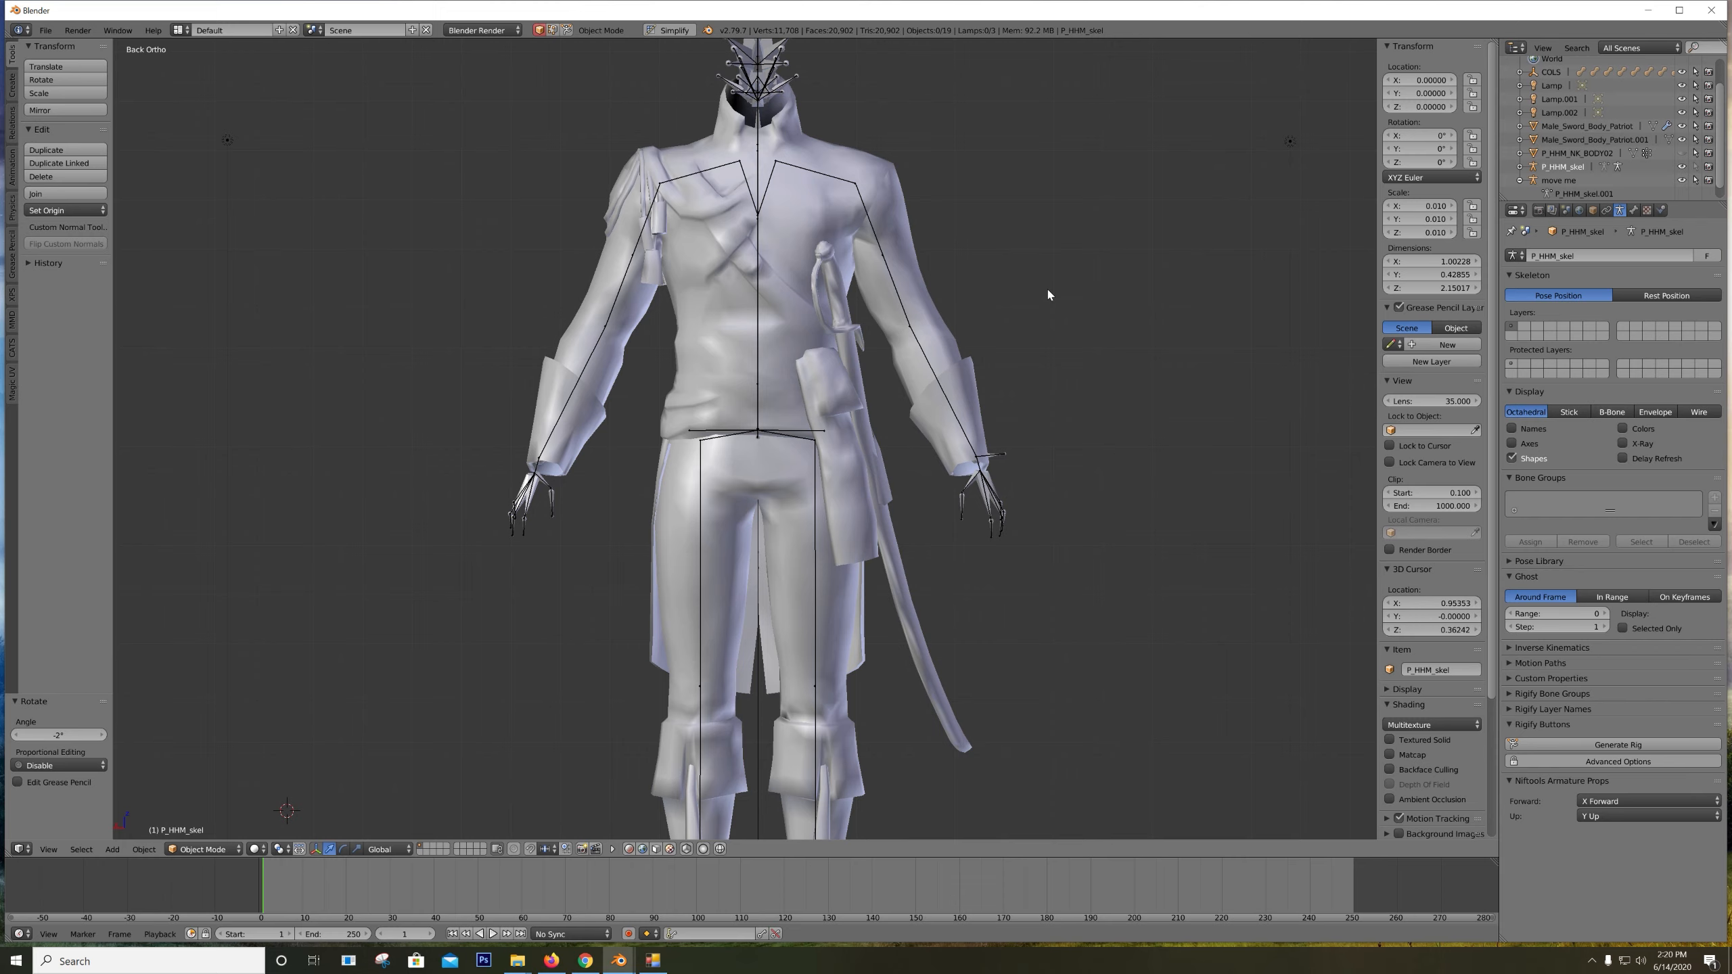
pyautogui.scroll(-3, 1047, 290)
pyautogui.keyDown('shift'); pyautogui.moveTo(993, 322); pyautogui.dragTo(979, 333, button='middle'); pyautogui.keyUp('shift')
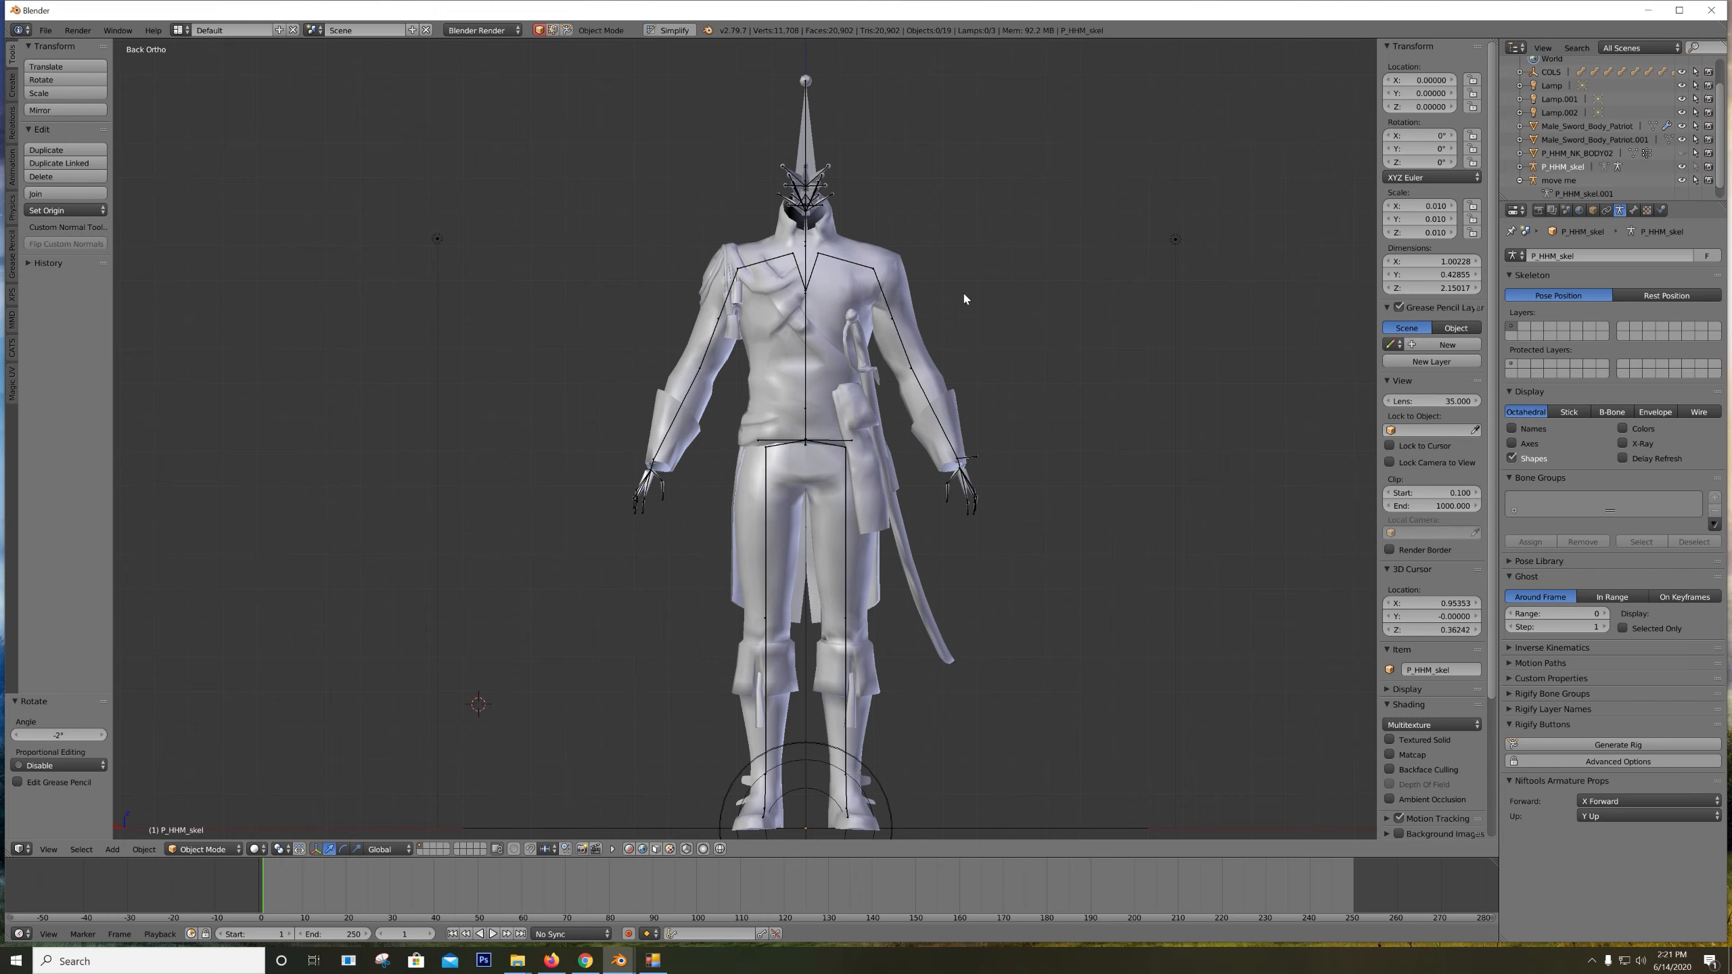
pyautogui.scroll(2, 964, 295)
pyautogui.keyDown('shift'); pyautogui.moveTo(958, 265); pyautogui.dragTo(988, 194, button='middle'); pyautogui.keyUp('shift')
pyautogui.scroll(-1, 977, 143)
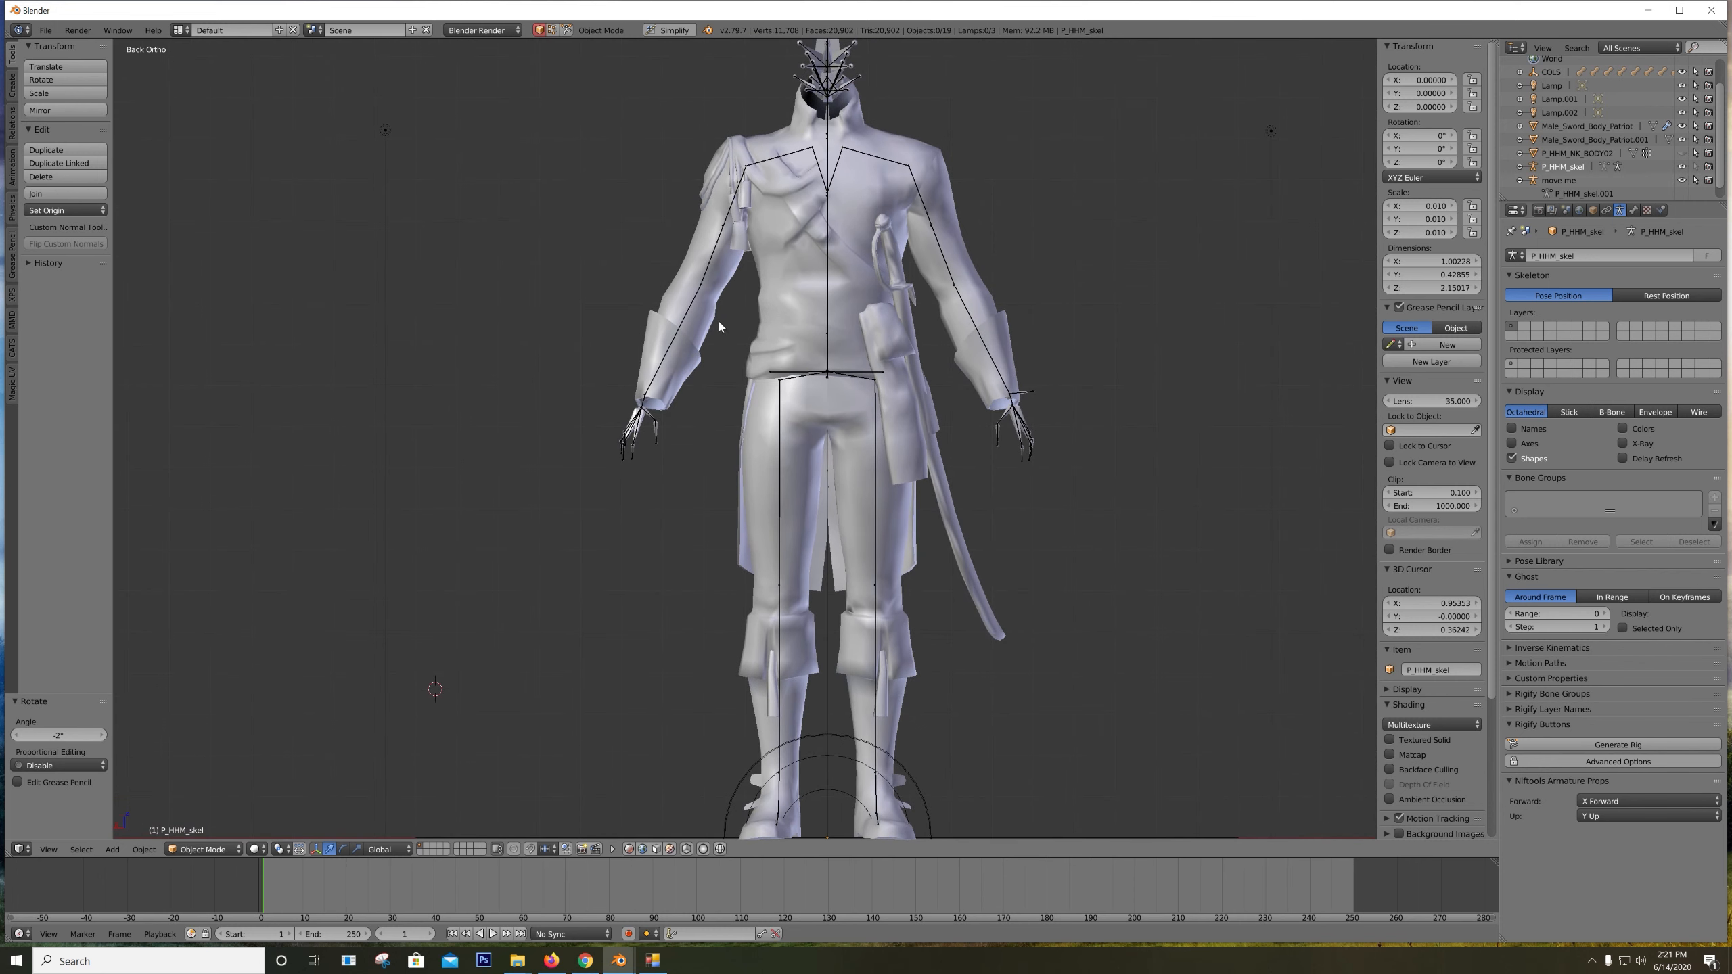
pyautogui.moveTo(682, 327); pyautogui.dragTo(812, 346, button='middle')
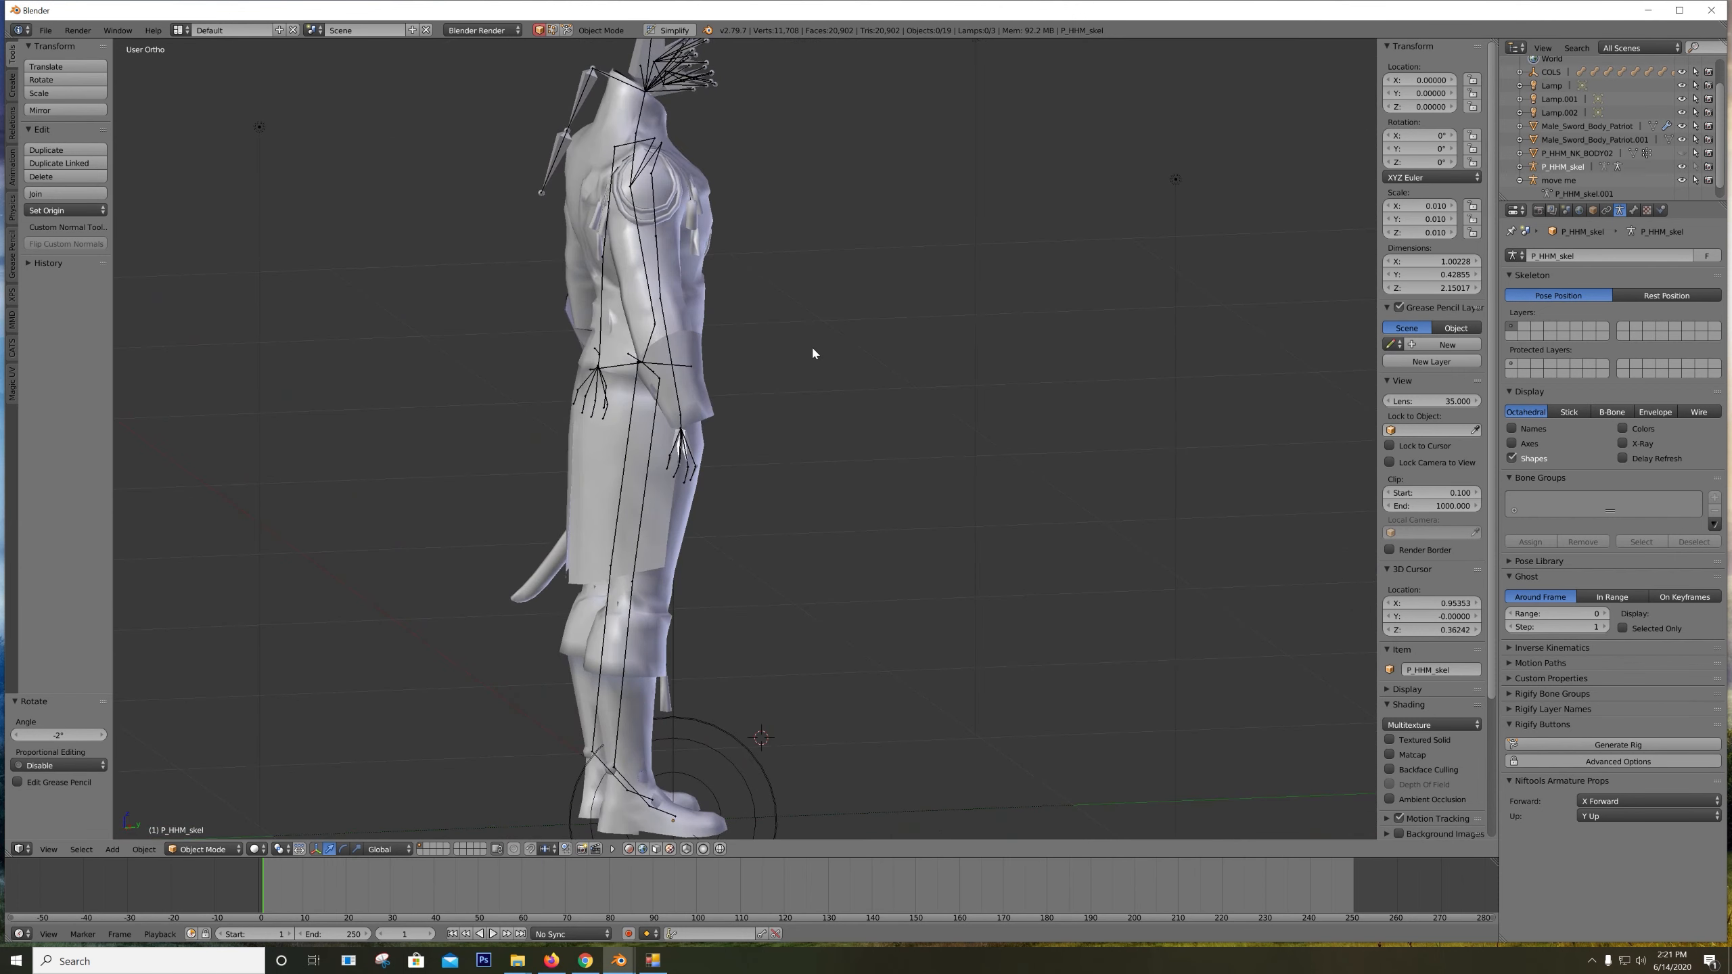
# Toggle the P_HHM_skel armature's visibility and inspect both skeletons around the right hand
pyautogui.click(1681, 166)
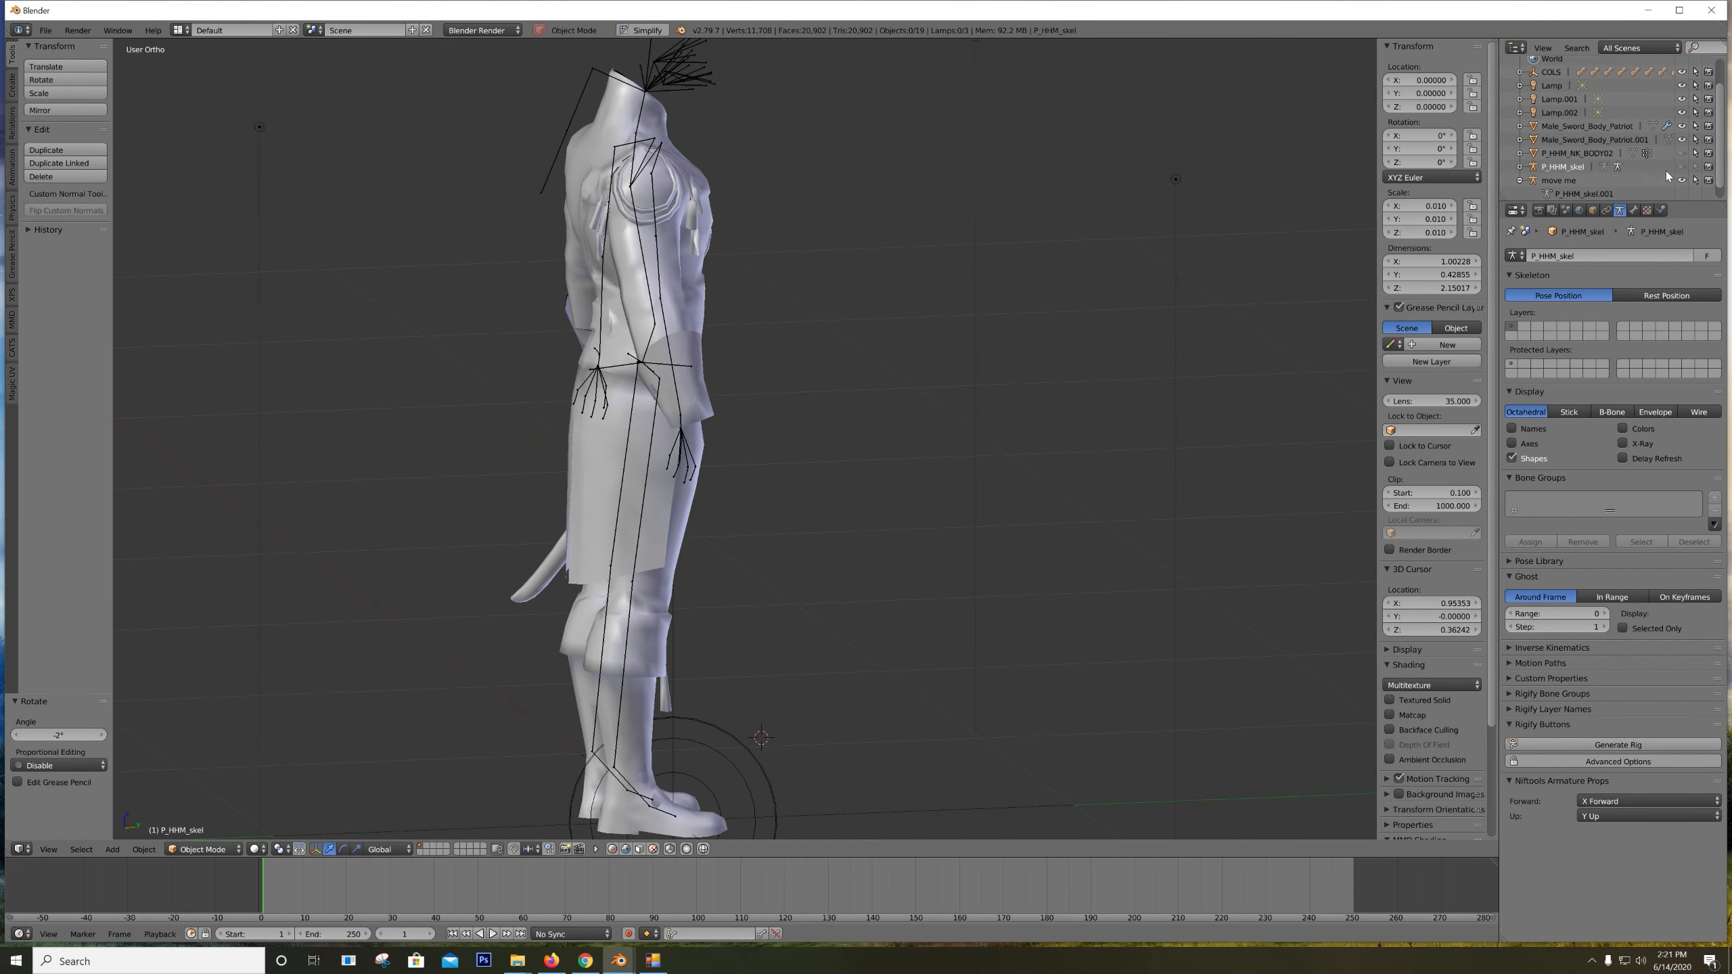
pyautogui.click(1681, 166)
pyautogui.scroll(5, 885, 249)
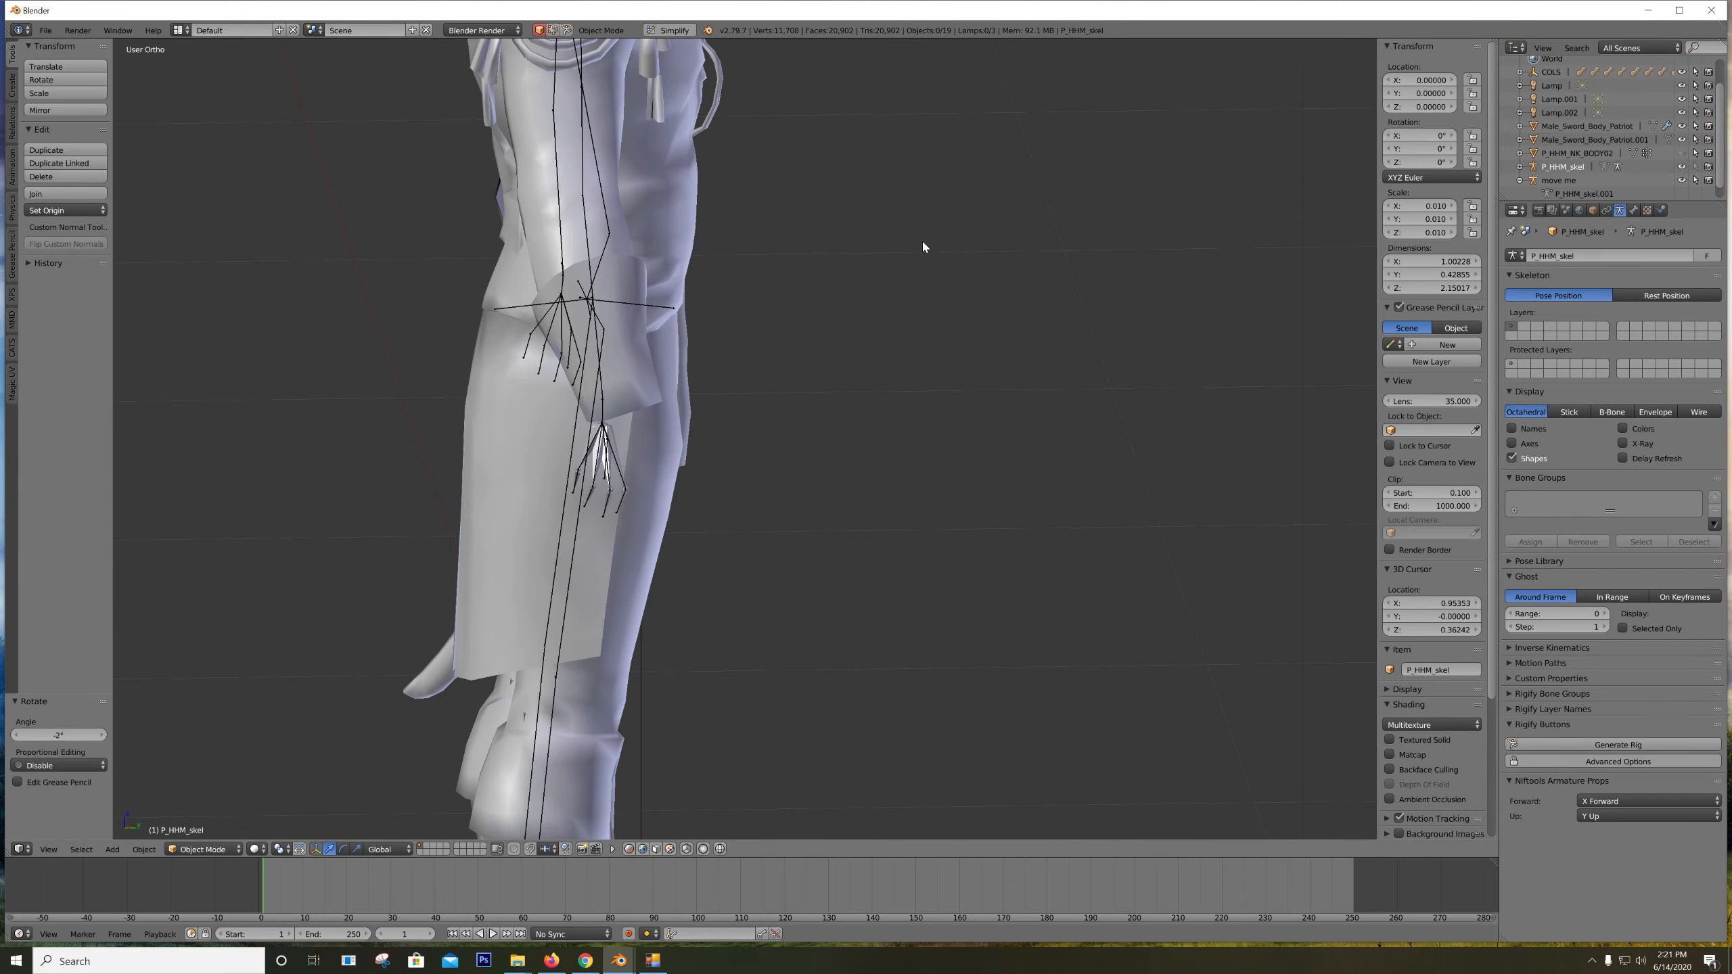
pyautogui.moveTo(660, 327); pyautogui.dragTo(540, 411, button='middle')
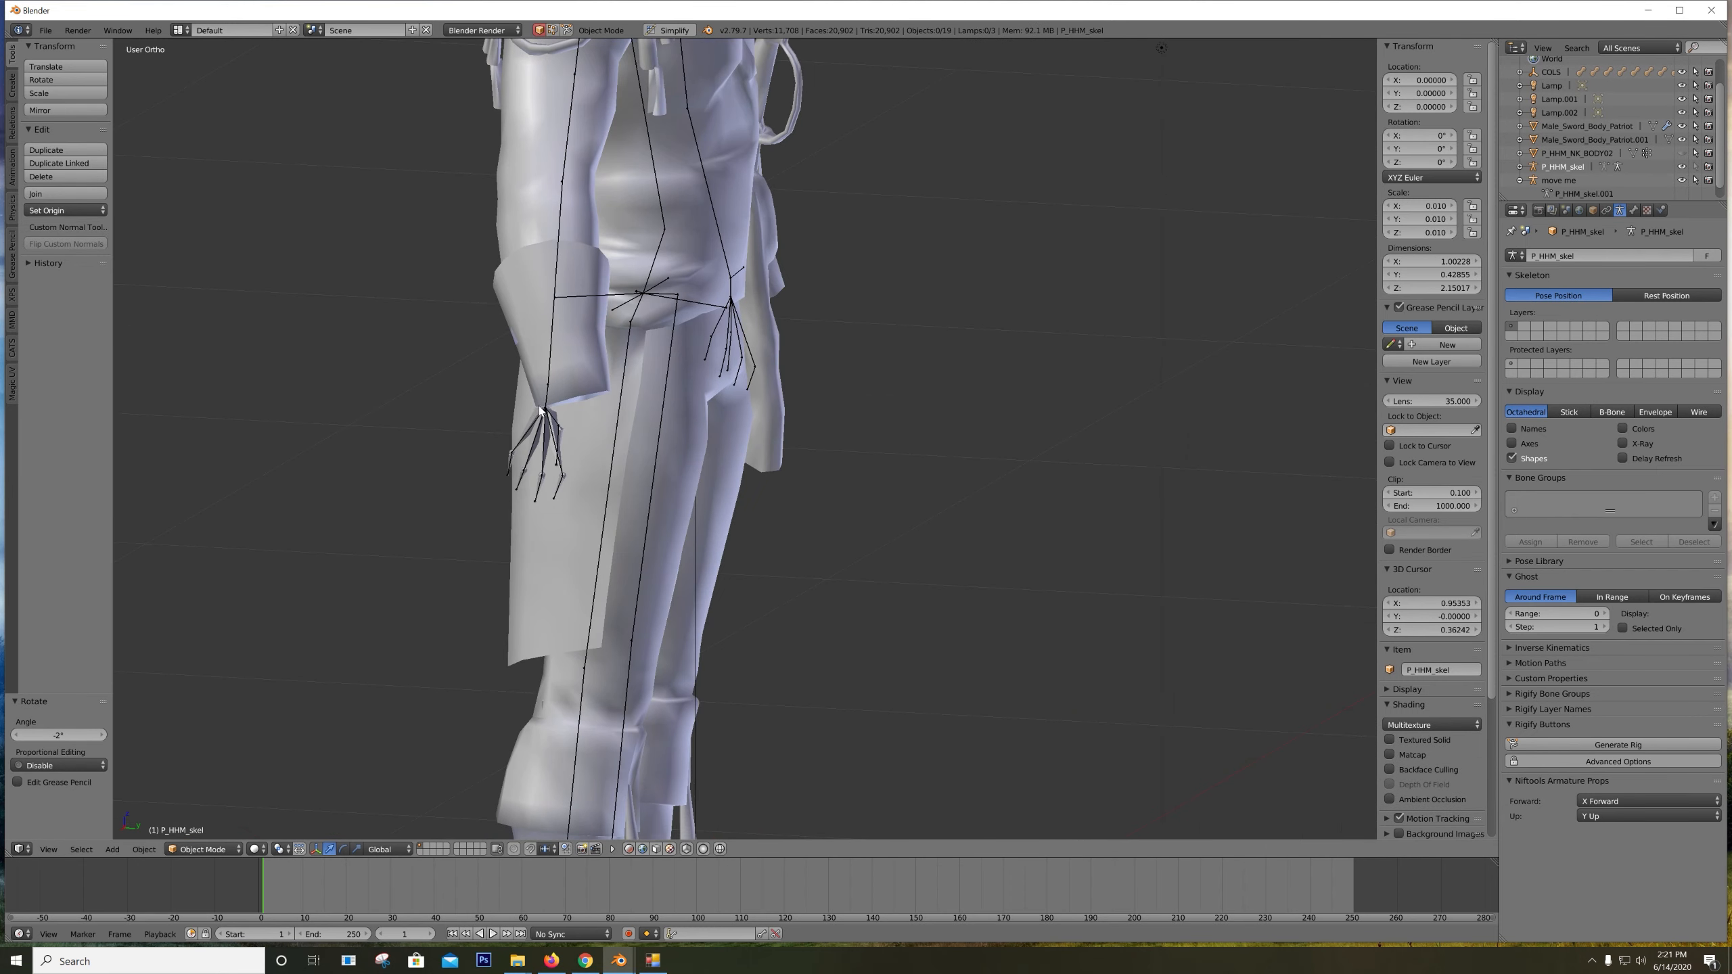
pyautogui.click(573, 378)
pyautogui.rightClick(567, 387)
pyautogui.hotkey('ctrl', 'Tab')
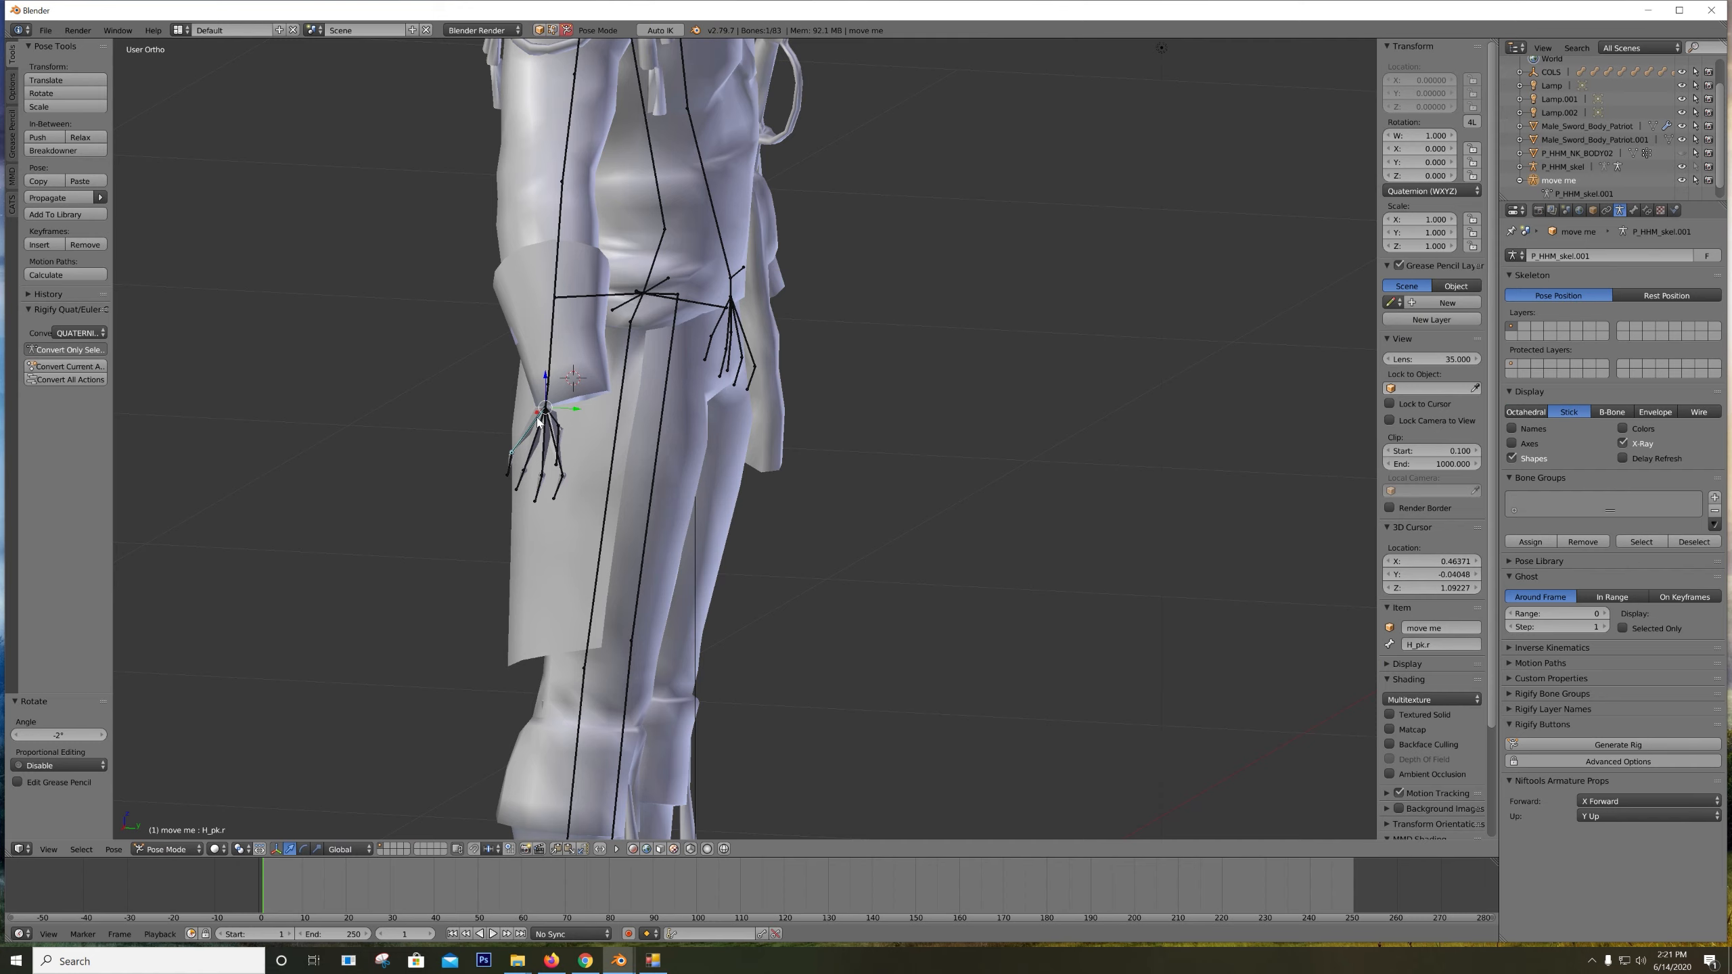
pyautogui.hotkey('ctrl', 'Tab')
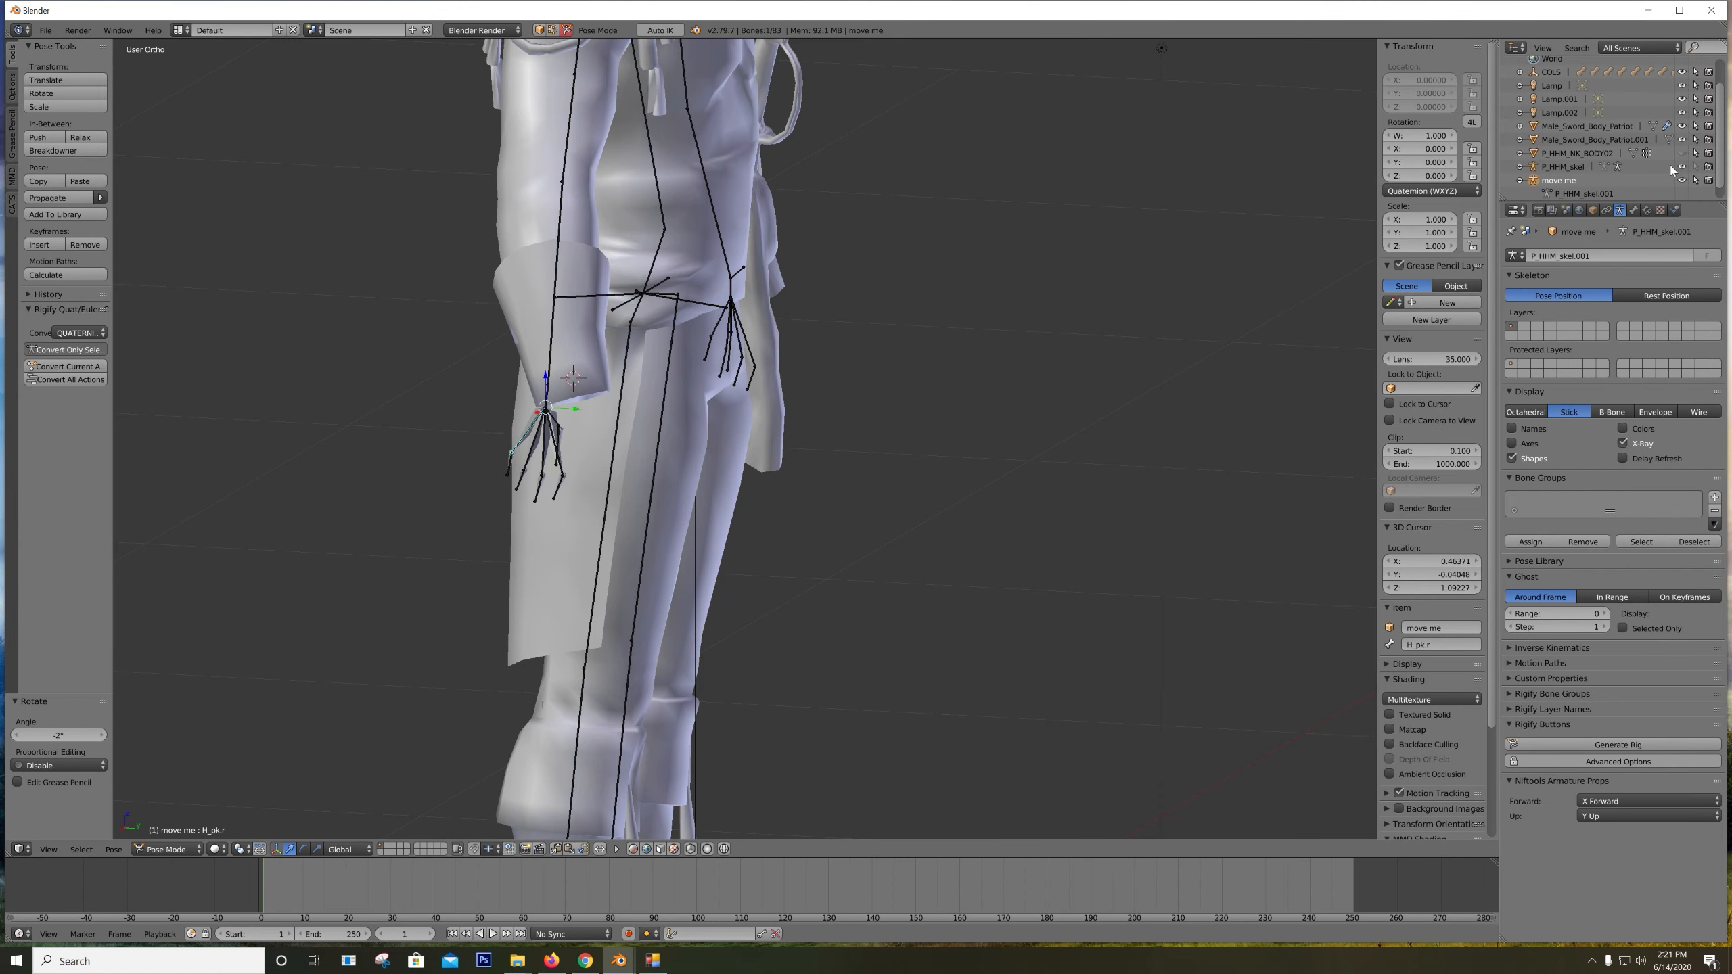
# Toggle the move me armature's visibility to compare the P_HHM_skel hand bones with the outfit's right cuff
pyautogui.click(1566, 169)
pyautogui.click(1682, 180)
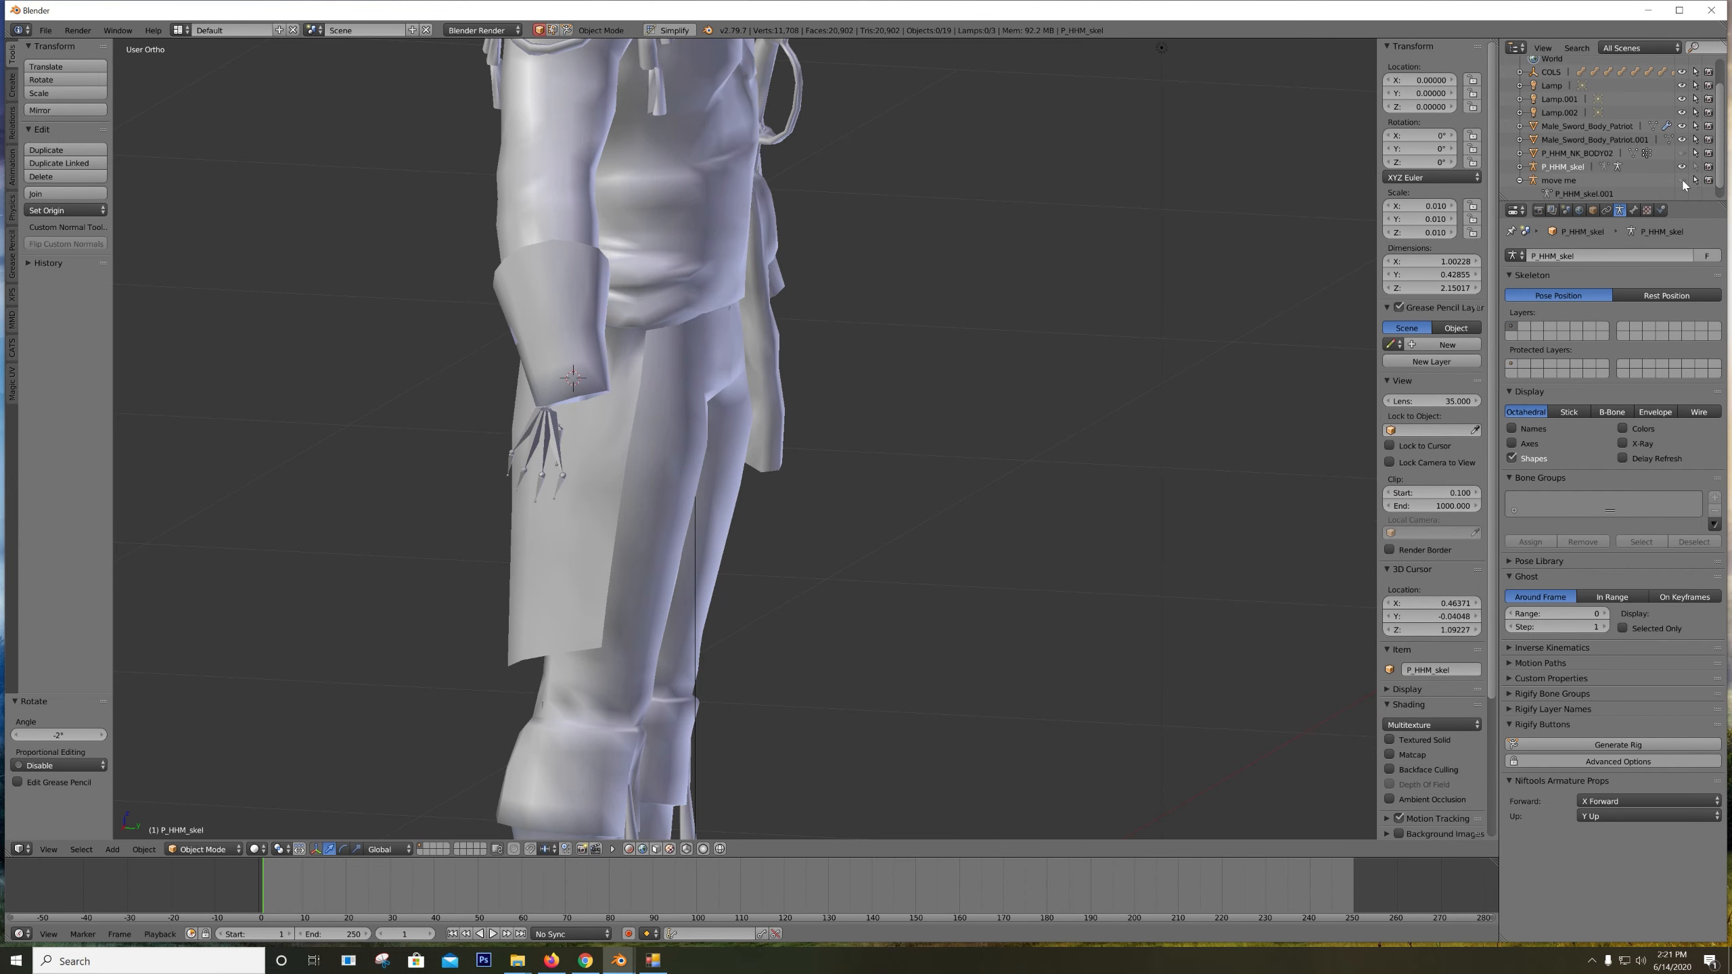
pyautogui.click(1683, 181)
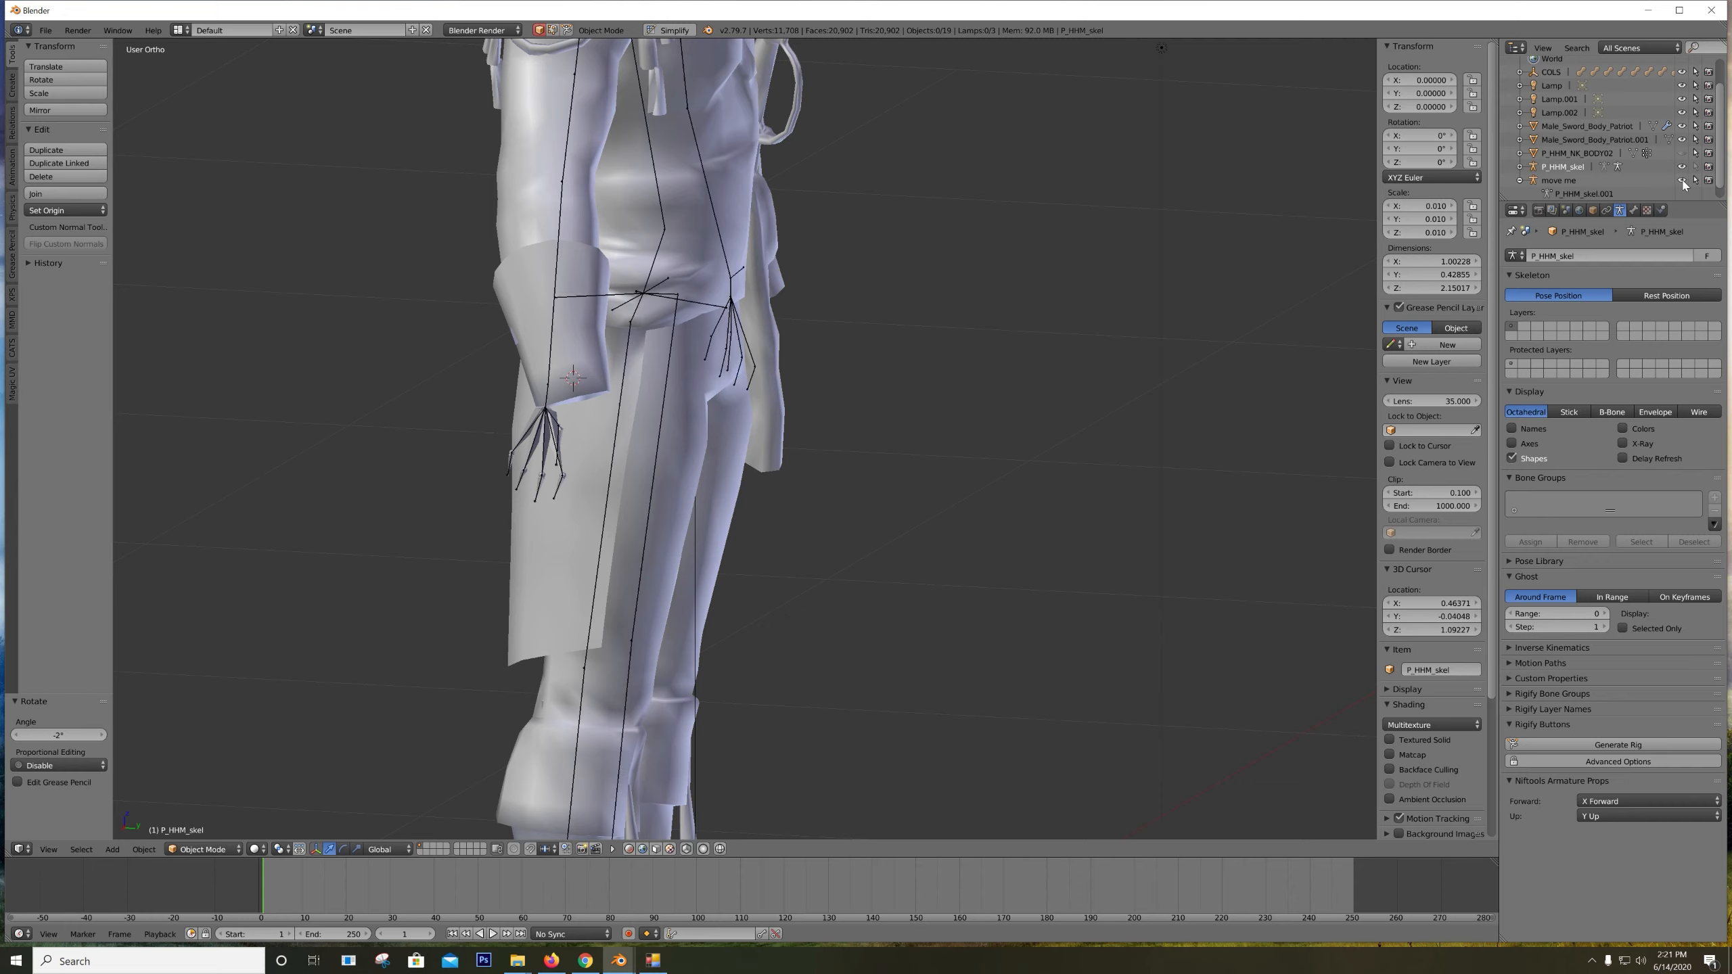
pyautogui.click(1683, 181)
pyautogui.moveTo(572, 454); pyautogui.dragTo(557, 418, button='middle')
pyautogui.scroll(1, 557, 418)
pyautogui.scroll(2, 557, 418)
pyautogui.keyDown('shift'); pyautogui.moveTo(476, 362); pyautogui.dragTo(514, 398, button='middle'); pyautogui.keyUp('shift')
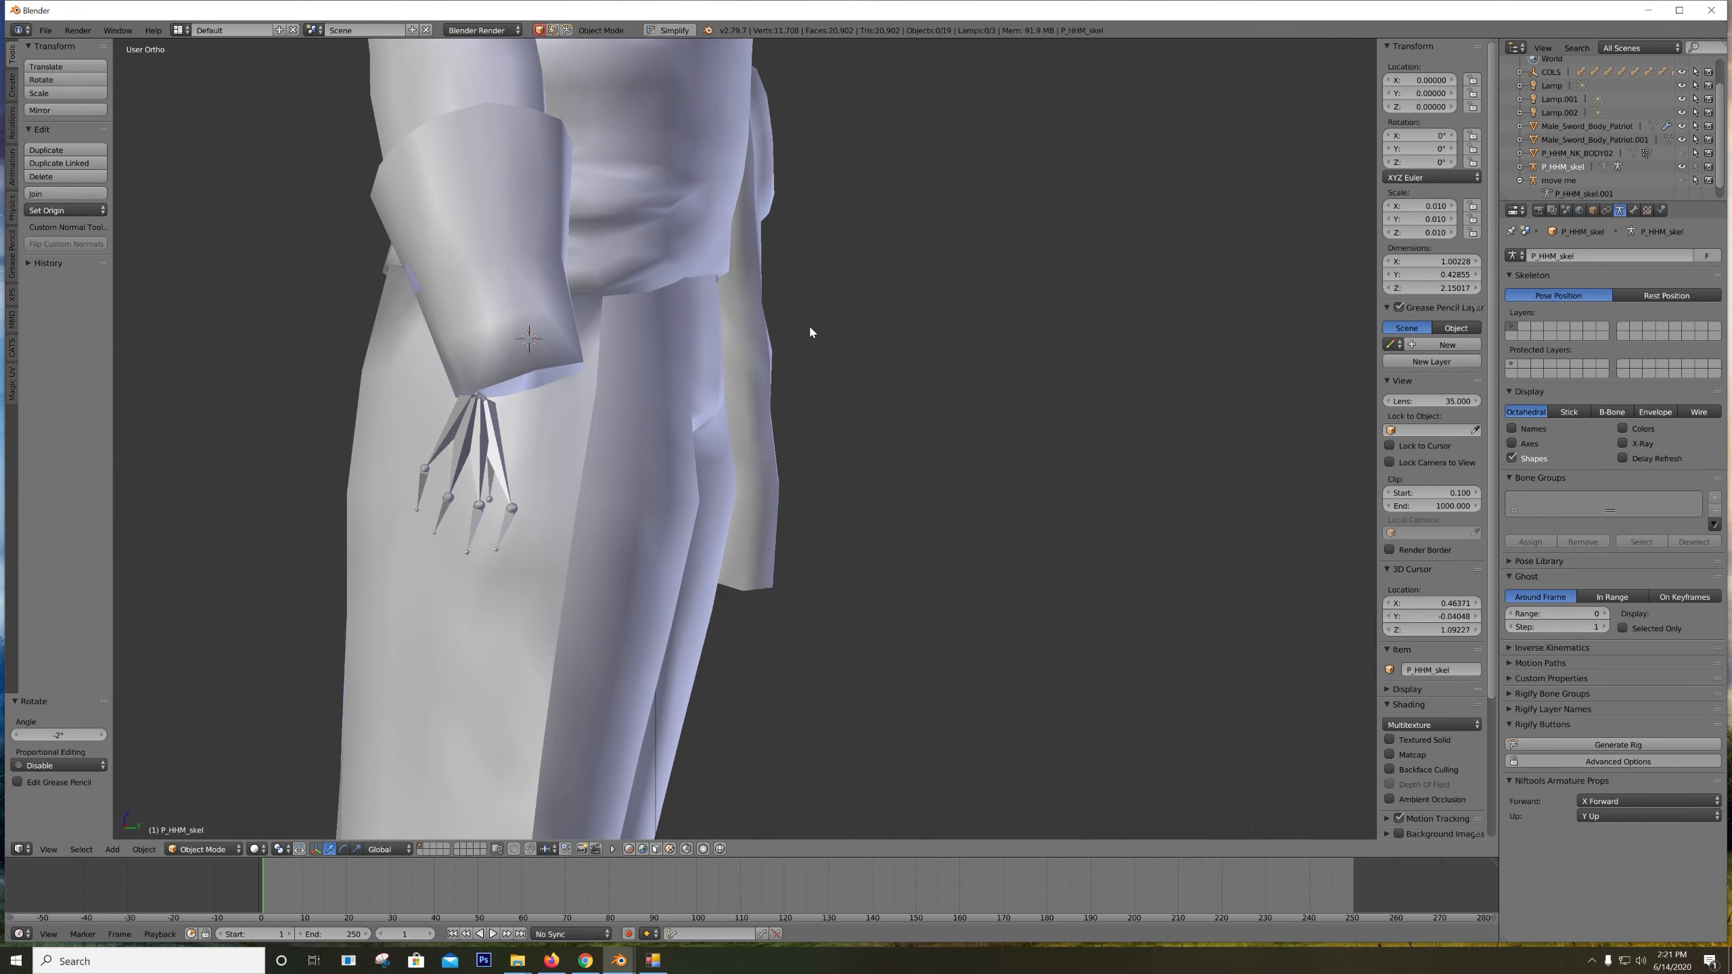
pyautogui.click(1681, 180)
pyautogui.scroll(-2, 612, 315)
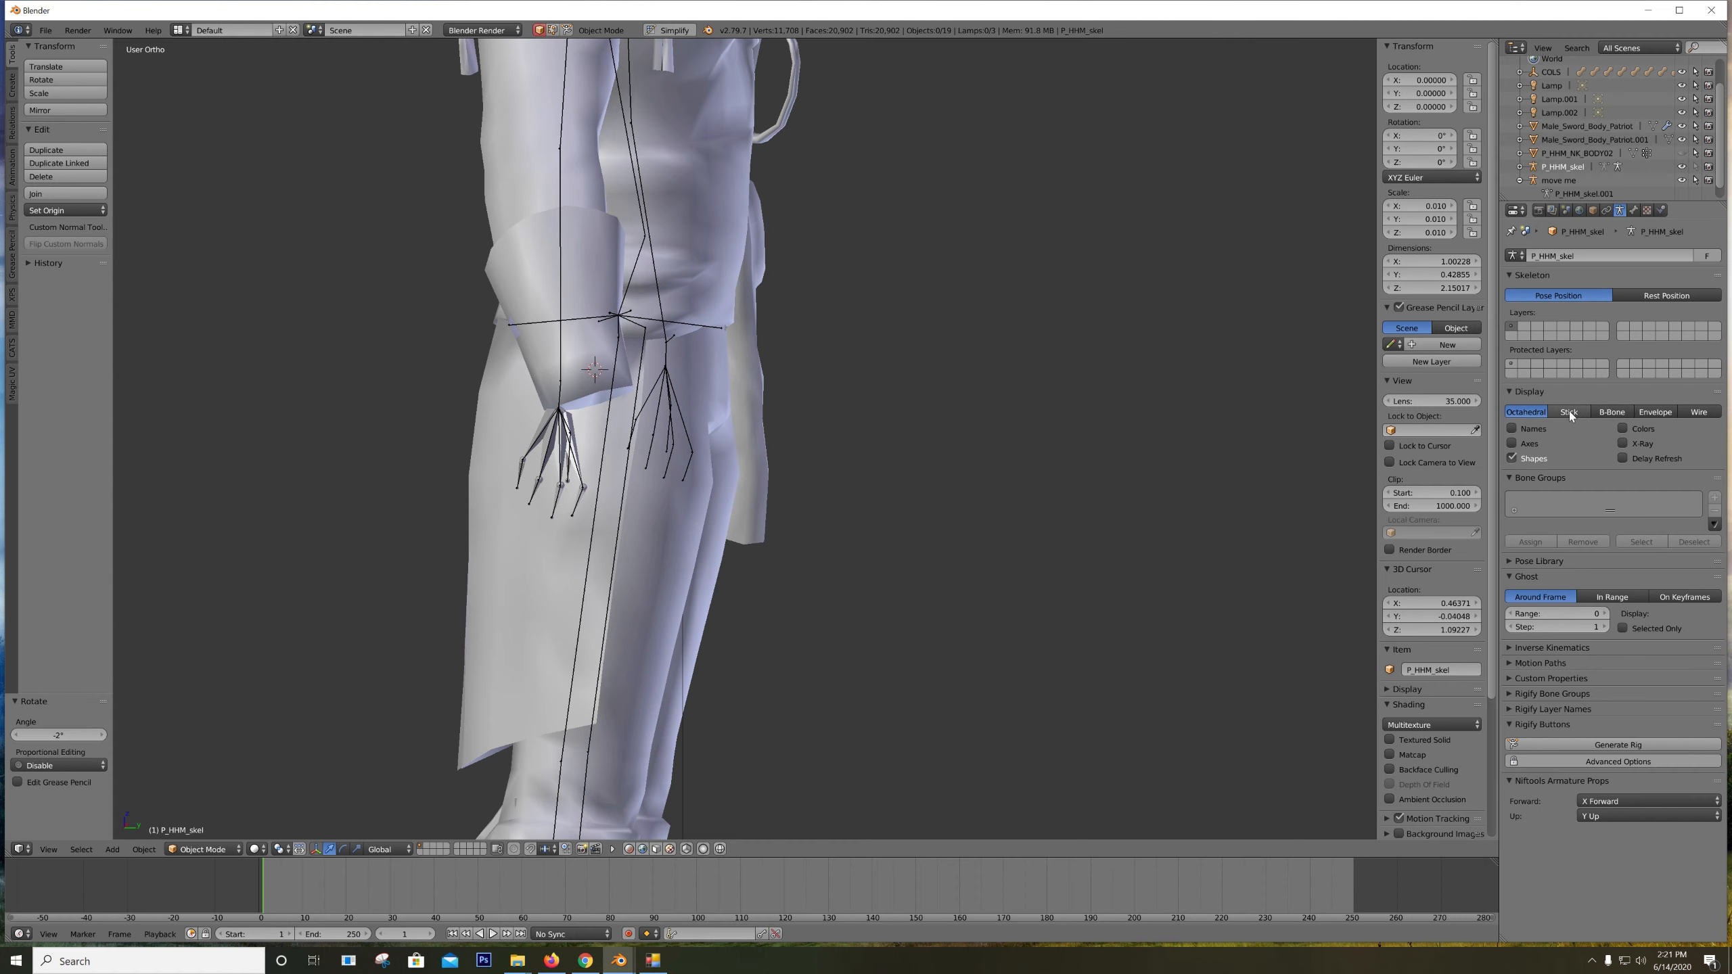
# Make the move me armature active with its bone display set to Stick
pyautogui.click(1559, 181)
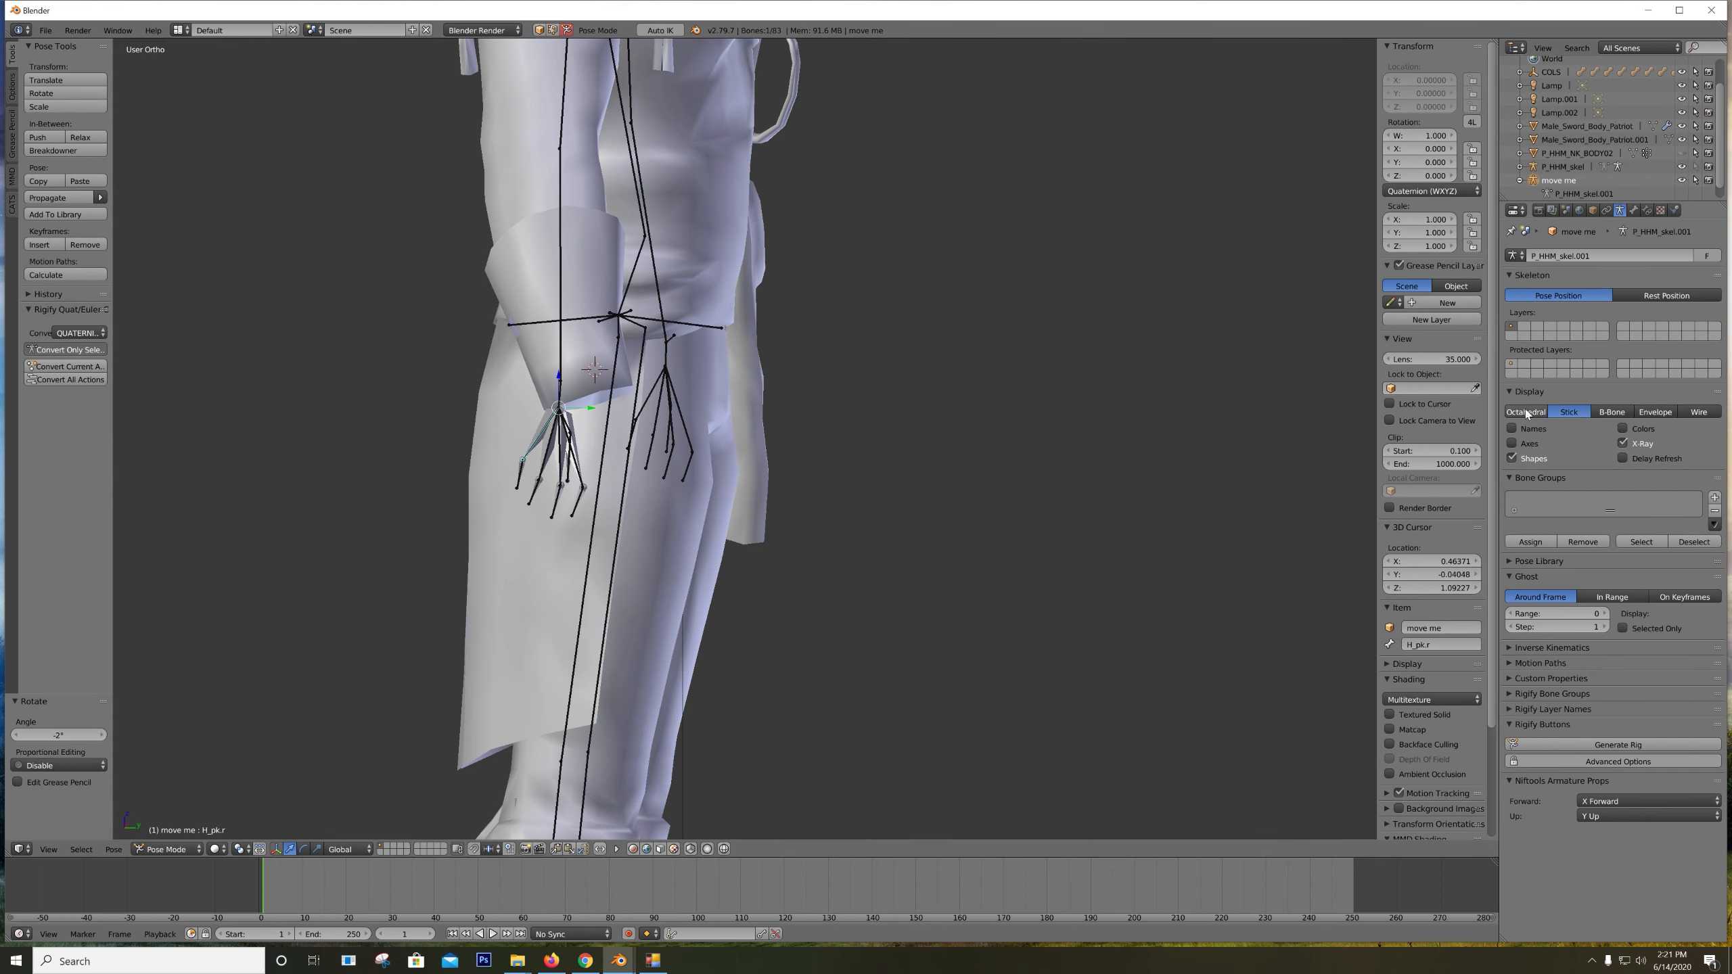
pyautogui.click(1526, 411)
pyautogui.click(1569, 411)
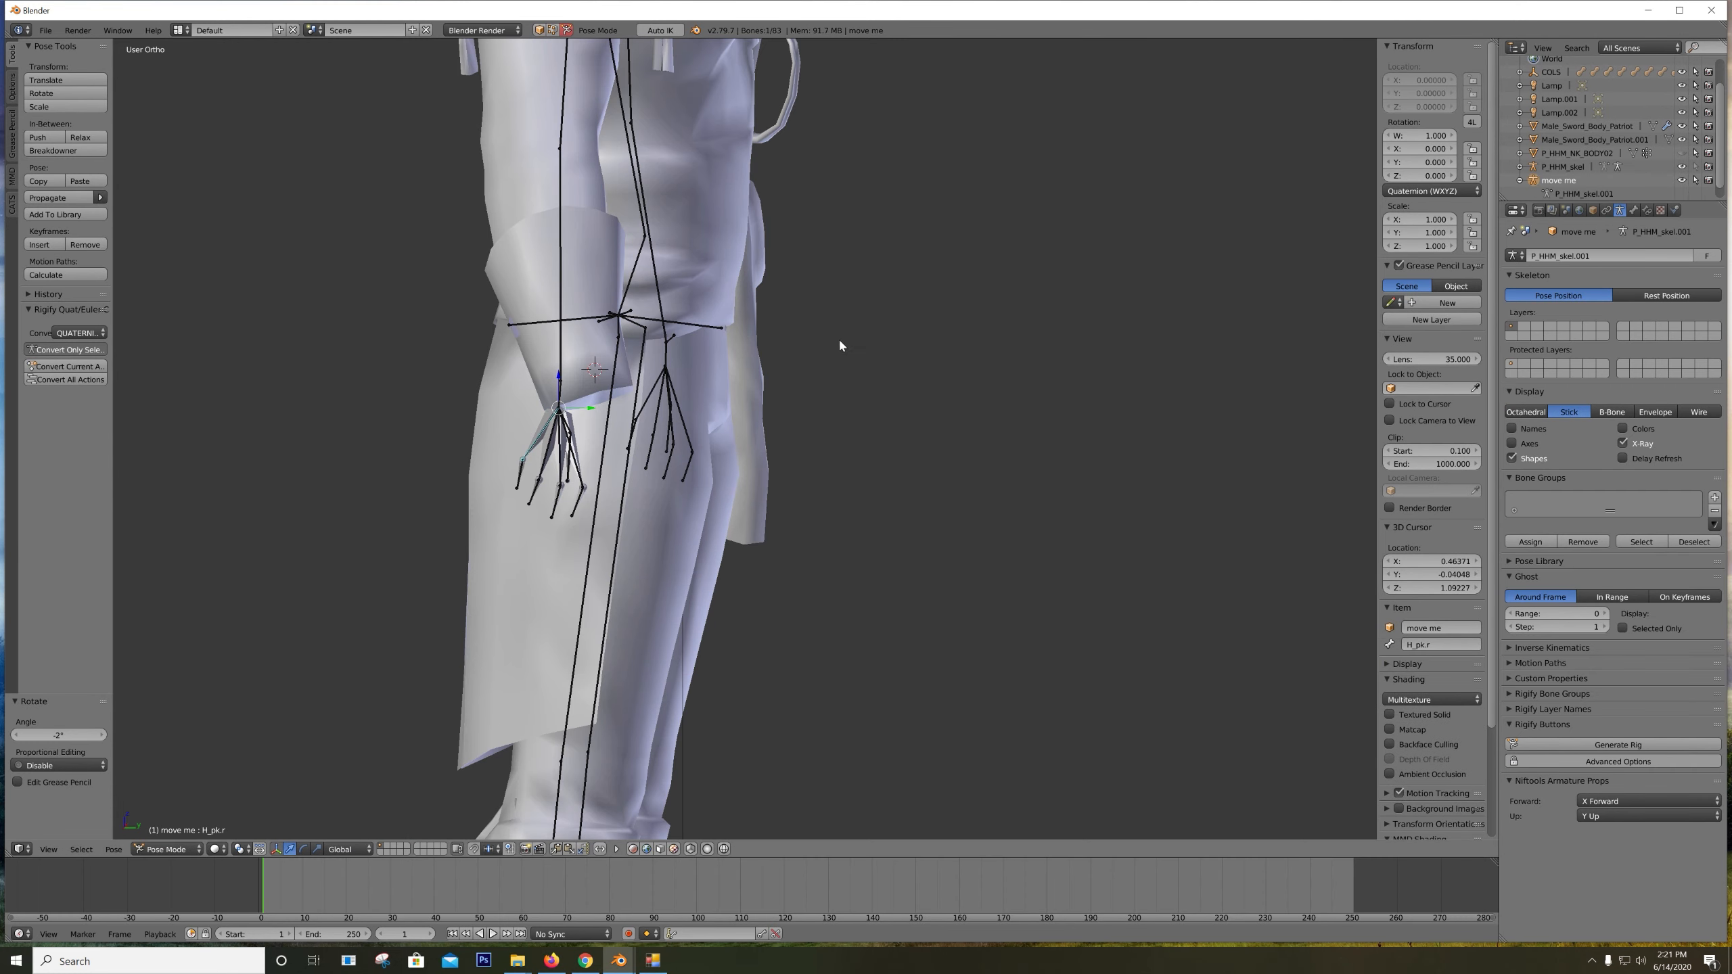
# Rotate the Arm3.r and Arm3.l forearm bones together by 7.15° in the right side view and check them from the back
pyautogui.moveTo(839, 337); pyautogui.dragTo(564, 351, button='middle')
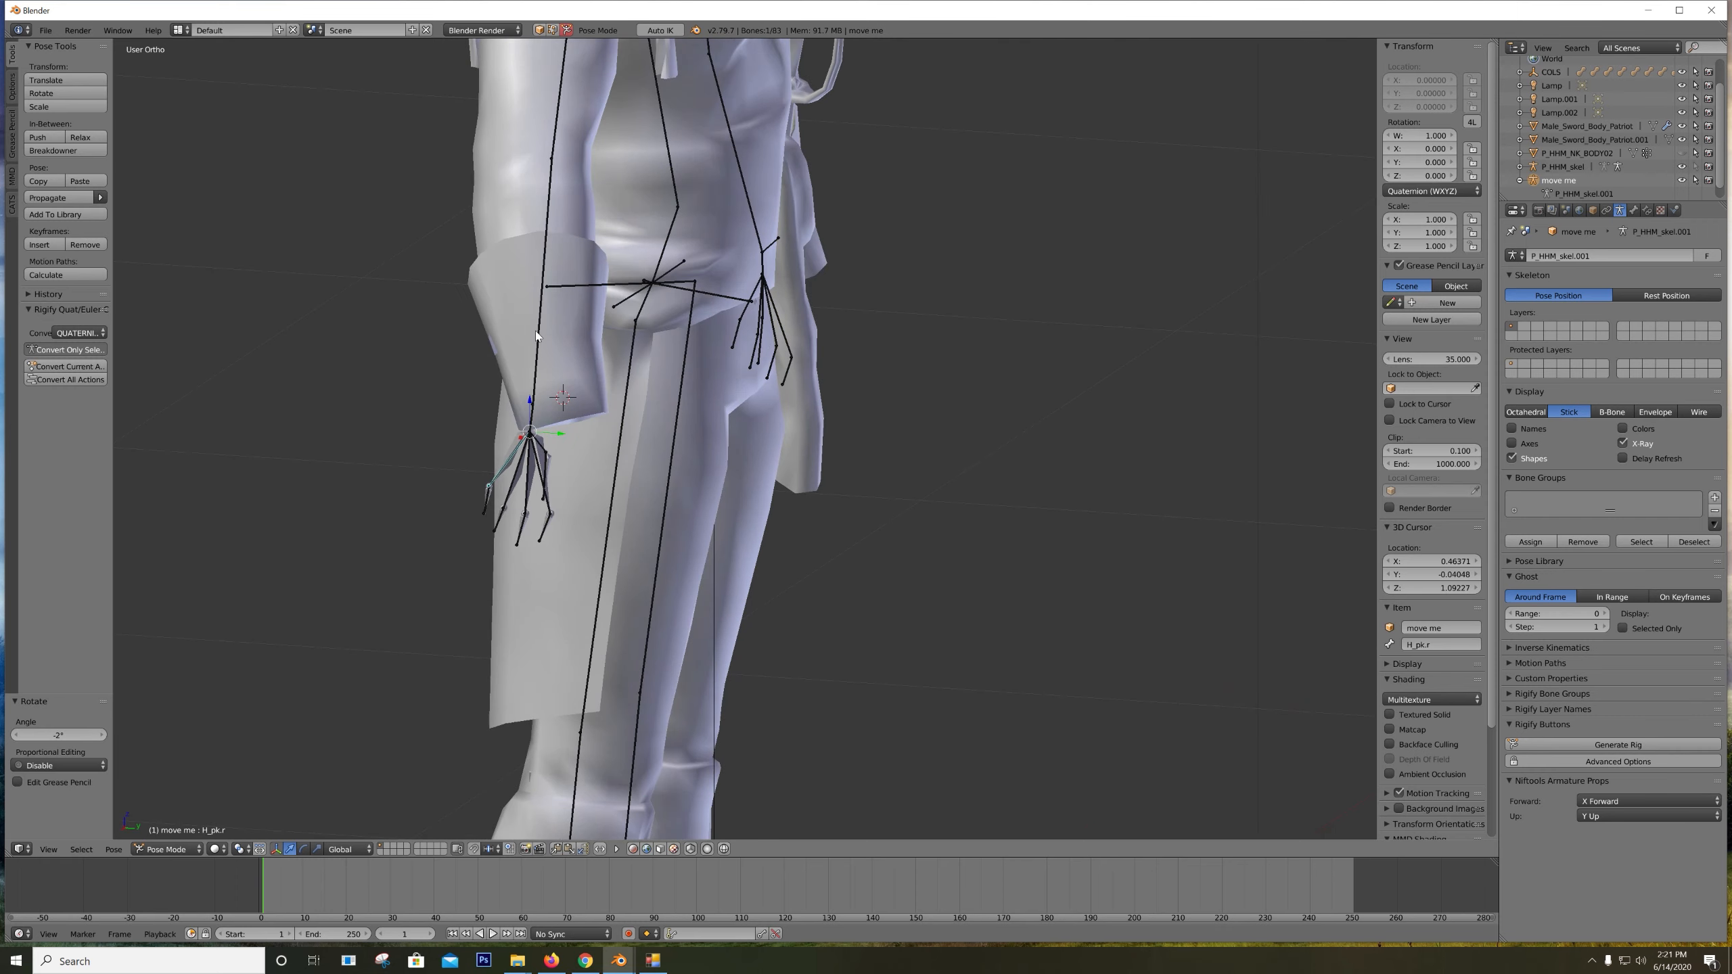
pyautogui.click(536, 332)
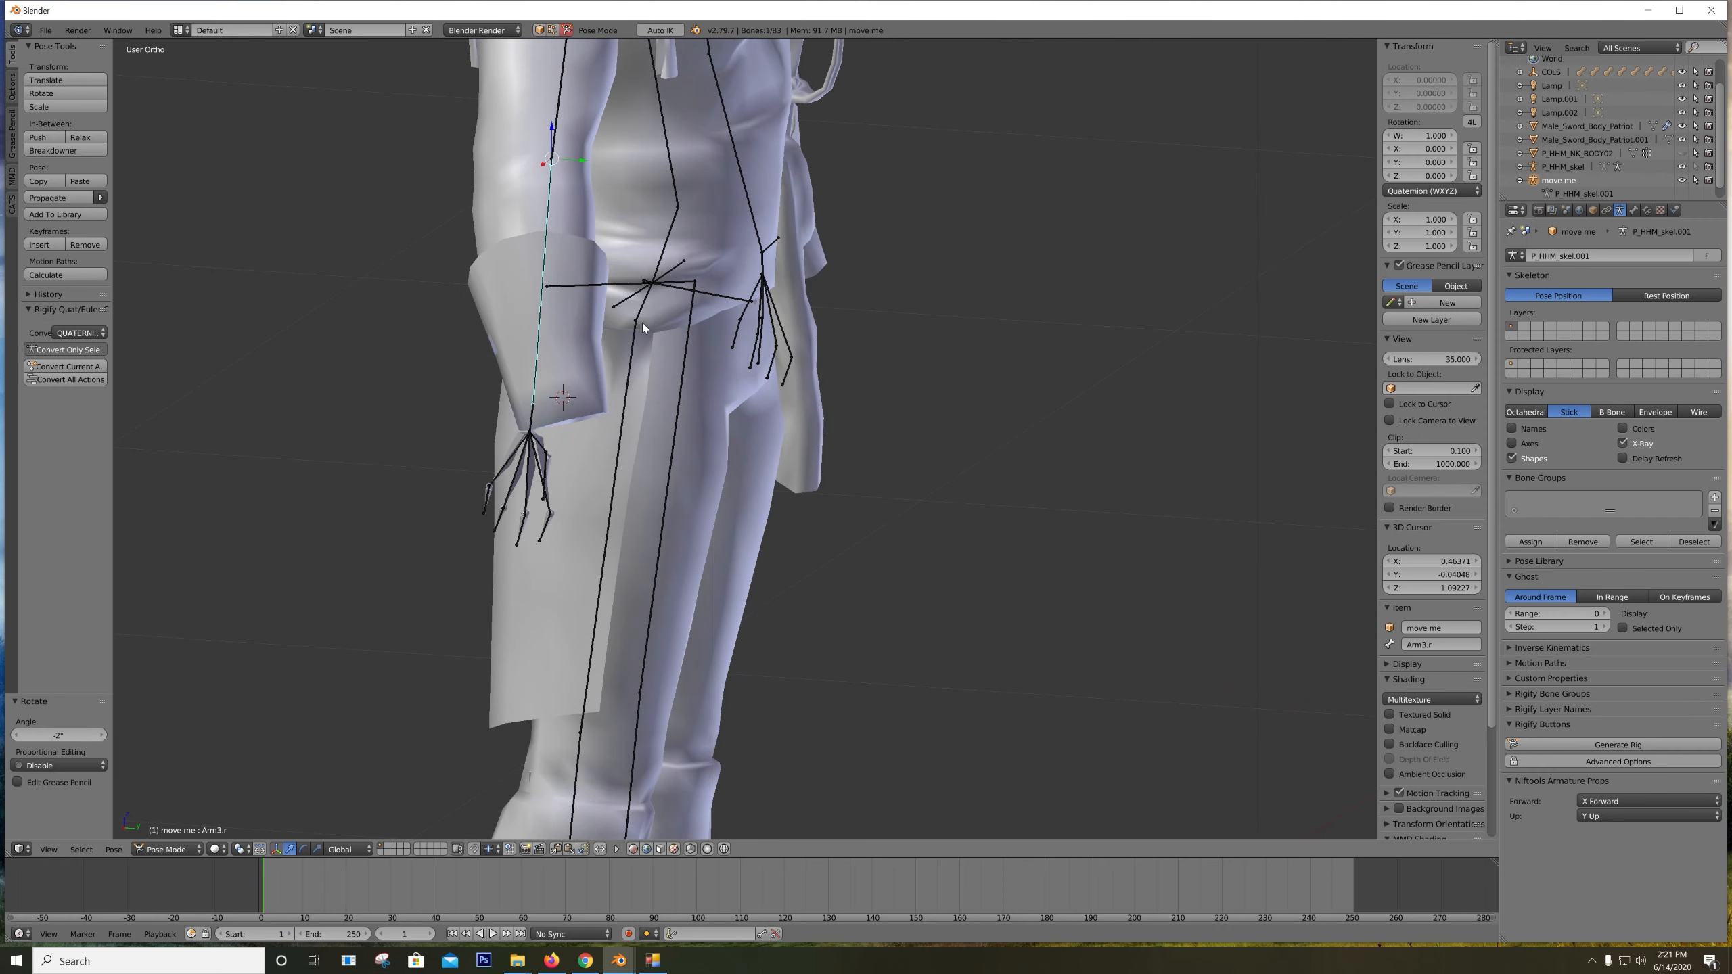
pyautogui.moveTo(642, 322); pyautogui.dragTo(590, 311, button='middle')
pyautogui.keyDown('shift'); pyautogui.click(1132, 246); pyautogui.keyUp('shift')
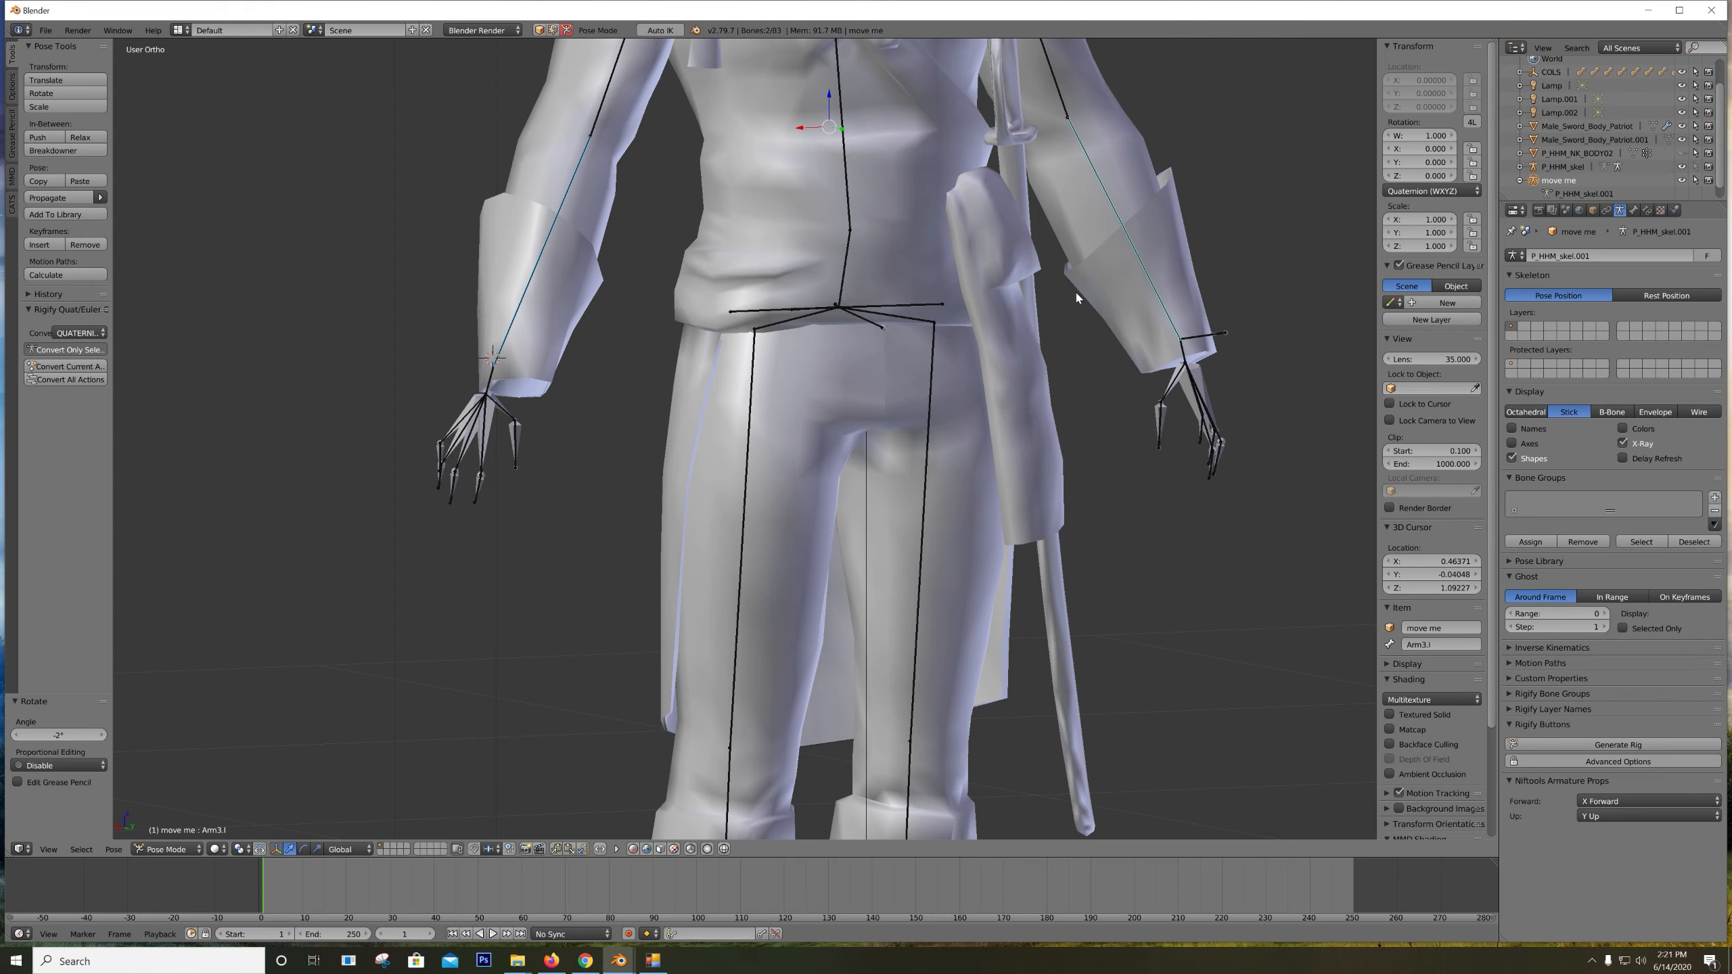
pyautogui.press('KP_3')
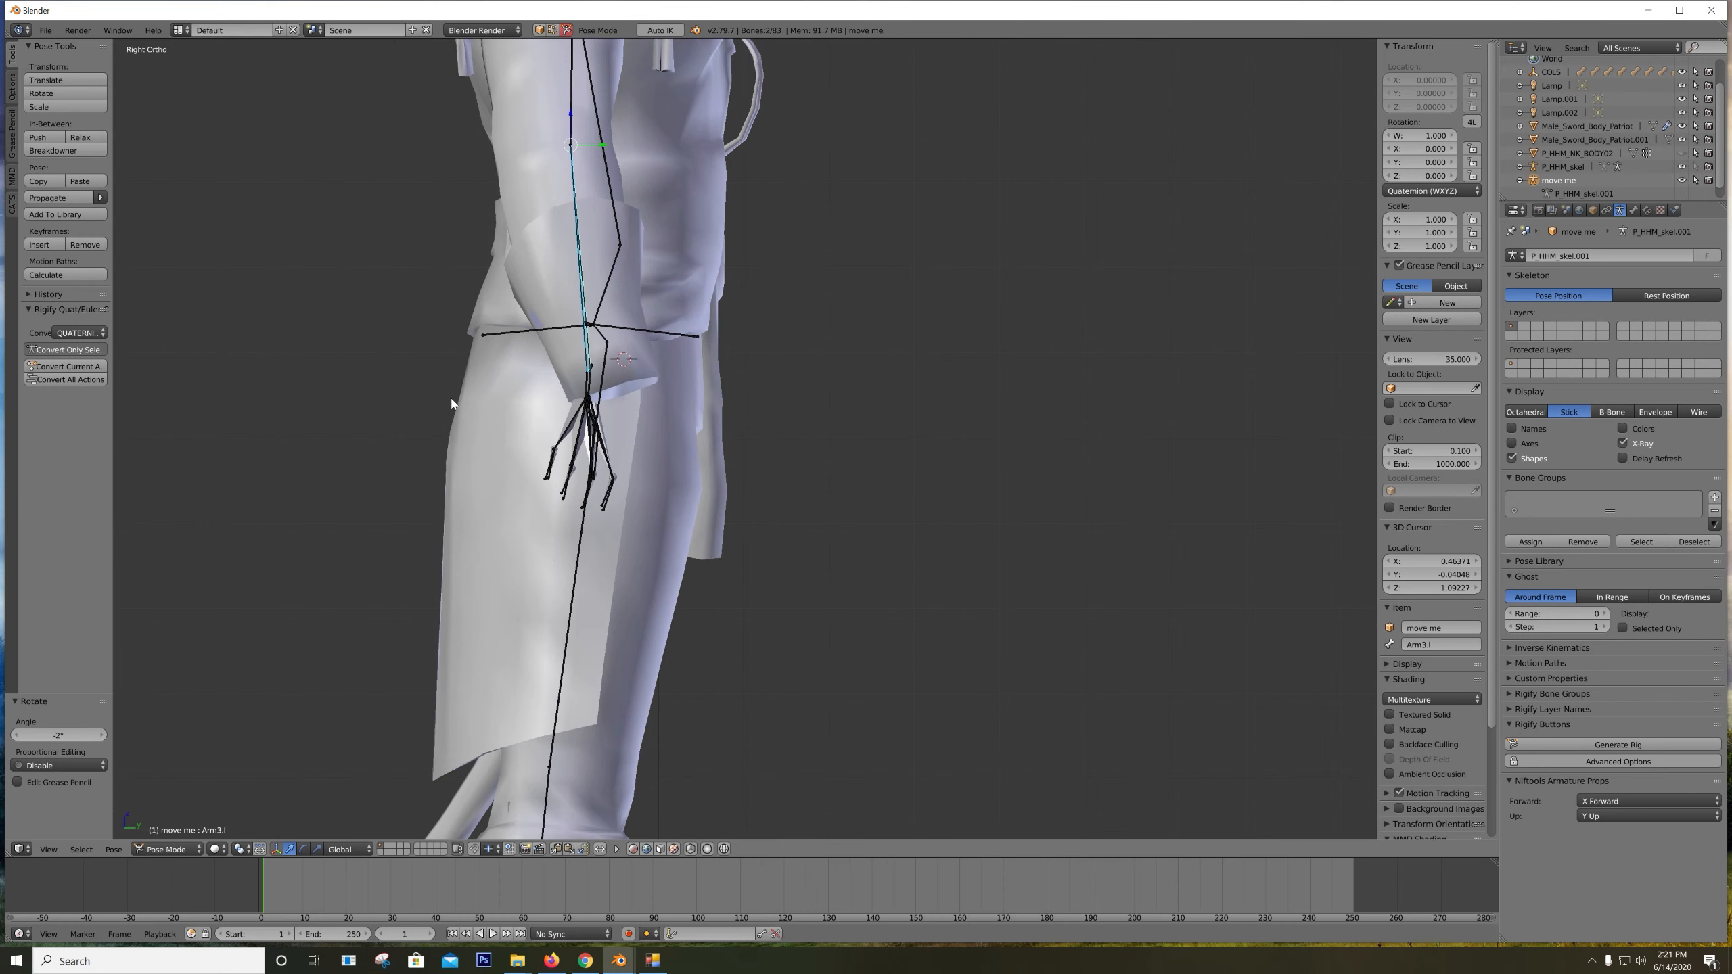
pyautogui.press('r')
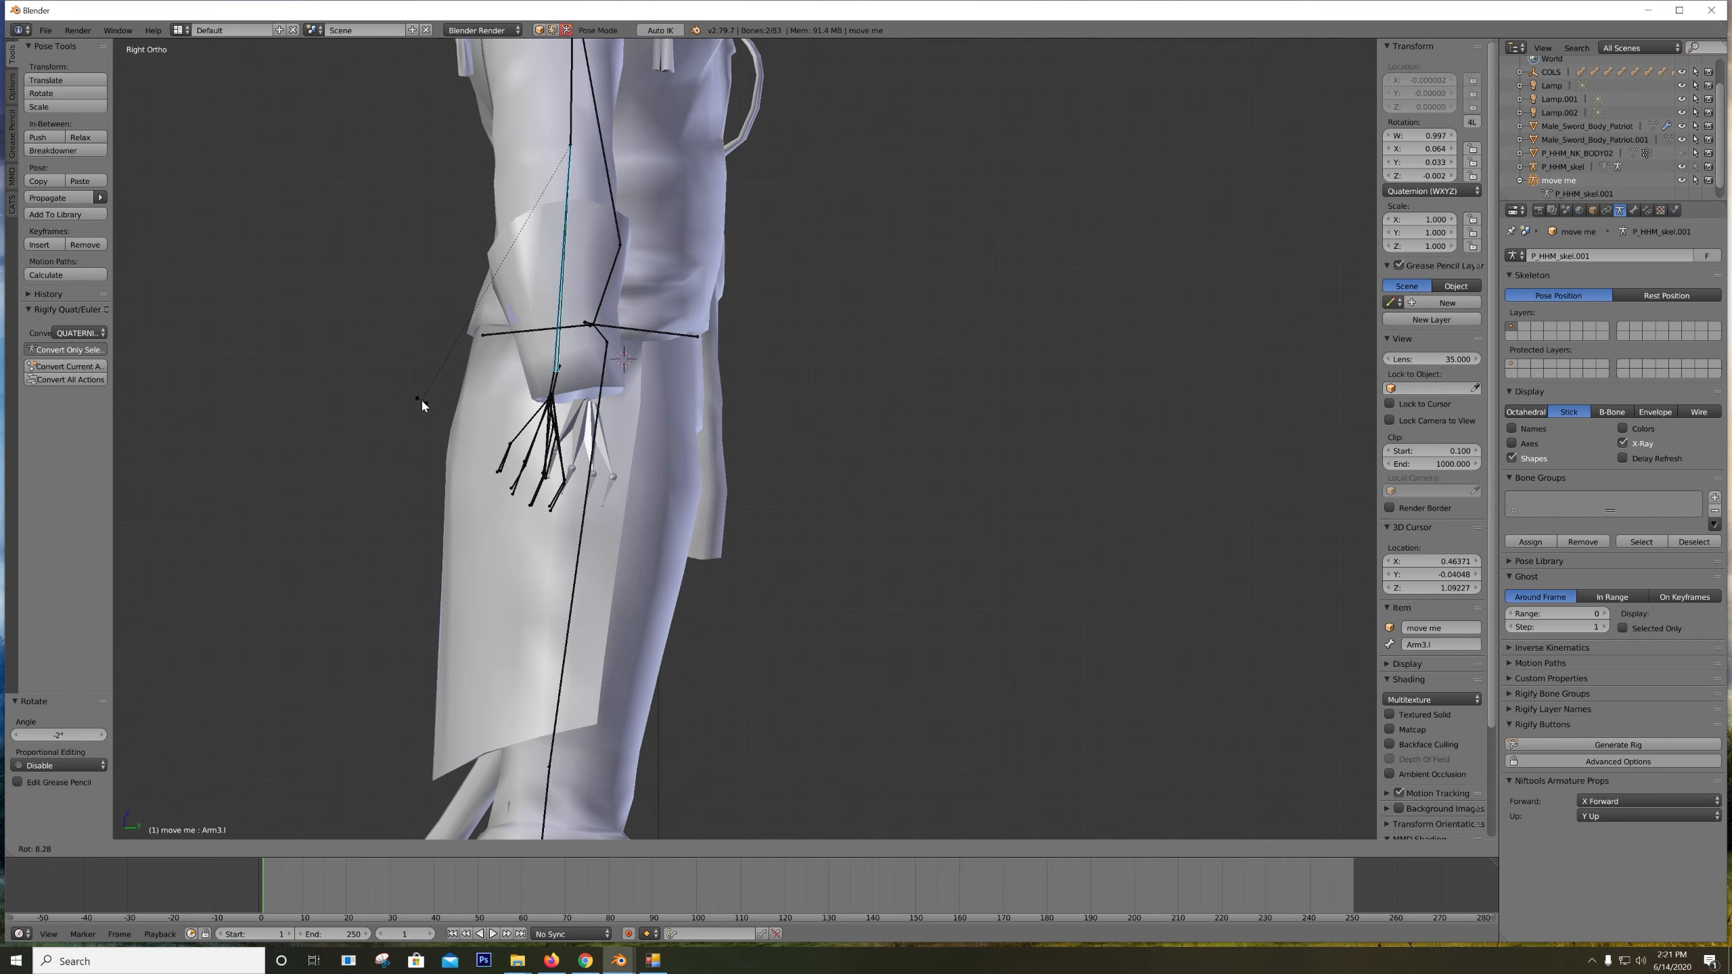
pyautogui.click(427, 399)
pyautogui.moveTo(428, 399); pyautogui.dragTo(522, 383, button='middle')
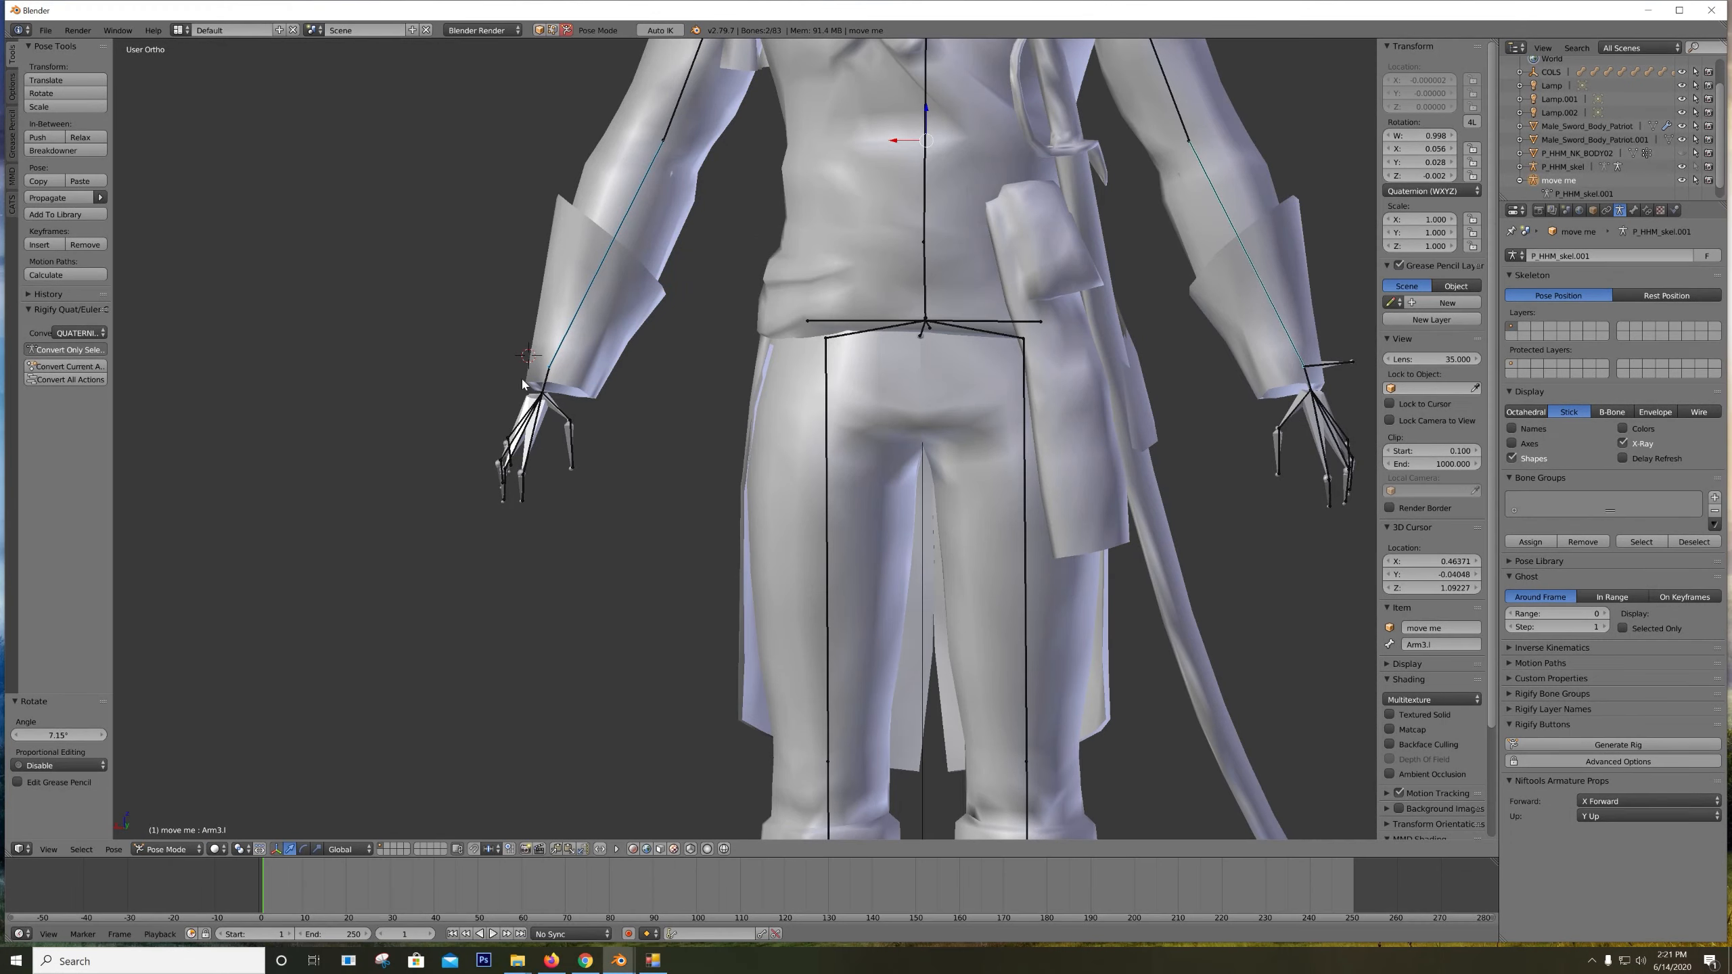
pyautogui.press('ctrl+KP_1')
pyautogui.scroll(-4, 504, 339)
pyautogui.scroll(5, 739, 309)
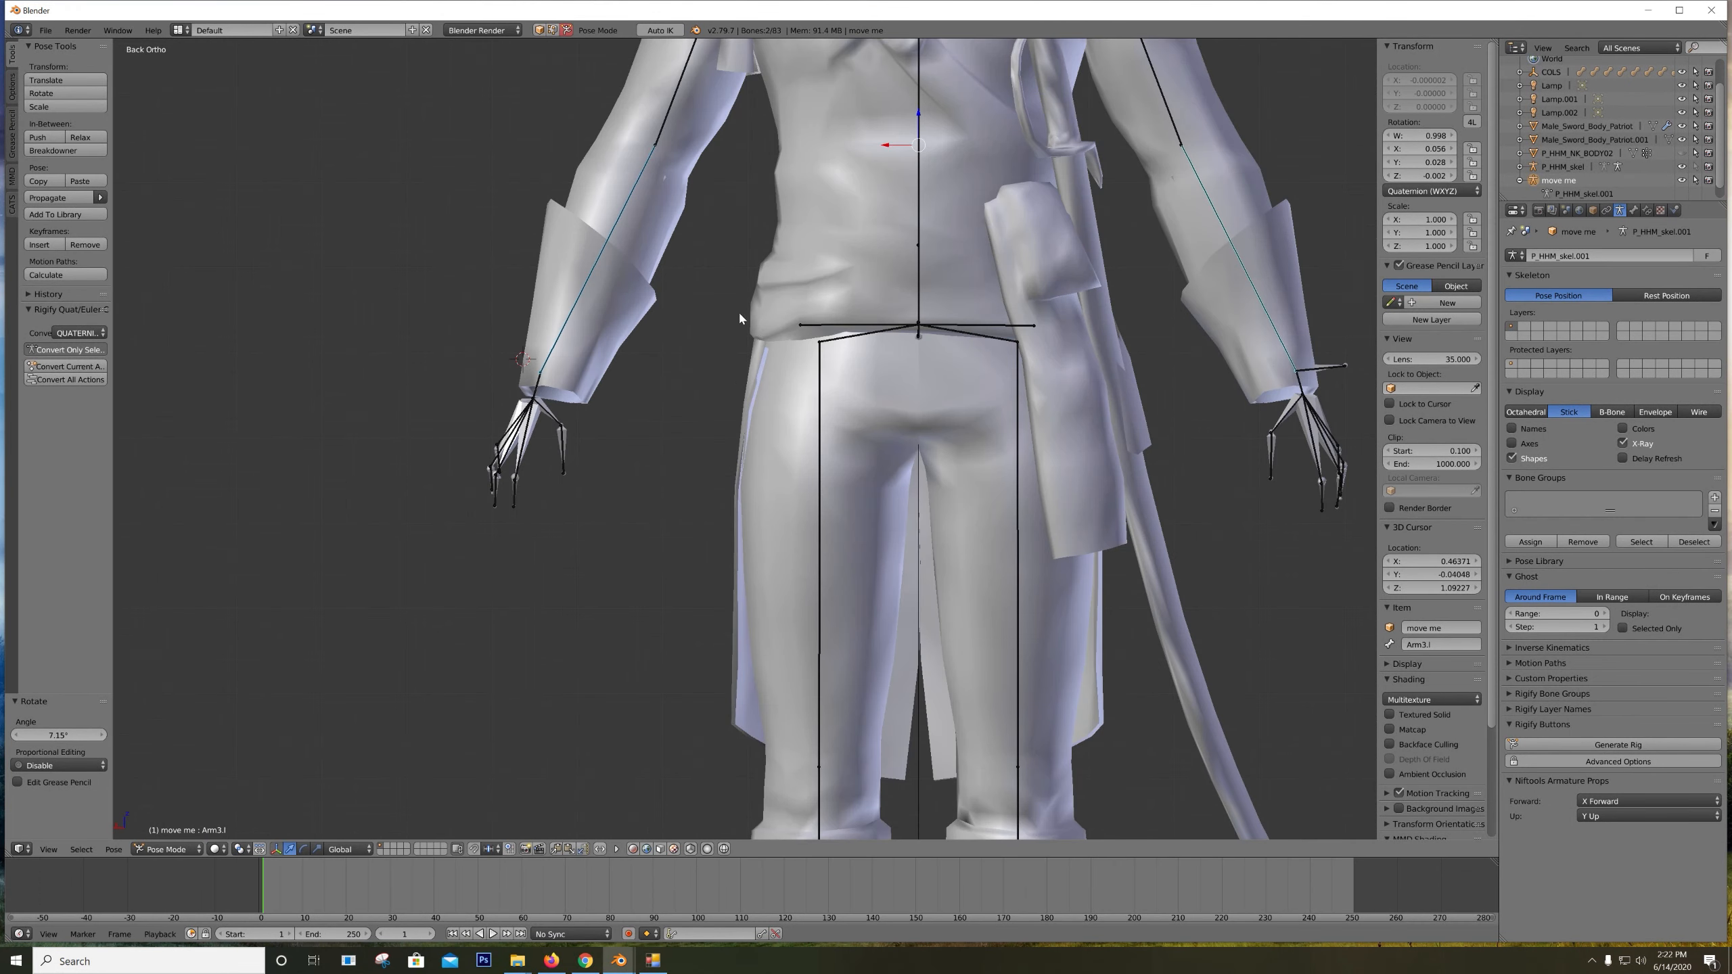
pyautogui.rightClick(407, 364)
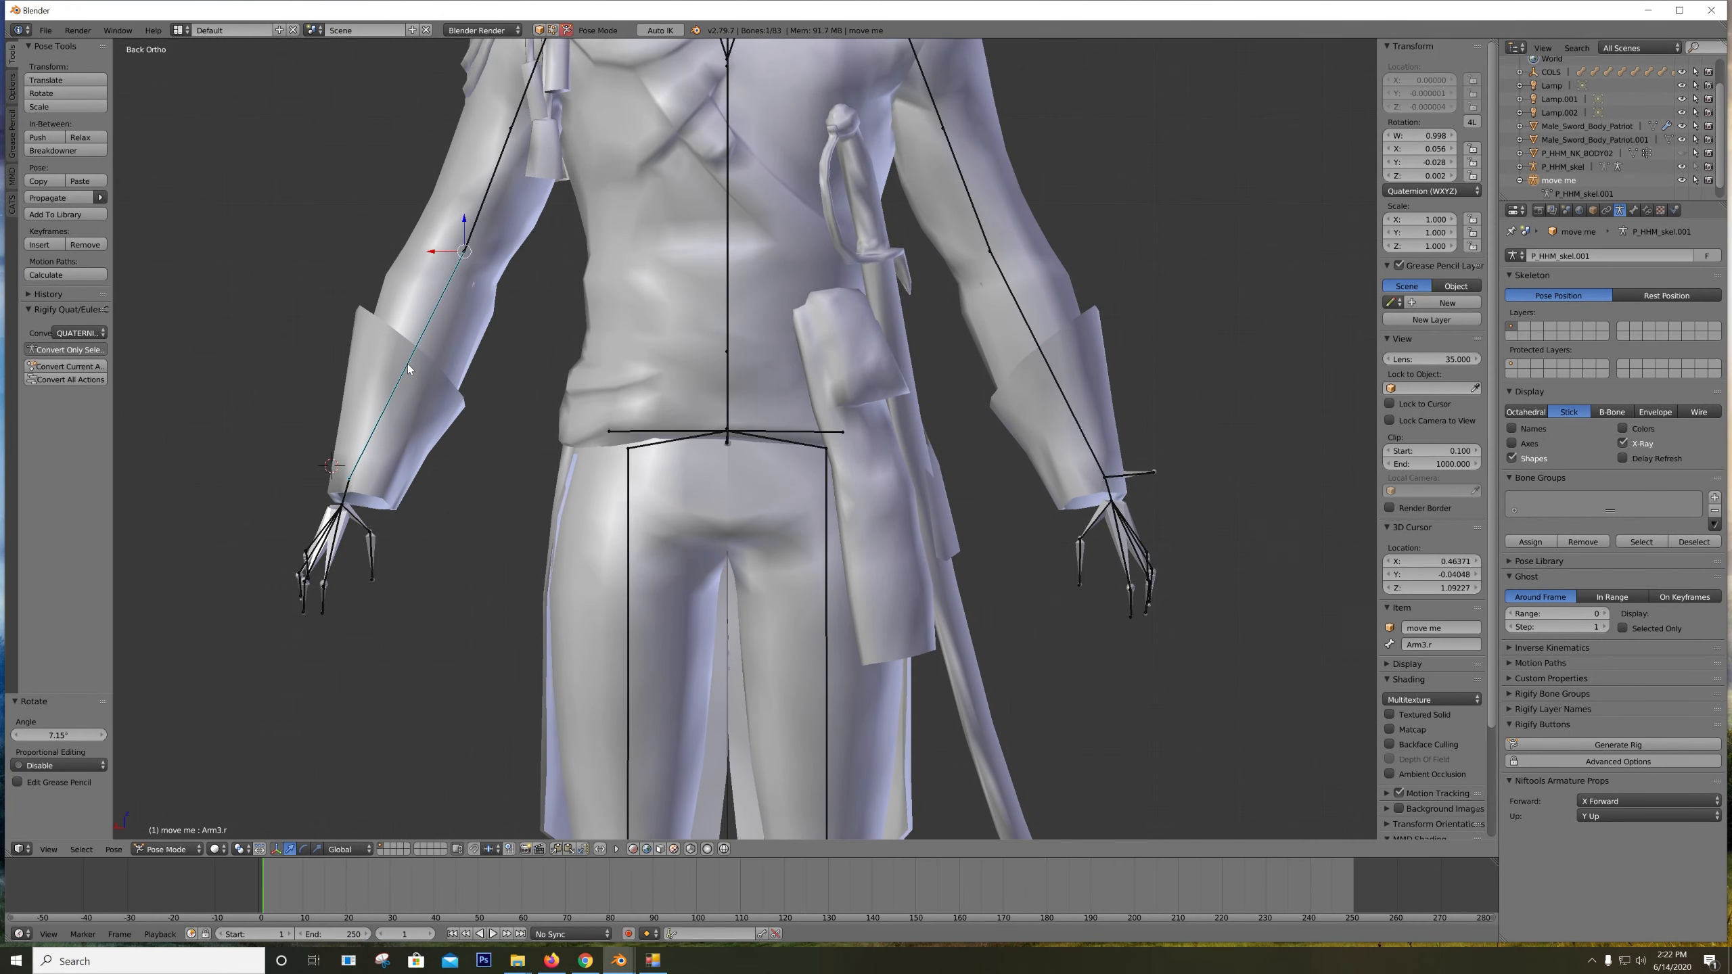
pyautogui.rightClick(1044, 347)
pyautogui.rightClick(1046, 360)
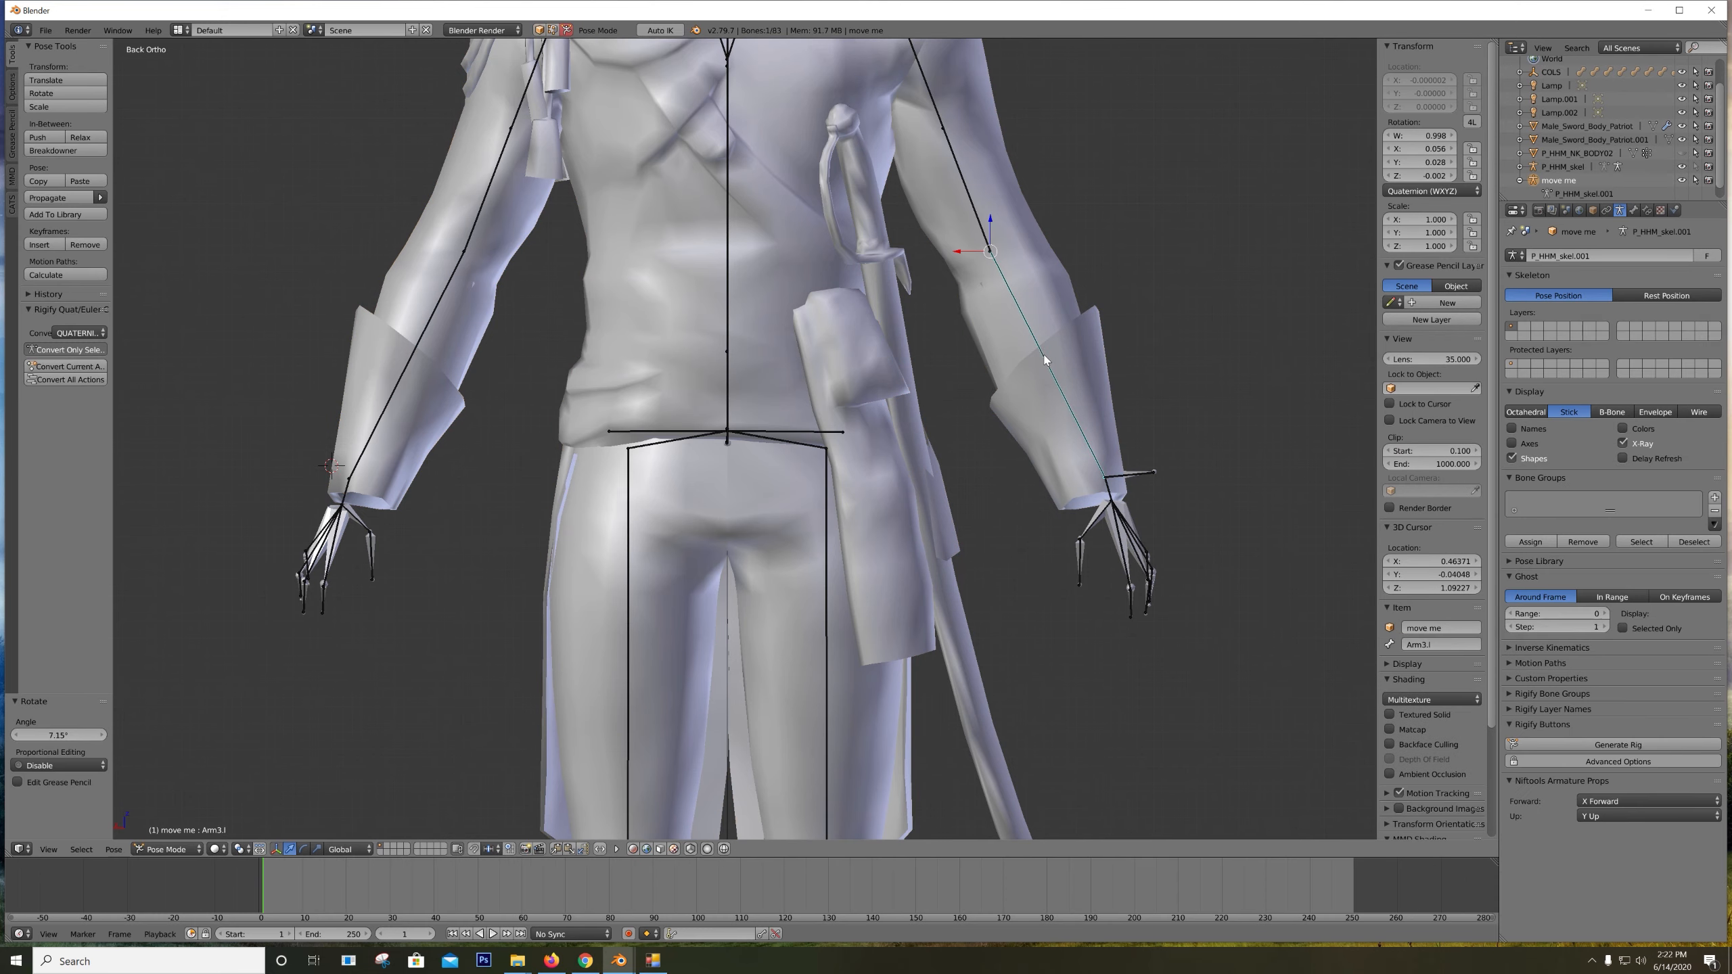
pyautogui.keyDown('shift'); pyautogui.rightClick(422, 341); pyautogui.keyUp('shift')
pyautogui.press('r')
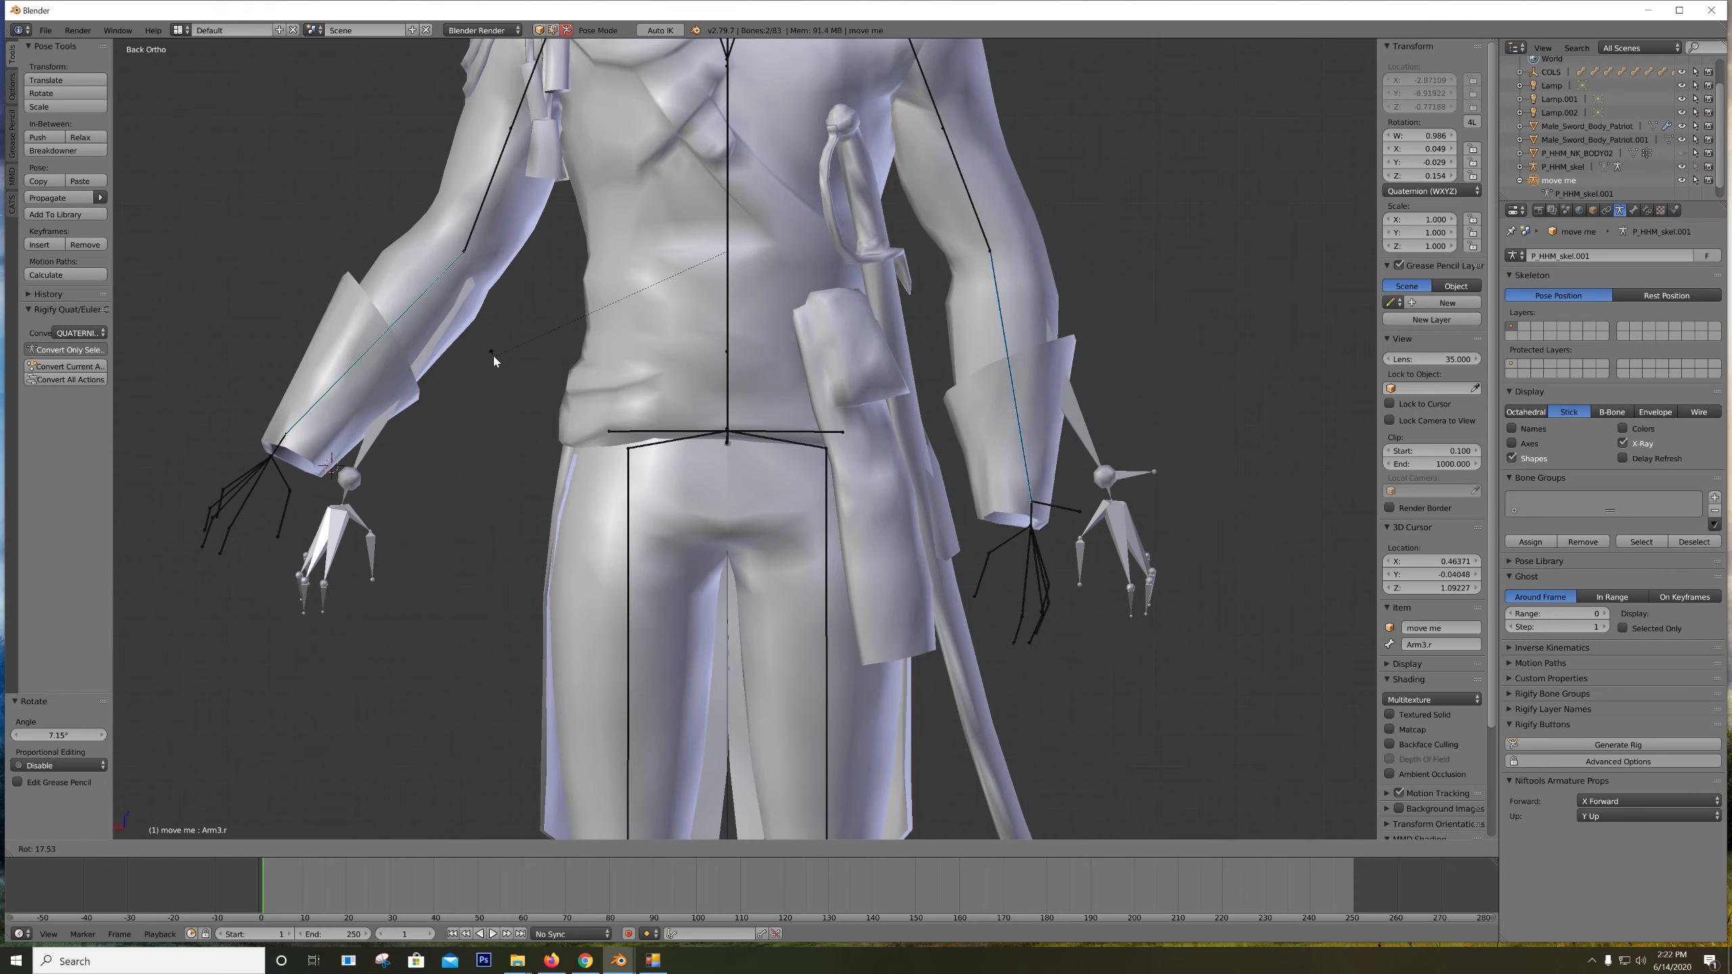
pyautogui.rightClick(738, 409)
# Rotate the Arm3.r forearm bone by 4° in the back view
pyautogui.rightClick(418, 351)
pyautogui.keyDown('shift'); pyautogui.moveTo(325, 364); pyautogui.dragTo(392, 414, button='middle'); pyautogui.keyUp('shift')
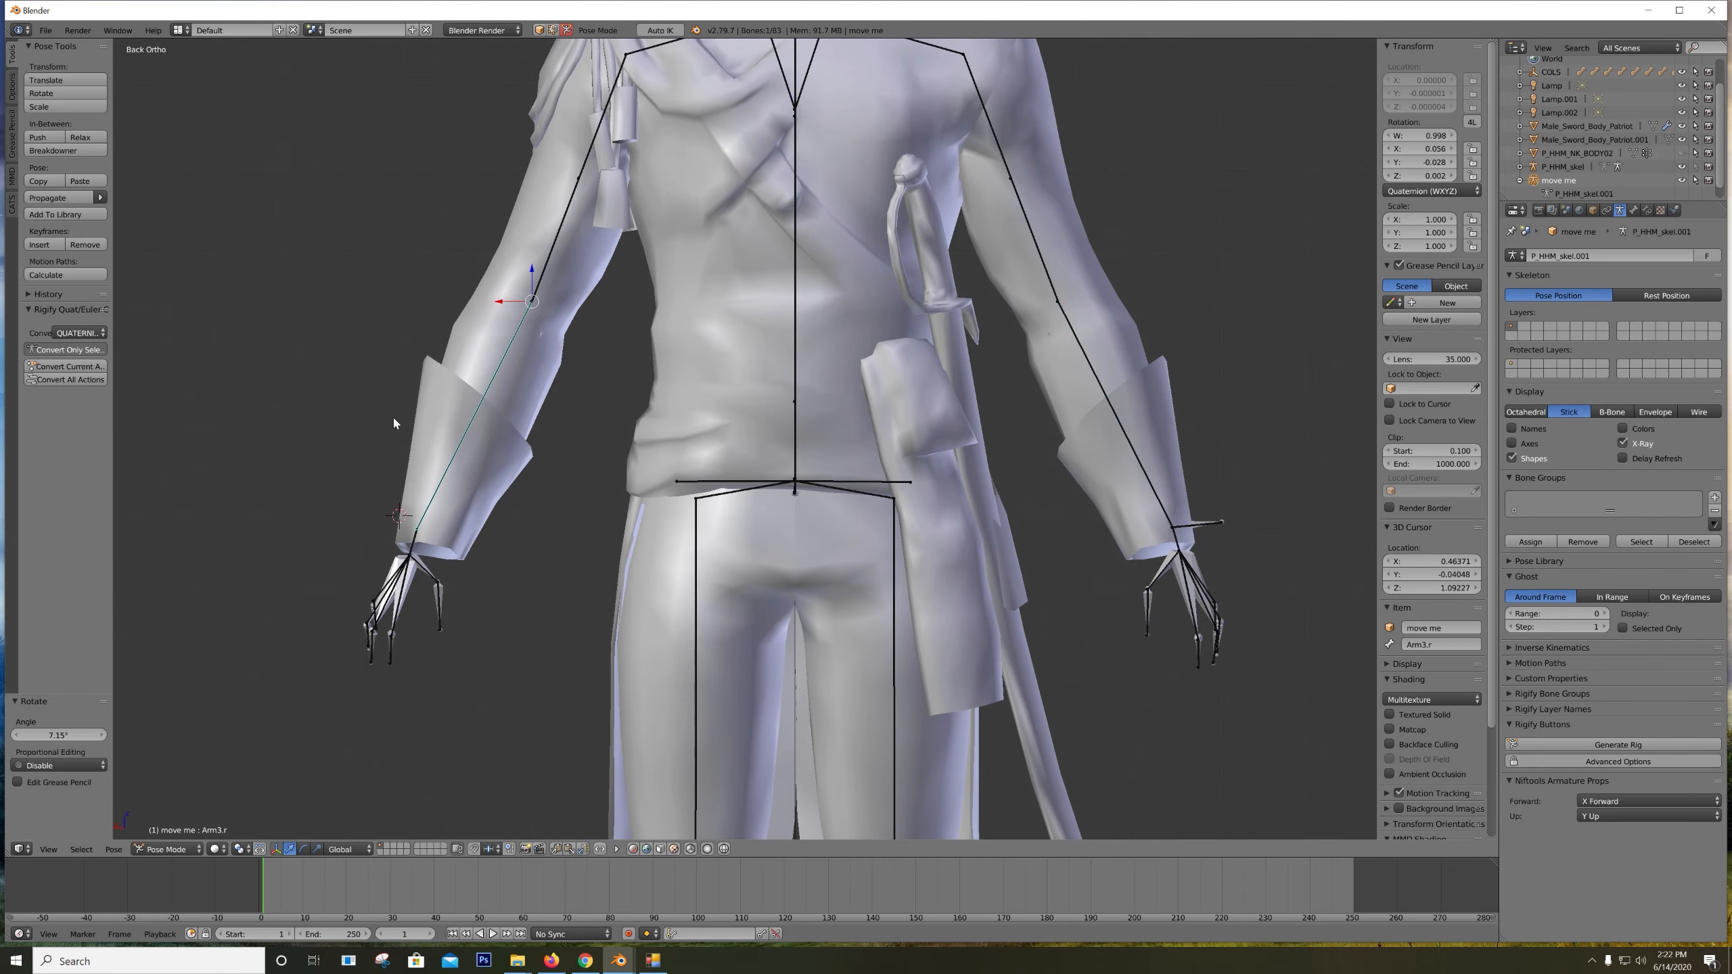
pyautogui.press('r')
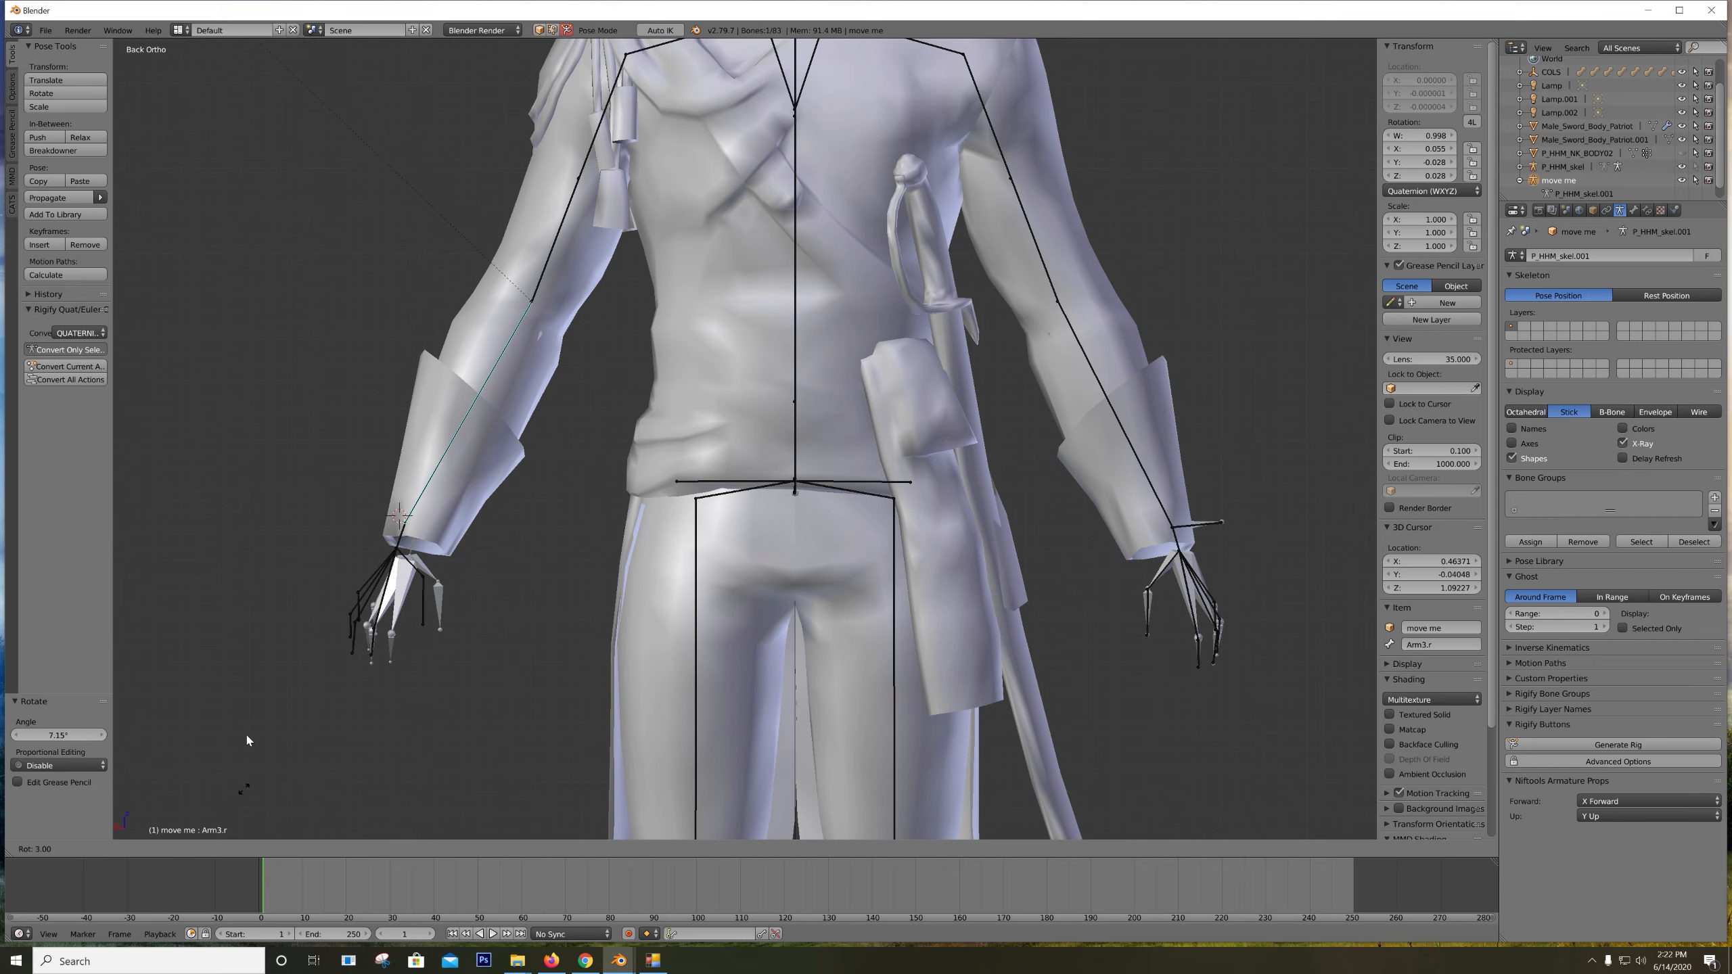
pyautogui.rightClick(625, 358)
pyautogui.press('r')
pyautogui.press('Return')
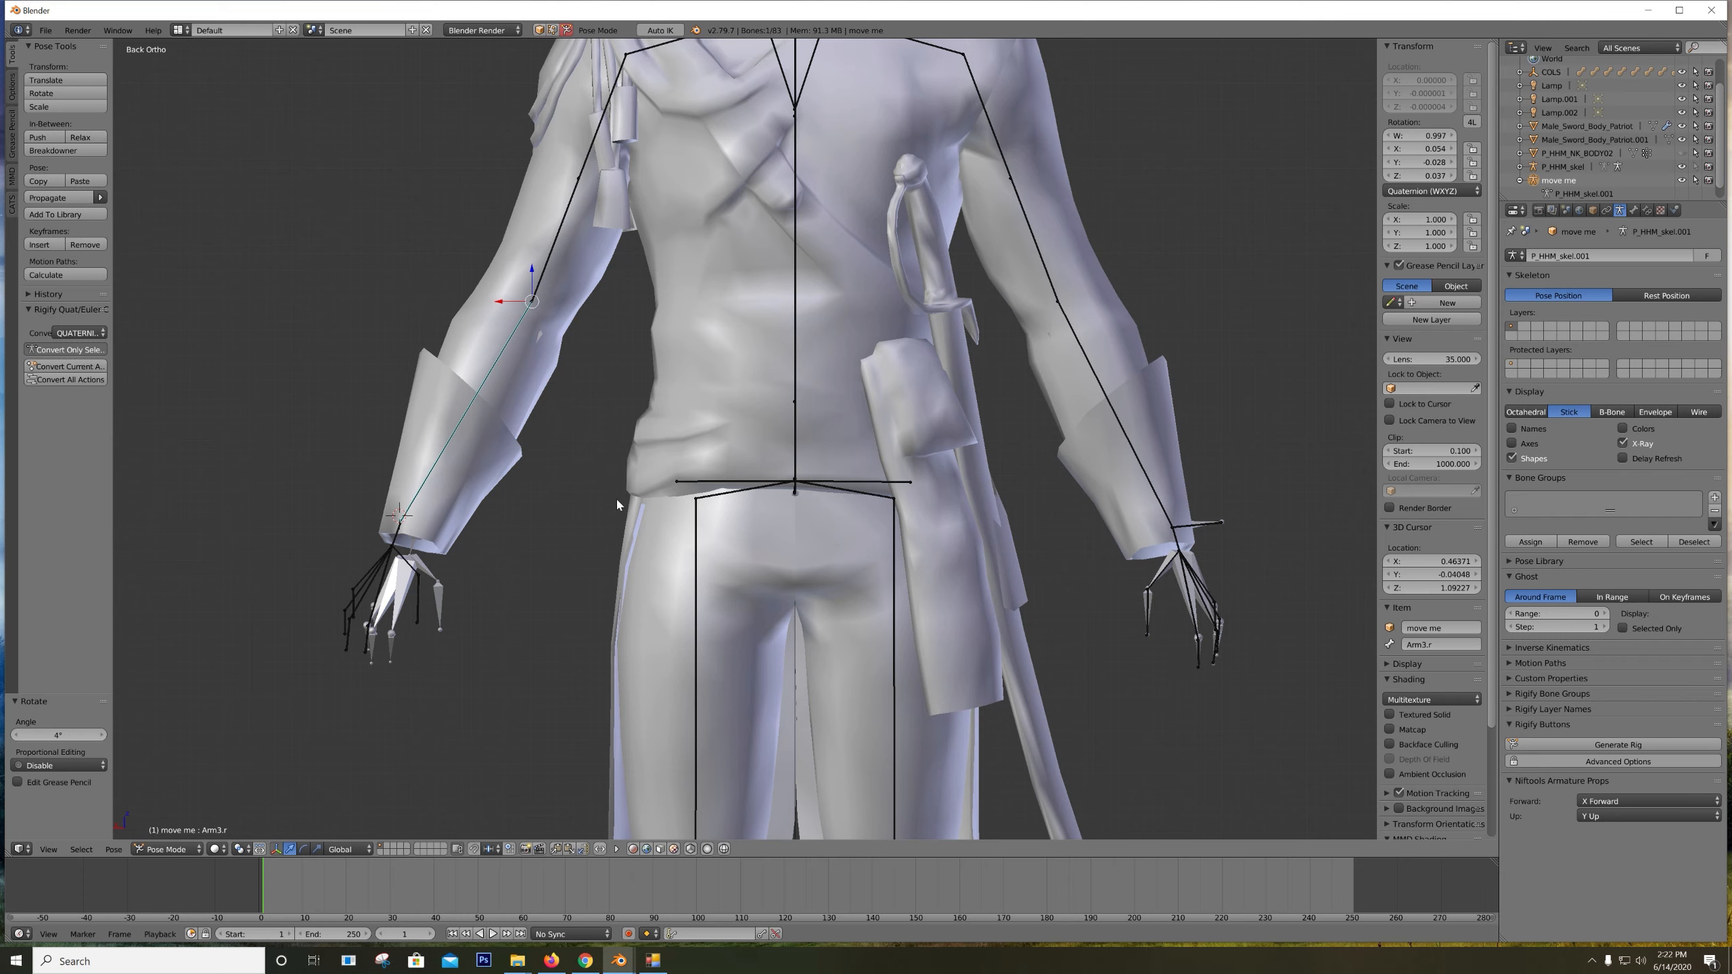
# Rotate the Arm3.l forearm bone by -4° in the back view and check the whole figure
pyautogui.rightClick(1134, 452)
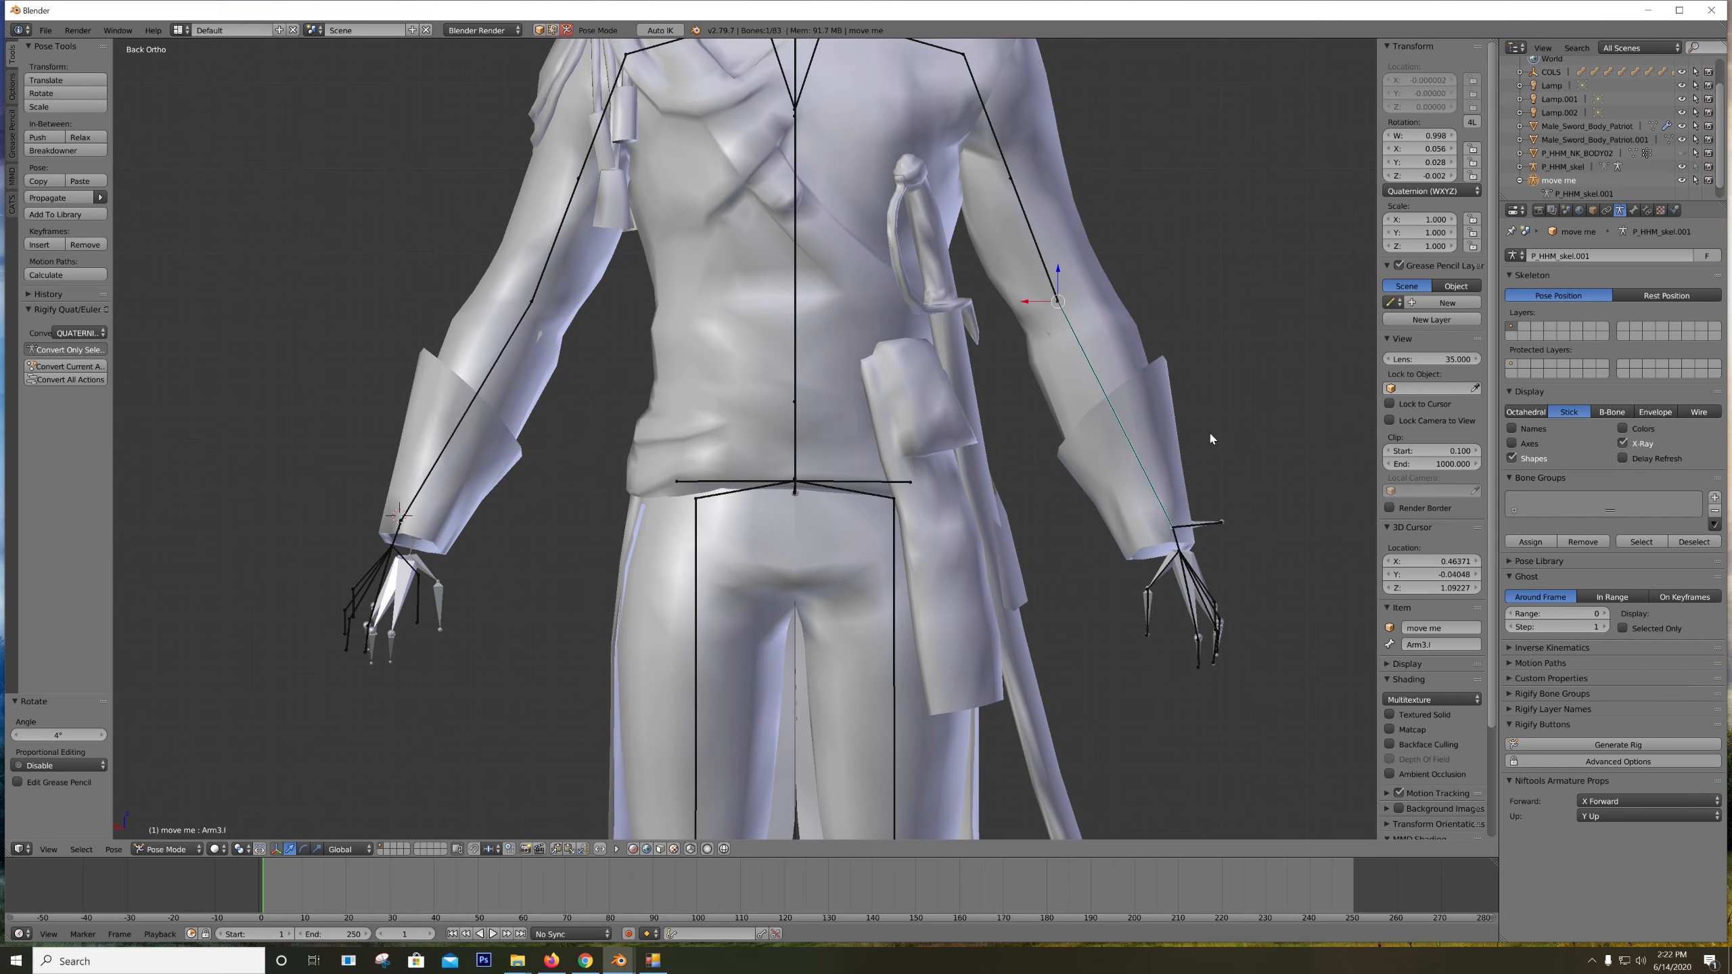
pyautogui.press('r')
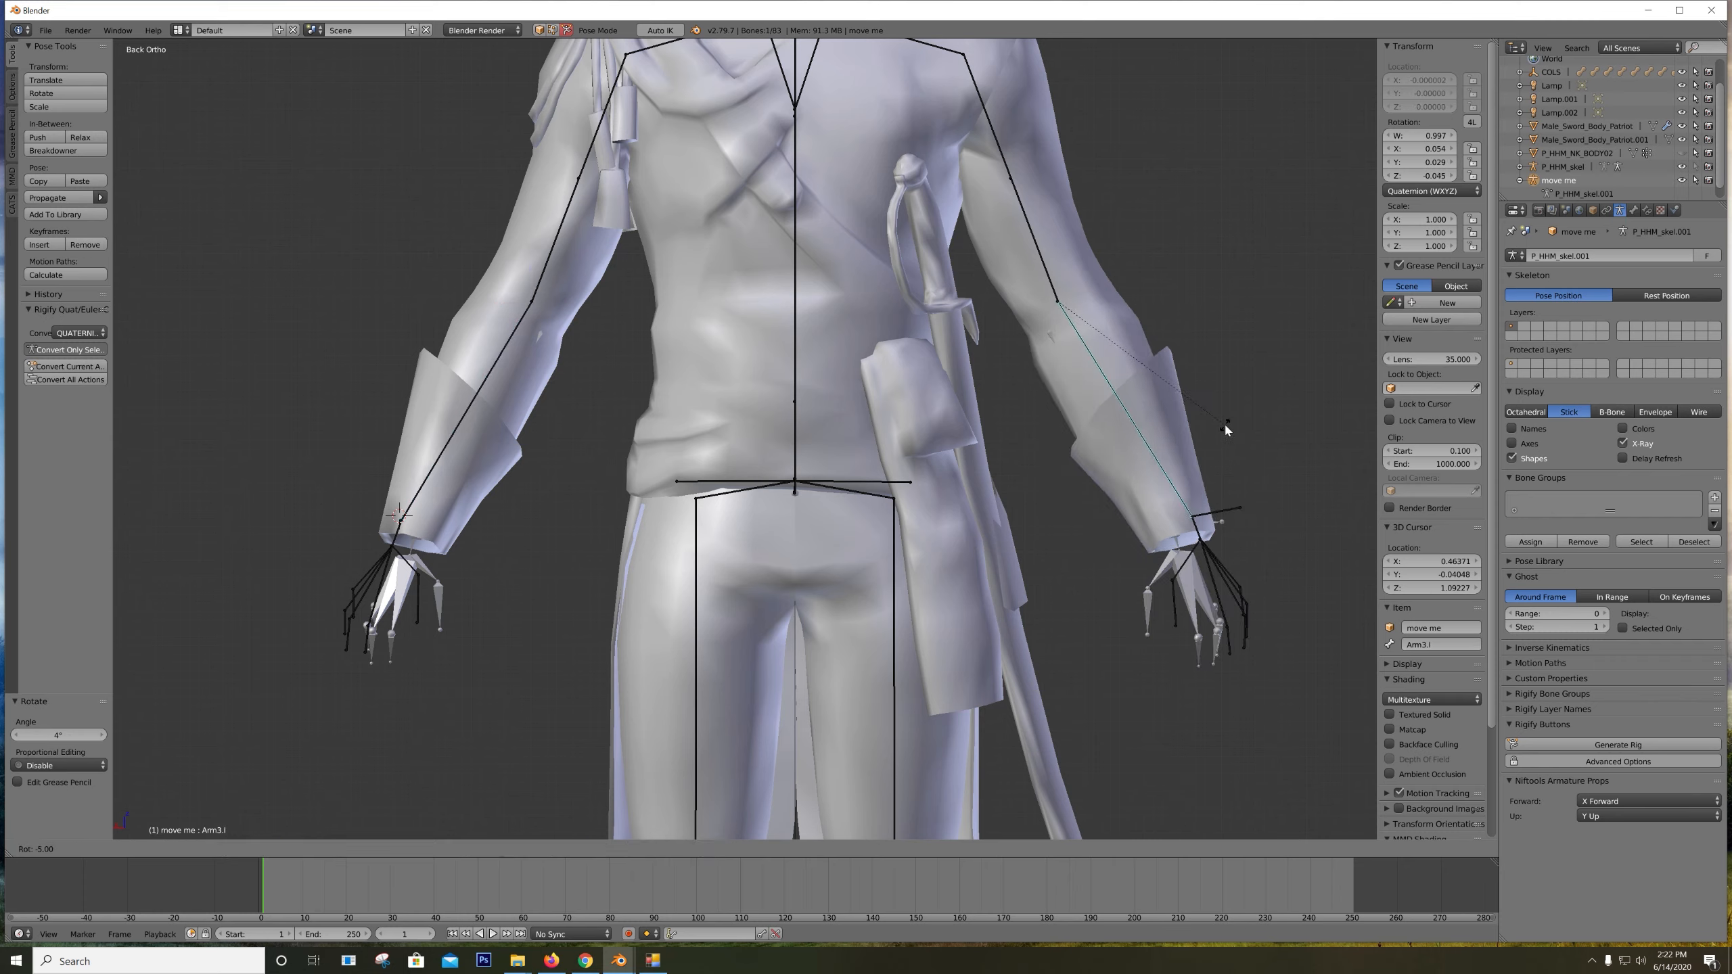
pyautogui.click(1215, 429)
pyautogui.scroll(-5, 1216, 429)
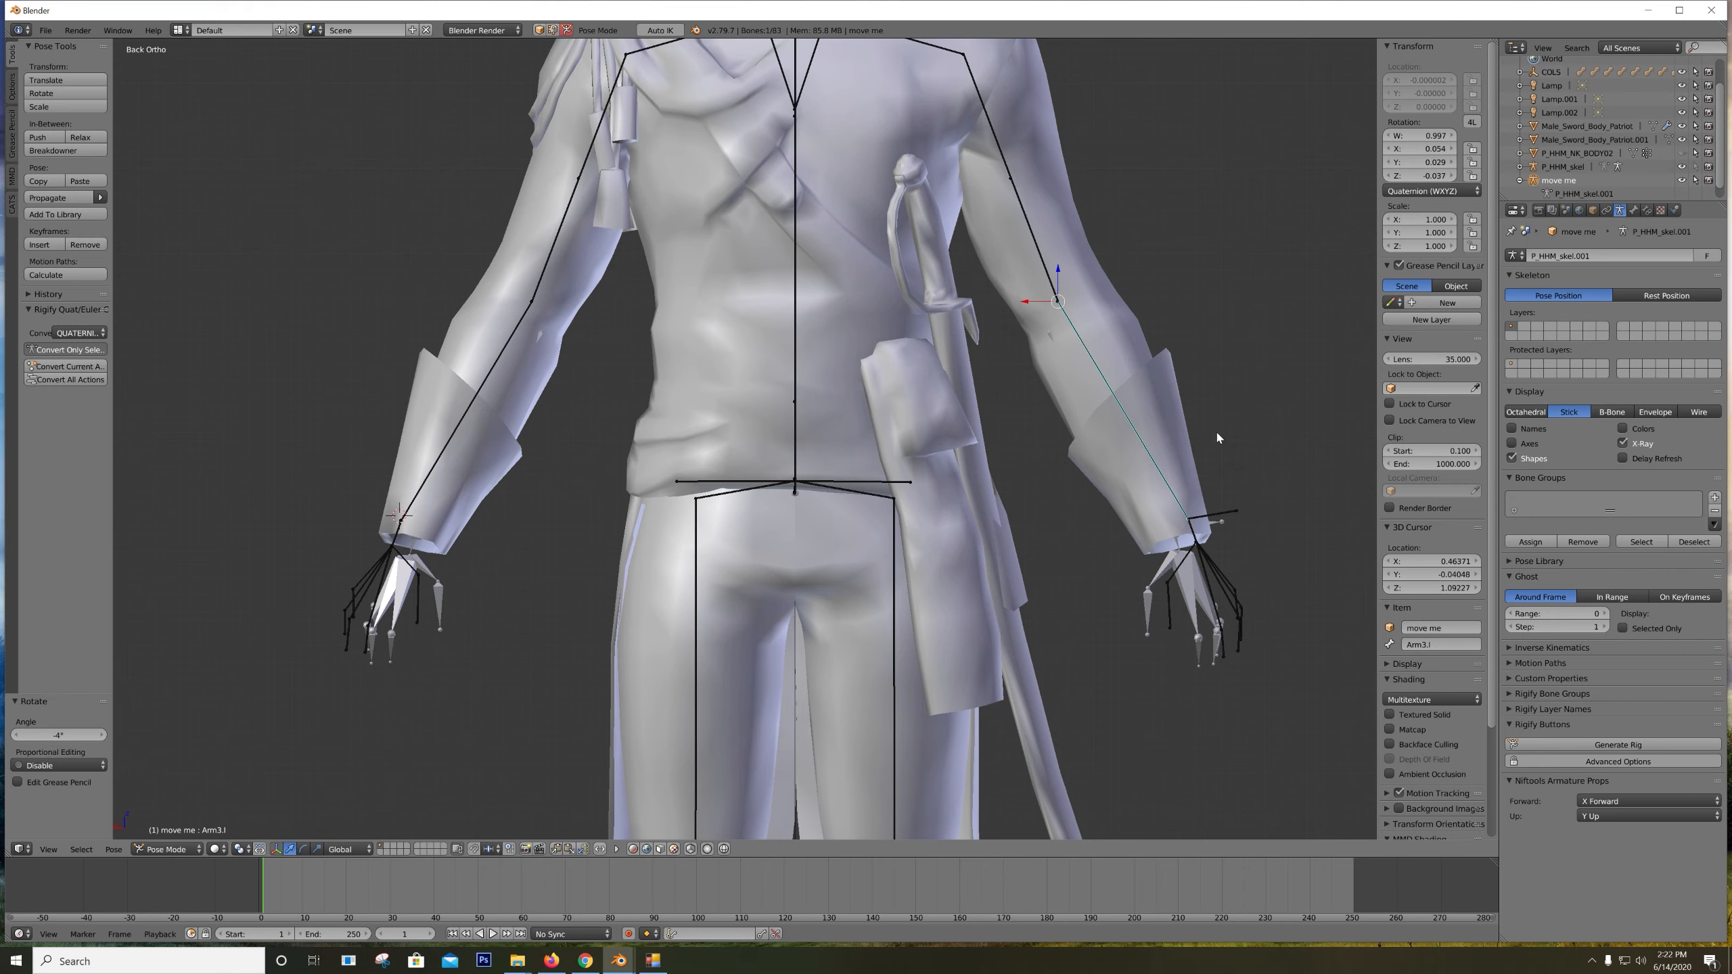
pyautogui.scroll(1, 886, 479)
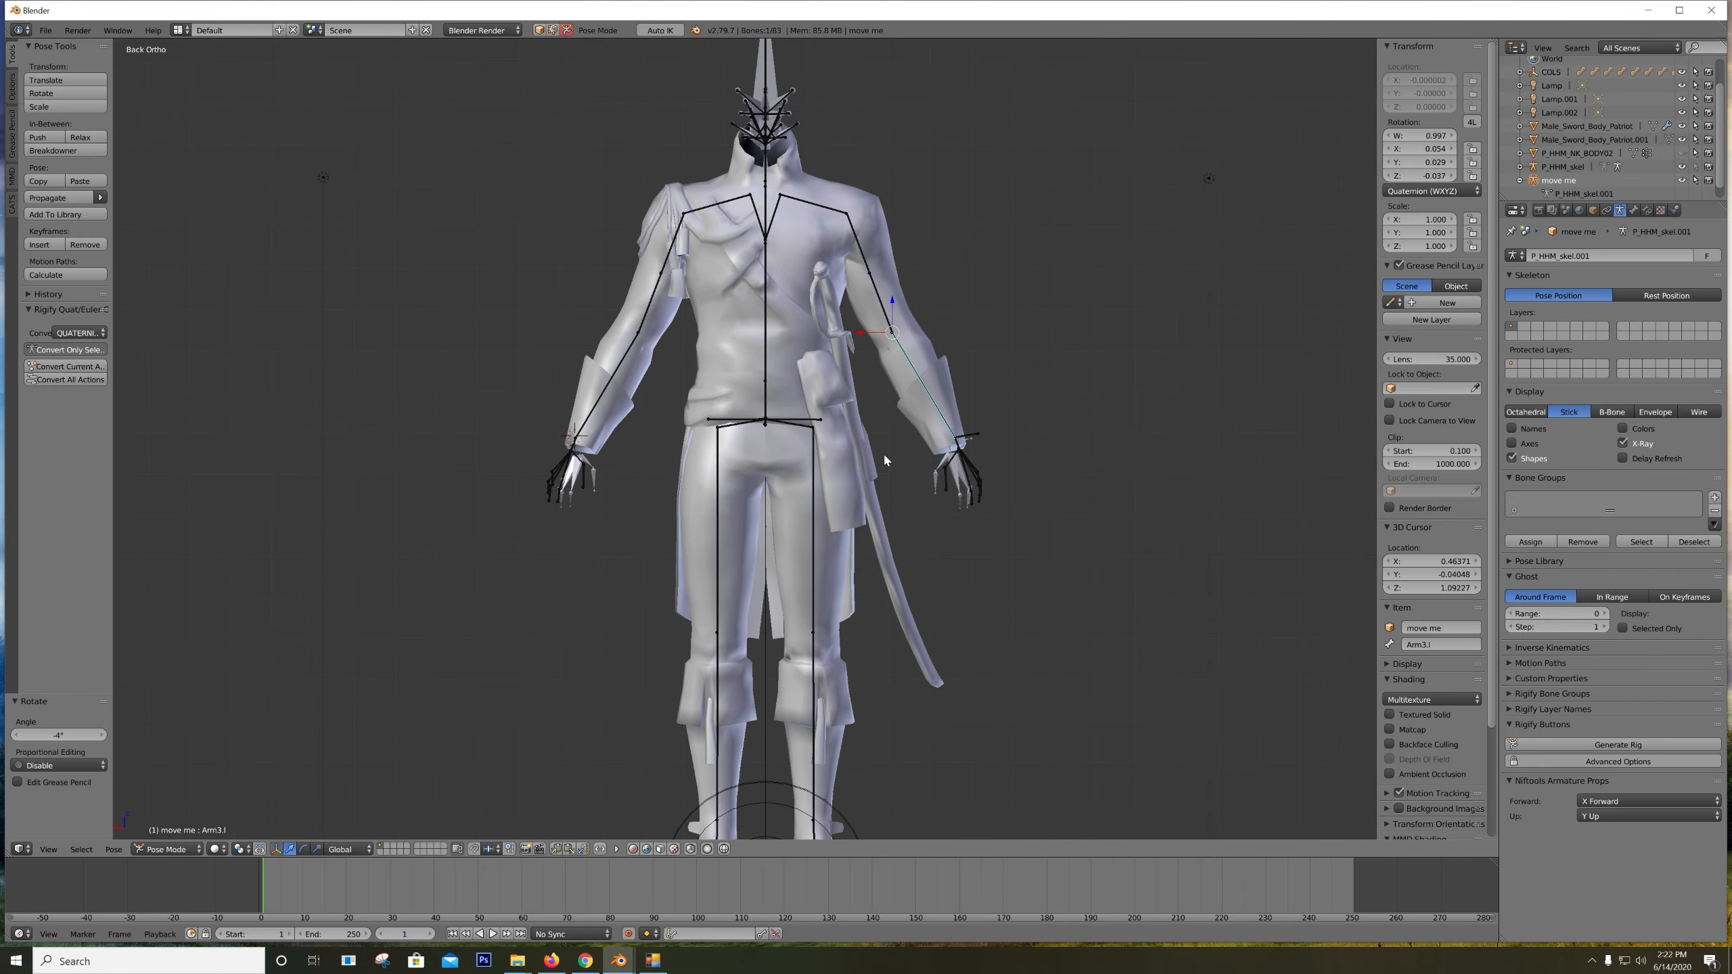
pyautogui.moveTo(753, 455); pyautogui.dragTo(808, 489, button='middle')
pyautogui.press('ctrl+KP_1')
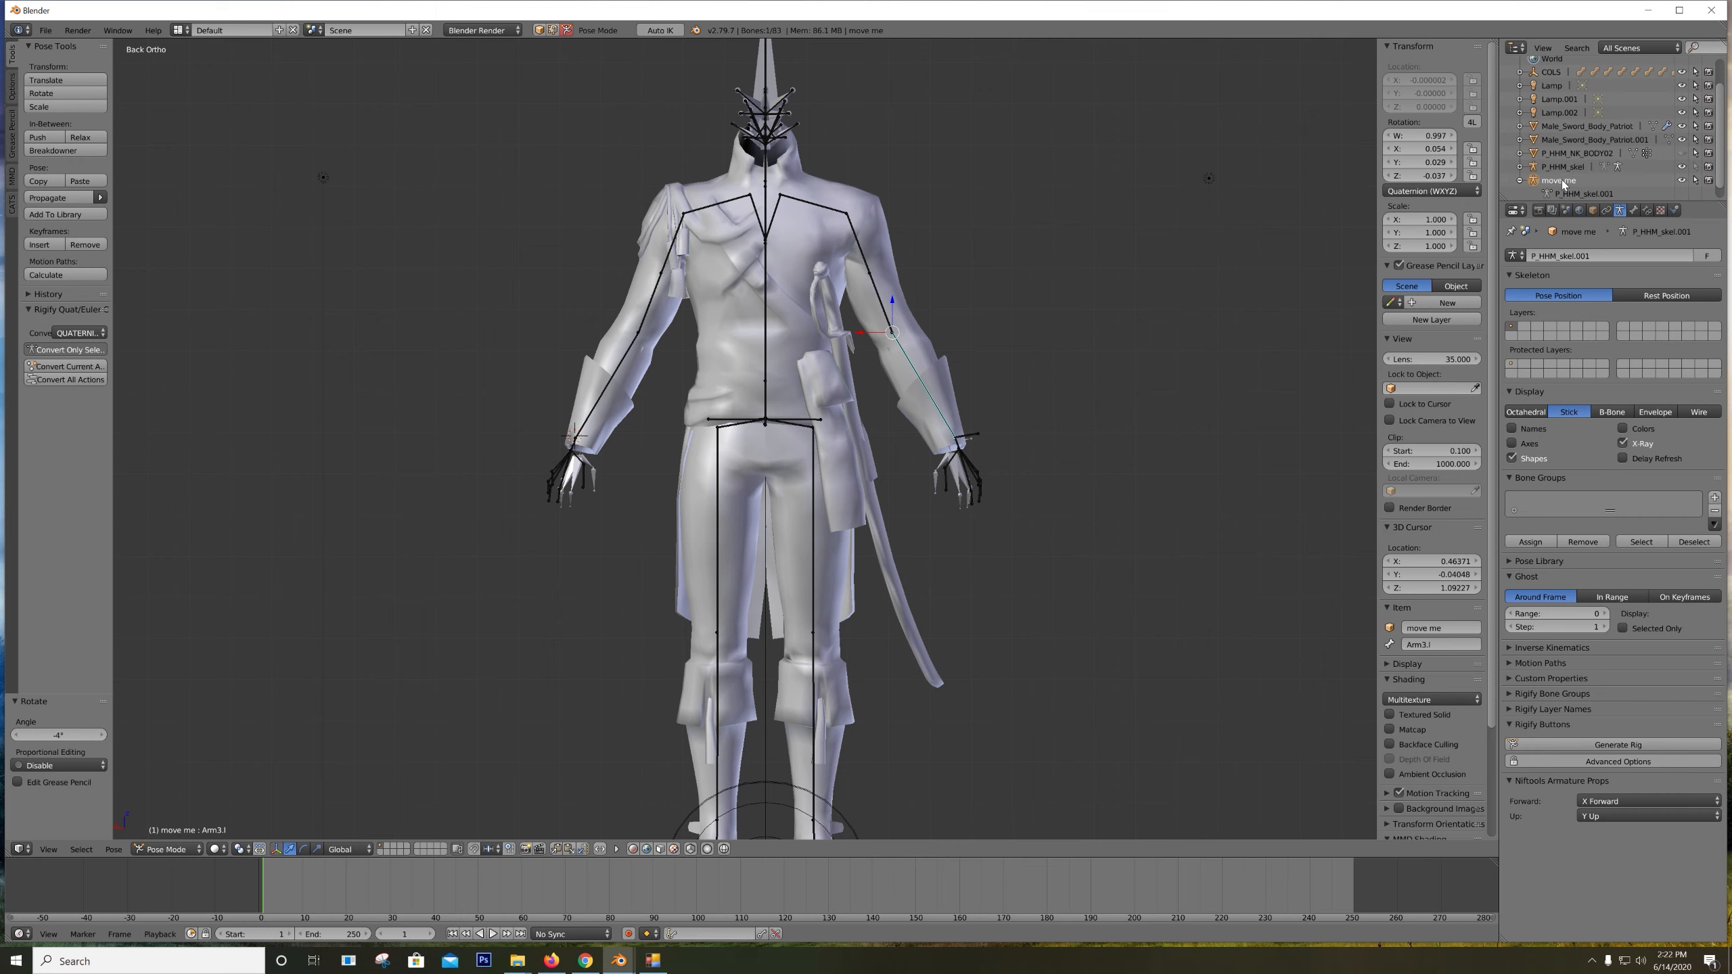
# Apply the Armature modifier on the Male_Sword_Body_Patriot outfit
pyautogui.click(1600, 125)
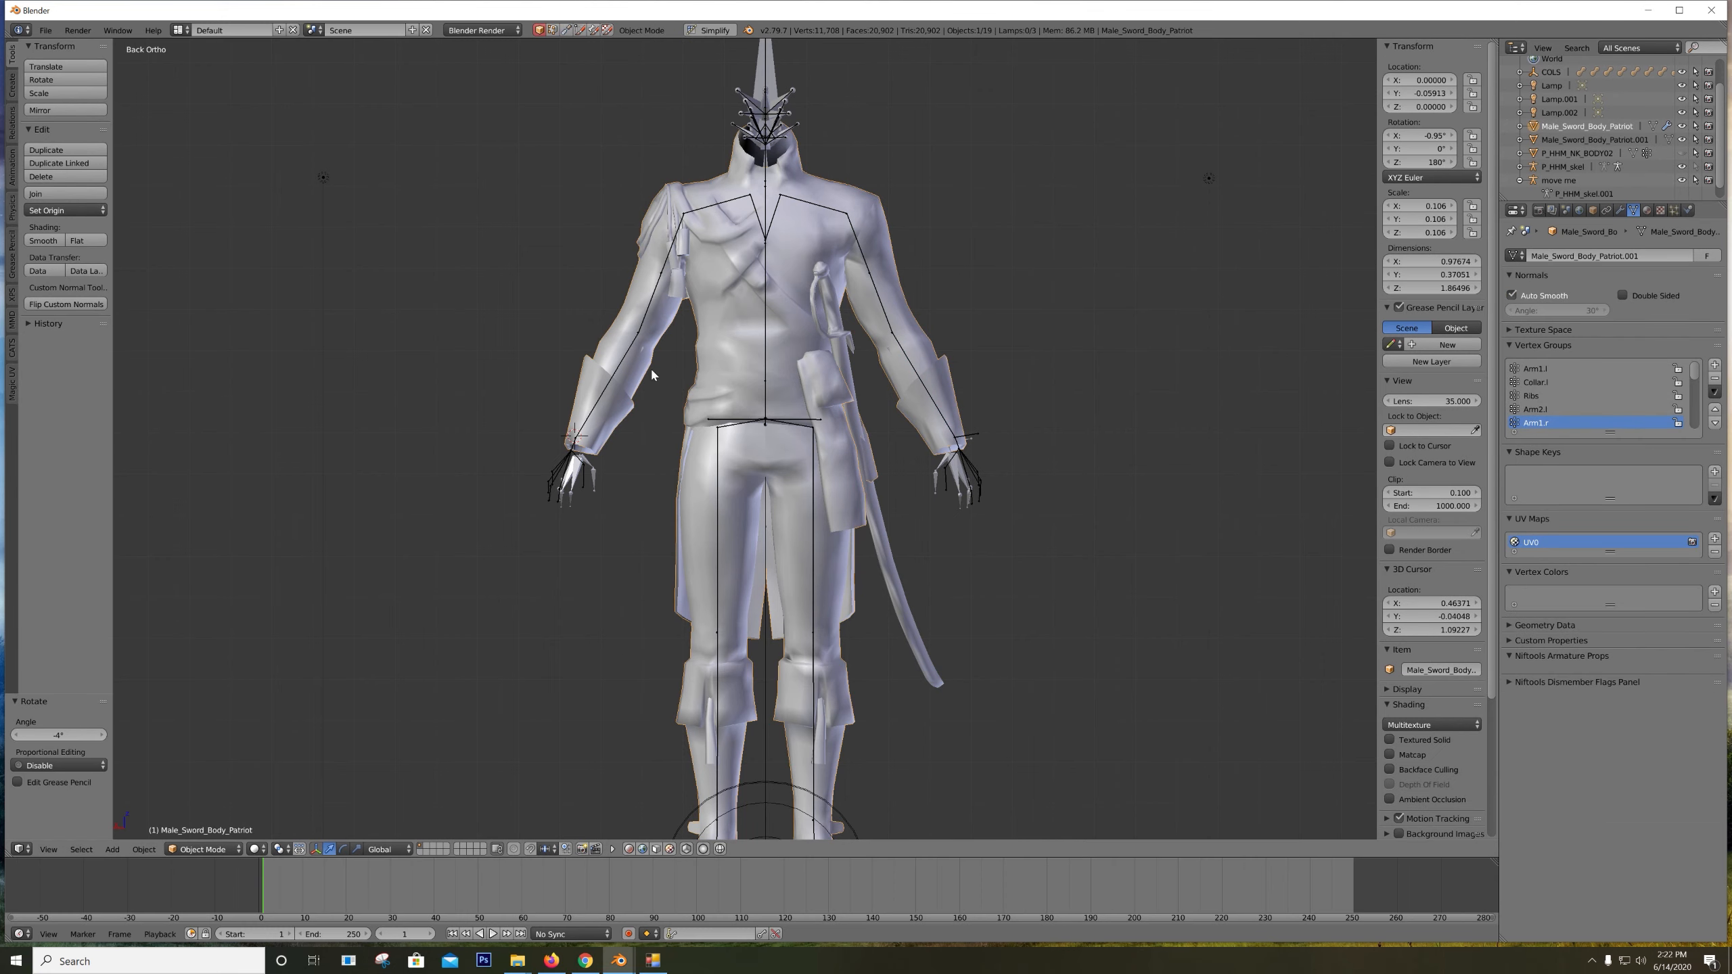
pyautogui.click(1621, 210)
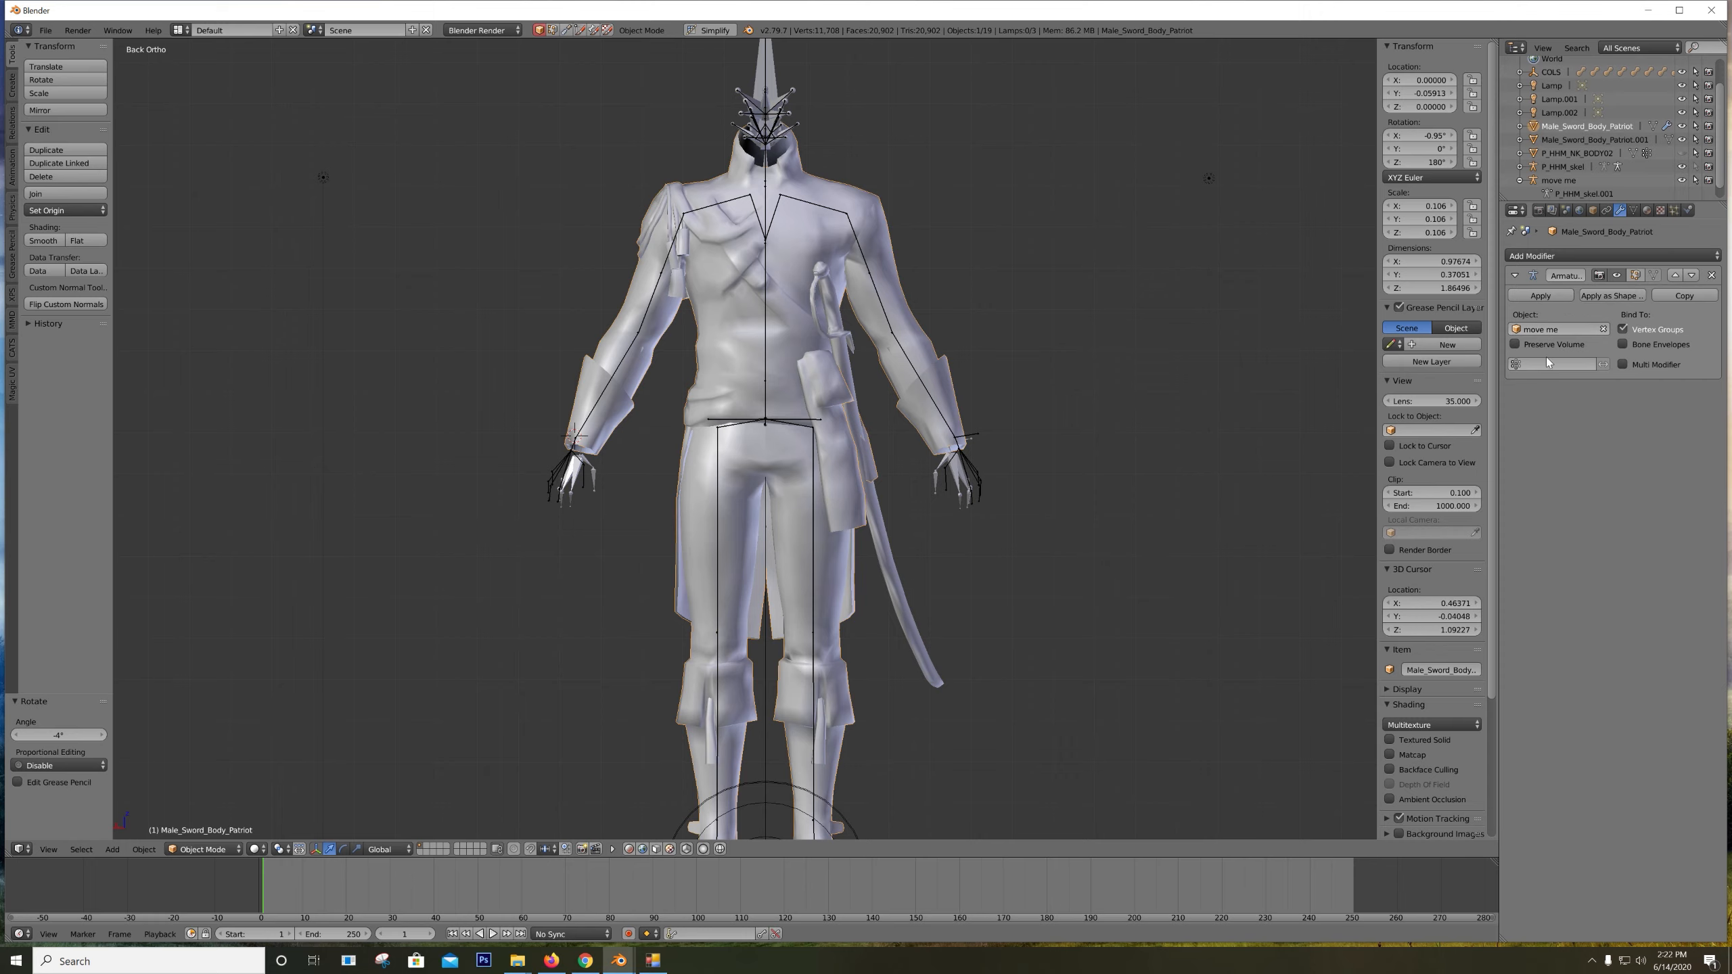
pyautogui.click(1540, 296)
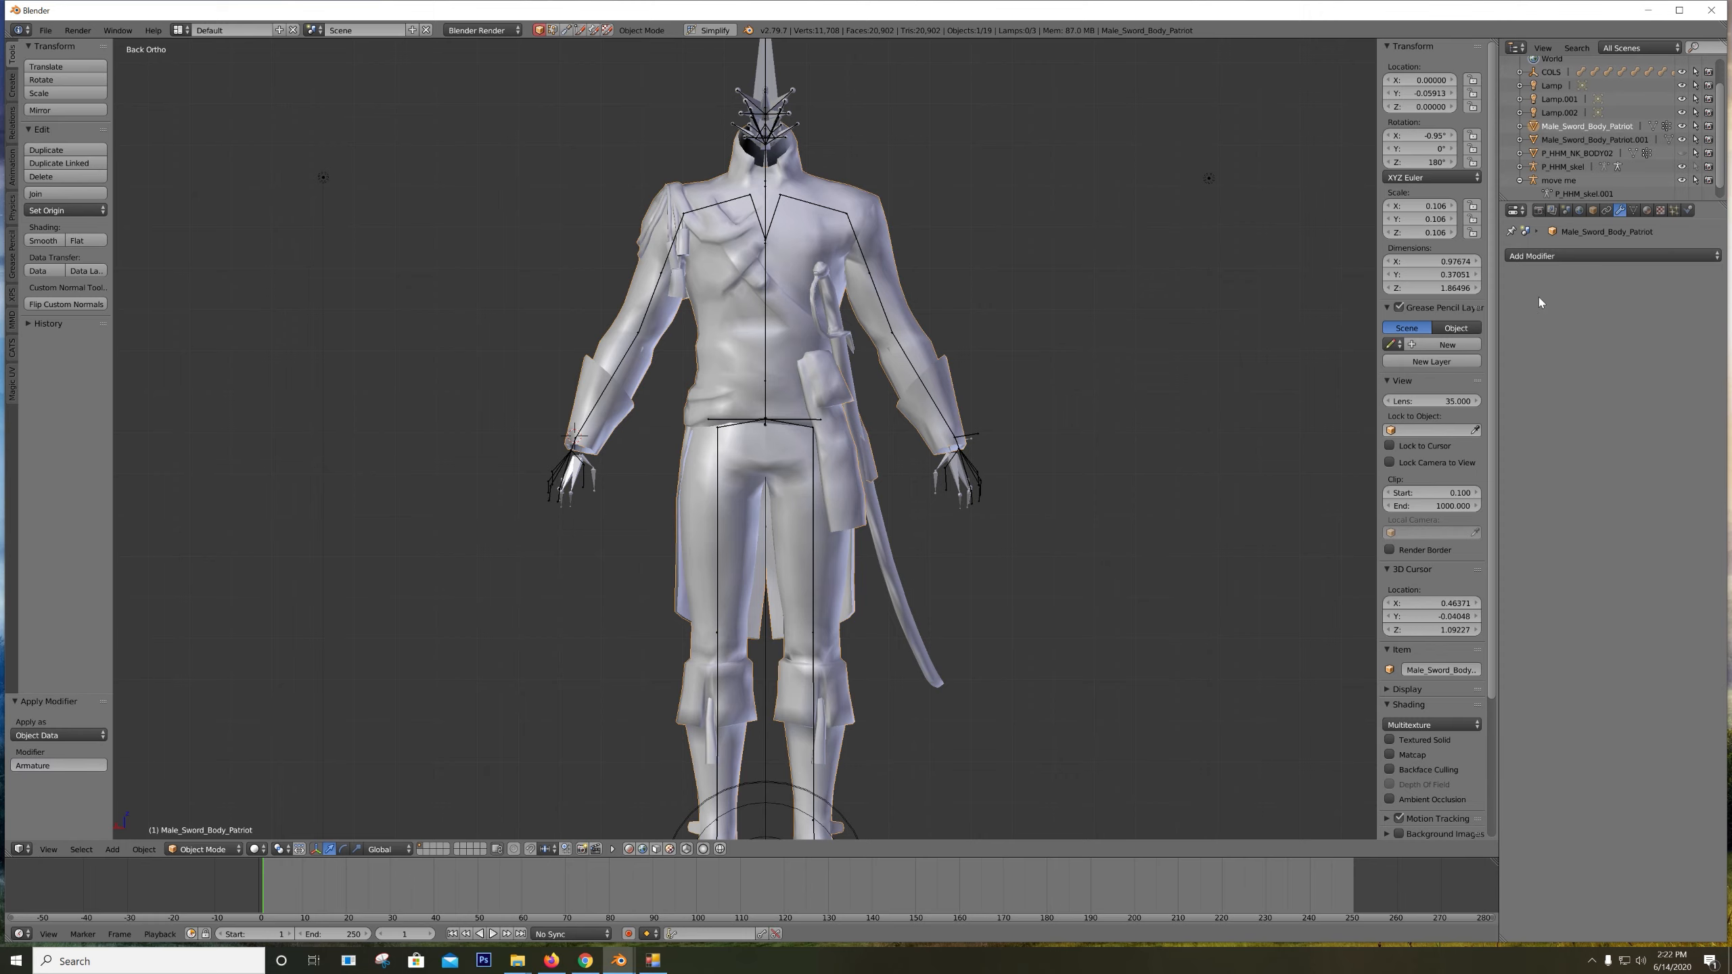
# Hide the move me armature and delete the P_HHM_NK_BODY02 body mesh
pyautogui.click(1575, 181)
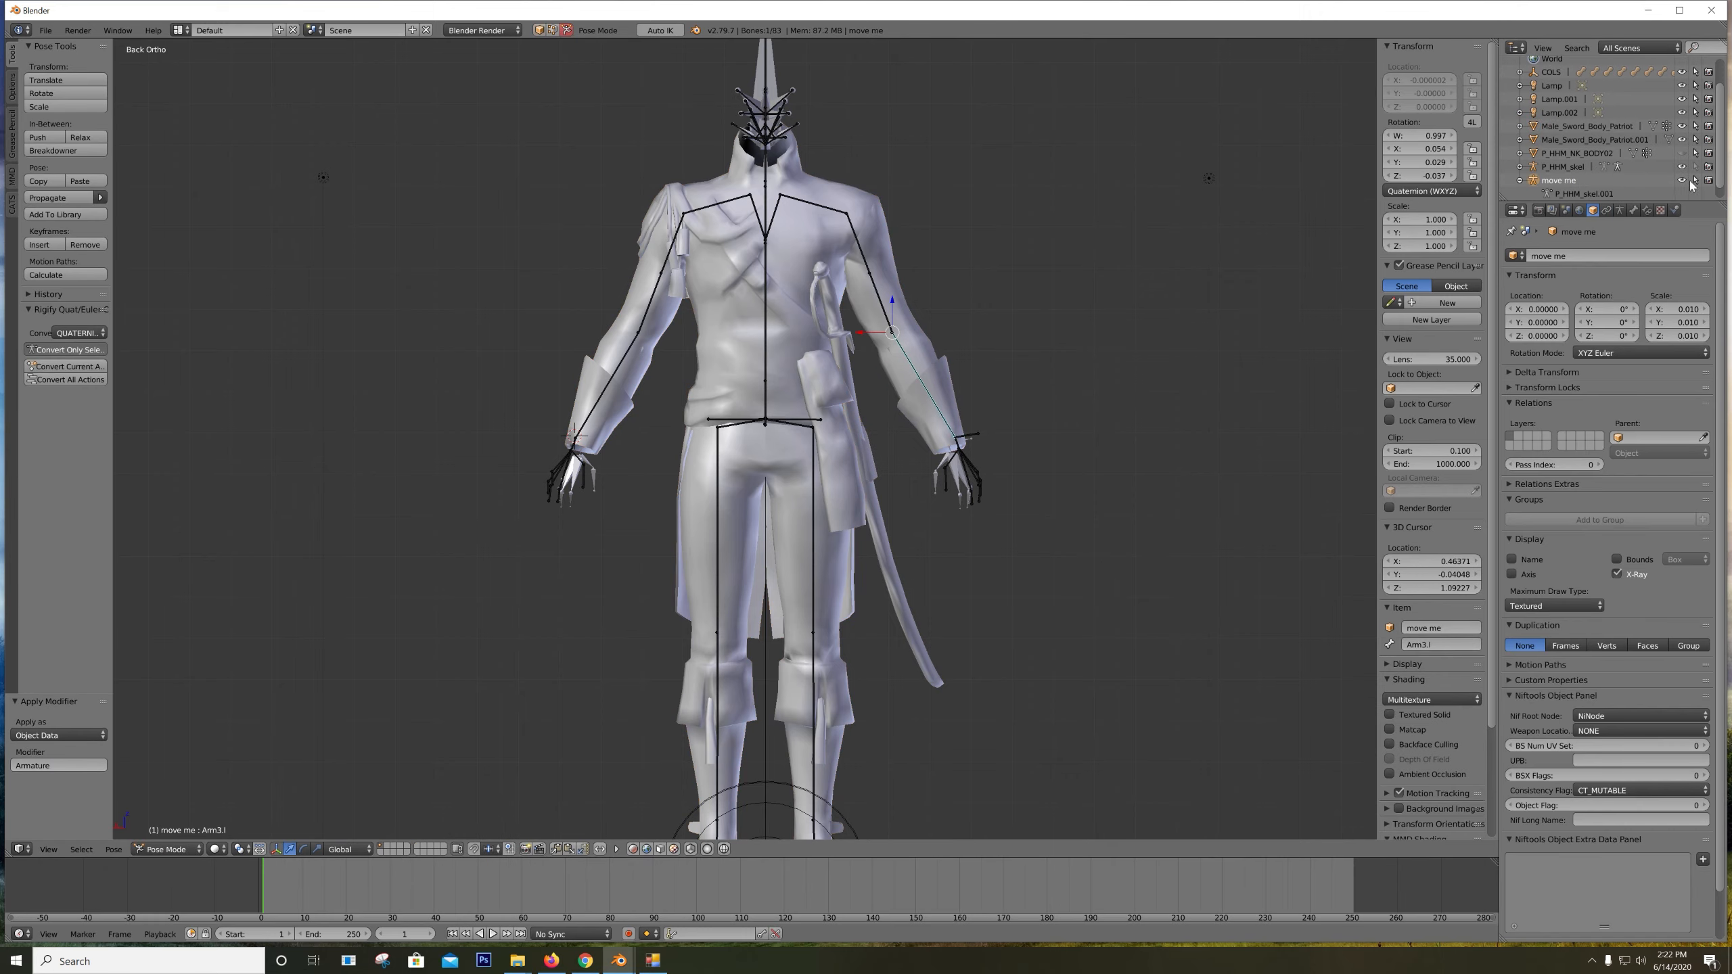
pyautogui.click(1683, 182)
pyautogui.click(1695, 182)
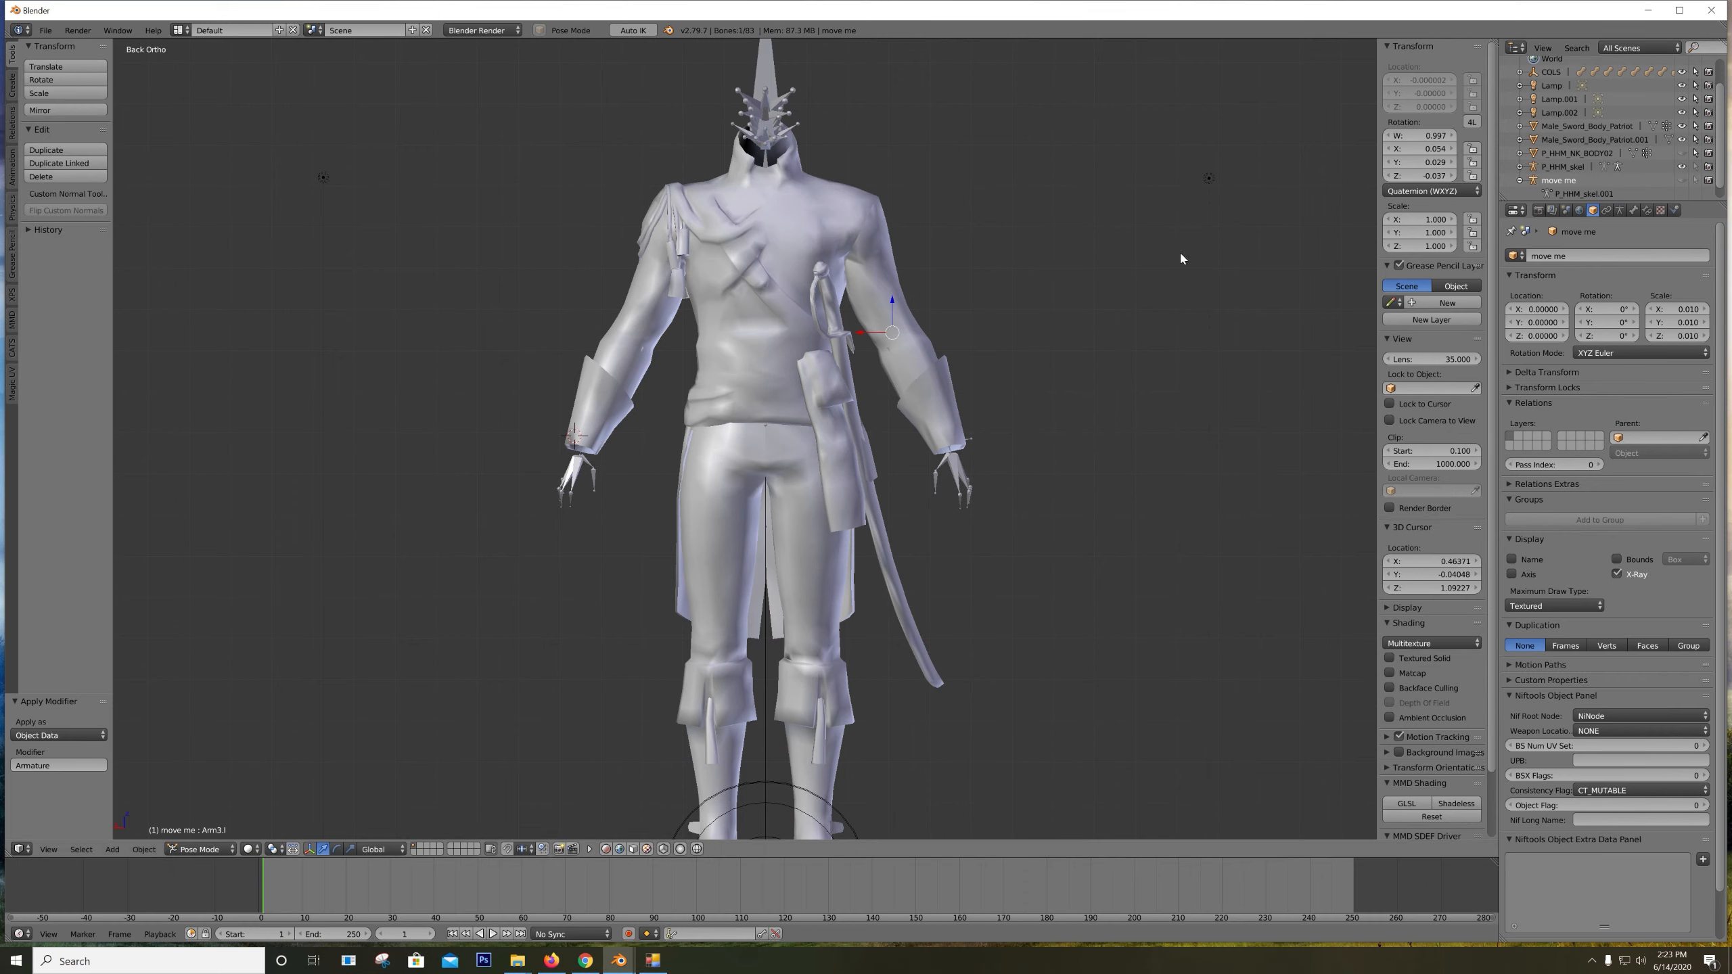
pyautogui.click(1683, 154)
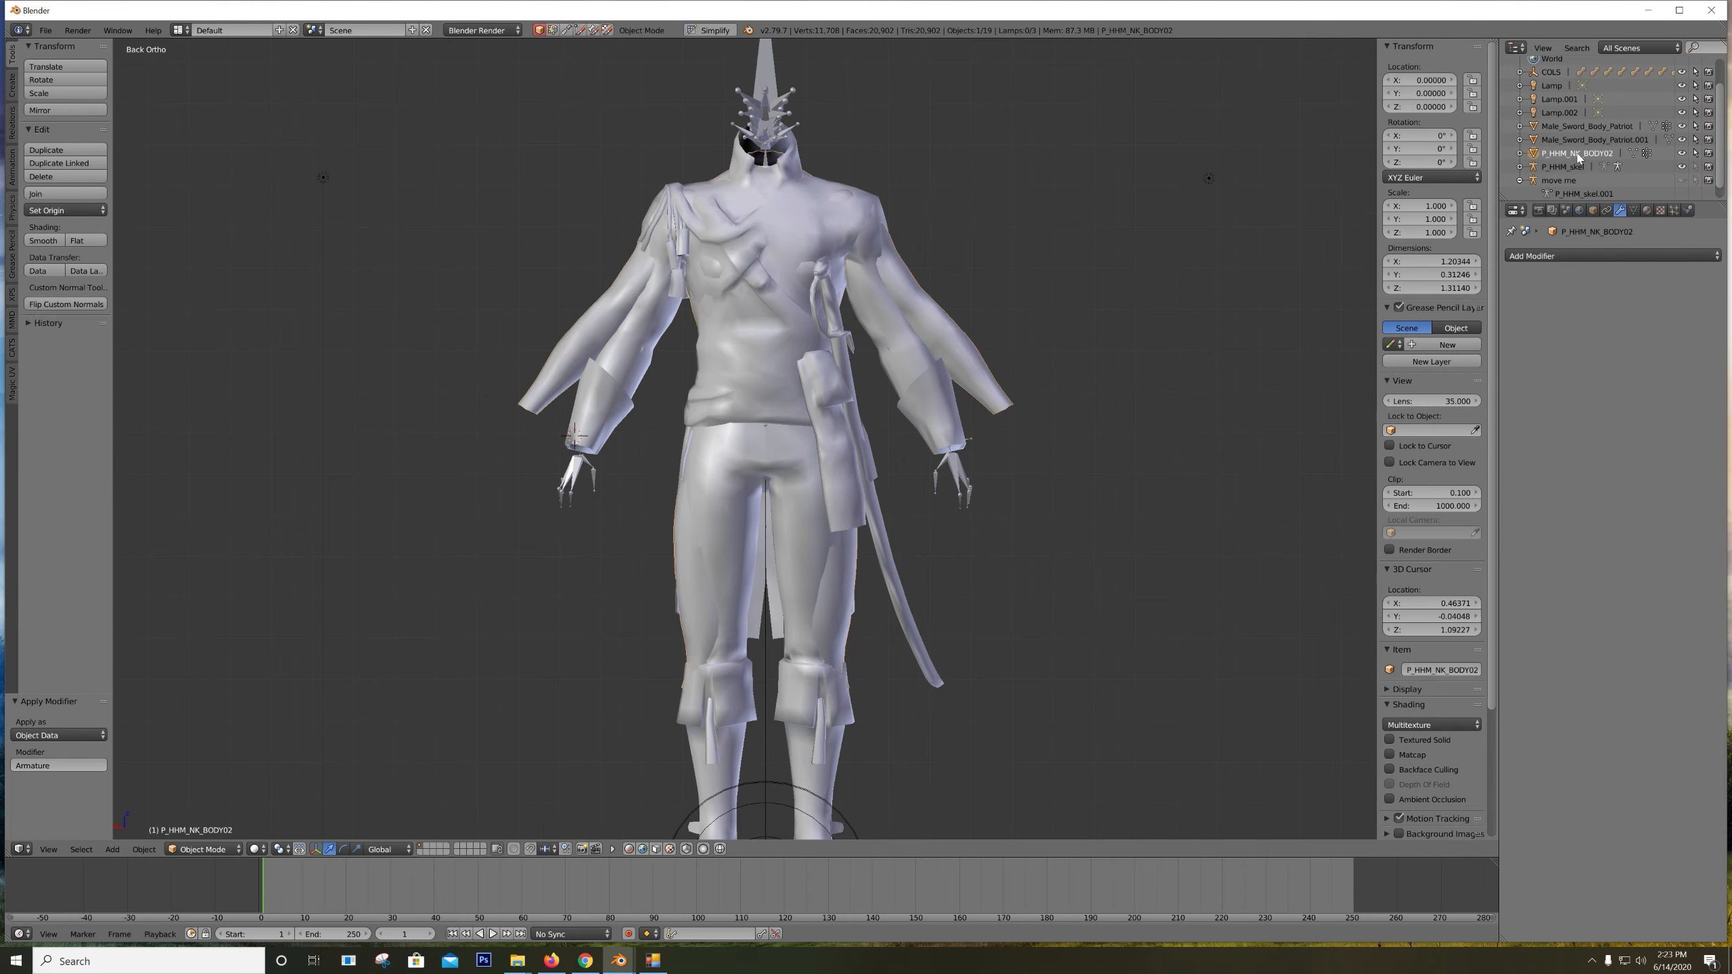
pyautogui.rightClick(1536, 154)
pyautogui.click(1535, 155)
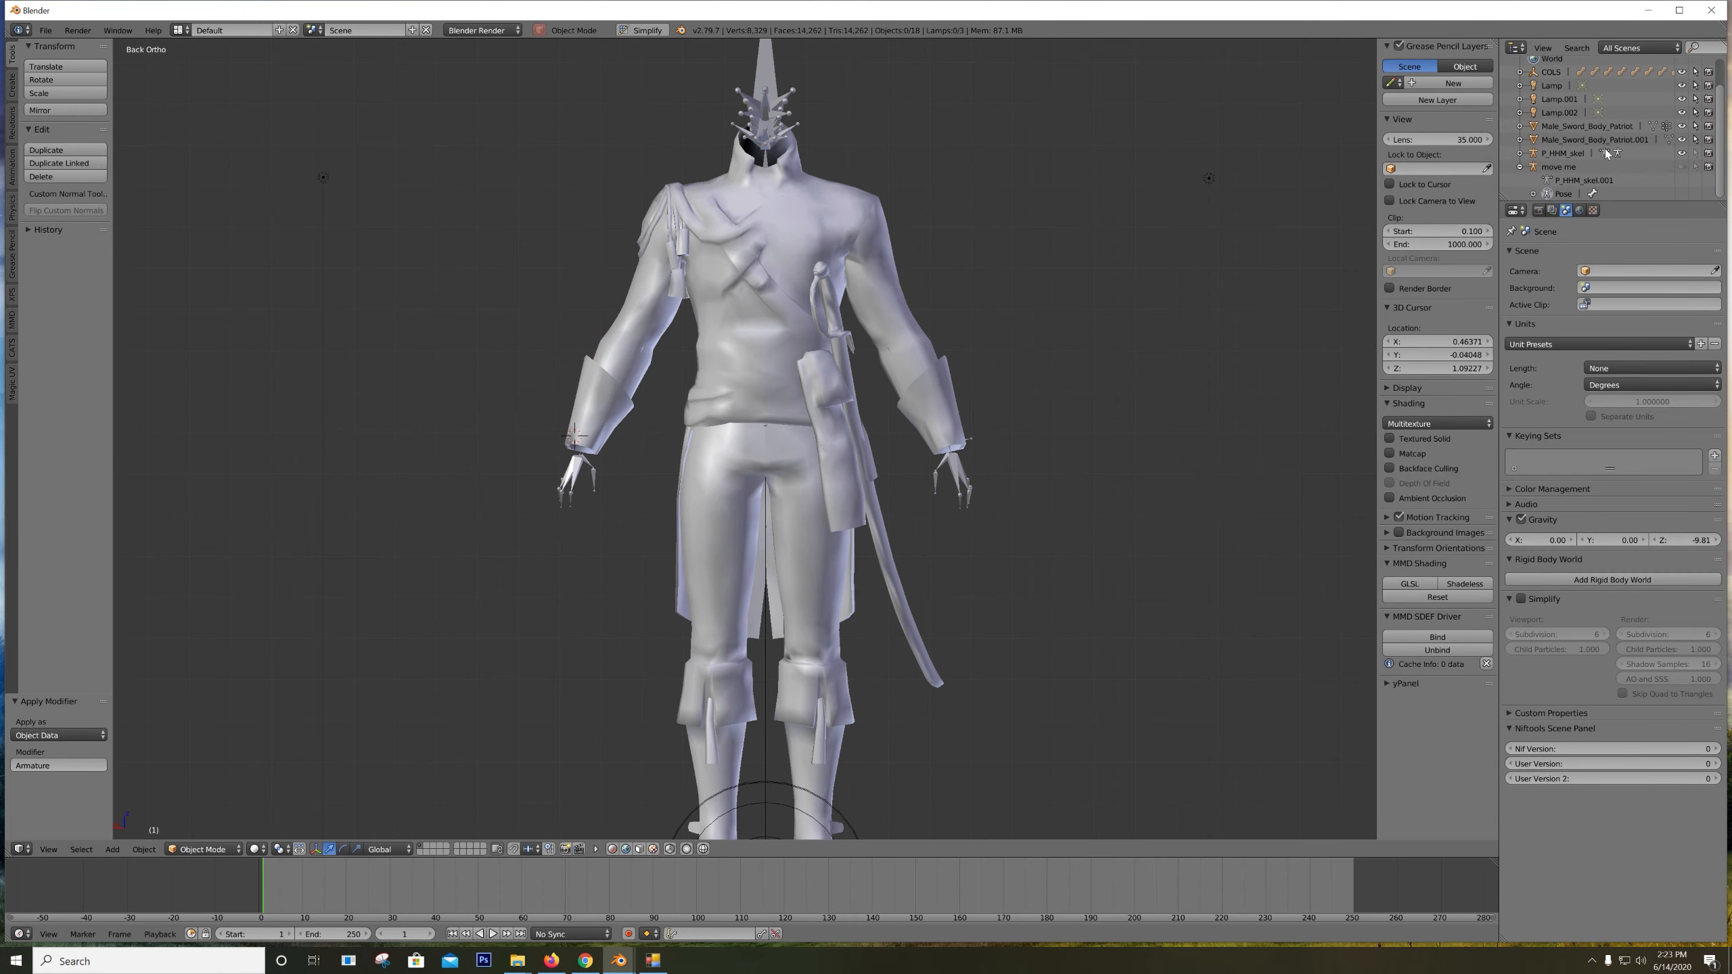
# Delete the move me armature from the scene and check the outfit's fit from the back
pyautogui.click(1562, 167)
pyautogui.rightClick(1557, 171)
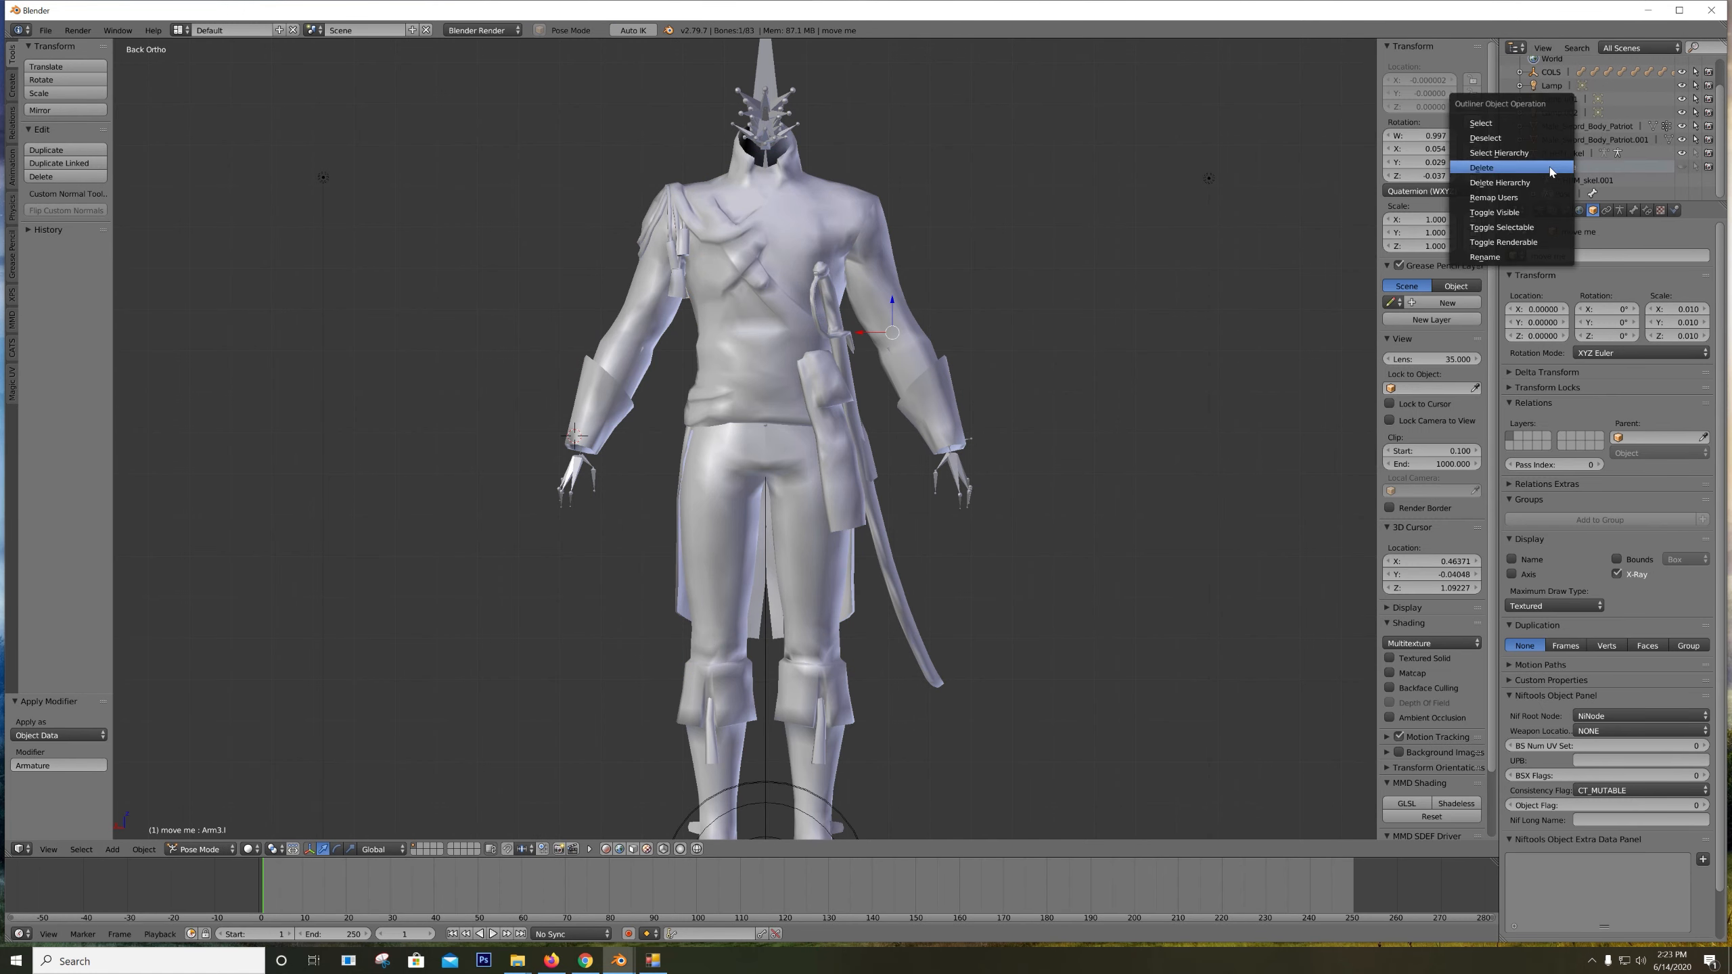
pyautogui.click(1521, 169)
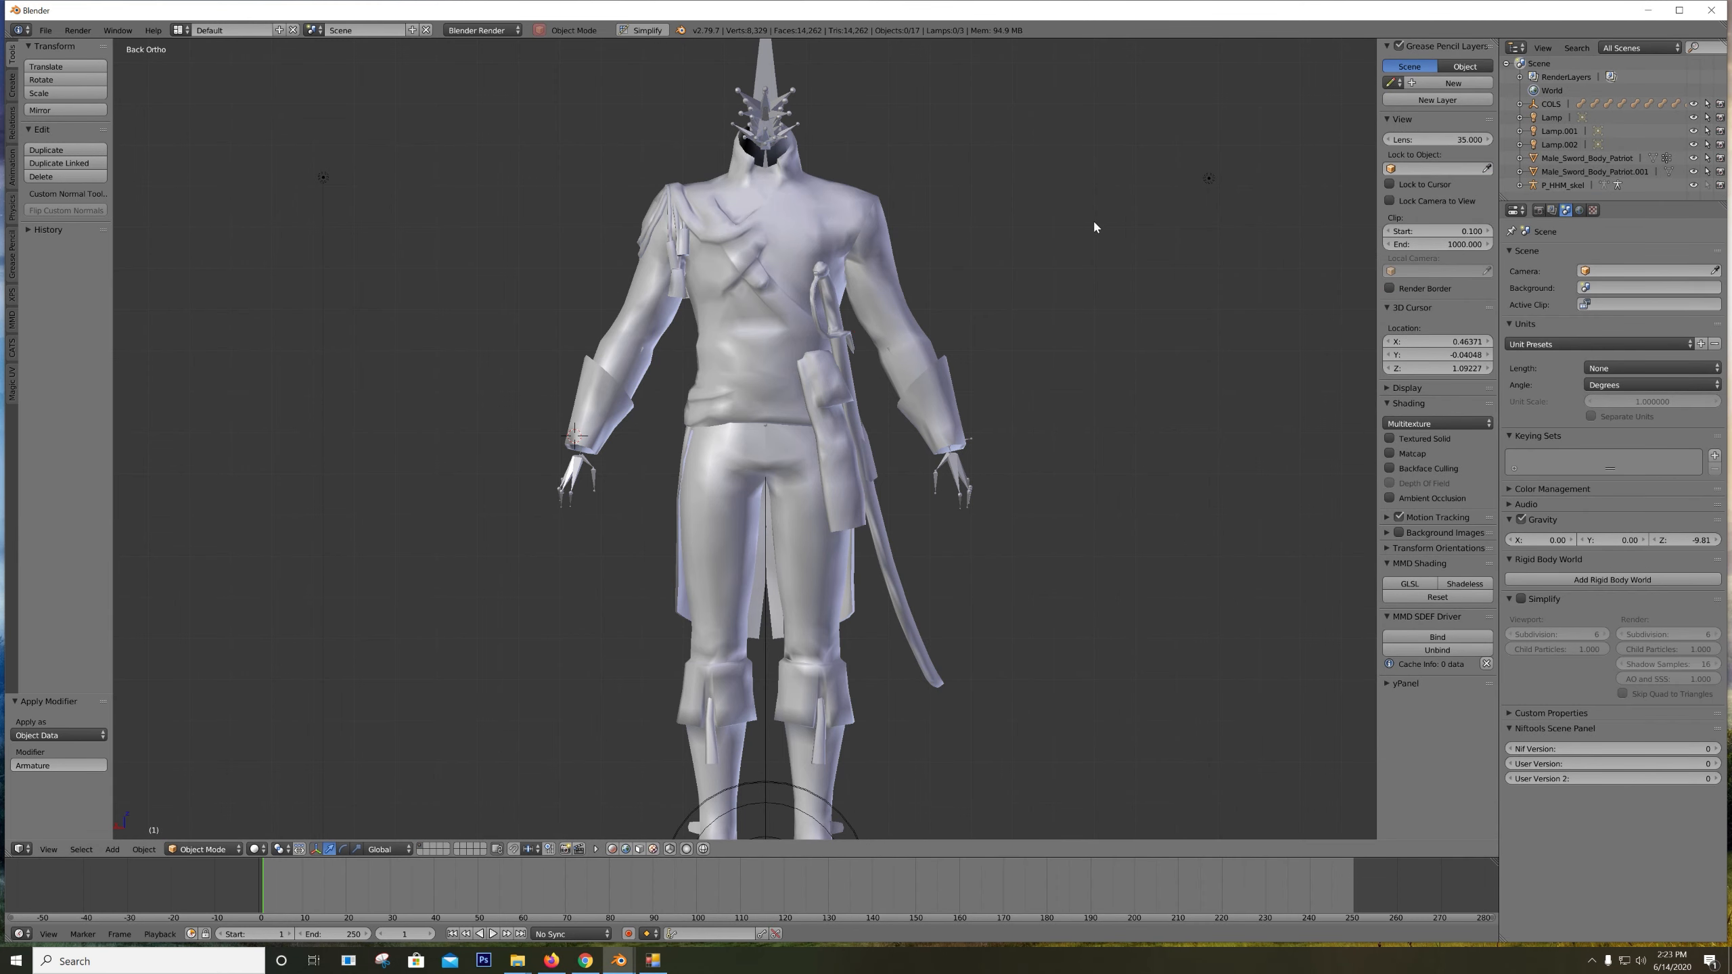
pyautogui.scroll(3, 1132, 220)
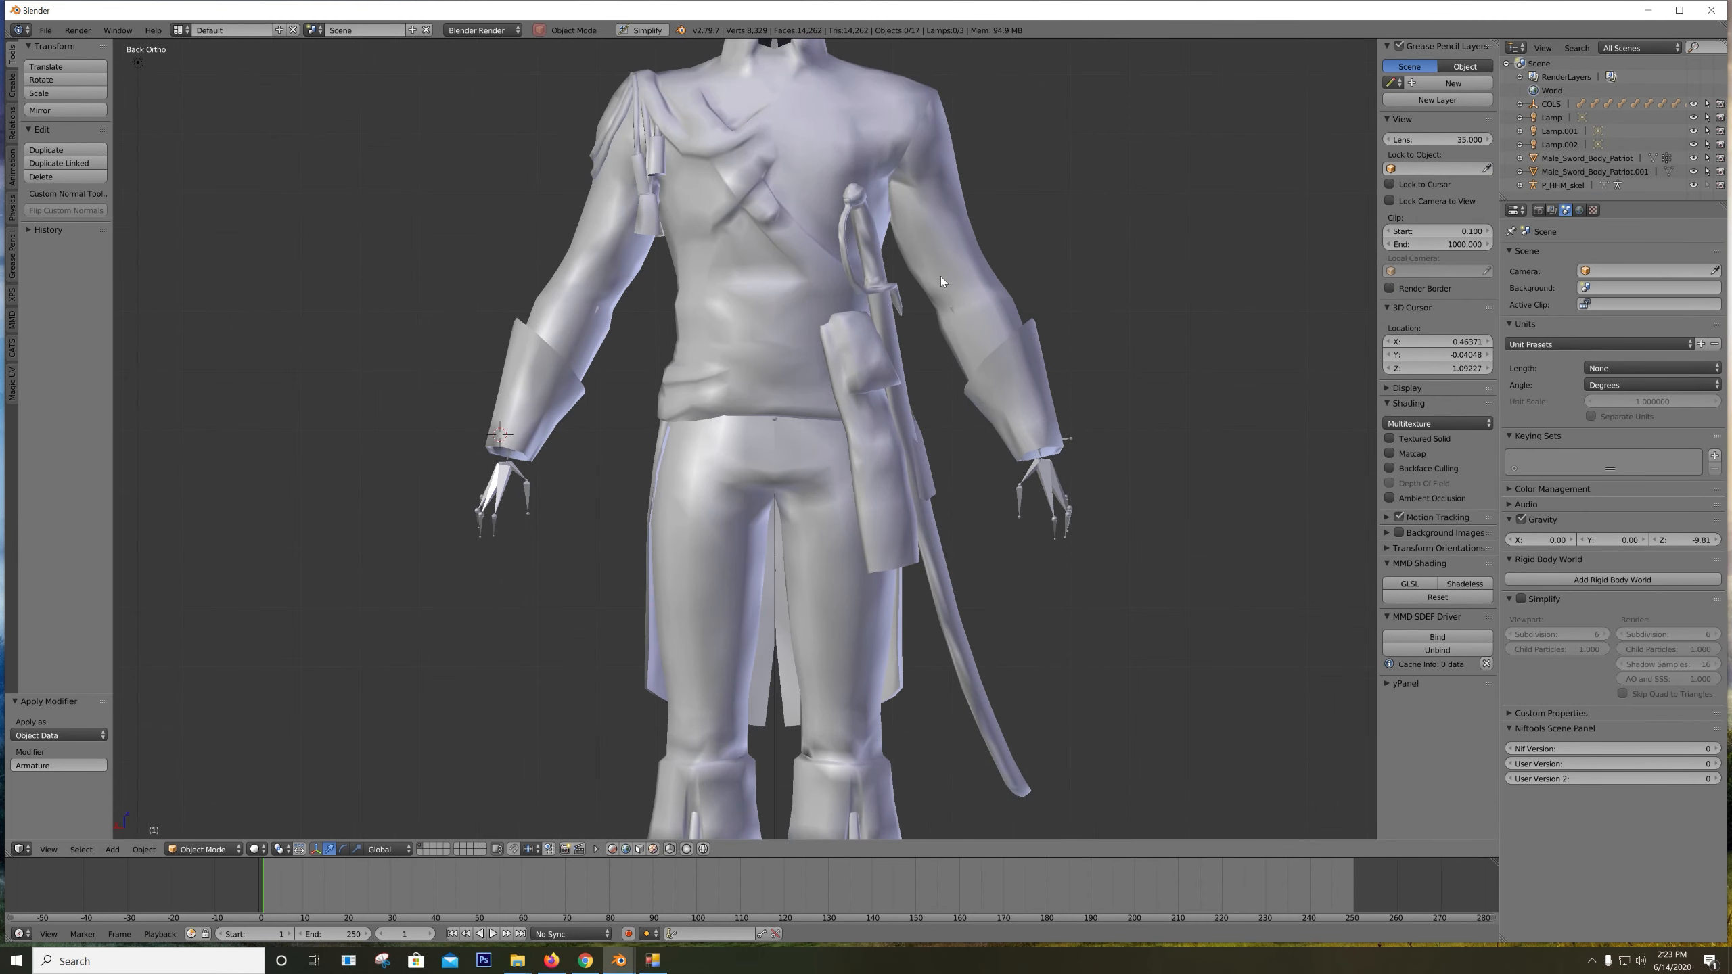
pyautogui.scroll(-1, 940, 276)
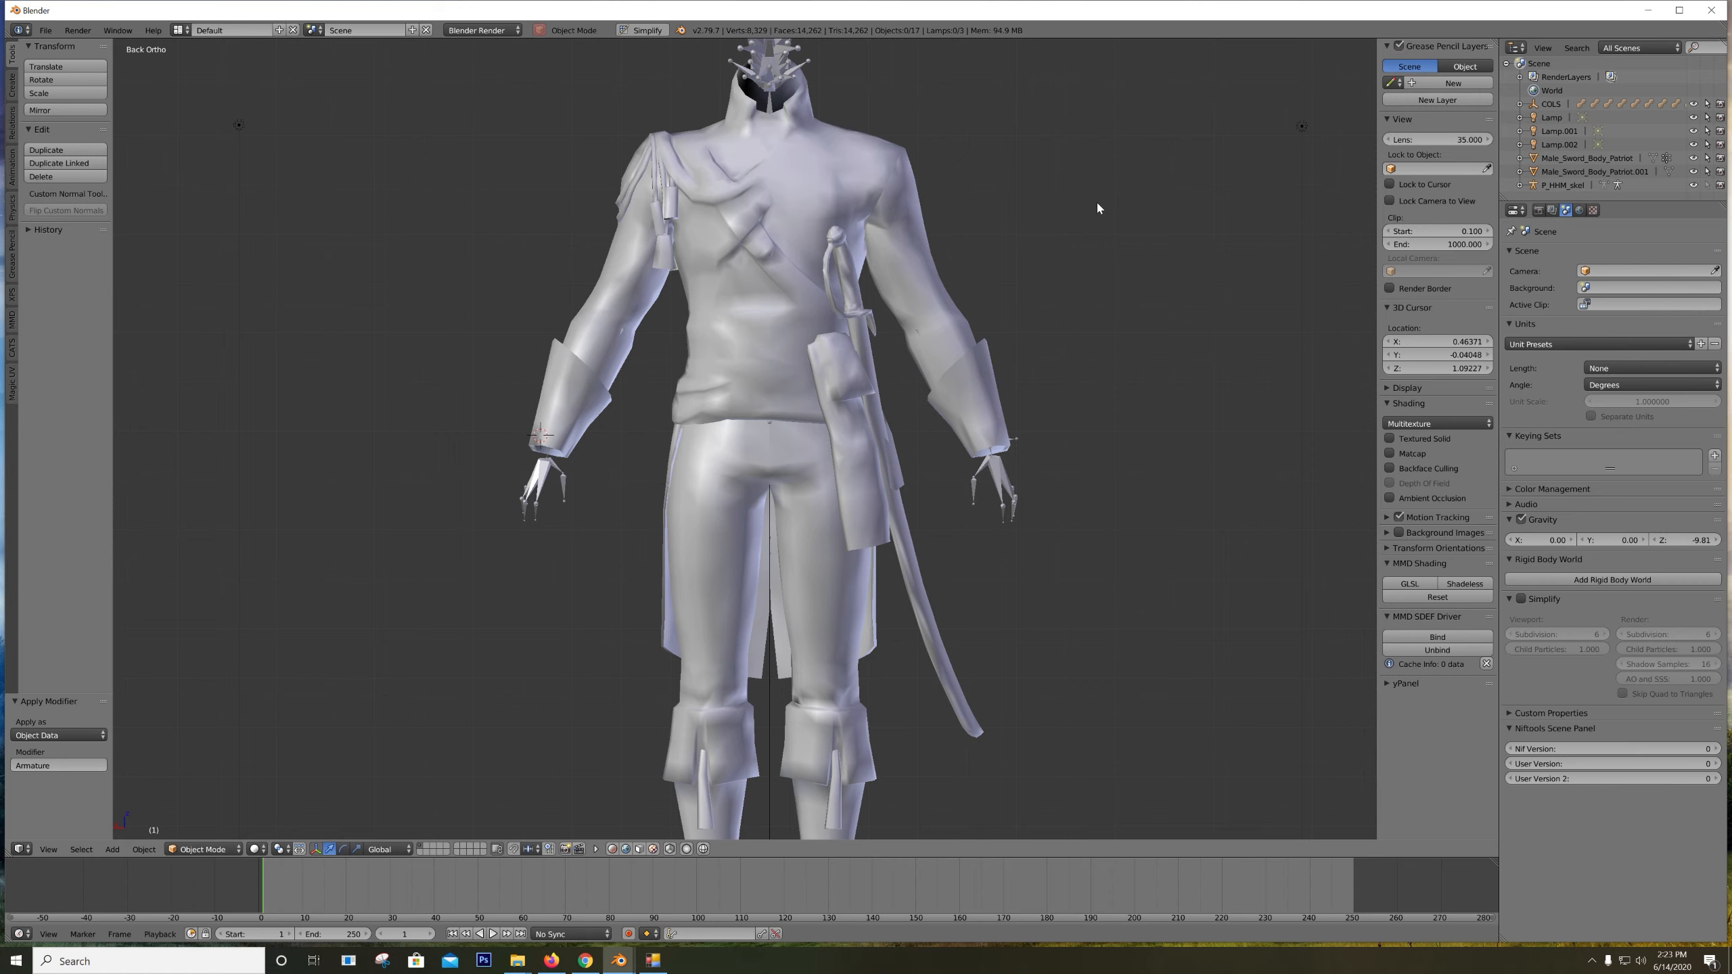
# Turn on X-Ray display for the P_HHM_skel armature and inspect it against the outfit
pyautogui.click(834, 290)
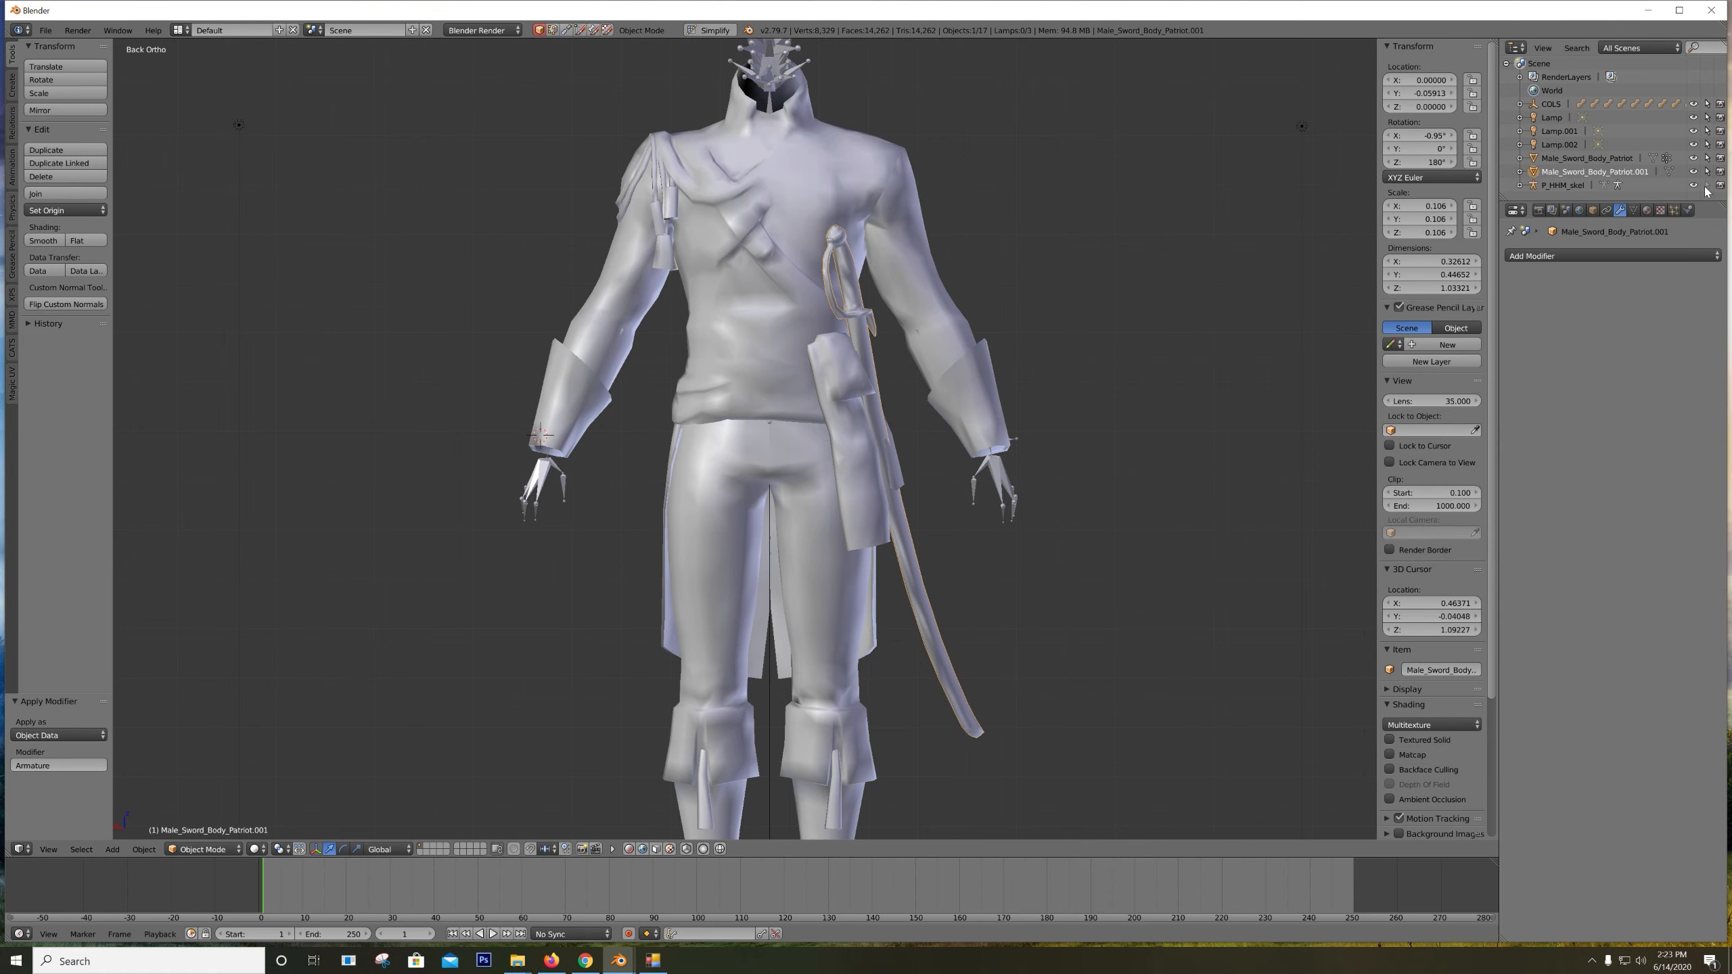
pyautogui.click(1625, 188)
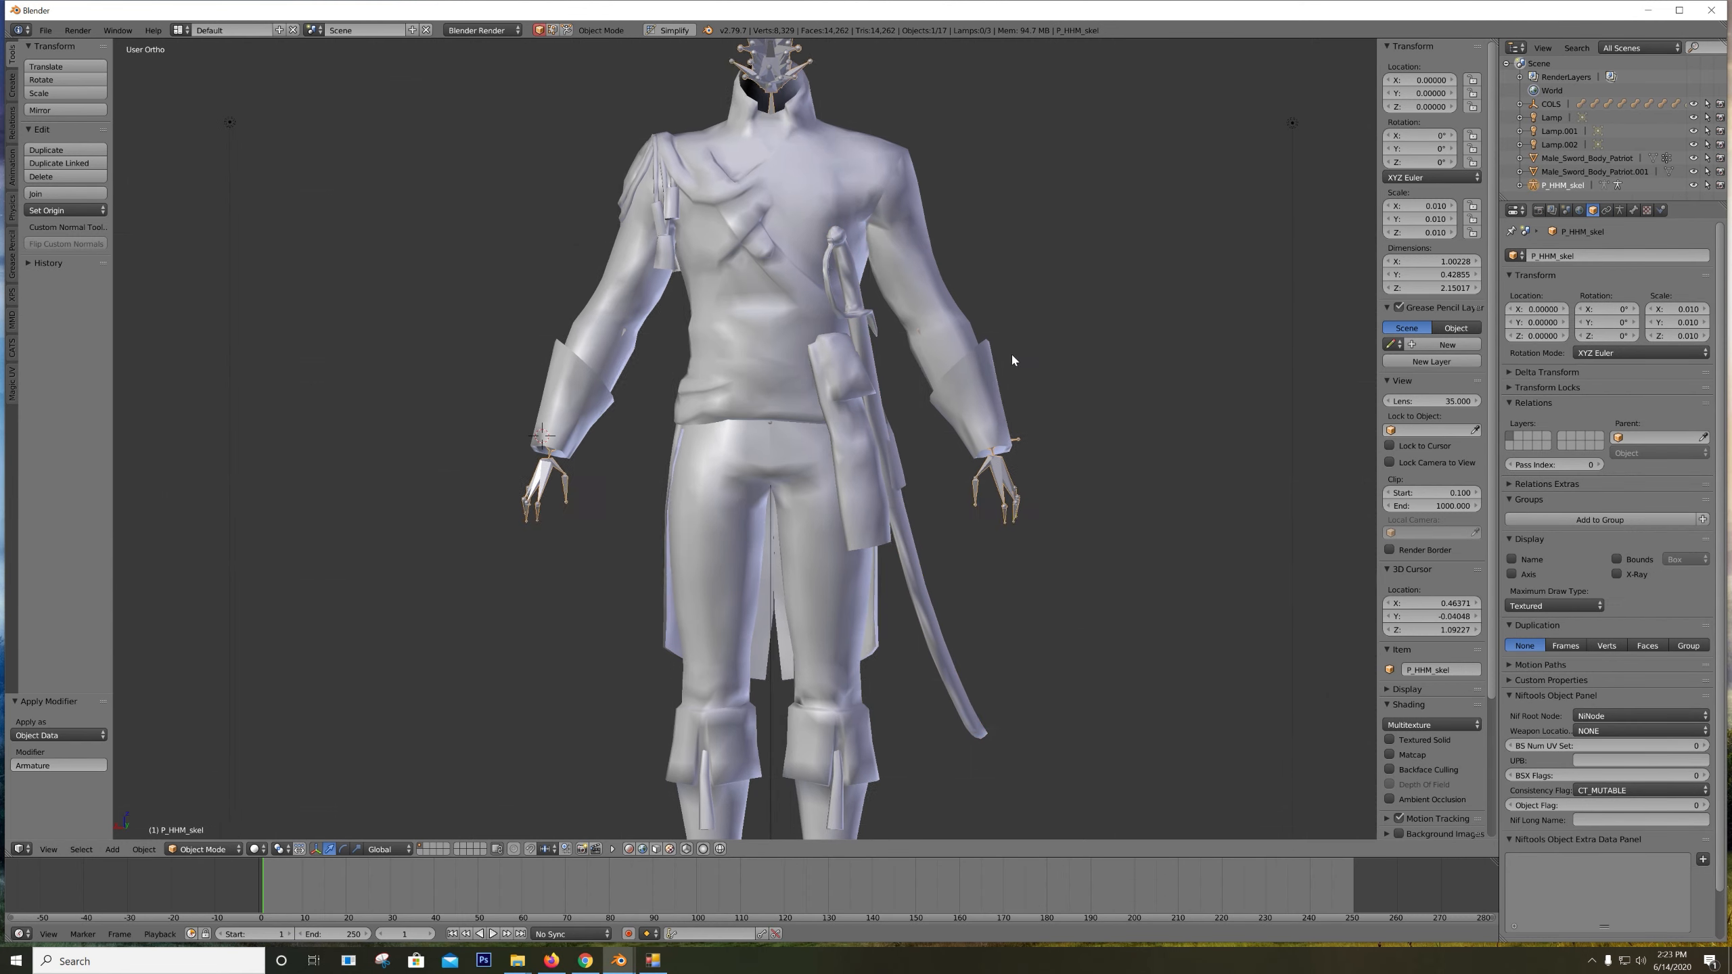
pyautogui.moveTo(1011, 352); pyautogui.dragTo(844, 431, button='middle')
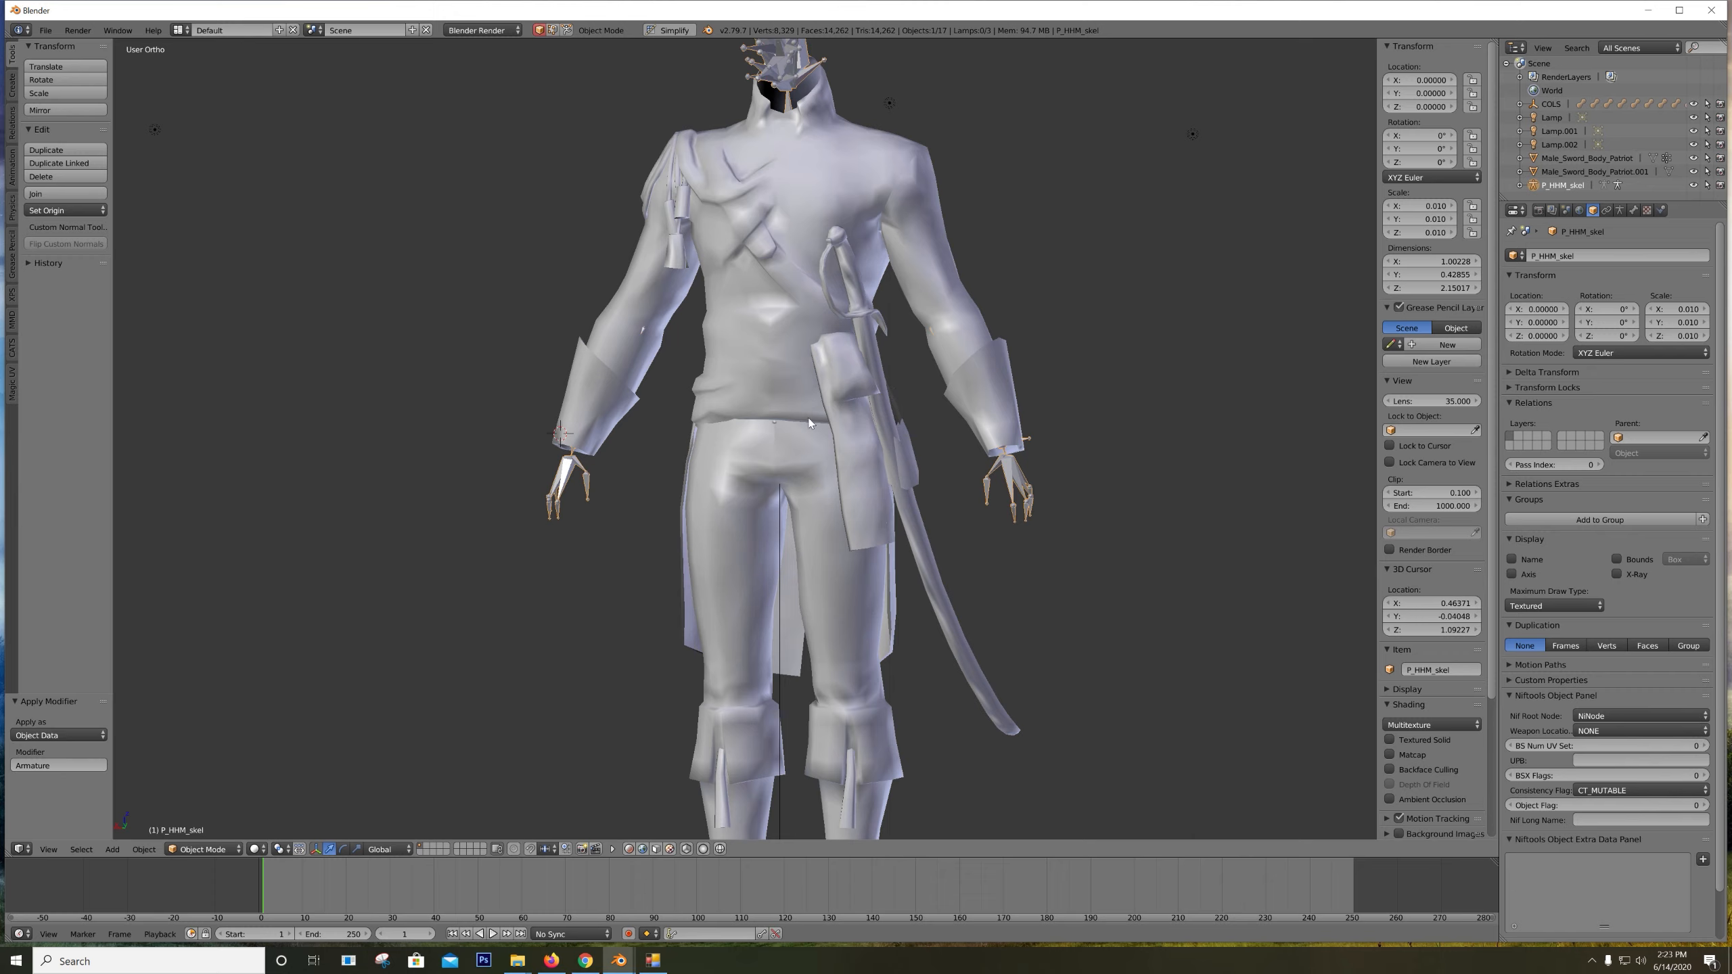
pyautogui.moveTo(957, 534); pyautogui.dragTo(895, 587, button='middle')
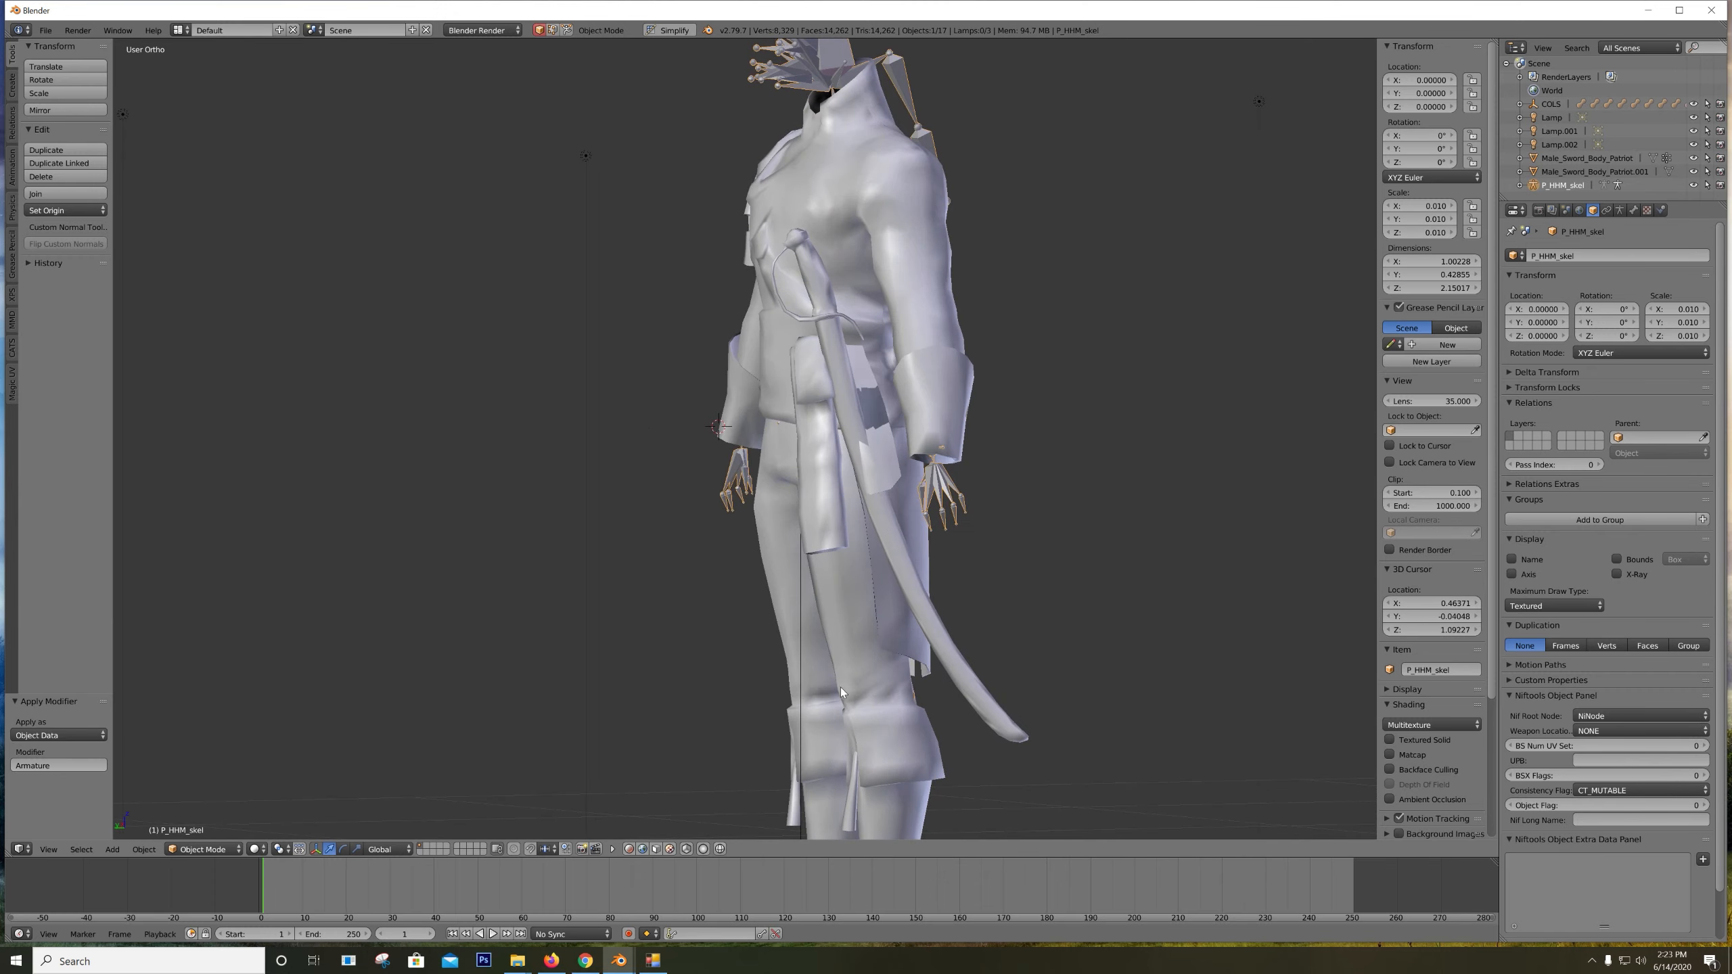
pyautogui.moveTo(960, 639); pyautogui.dragTo(920, 583, button='middle')
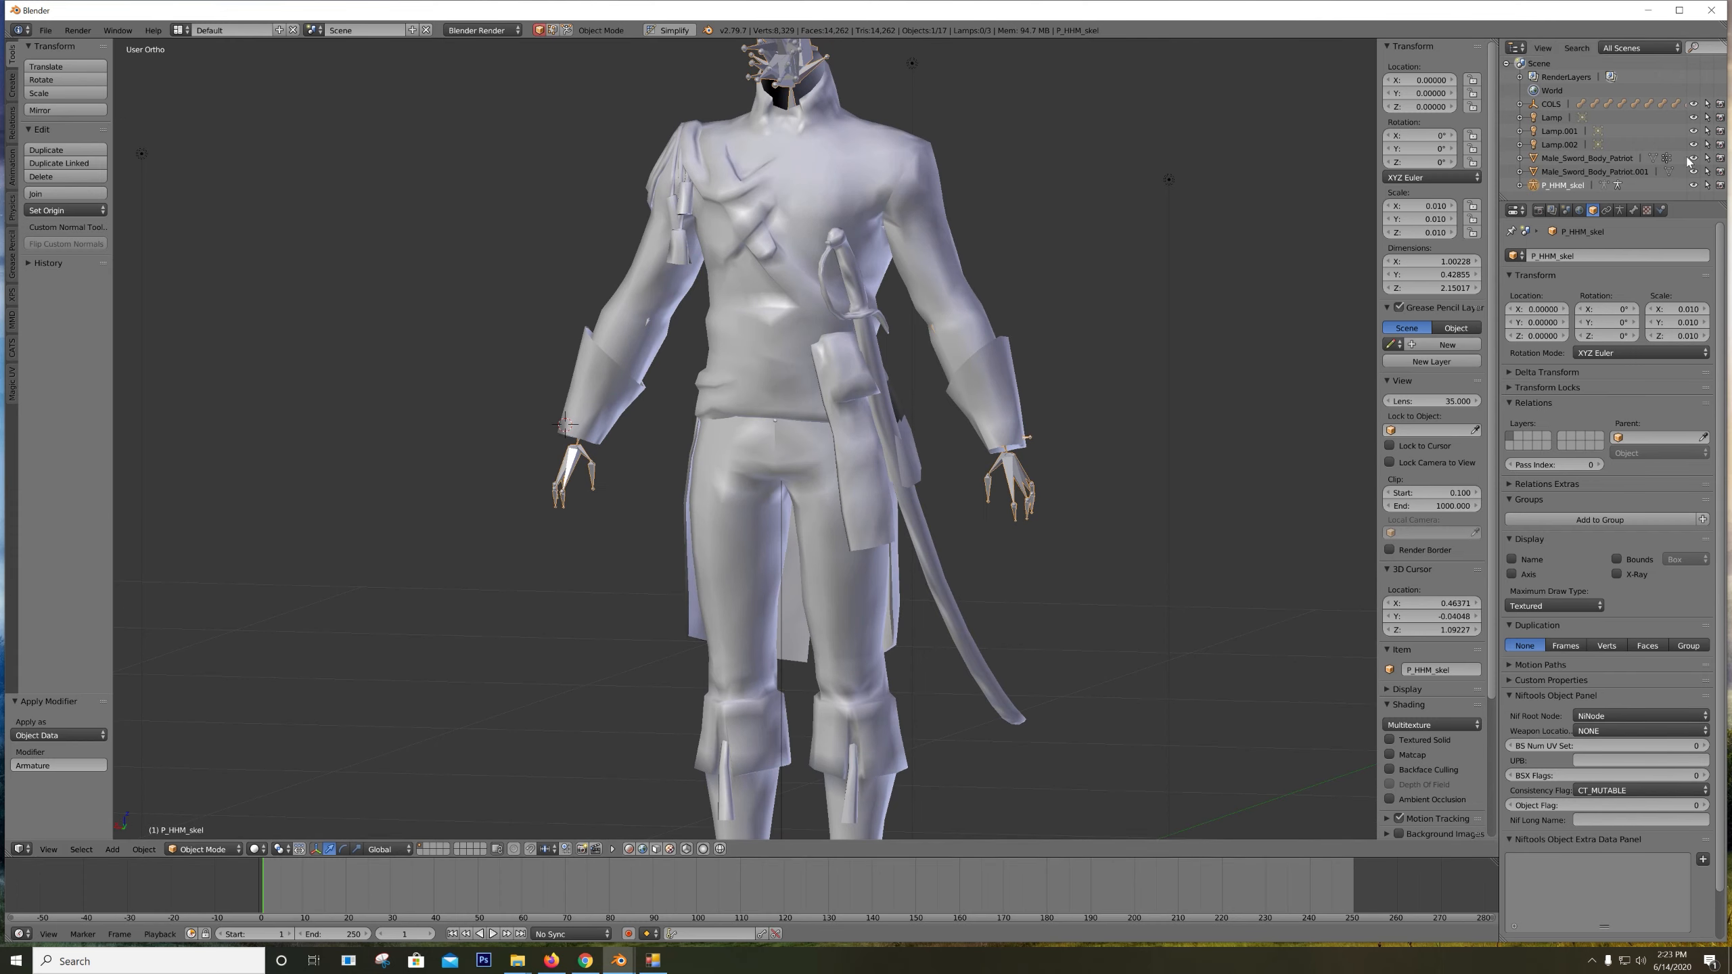
pyautogui.click(1595, 172)
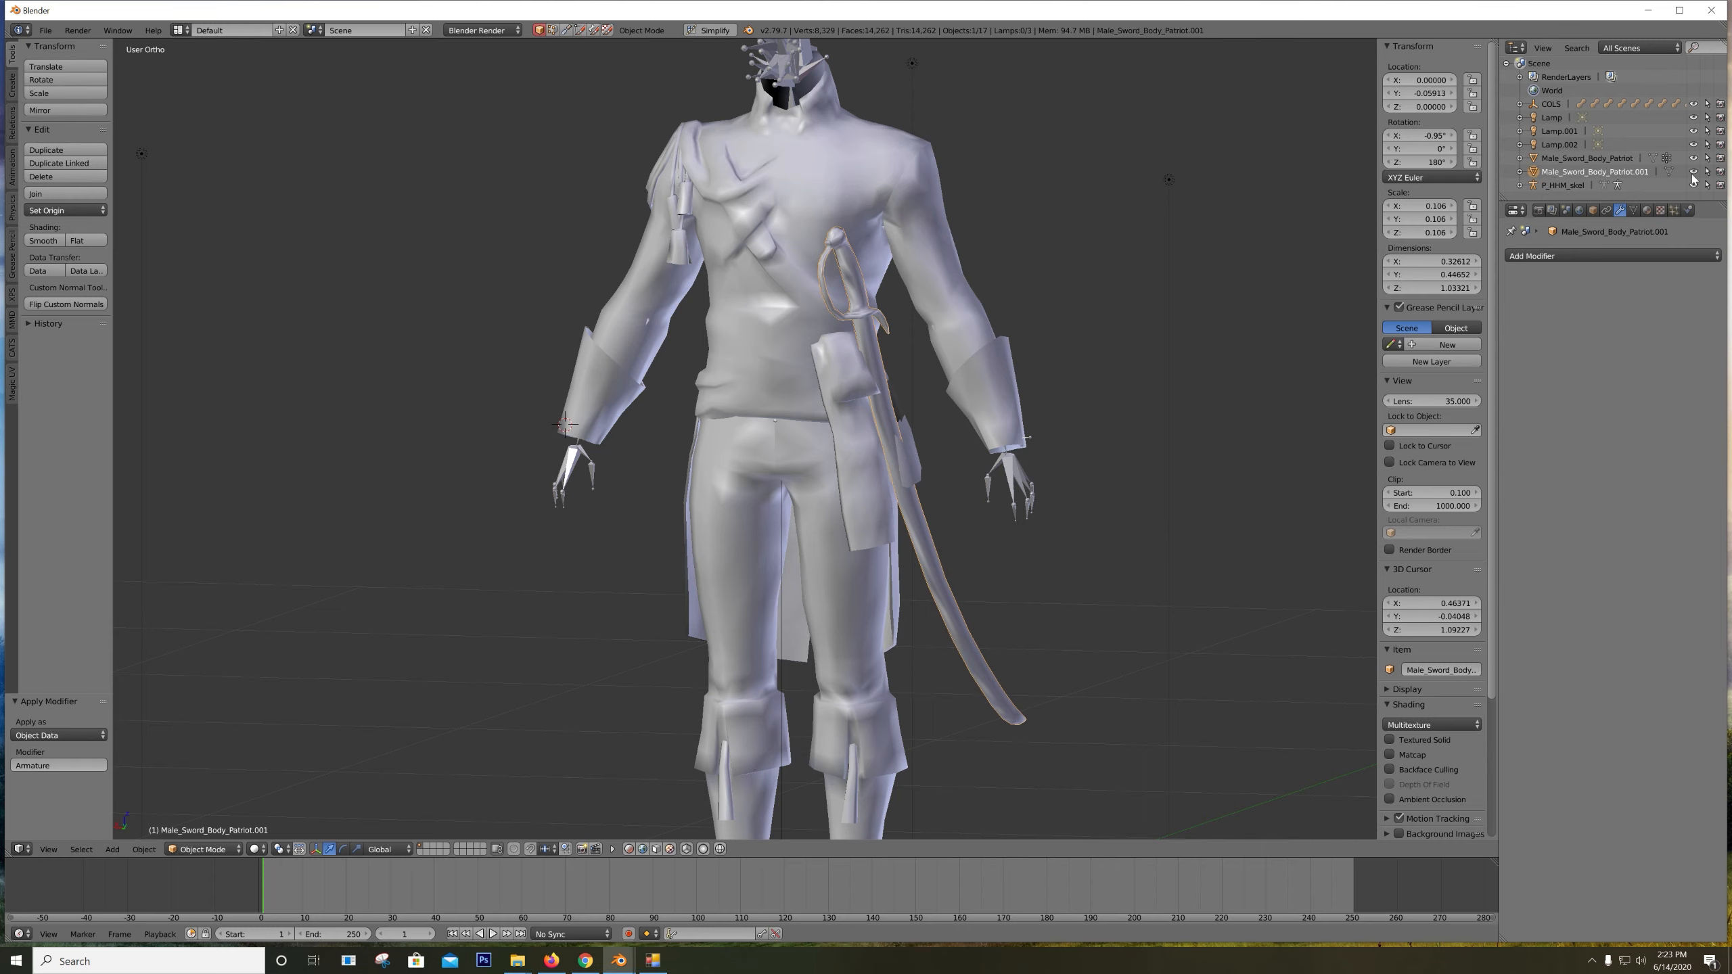
pyautogui.click(1565, 184)
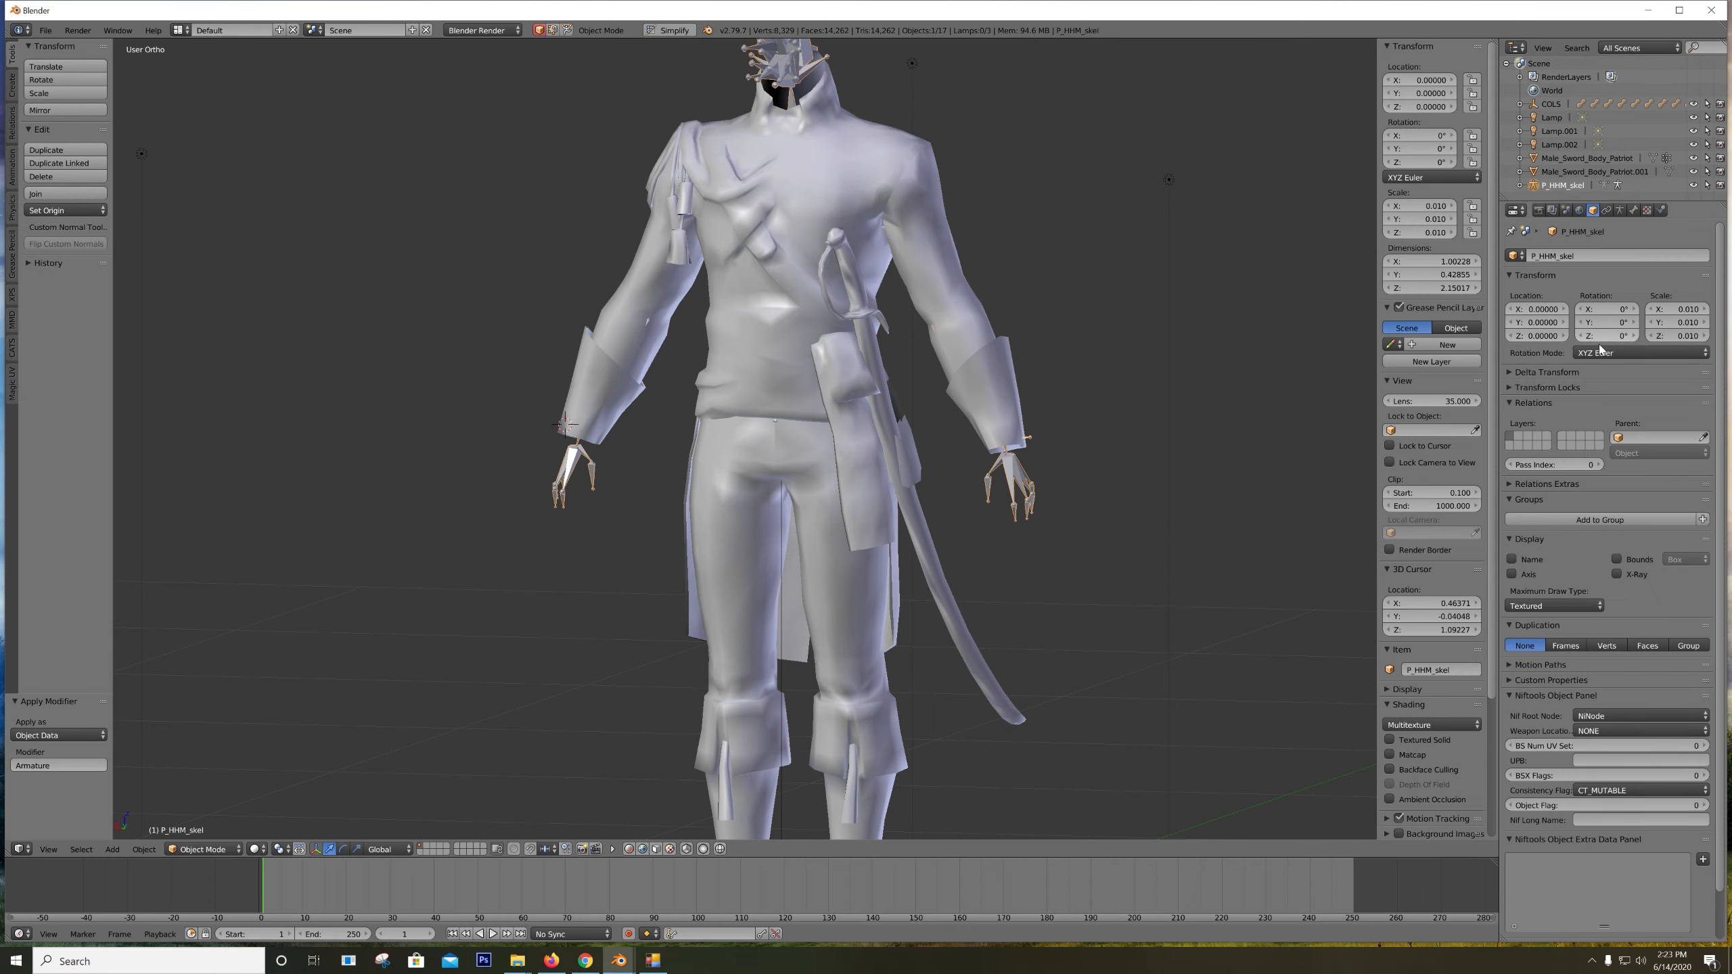
pyautogui.click(1629, 576)
pyautogui.scroll(5, 1038, 393)
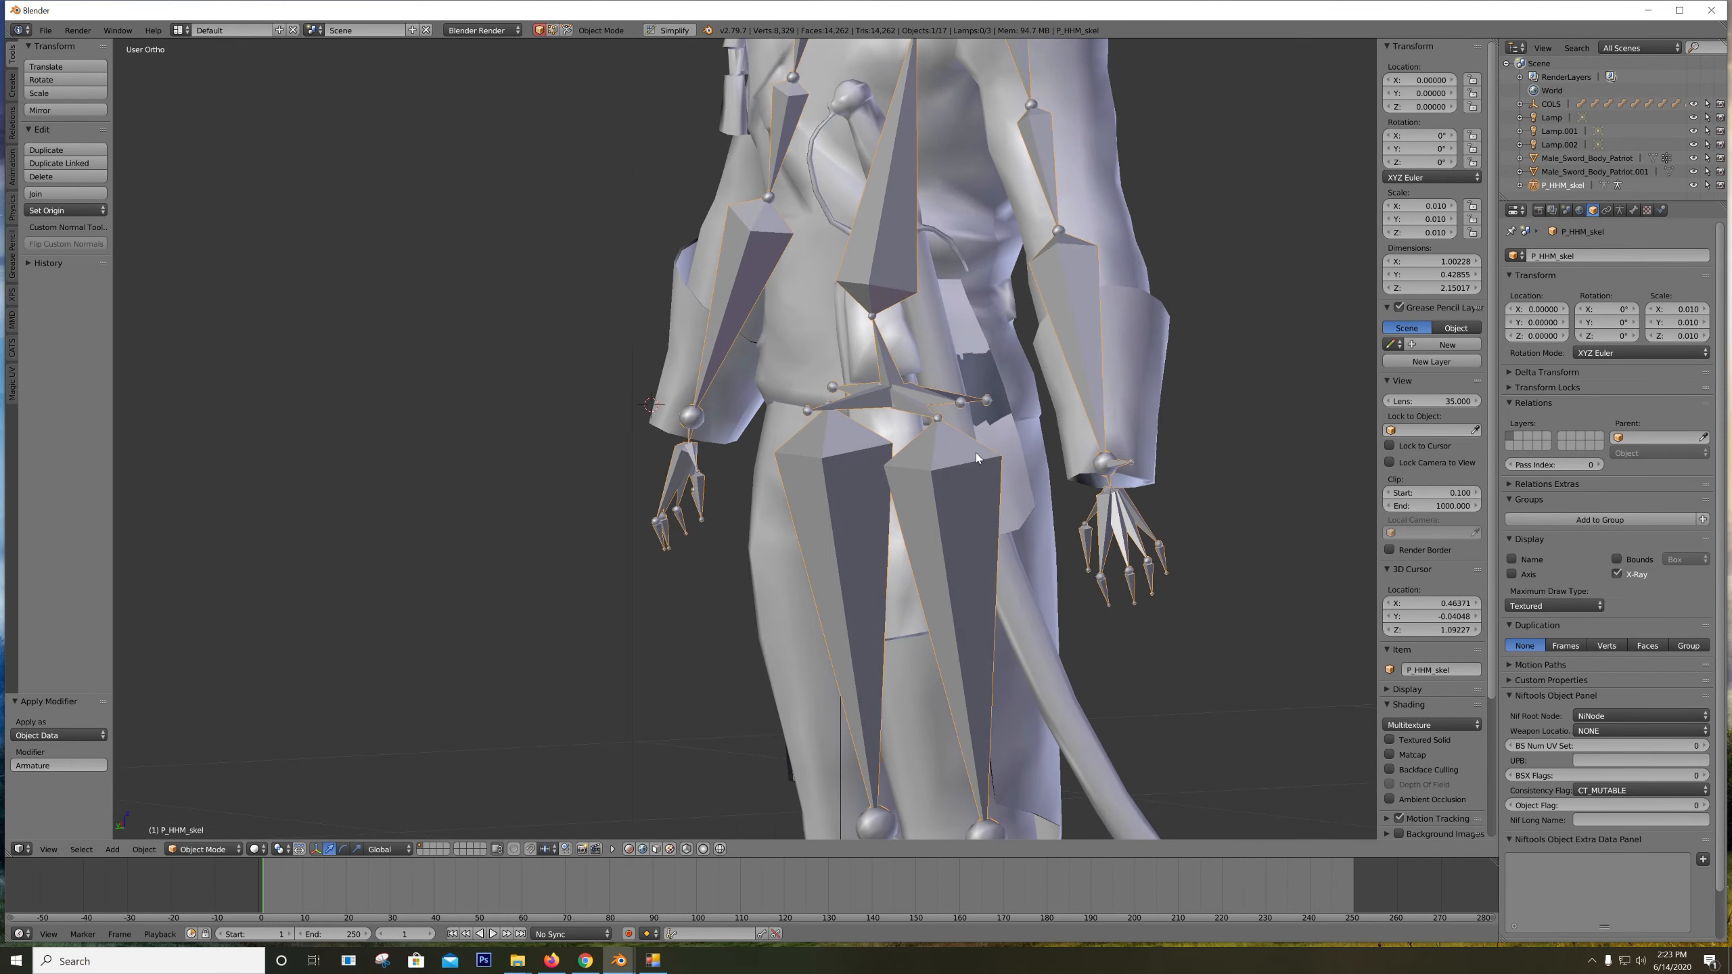
# Examine the P_HHM_skel hip bones up close and the skeleton's alignment with the outfit and sword from the side and at an angle
pyautogui.rightClick(964, 476)
pyautogui.scroll(5, 964, 476)
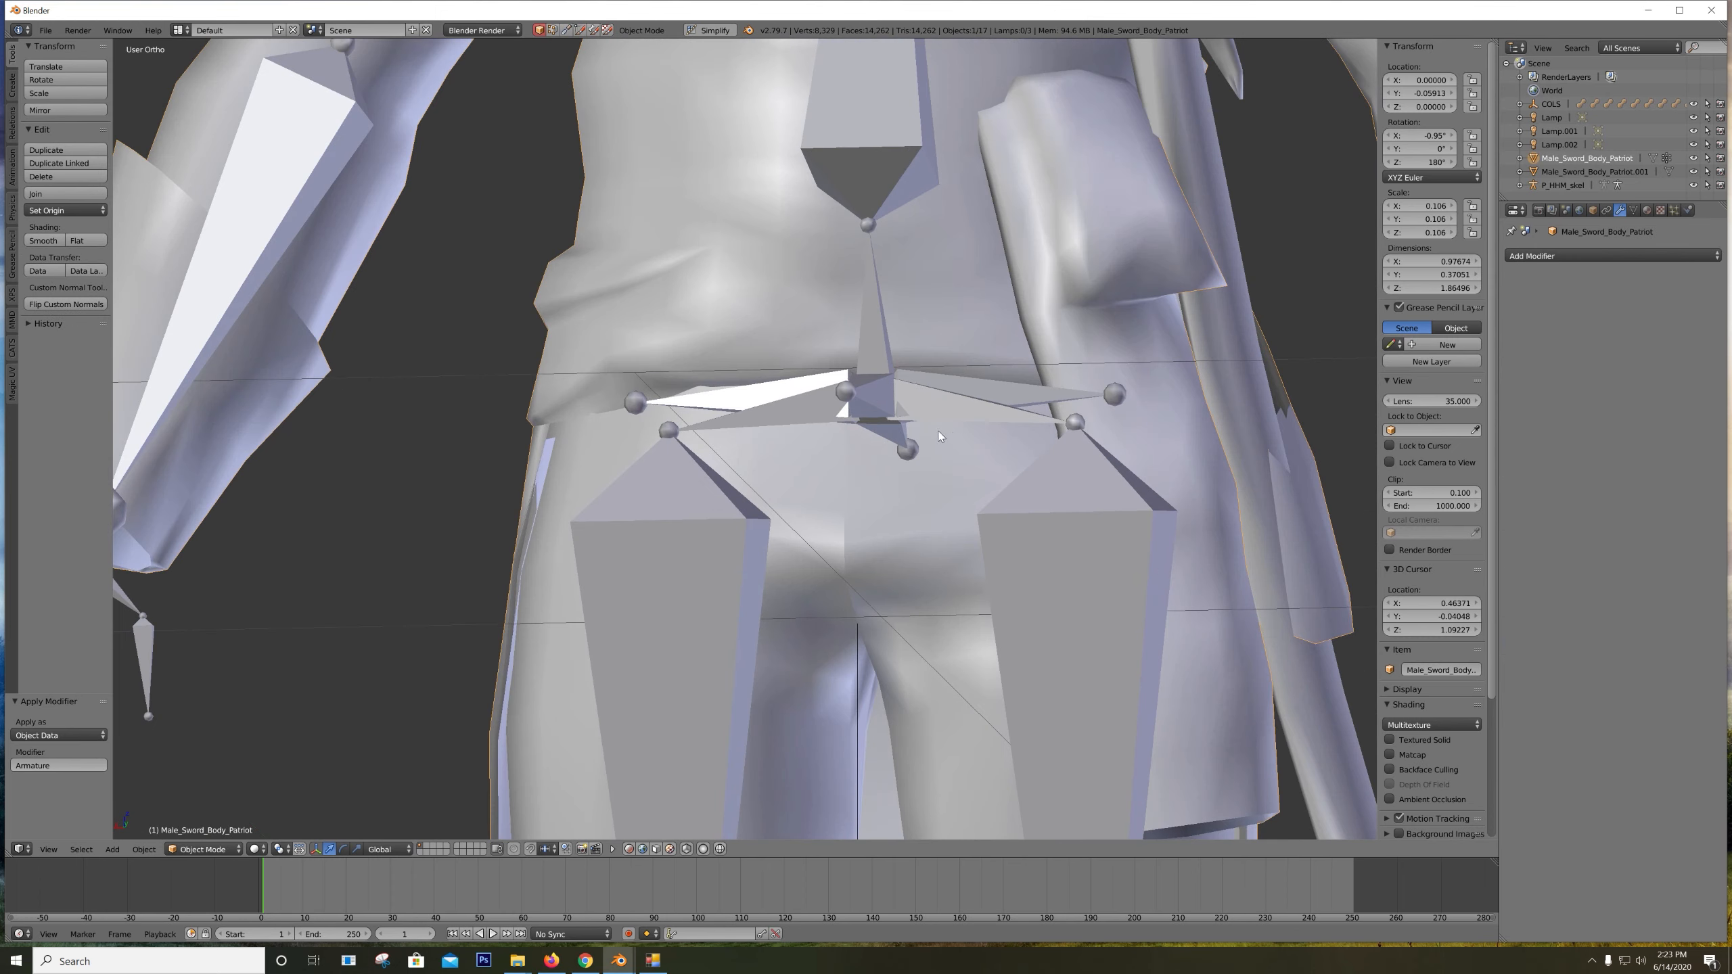
pyautogui.rightClick(1116, 399)
pyautogui.scroll(-2, 1023, 403)
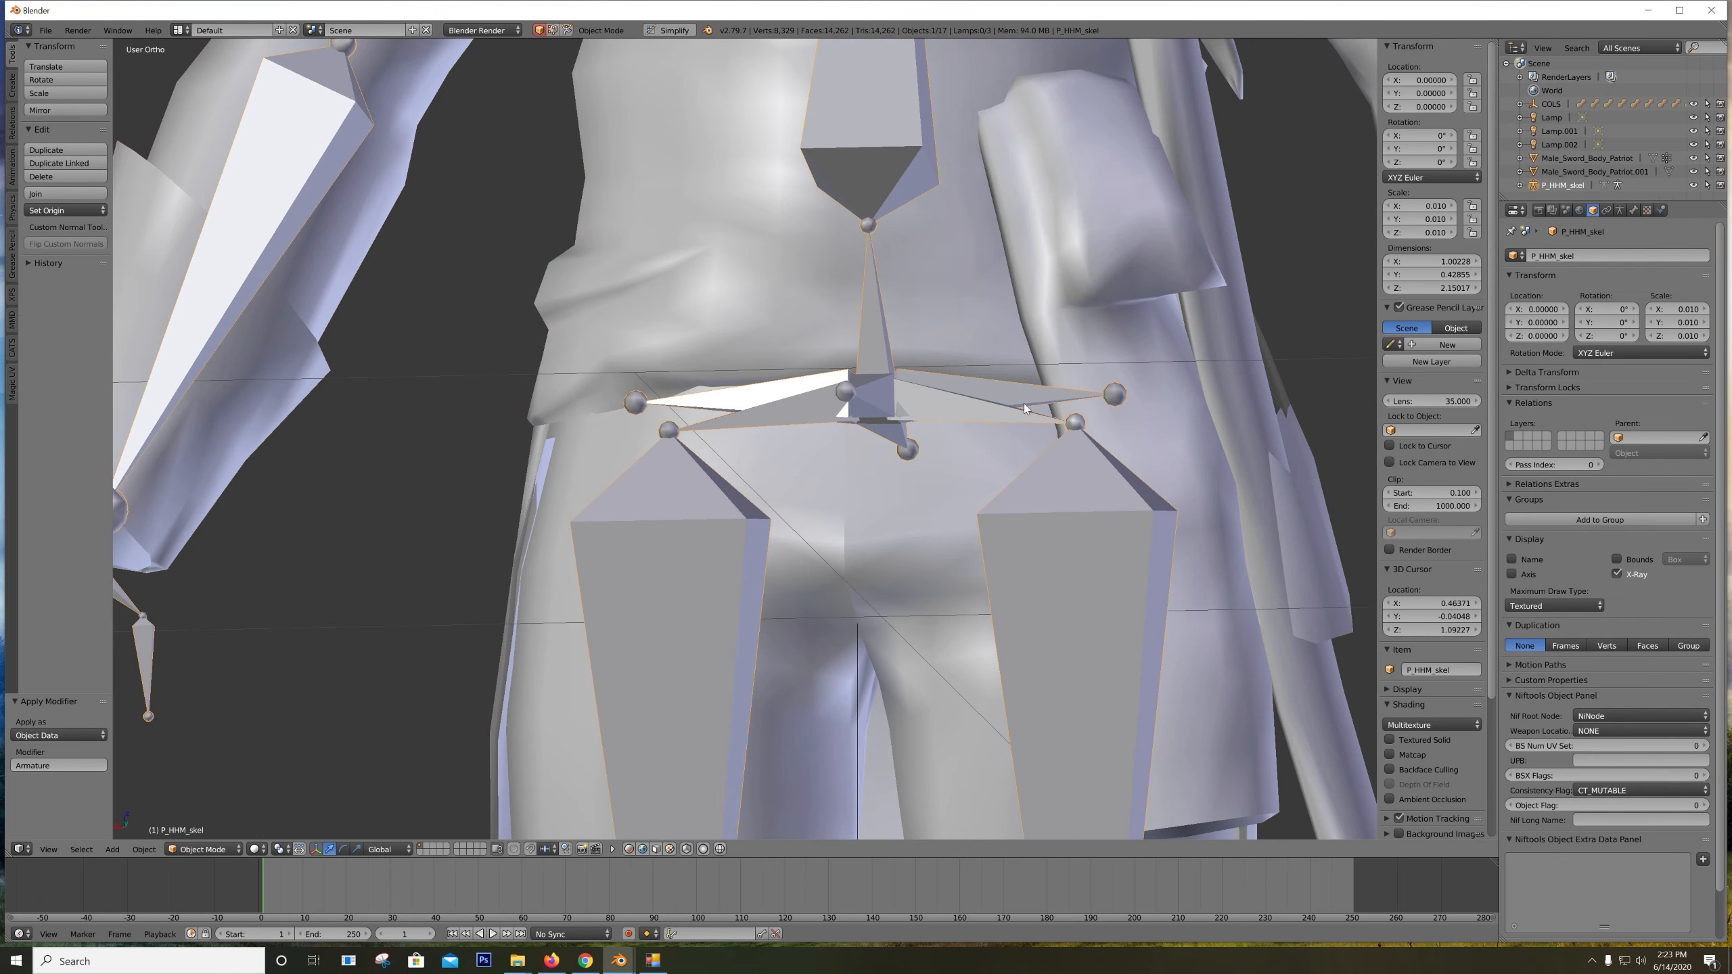
pyautogui.scroll(-2, 1024, 403)
pyautogui.moveTo(1129, 358); pyautogui.dragTo(816, 282, button='middle')
pyautogui.scroll(-3, 1053, 348)
pyautogui.press('ctrl+KP_1')
pyautogui.press('KP_3')
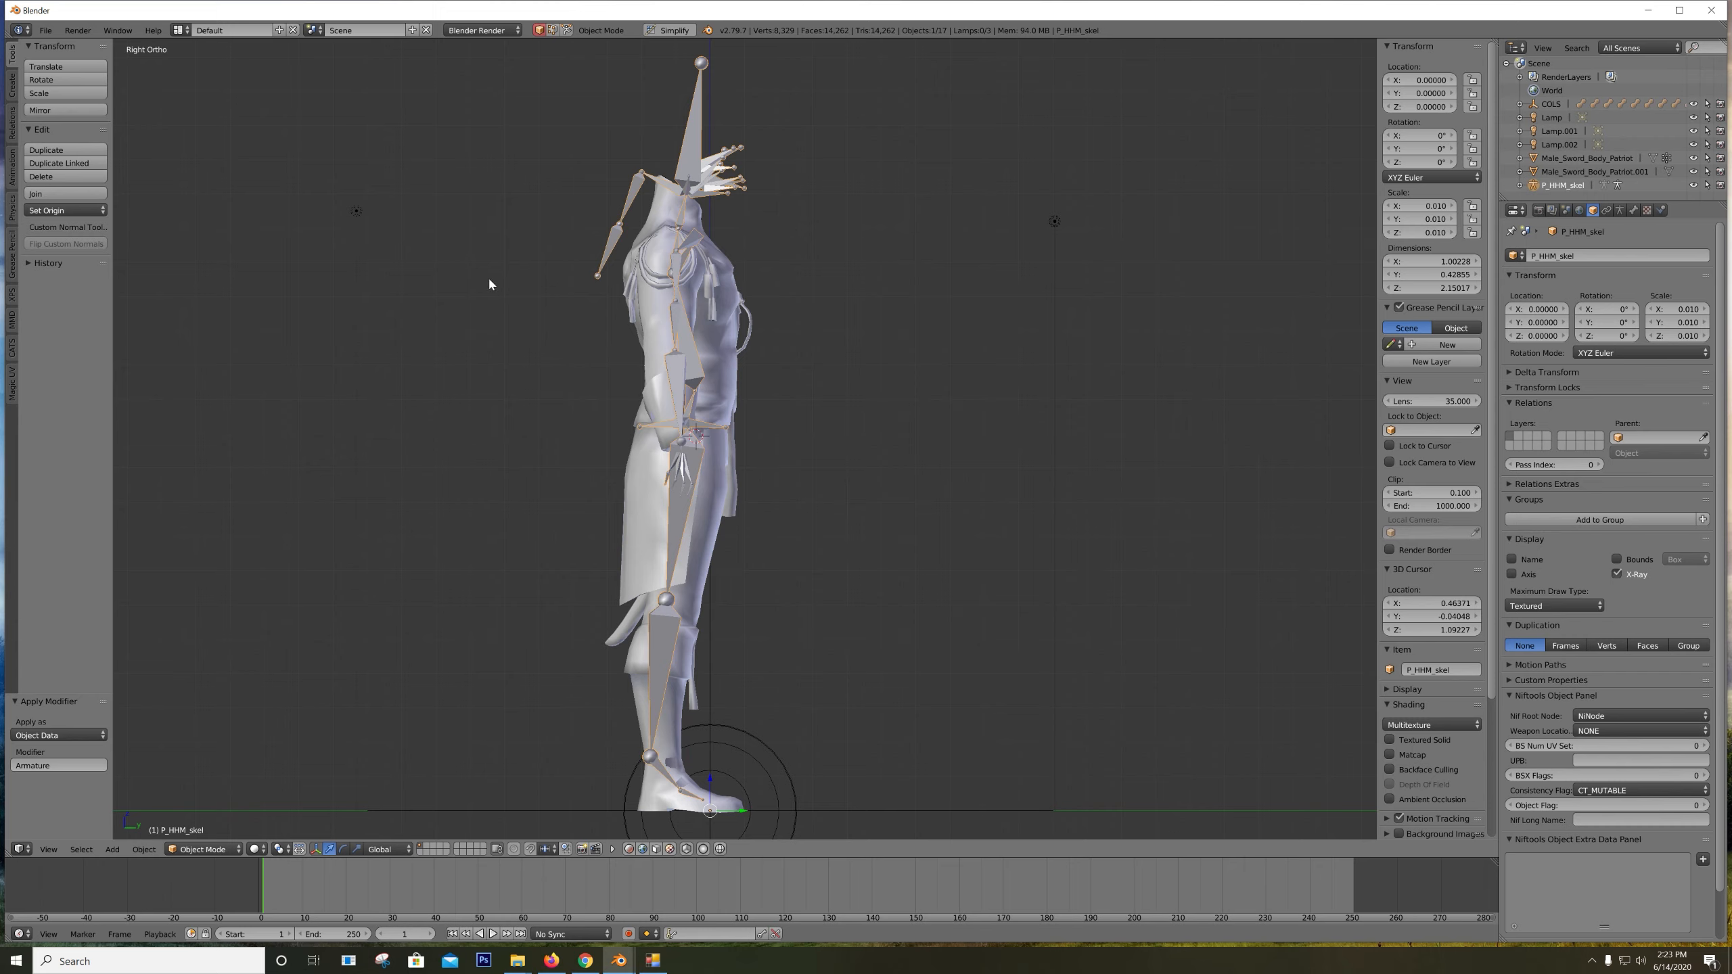
pyautogui.moveTo(489, 285); pyautogui.dragTo(868, 424, button='middle')
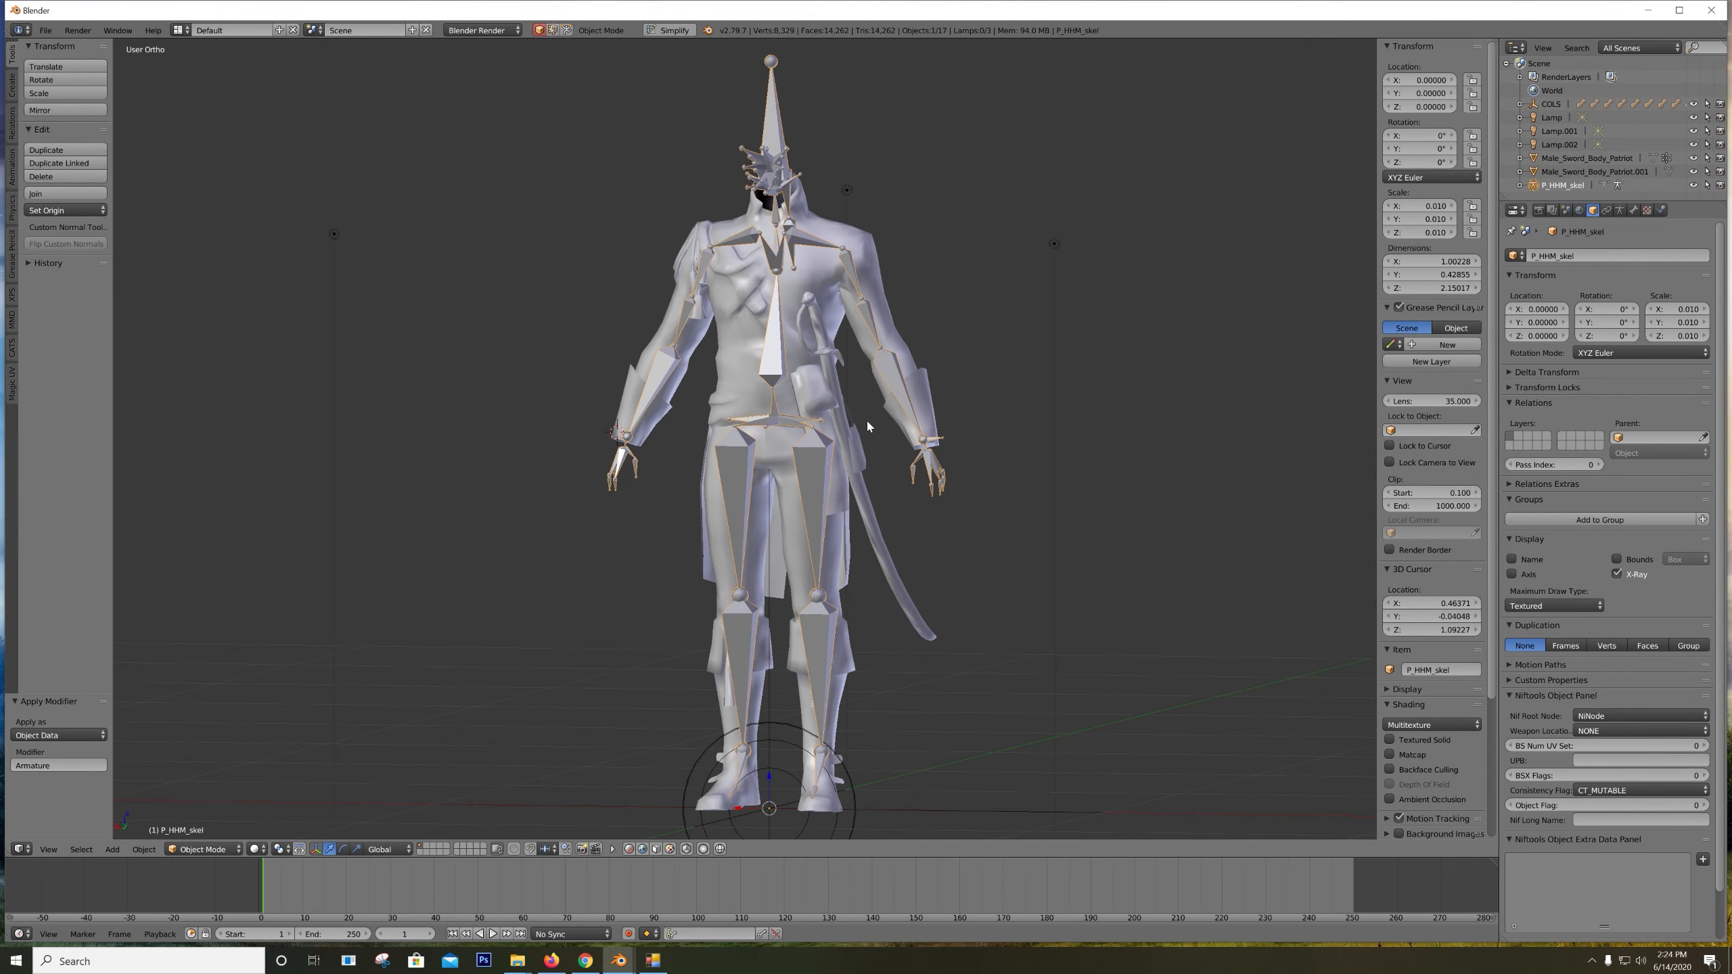
pyautogui.scroll(2, 862, 419)
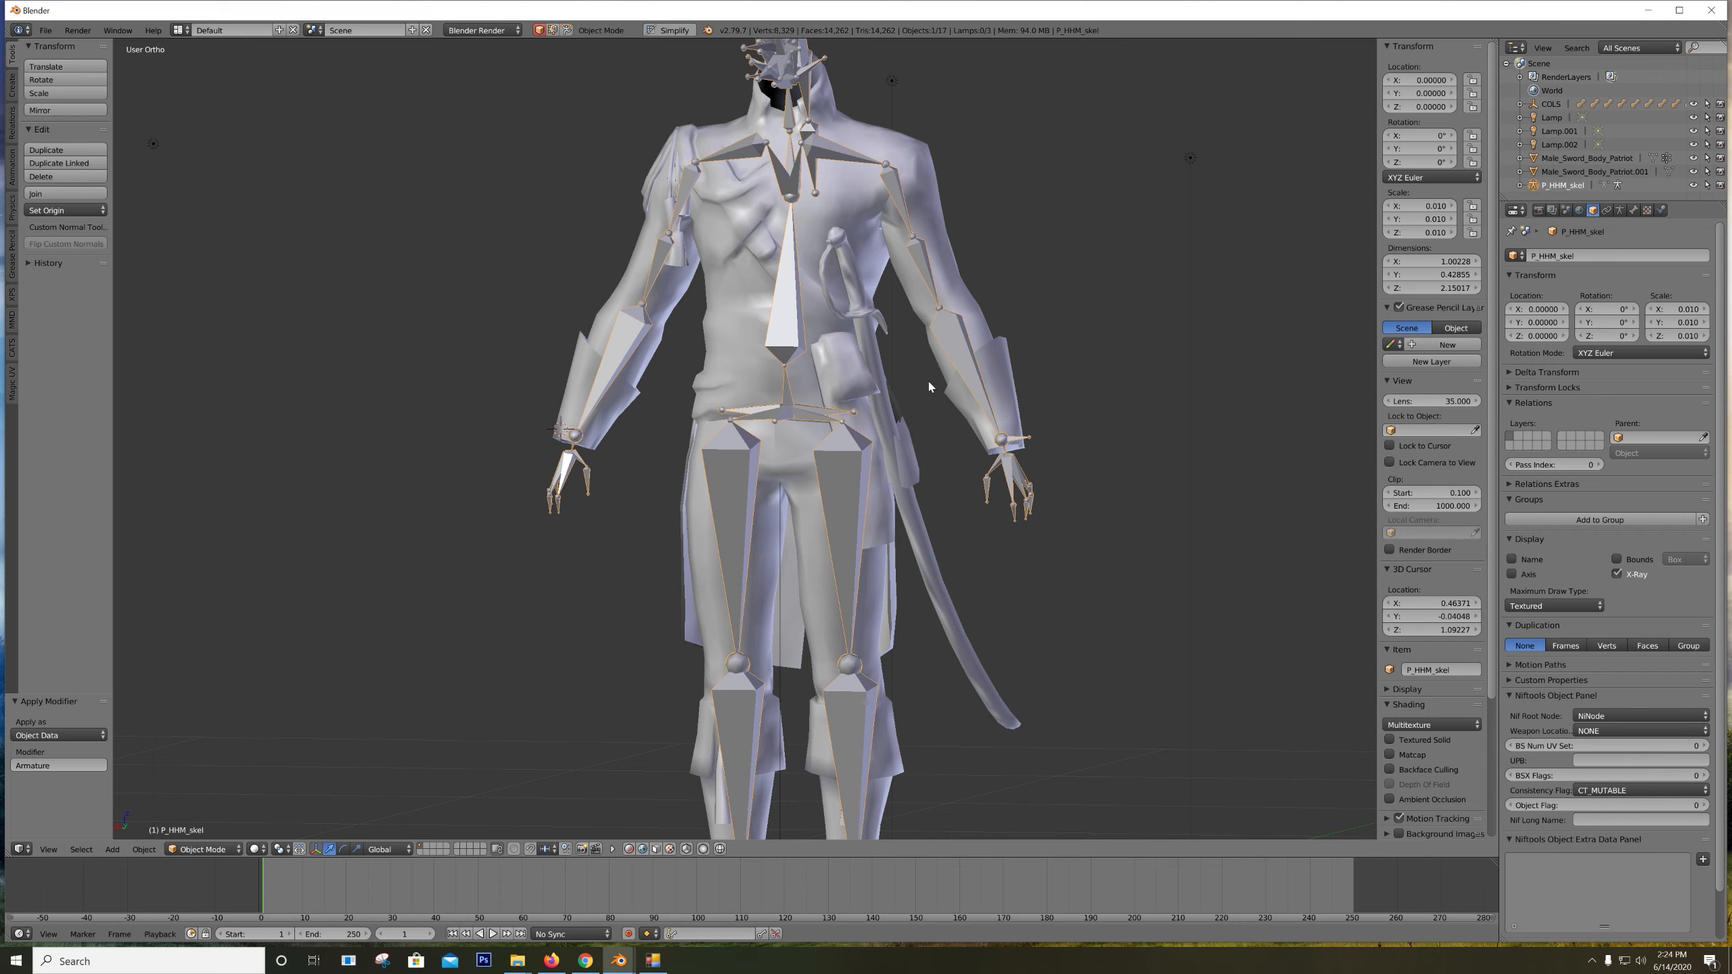
# Add a vertex group named Pelvis to the sword mesh and assign all of the sword's vertices to it
pyautogui.rightClick(863, 305)
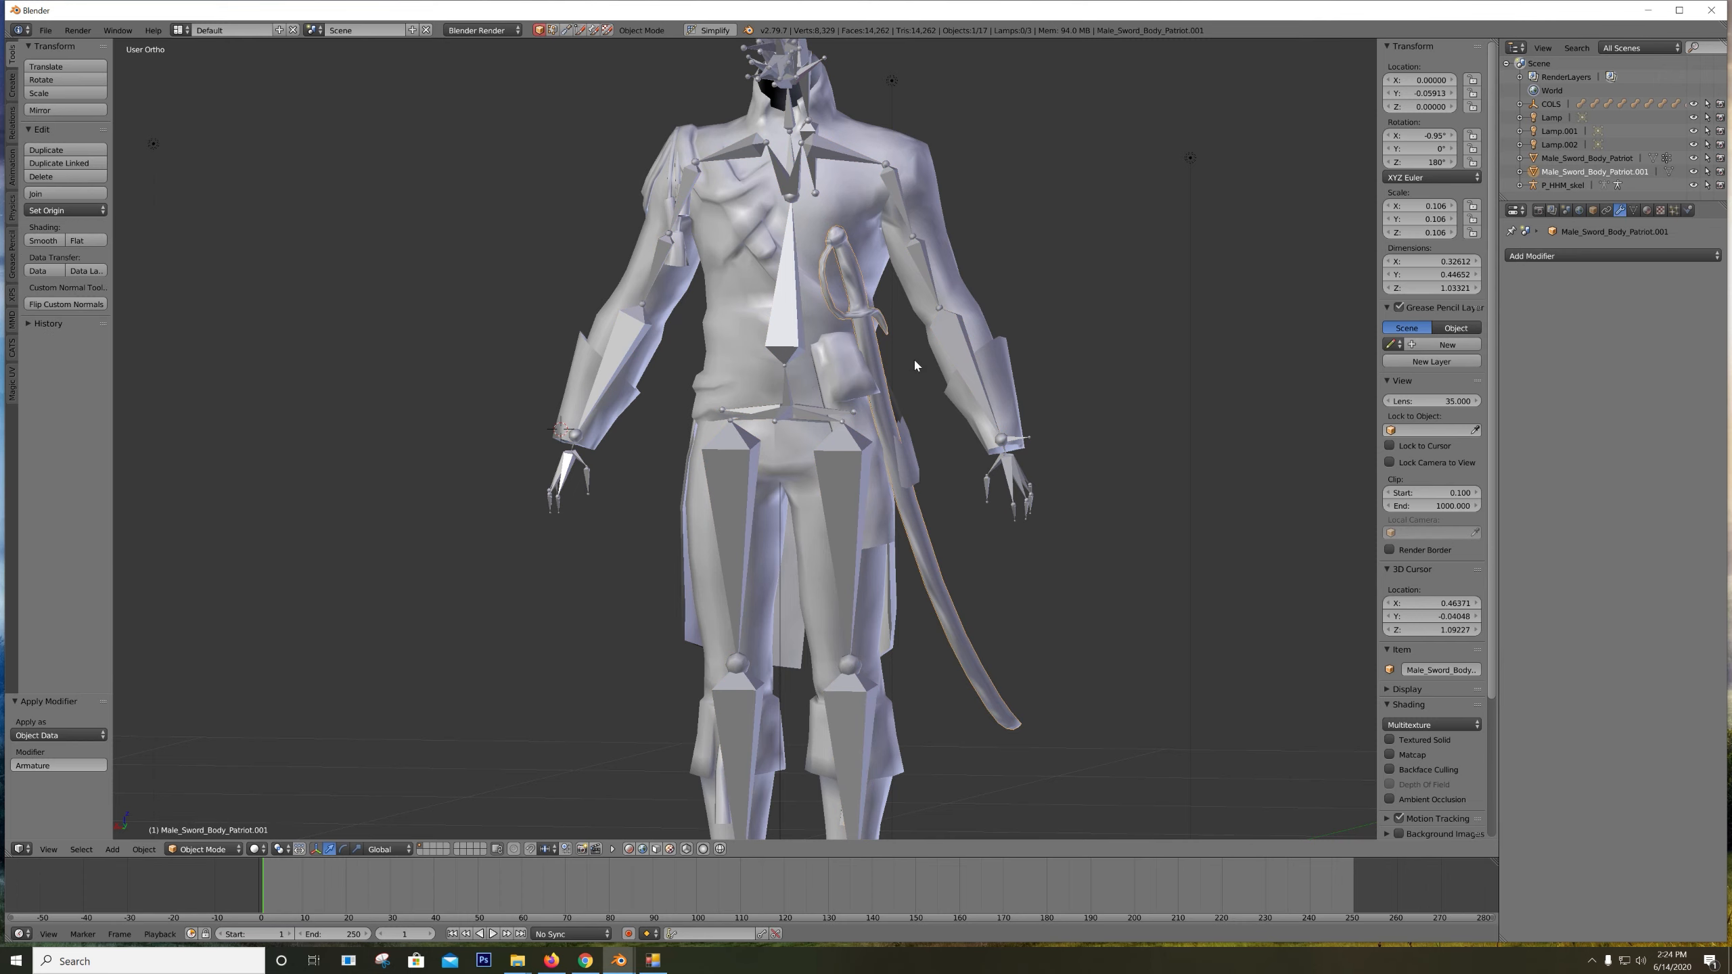
pyautogui.press('Tab')
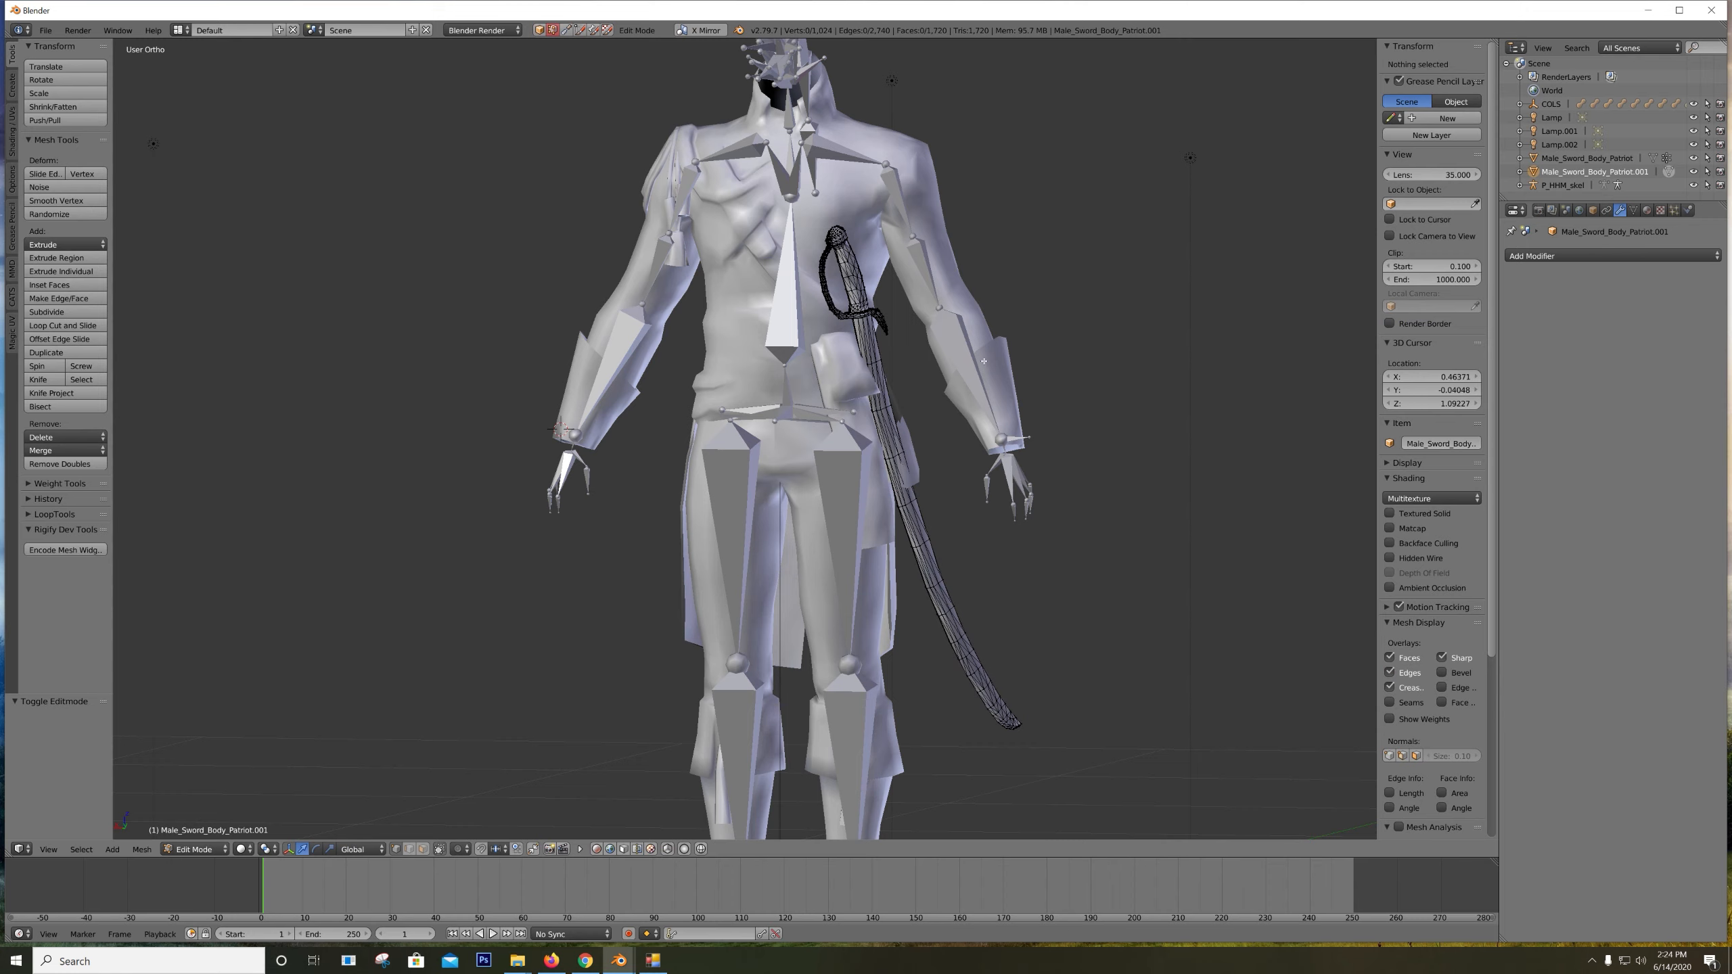
pyautogui.press('a')
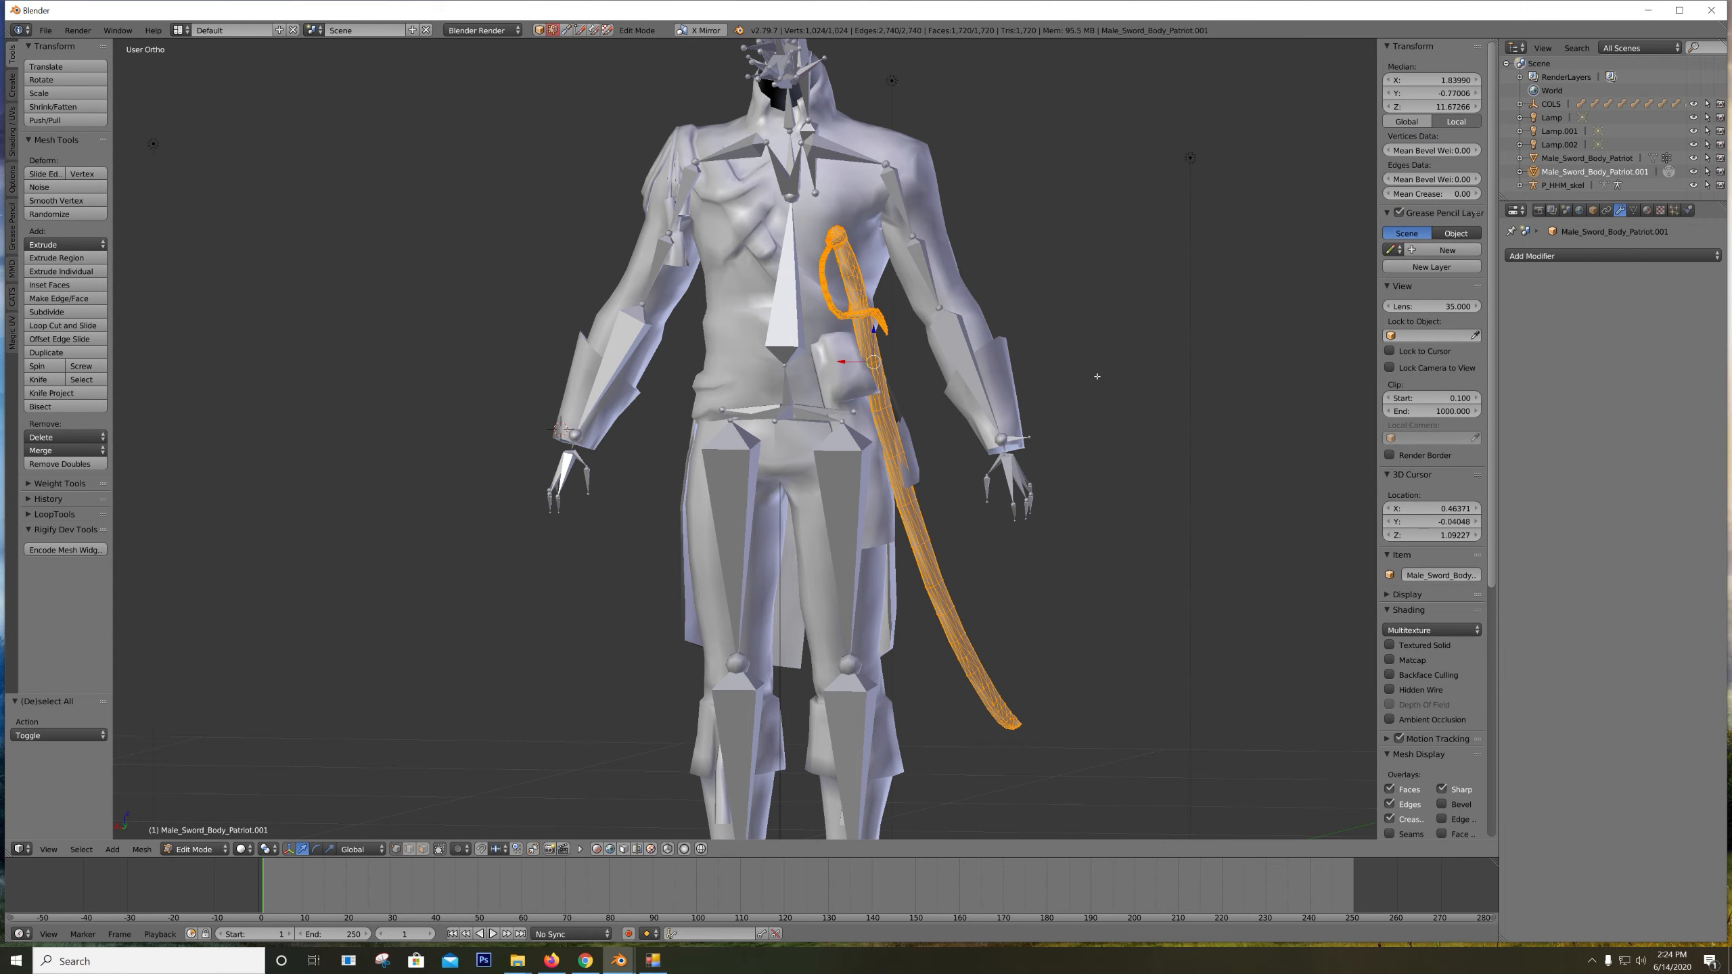
pyautogui.click(1569, 255)
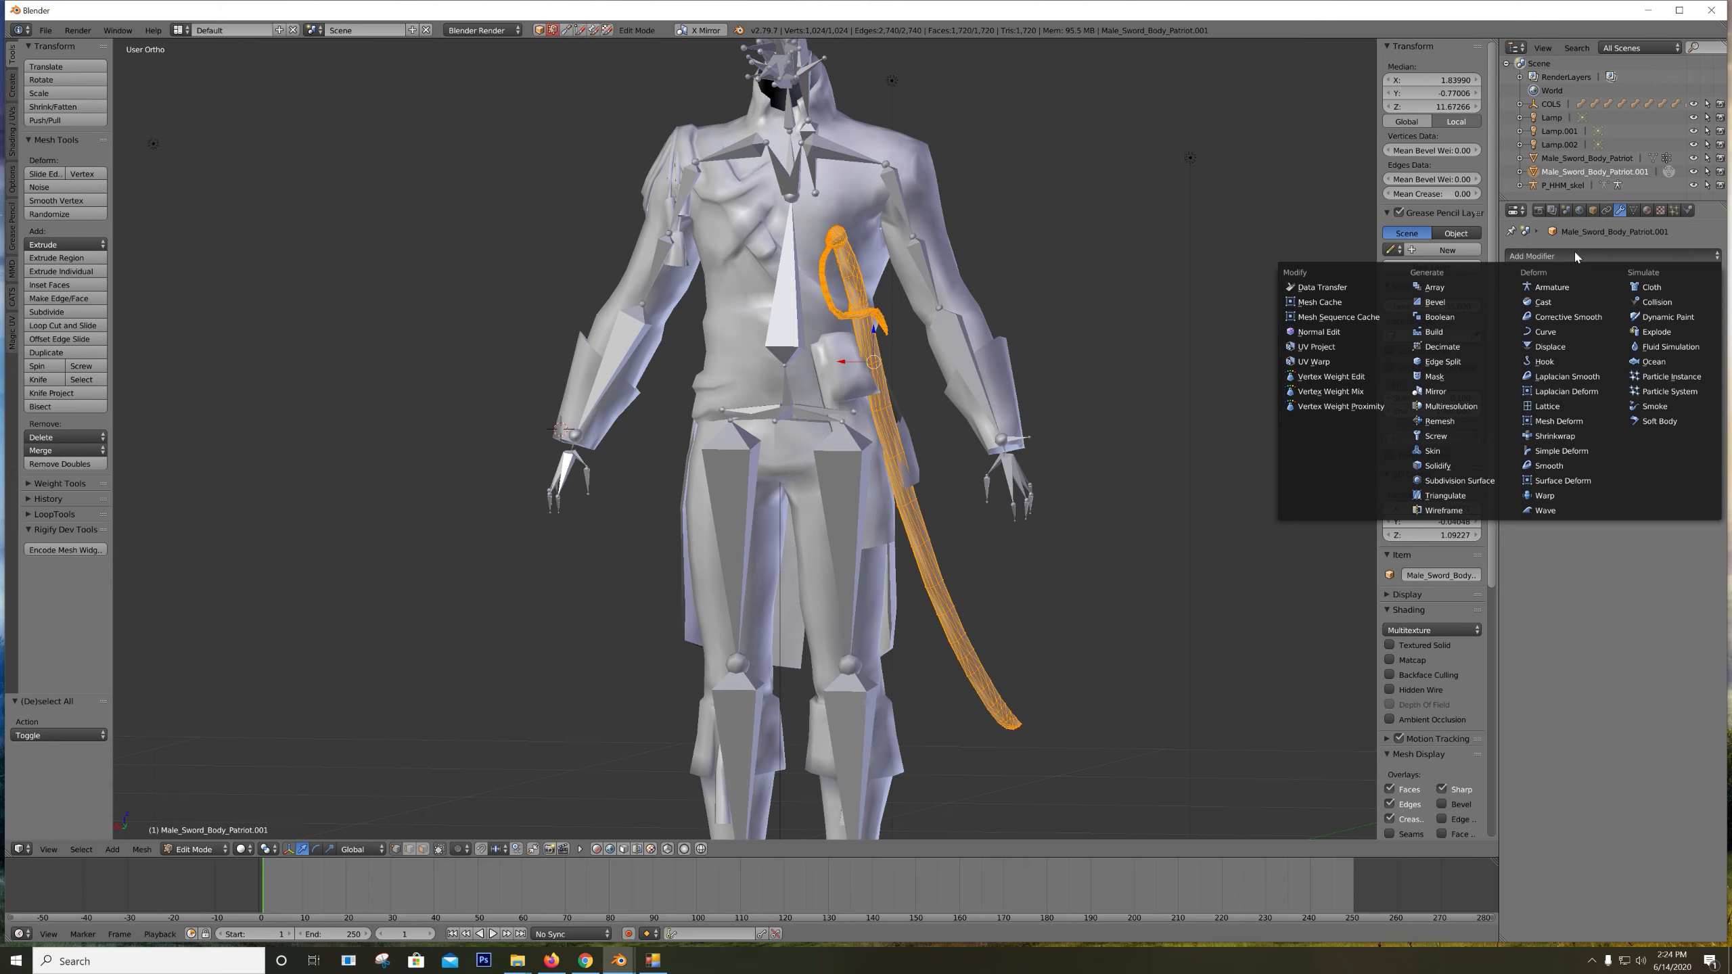
pyautogui.click(1634, 211)
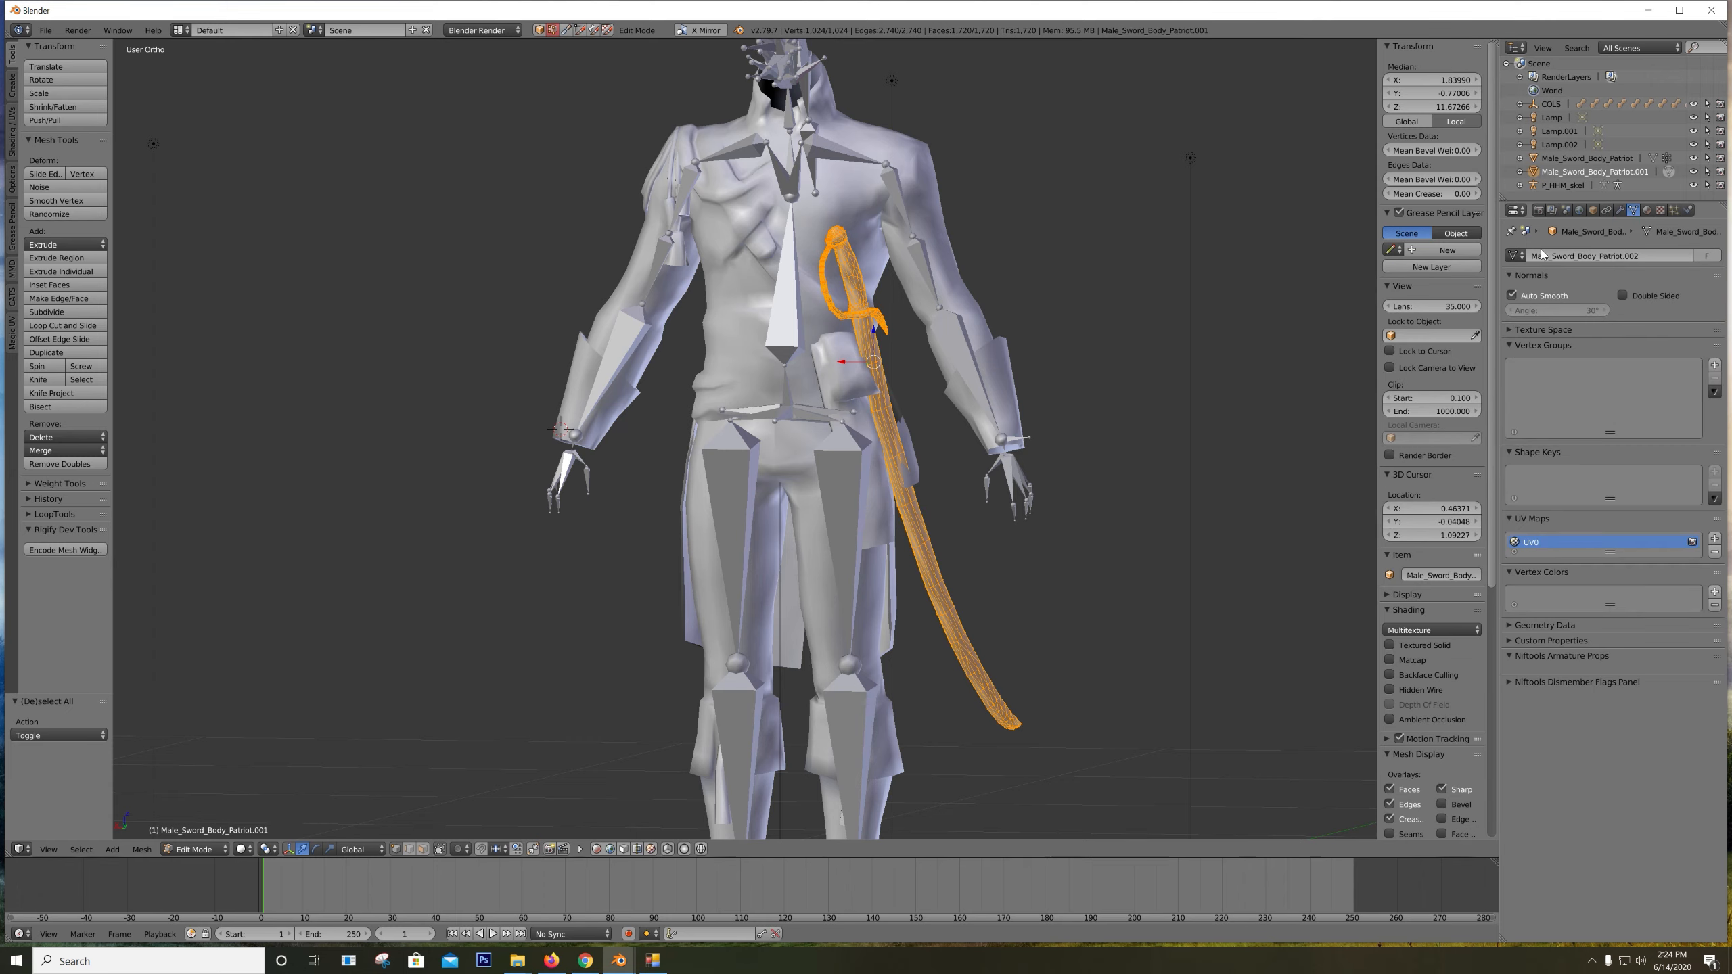
pyautogui.click(1715, 365)
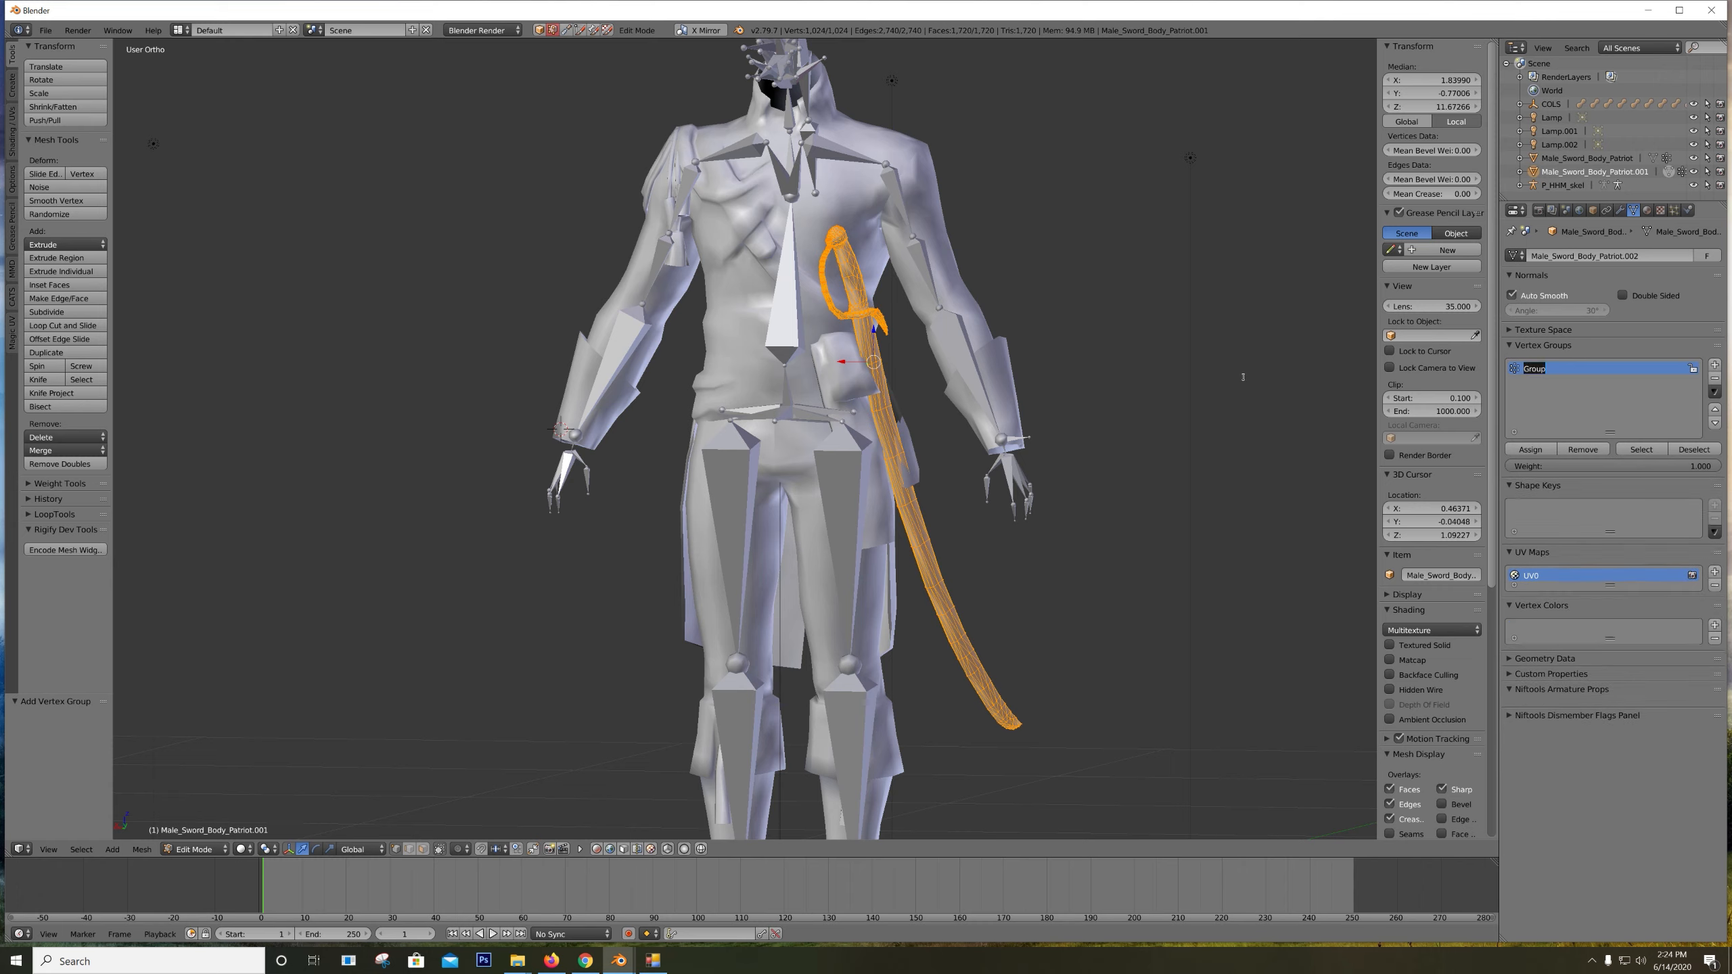
pyautogui.write('Pelvis')
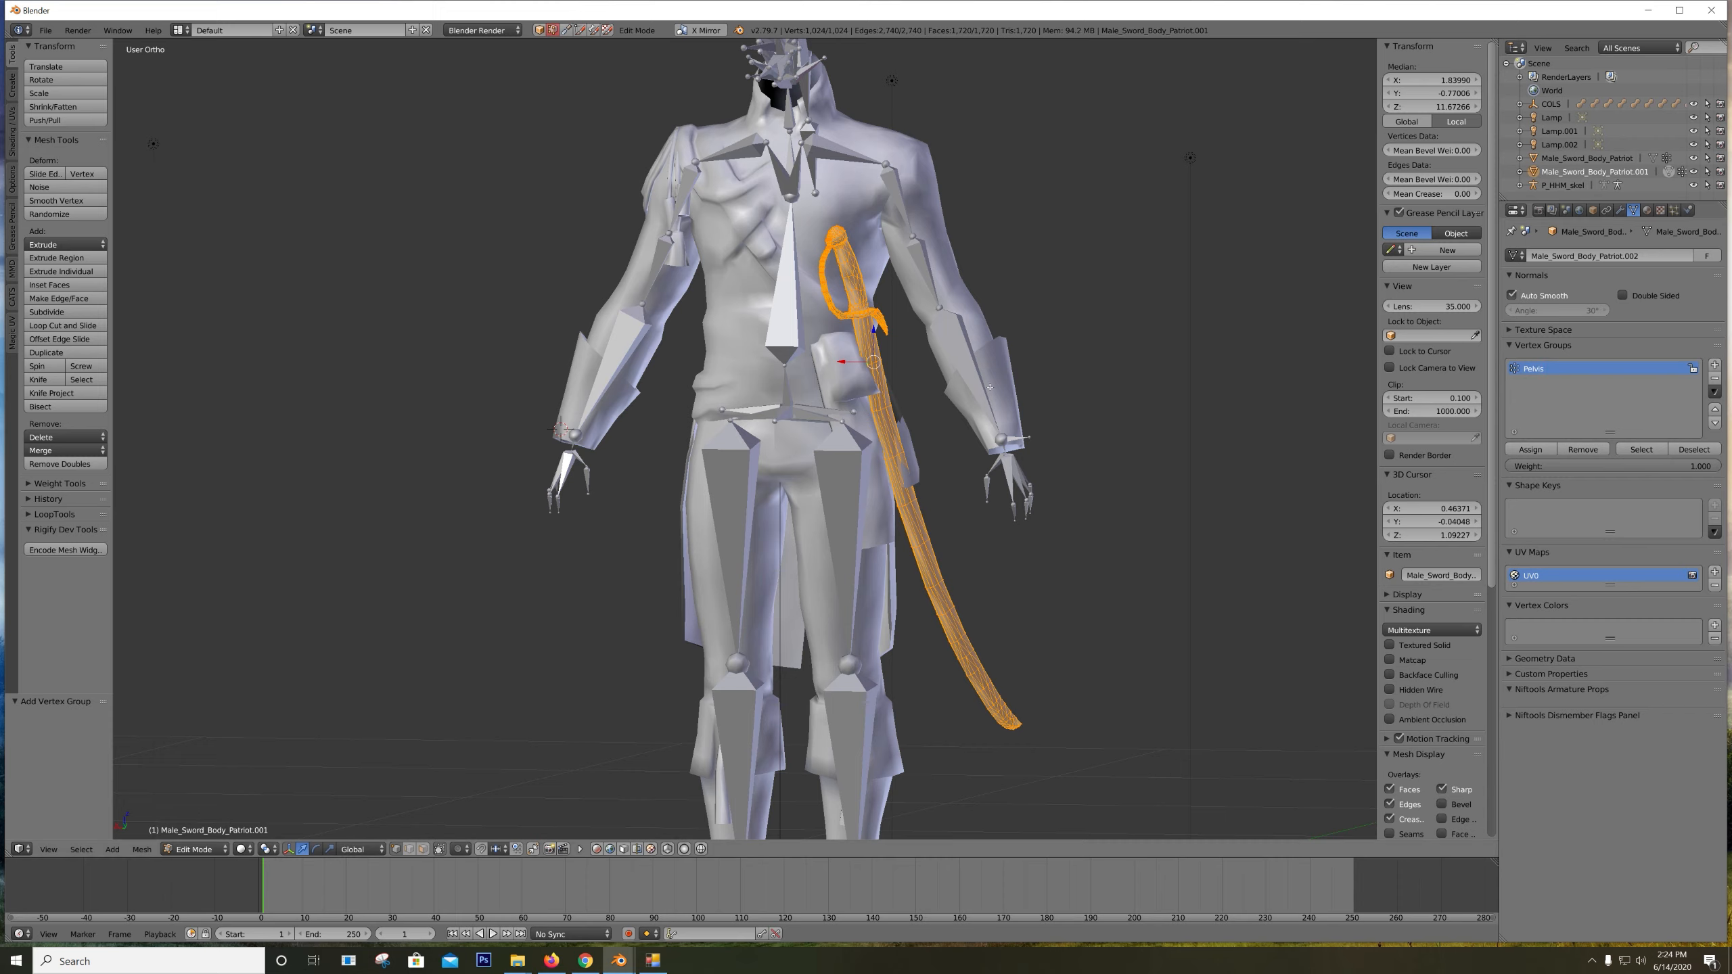
pyautogui.press('a')
pyautogui.moveTo(916, 349); pyautogui.dragTo(900, 345, button='middle')
pyautogui.press('Tab')
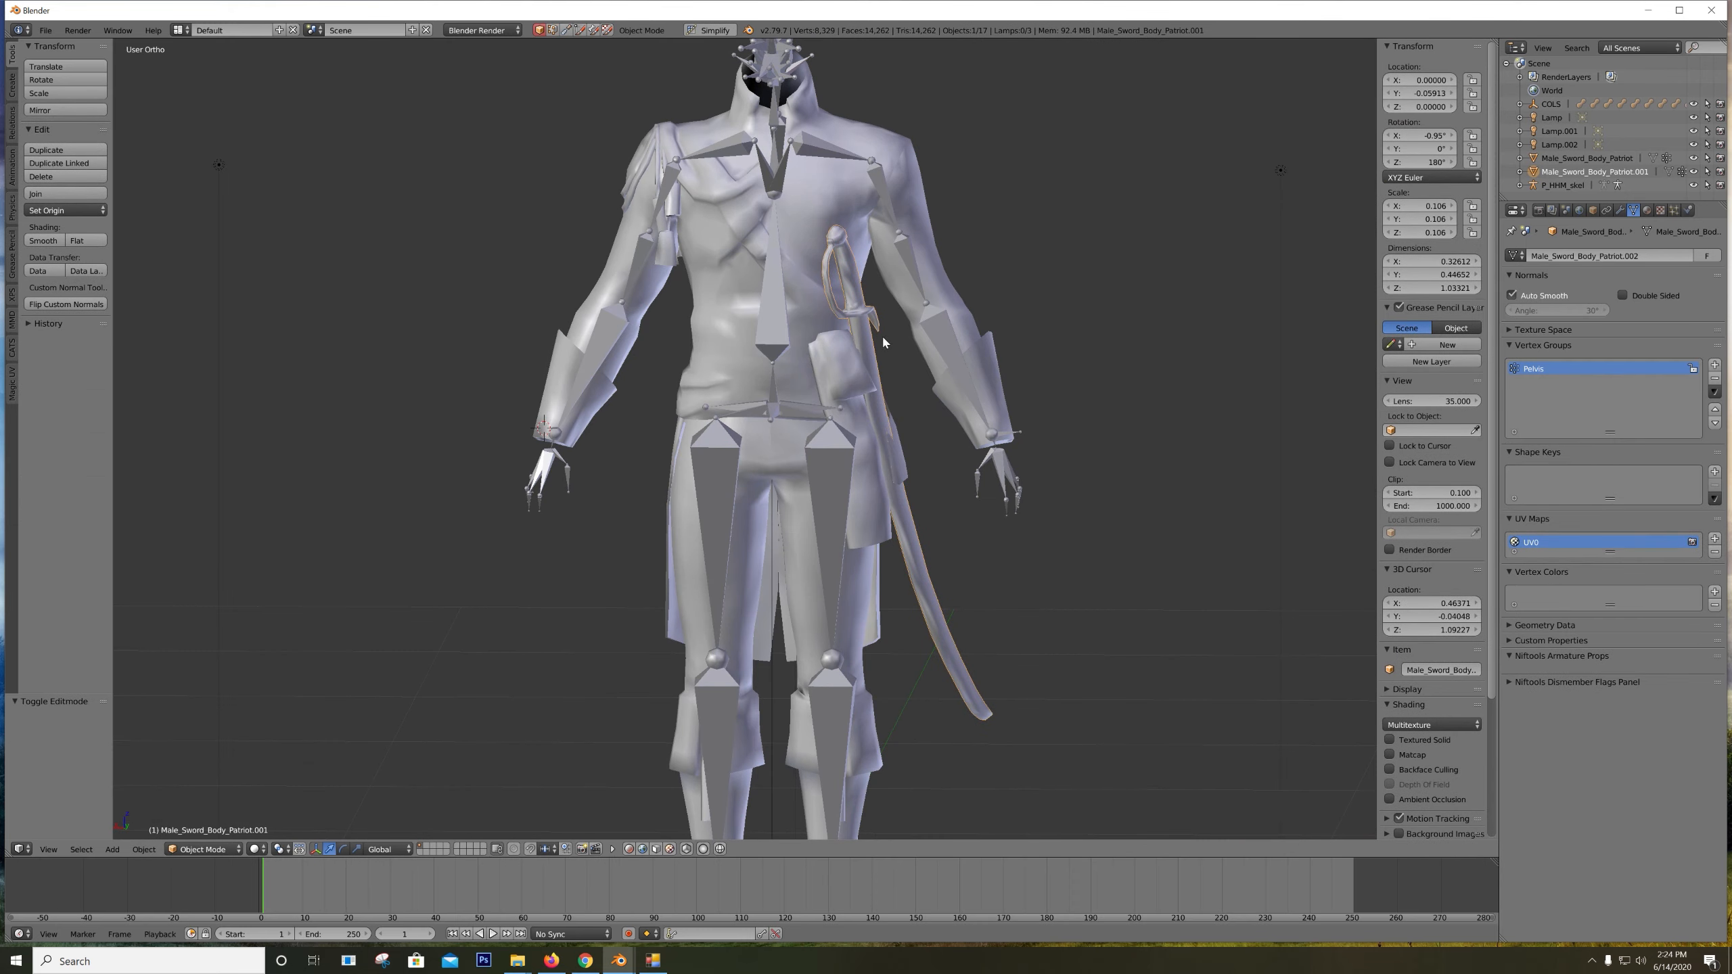
# Check the sword's Pelvis weights in Weight Paint mode from several angles
pyautogui.rightClick(785, 372)
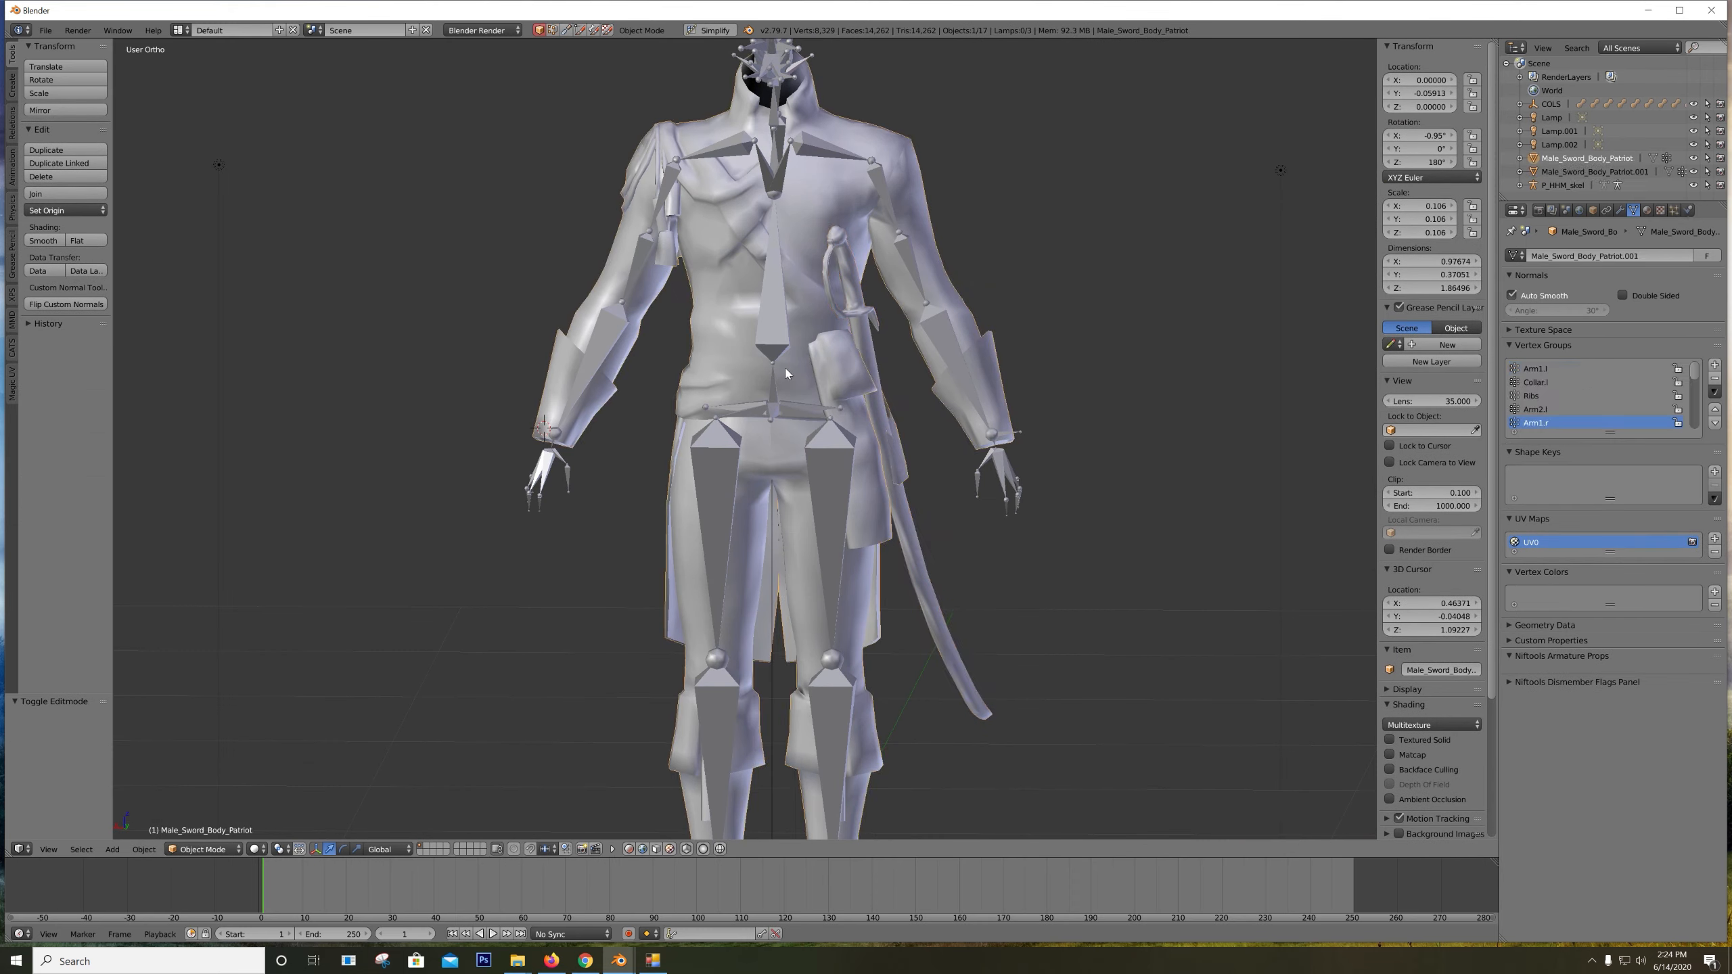
pyautogui.rightClick(887, 339)
pyautogui.hotkey('ctrl', 'Tab')
pyautogui.moveTo(891, 339)
pyautogui.mouseDown(button='middle')
pyautogui.moveTo(853, 340)
pyautogui.moveTo(917, 334)
pyautogui.mouseUp(button='middle')
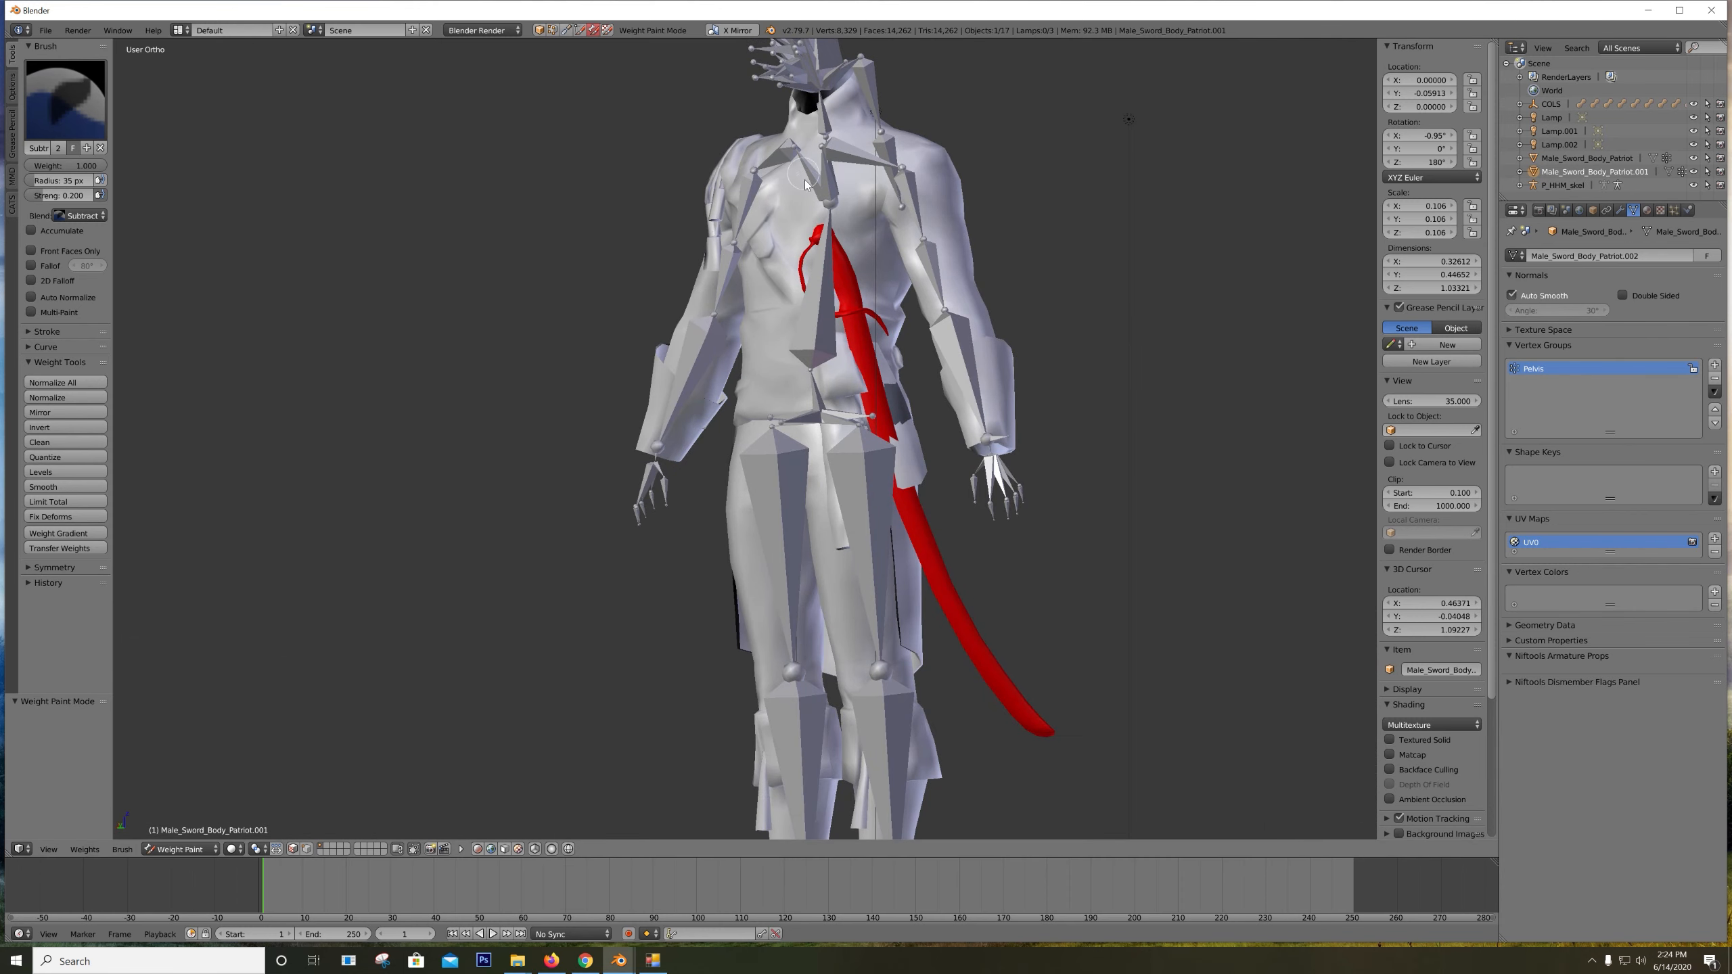
pyautogui.press('Tab')
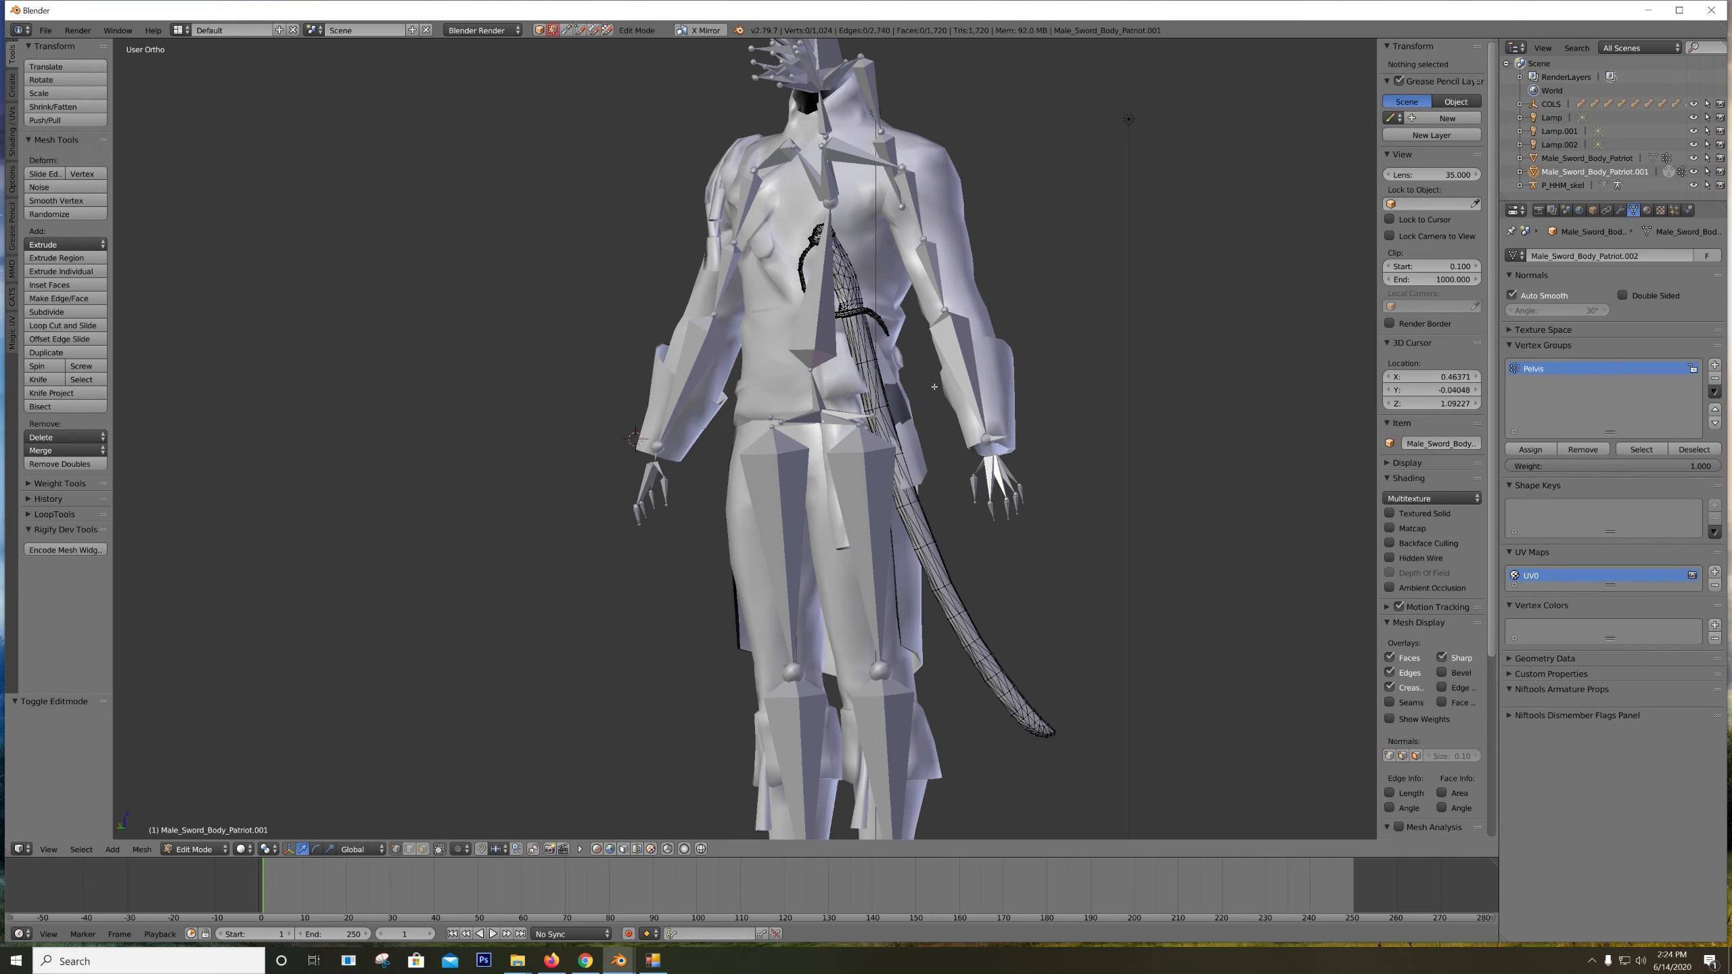
pyautogui.moveTo(934, 387); pyautogui.dragTo(1088, 280, button='middle')
pyautogui.press('Tab')
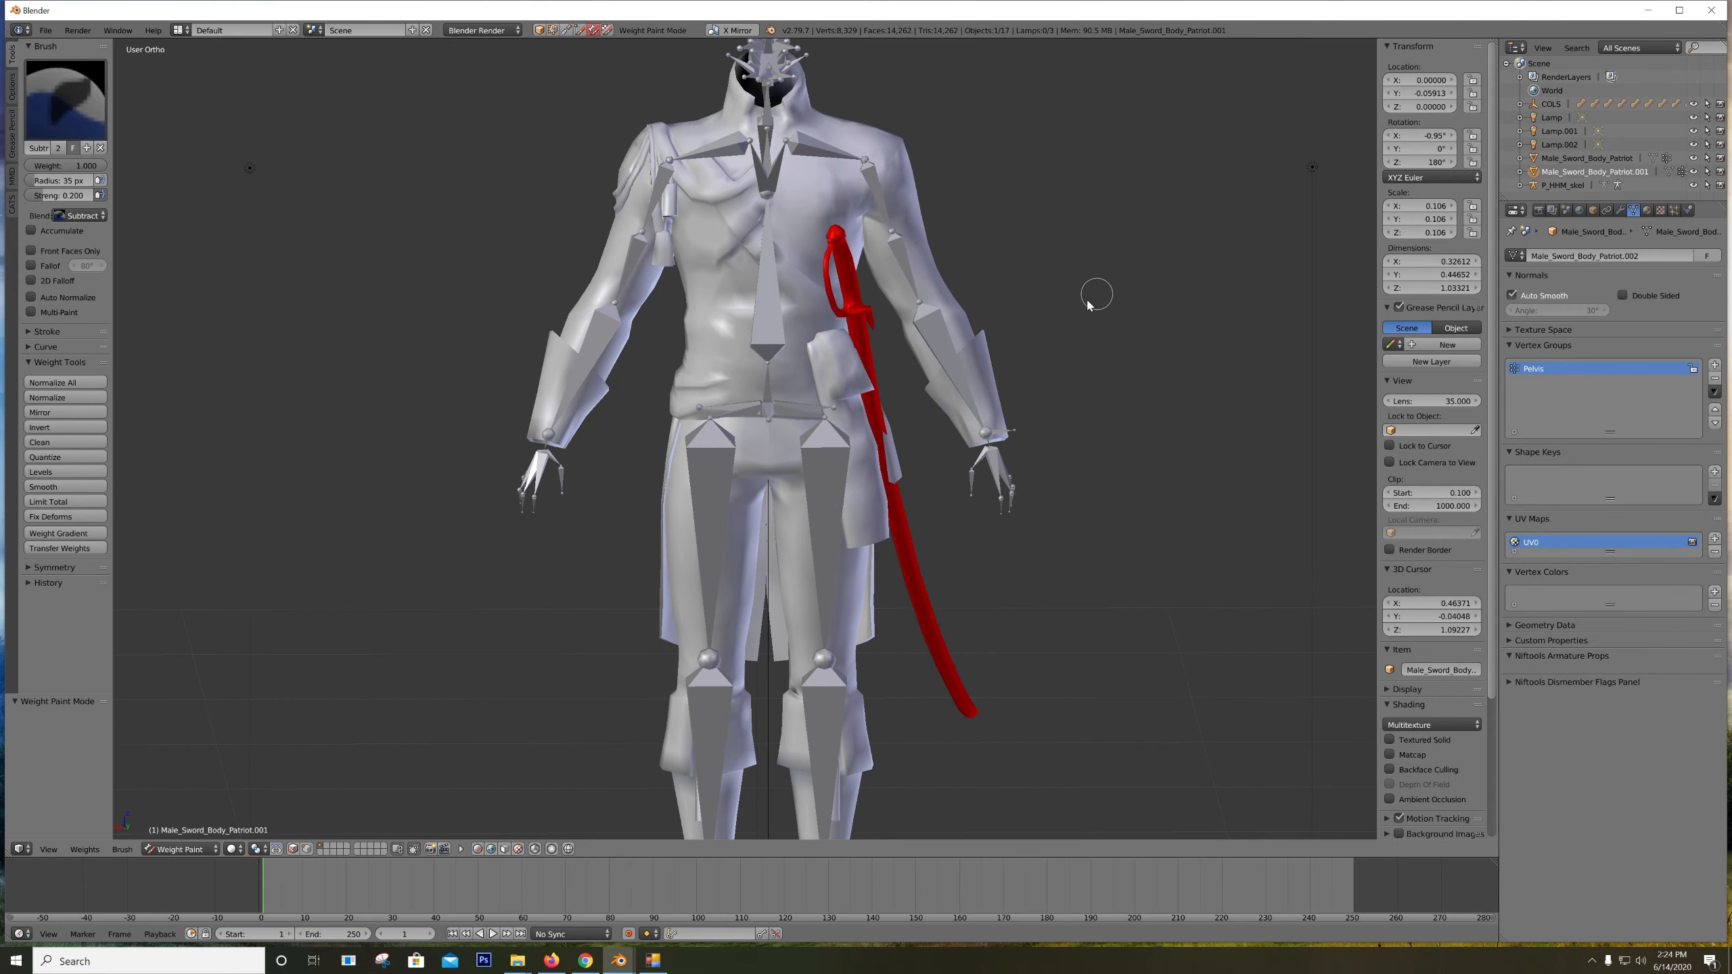
pyautogui.hotkey('ctrl', 'Tab')
pyautogui.moveTo(1042, 339); pyautogui.dragTo(1090, 312, button='middle')
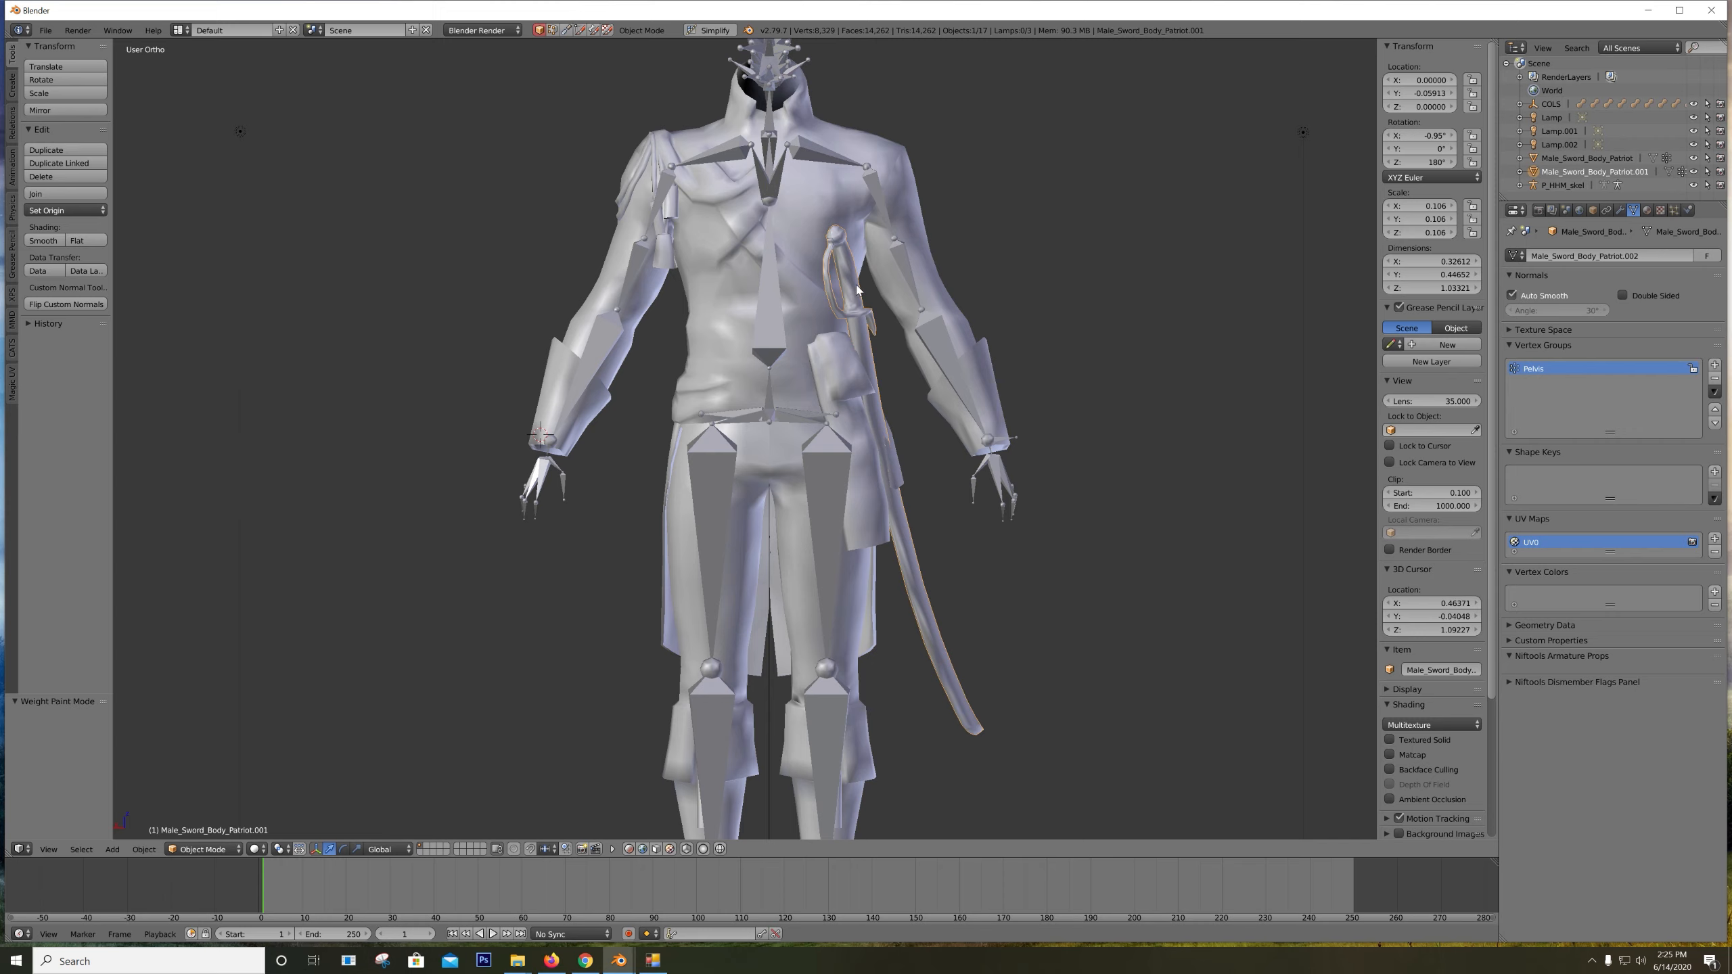
# Hide the P_HHM_skel armature and look through the outfit's vertex group weights in Weight Paint mode
pyautogui.click(1694, 185)
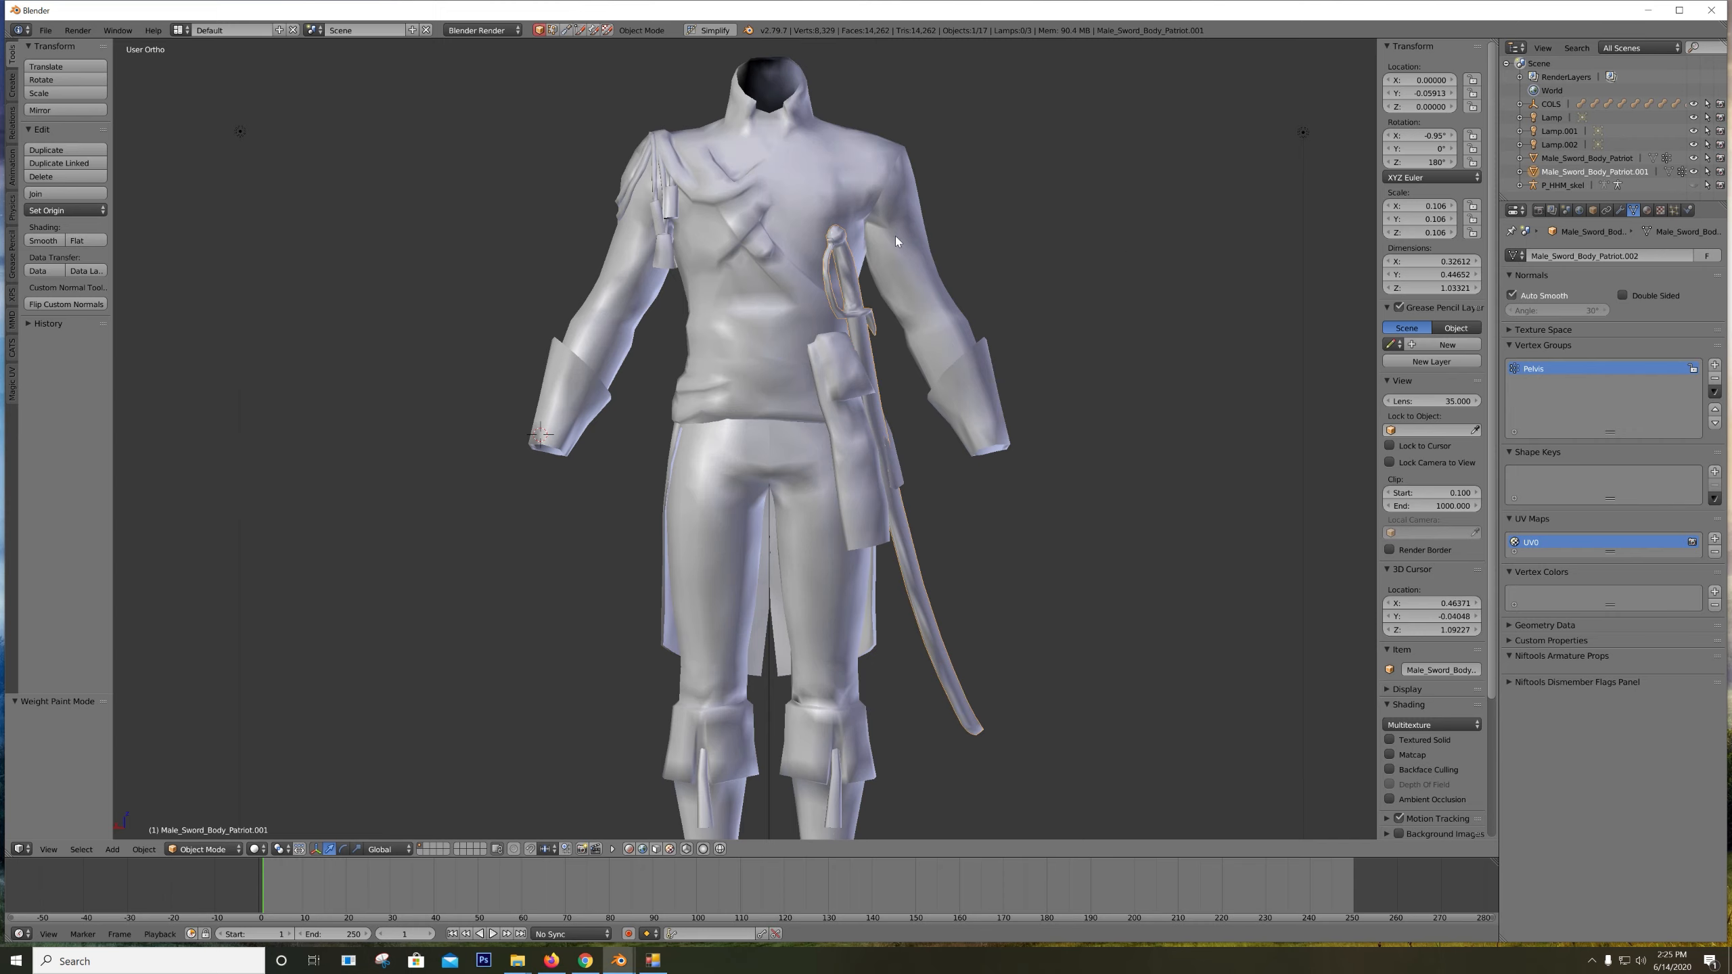
pyautogui.rightClick(922, 252)
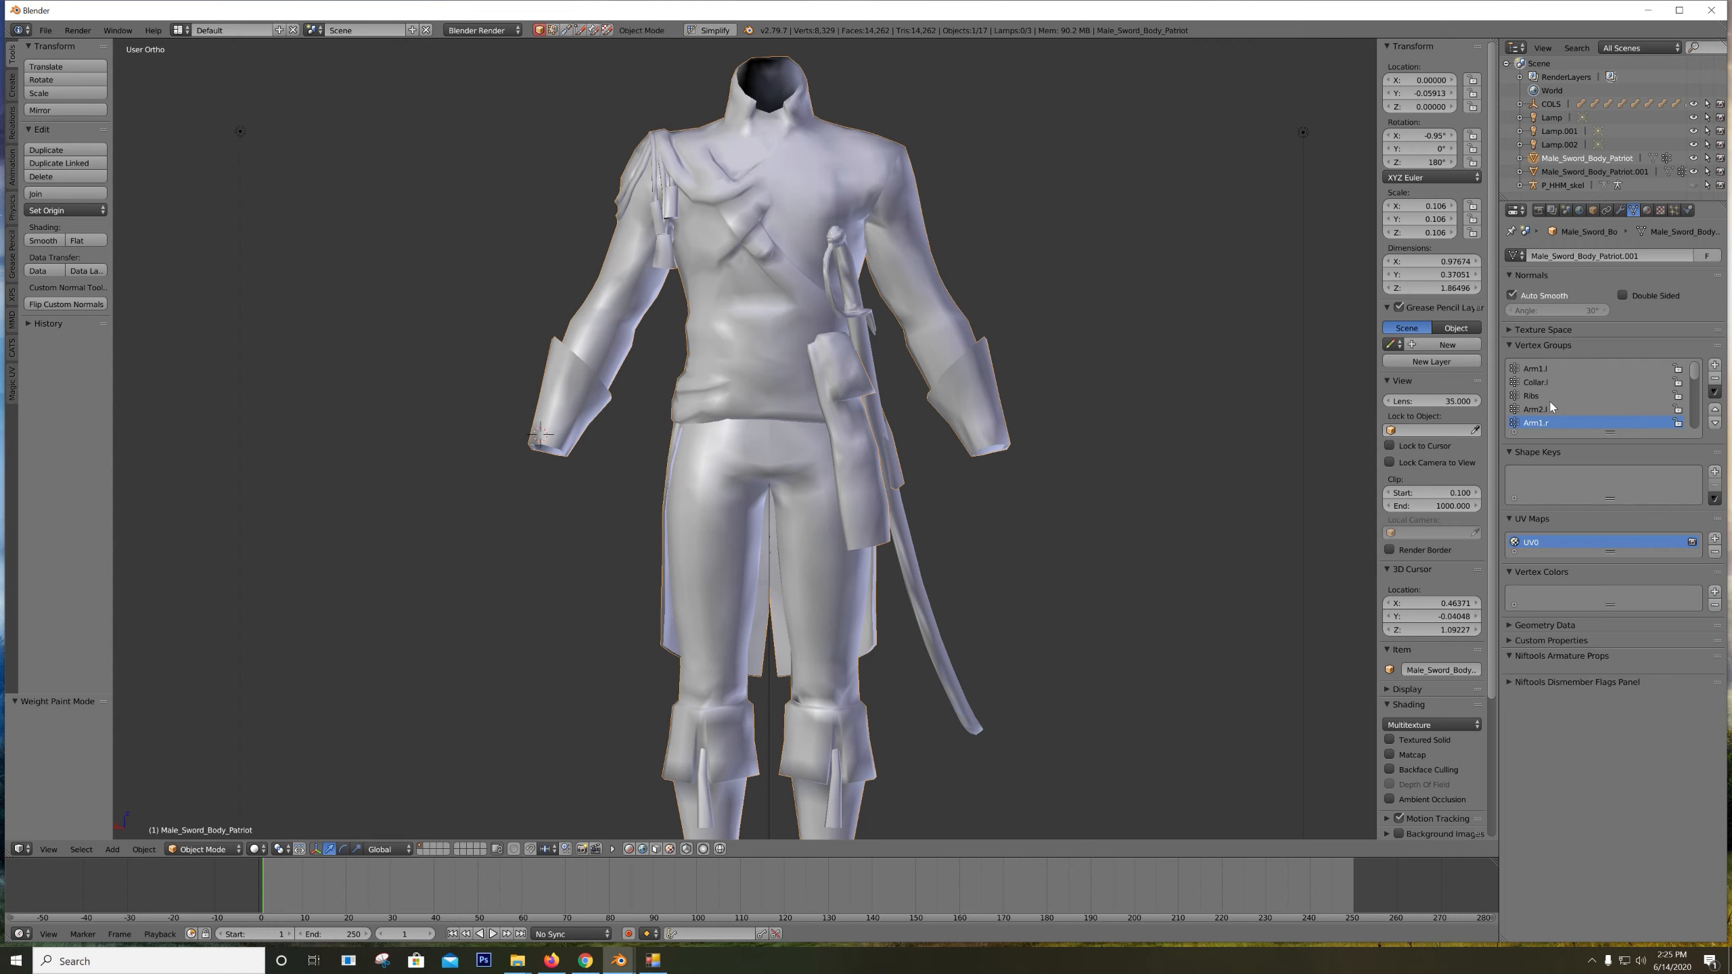
pyautogui.hotkey('ctrl', 'Tab')
pyautogui.scroll(-5, 1570, 396)
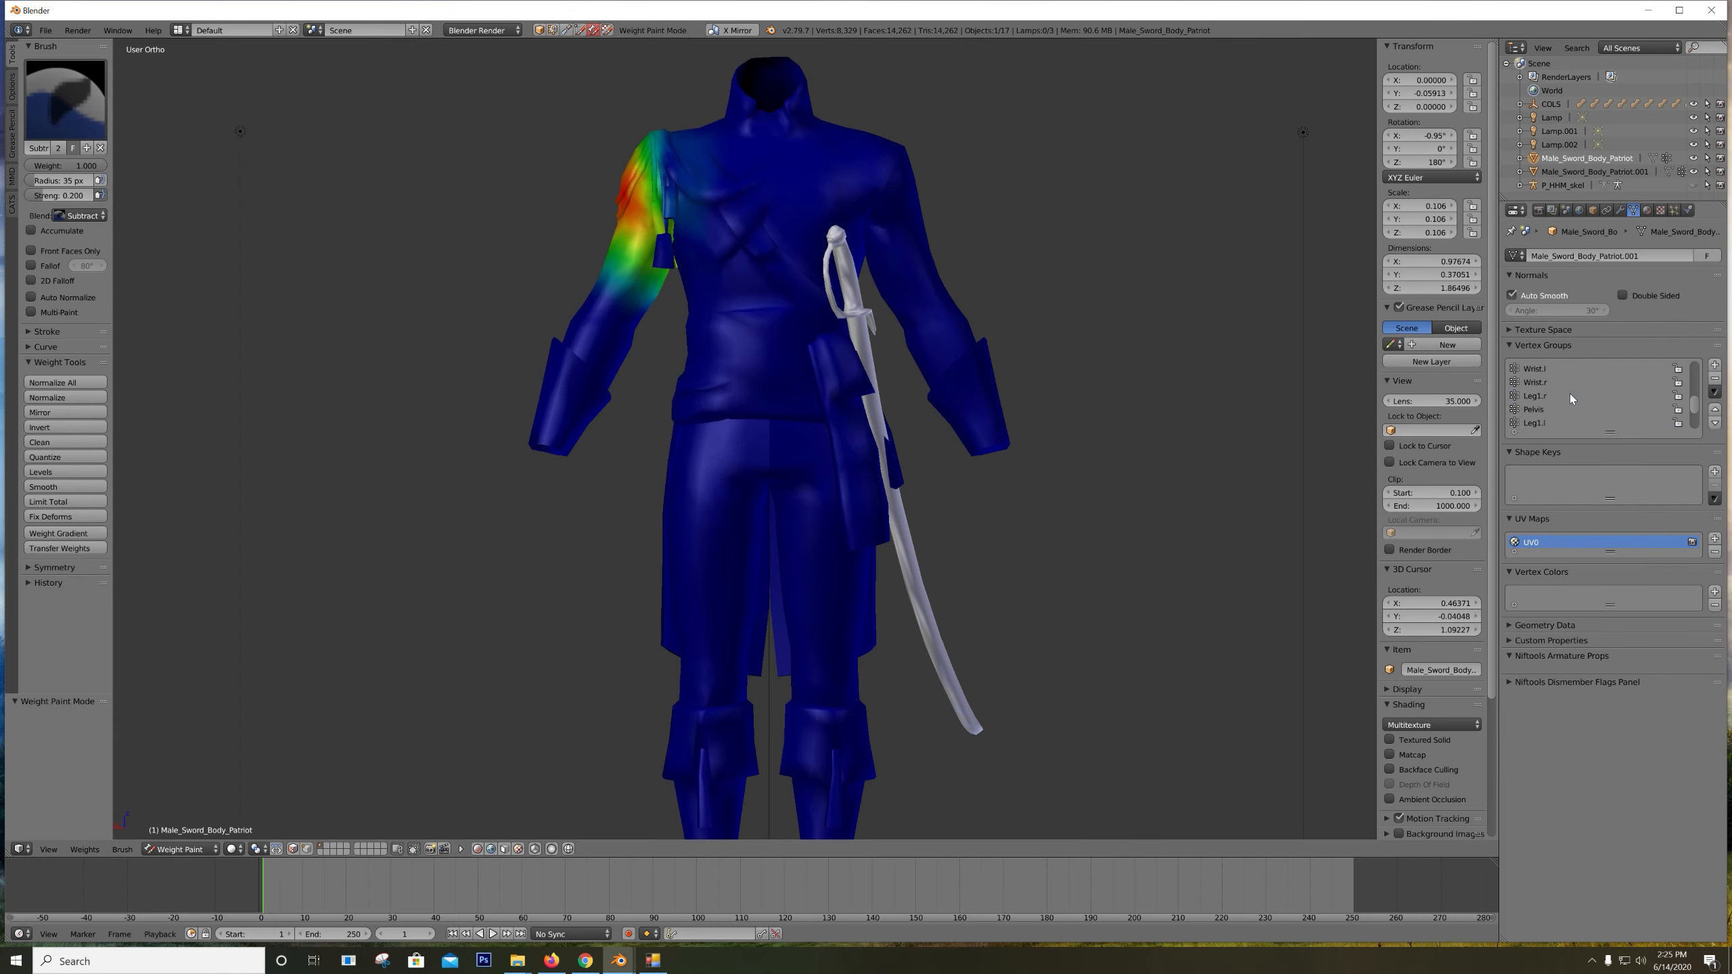
pyautogui.scroll(-4, 1570, 393)
pyautogui.click(1546, 420)
pyautogui.click(1568, 408)
pyautogui.scroll(7, 1570, 403)
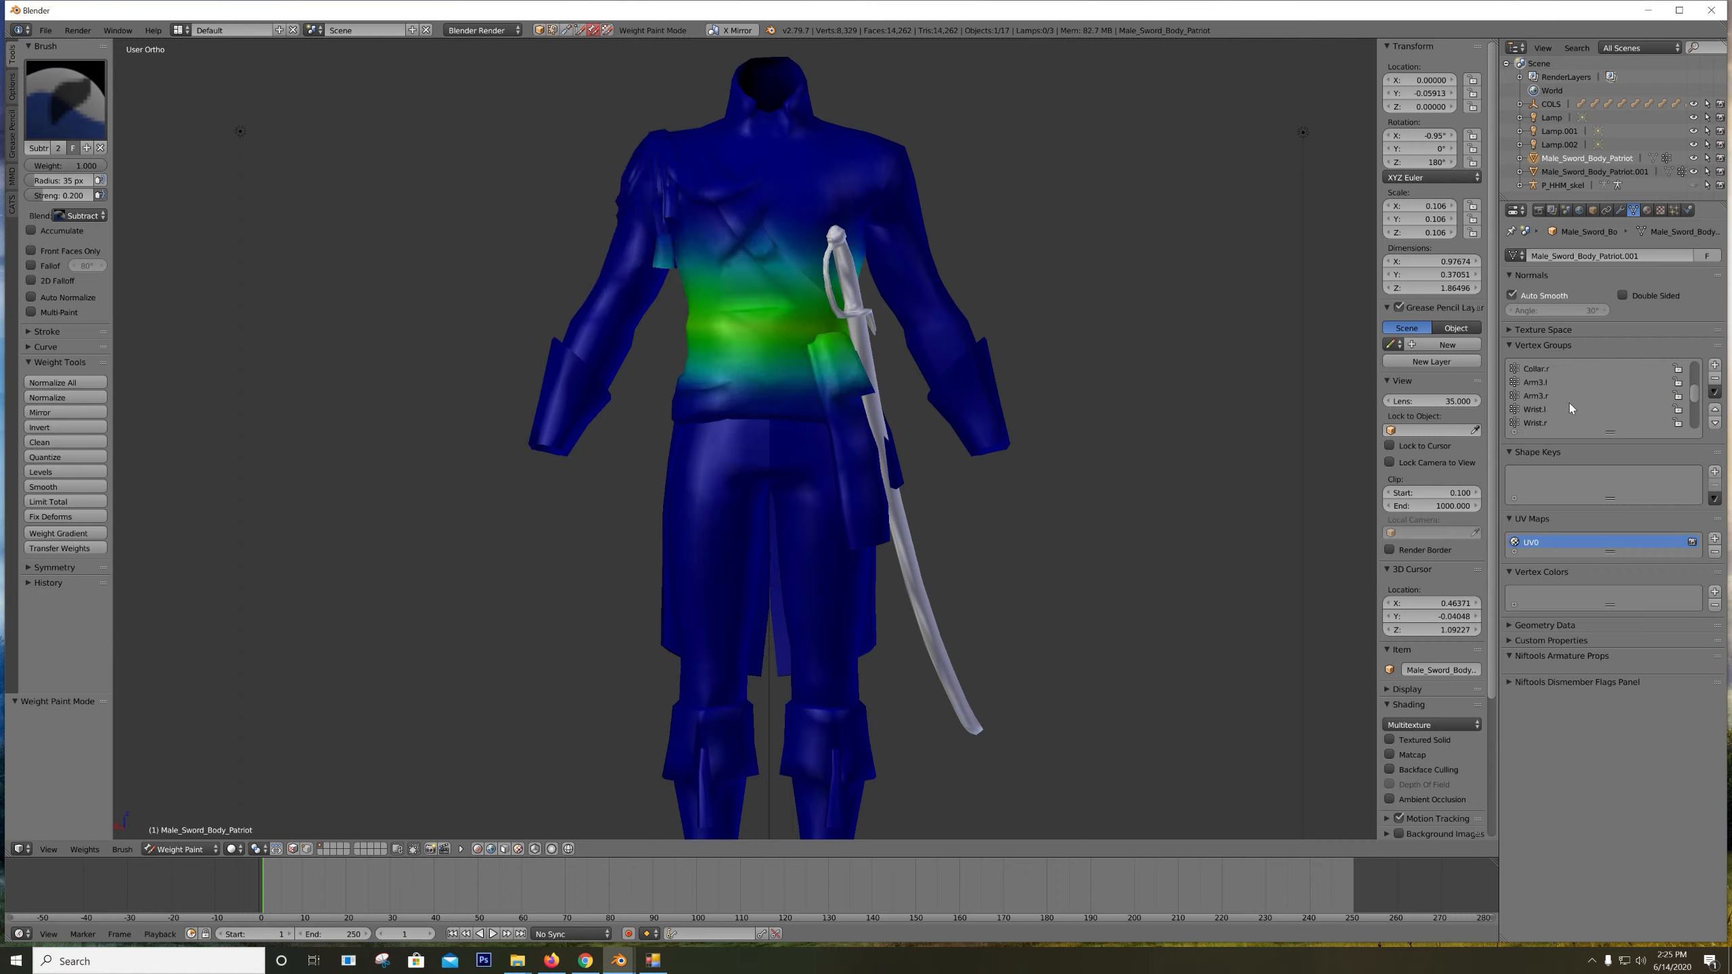
# Display the weights of the outfit's Pelvis vertex group and view them around the belt and sword
pyautogui.scroll(4, 1570, 403)
pyautogui.scroll(2, 1570, 408)
pyautogui.scroll(-2, 1570, 408)
pyautogui.scroll(-5, 1570, 407)
pyautogui.click(1554, 384)
pyautogui.moveTo(1014, 398)
pyautogui.mouseDown(button='middle')
pyautogui.moveTo(880, 404)
pyautogui.moveTo(992, 402)
pyautogui.mouseUp(button='middle')
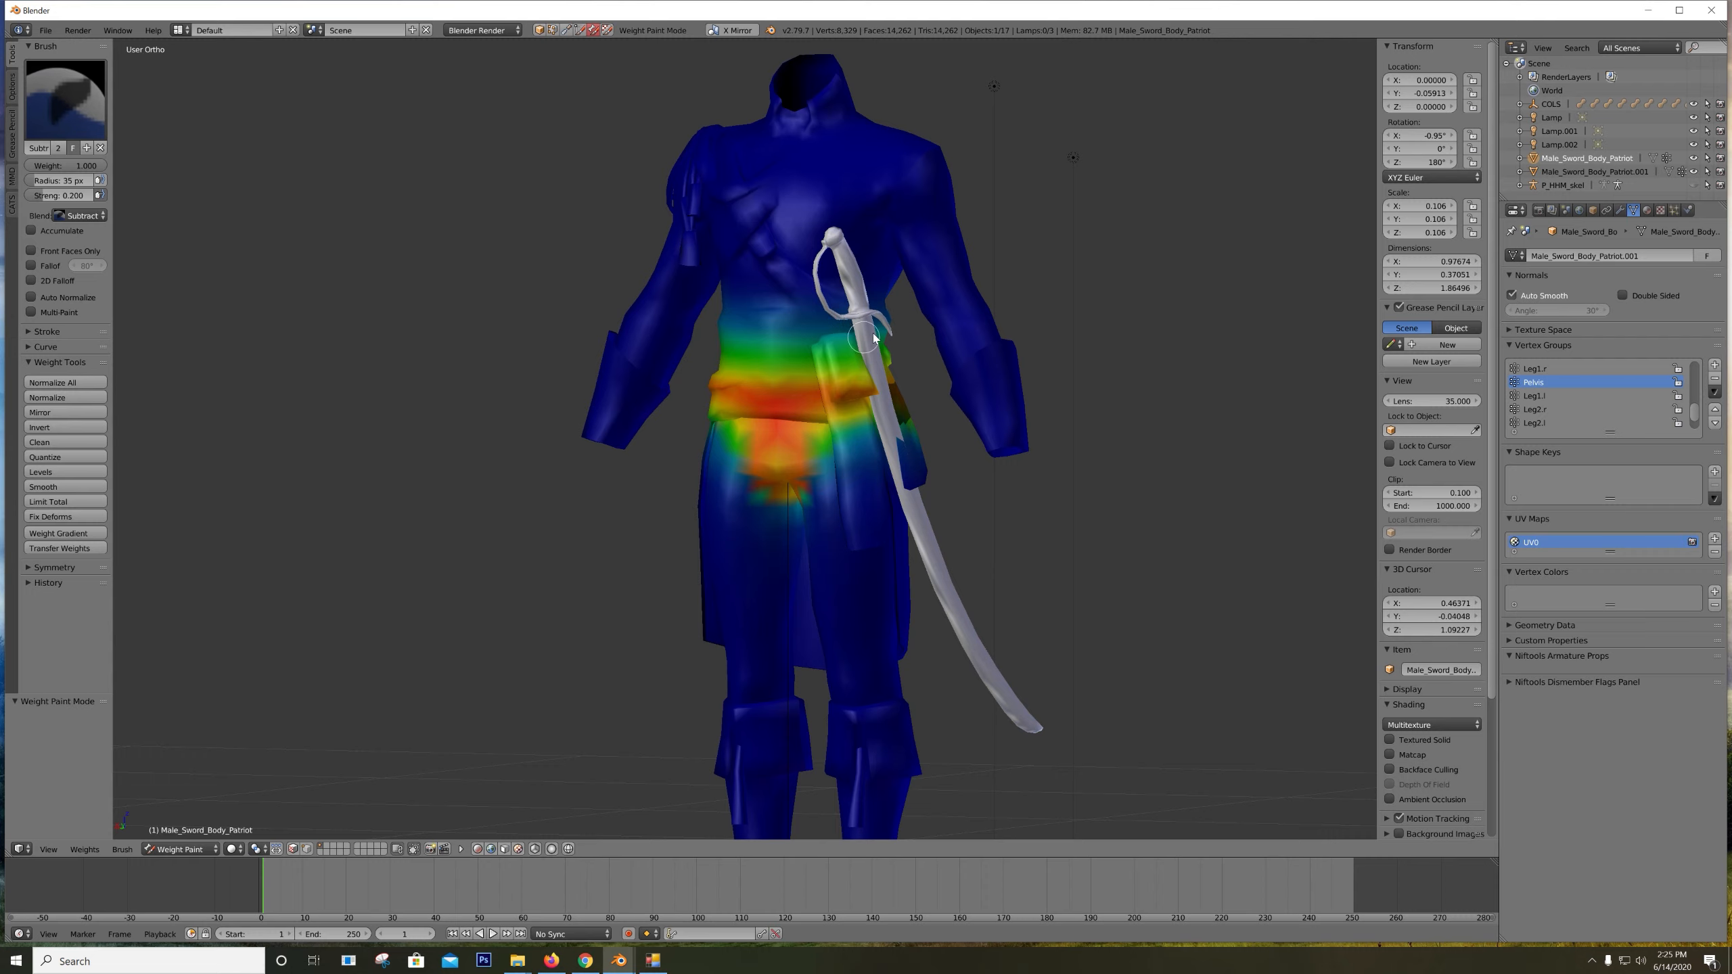
# Join the sword mesh into the Male_Sword_Body_Patriot outfit and expand the outfit's entry in the scene hierarchy
pyautogui.press('Tab')
pyautogui.press('Tab')
pyautogui.press('Tab')
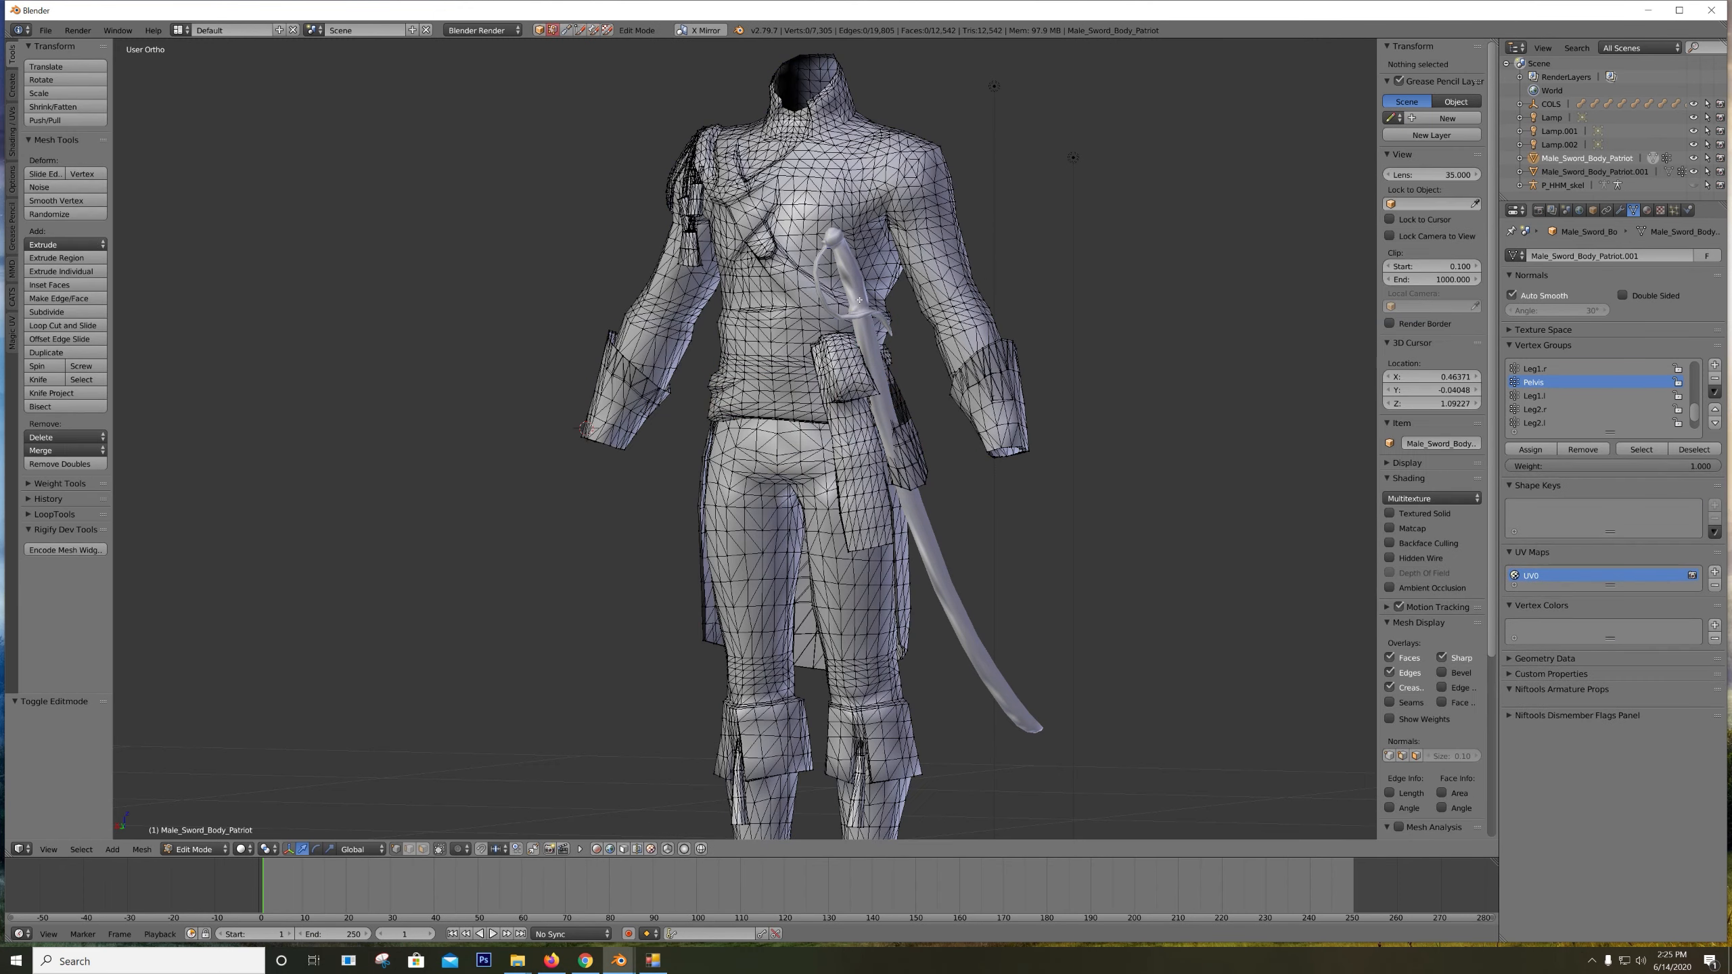
pyautogui.press('Tab')
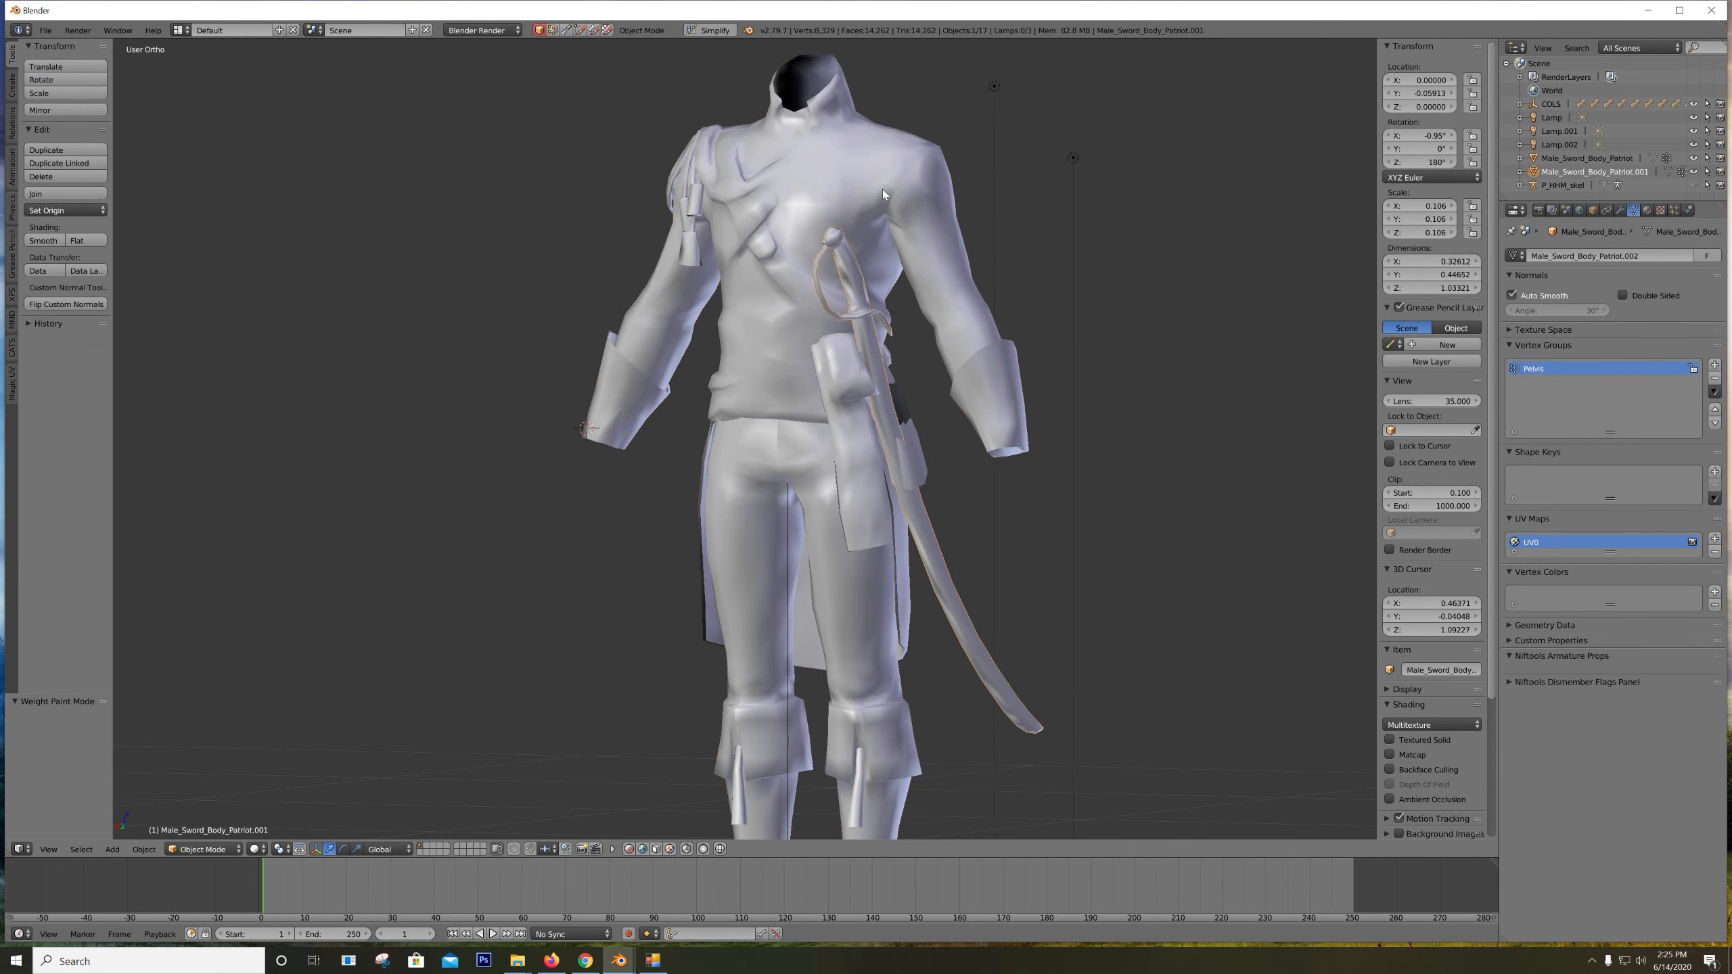
pyautogui.rightClick(907, 227)
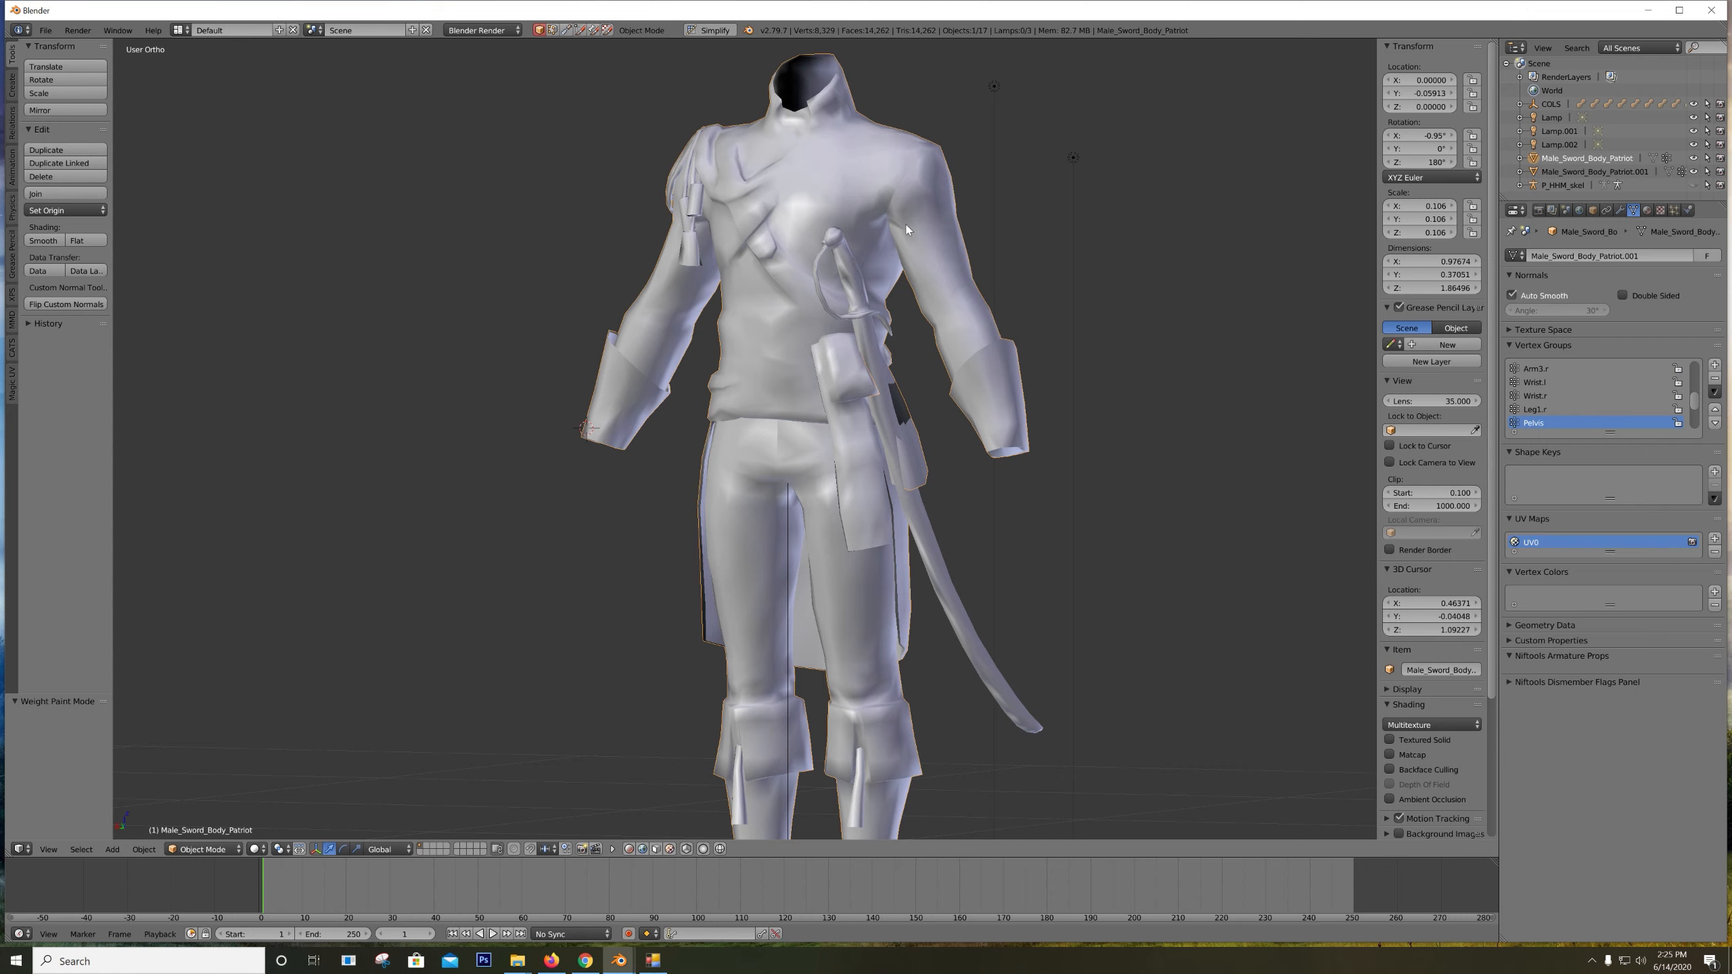
pyautogui.rightClick(854, 271)
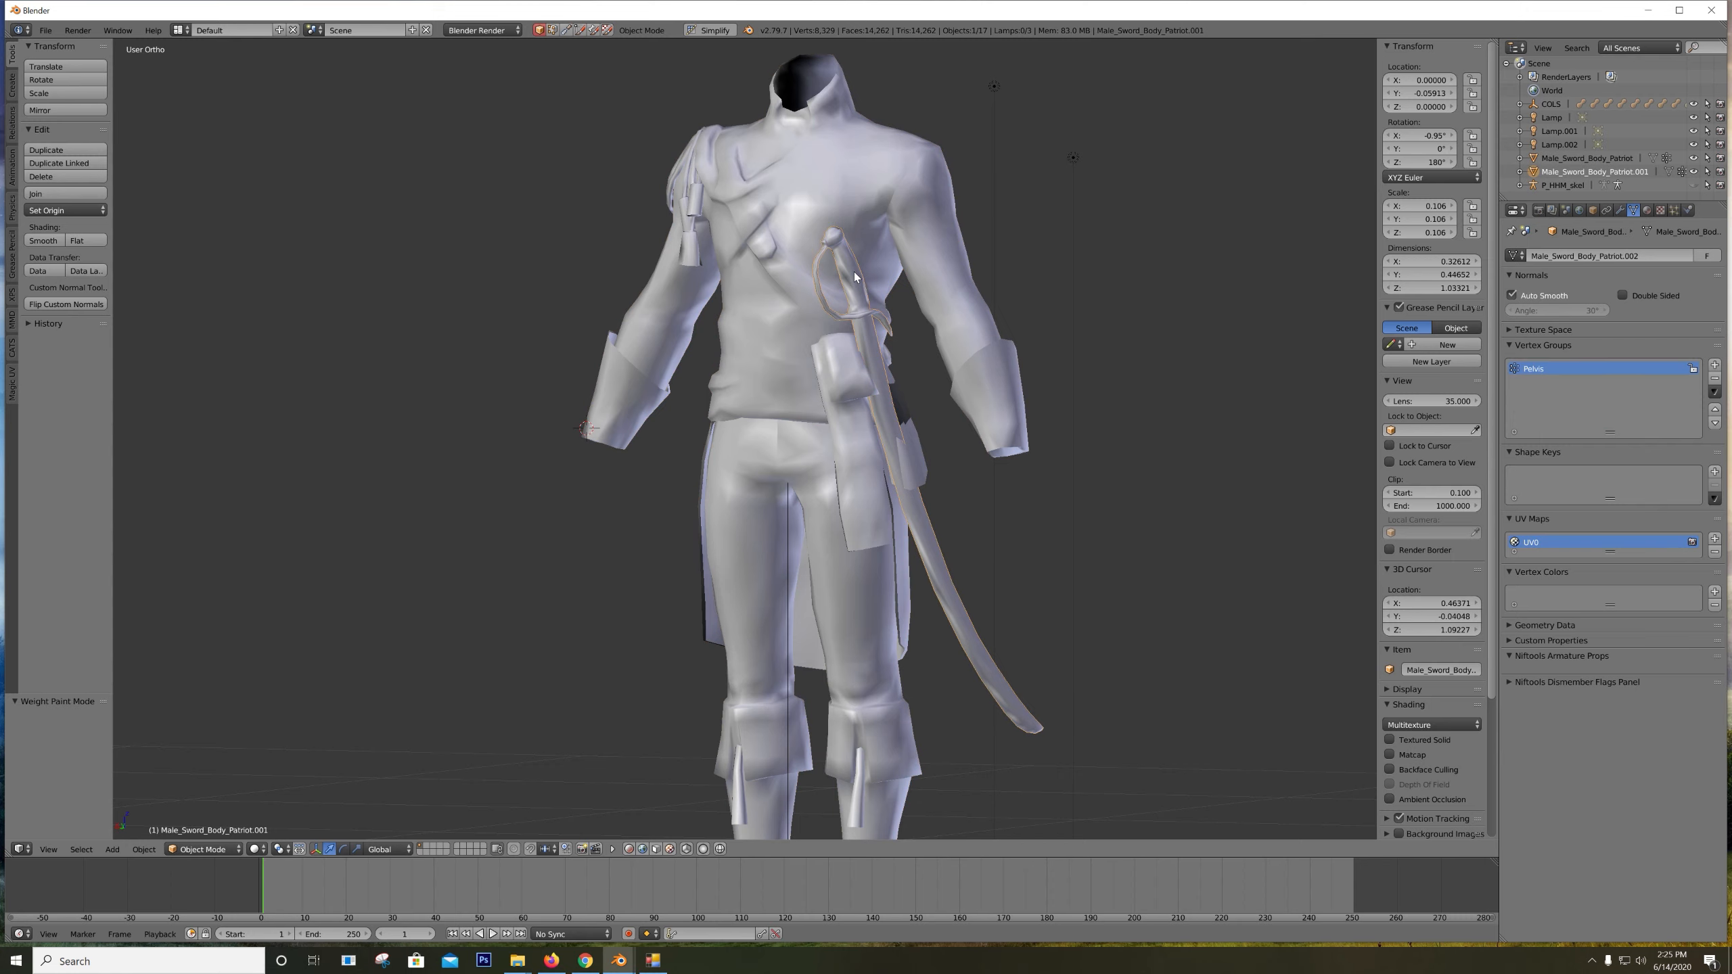
pyautogui.keyDown('shift'); pyautogui.rightClick(912, 192); pyautogui.keyUp('shift')
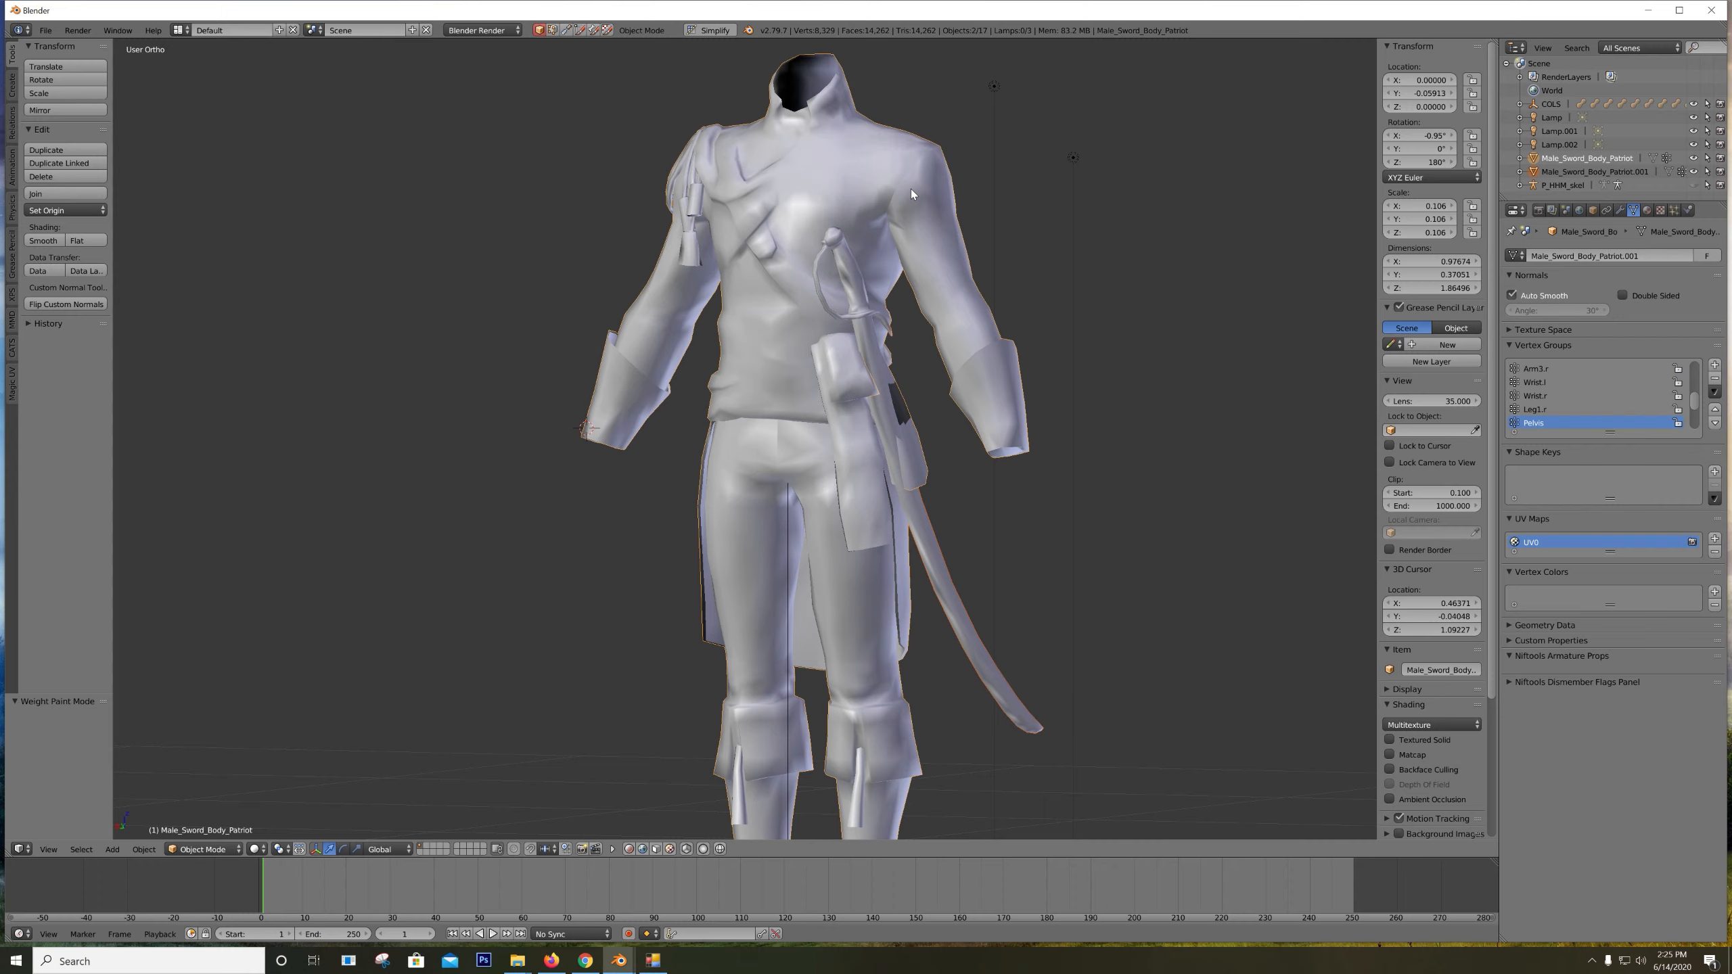
pyautogui.hotkey('ctrl', 'j')
pyautogui.click(1521, 159)
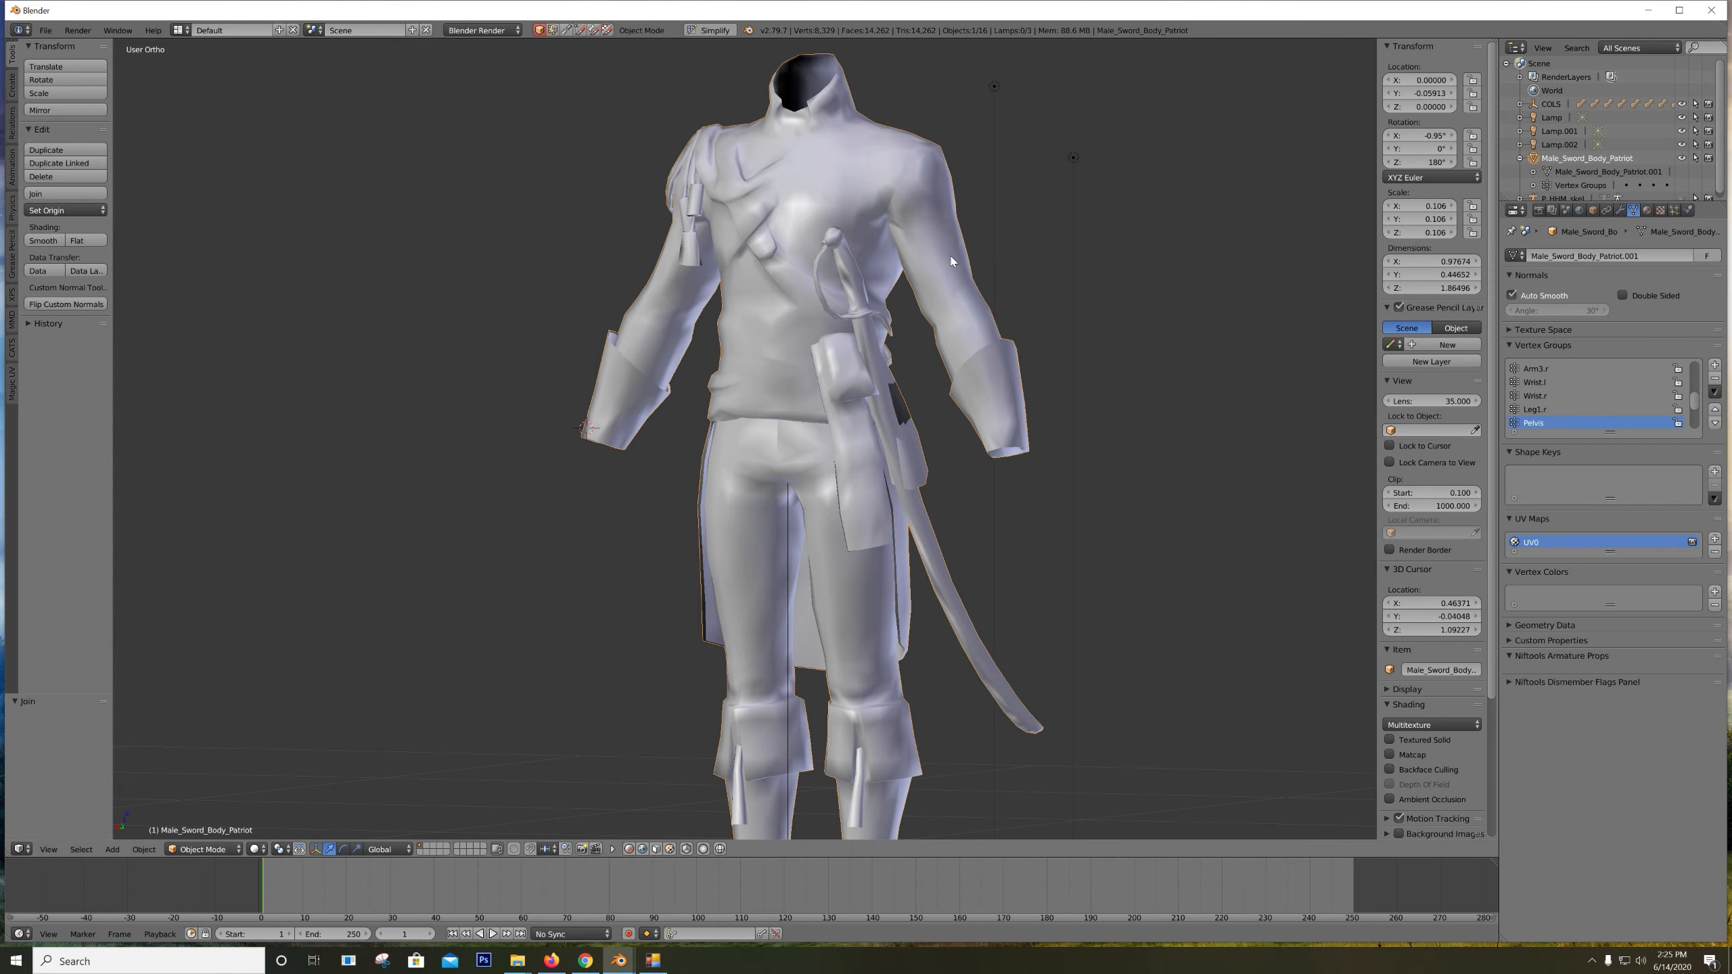
# Check the Pelvis weights on the joined outfit and sword in Weight Paint mode, including from the back view
pyautogui.hotkey('ctrl', 'Tab')
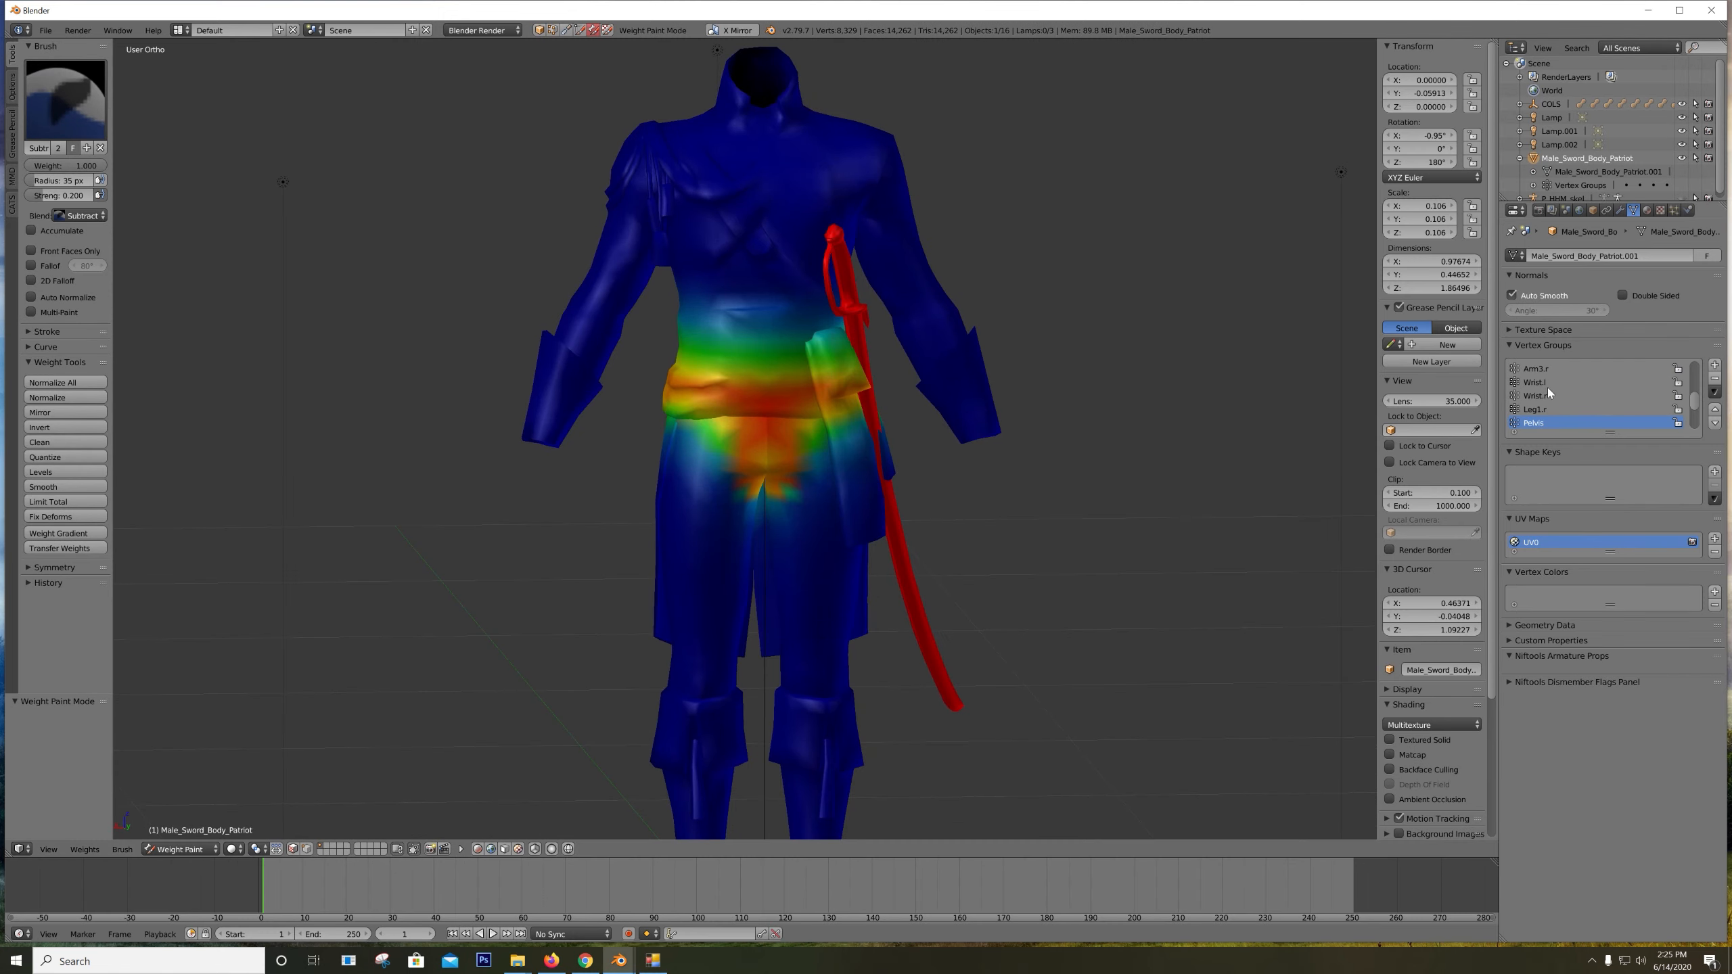
pyautogui.click(1543, 409)
pyautogui.click(1543, 423)
pyautogui.moveTo(1214, 333); pyautogui.dragTo(1062, 302, button='middle')
pyautogui.scroll(-3, 1202, 319)
pyautogui.scroll(4, 1061, 303)
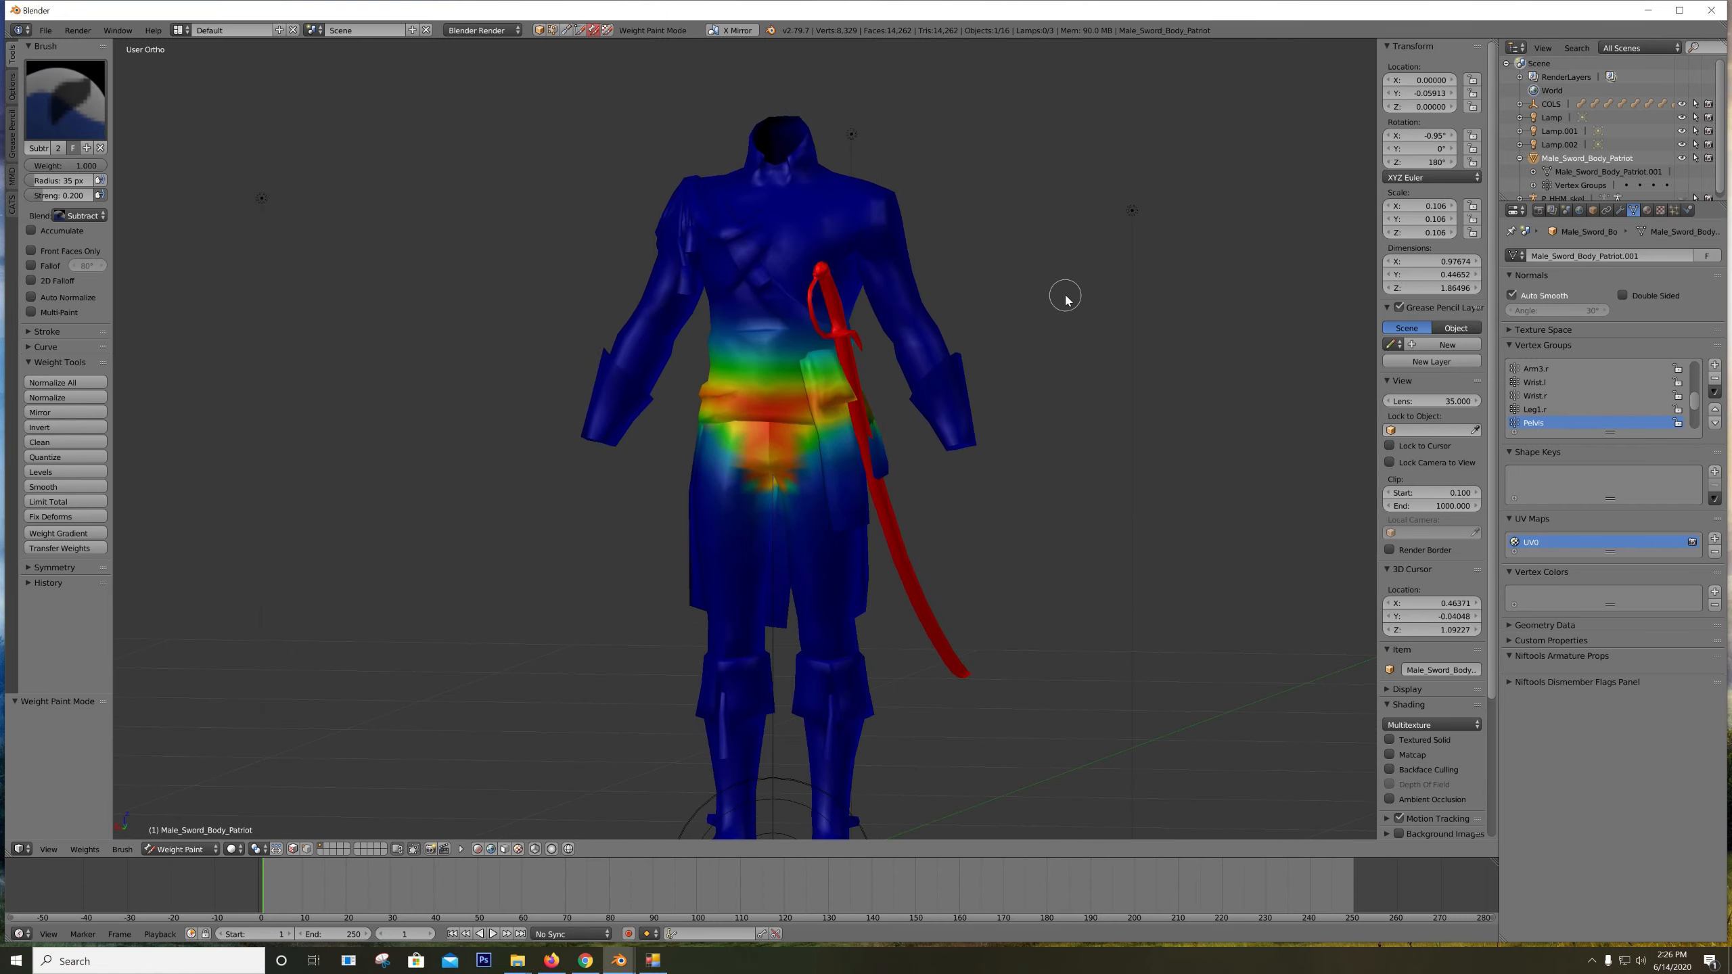
pyautogui.press('ctrl+KP_1')
pyautogui.scroll(-1, 1050, 310)
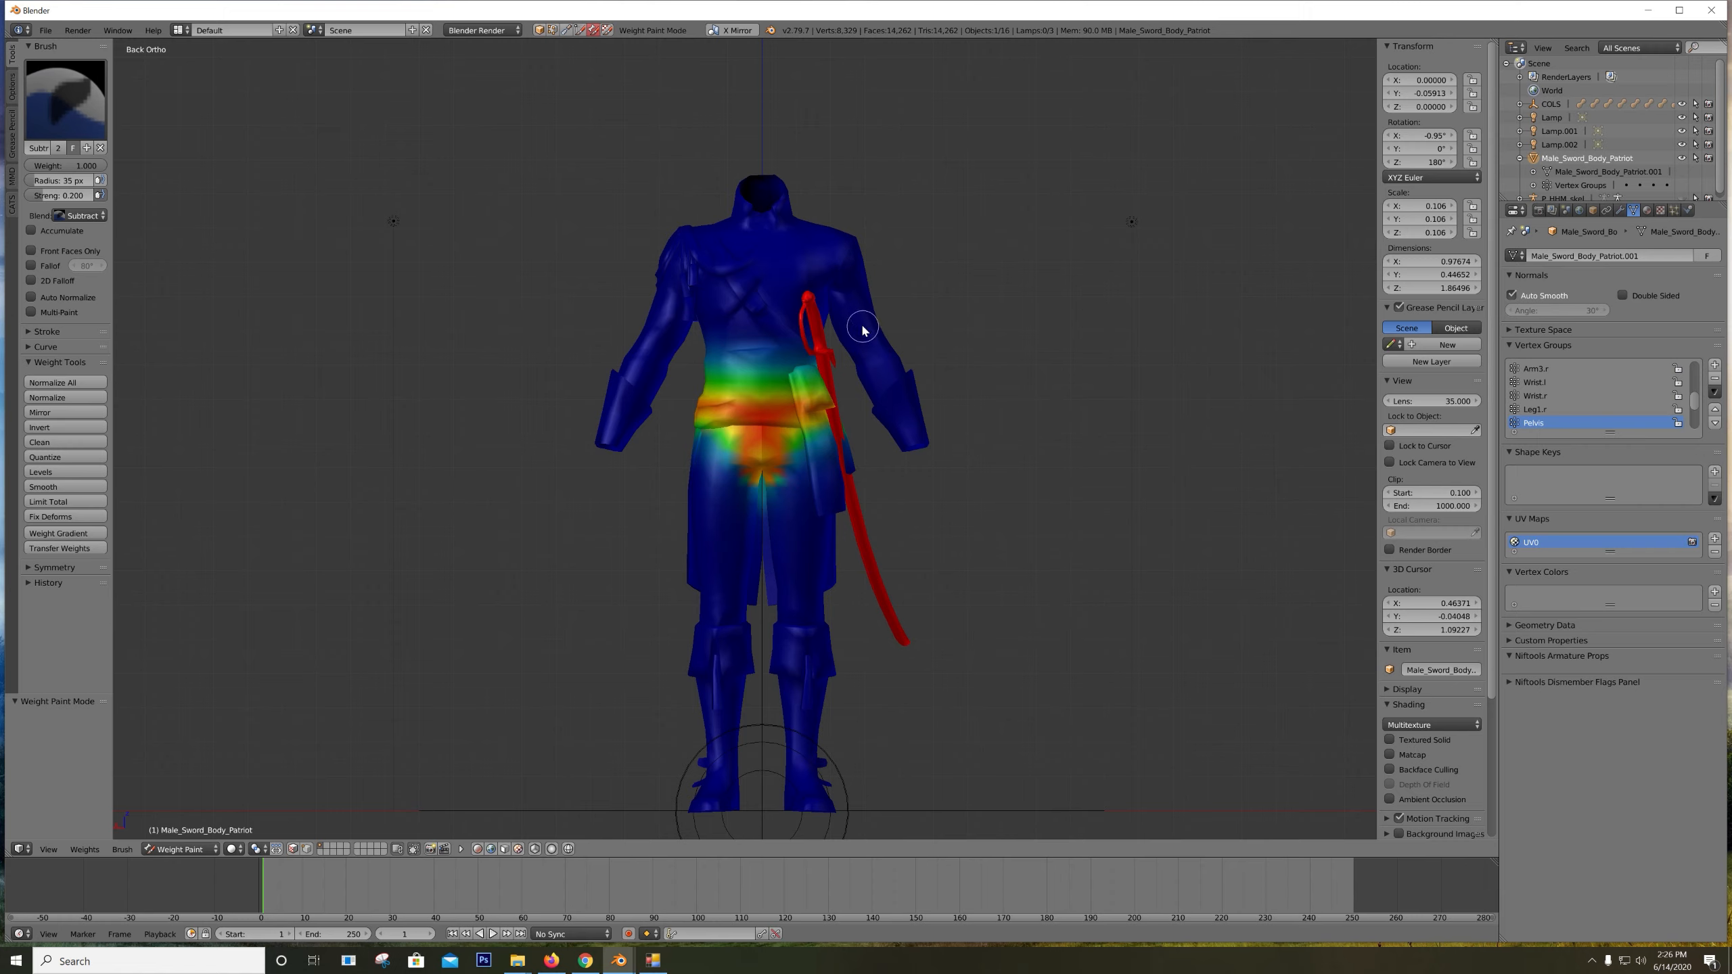
# Return the outfit to Object Mode and switch the viewport to Texture shading to examine its textures
pyautogui.hotkey('ctrl', 'Tab')
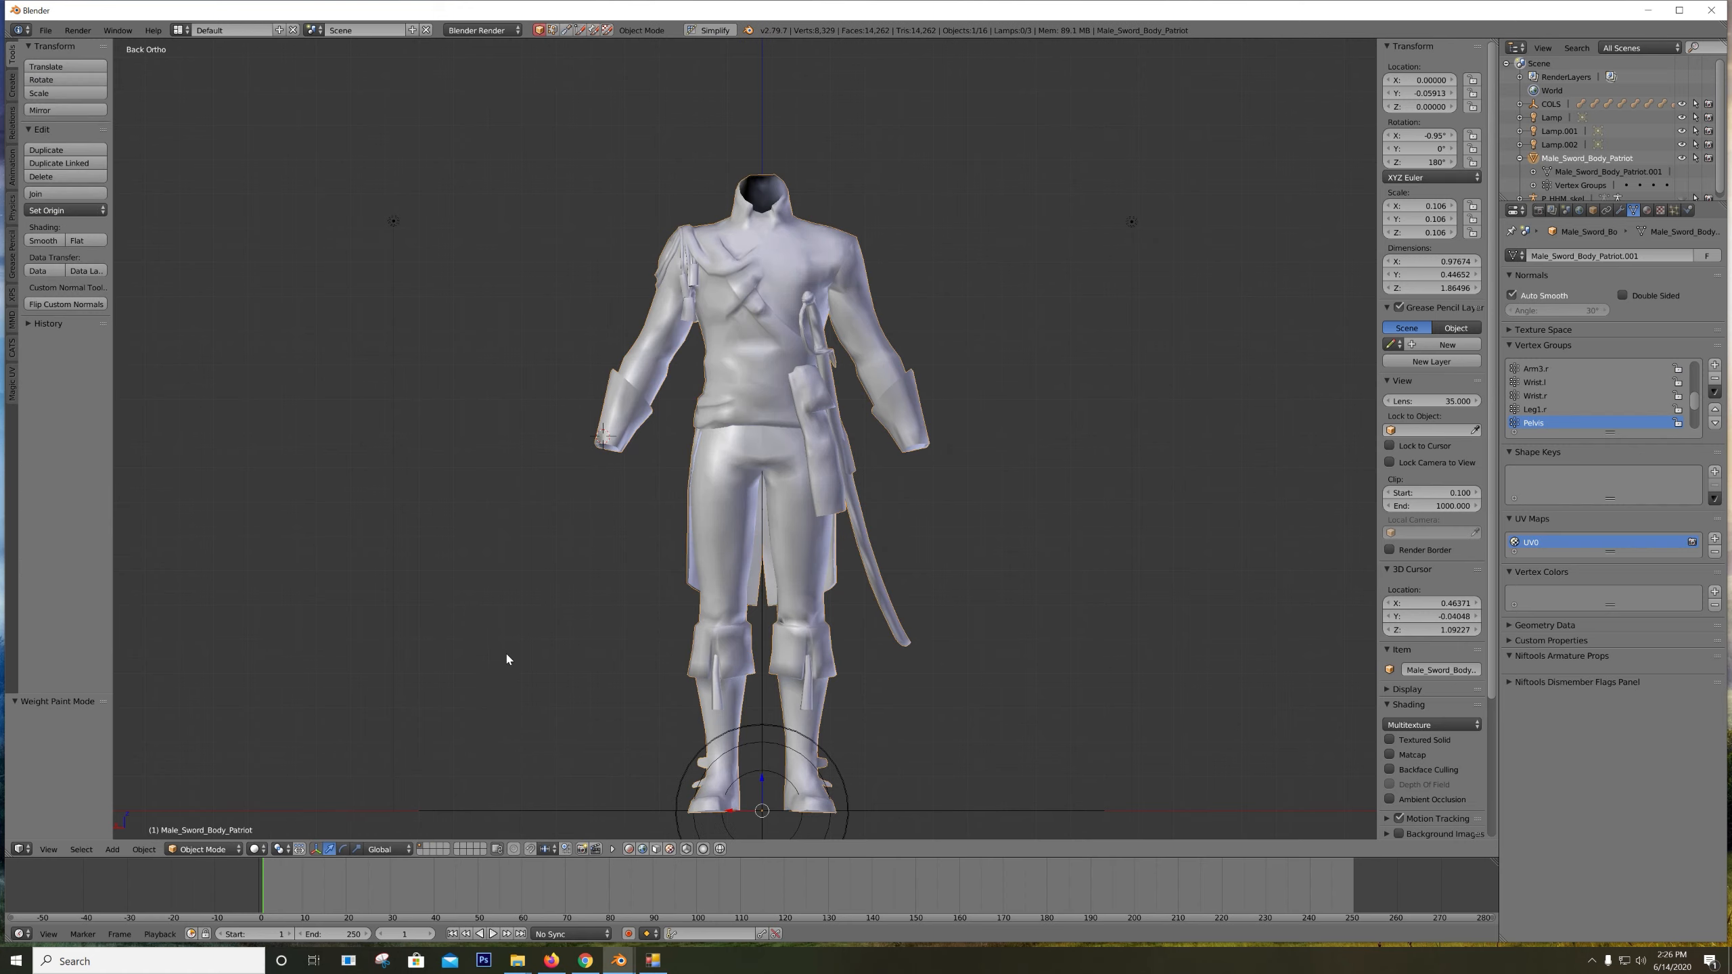
pyautogui.click(257, 849)
pyautogui.click(293, 791)
pyautogui.scroll(2, 675, 574)
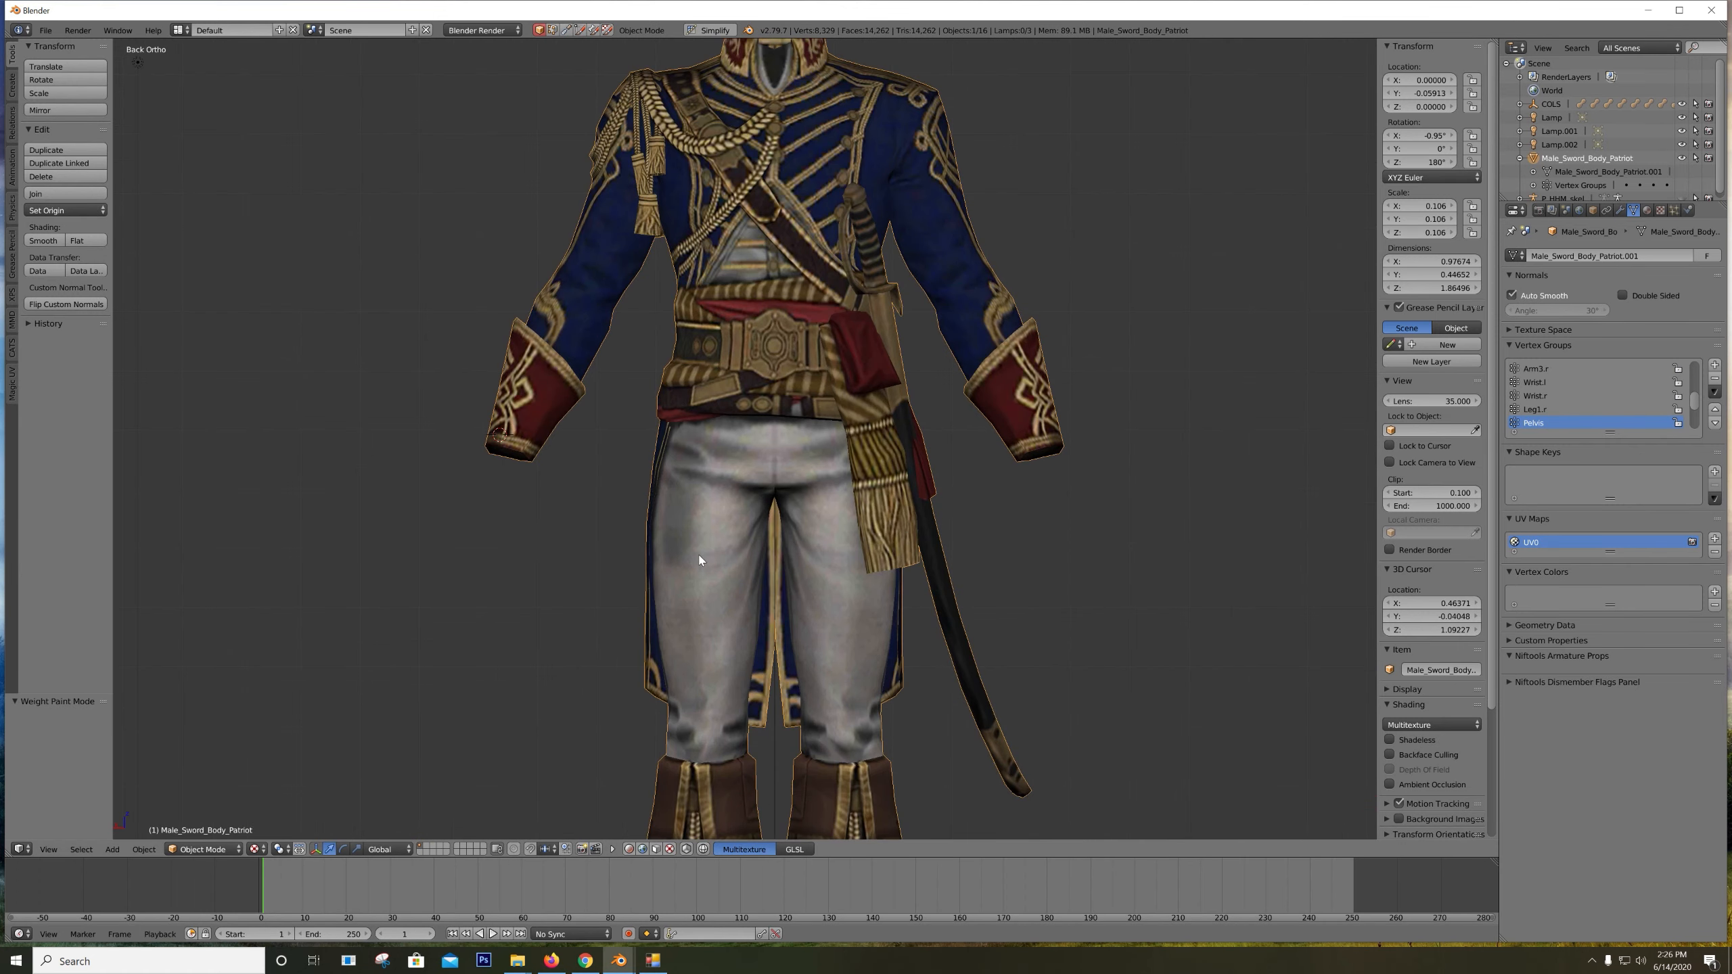
pyautogui.scroll(-3, 696, 553)
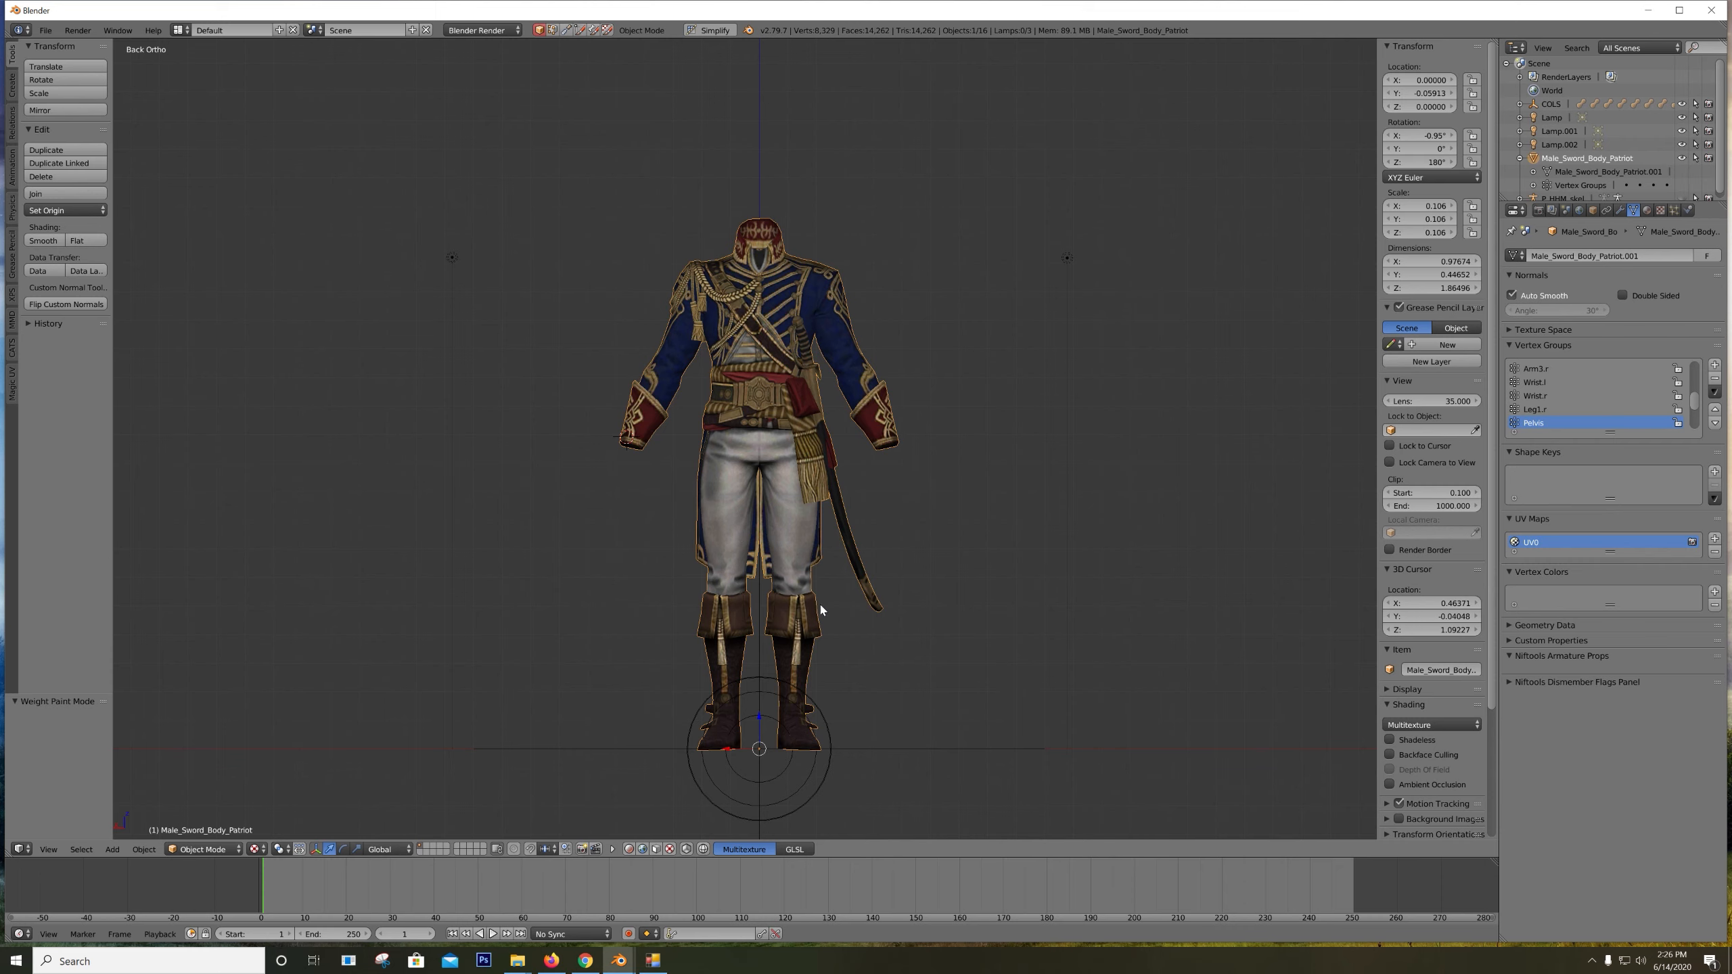
pyautogui.scroll(2, 821, 609)
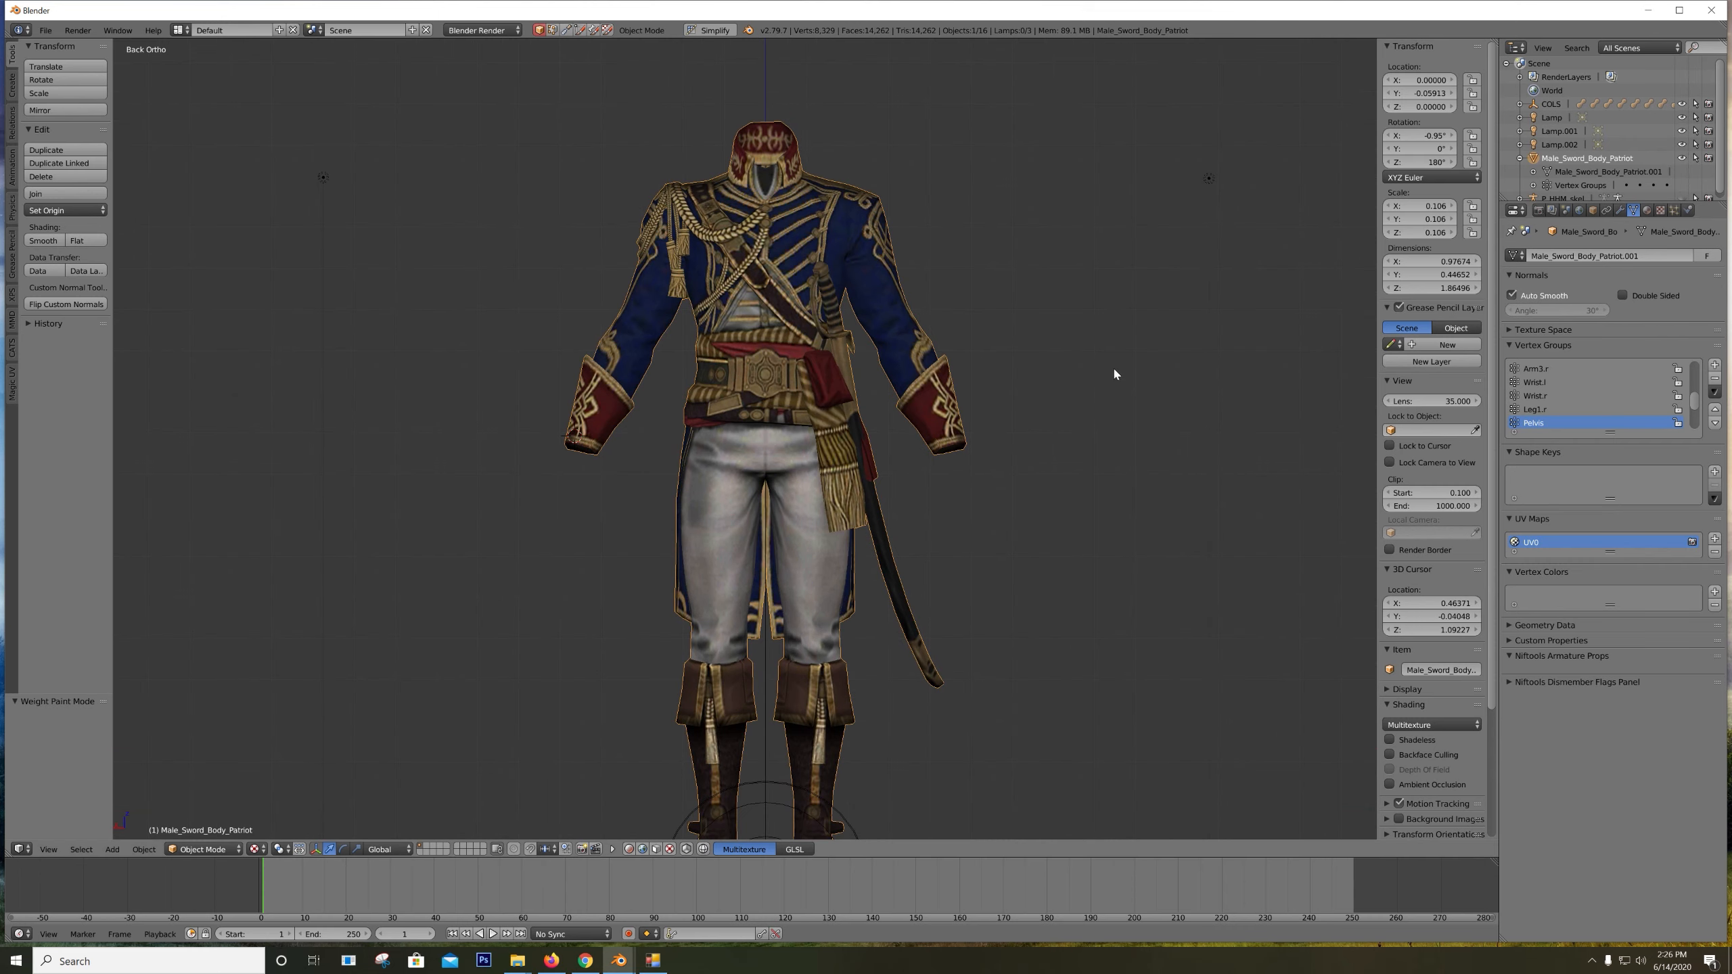
pyautogui.hotkey('ctrl', 'Tab')
pyautogui.hotkey('ctrl', 'Tab')
pyautogui.scroll(-1, 1594, 182)
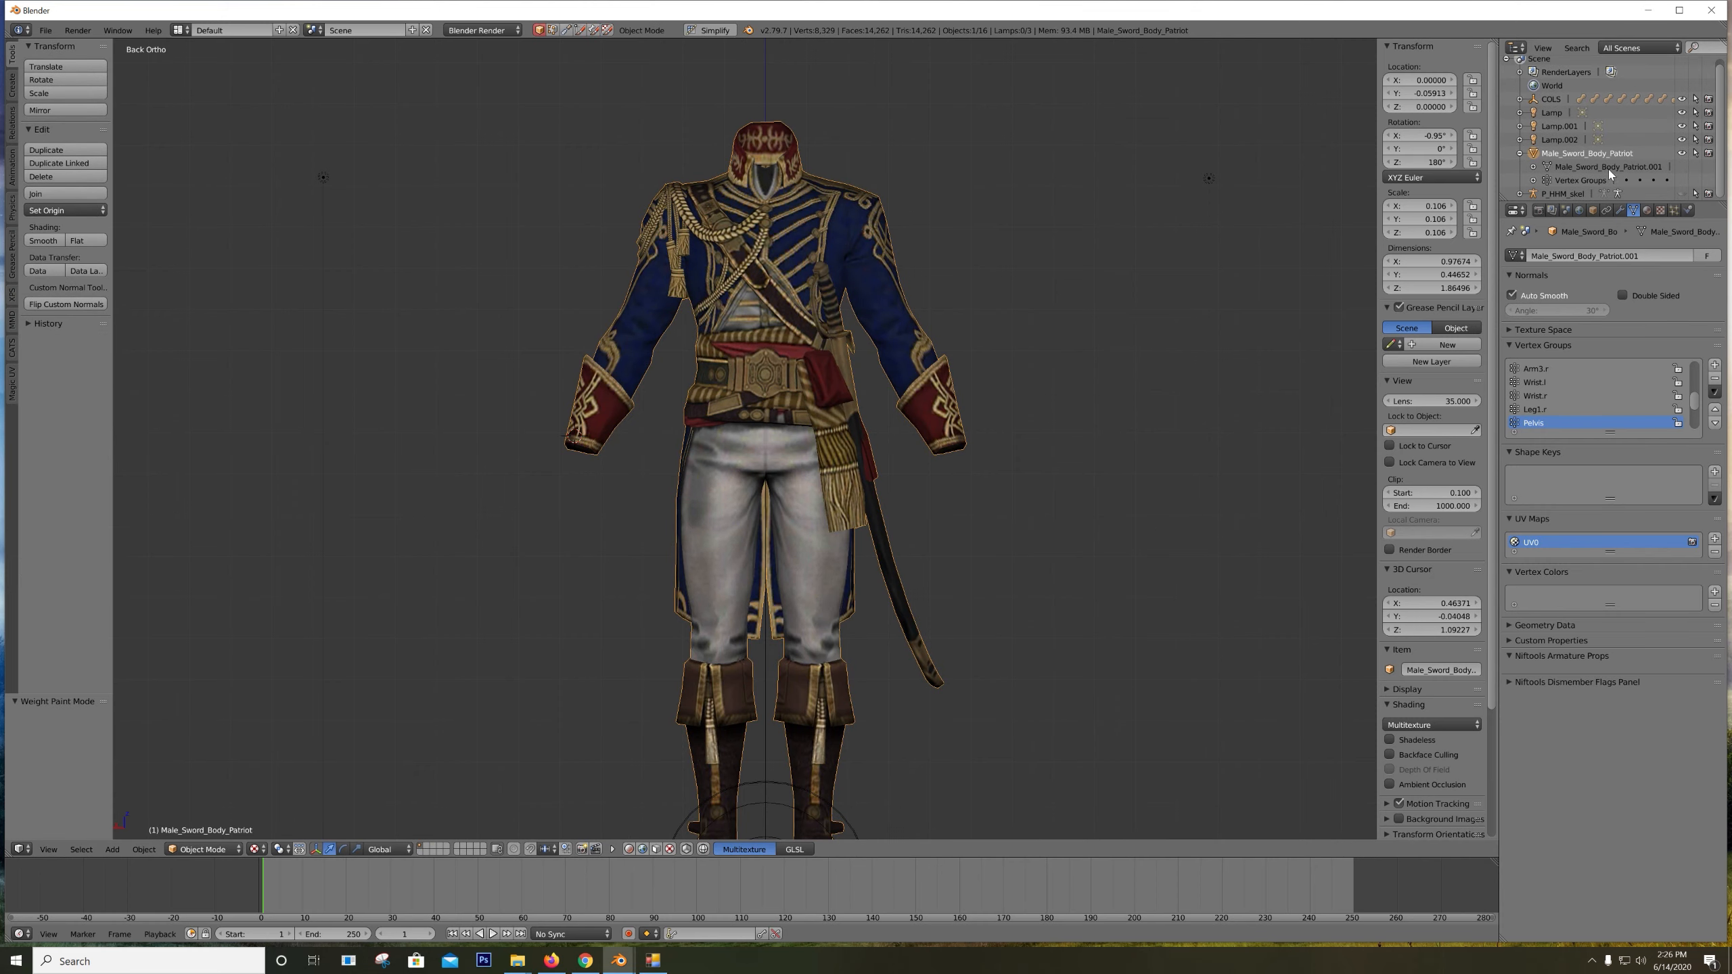
# Collapse the outfit's hierarchy entry, unhide the P_HHM_skel armature and select the Male_Sword_Body_Patriot mesh
pyautogui.click(1519, 153)
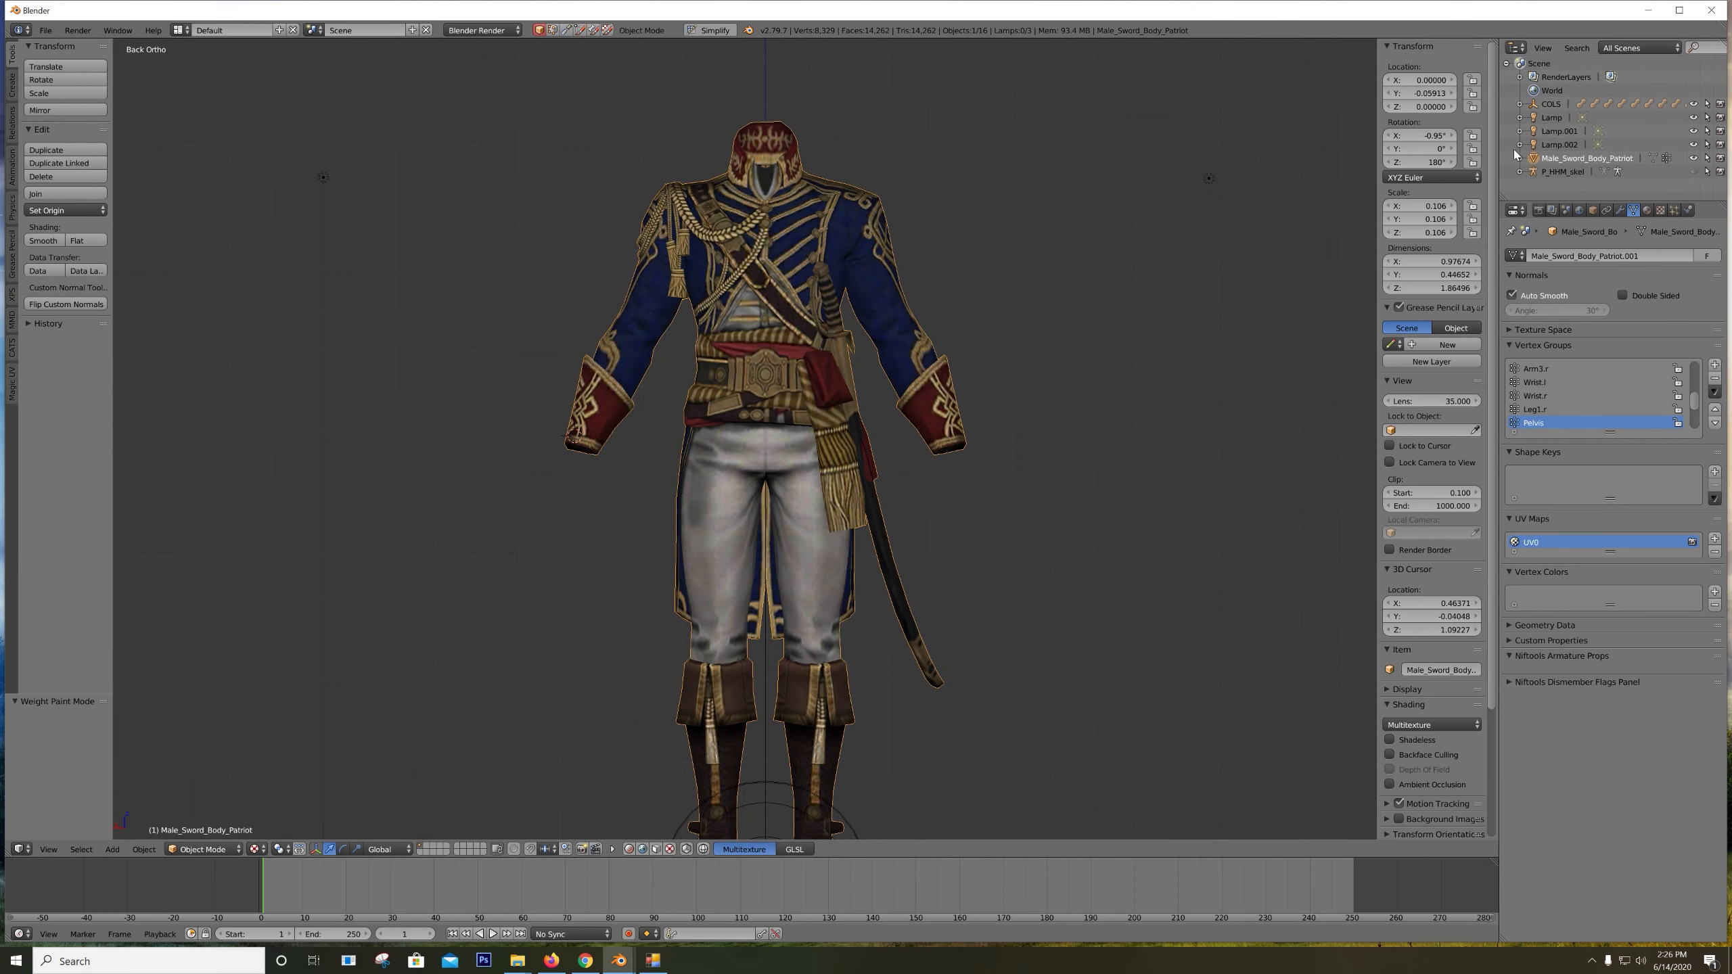
pyautogui.click(1694, 172)
pyautogui.click(1562, 172)
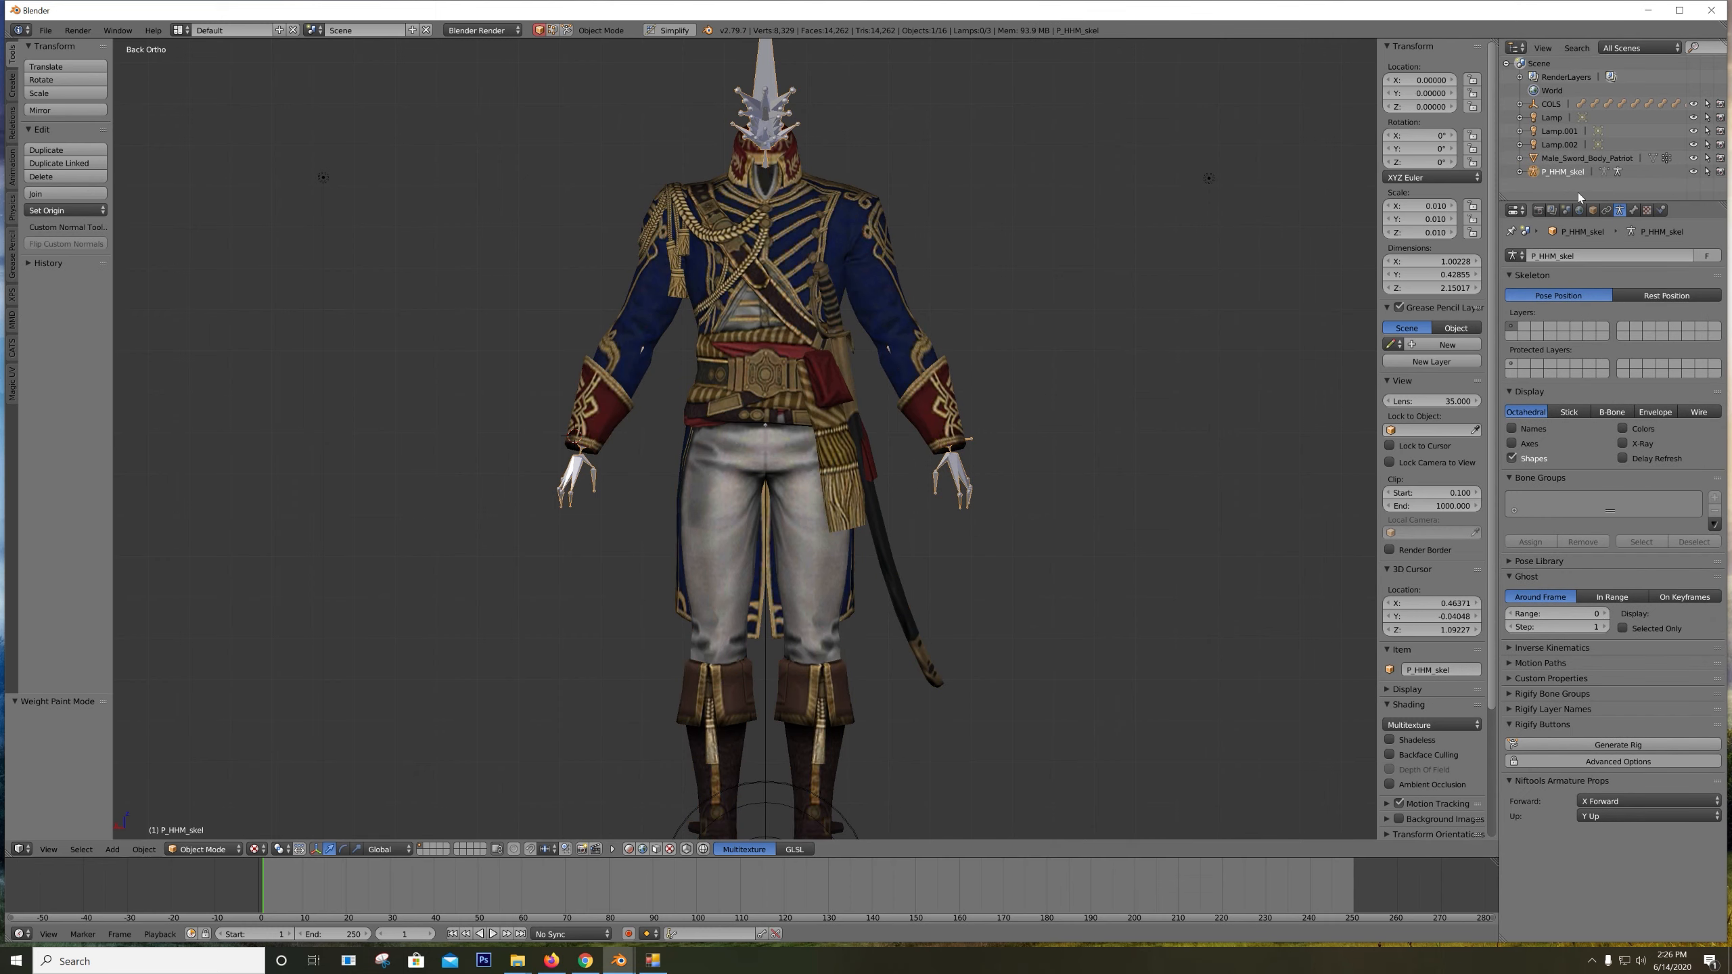
pyautogui.click(1594, 158)
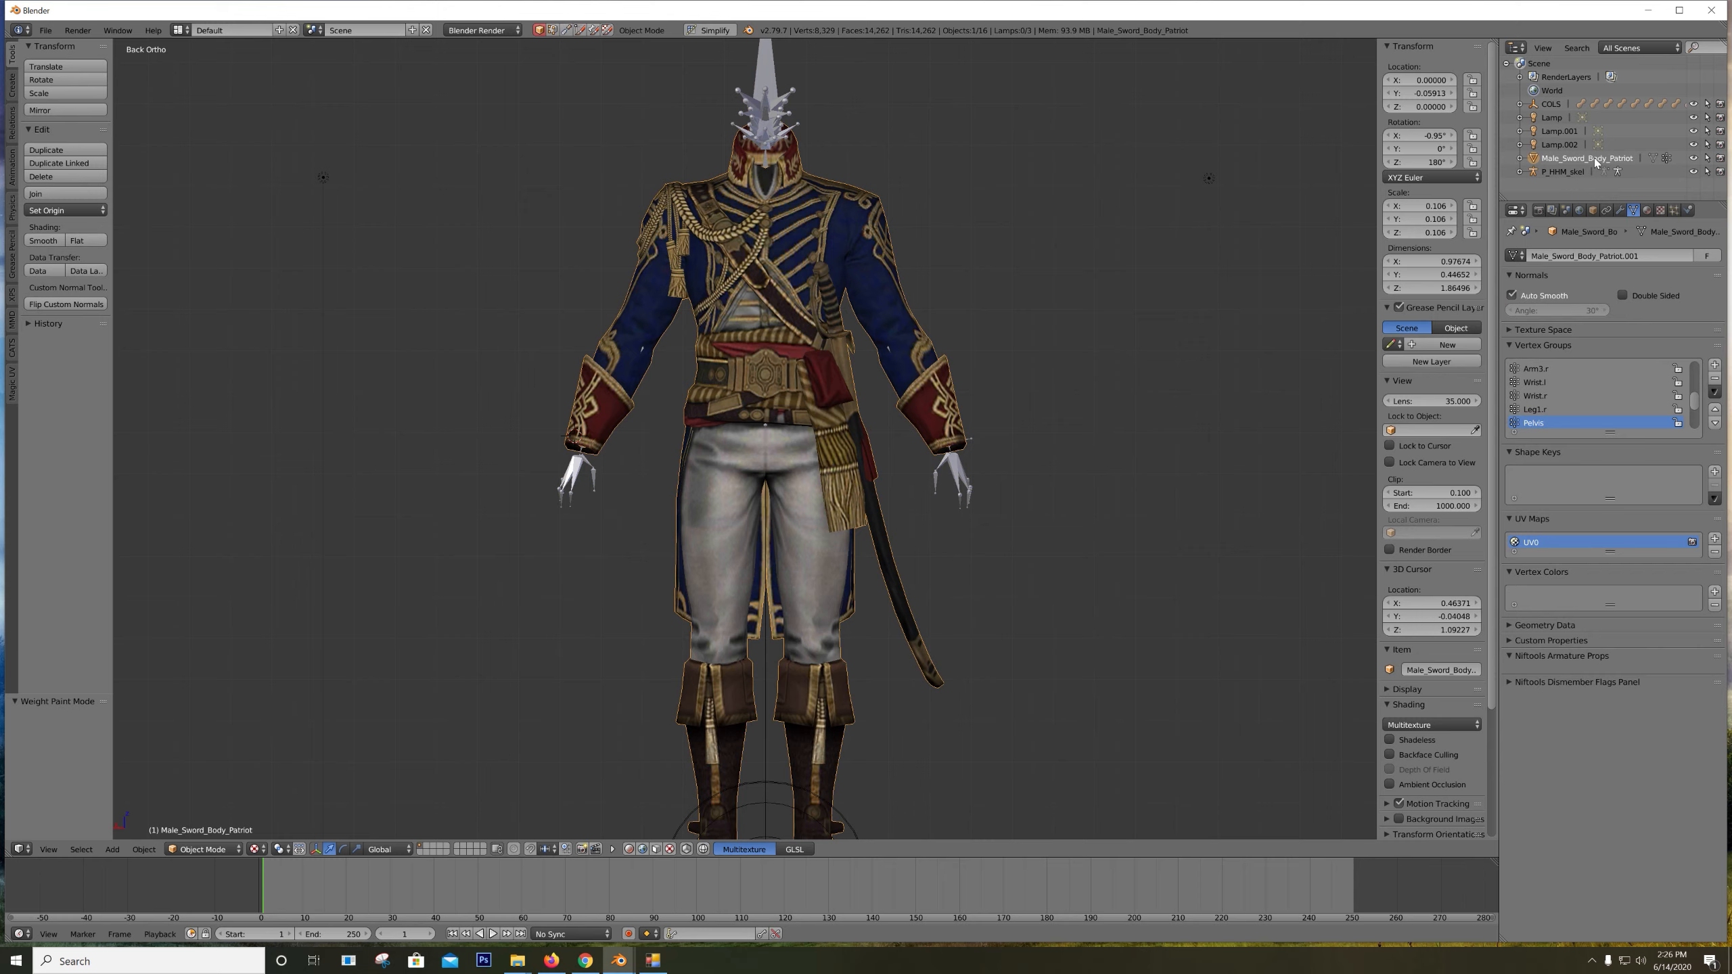
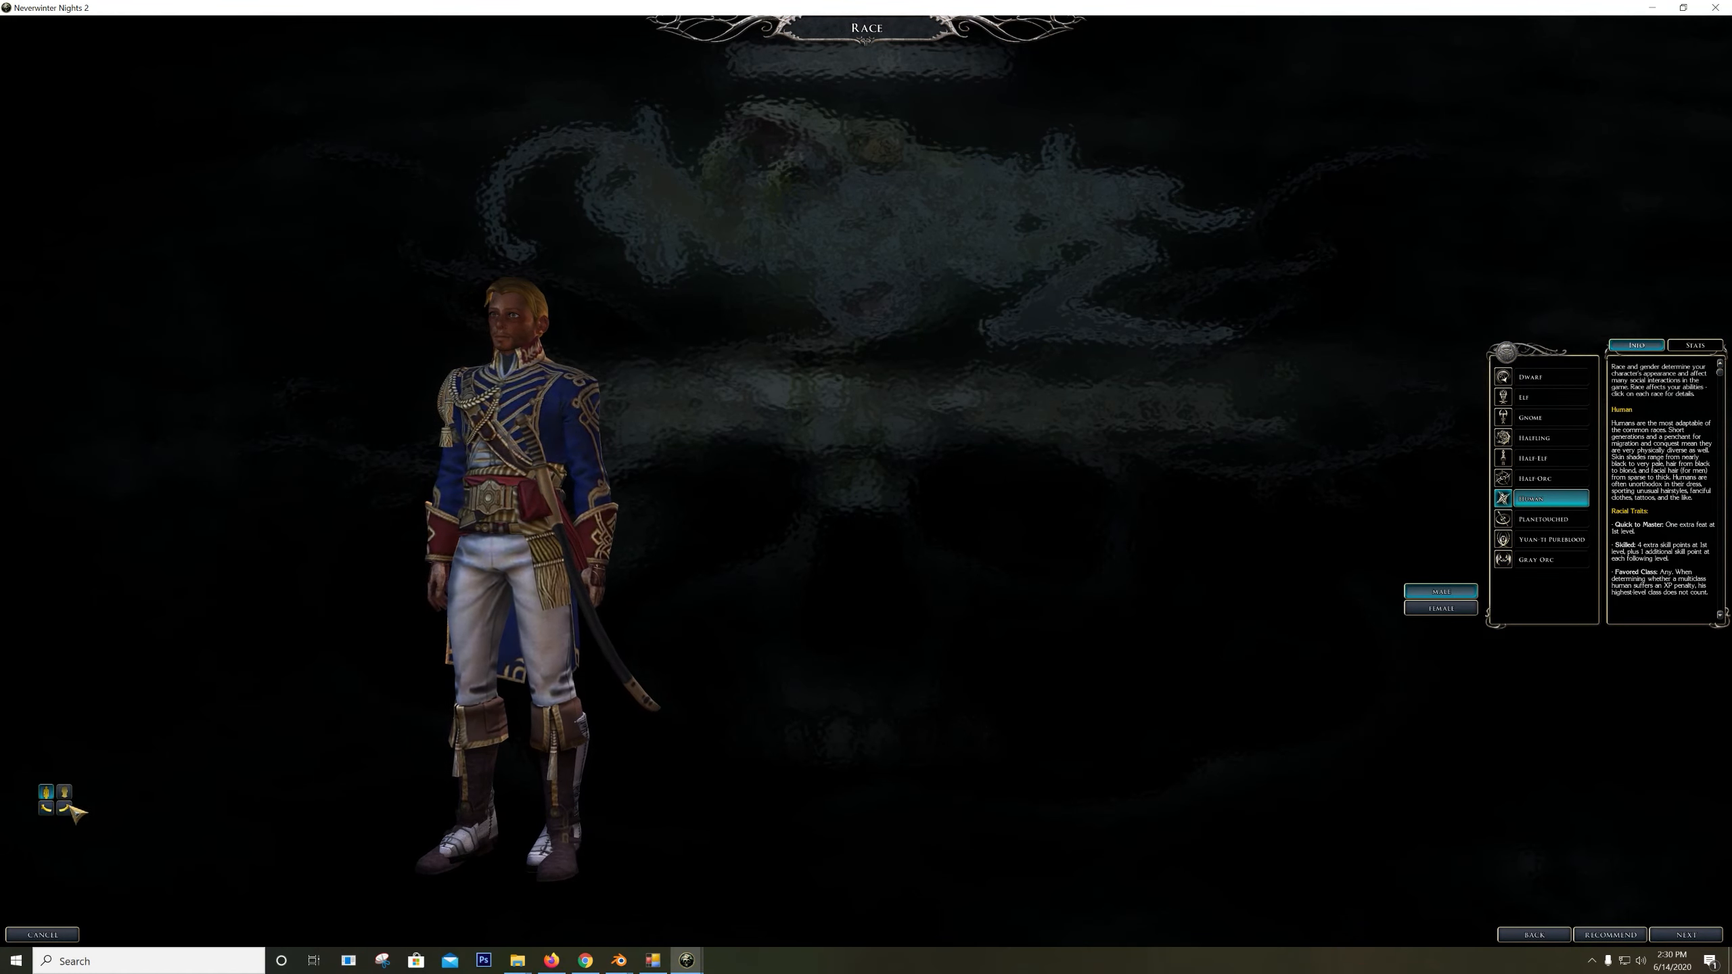
# Rotate the human male character in Neverwinter Nights 2 to examine the Patriot outfit and sword from several sides
pyautogui.click(67, 808)
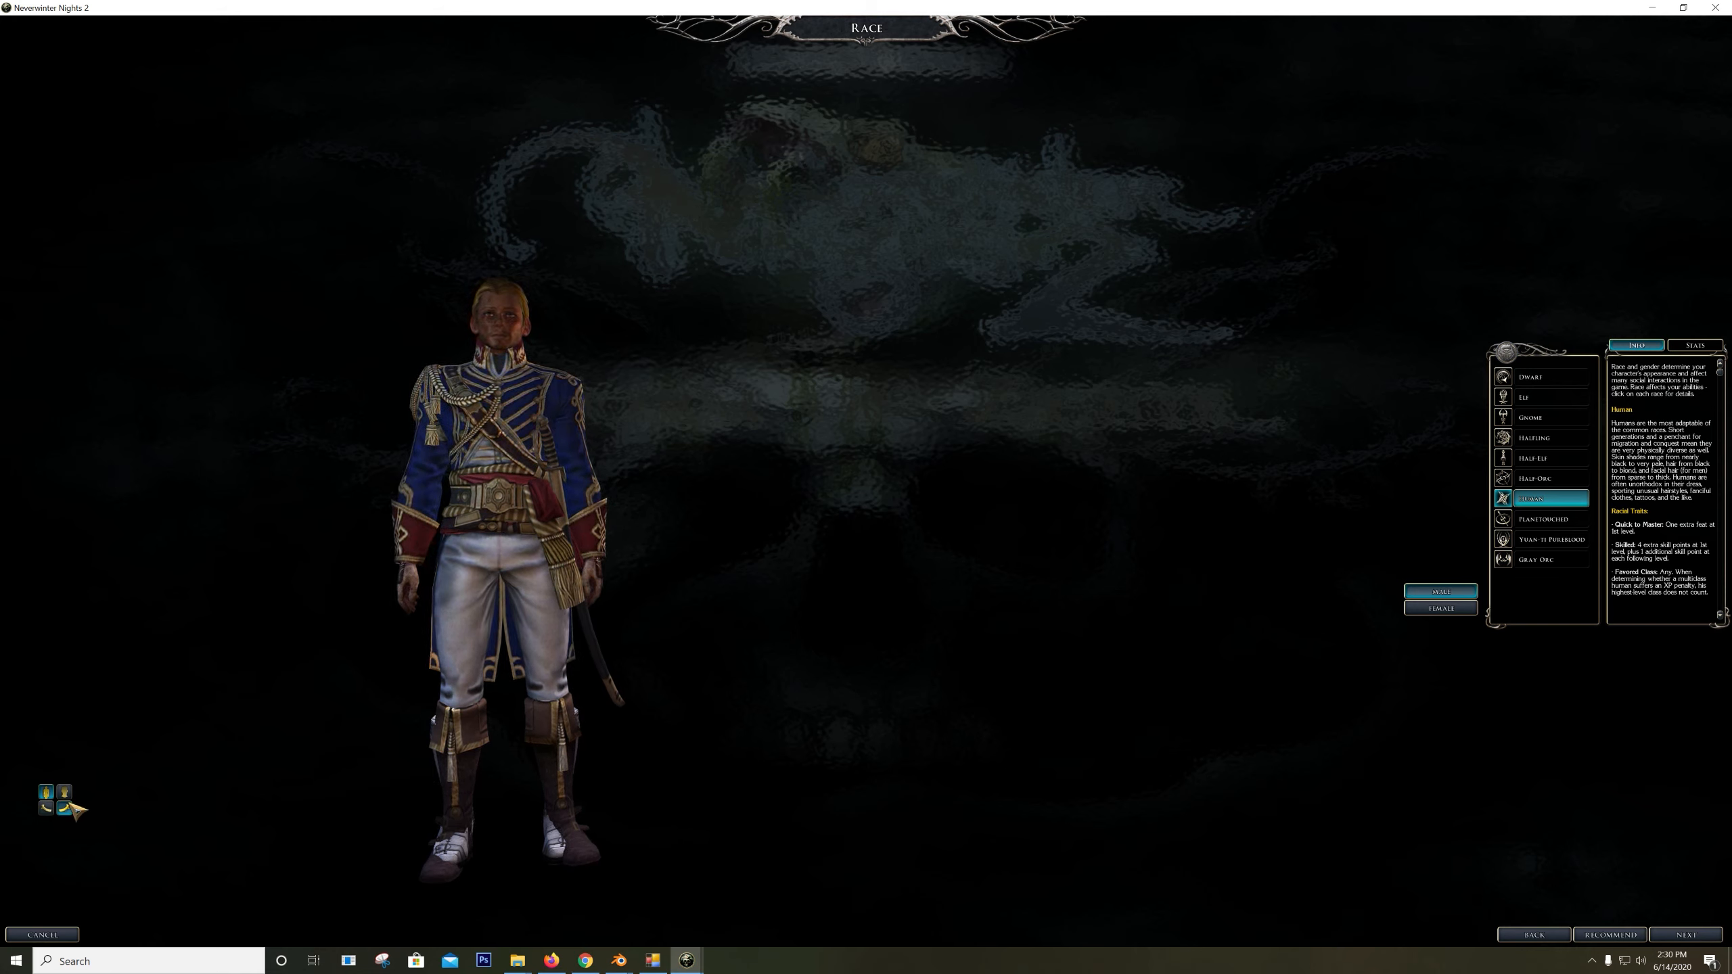
pyautogui.click(63, 807)
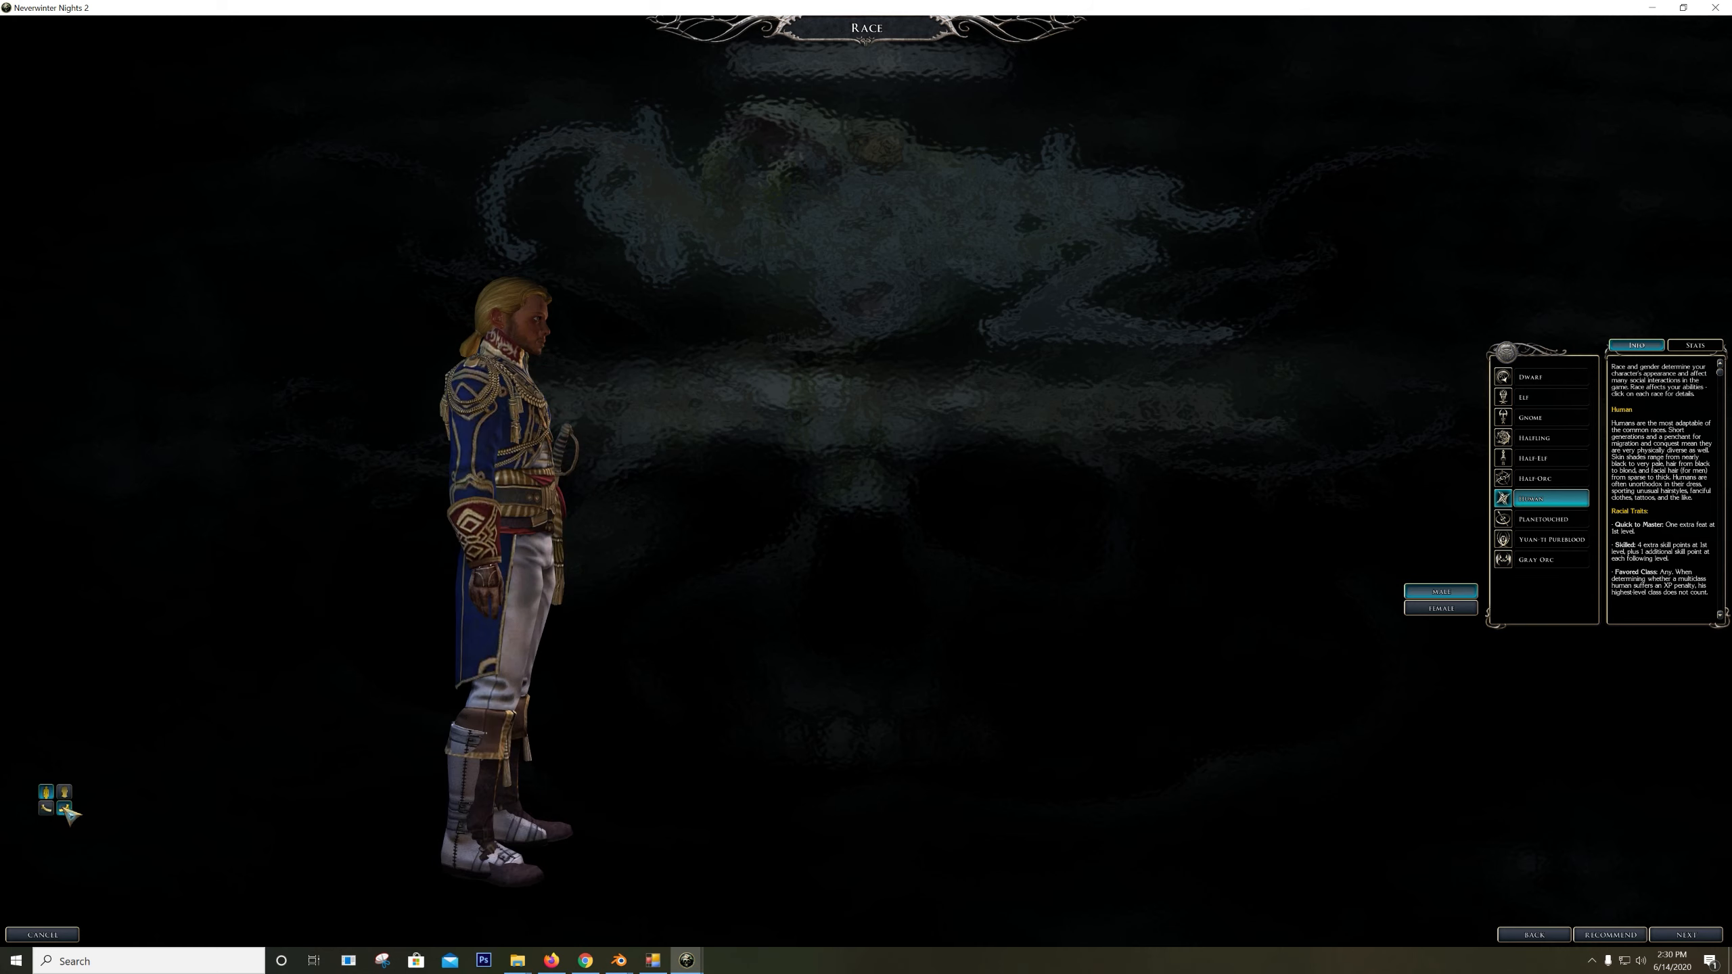
pyautogui.click(46, 808)
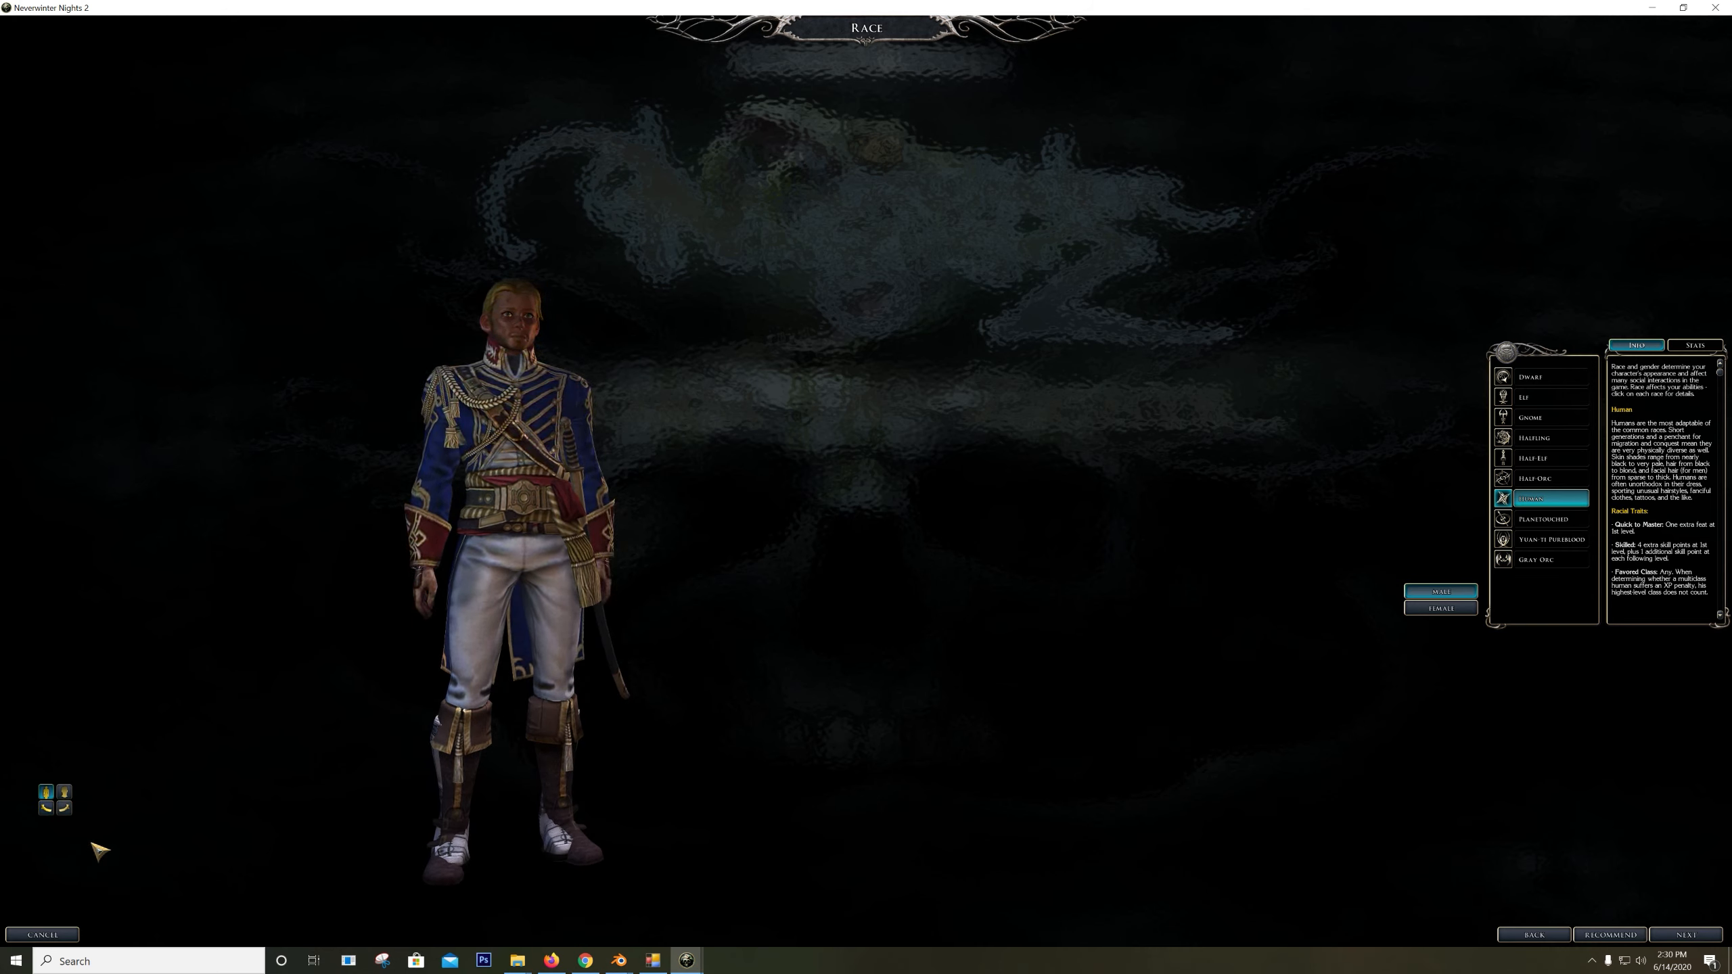
pyautogui.click(64, 806)
pyautogui.click(44, 808)
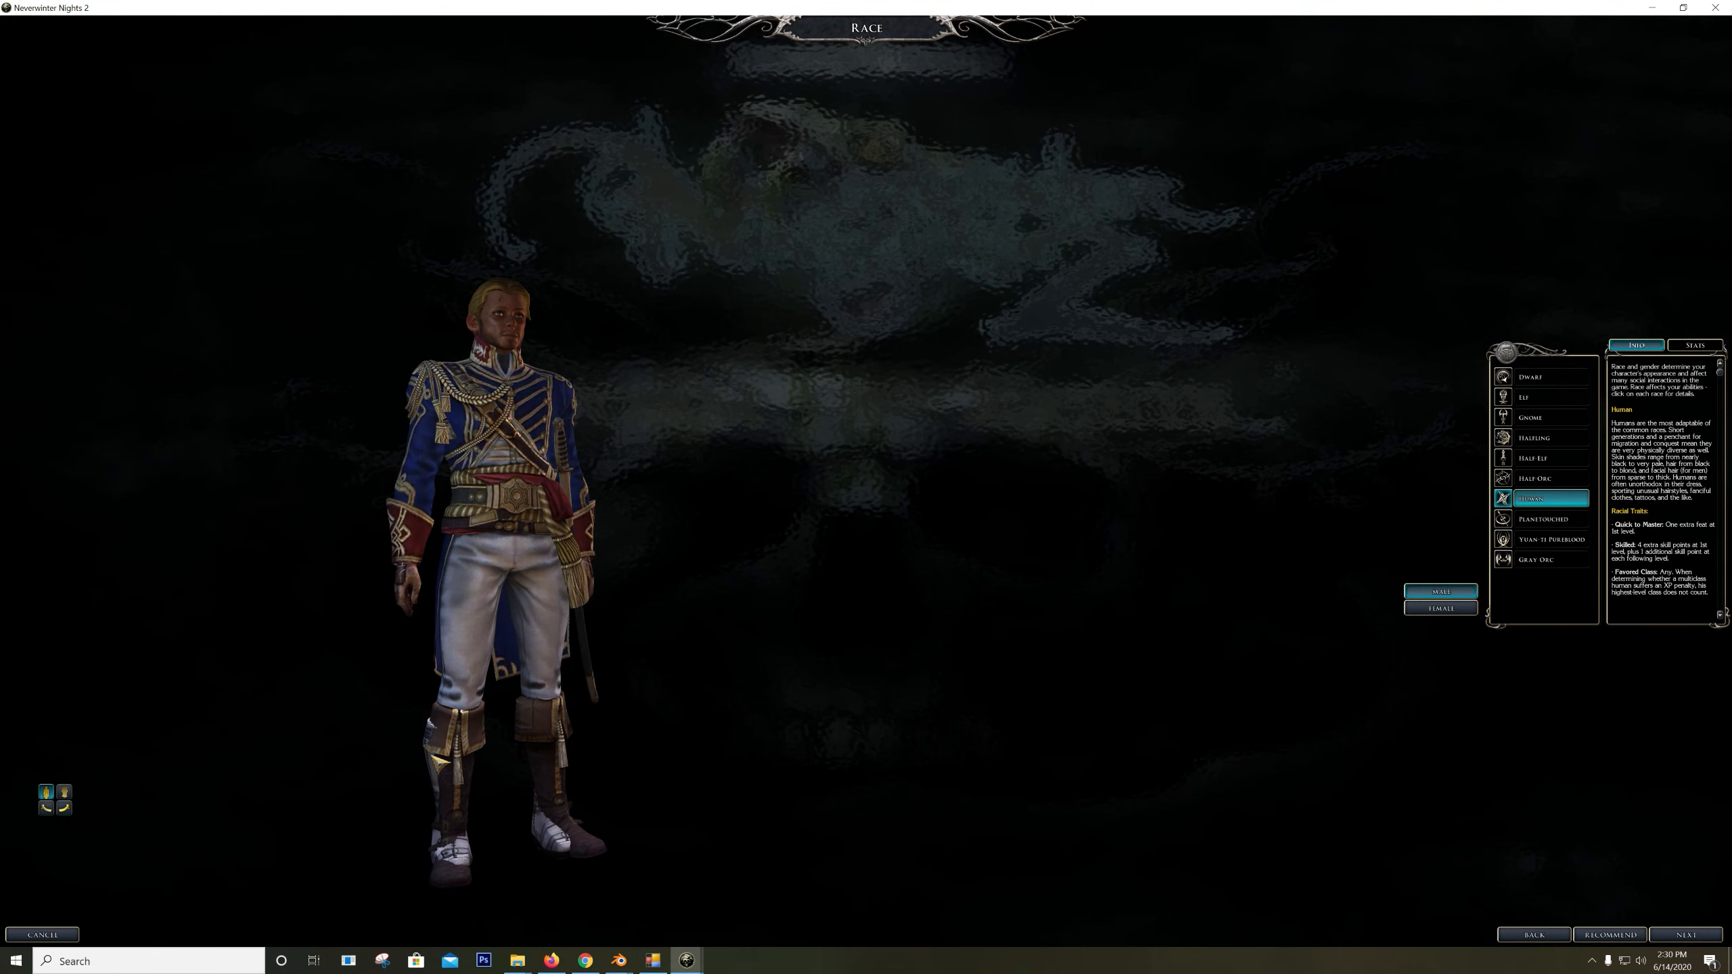
pyautogui.click(64, 808)
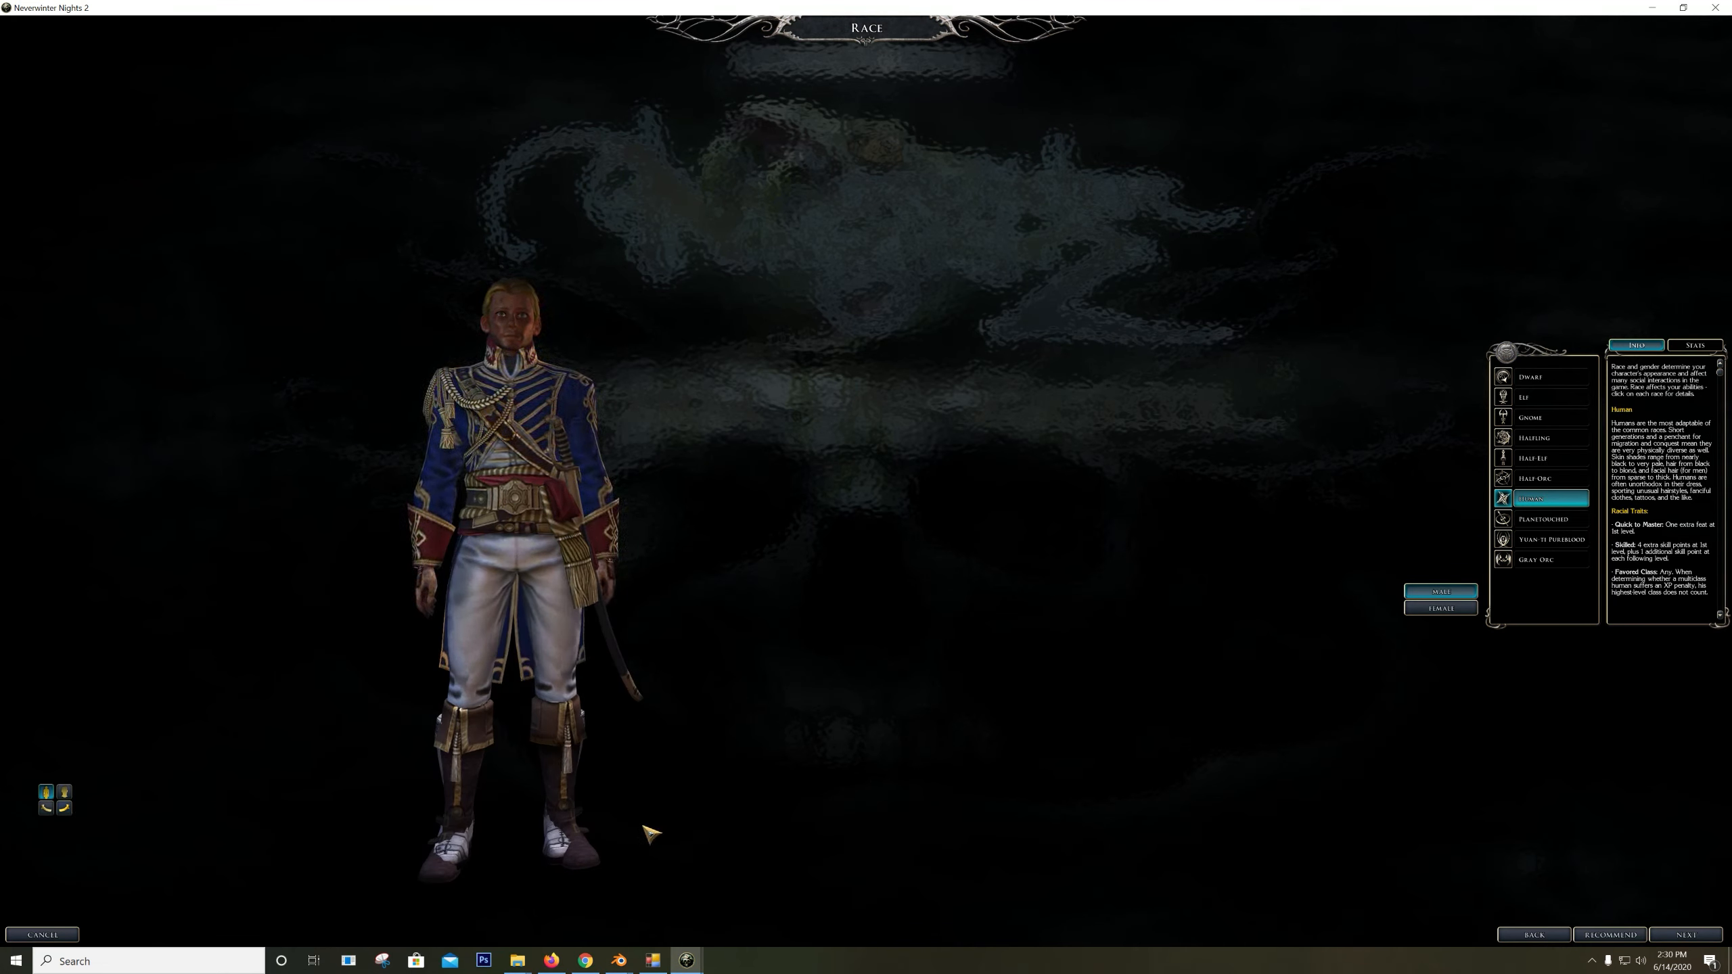
pyautogui.click(66, 809)
# Clone p_hhm_cl_body01 from the Patriot Outfit folder in MDB Cloner, saving the clone as "p_hhm_cl_body01 boots"
pyautogui.click(654, 962)
pyautogui.click(362, 313)
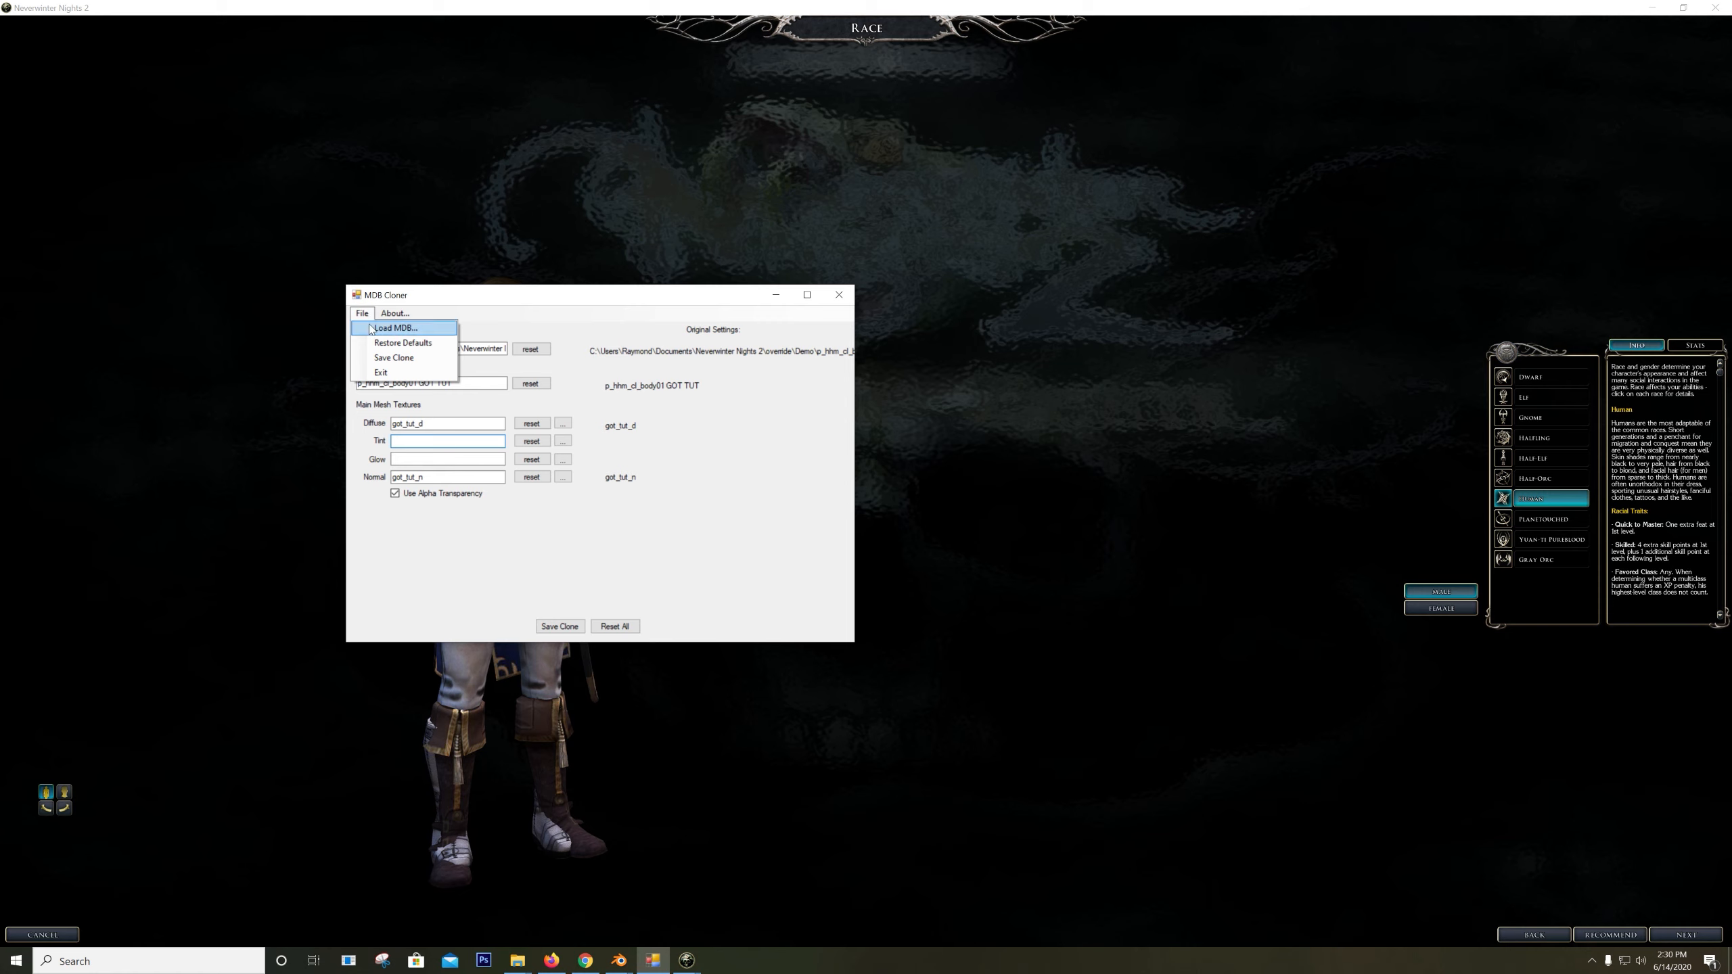
pyautogui.click(406, 325)
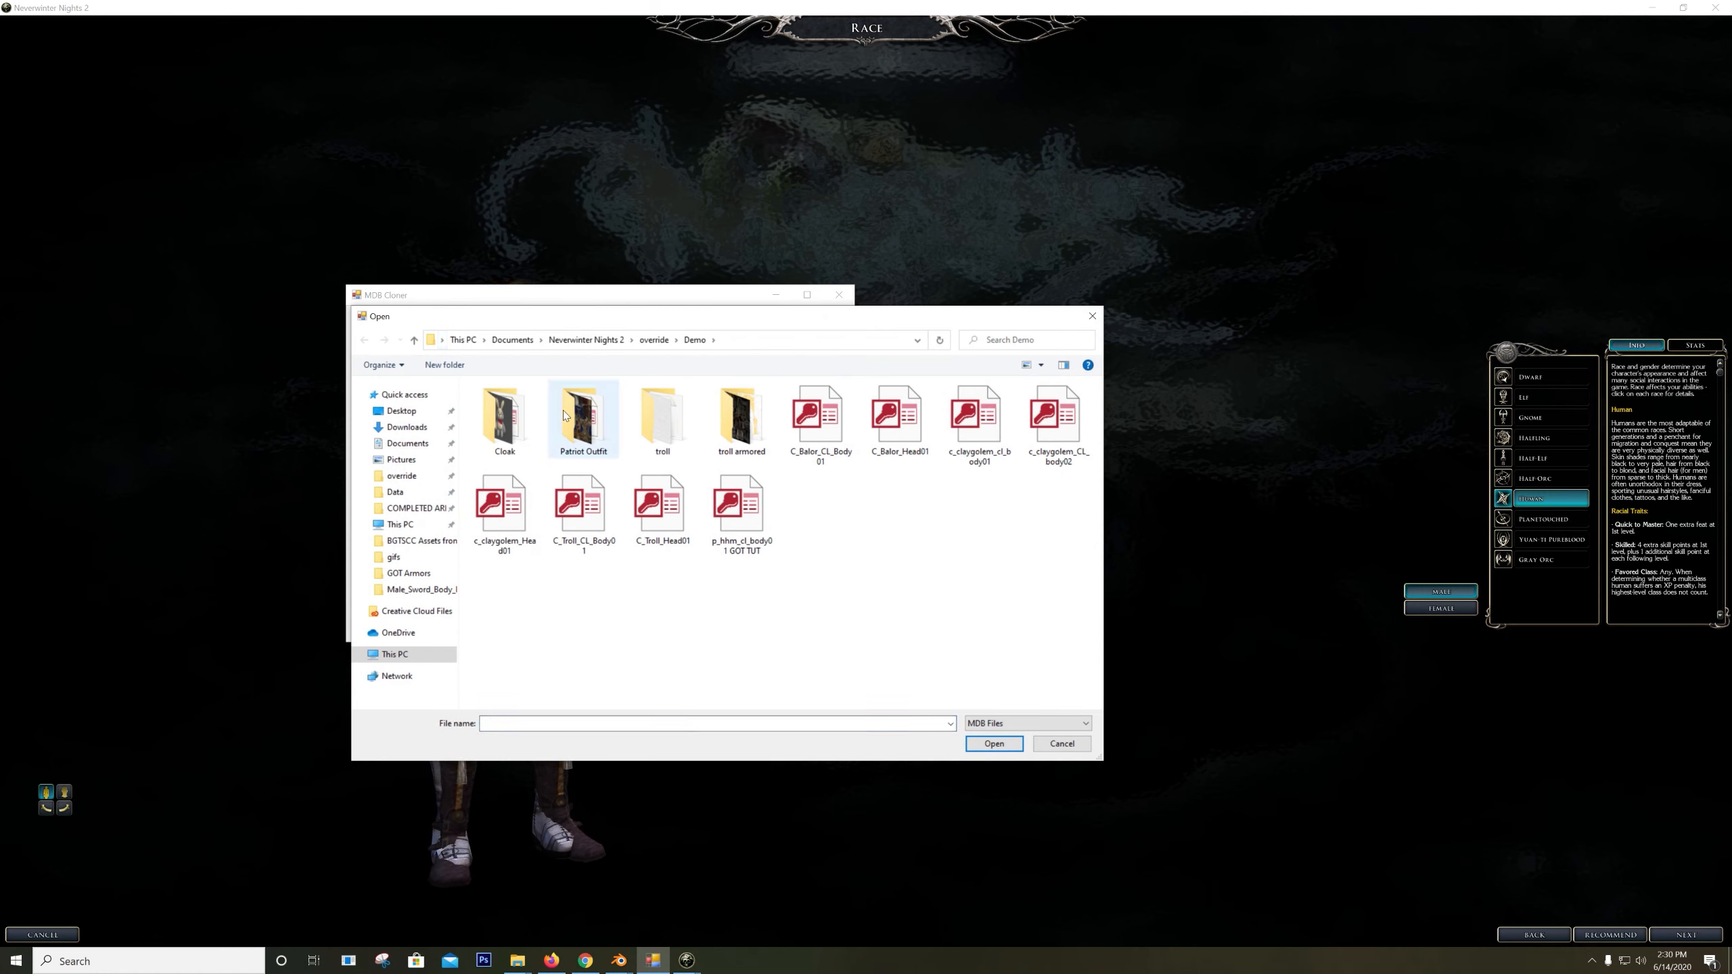
pyautogui.doubleClick(581, 427)
pyautogui.click(504, 435)
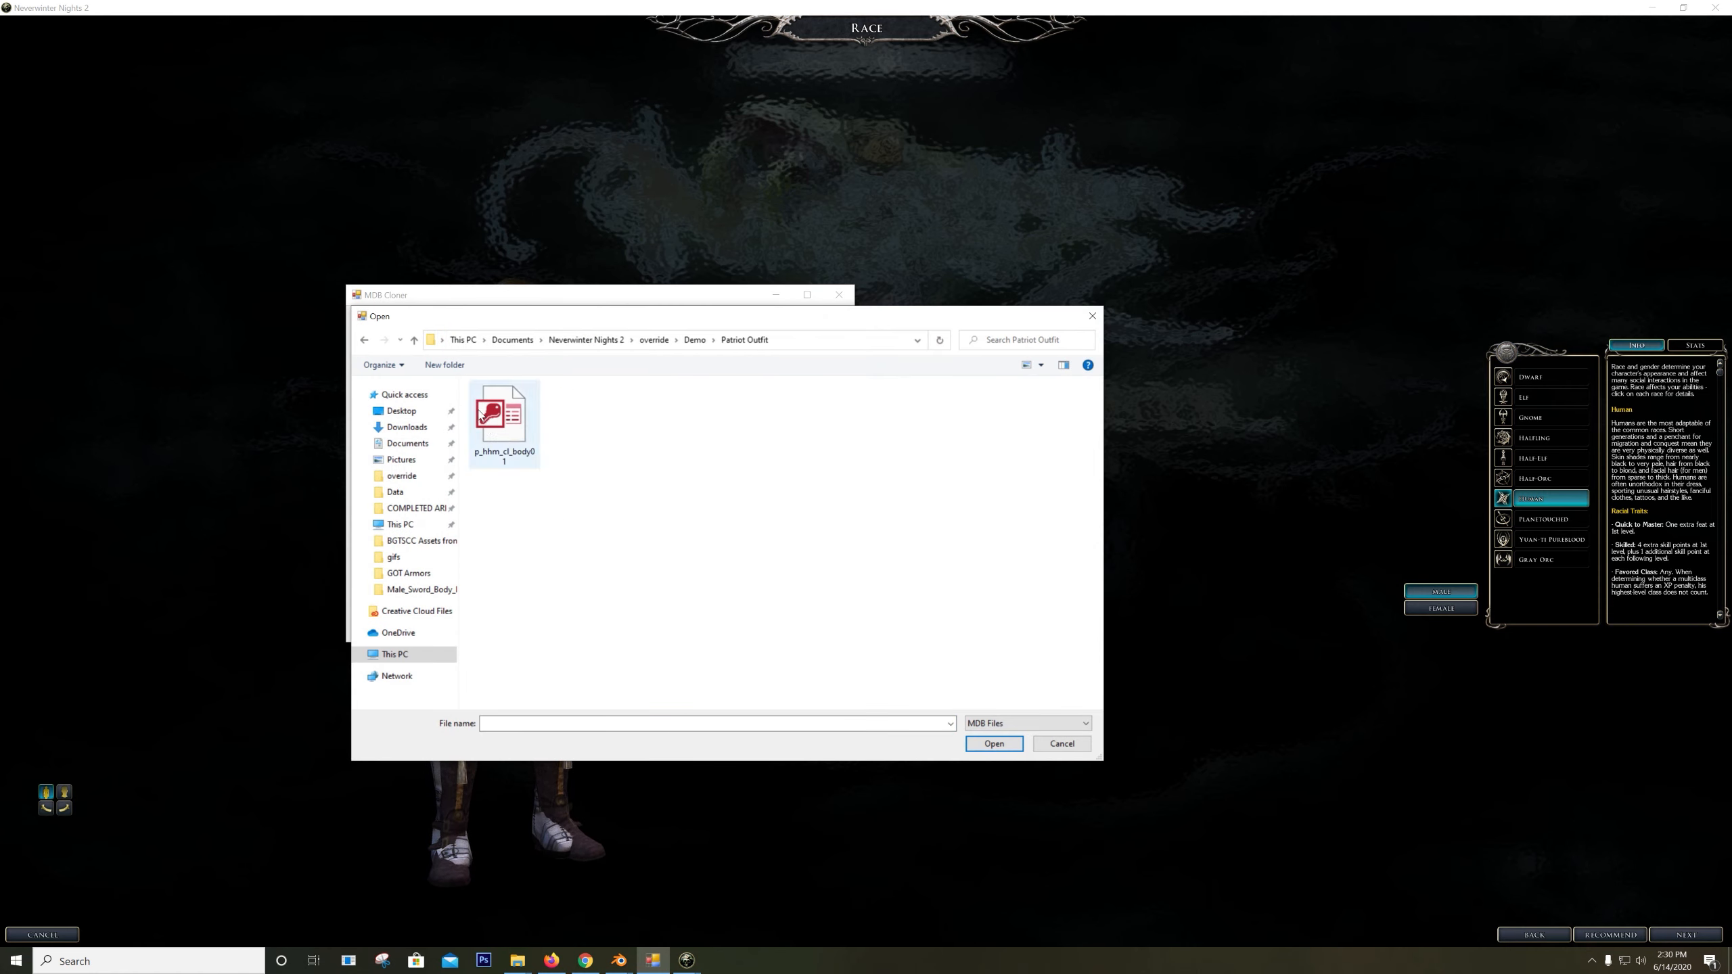
pyautogui.doubleClick(505, 423)
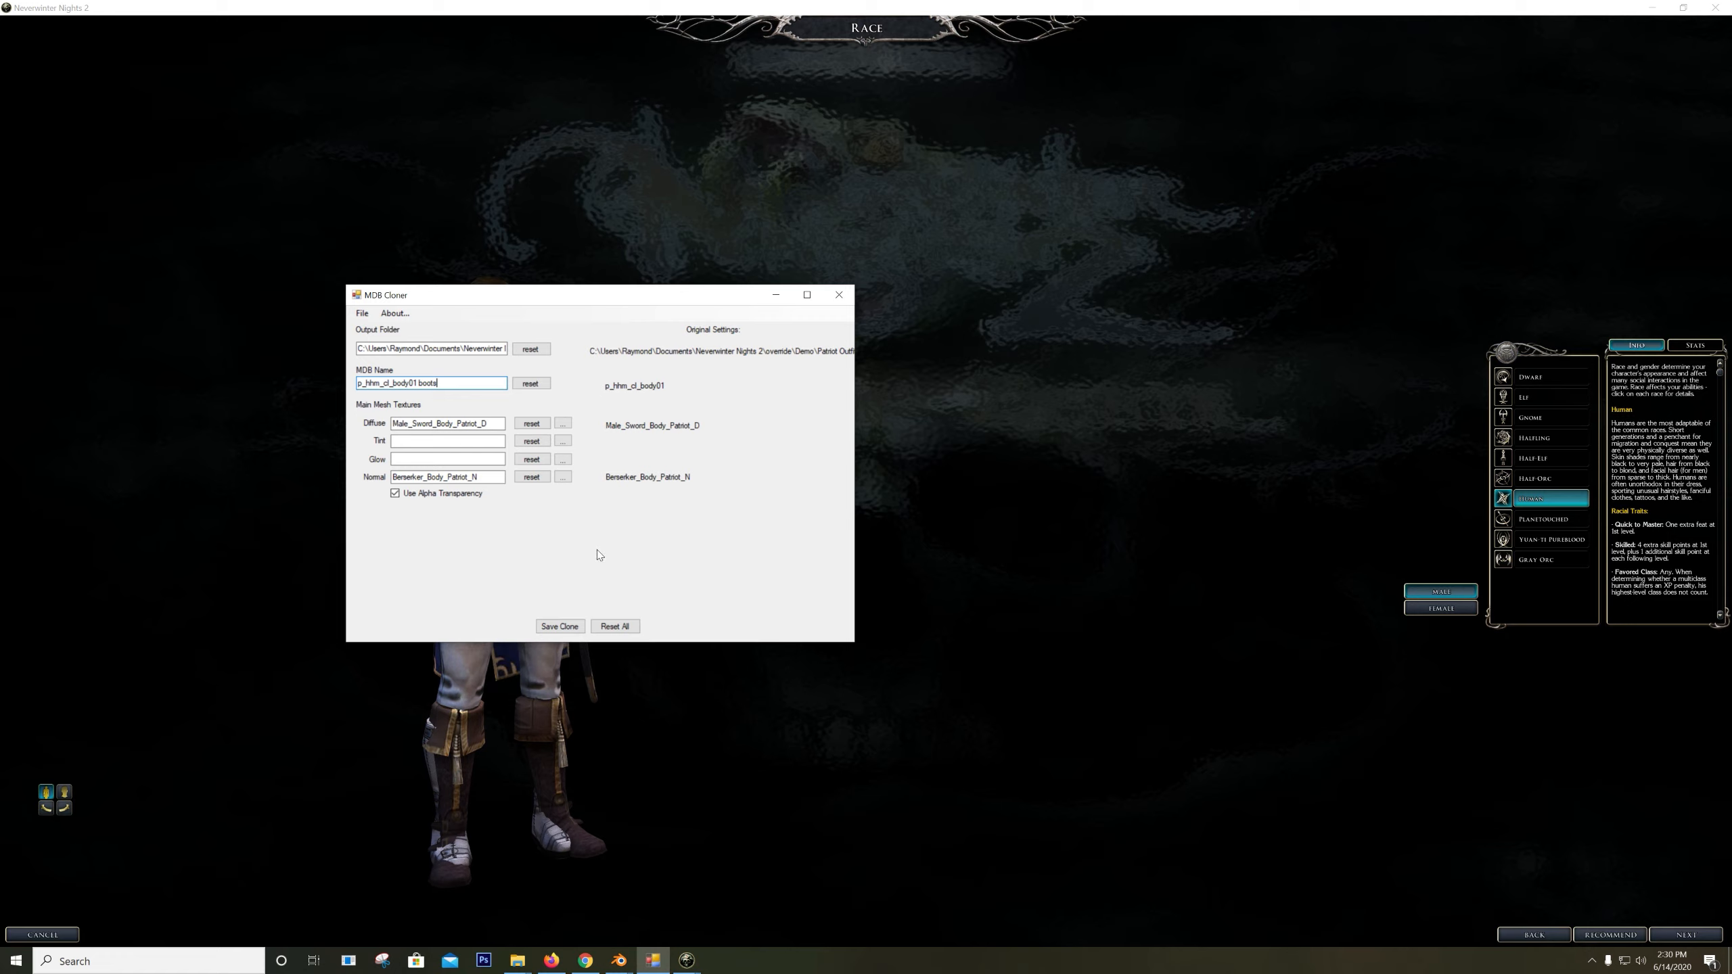
pyautogui.click(574, 626)
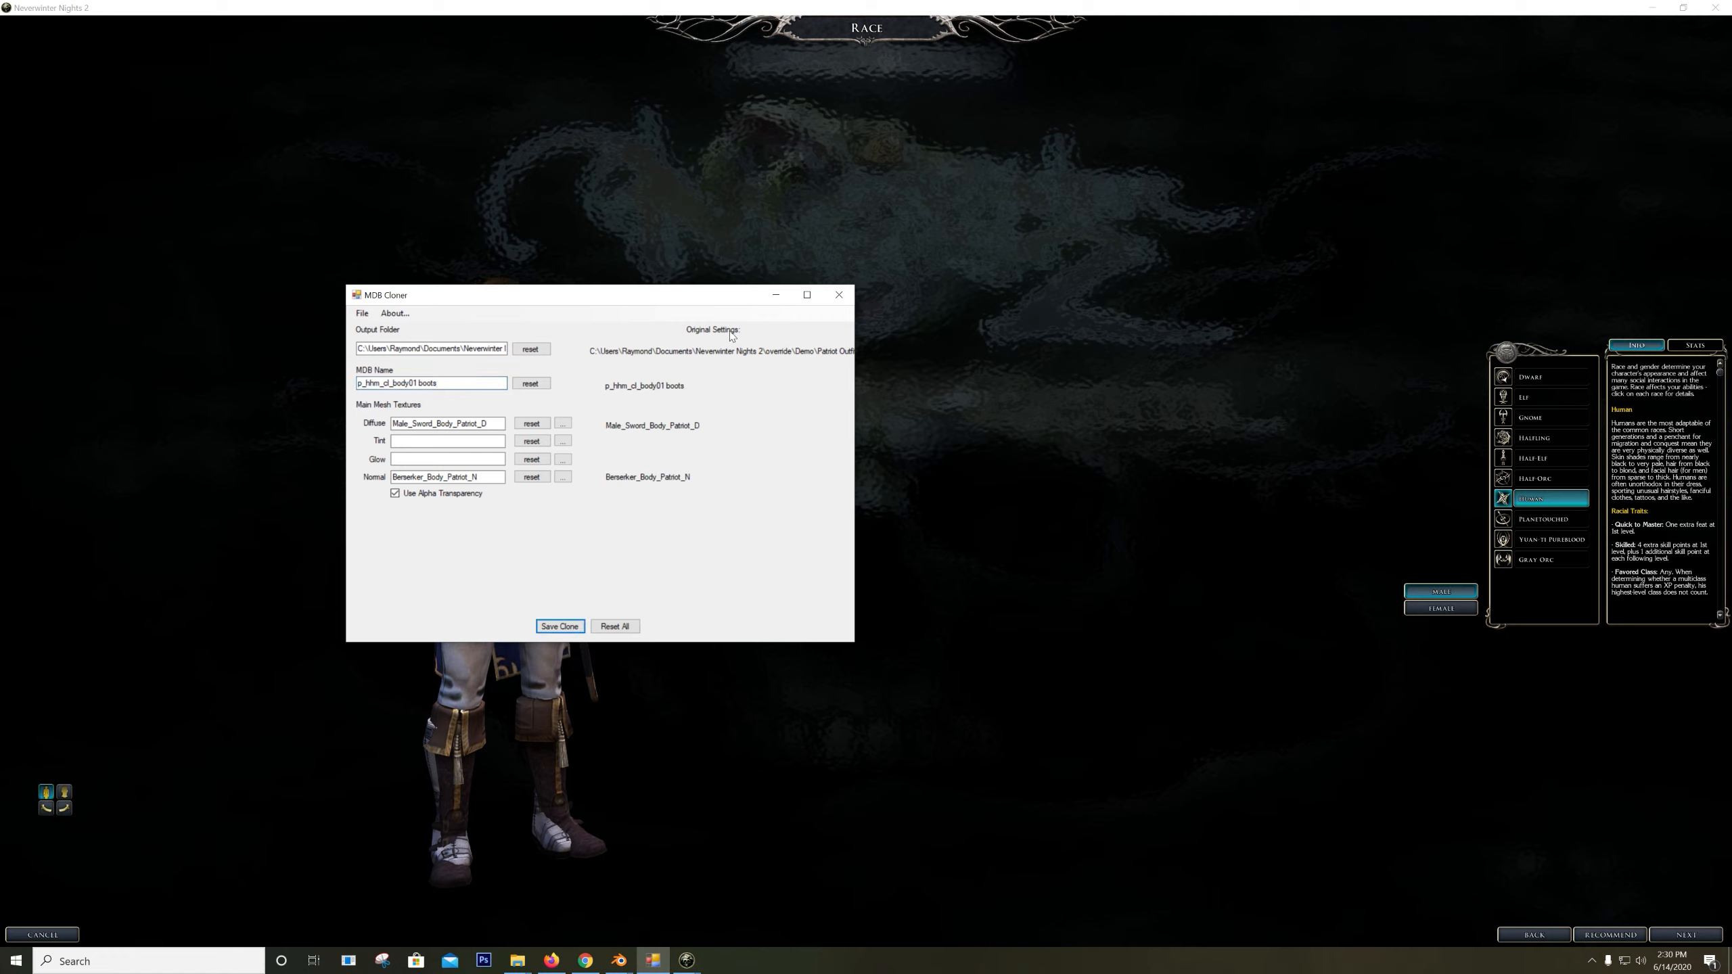
pyautogui.click(777, 295)
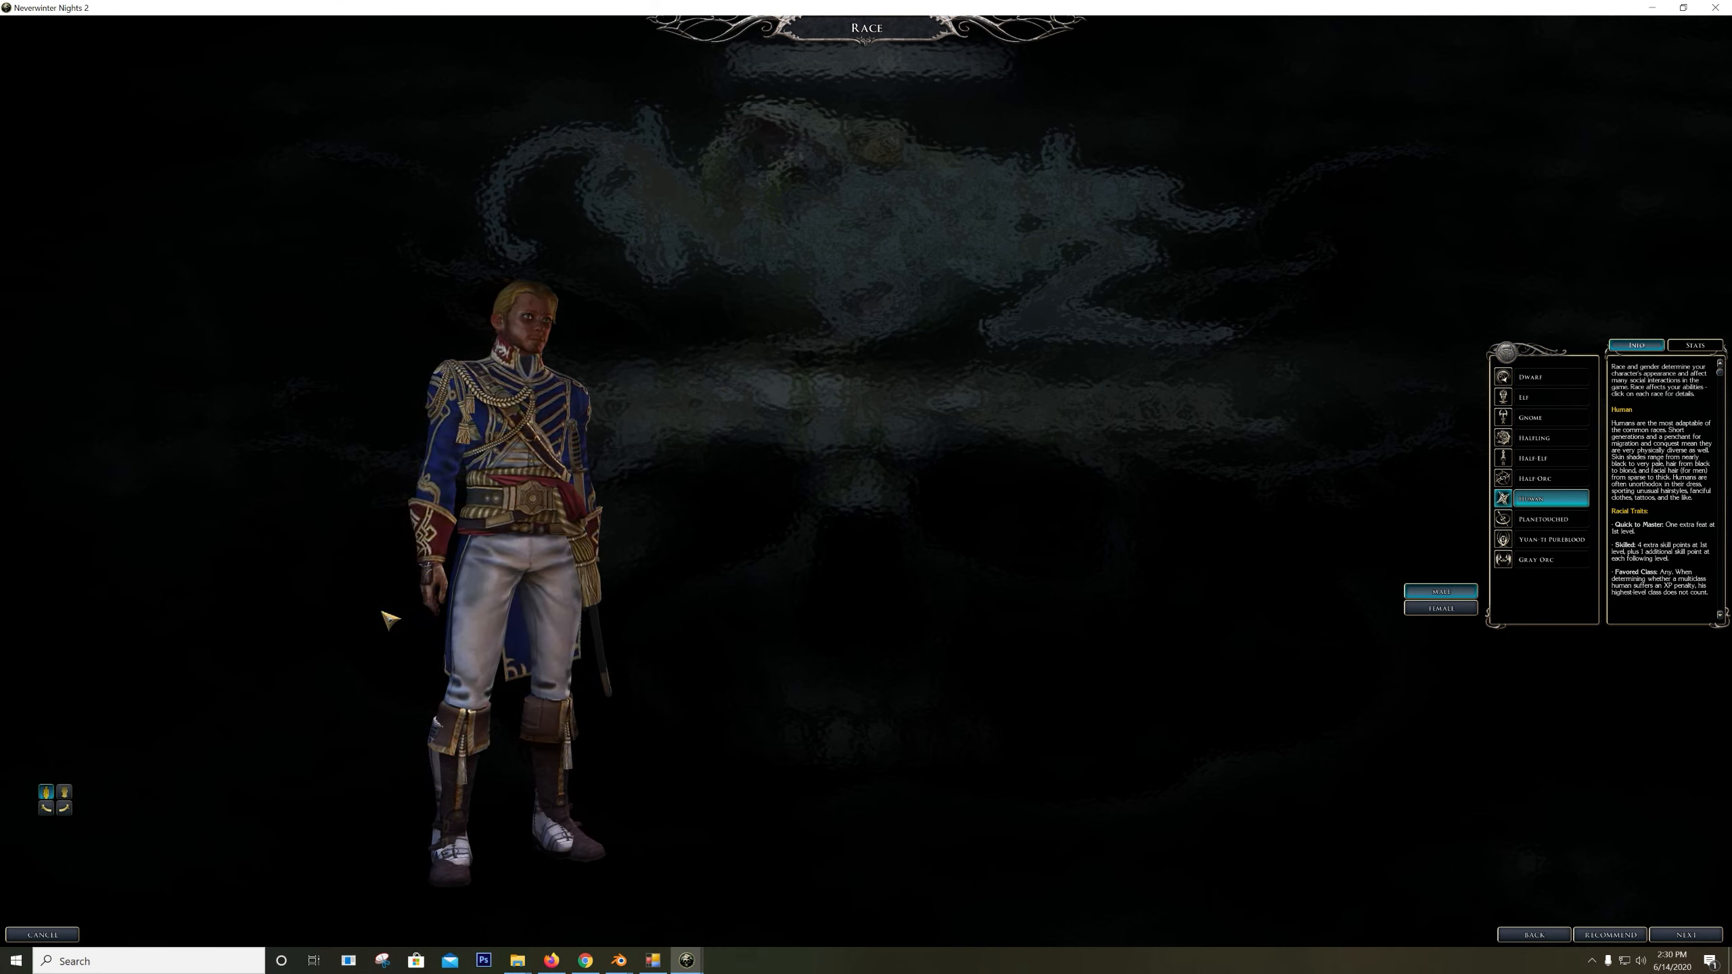
# Examine the outfit's coat, sword and boots on the Neverwinter Nights 2 character from the side, front and back
pyautogui.click(64, 809)
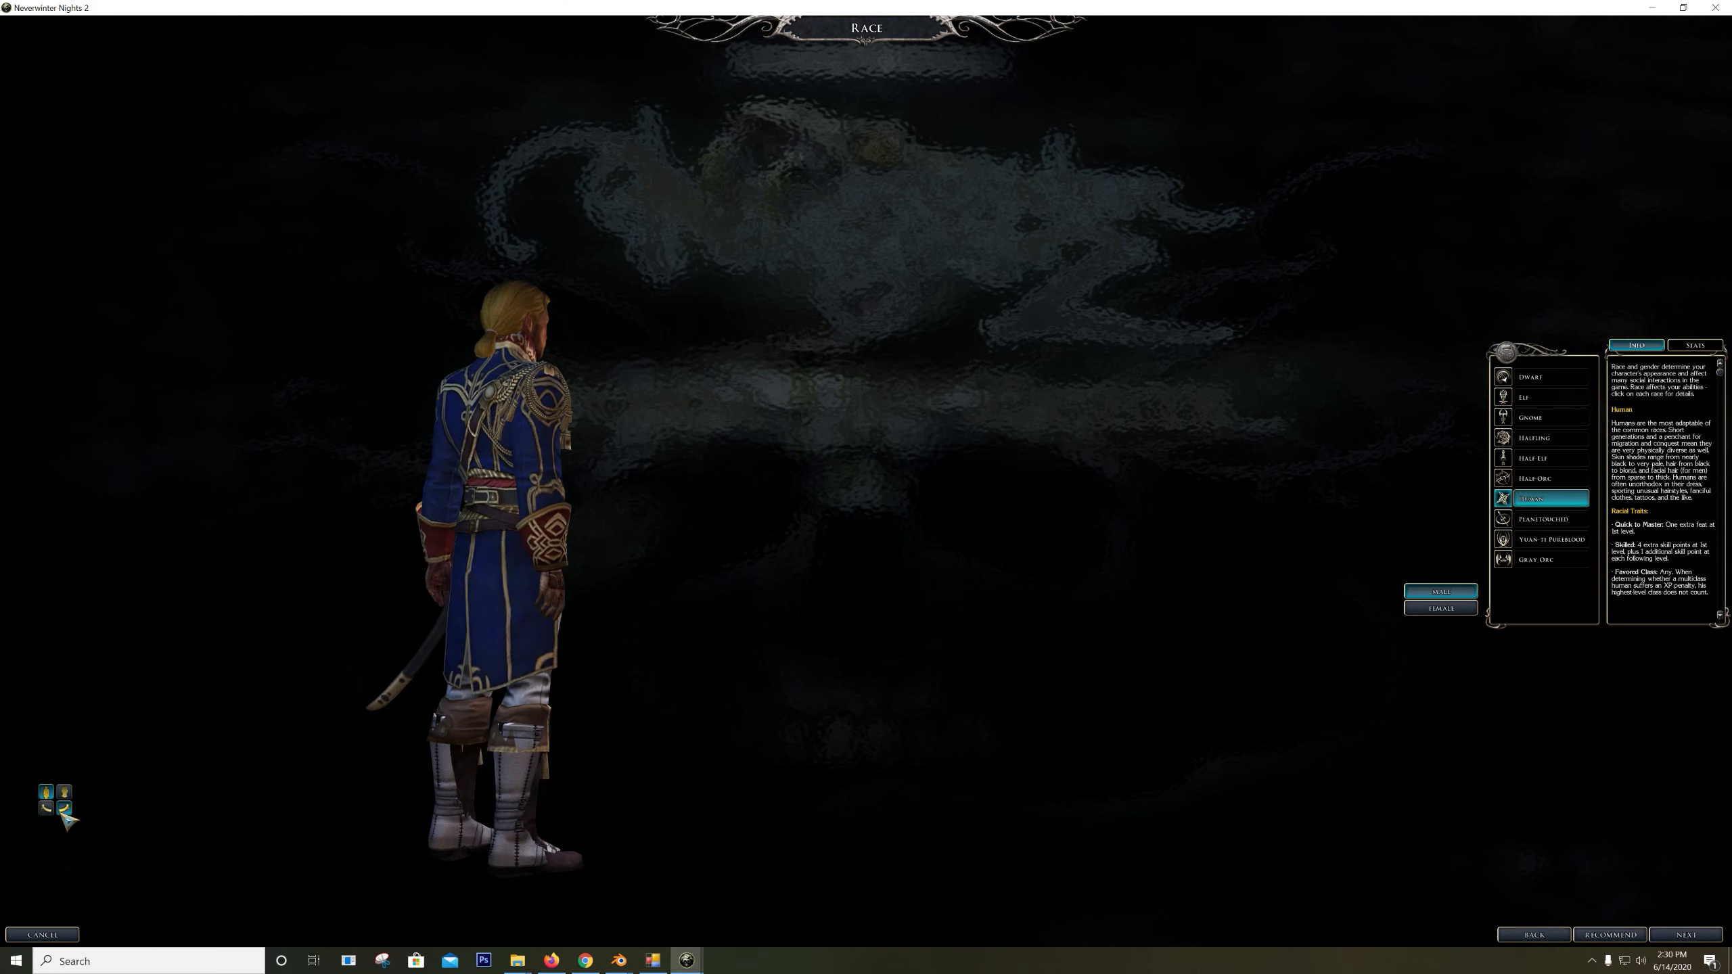
pyautogui.click(64, 808)
pyautogui.moveTo(619, 961)
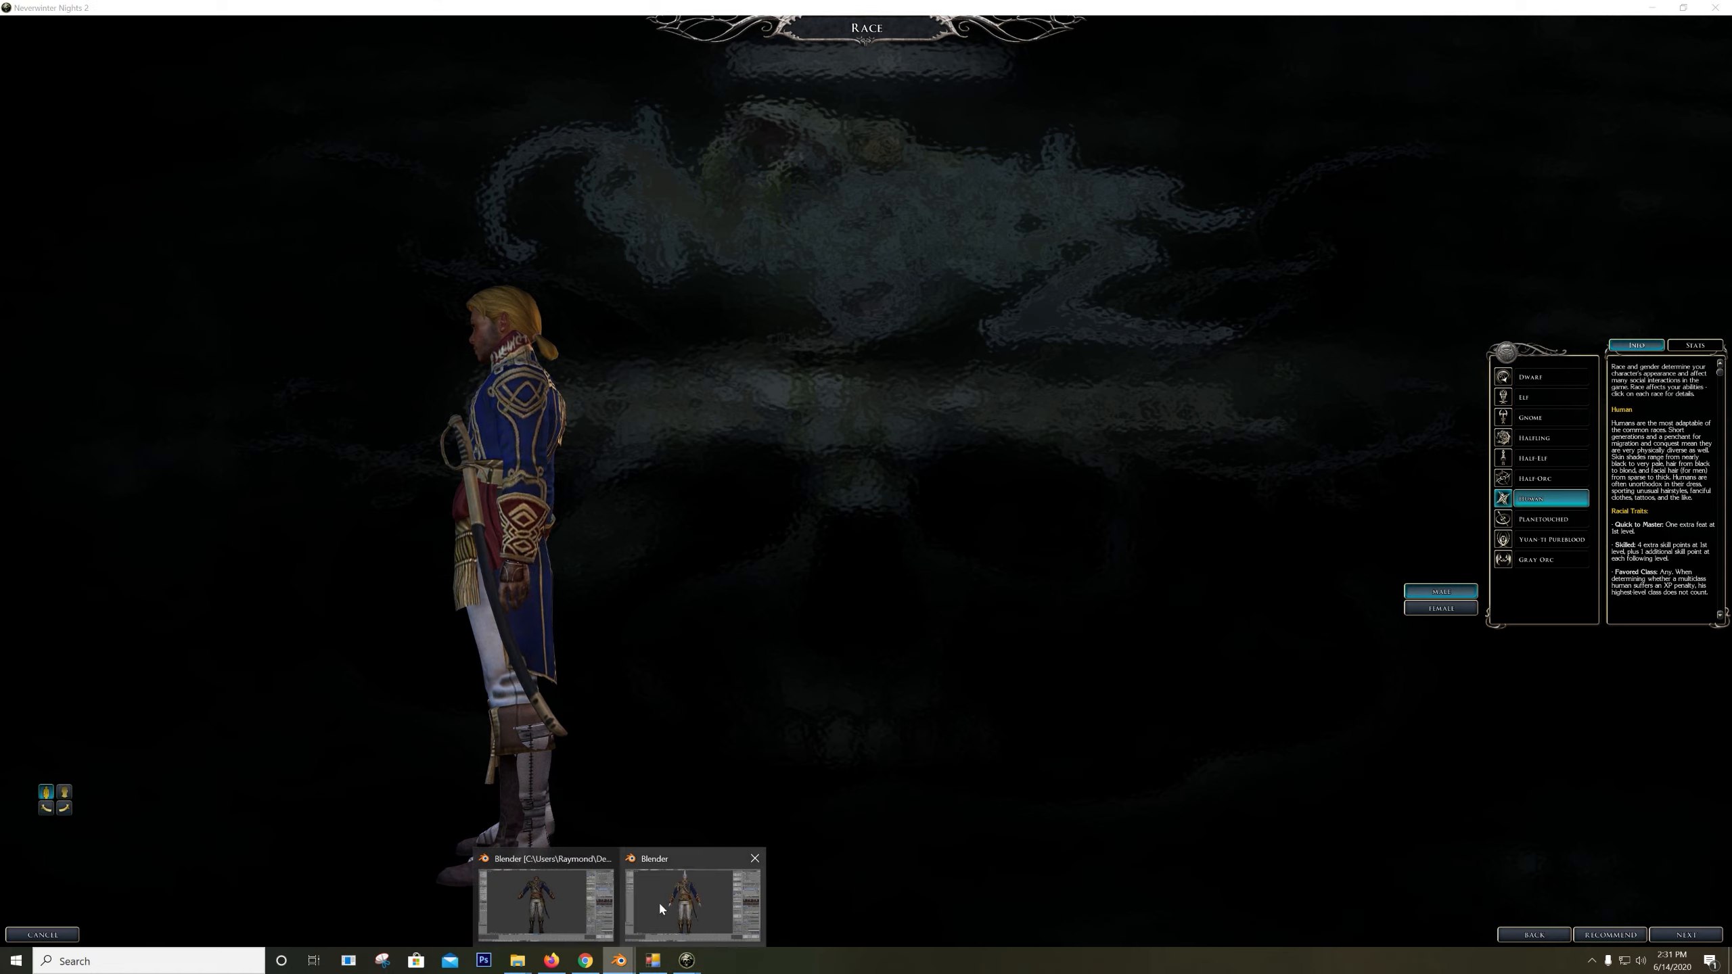
pyautogui.click(659, 908)
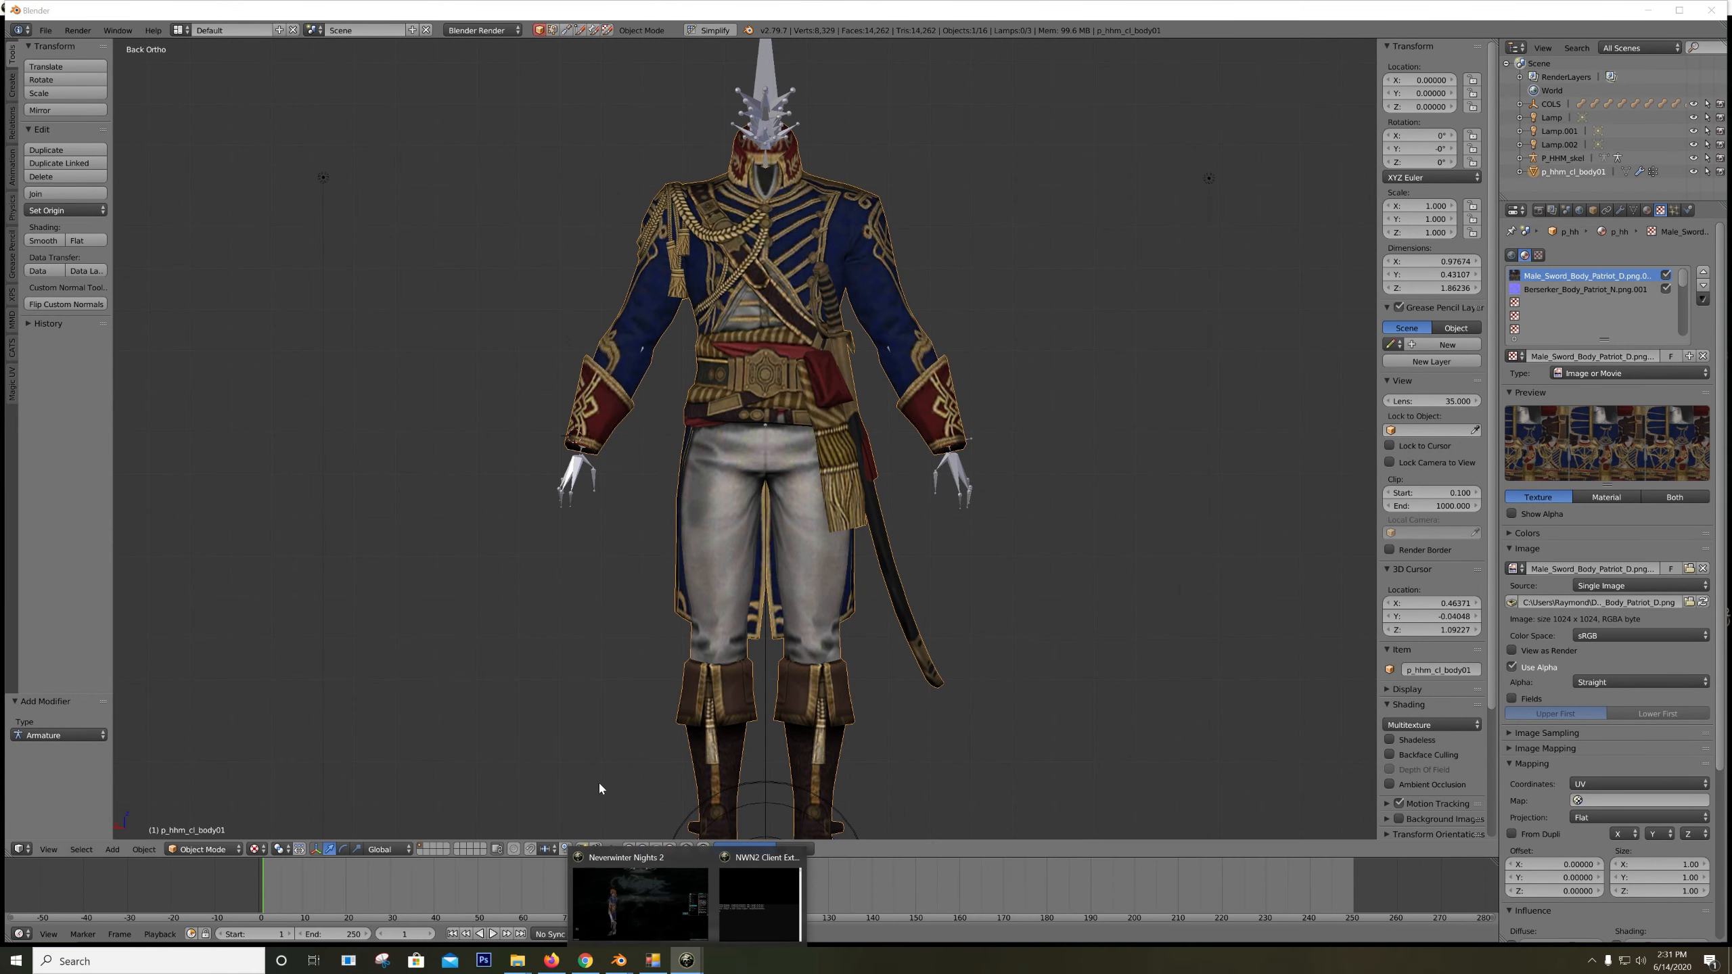
pyautogui.click(639, 902)
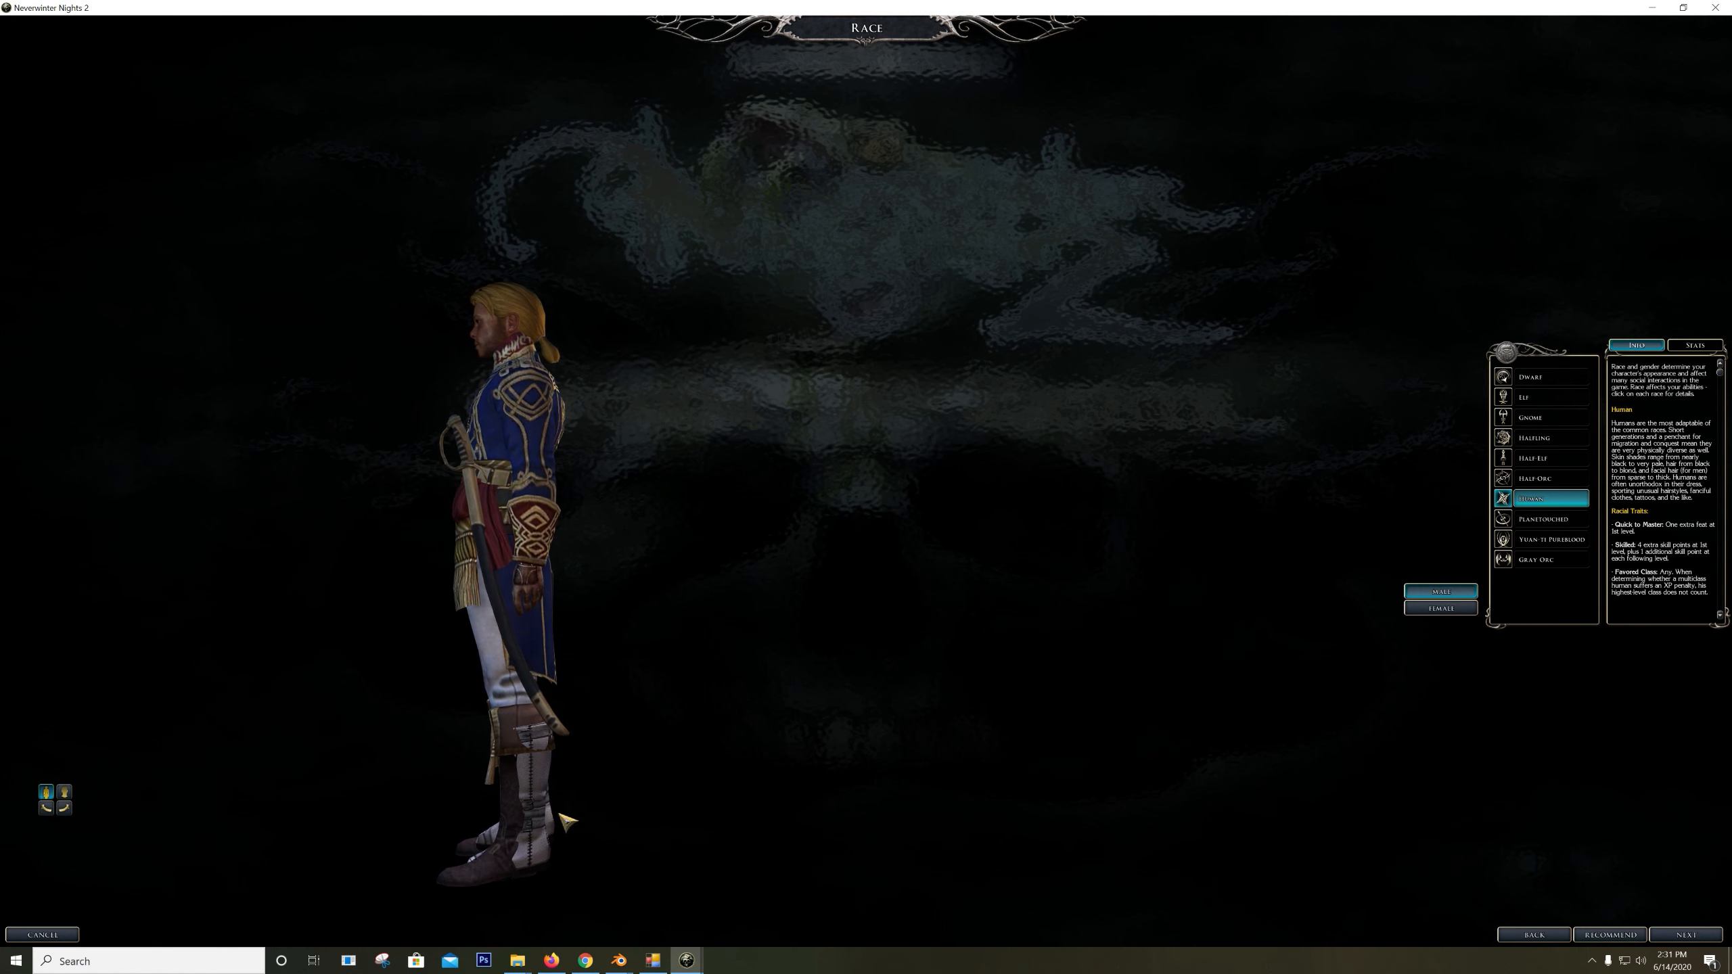
pyautogui.click(47, 808)
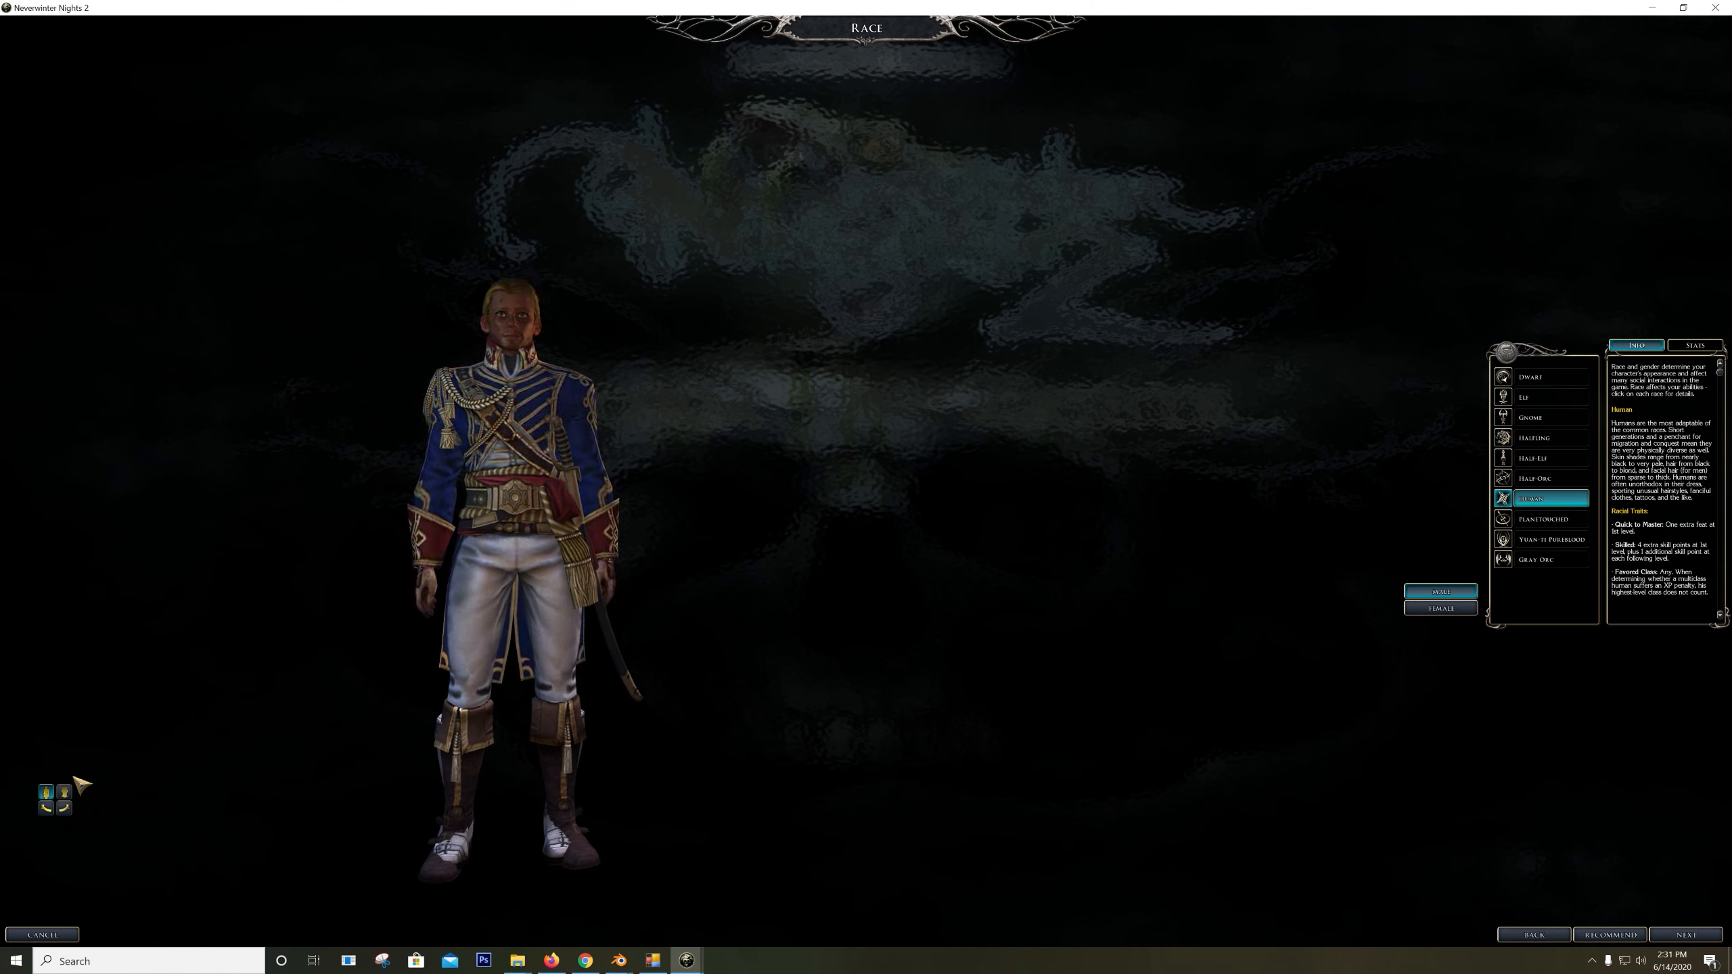
pyautogui.click(65, 808)
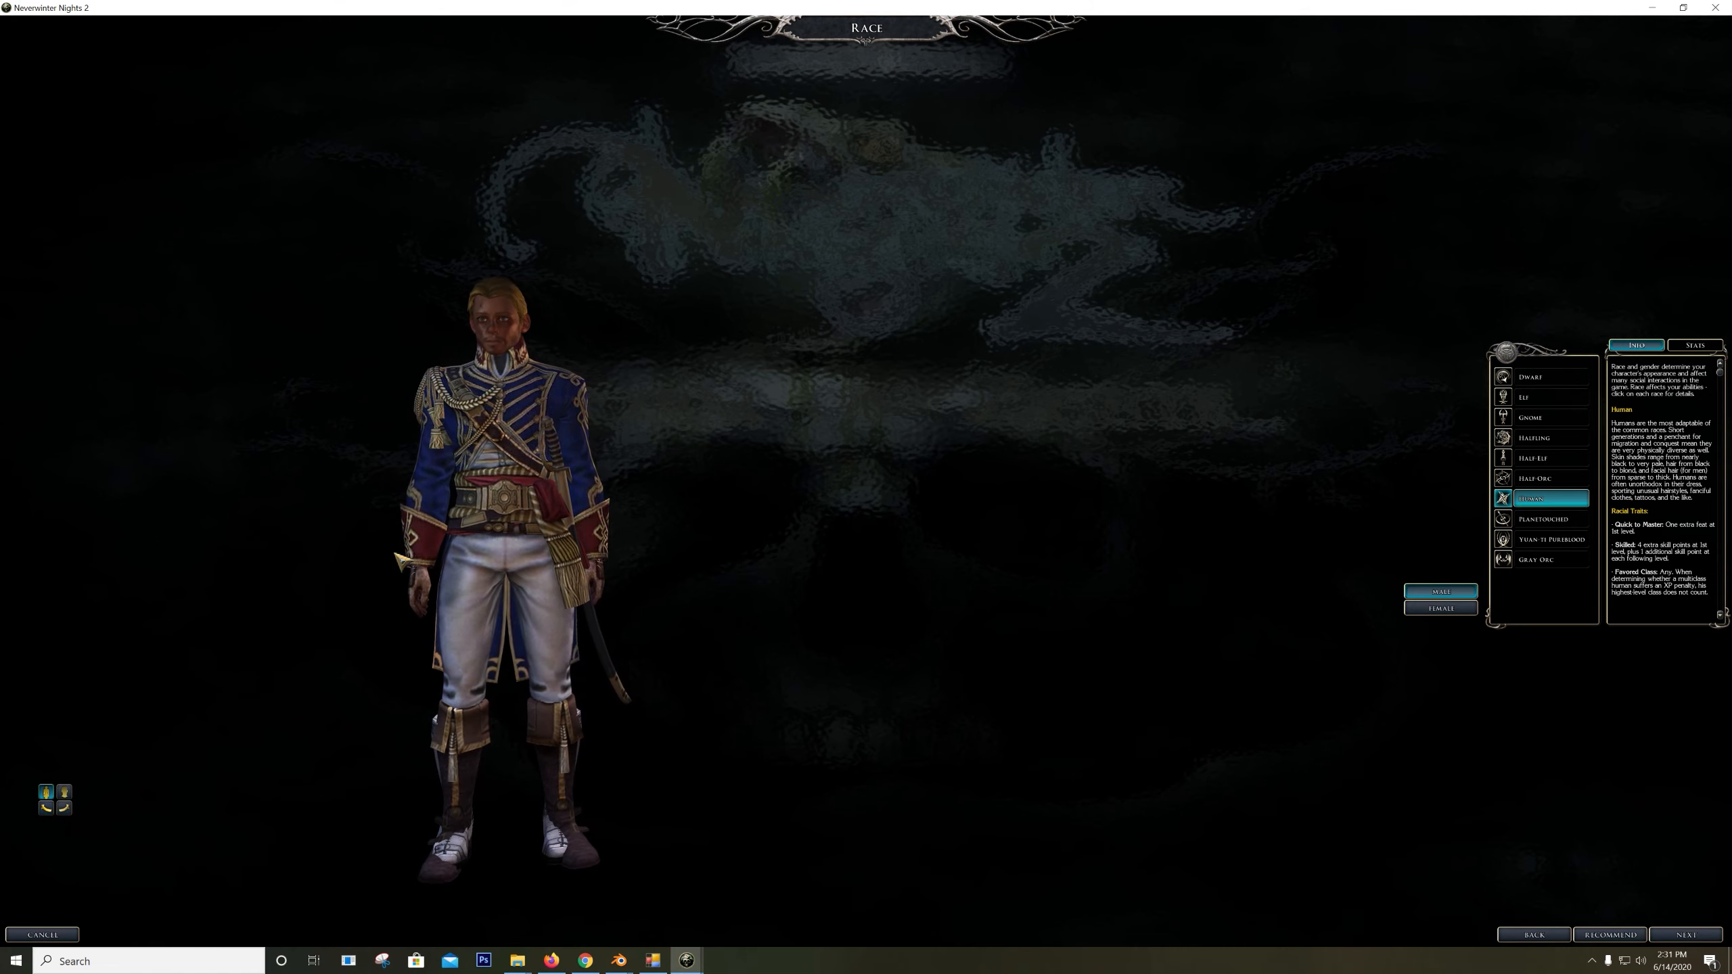
pyautogui.click(65, 810)
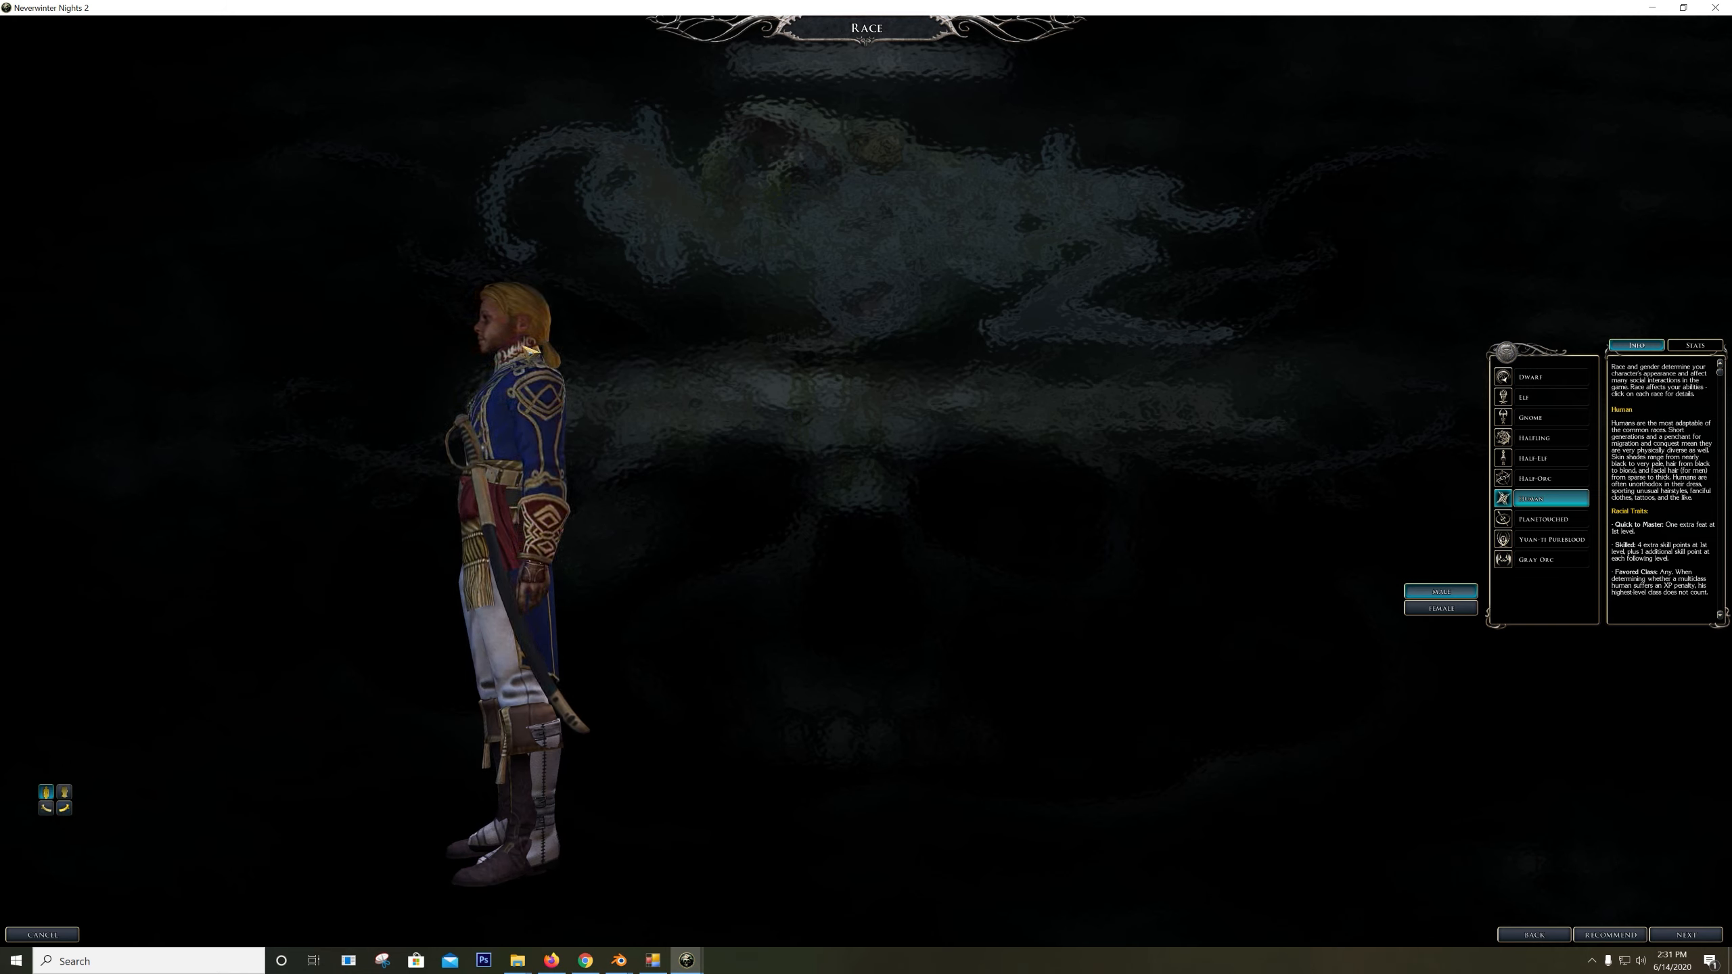
pyautogui.click(48, 809)
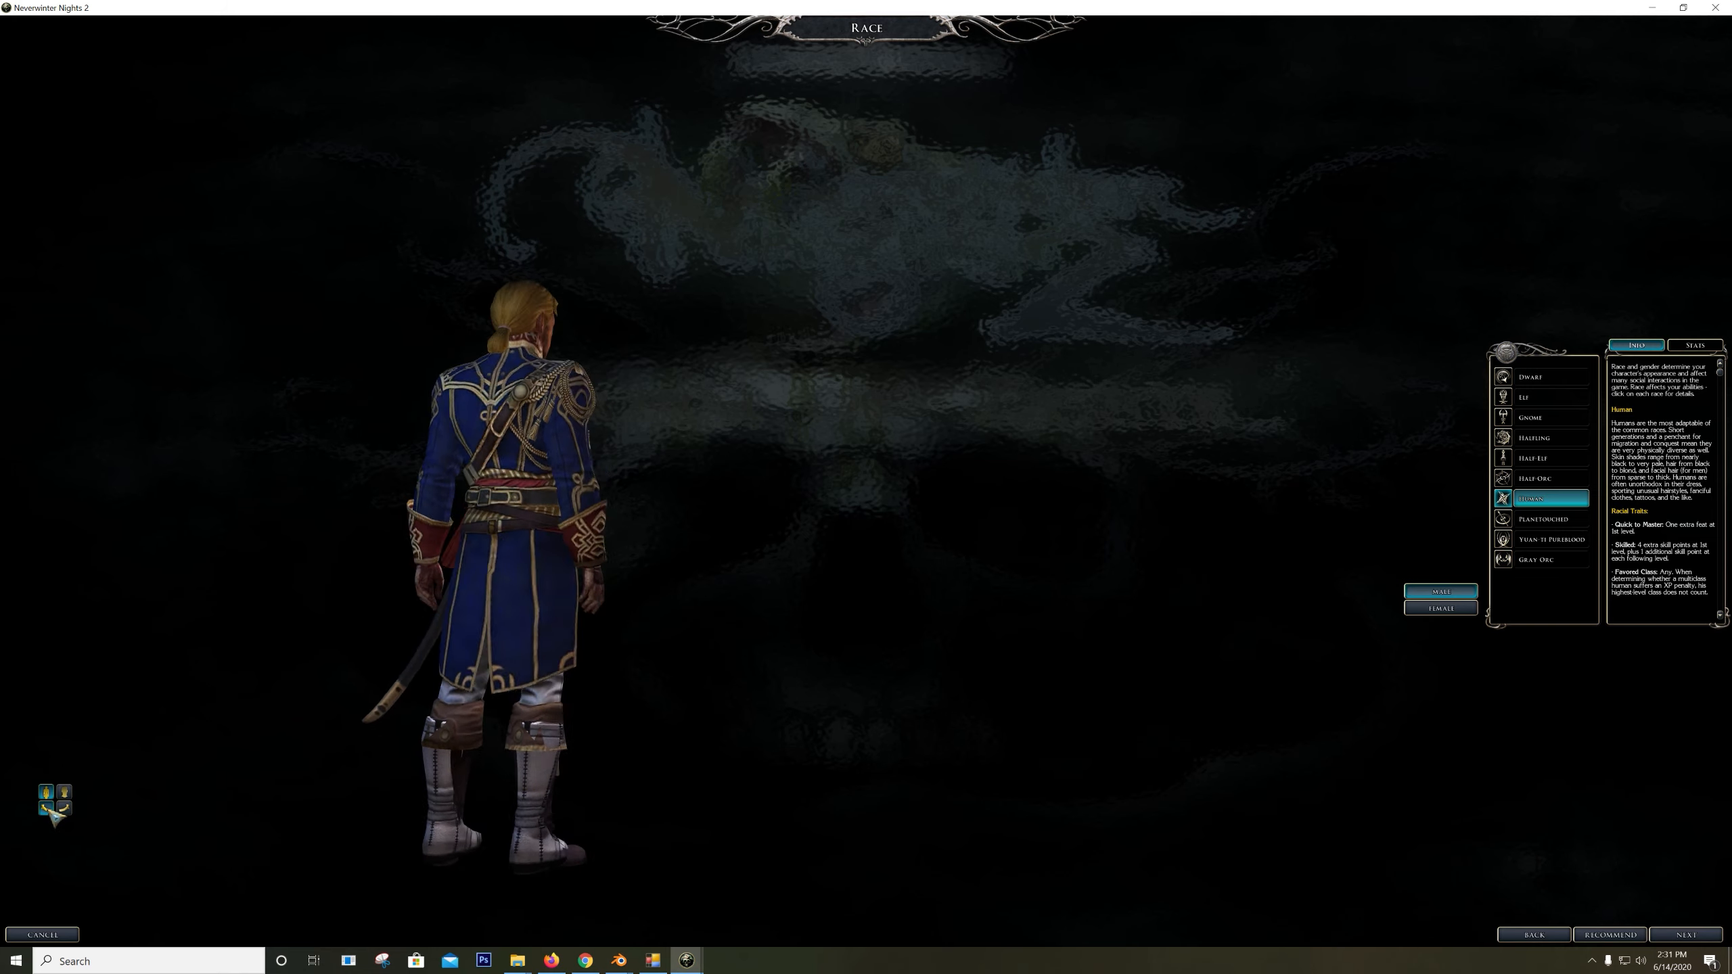
pyautogui.click(64, 808)
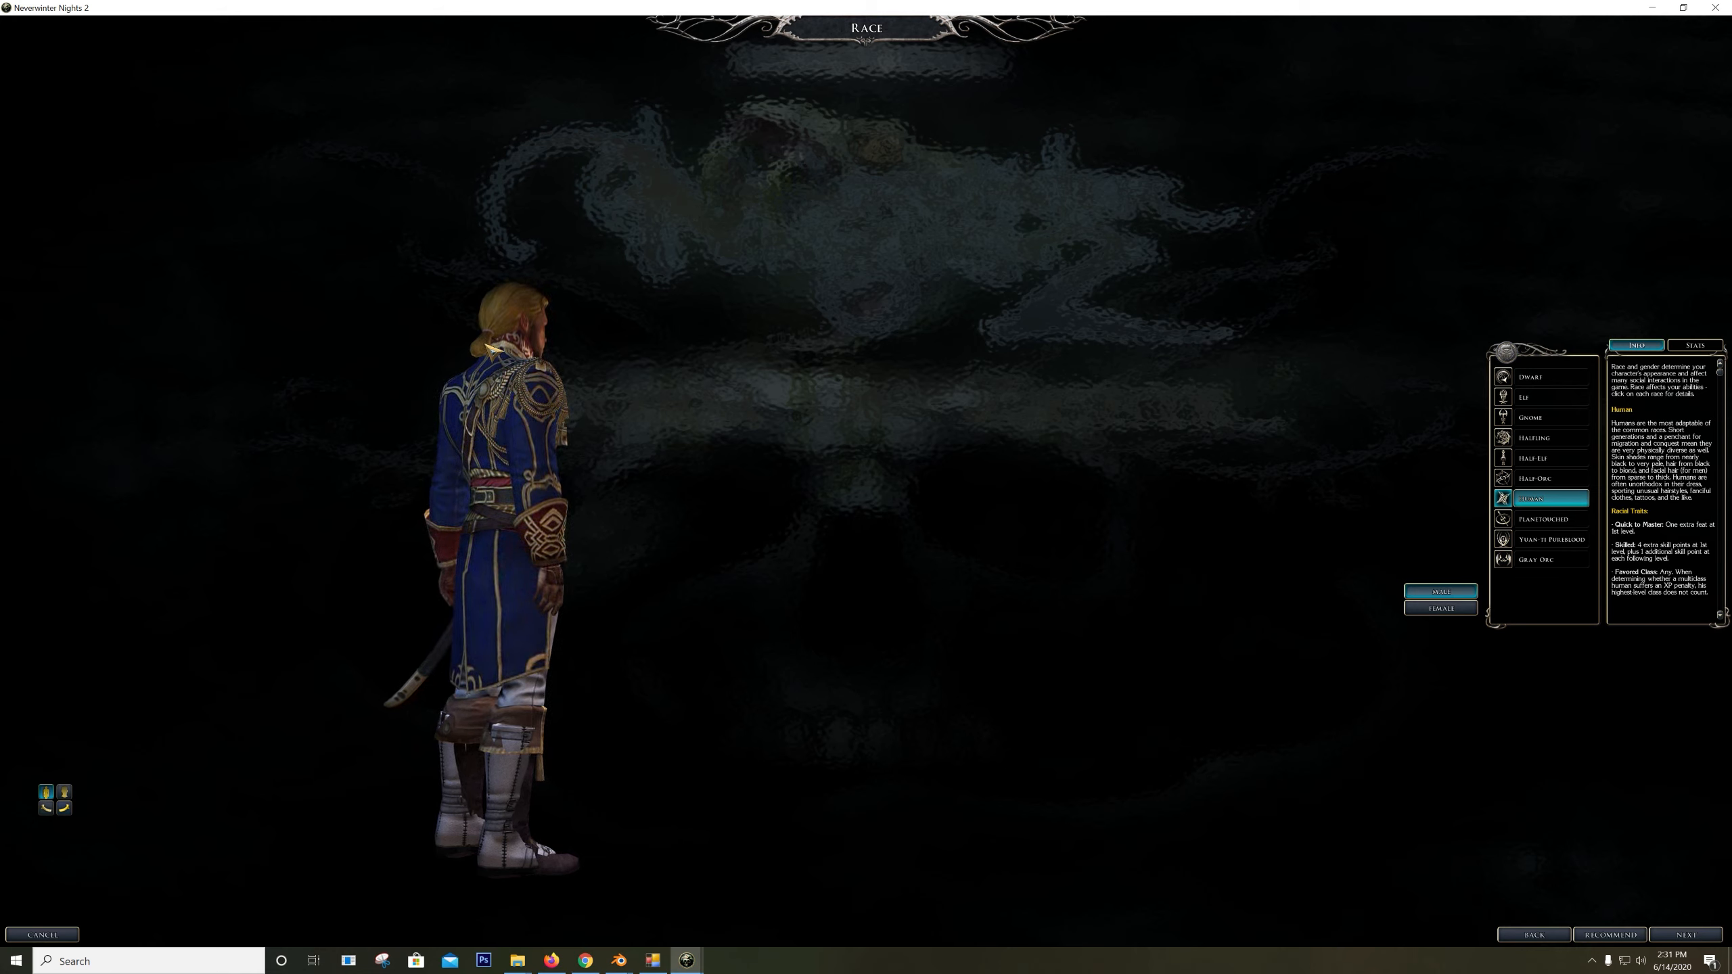
# Switch to Blender and put the p_hhm_cl_body01 mesh in Edit Mode with solid shading and face selection
pyautogui.moveTo(619, 959)
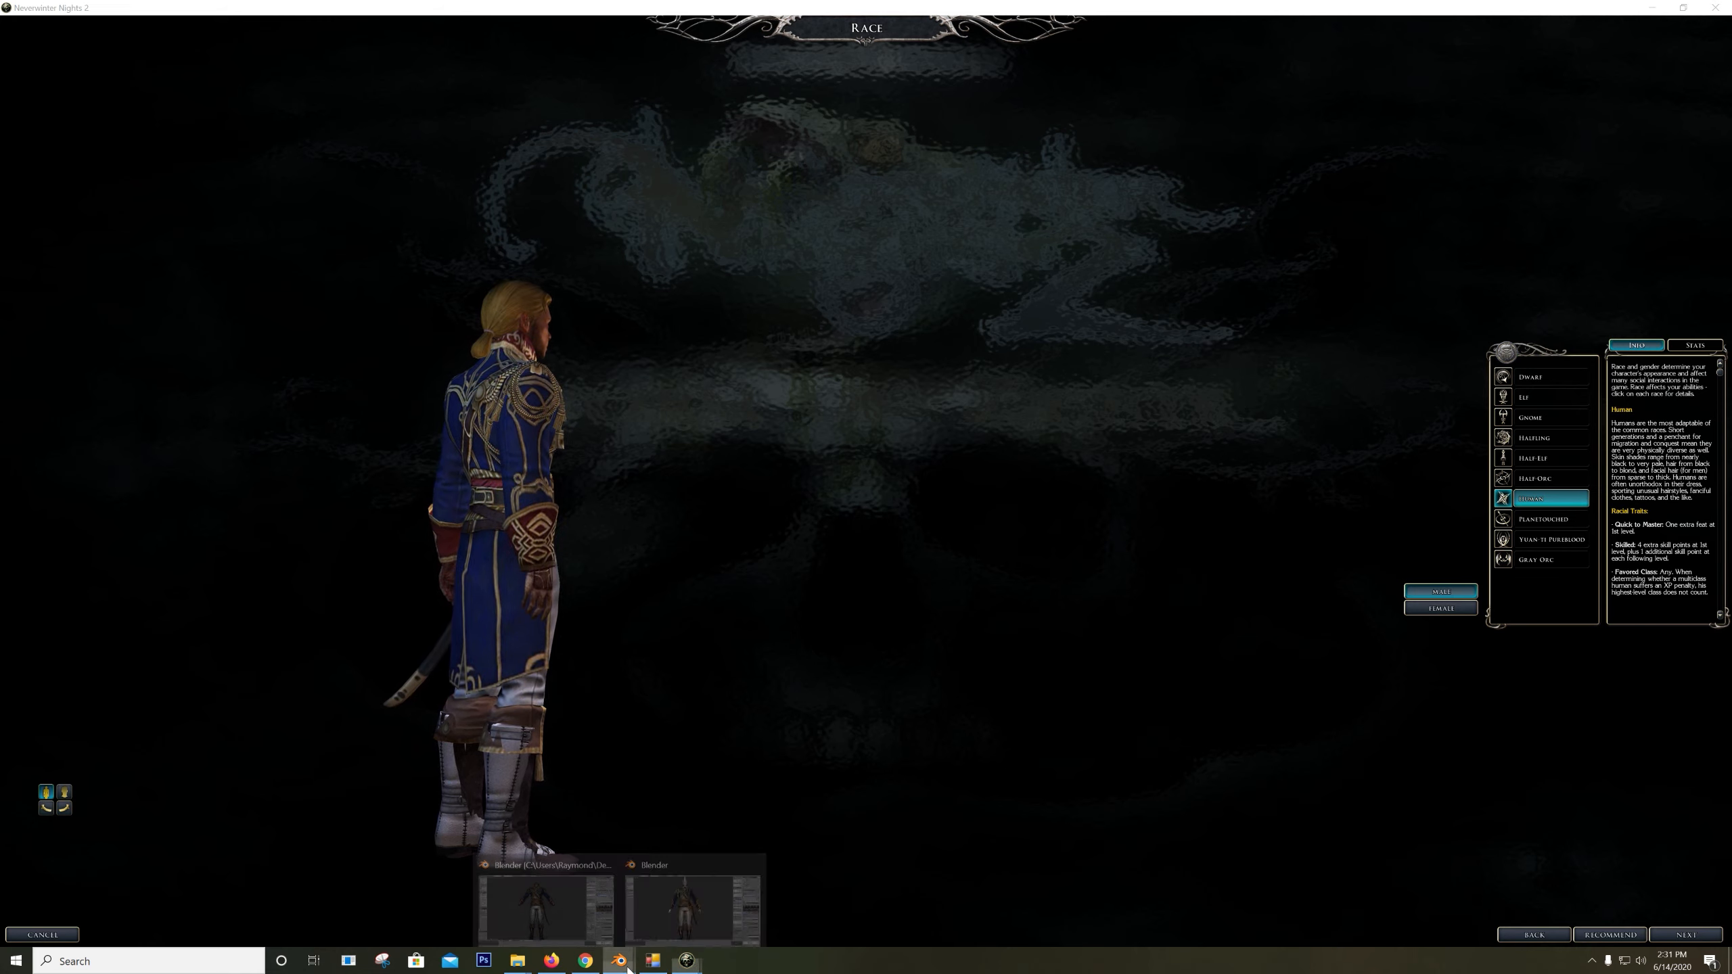
pyautogui.click(674, 927)
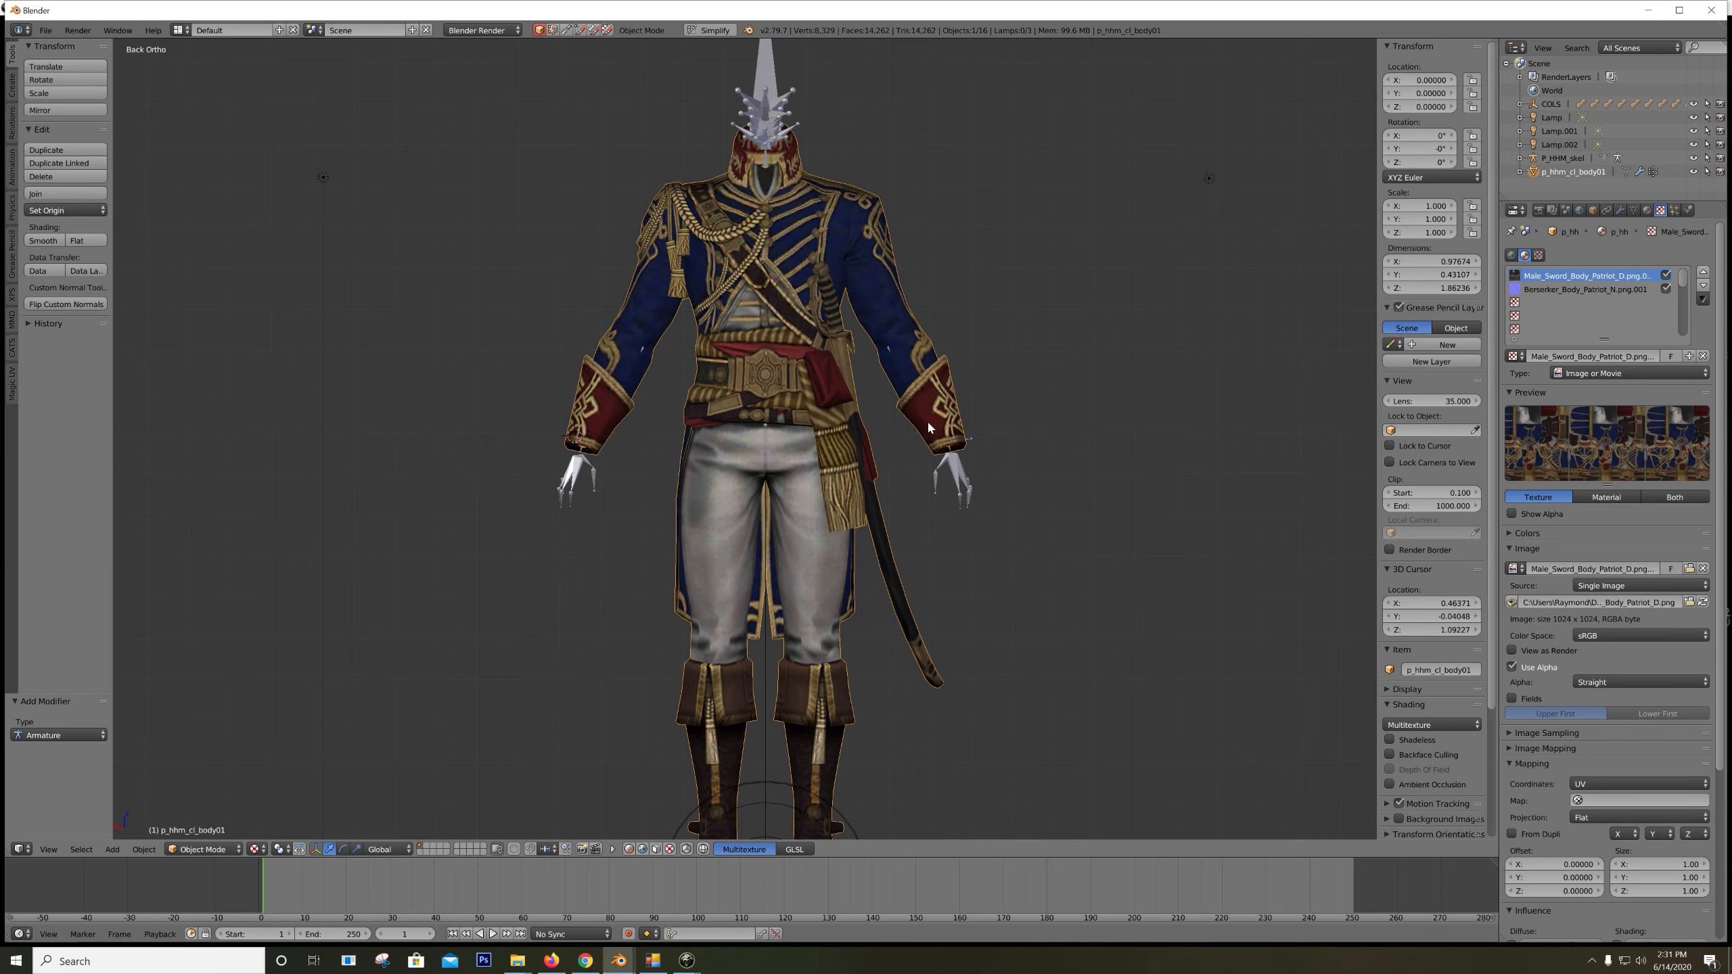
pyautogui.scroll(-1, 880, 376)
pyautogui.scroll(1, 859, 476)
pyautogui.keyDown('shift'); pyautogui.moveTo(824, 463); pyautogui.dragTo(919, 418, button='middle'); pyautogui.keyUp('shift')
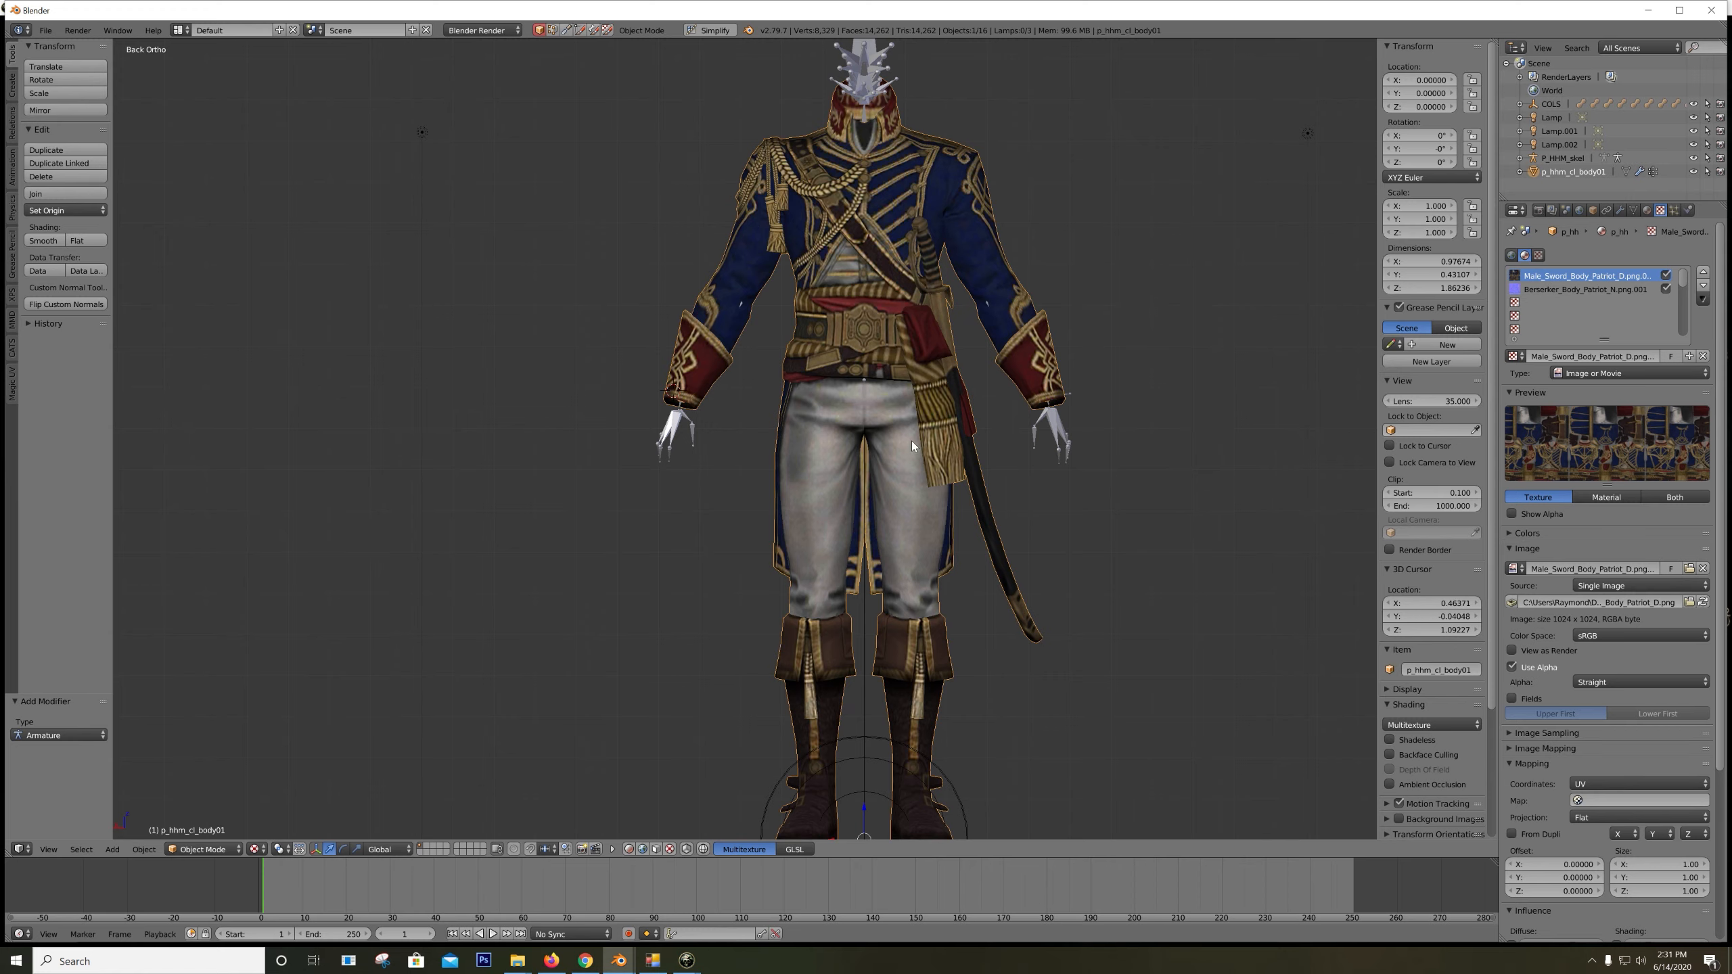
pyautogui.press('Tab')
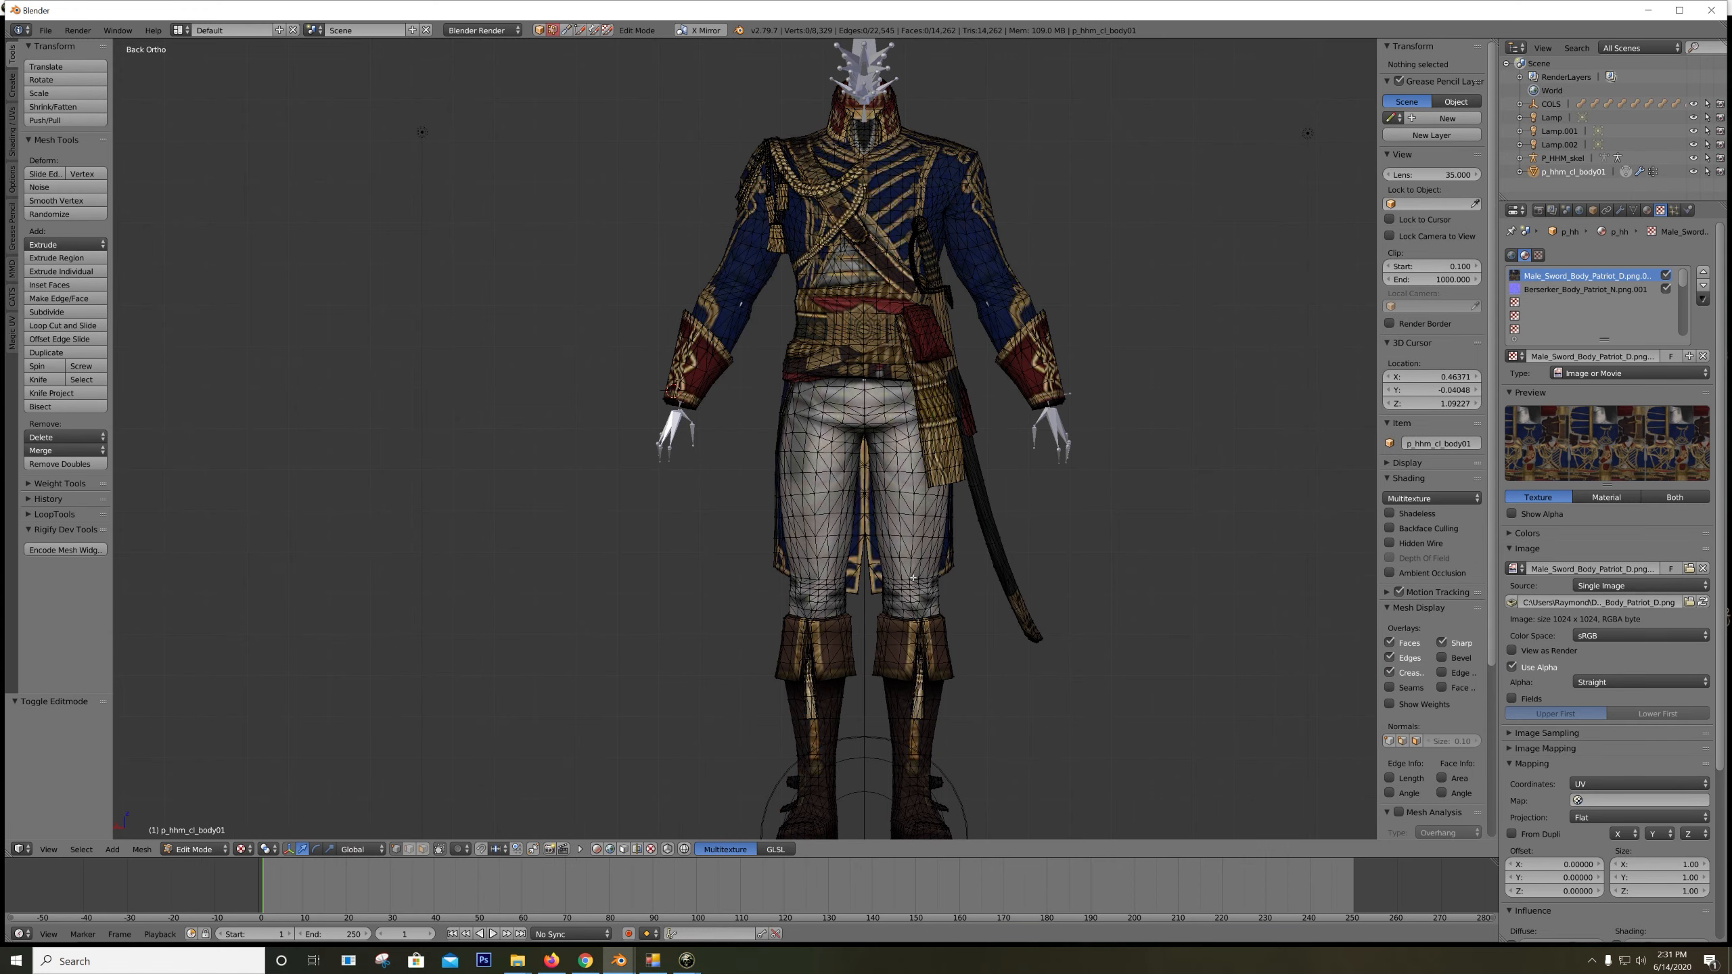
pyautogui.keyDown('shift'); pyautogui.moveTo(914, 578); pyautogui.dragTo(888, 389, button='middle'); pyautogui.keyUp('shift')
pyautogui.hotkey('alt', 'z')
pyautogui.press('z')
pyautogui.press('z')
pyautogui.press('z')
pyautogui.press('z')
pyautogui.moveTo(928, 446)
pyautogui.keyDown('shift'); pyautogui.mouseDown(button='middle')
pyautogui.moveTo(909, 503)
pyautogui.moveTo(866, 478)
pyautogui.mouseUp(button='middle'); pyautogui.keyUp('shift')
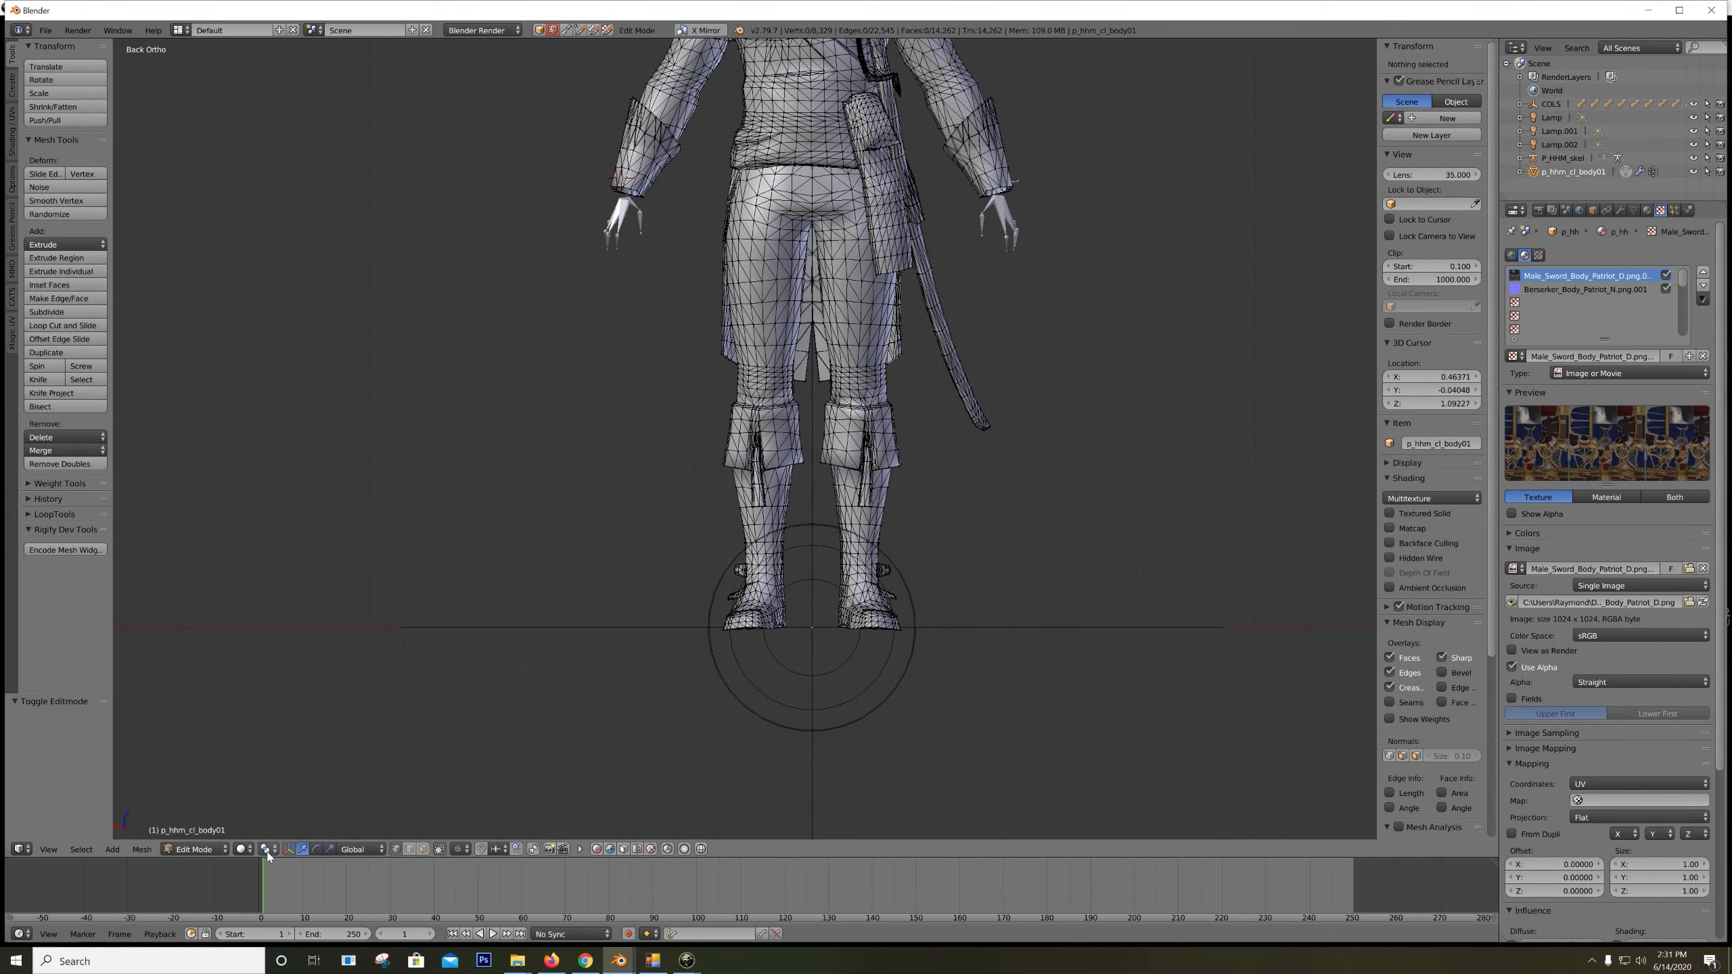
pyautogui.click(423, 849)
# Select both boots as linked geometry, including their cuffs, tassels, buckles and soles
pyautogui.scroll(4, 825, 563)
pyautogui.scroll(-2, 818, 566)
pyautogui.keyDown('shift'); pyautogui.moveTo(773, 592); pyautogui.dragTo(748, 474, button='middle'); pyautogui.keyUp('shift')
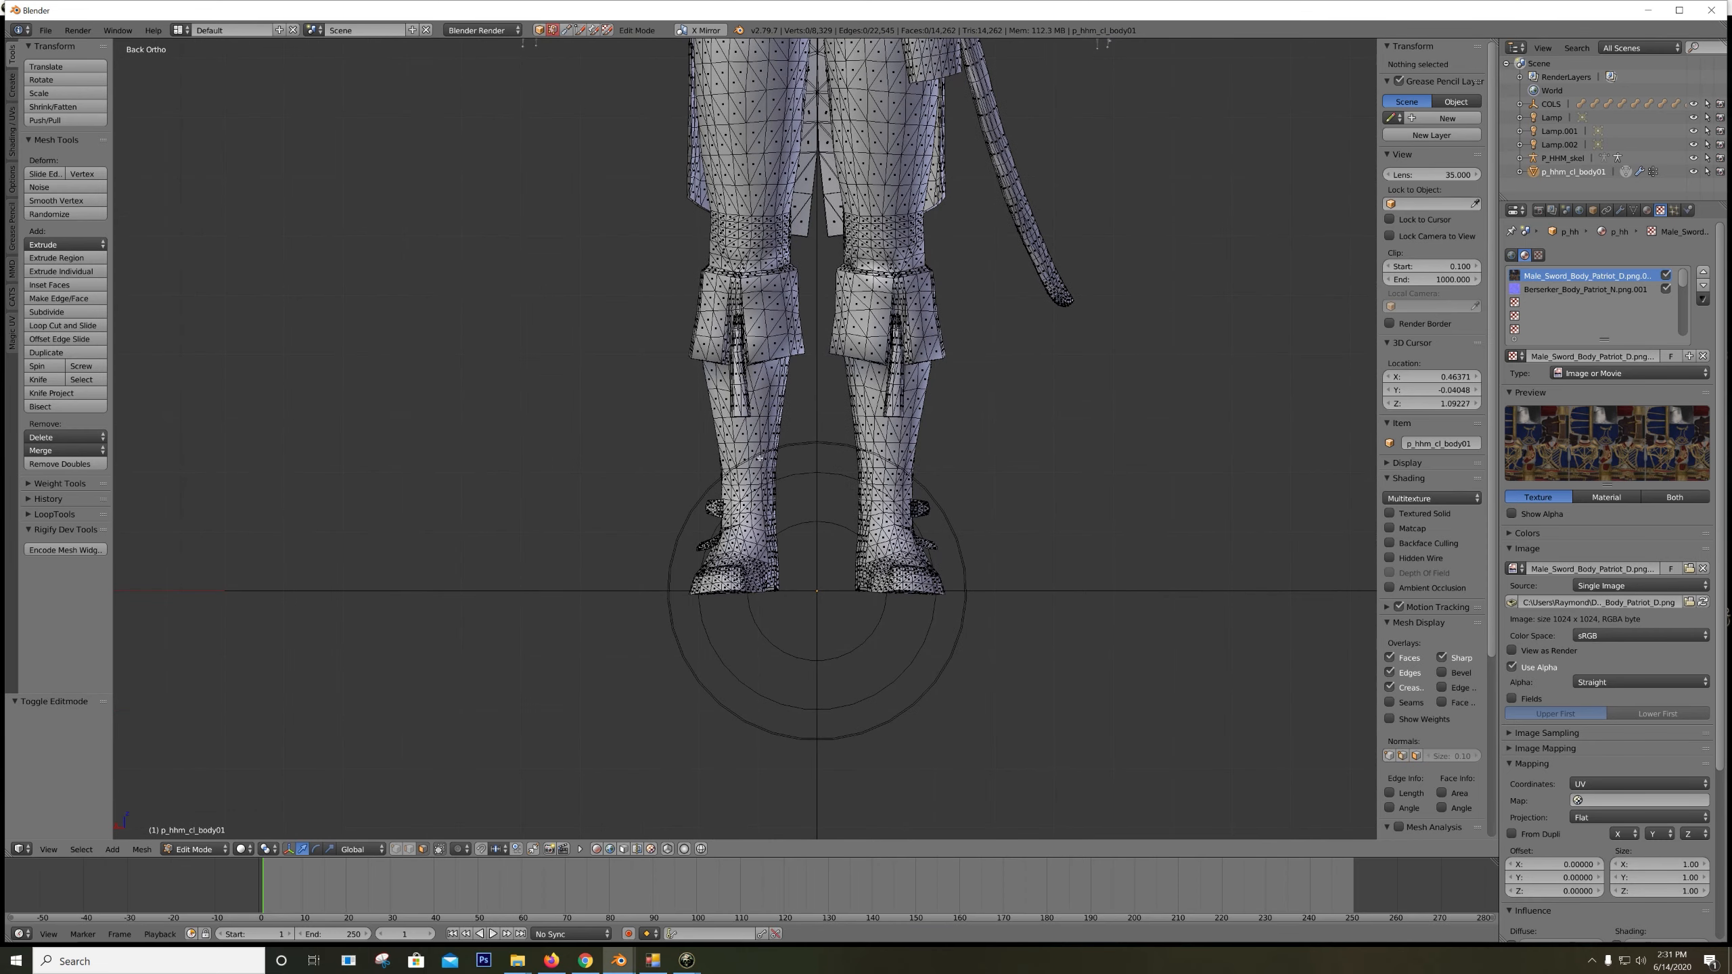
pyautogui.press('l')
pyautogui.press('l')
pyautogui.press('l')
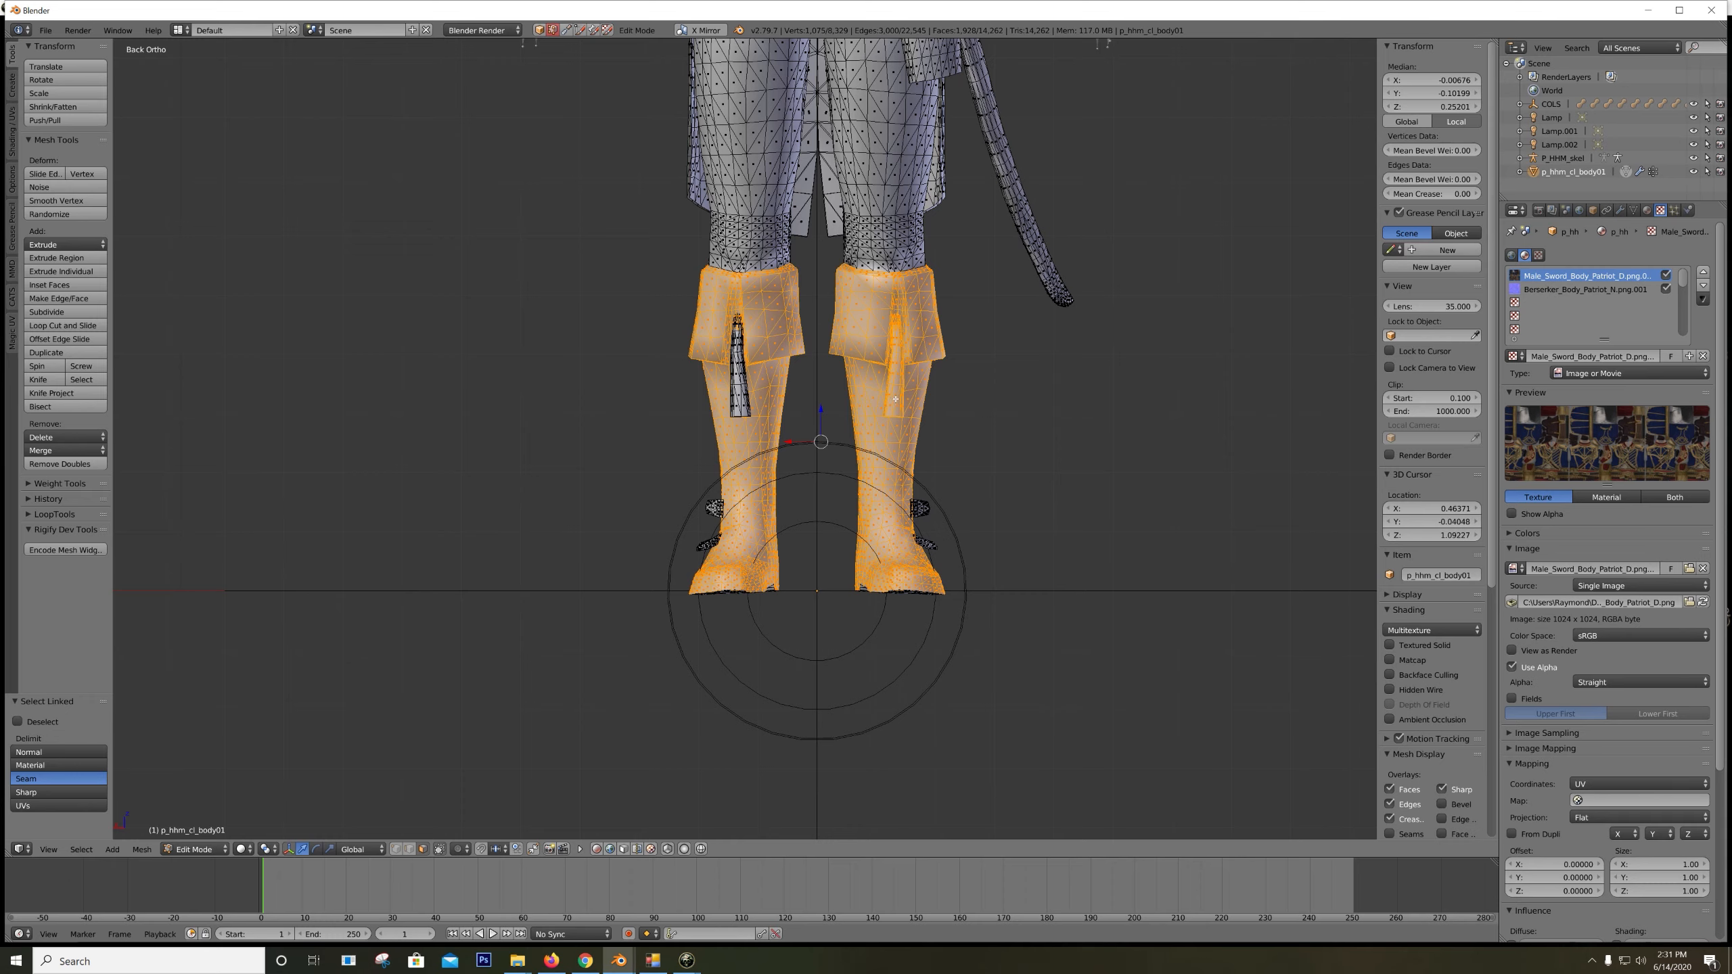
pyautogui.press('l')
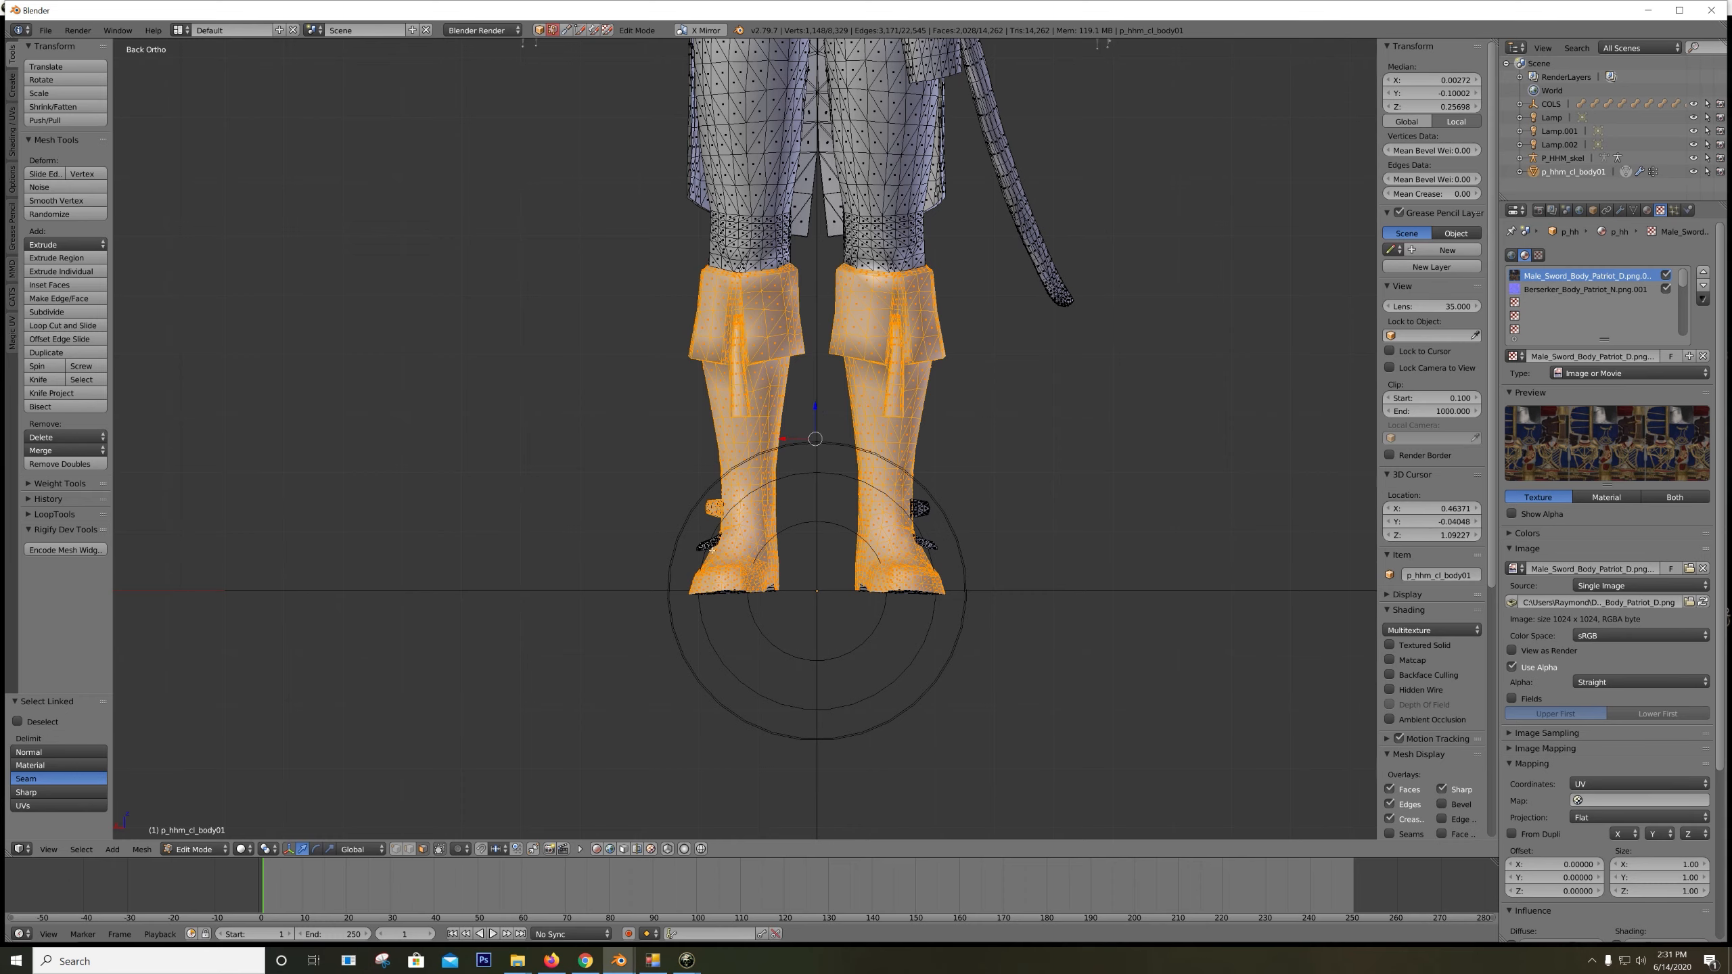
pyautogui.press('l')
pyautogui.moveTo(915, 585); pyautogui.dragTo(909, 537, button='middle')
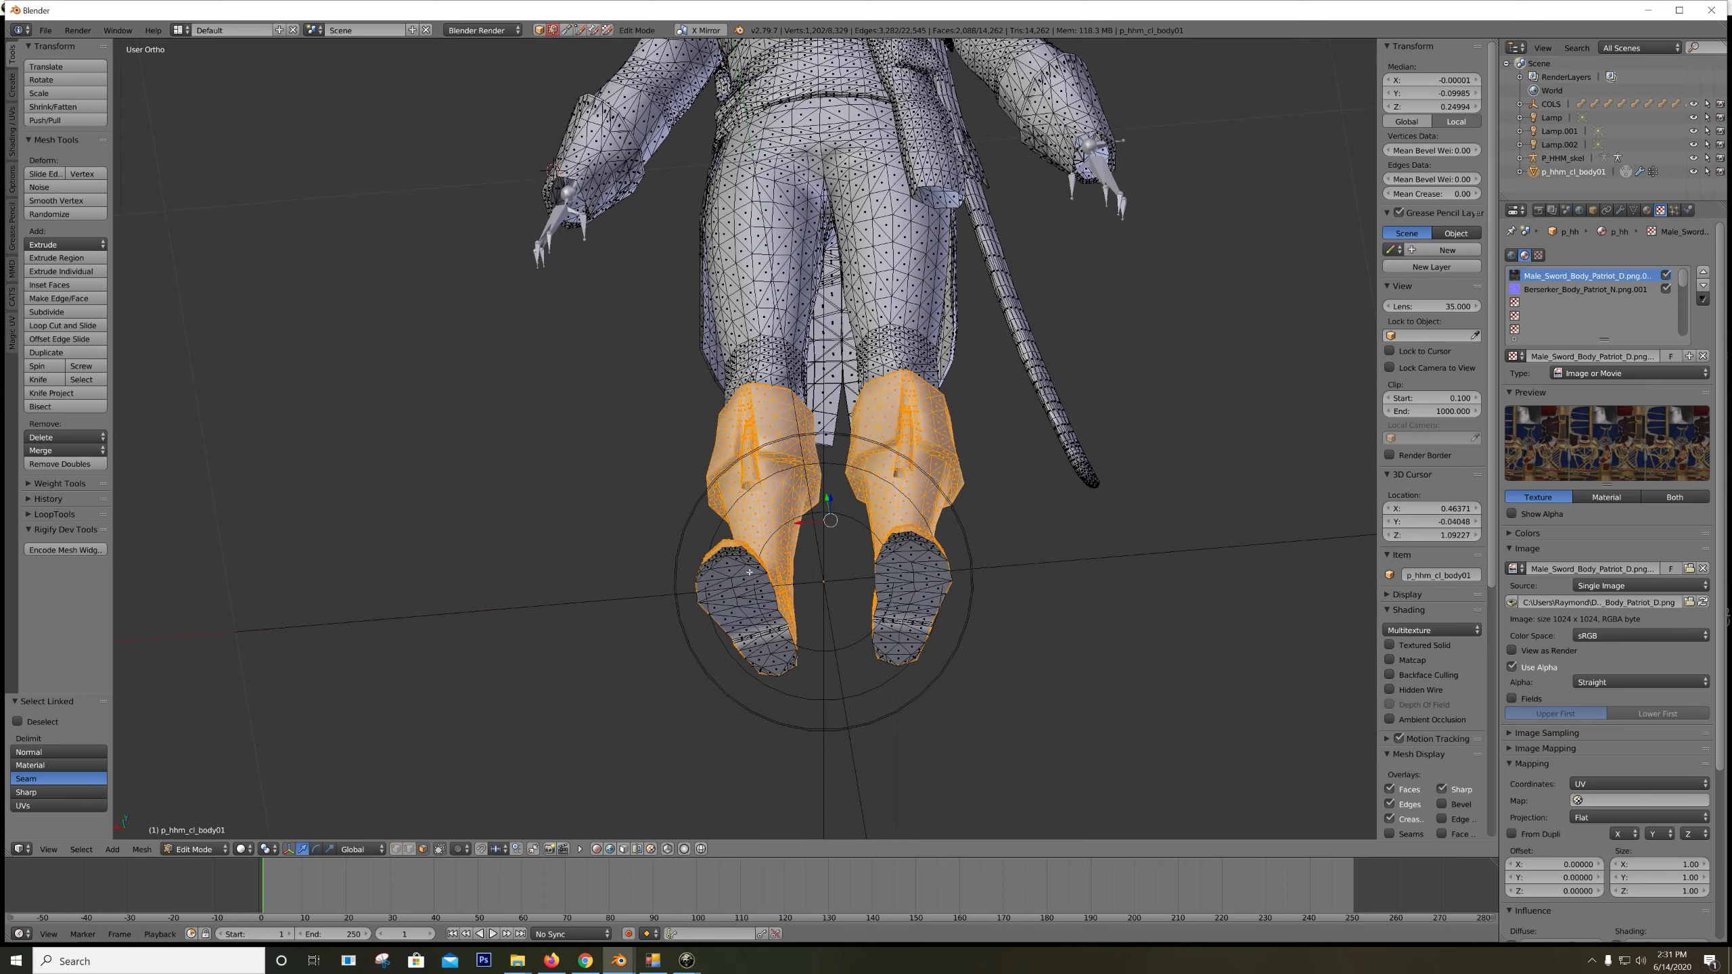
pyautogui.press('l')
pyautogui.press('l')
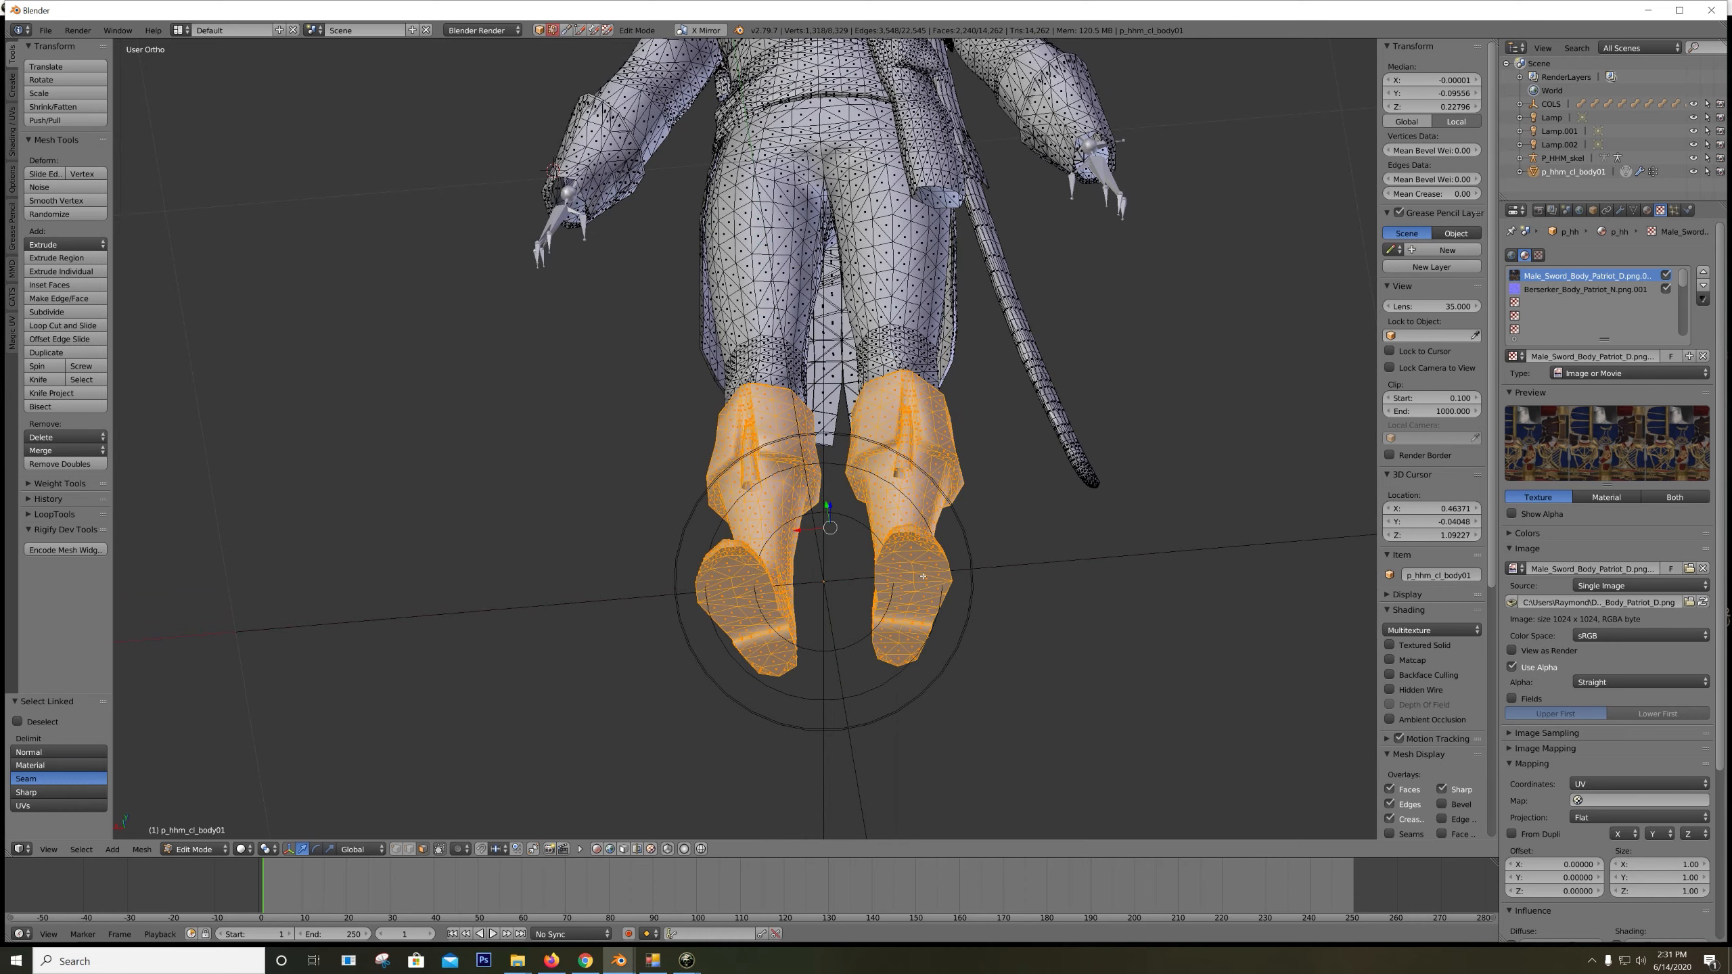
pyautogui.moveTo(923, 577); pyautogui.dragTo(881, 215, button='middle')
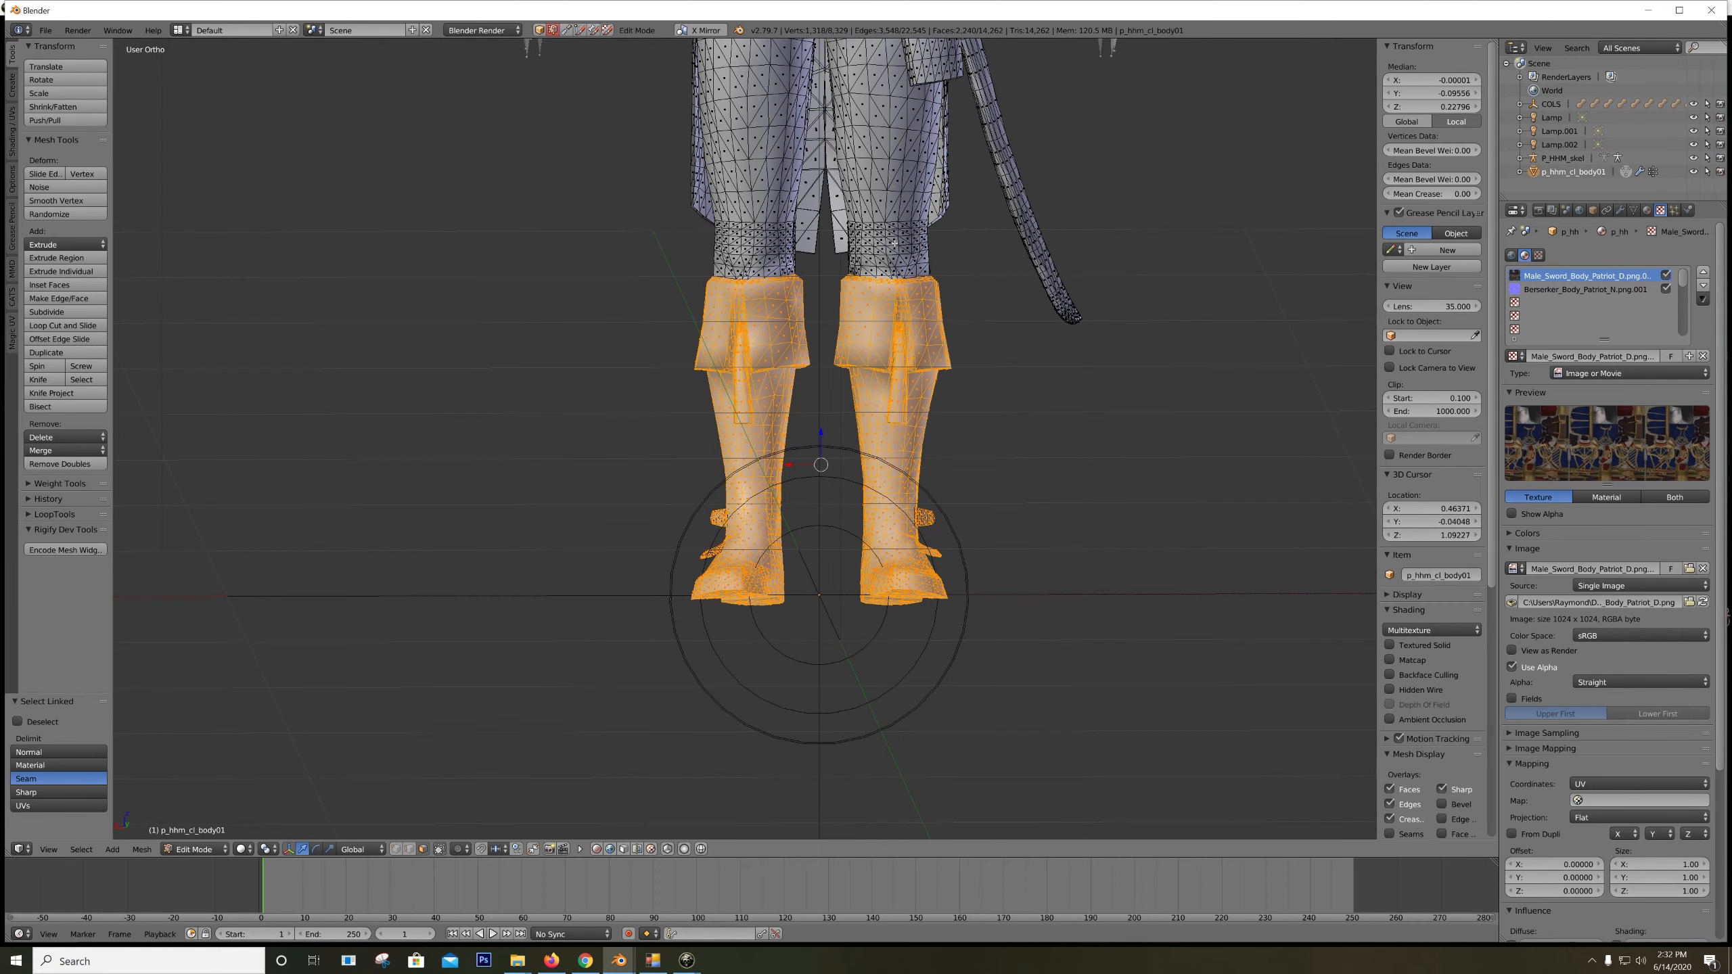
# Try adding the linked trouser geometry to the boot selection, undo it and deselect everything
pyautogui.press('l')
pyautogui.press('l')
pyautogui.scroll(-4, 757, 232)
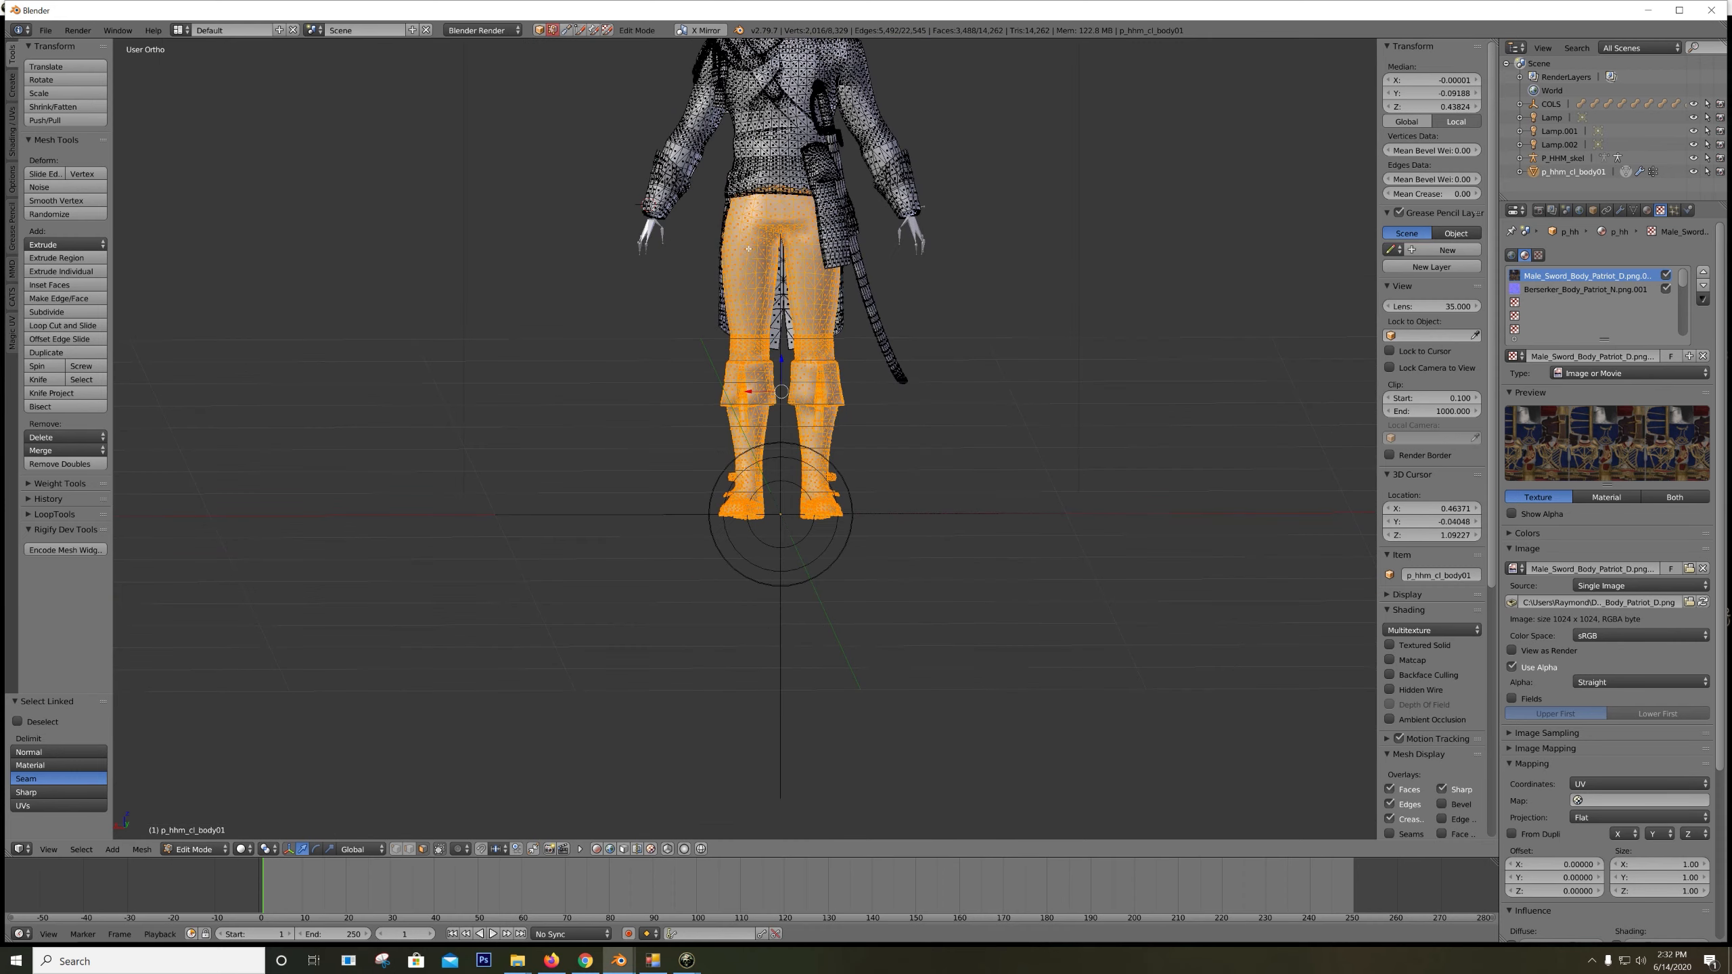
pyautogui.scroll(3, 783, 375)
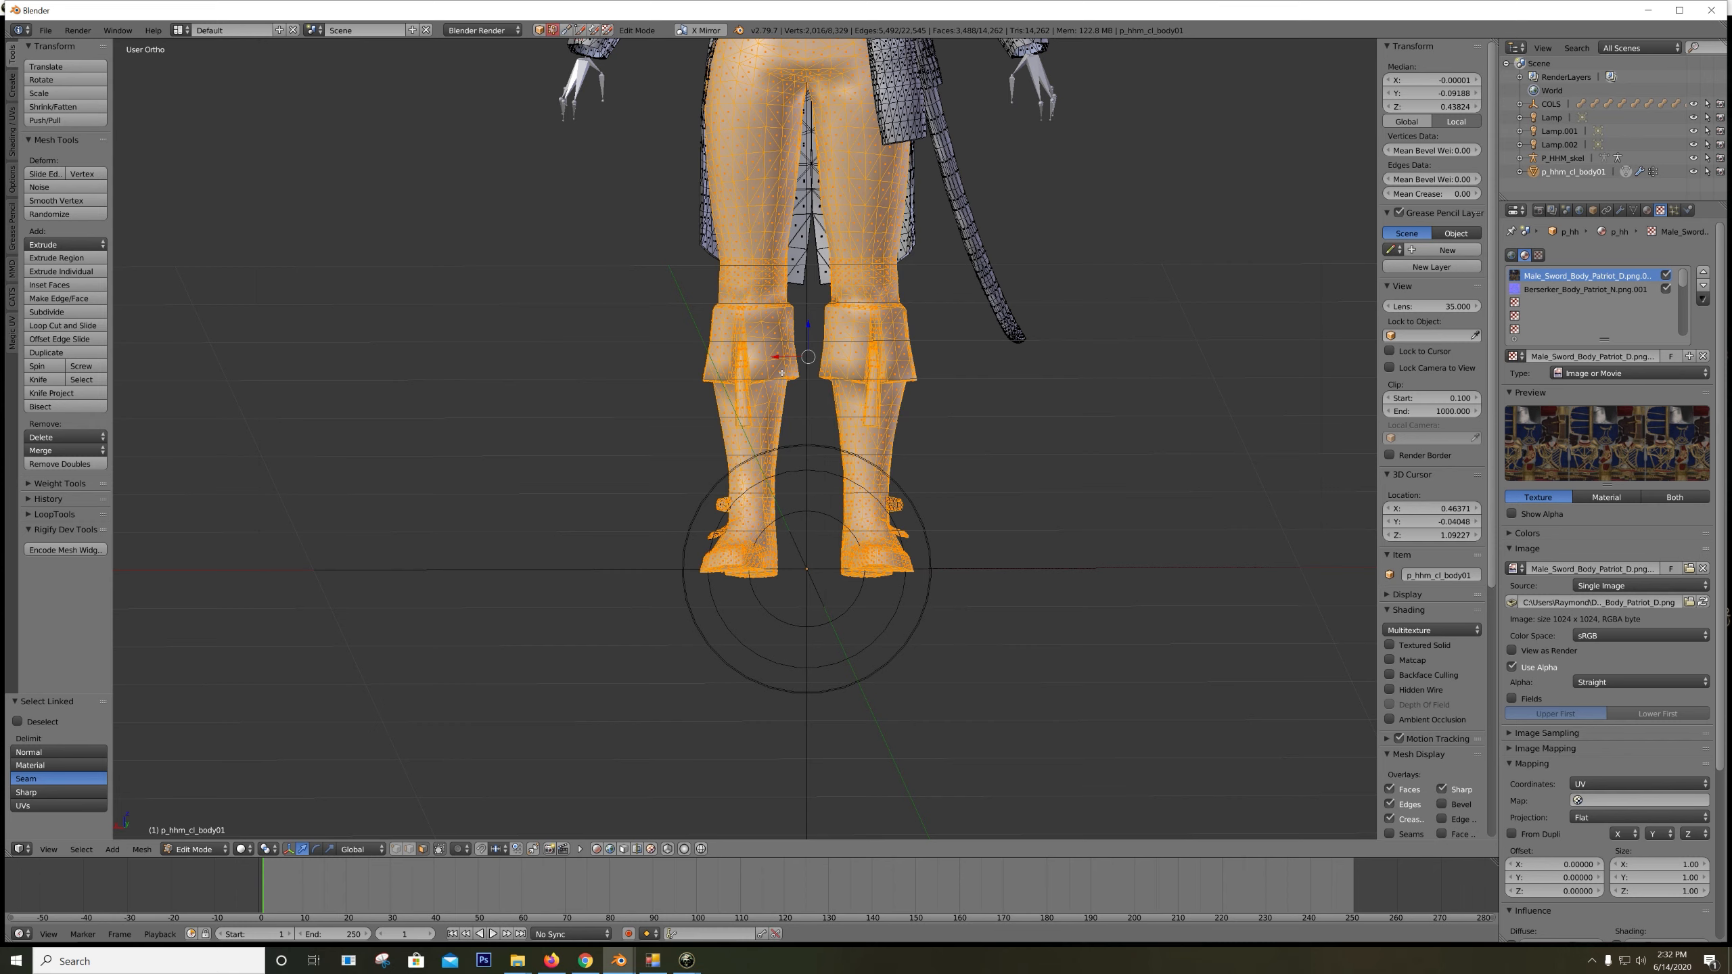
pyautogui.hotkey('ctrl', 'z')
pyautogui.hotkey('ctrl', 'z')
pyautogui.press('a')
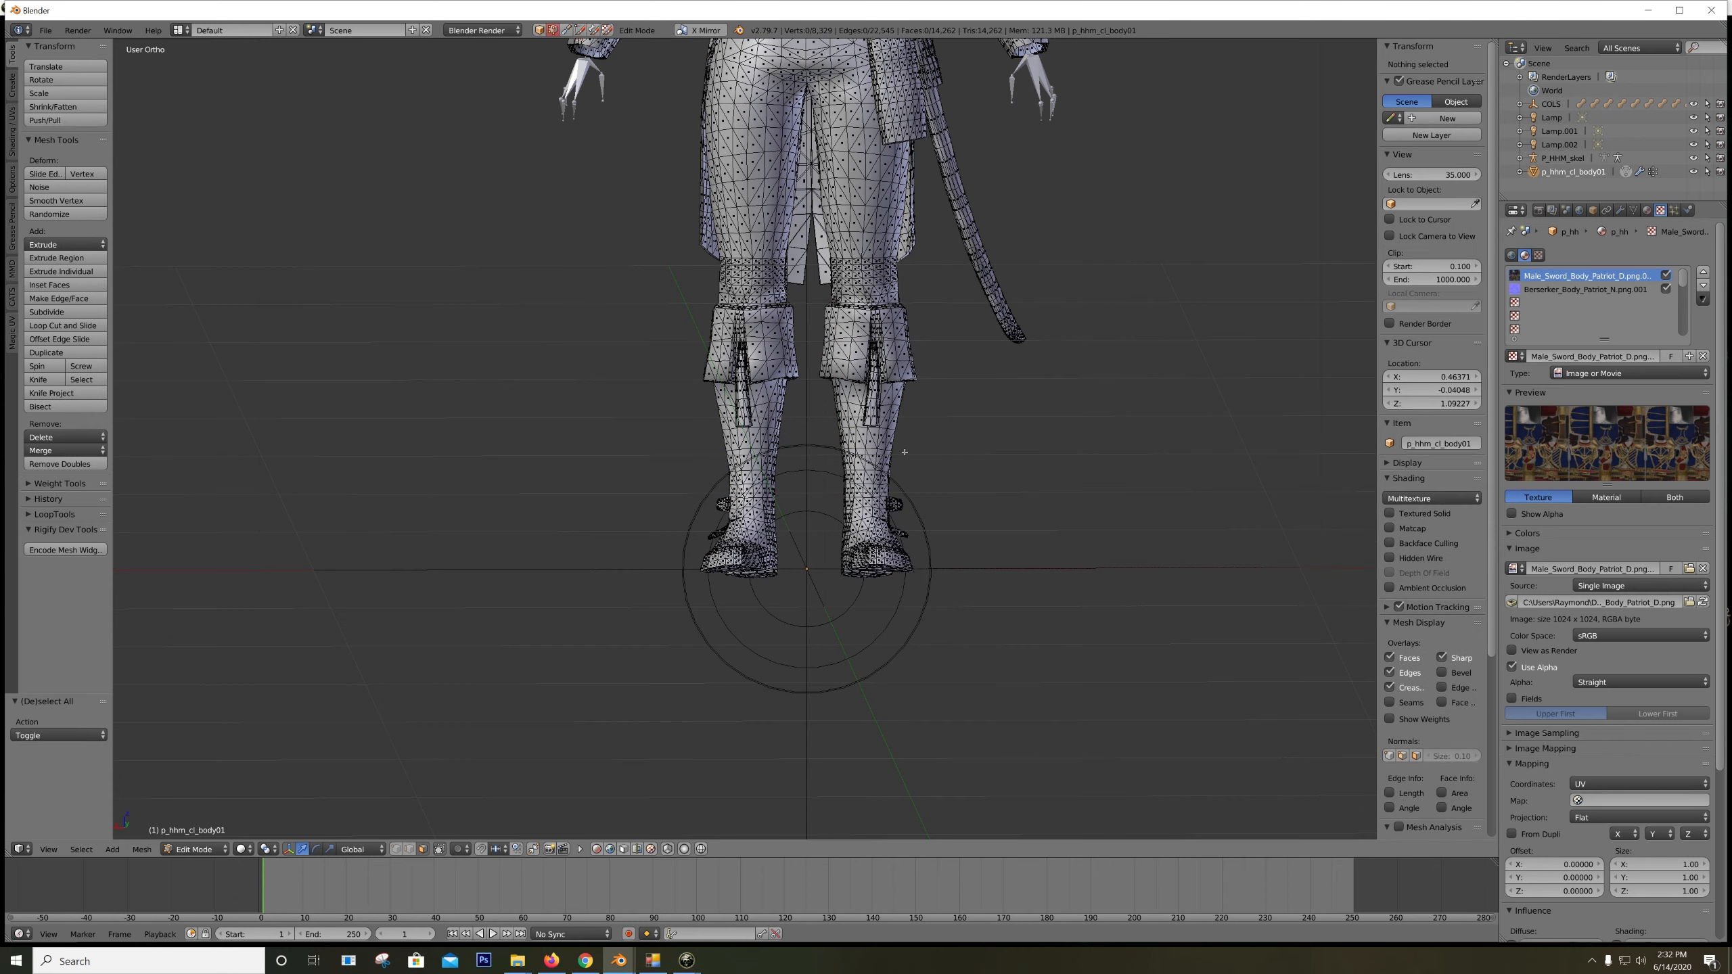
# Try lasso-selecting both boots through the mesh in wireframe shading, undo it and deselect everything
pyautogui.press('z')
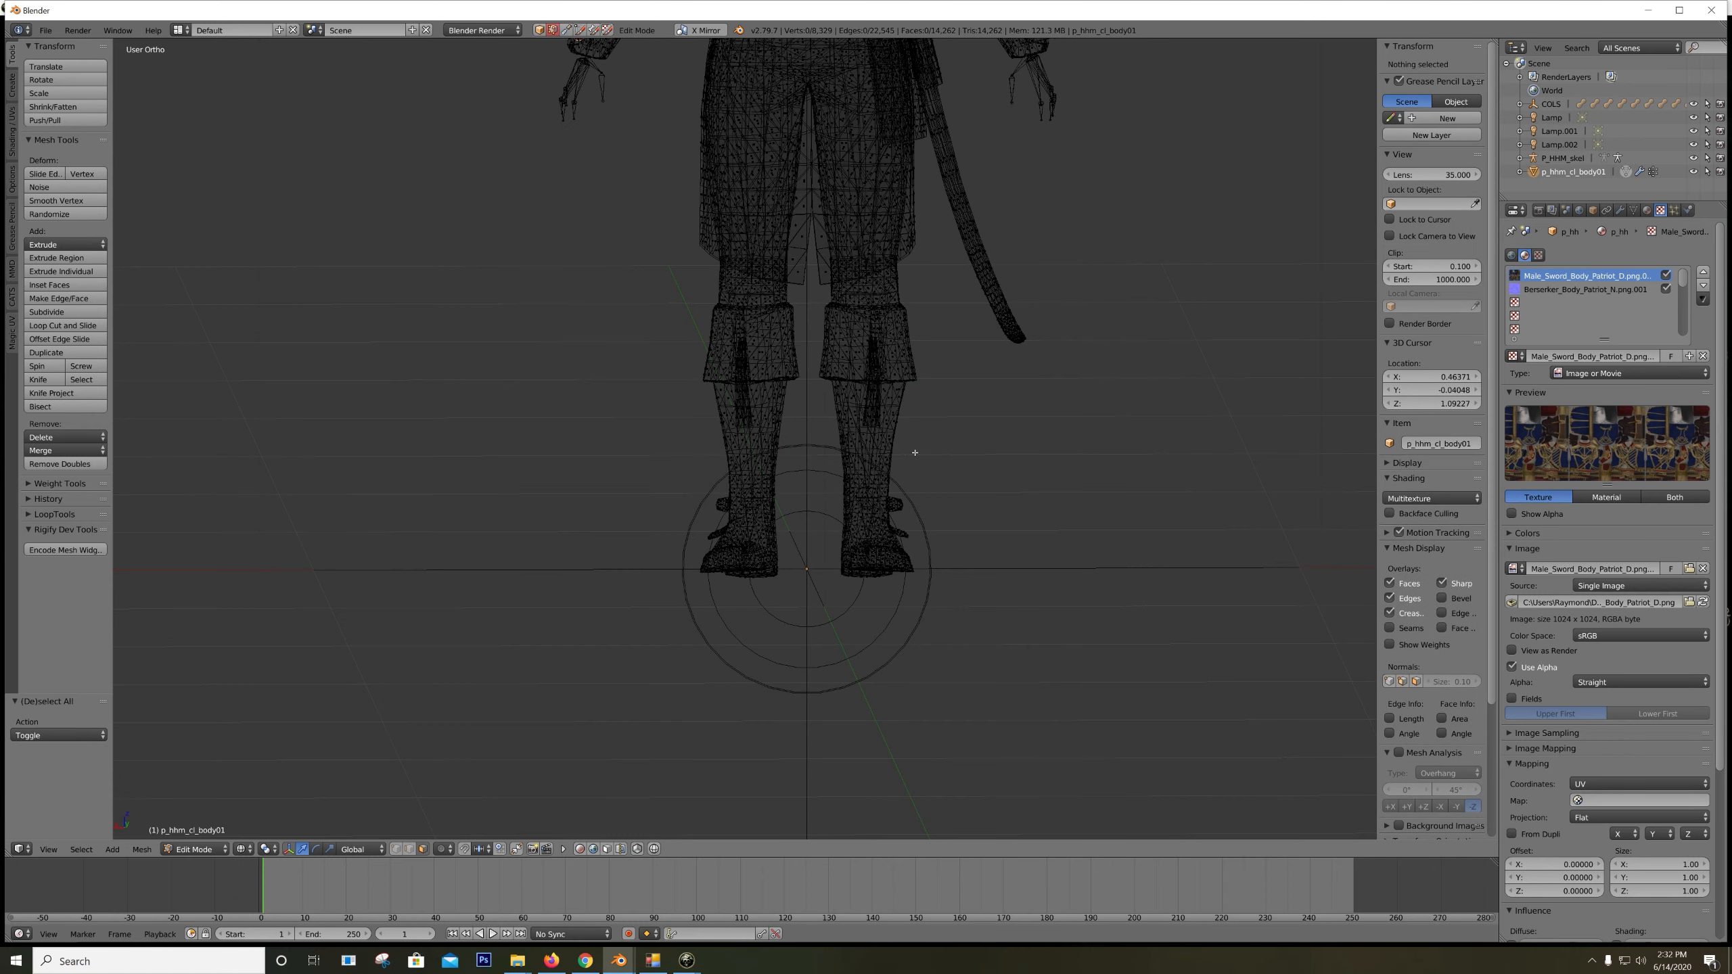
pyautogui.press('ctrl+KP_1')
pyautogui.moveTo(992, 520)
pyautogui.keyDown('ctrl'); pyautogui.mouseDown()
pyautogui.moveTo(1002, 650)
pyautogui.moveTo(537, 476)
pyautogui.moveTo(569, 325)
pyautogui.moveTo(751, 281)
pyautogui.moveTo(928, 302)
pyautogui.moveTo(968, 328)
pyautogui.mouseUp(); pyautogui.keyUp('ctrl')
pyautogui.scroll(4, 792, 532)
pyautogui.press('z')
pyautogui.moveTo(792, 532); pyautogui.dragTo(762, 461, button='middle')
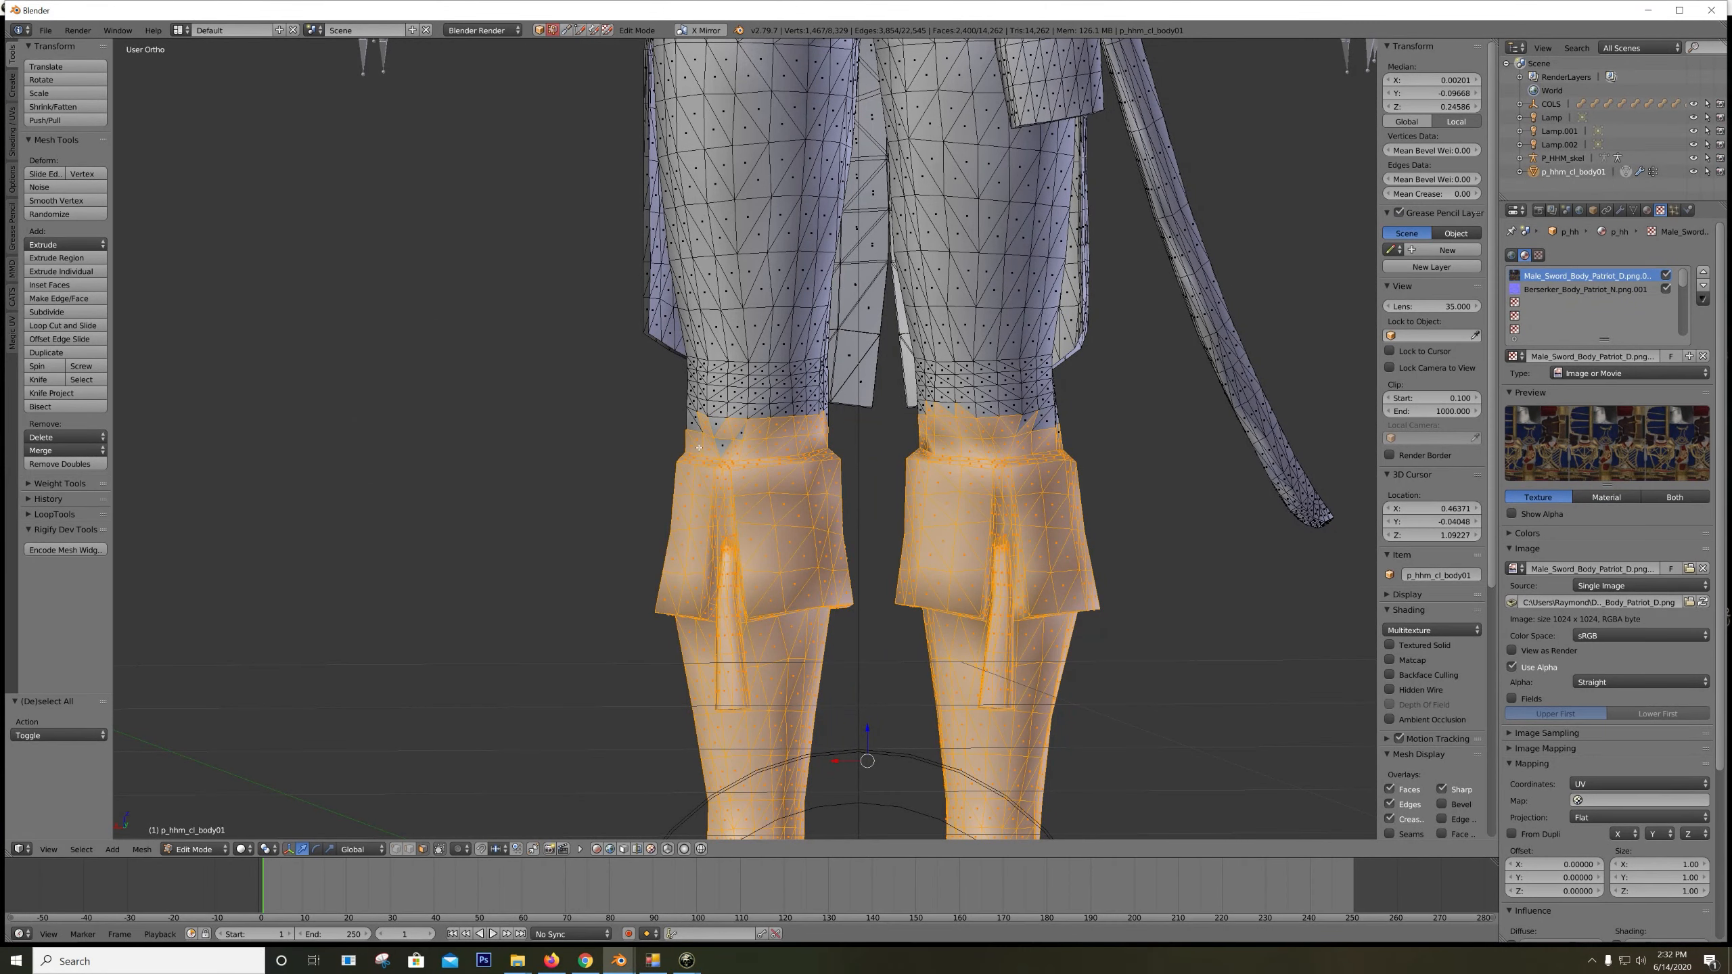
pyautogui.hotkey('ctrl', 'z')
pyautogui.hotkey('ctrl', 'z')
pyautogui.press('a')
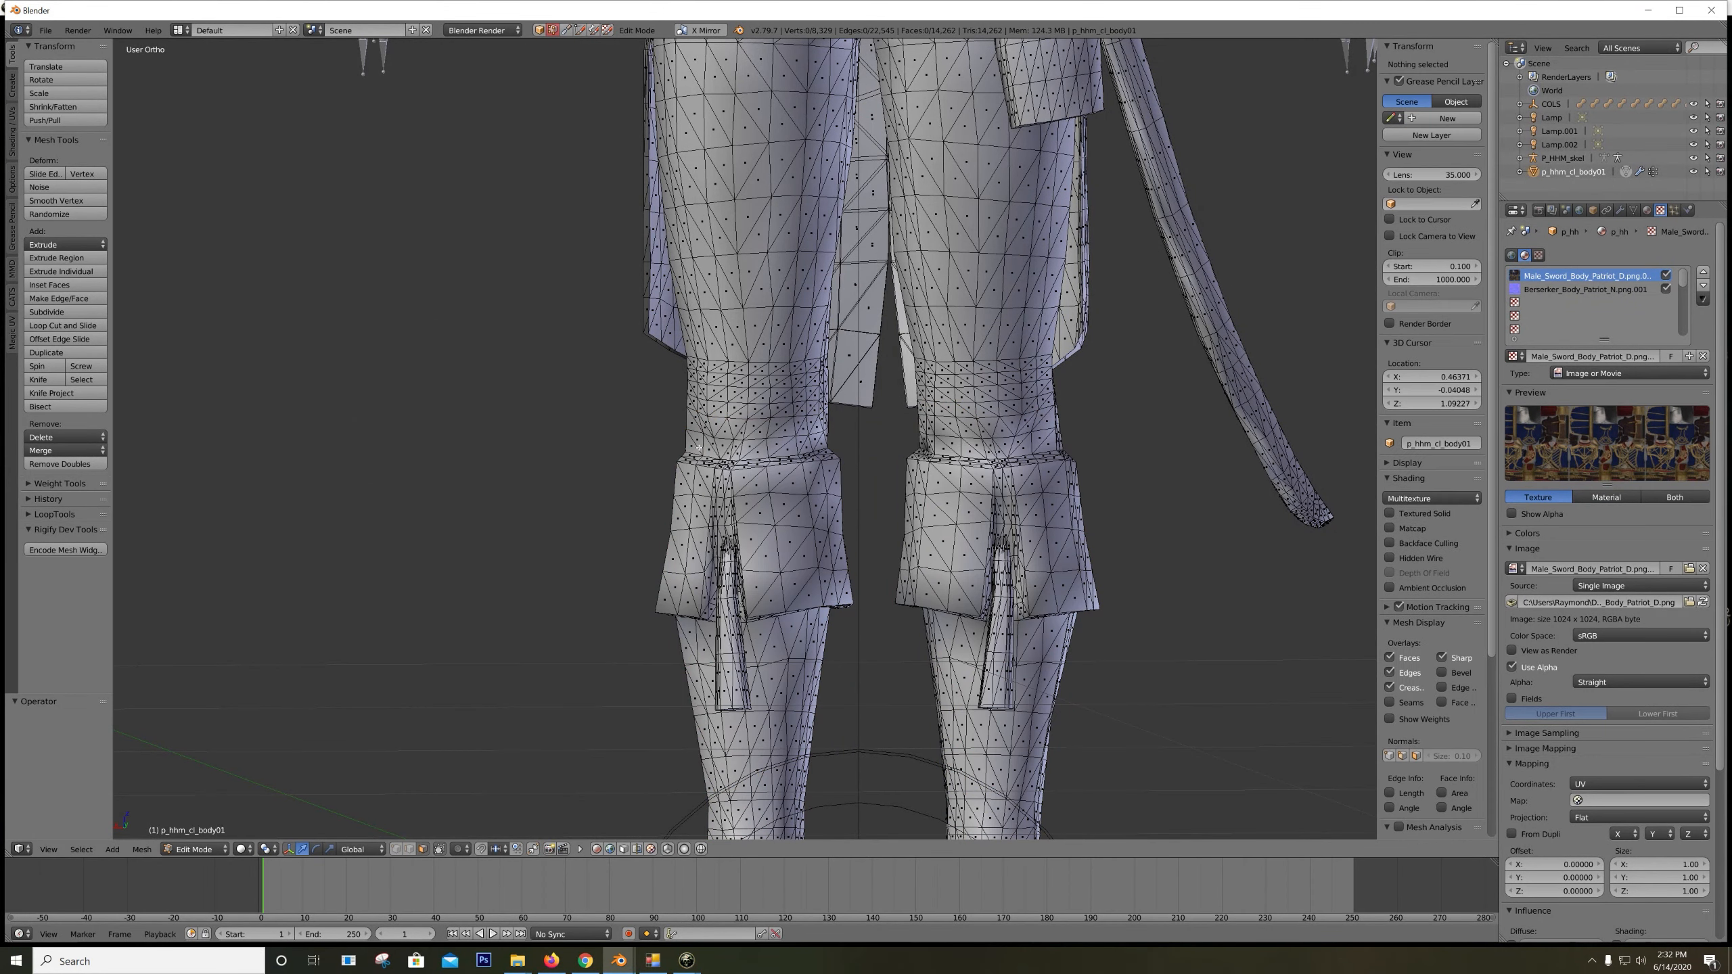
# Delete the faces of both boots, including cuffs, tassels, soles and buckles, selecting them as linked geometry in a wireframe back view
pyautogui.scroll(-1, 729, 478)
pyautogui.press('z')
pyautogui.scroll(-2, 766, 538)
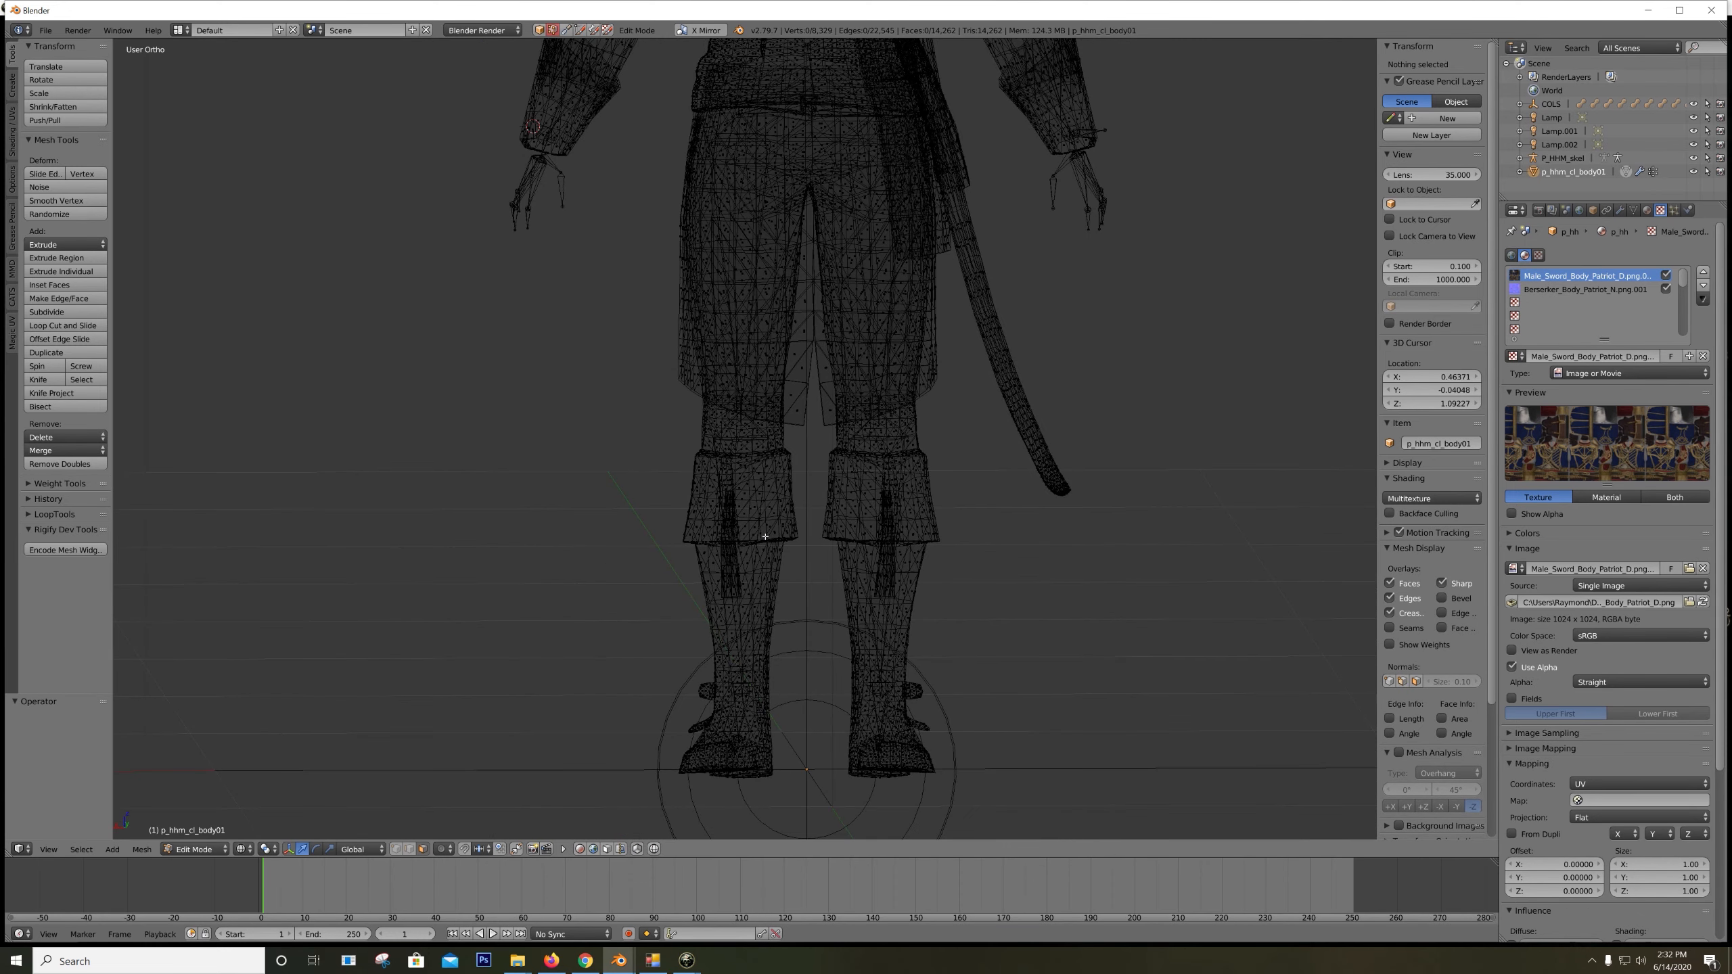
pyautogui.press('ctrl+KP_1')
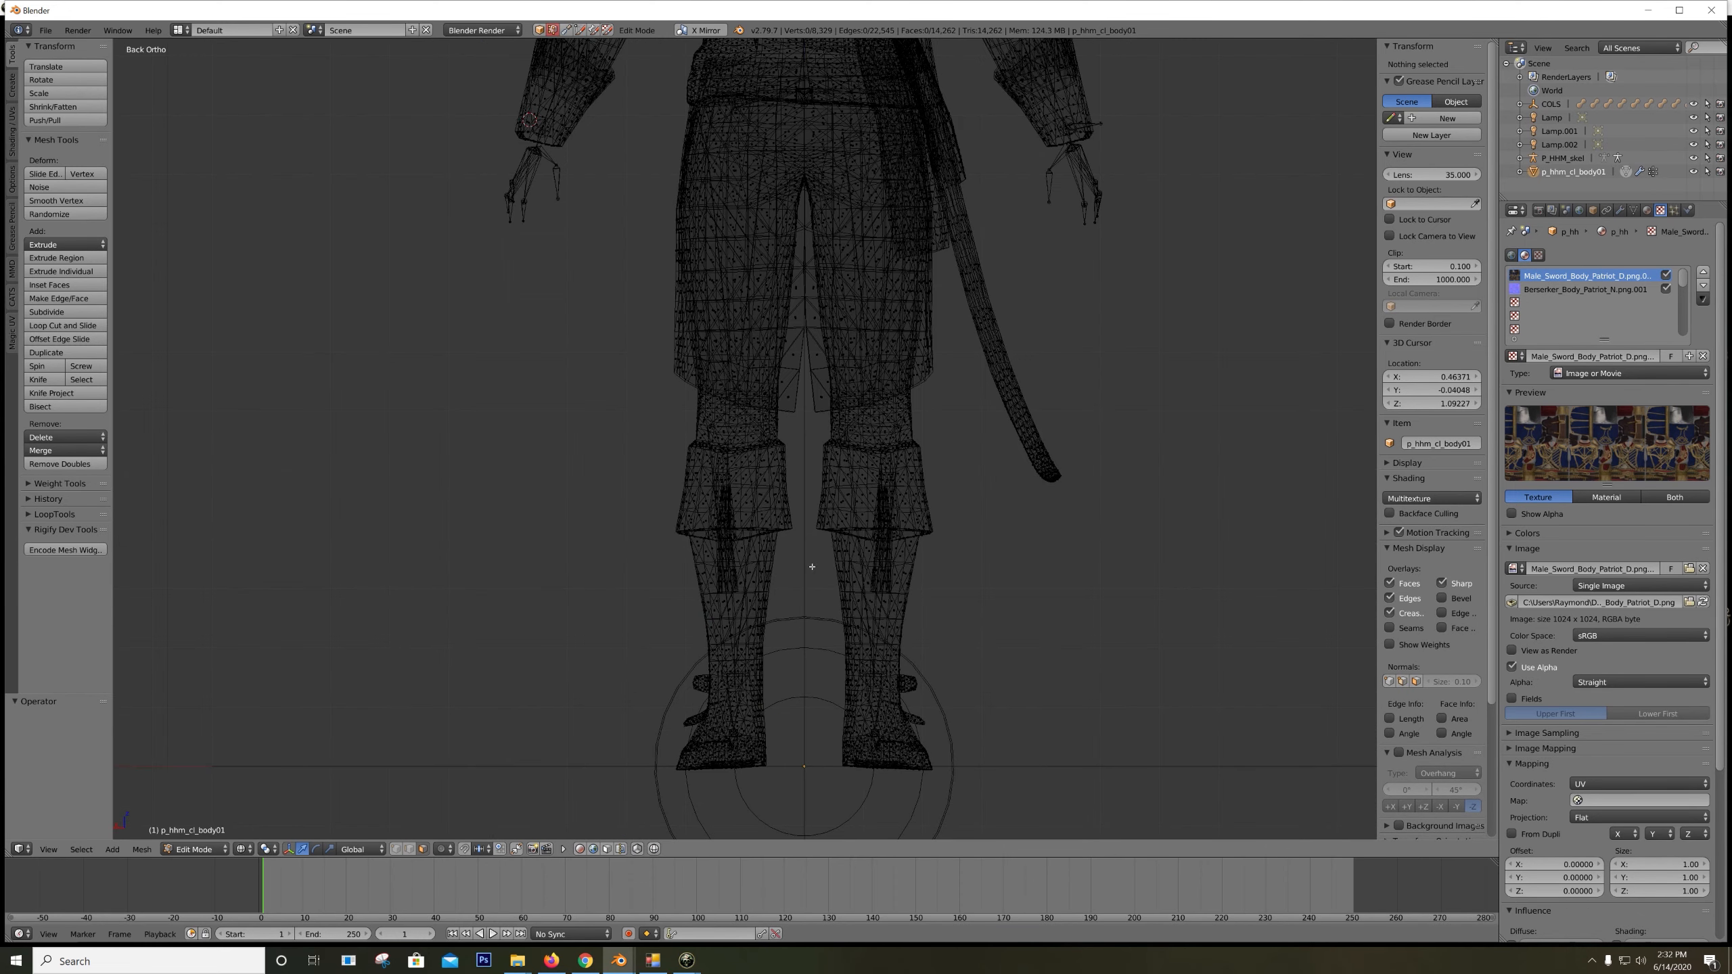
pyautogui.press('l')
pyautogui.press('l')
pyautogui.press('l')
pyautogui.press('l')
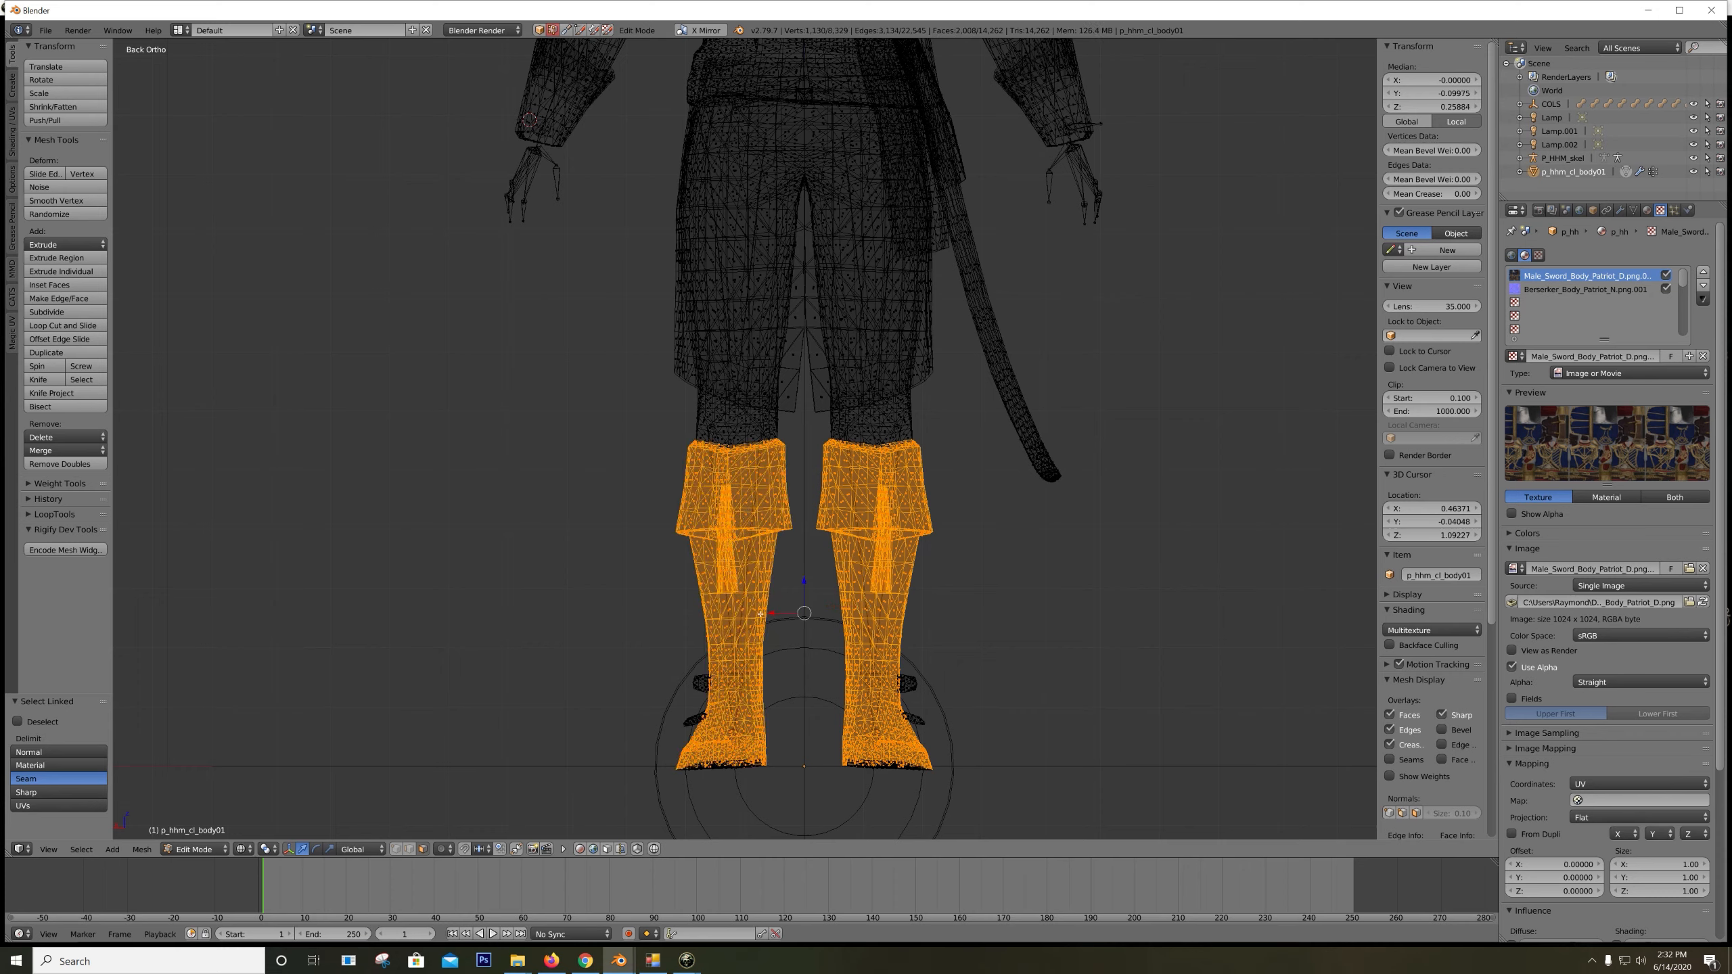
pyautogui.press('l')
pyautogui.press('l')
pyautogui.scroll(-2, 985, 769)
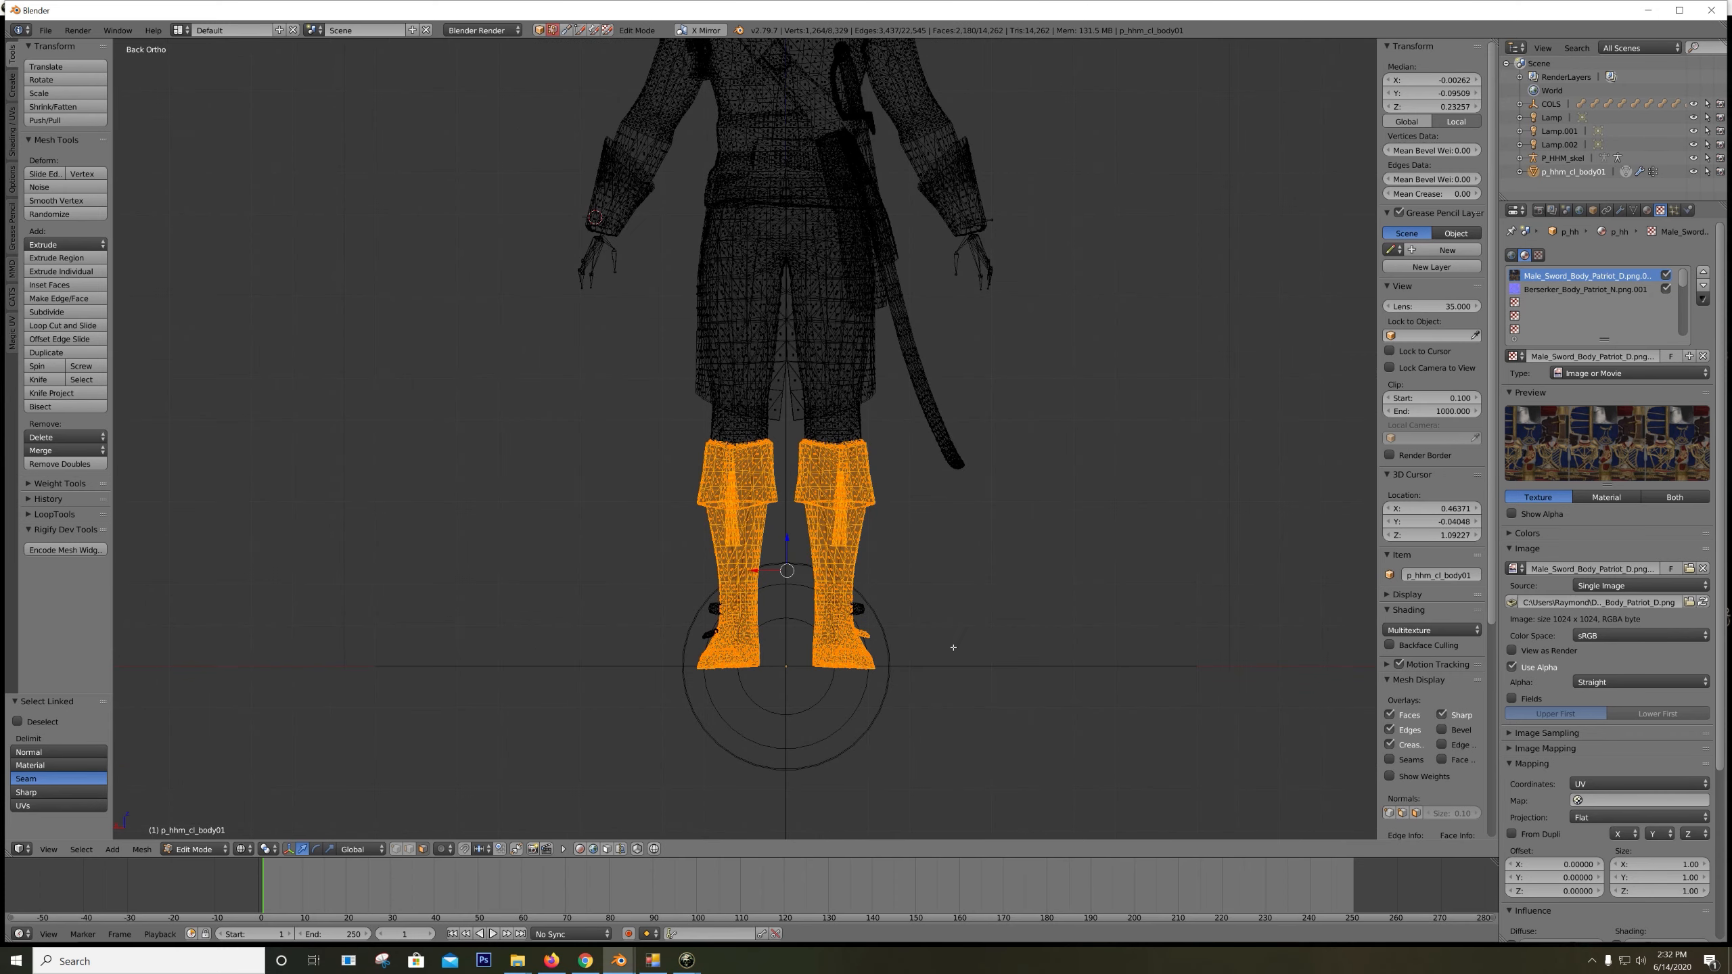
pyautogui.moveTo(953, 647)
pyautogui.keyDown('ctrl'); pyautogui.mouseDown()
pyautogui.moveTo(603, 650)
pyautogui.moveTo(988, 648)
pyautogui.mouseUp(); pyautogui.keyUp('ctrl')
pyautogui.scroll(1, 850, 547)
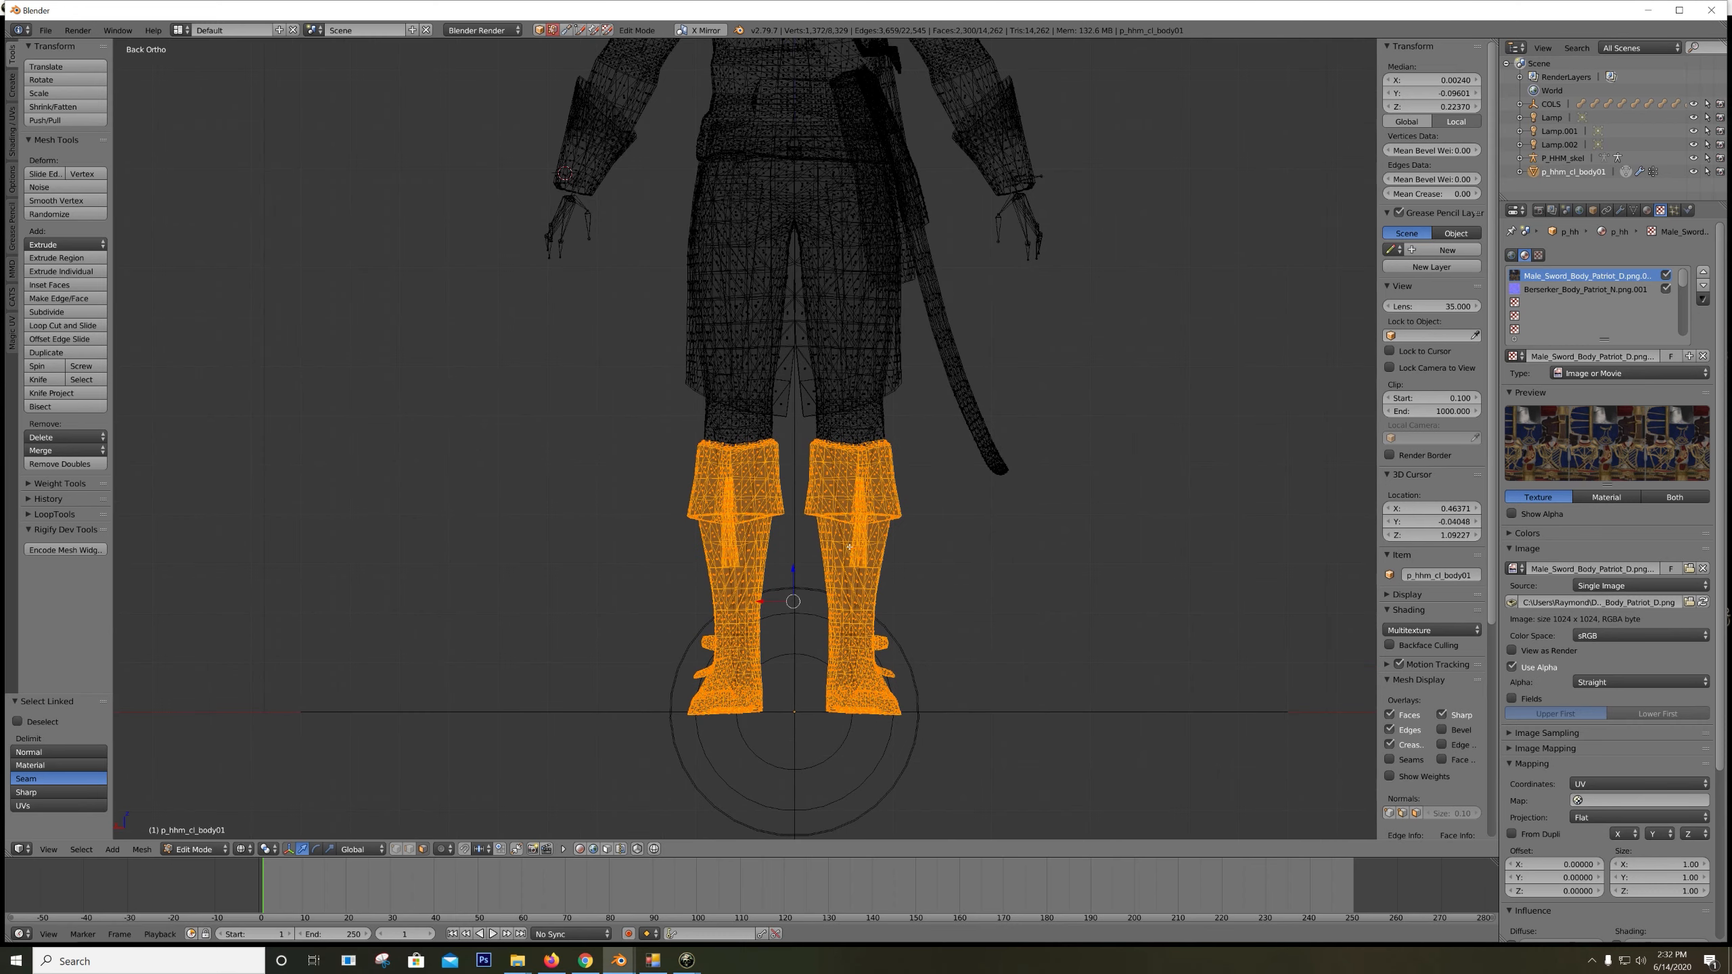
pyautogui.scroll(2, 849, 547)
pyautogui.press('x')
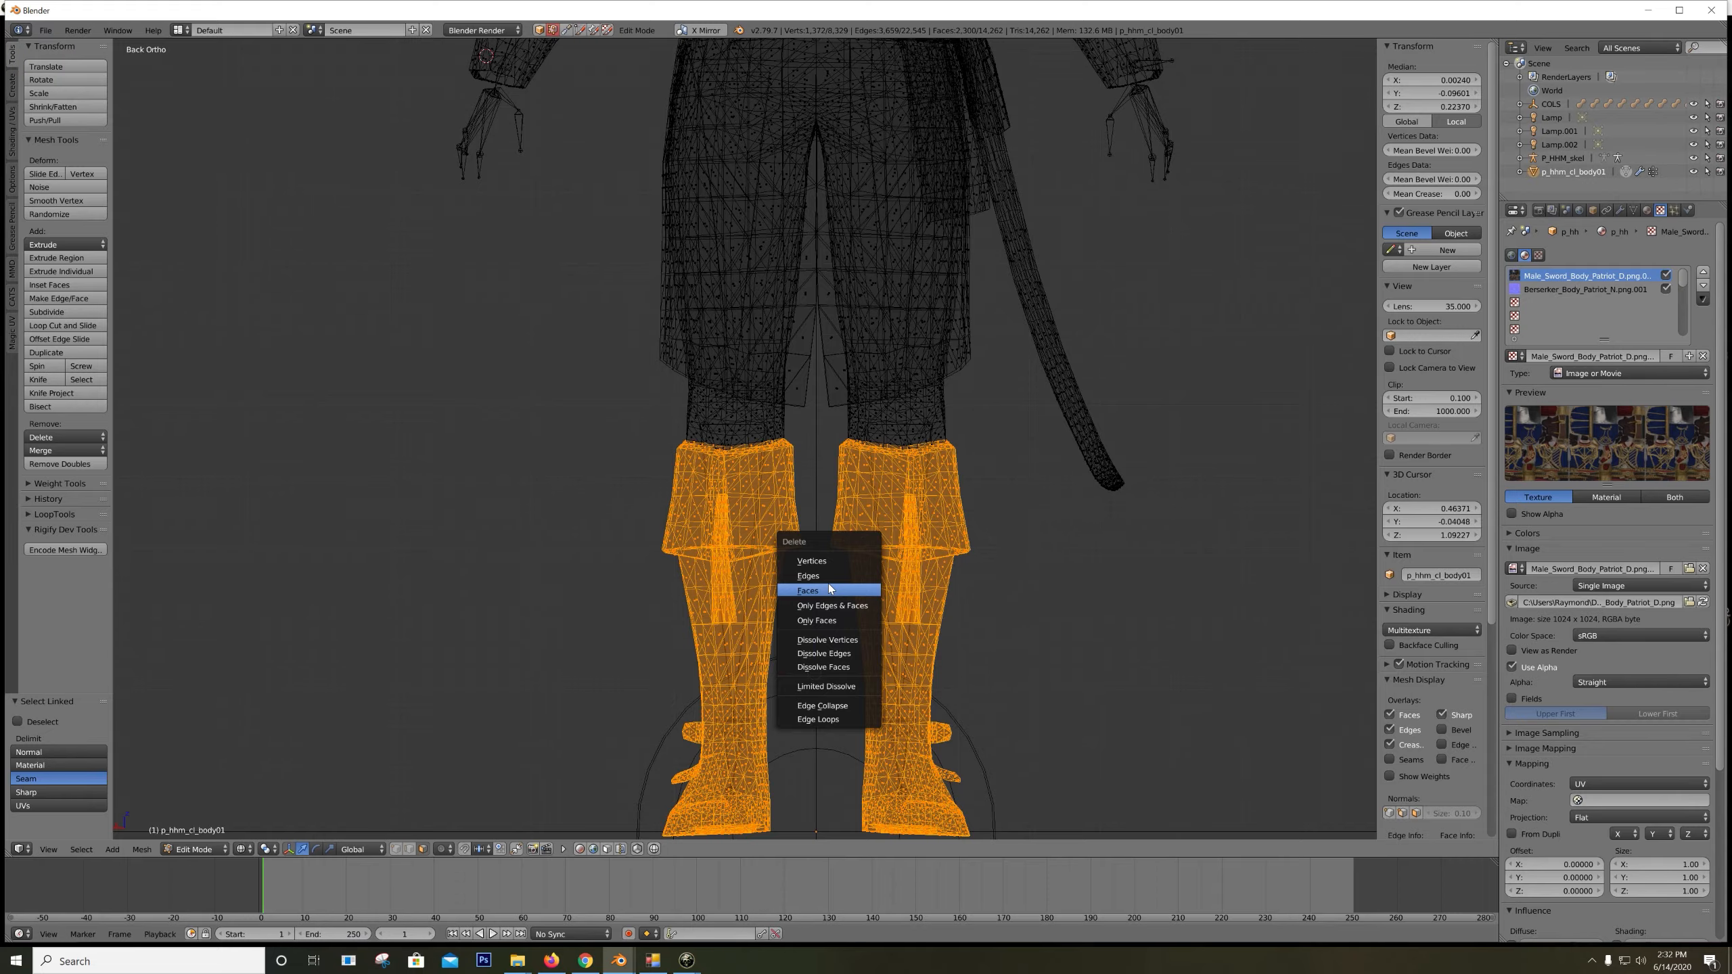
pyautogui.click(828, 588)
pyautogui.moveTo(828, 588)
pyautogui.mouseDown(button='middle')
pyautogui.moveTo(853, 500)
pyautogui.moveTo(774, 507)
pyautogui.moveTo(884, 511)
pyautogui.moveTo(847, 504)
pyautogui.mouseUp(button='middle')
pyautogui.press('z')
pyautogui.scroll(-3, 847, 504)
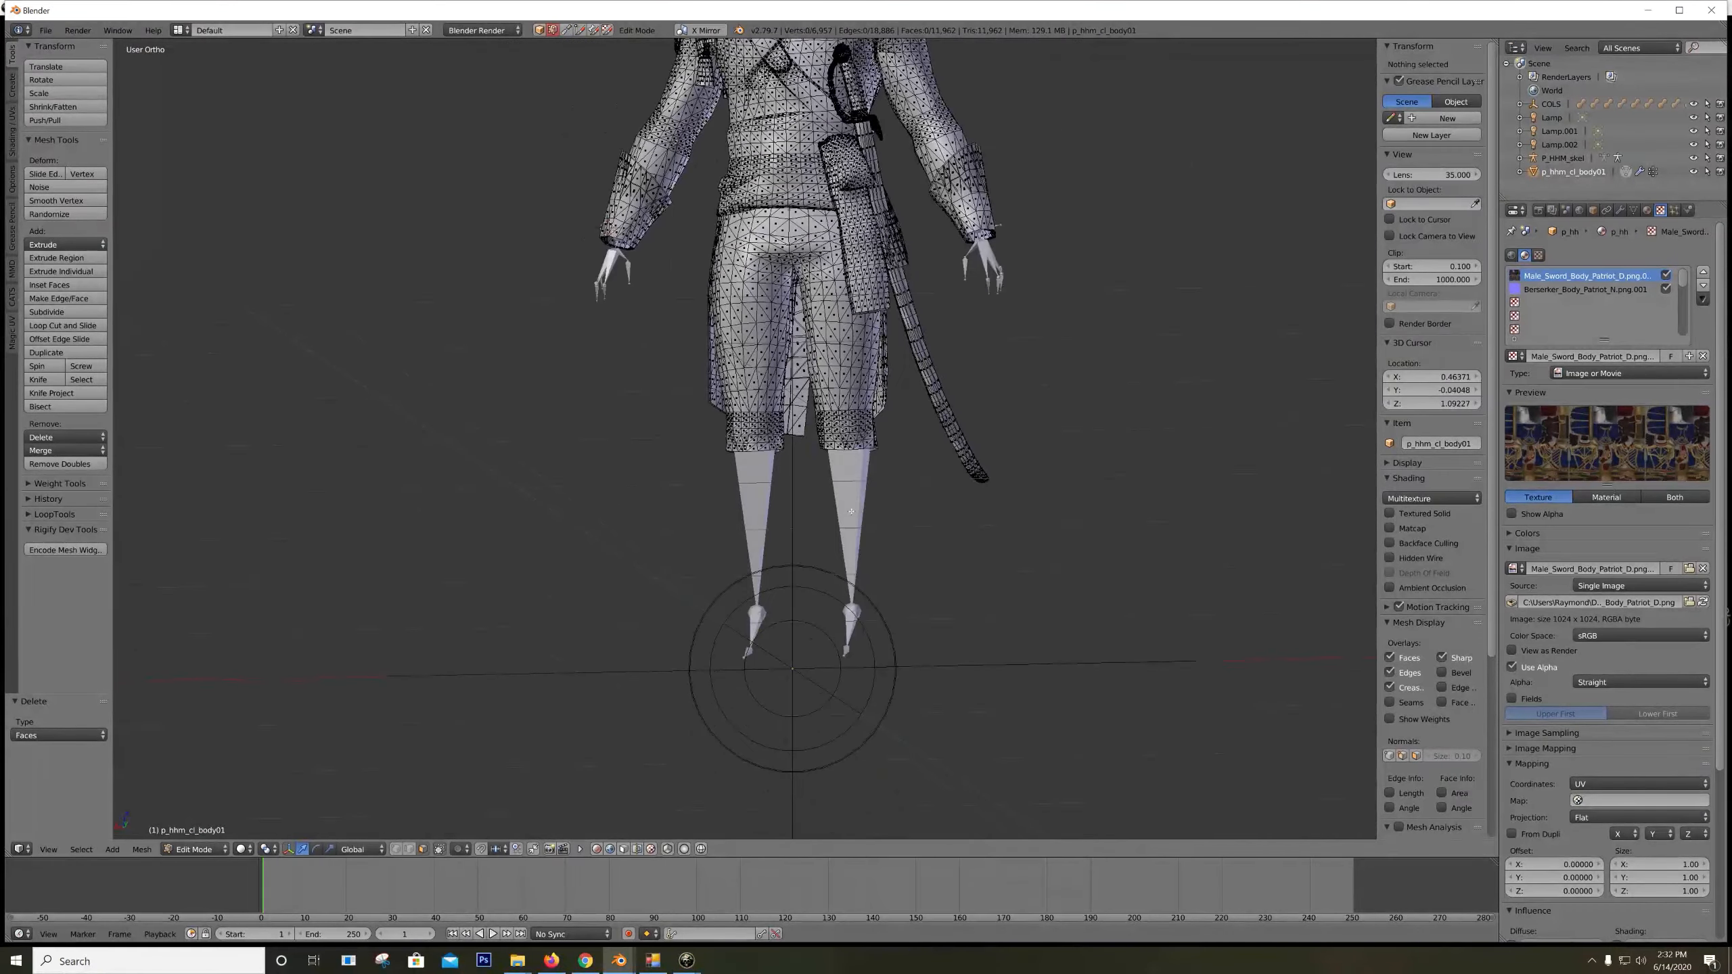
# Export the bootless body in NWN2 .mdb format over p_hhm_cl_body01.mdb in the Patriot Outfit folder
pyautogui.click(49, 32)
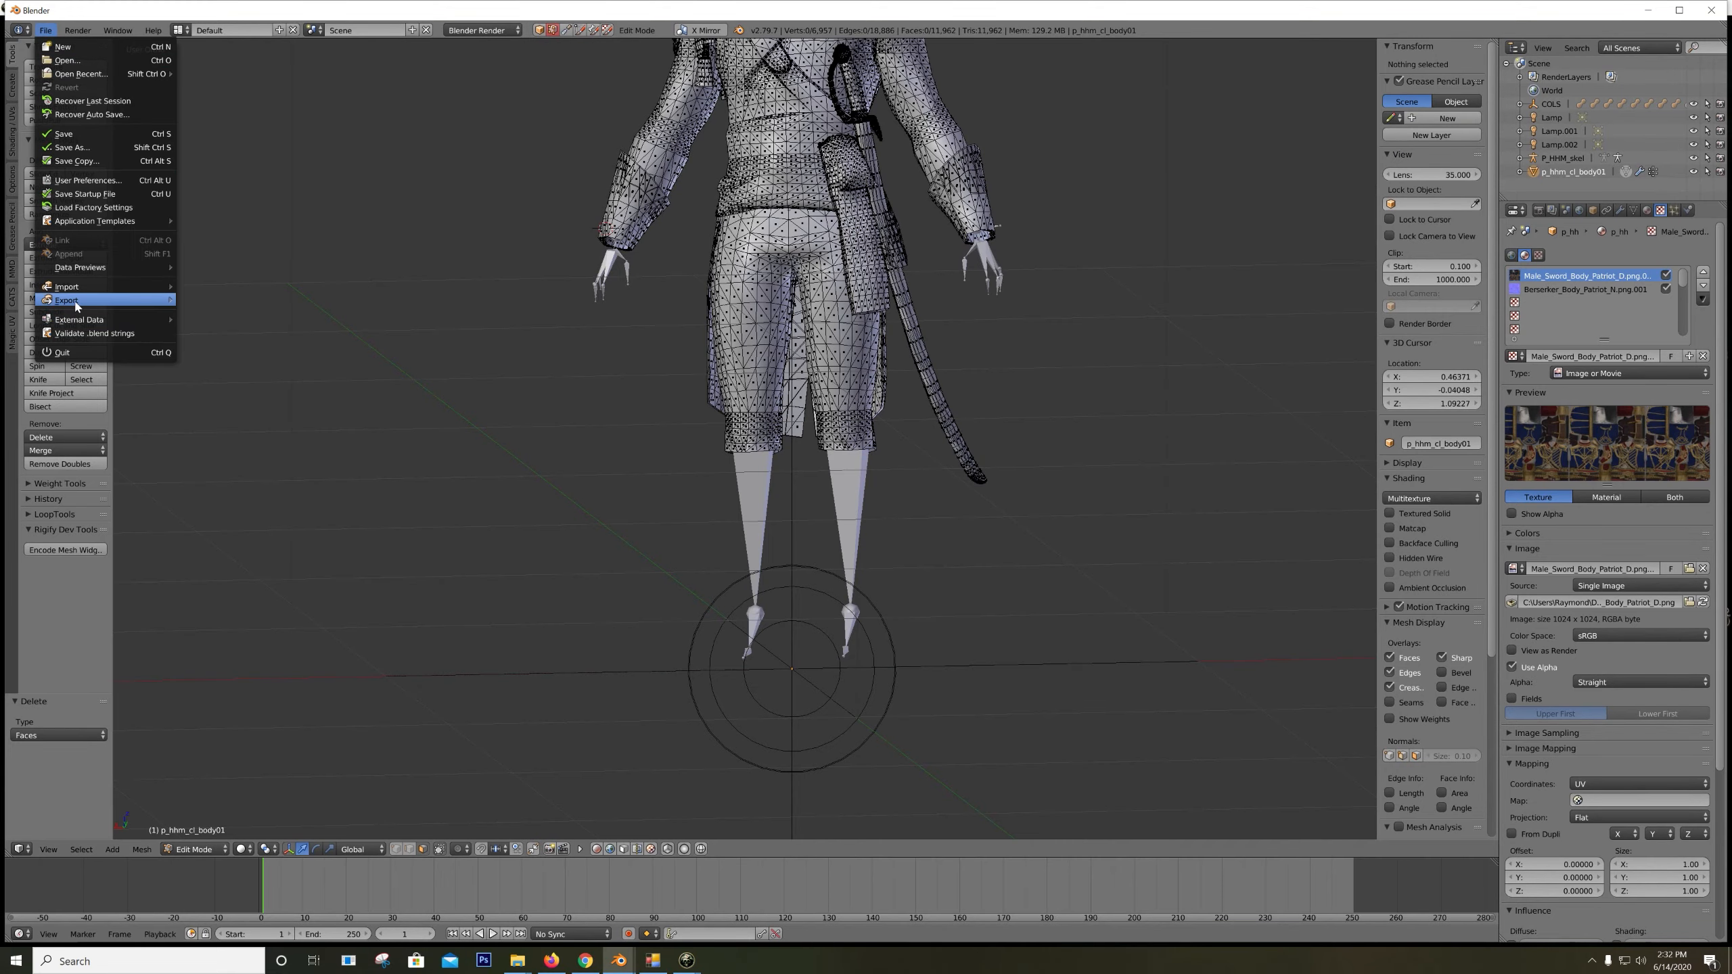
pyautogui.moveTo(95, 300)
pyautogui.click(258, 435)
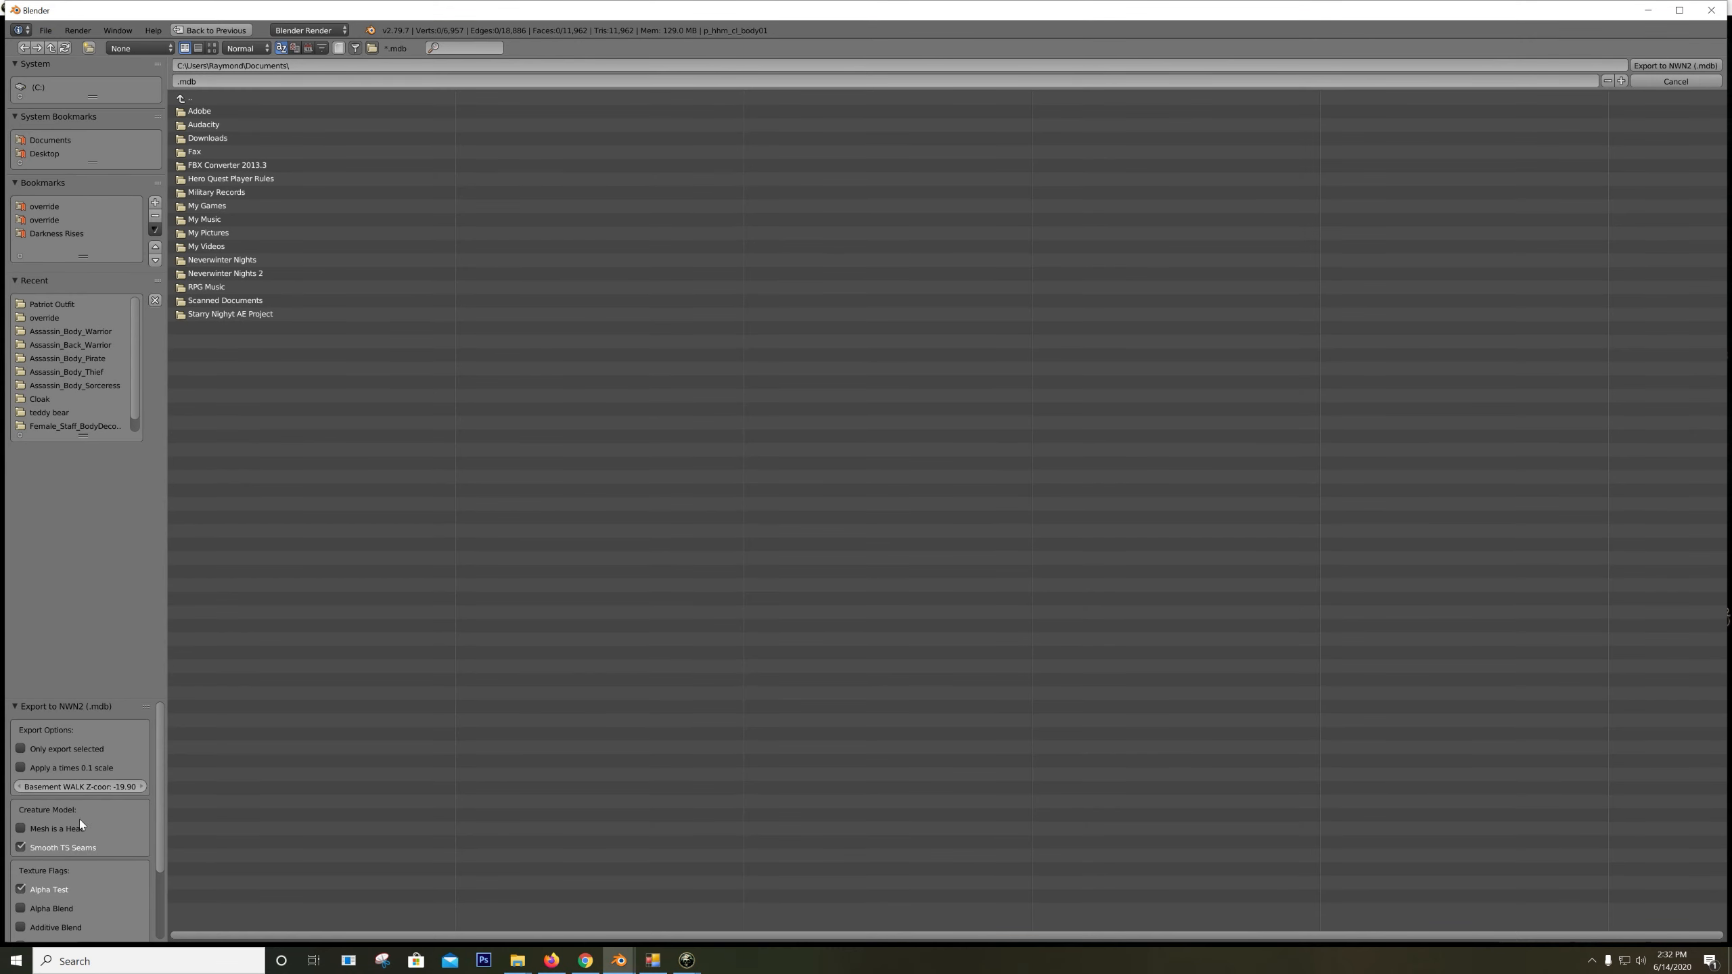
pyautogui.click(54, 304)
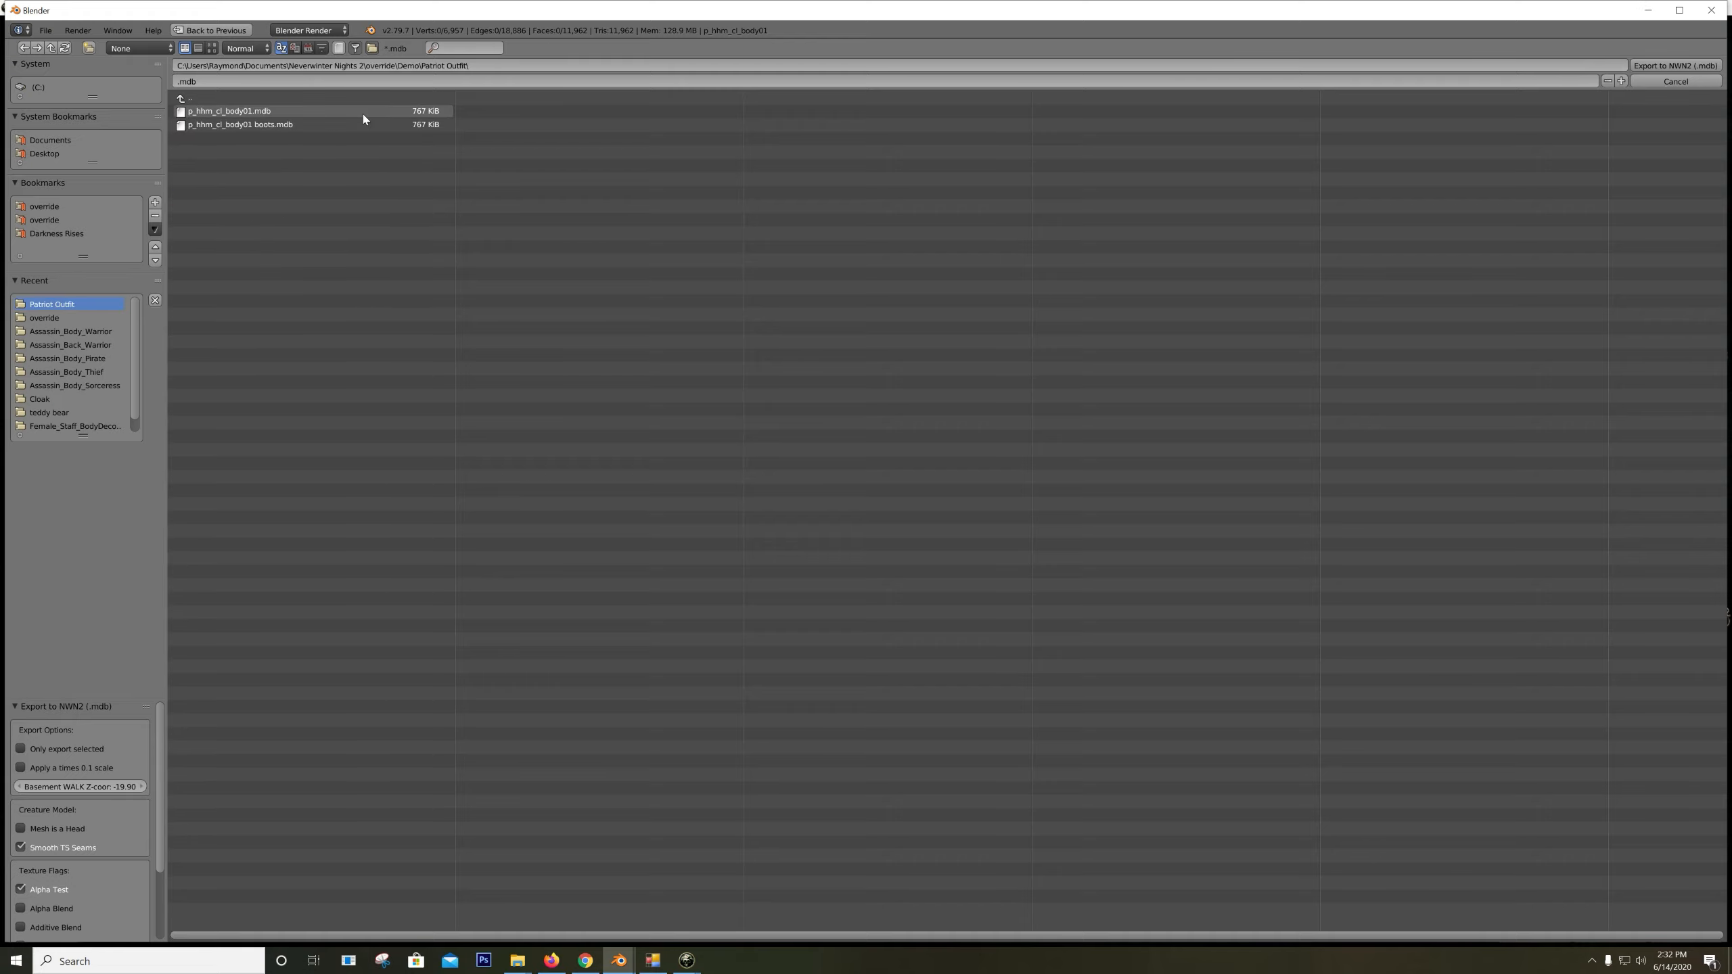
pyautogui.click(236, 111)
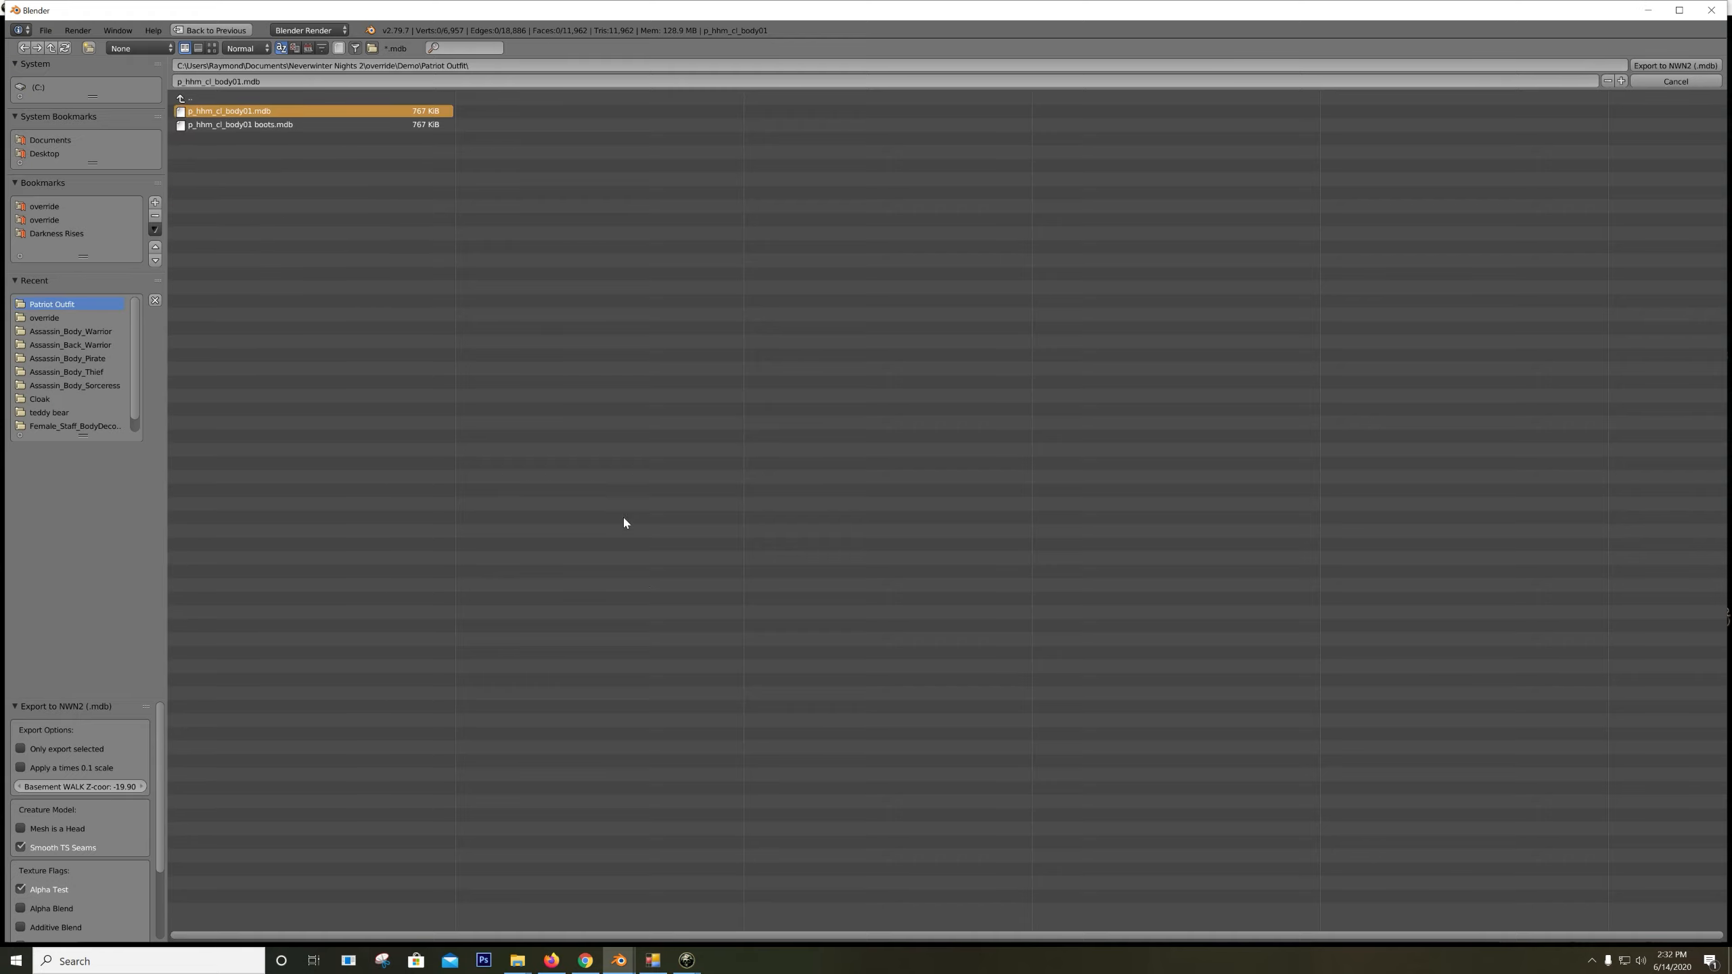
# Switch to Neverwinter Nights 2, reload the male human and rotate the character to examine the gap between trousers and boots
pyautogui.click(694, 963)
pyautogui.click(715, 903)
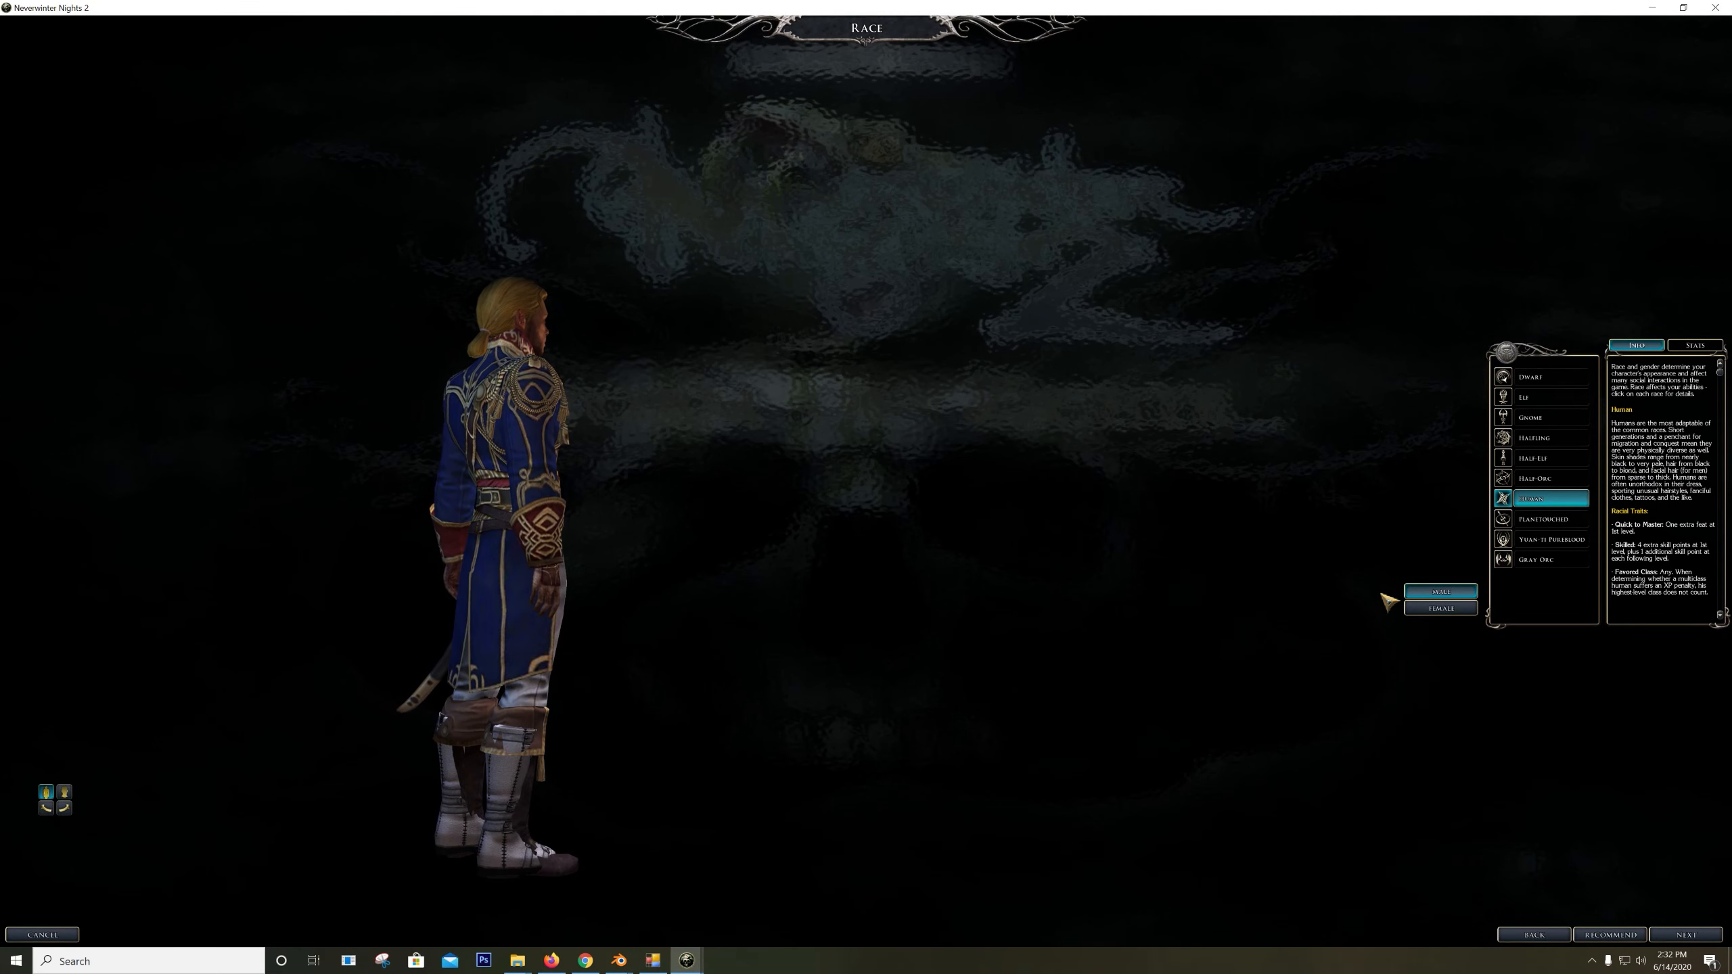
pyautogui.click(1453, 608)
pyautogui.click(1439, 592)
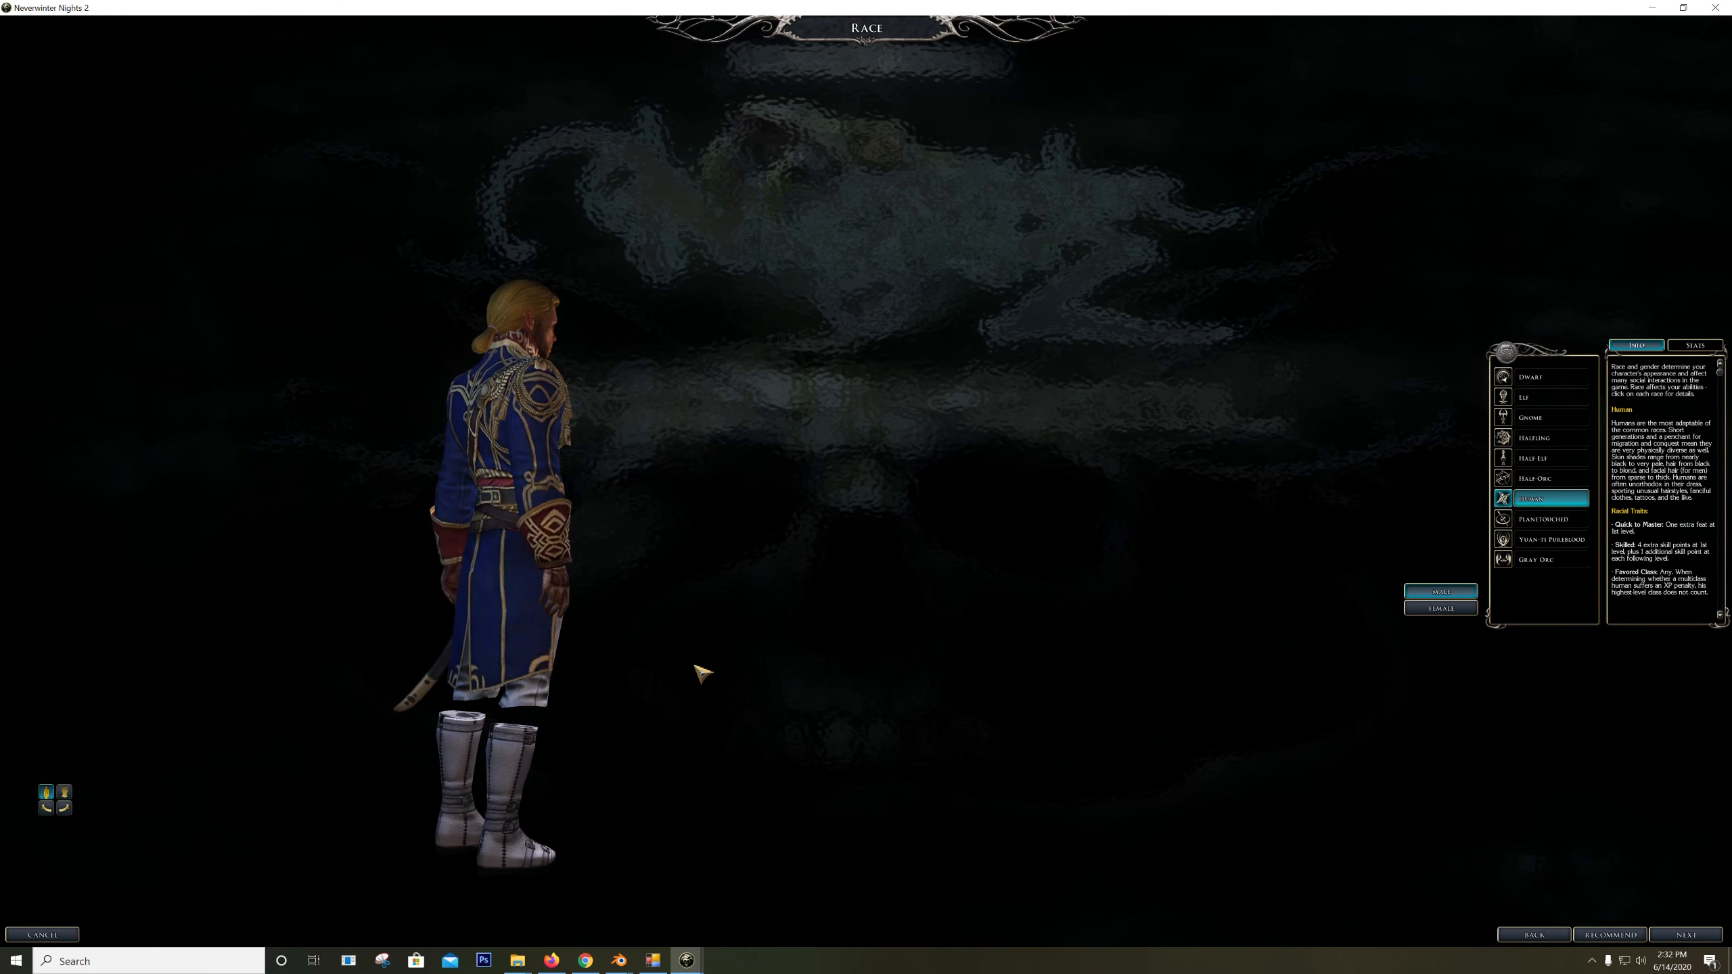
pyautogui.click(64, 807)
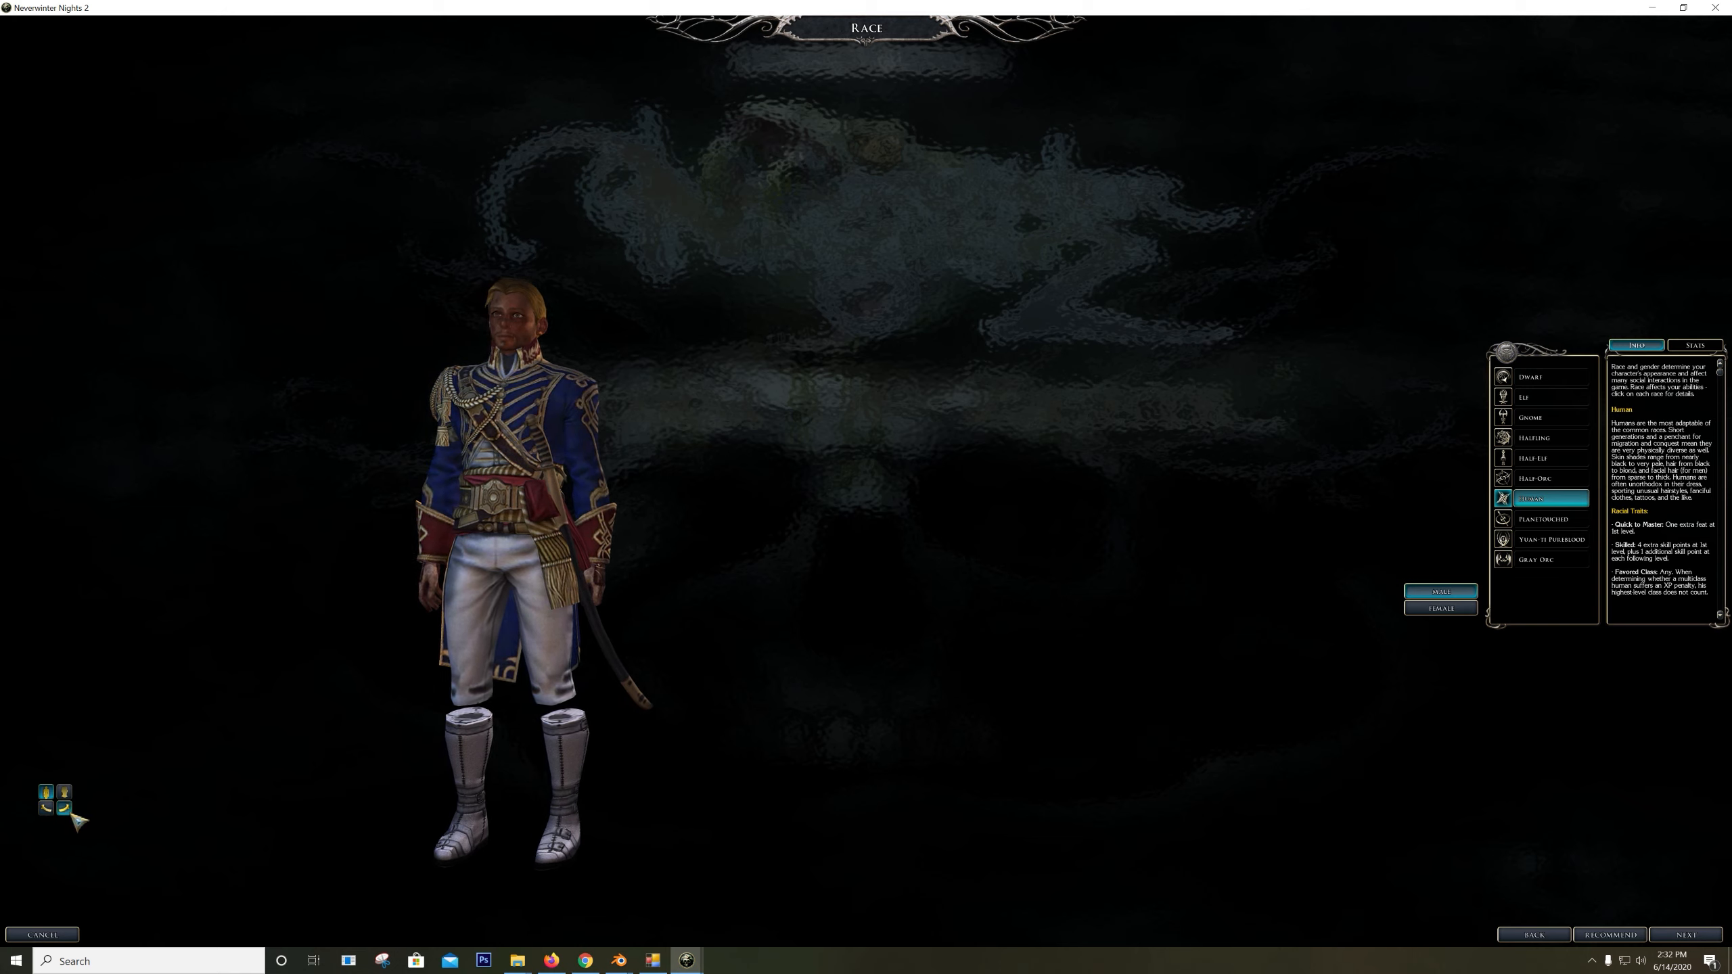
pyautogui.click(47, 808)
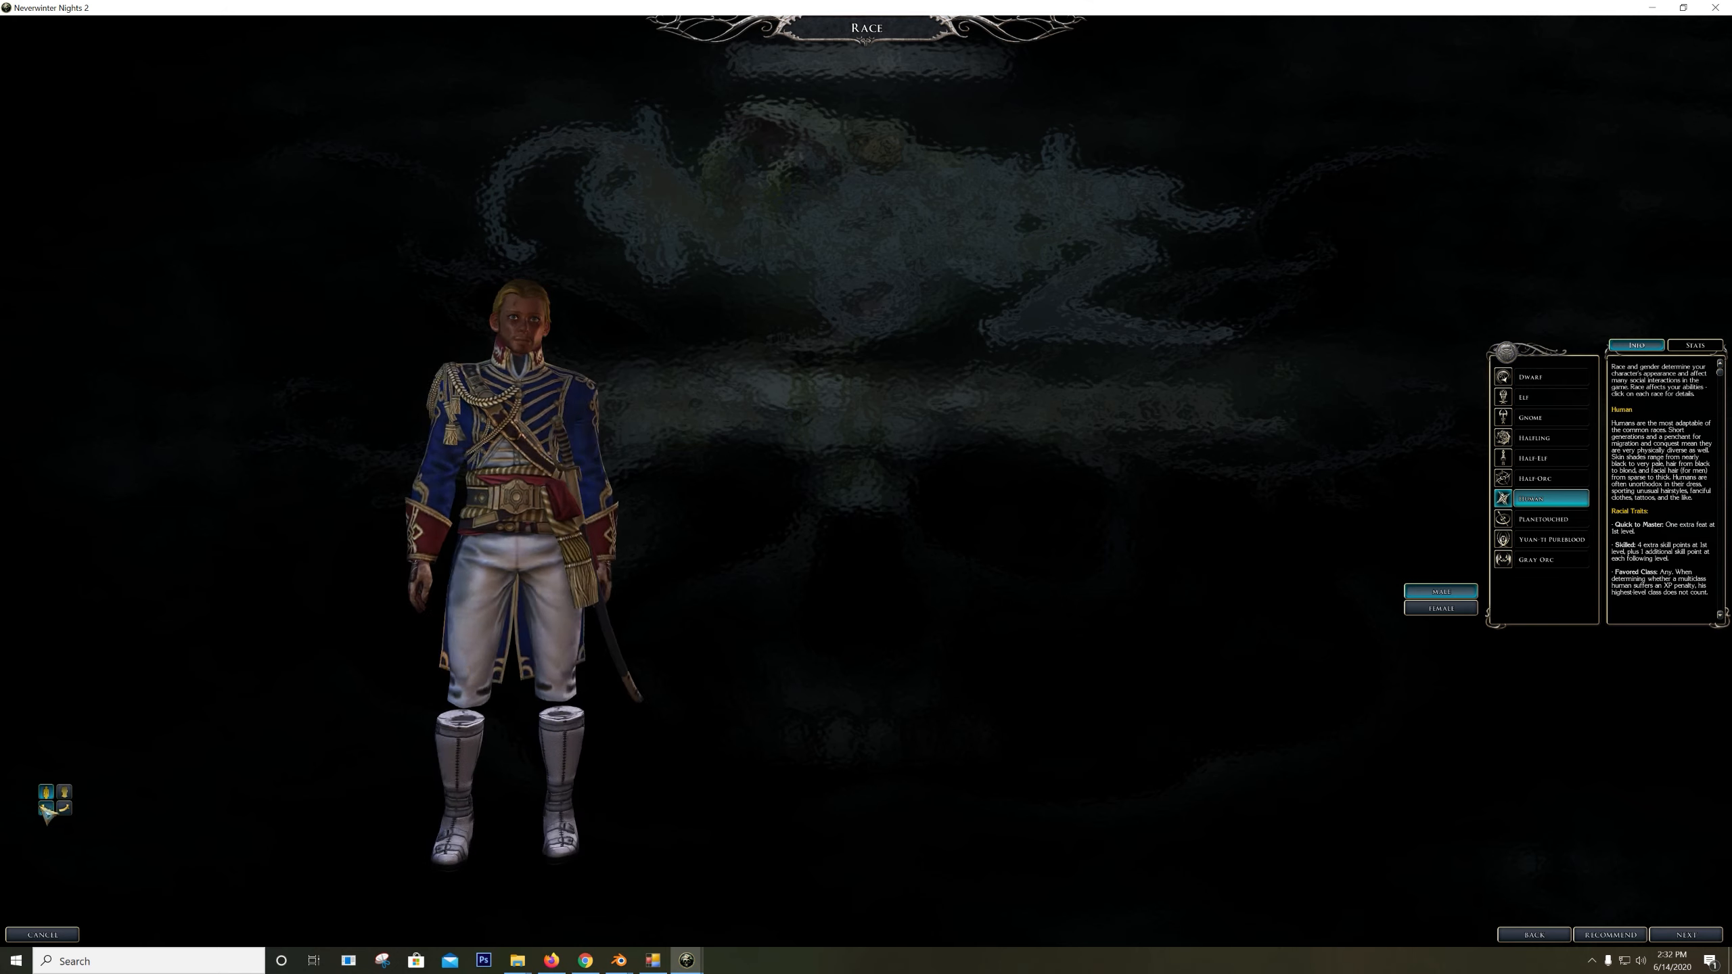
# Switch back to Blender, put the P_HHM_skel armature in Pose Mode and turn on X-Ray display for its bones
pyautogui.click(620, 962)
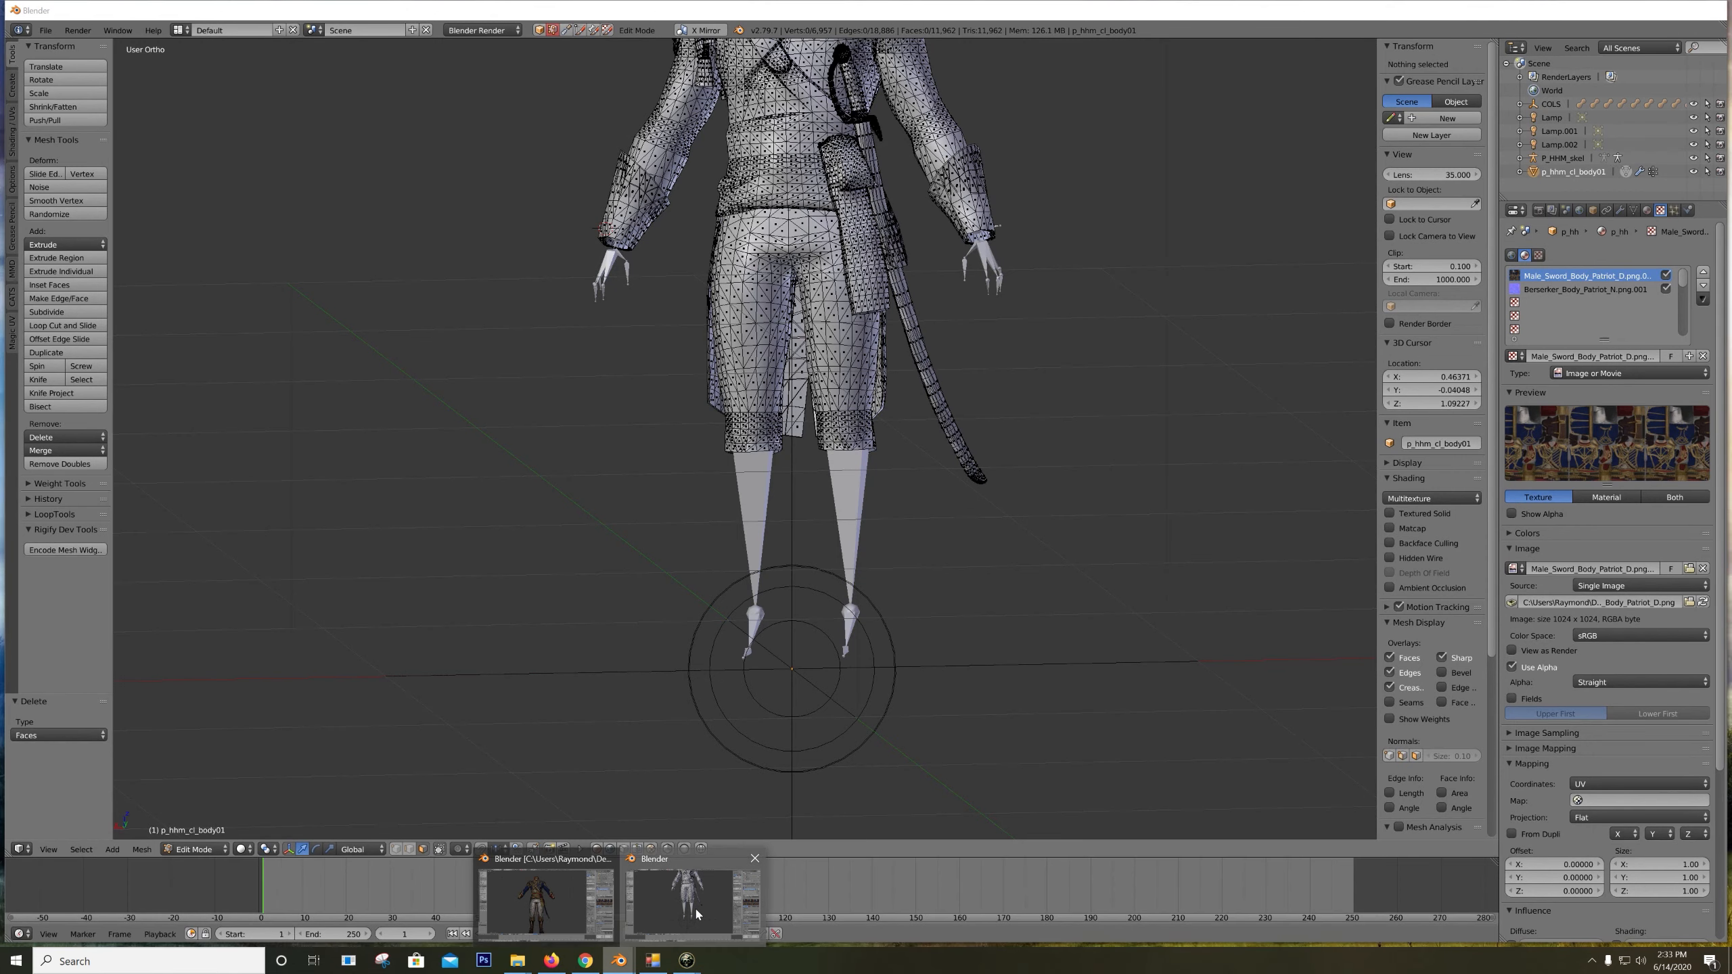
pyautogui.click(697, 914)
pyautogui.press('ctrl+KP_1')
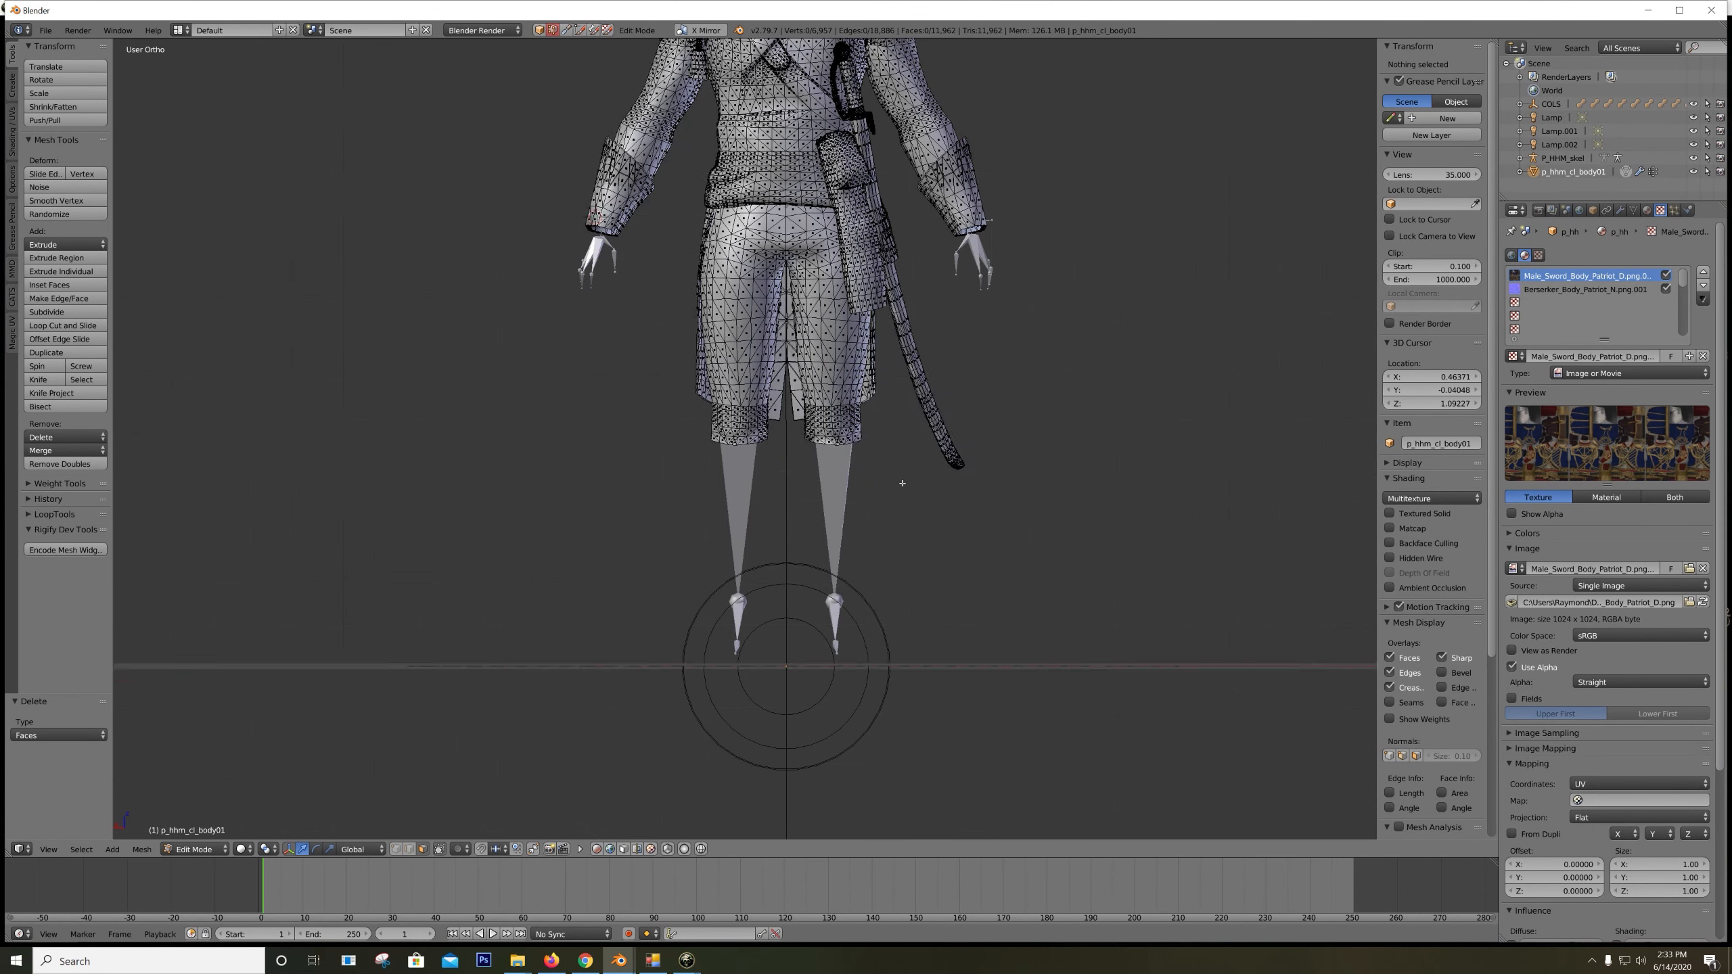
pyautogui.click(1559, 159)
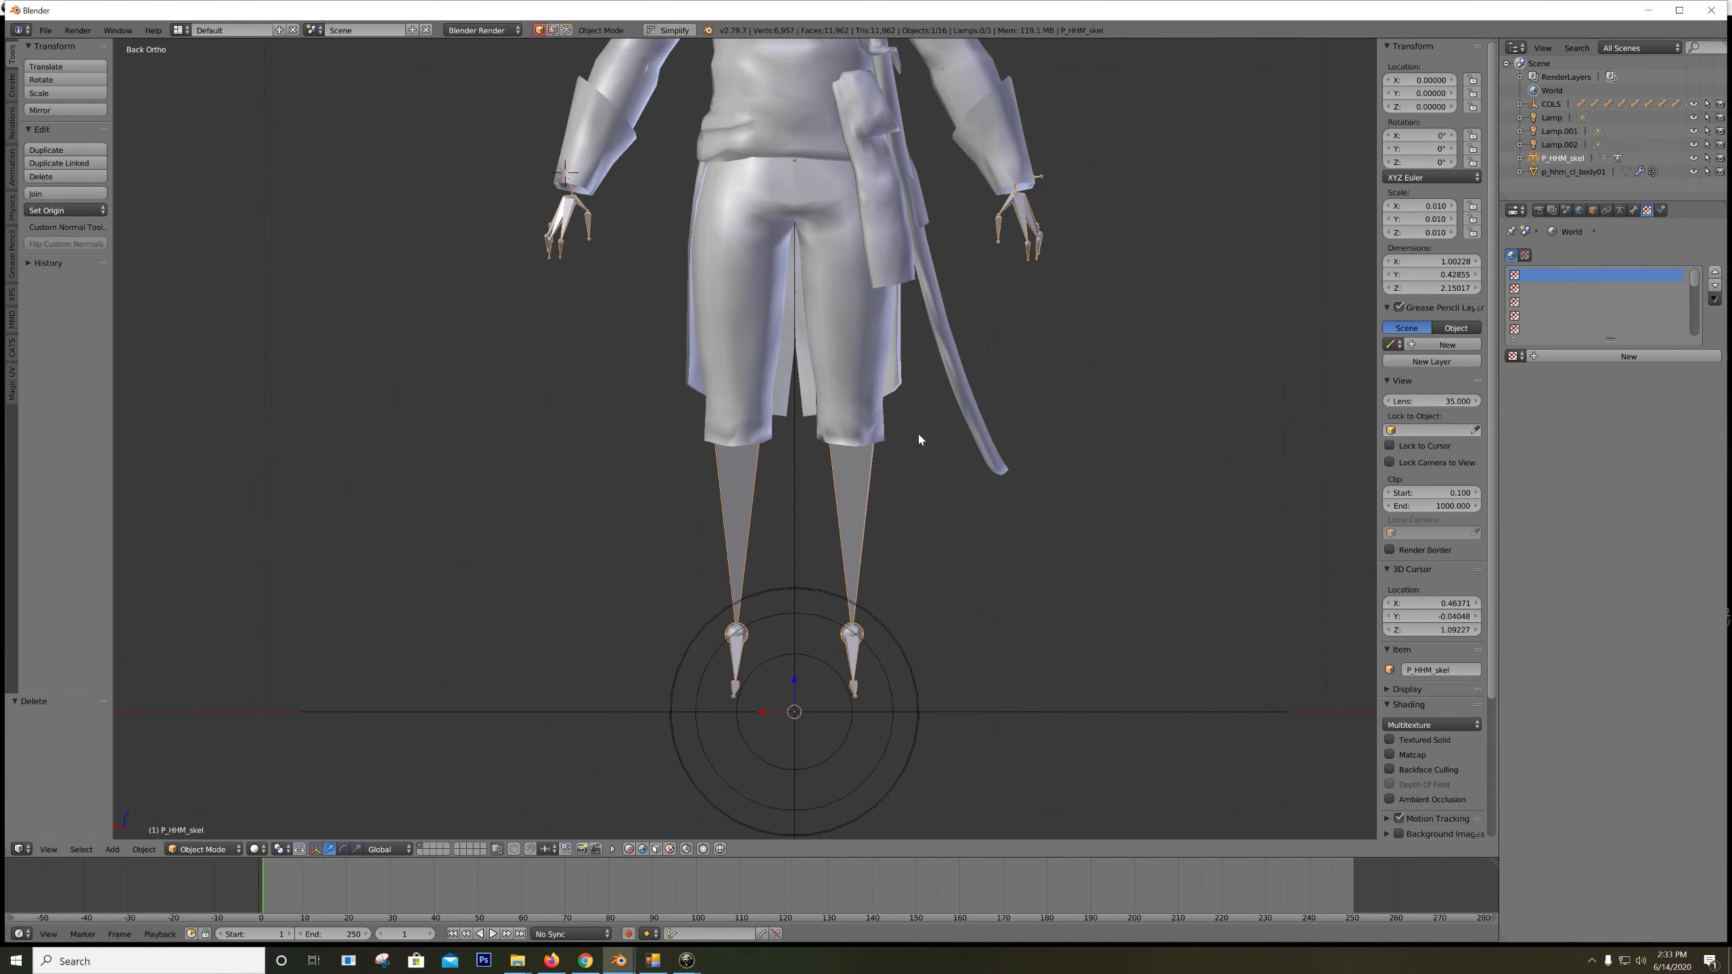
pyautogui.scroll(-2, 1183, 234)
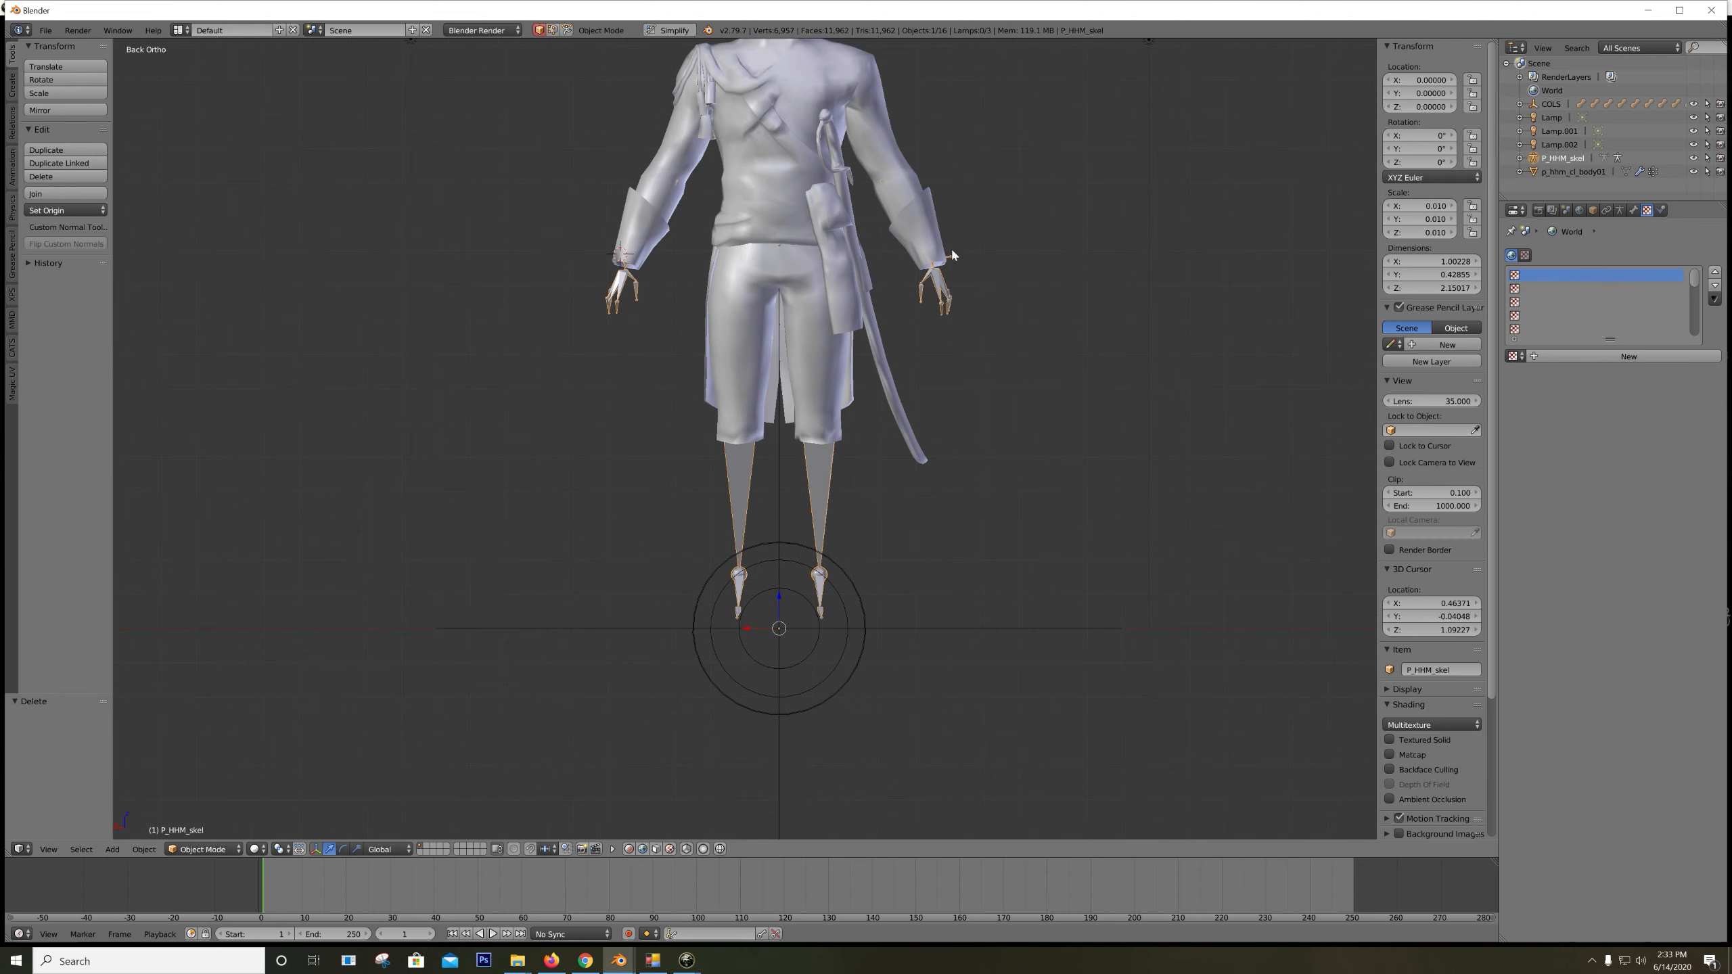
pyautogui.keyDown('shift'); pyautogui.moveTo(953, 250); pyautogui.dragTo(953, 305, button='middle'); pyautogui.keyUp('shift')
pyautogui.click(1562, 172)
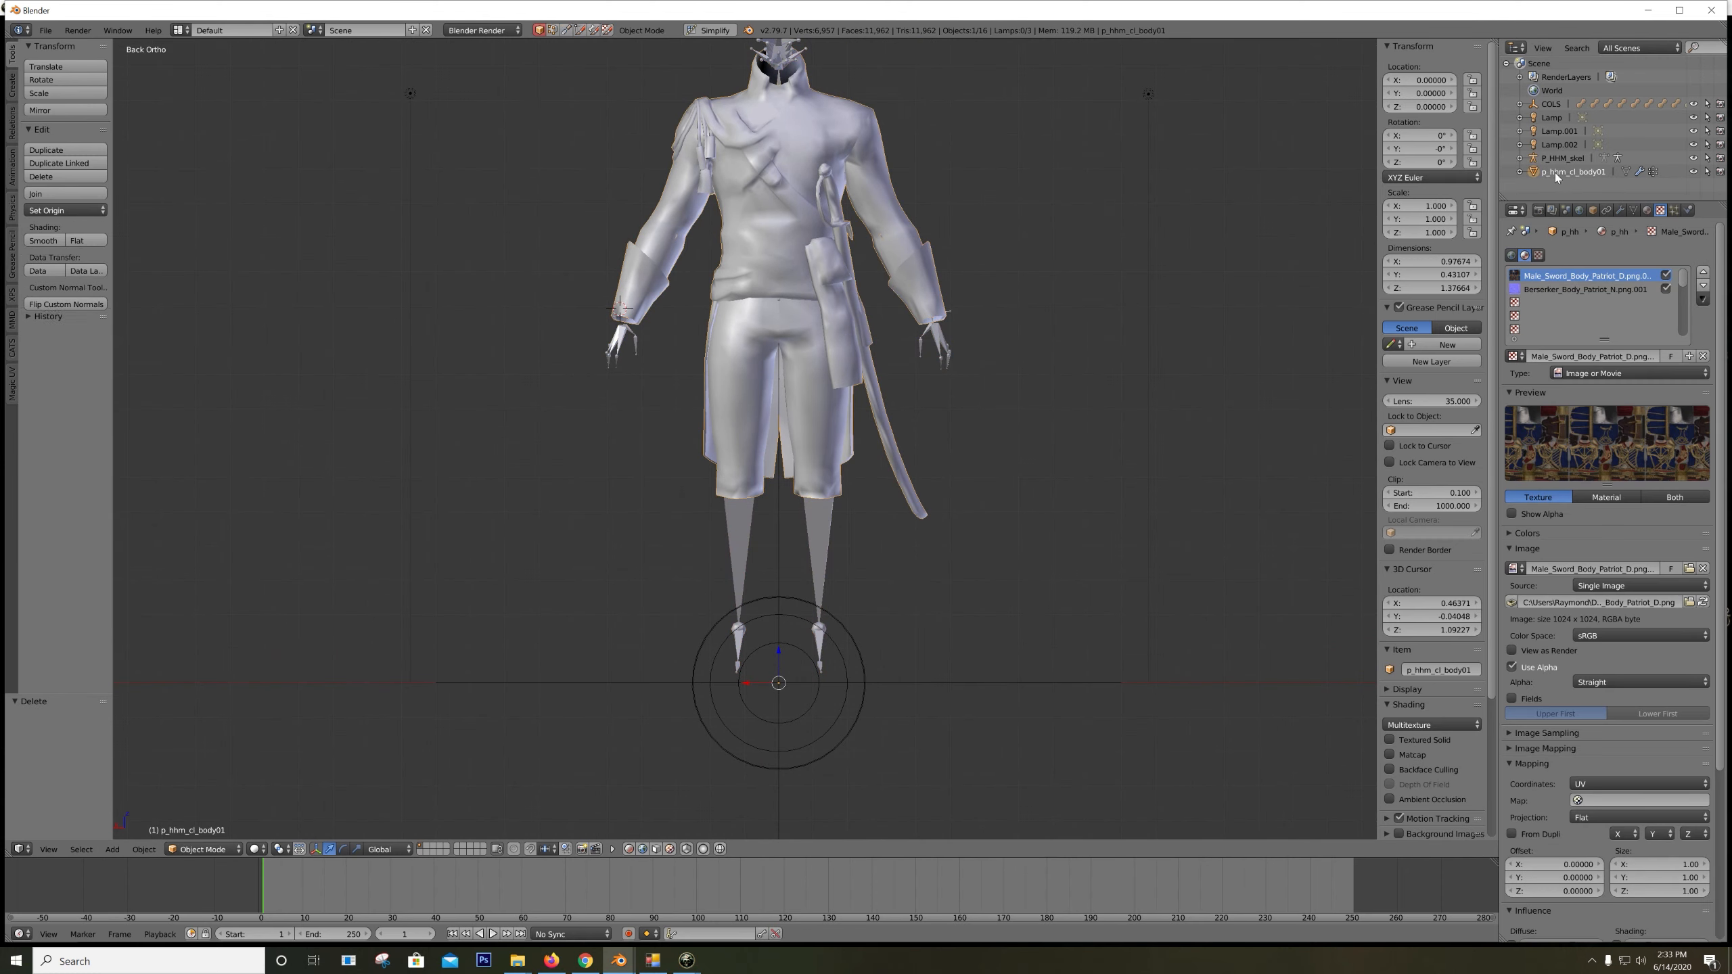
pyautogui.click(1555, 158)
pyautogui.click(1520, 159)
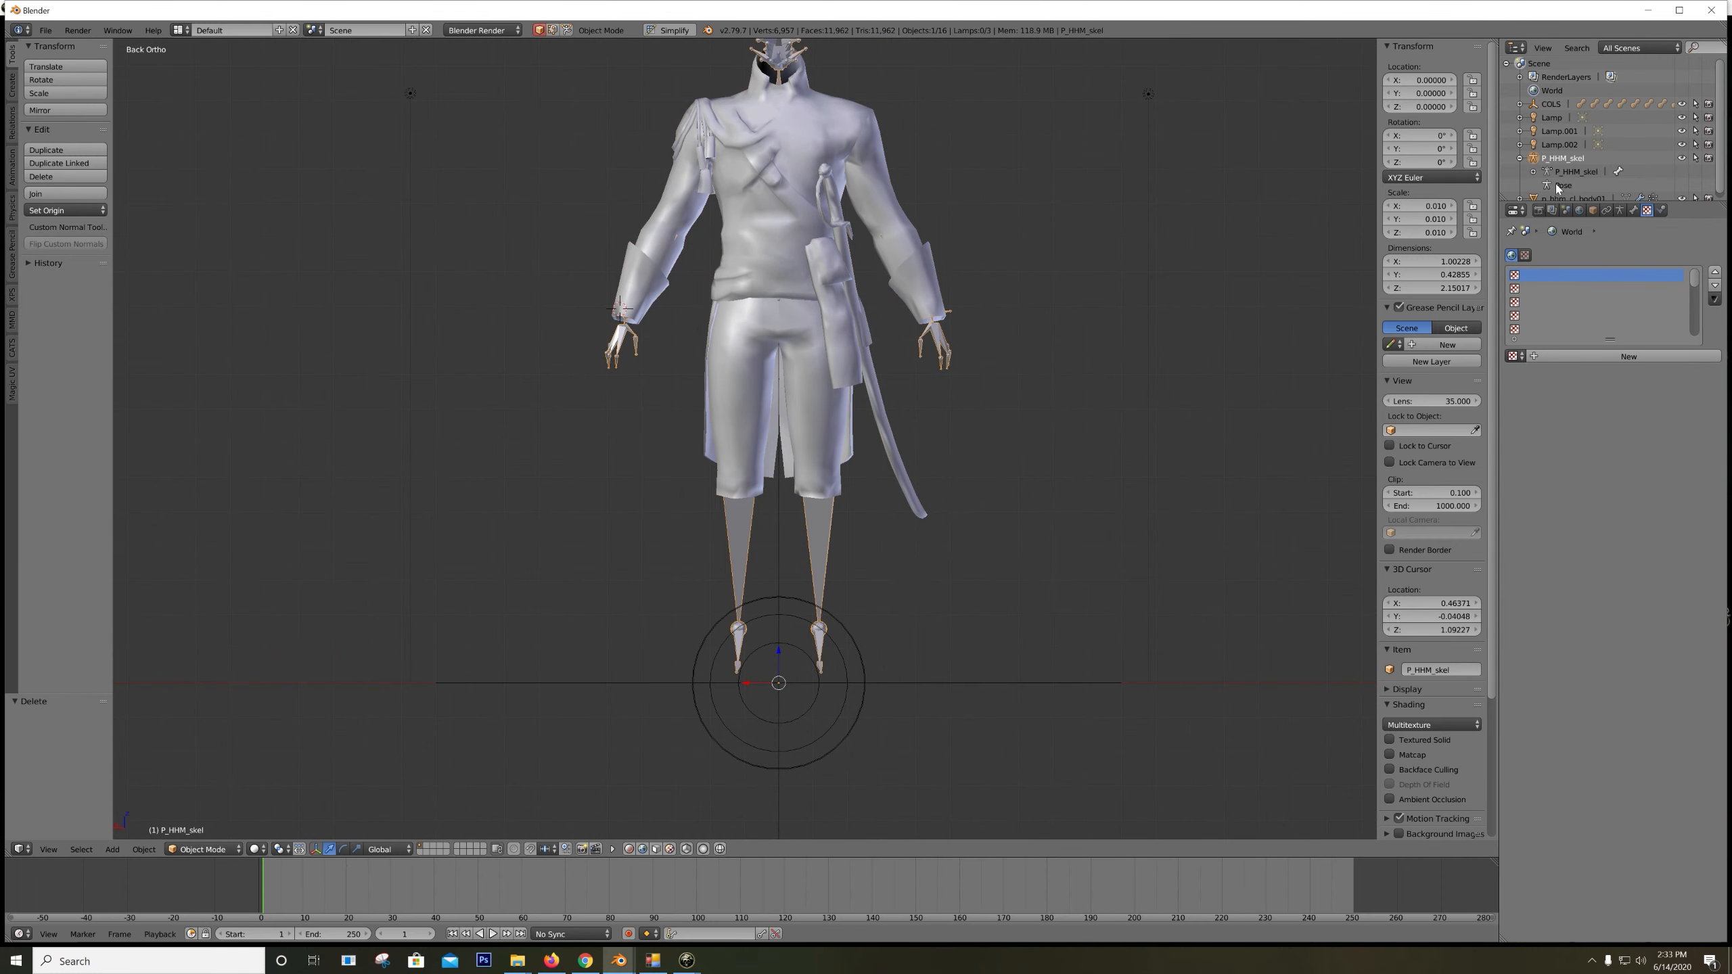
pyautogui.hotkey('ctrl', 'Tab')
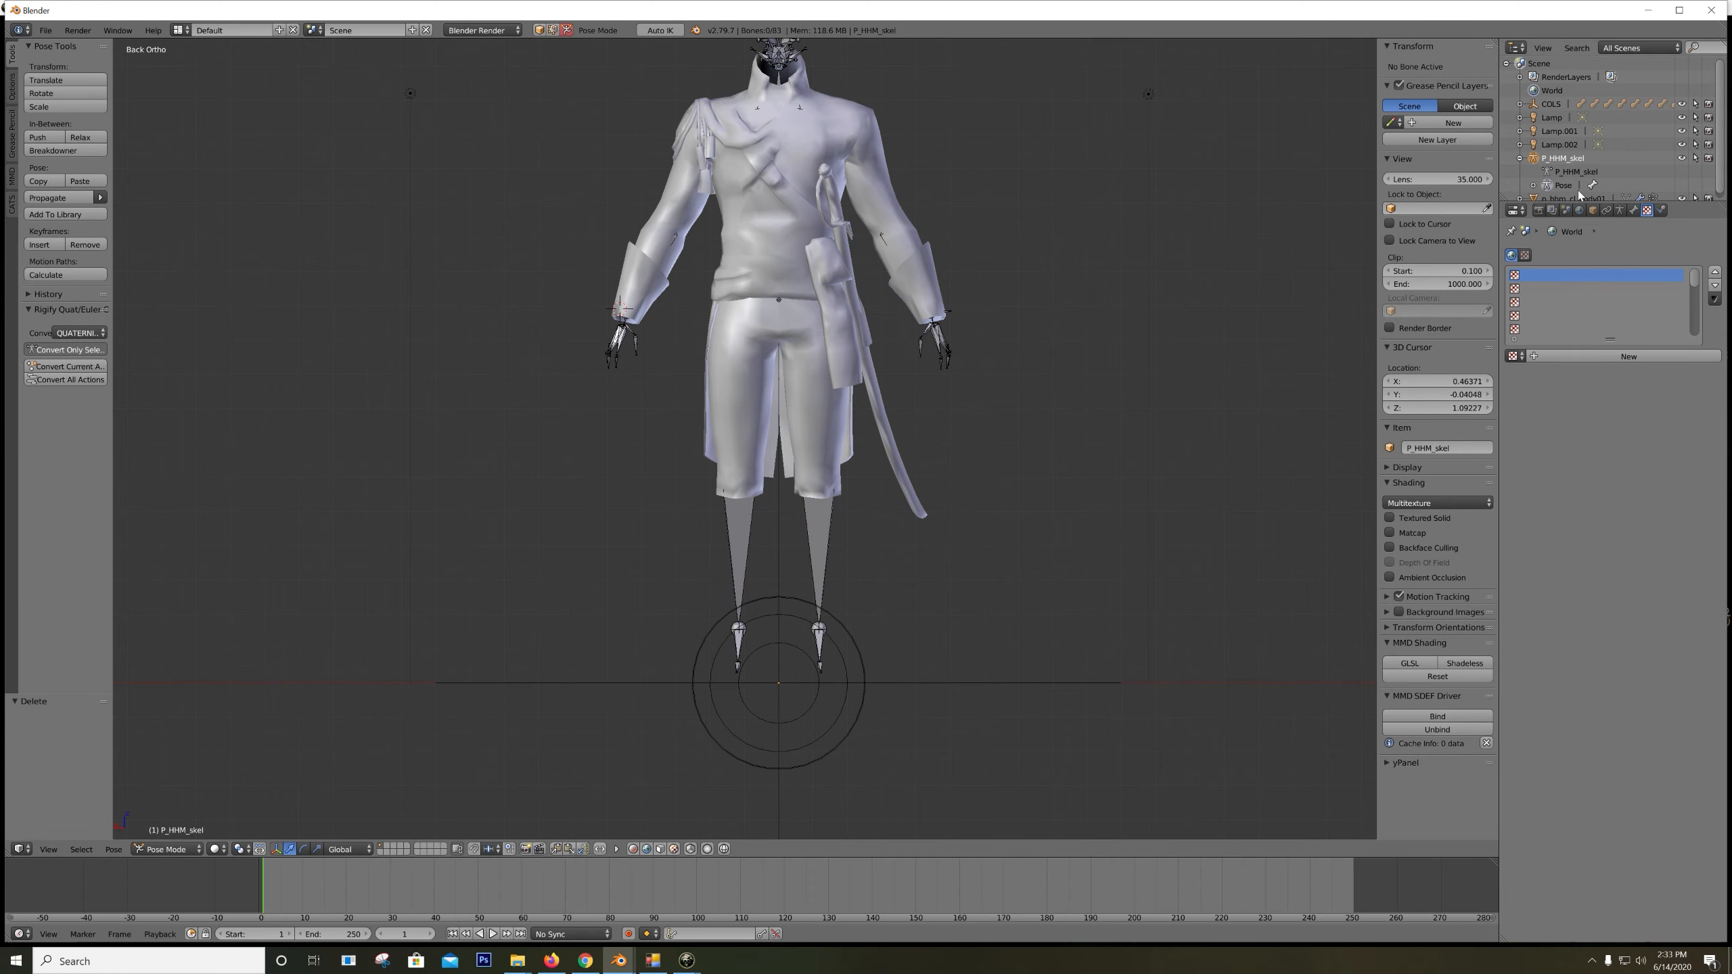
pyautogui.click(1621, 211)
pyautogui.click(1624, 443)
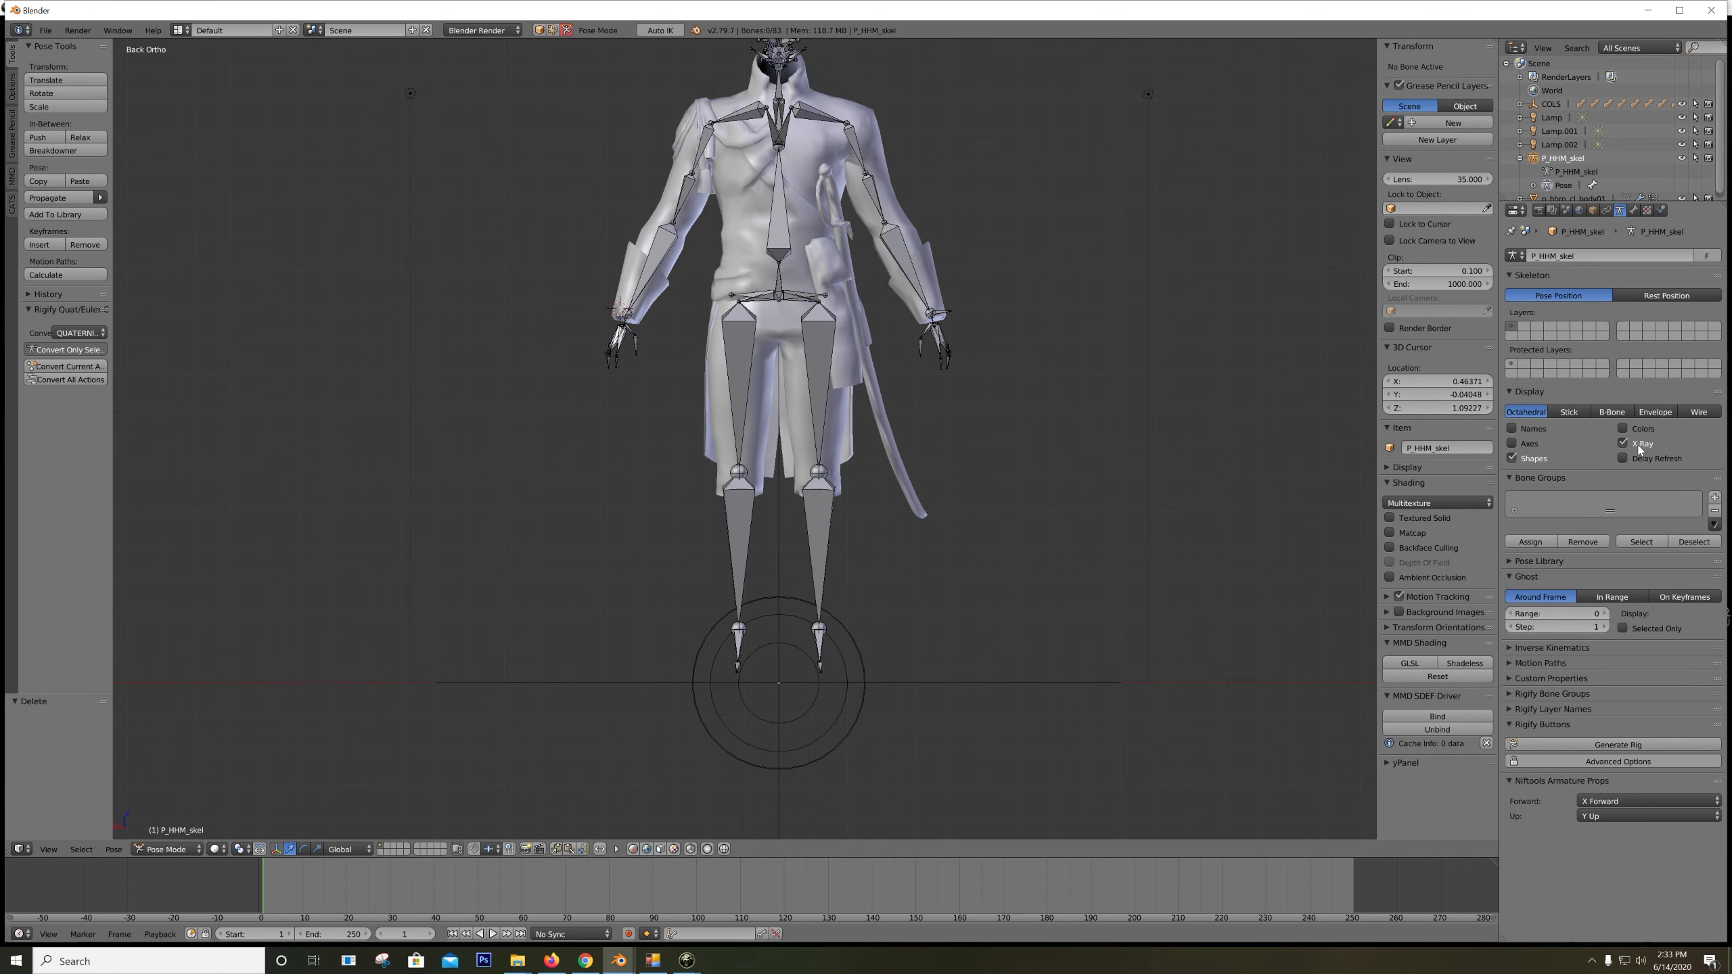
# Scale the upper and lower leg bones of both legs along global Z by about 1.136
pyautogui.rightClick(818, 356)
pyautogui.keyDown('shift'); pyautogui.rightClick(741, 377); pyautogui.keyUp('shift')
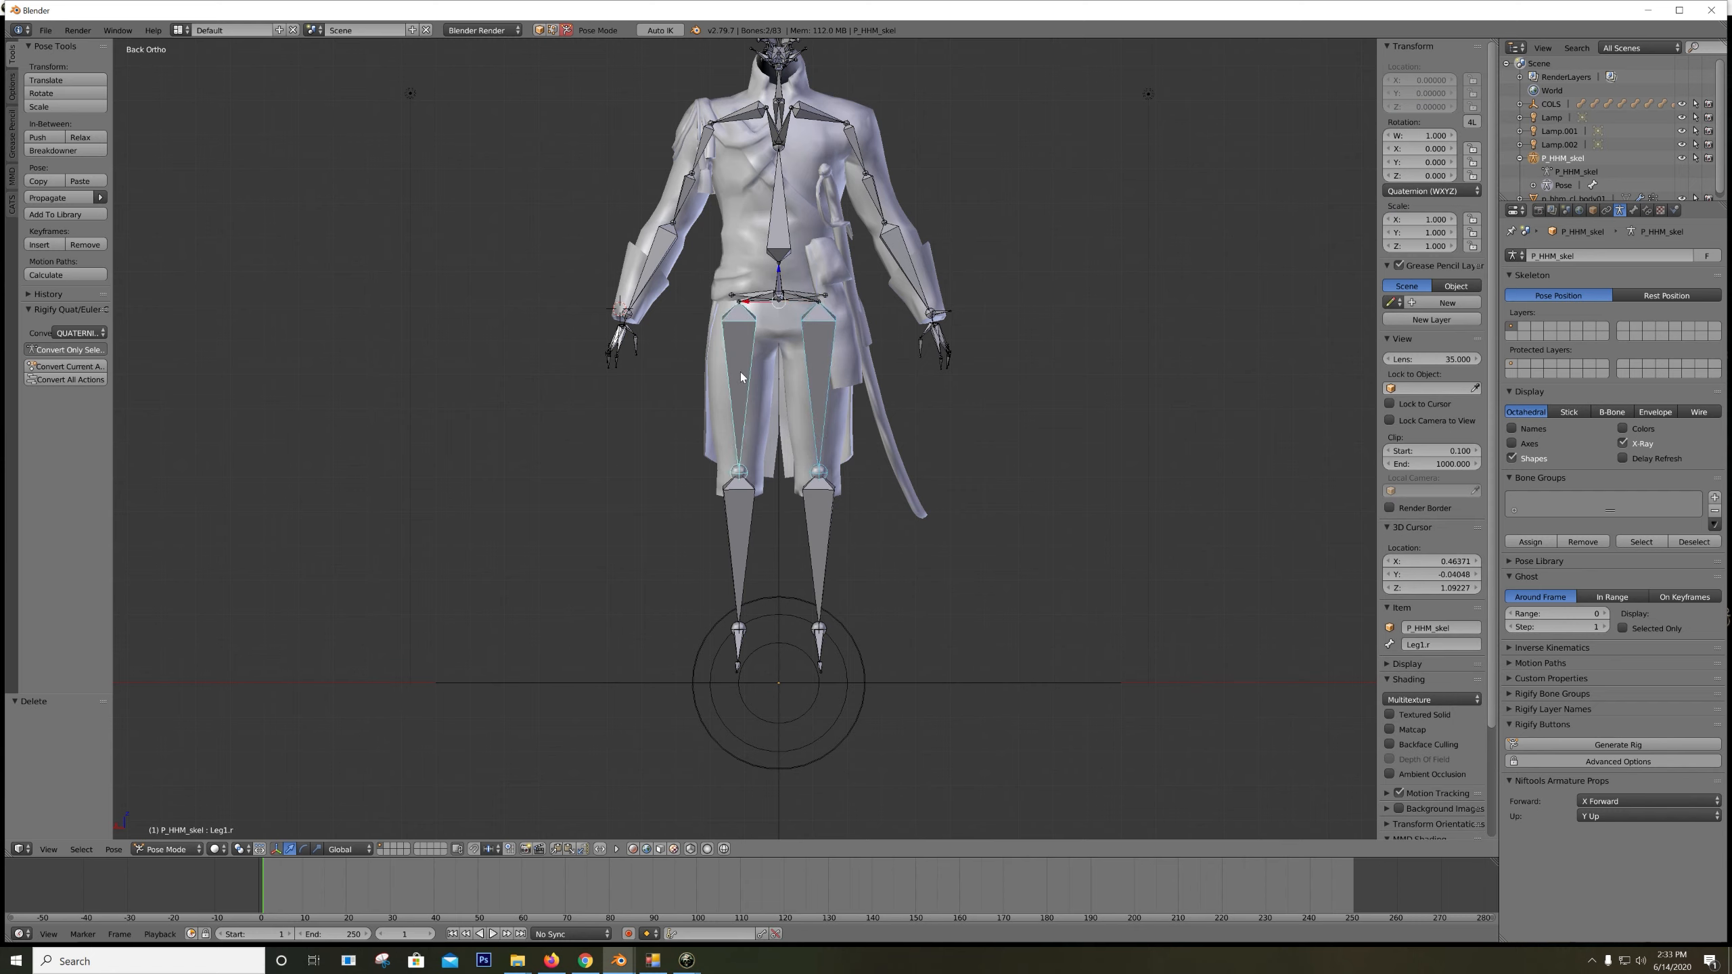
pyautogui.keyDown('shift'); pyautogui.rightClick(749, 542); pyautogui.keyUp('shift')
pyautogui.keyDown('shift'); pyautogui.rightClick(830, 527); pyautogui.keyUp('shift')
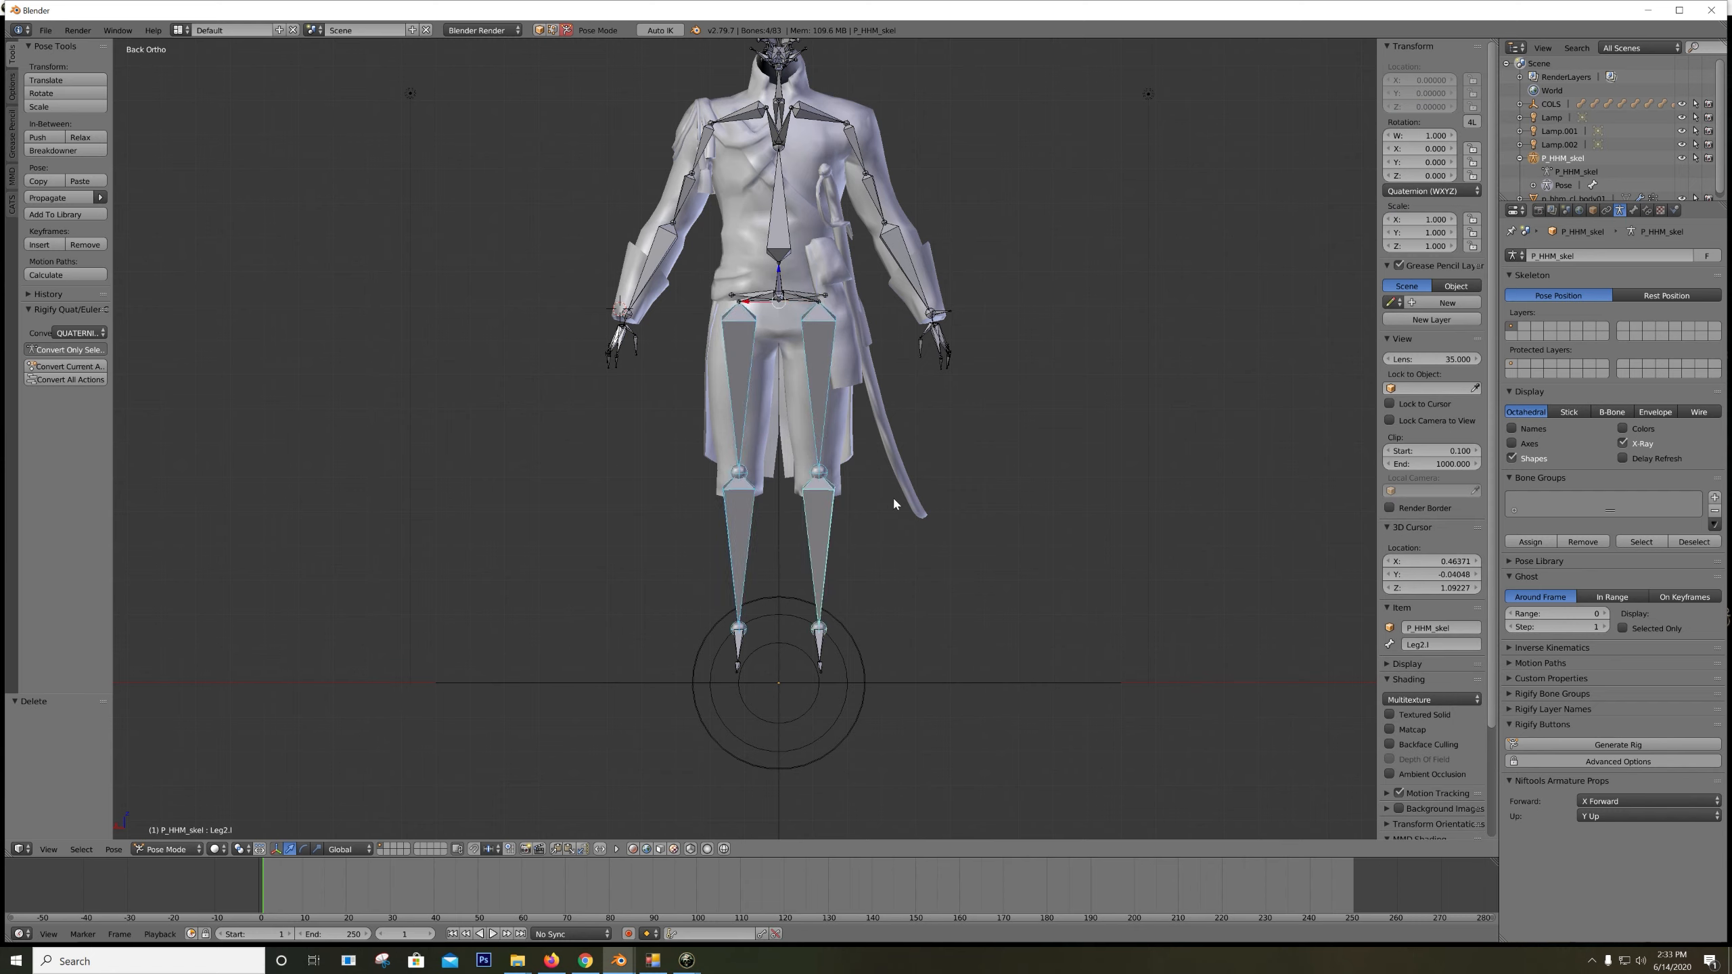
pyautogui.press('s')
pyautogui.press('z')
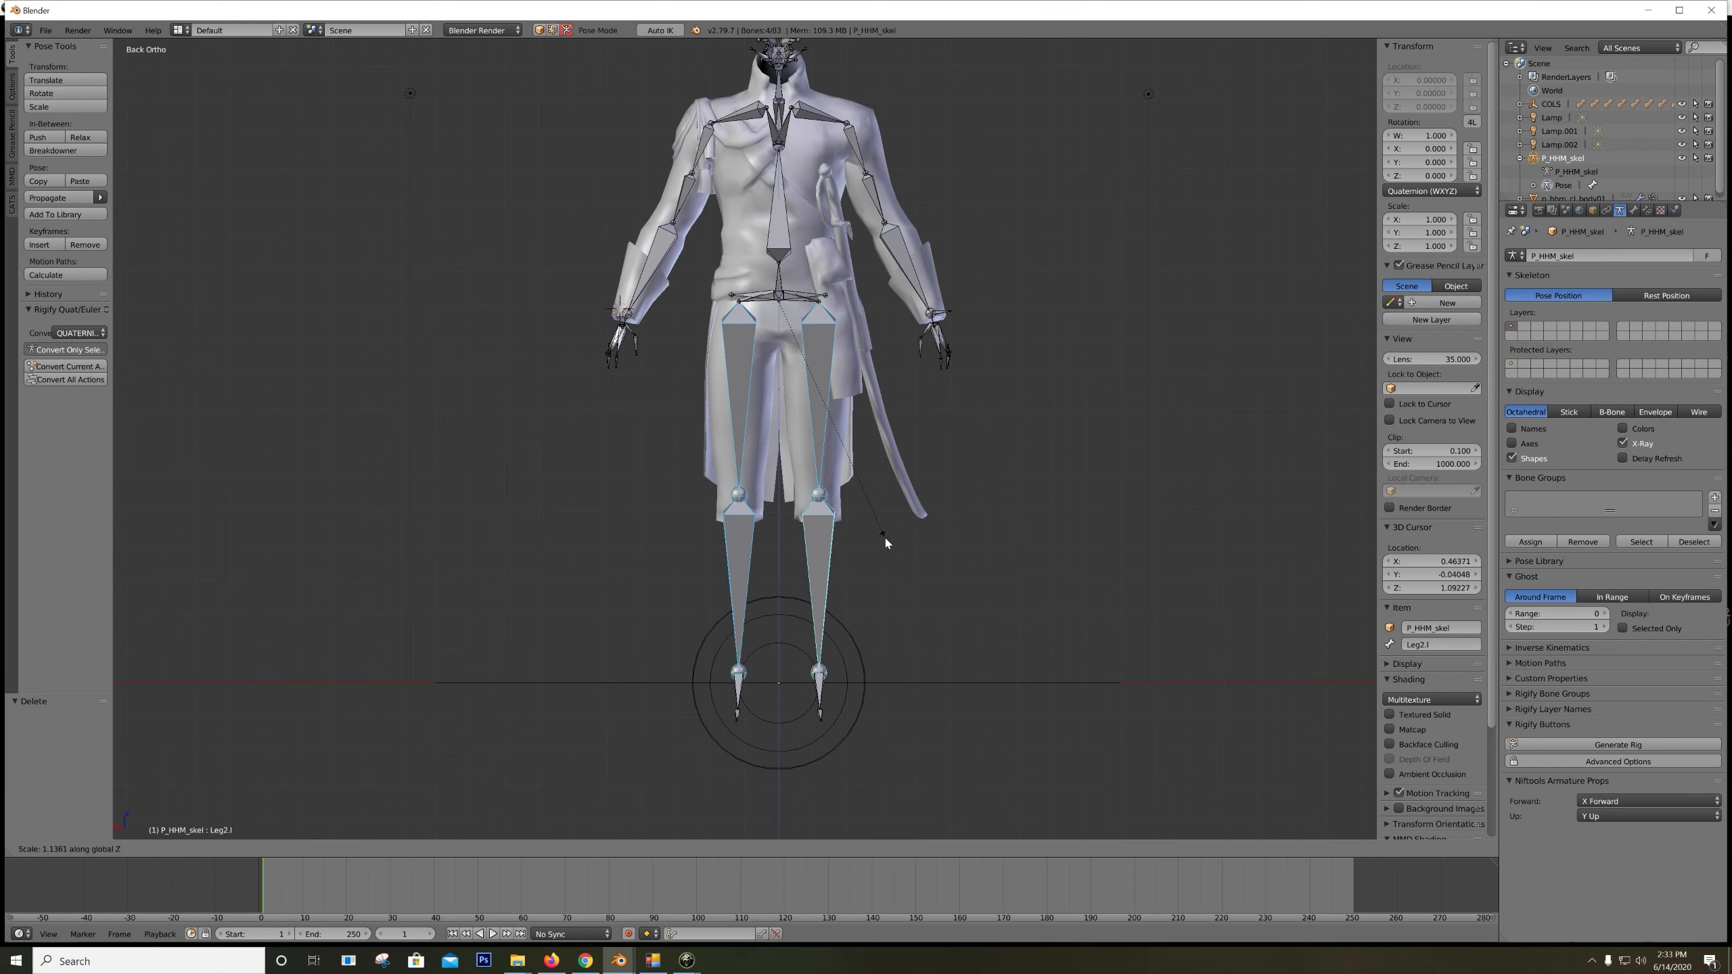
pyautogui.click(884, 535)
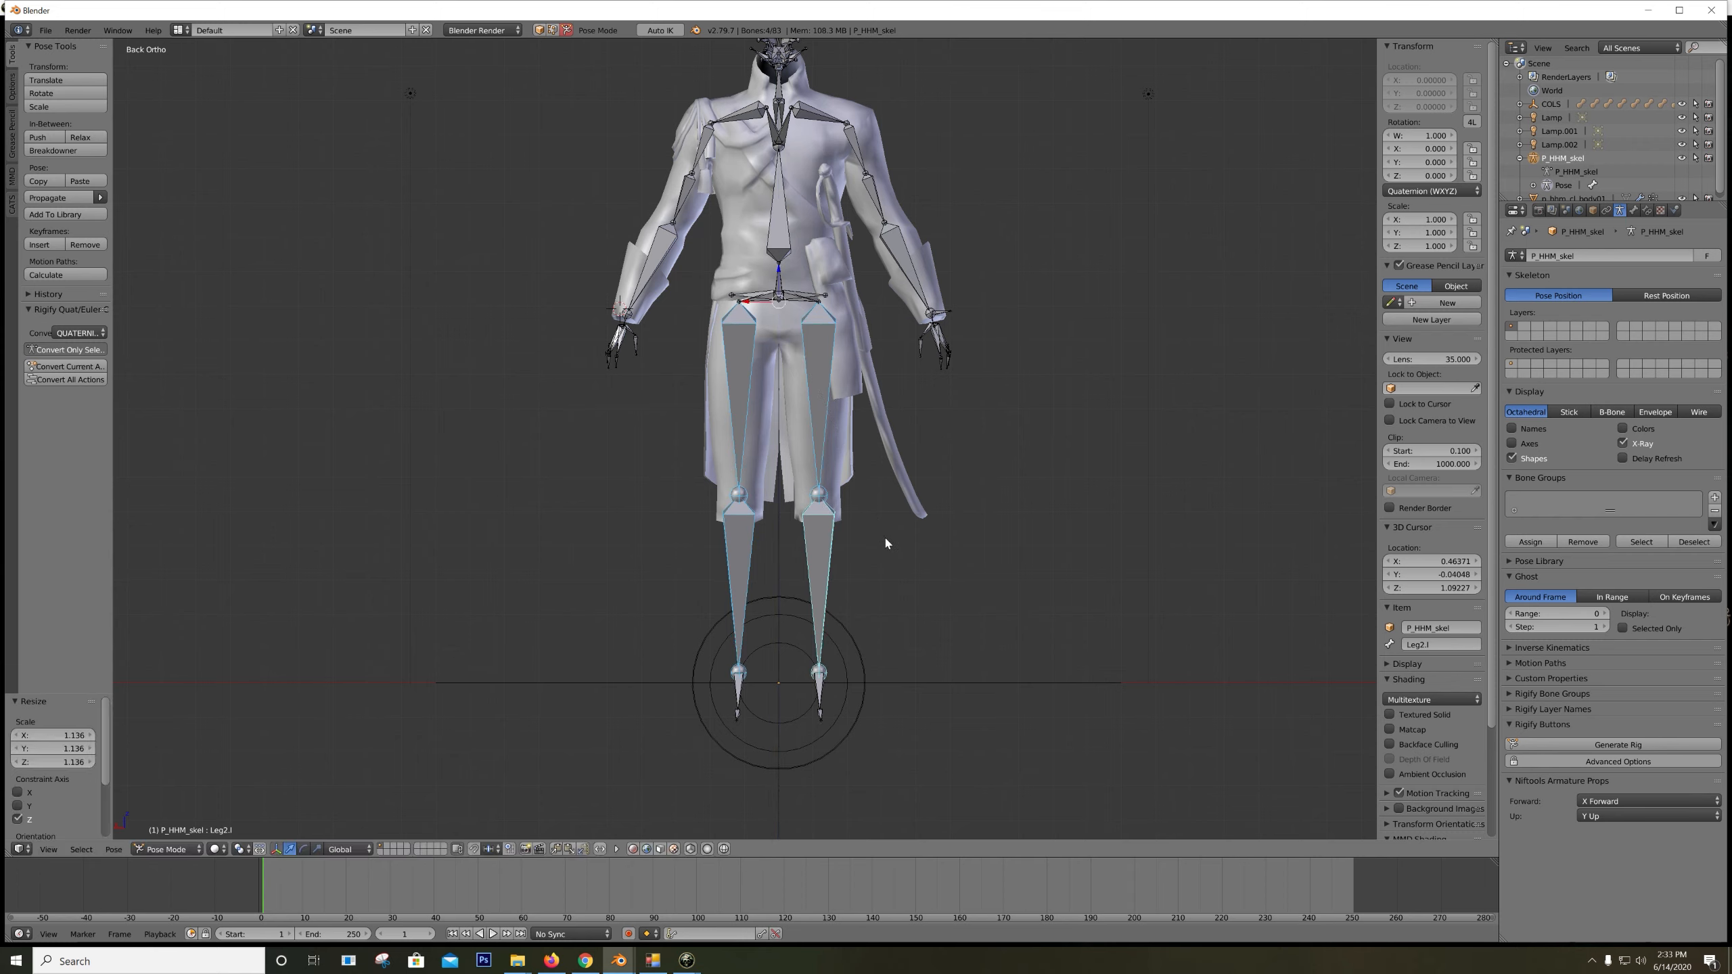